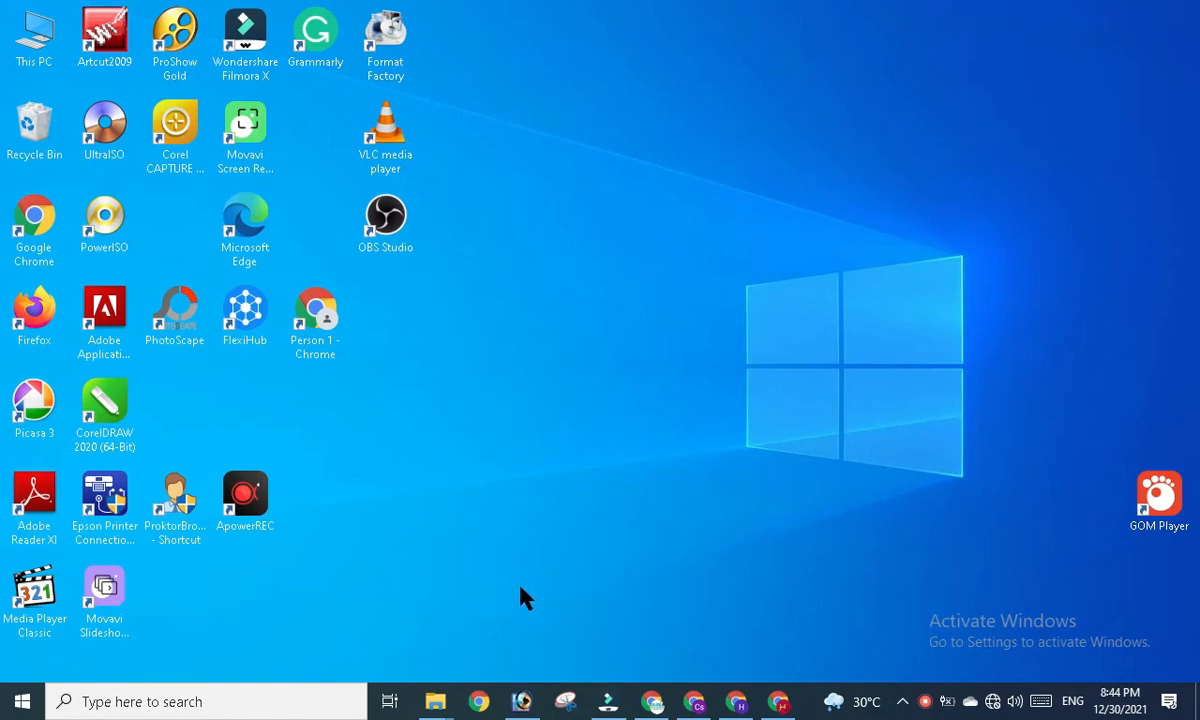
{"action": "left_click", "coordinate": [521, 701]}
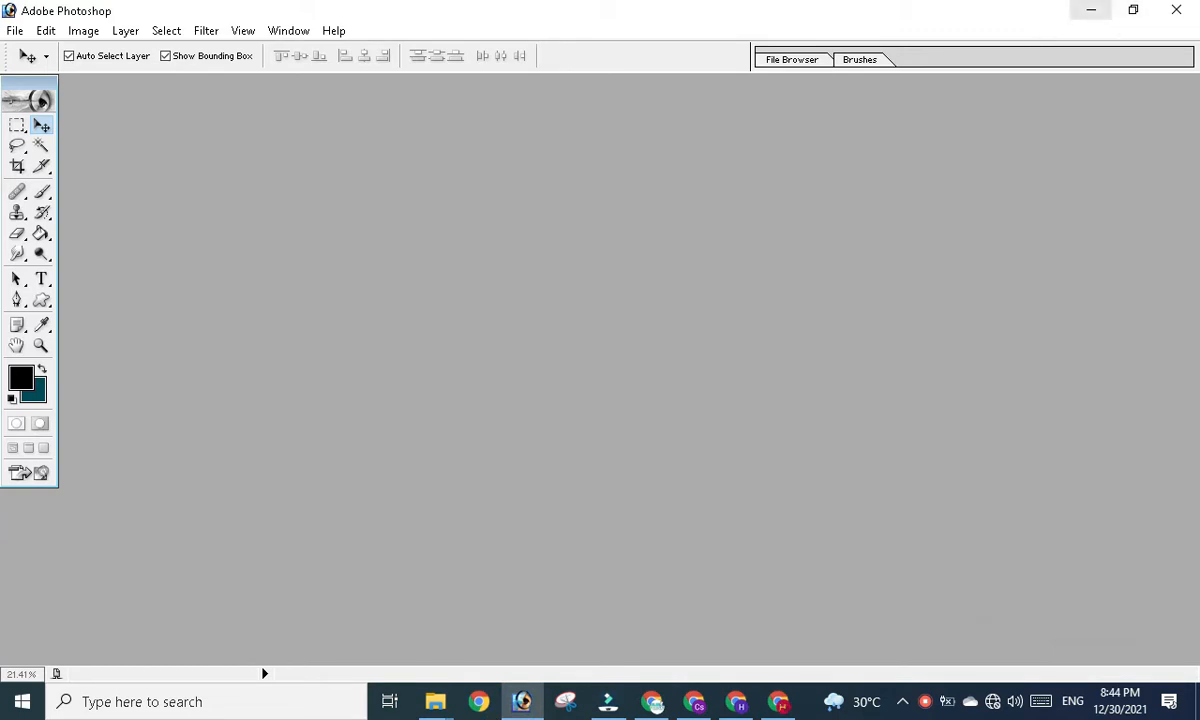
{"action": "left_click", "coordinate": [1091, 10]}
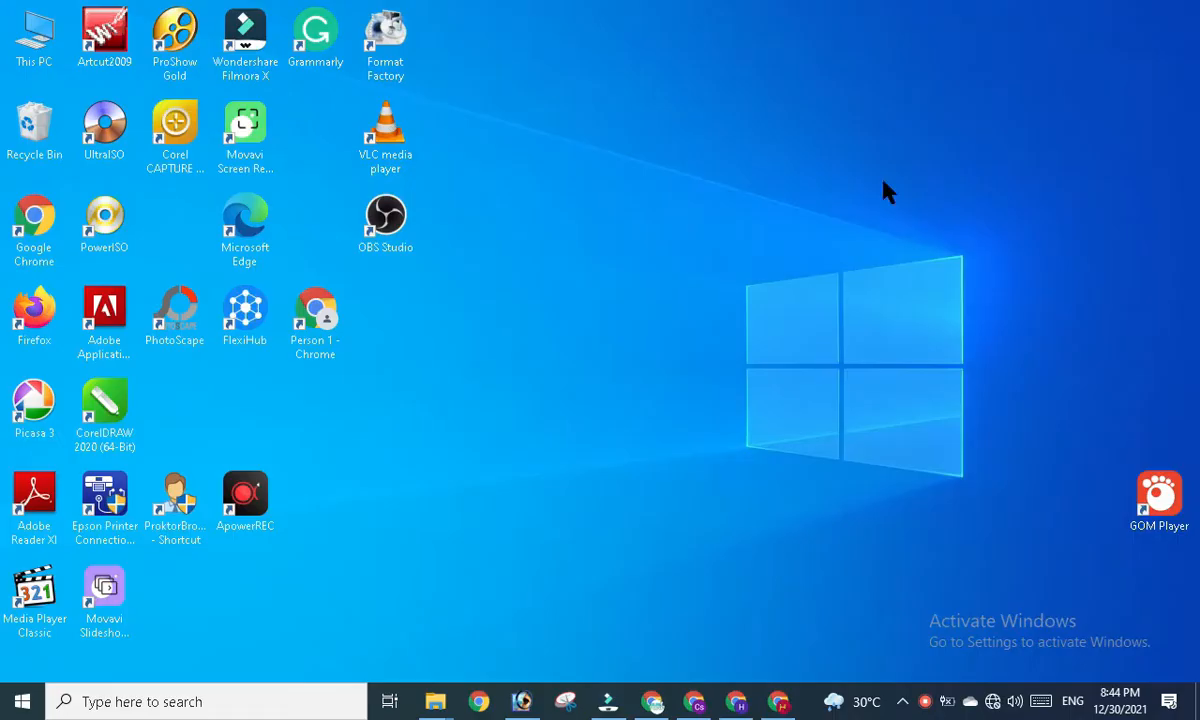
{"action": "right_click", "coordinate": [500, 194]}
{"action": "left_click", "coordinate": [553, 248]}
{"action": "left_click", "coordinate": [521, 701]}
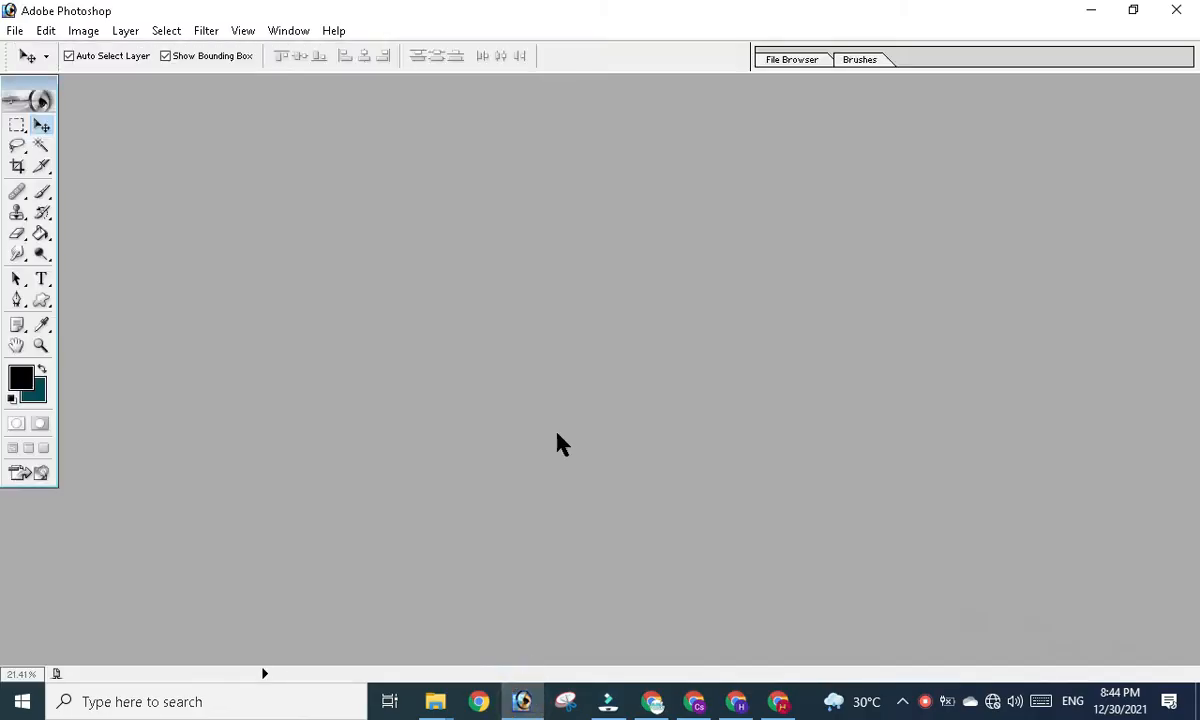
{"action": "key", "text": "super+d"}
{"action": "right_click", "coordinate": [741, 266]}
{"action": "left_click", "coordinate": [789, 320]}
{"action": "right_click", "coordinate": [721, 270]}
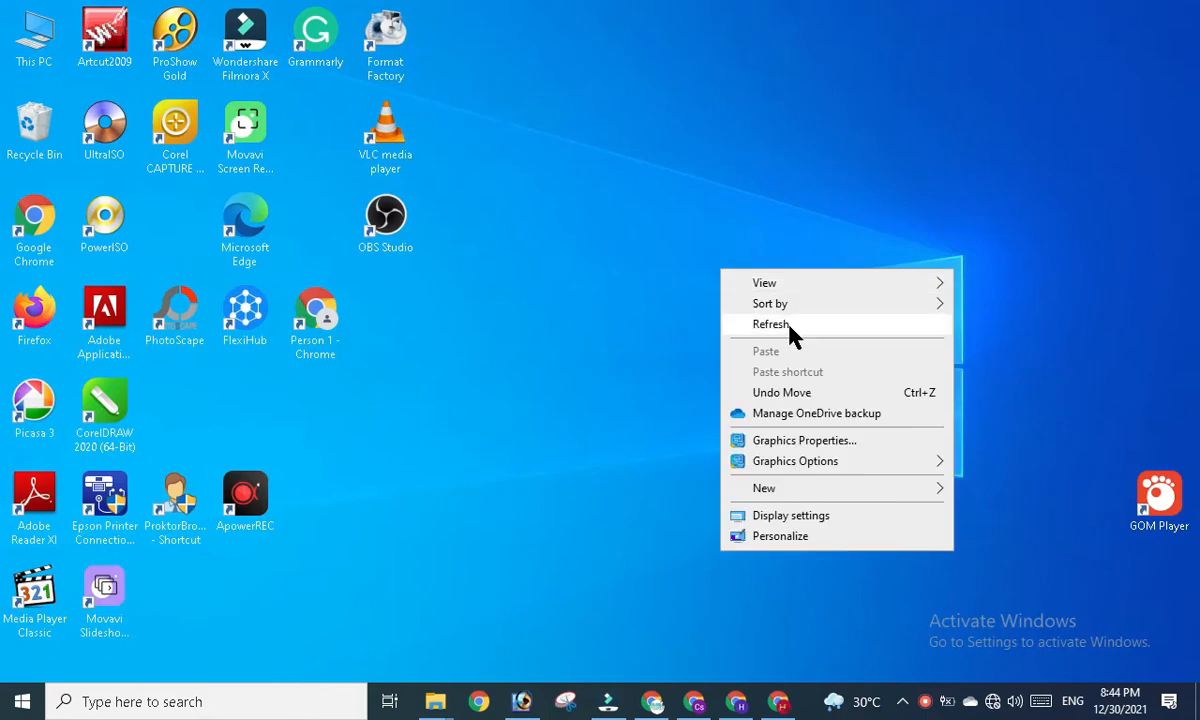
{"action": "left_click", "coordinate": [786, 325]}
{"action": "right_click", "coordinate": [762, 302]}
{"action": "left_click", "coordinate": [808, 355]}
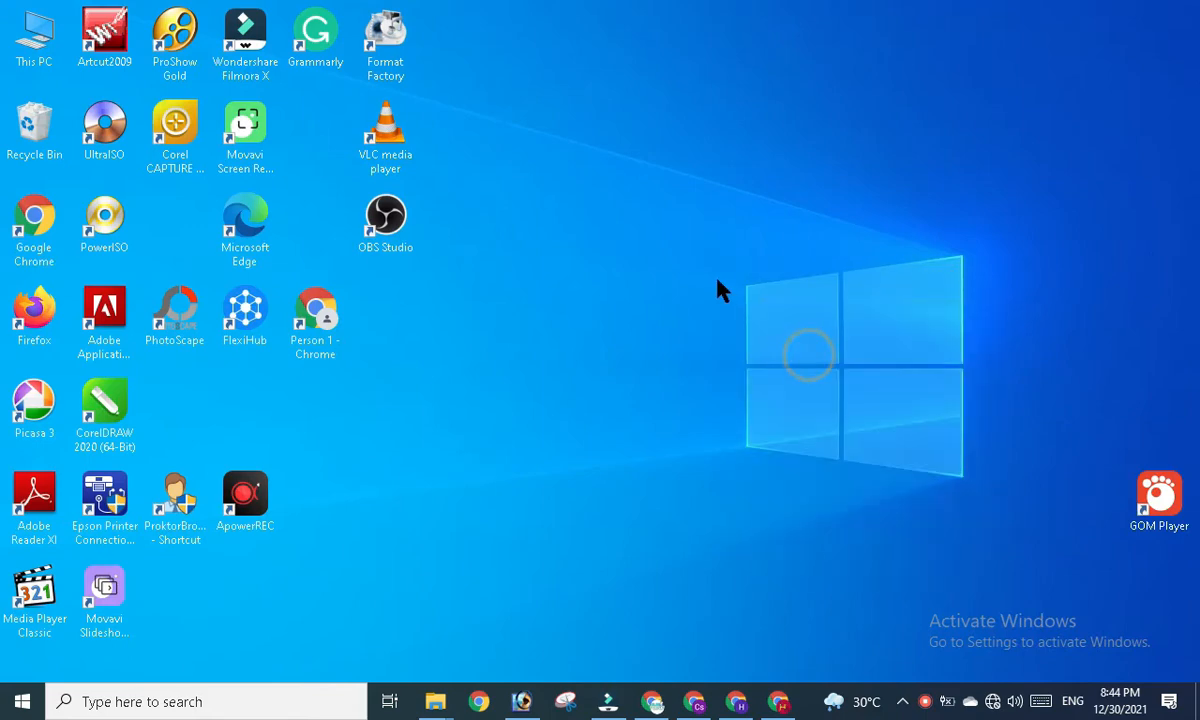
{"action": "right_click", "coordinate": [718, 282]}
{"action": "left_click", "coordinate": [769, 339]}
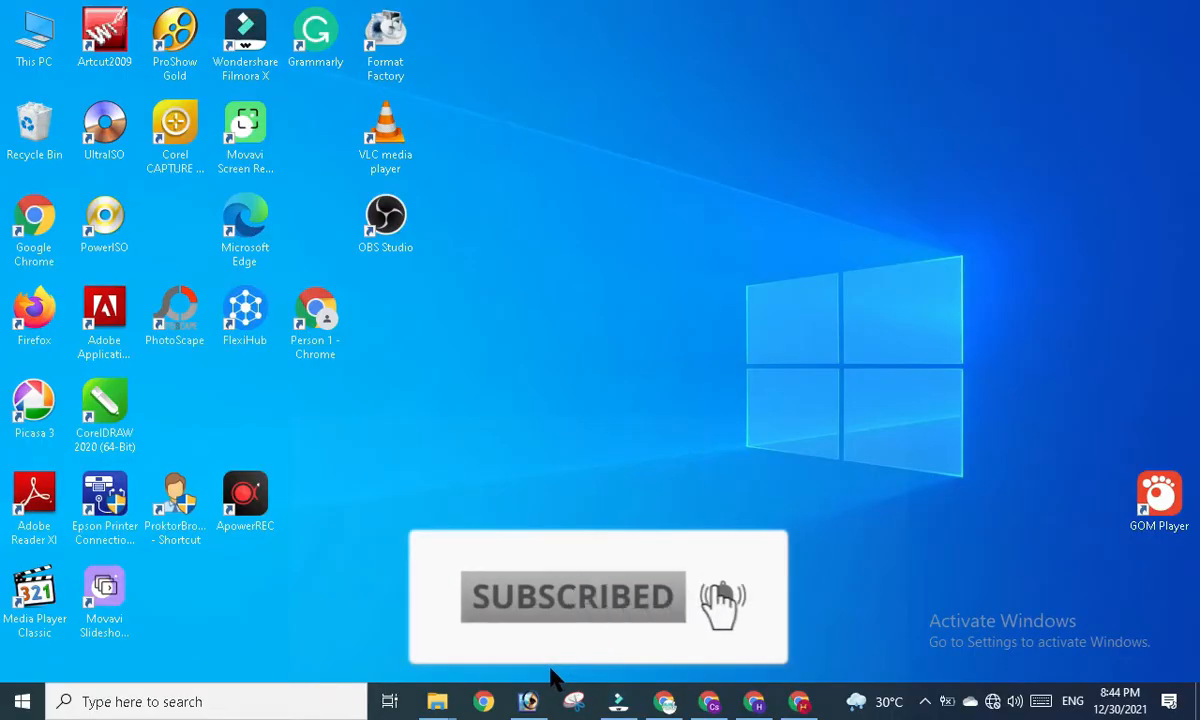
{"action": "left_click", "coordinate": [538, 704]}
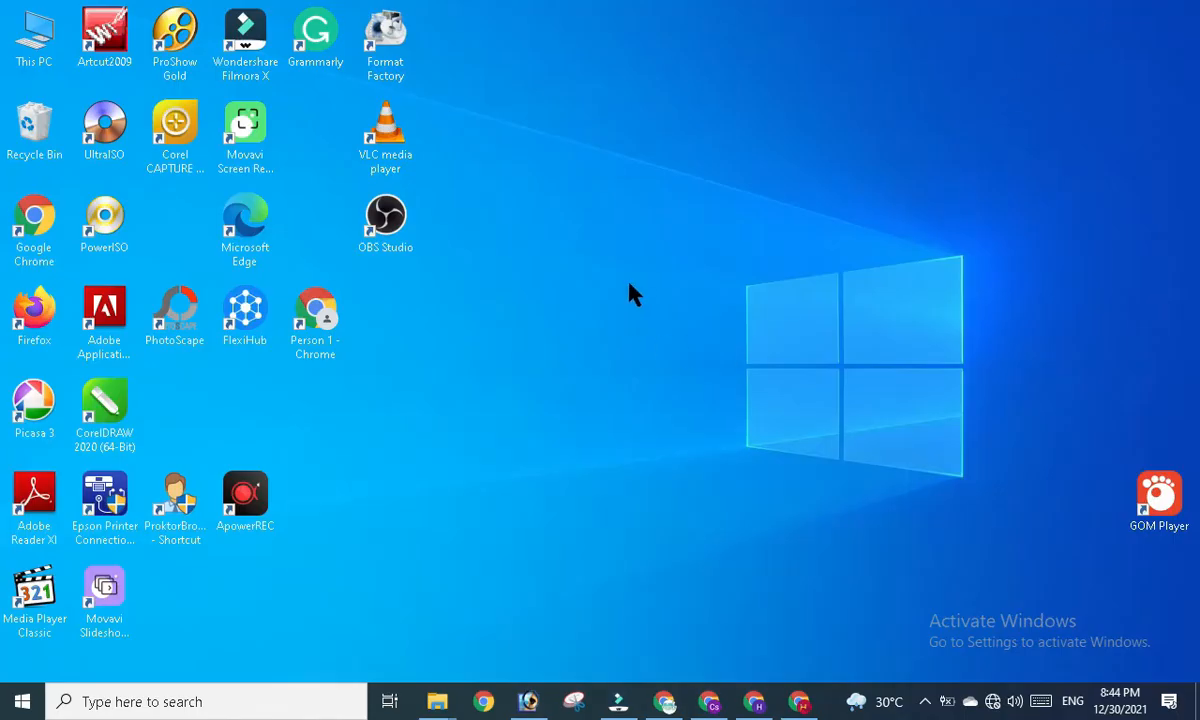
{"action": "right_click", "coordinate": [630, 293]}
{"action": "left_click", "coordinate": [688, 346]}
{"action": "right_click", "coordinate": [654, 316]}
{"action": "left_click", "coordinate": [705, 379]}
{"action": "right_click", "coordinate": [662, 332]}
{"action": "left_click", "coordinate": [718, 393]}
{"action": "right_click", "coordinate": [676, 341]}
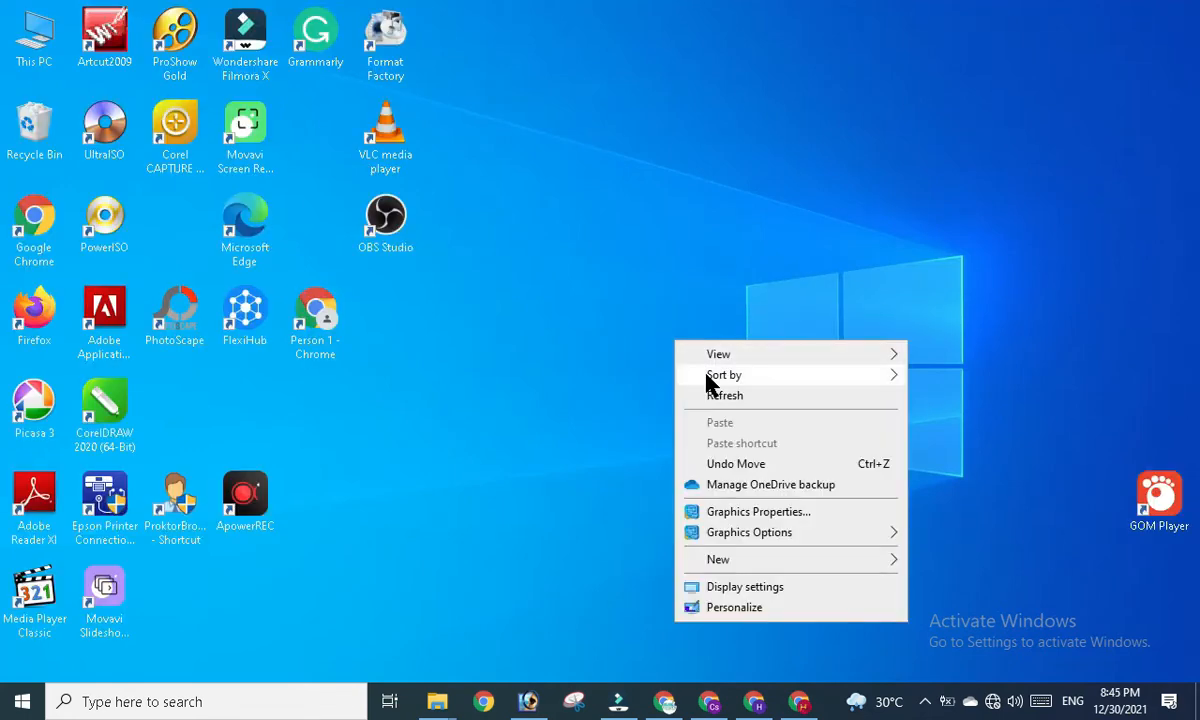
{"action": "left_click", "coordinate": [716, 395]}
{"action": "right_click", "coordinate": [664, 332]}
{"action": "left_click", "coordinate": [716, 393]}
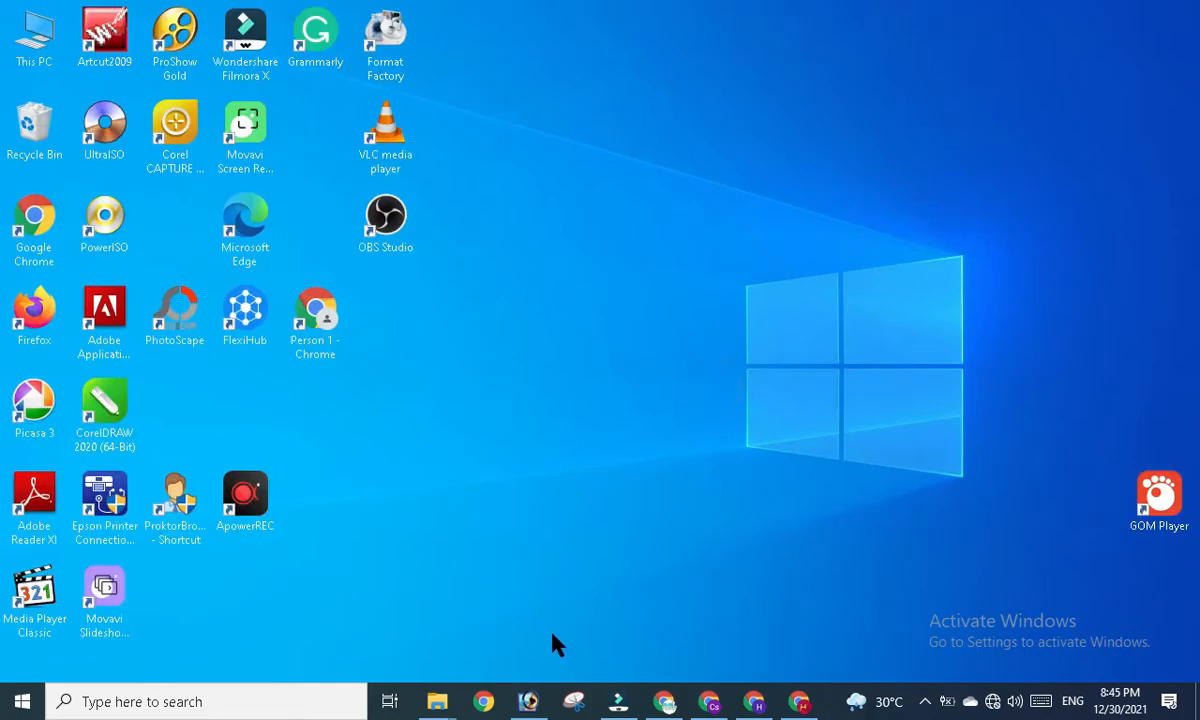
{"action": "left_click", "coordinate": [528, 701]}
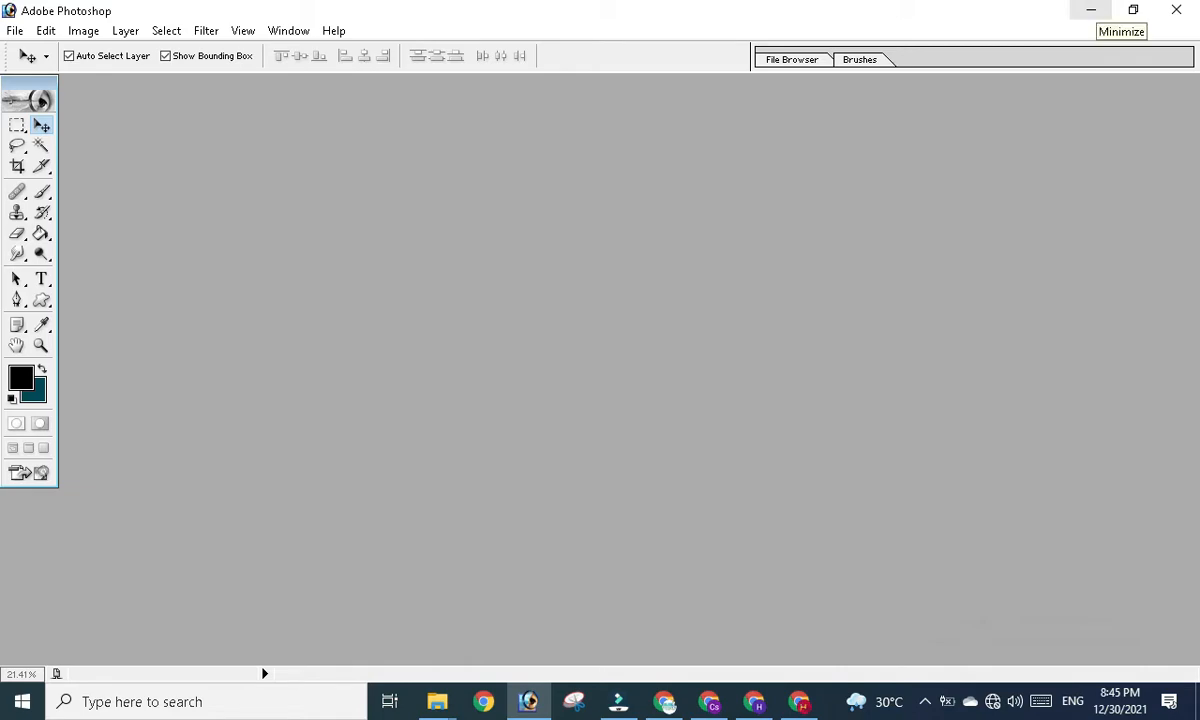
{"action": "left_click", "coordinate": [1090, 10]}
{"action": "right_click", "coordinate": [656, 162]}
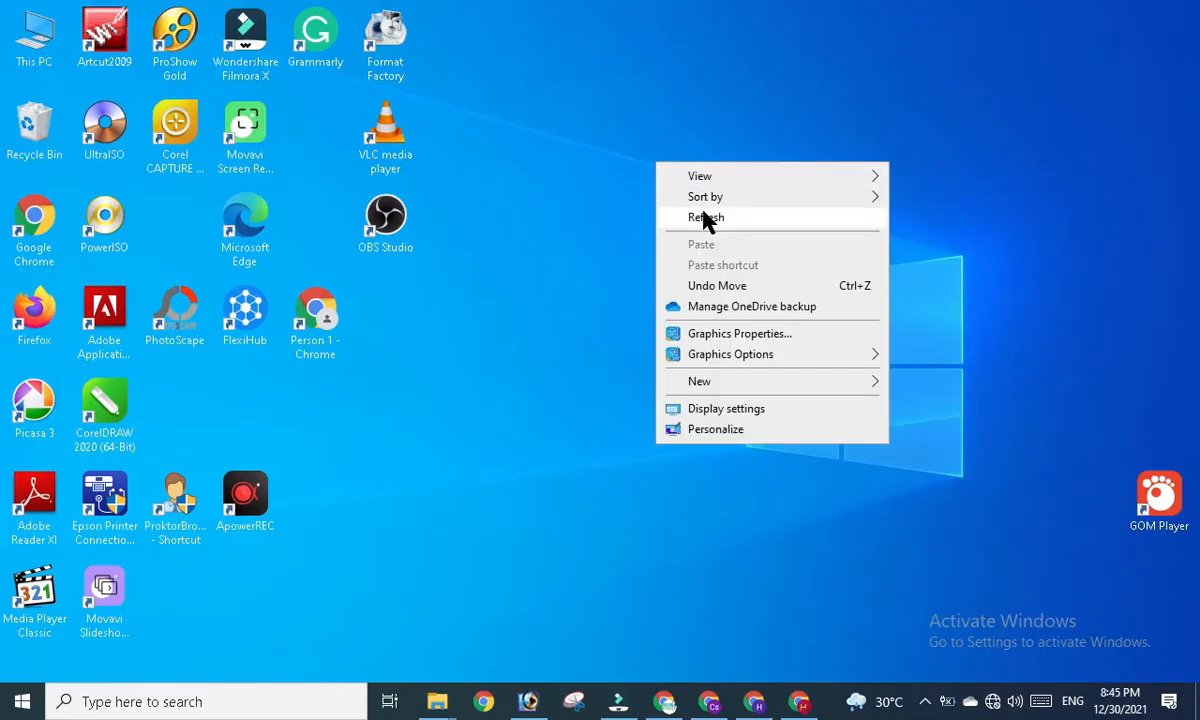
{"action": "left_click", "coordinate": [700, 217]}
{"action": "right_click", "coordinate": [654, 178]}
{"action": "left_click", "coordinate": [700, 230]}
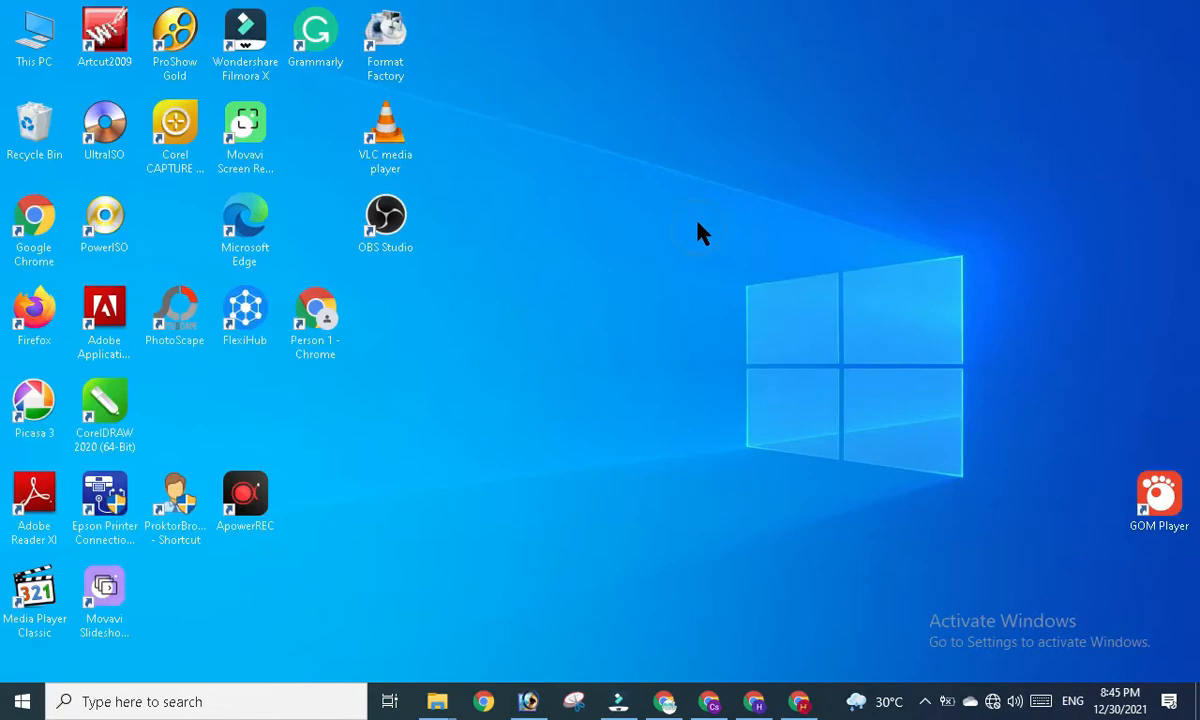
{"action": "right_click", "coordinate": [699, 224]}
{"action": "left_click", "coordinate": [757, 278]}
{"action": "right_click", "coordinate": [690, 221]}
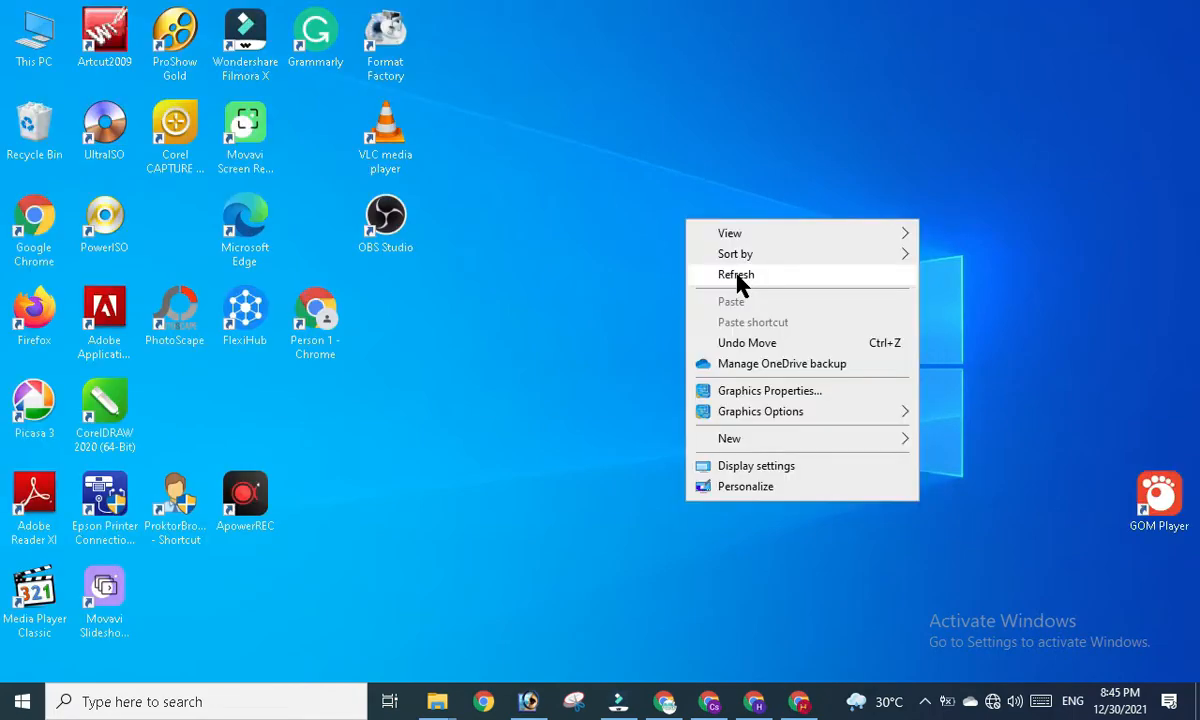
{"action": "left_click", "coordinate": [700, 273]}
{"action": "right_click", "coordinate": [690, 241]}
{"action": "left_click", "coordinate": [755, 297]}
{"action": "right_click", "coordinate": [694, 256]}
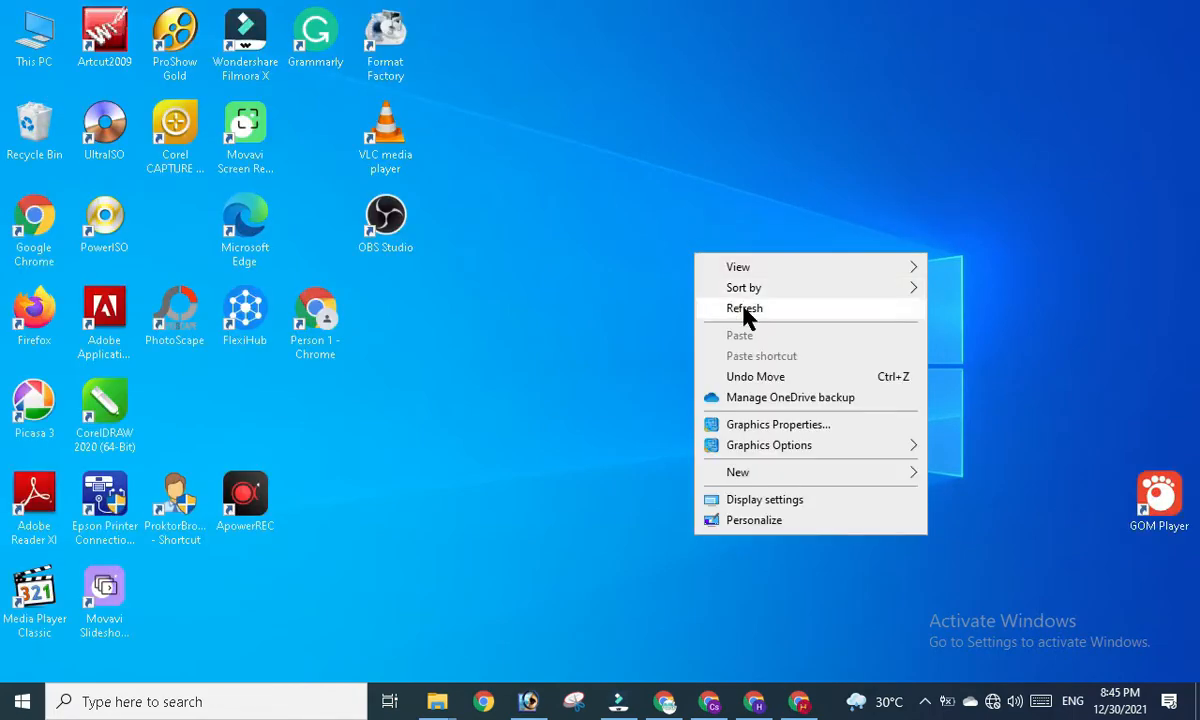
{"action": "left_click", "coordinate": [745, 315]}
{"action": "right_click", "coordinate": [663, 252]}
{"action": "left_click", "coordinate": [712, 308]}
{"action": "right_click", "coordinate": [676, 263]}
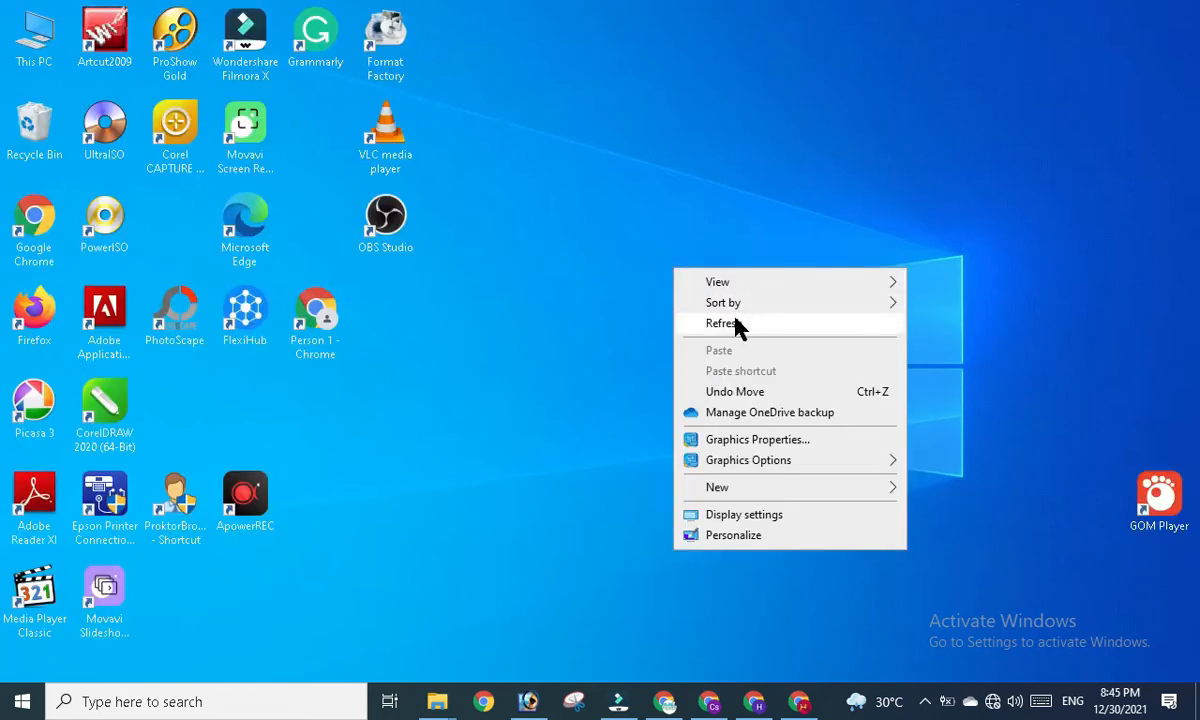
{"action": "left_click", "coordinate": [735, 320]}
{"action": "right_click", "coordinate": [717, 296]}
{"action": "left_click", "coordinate": [767, 356]}
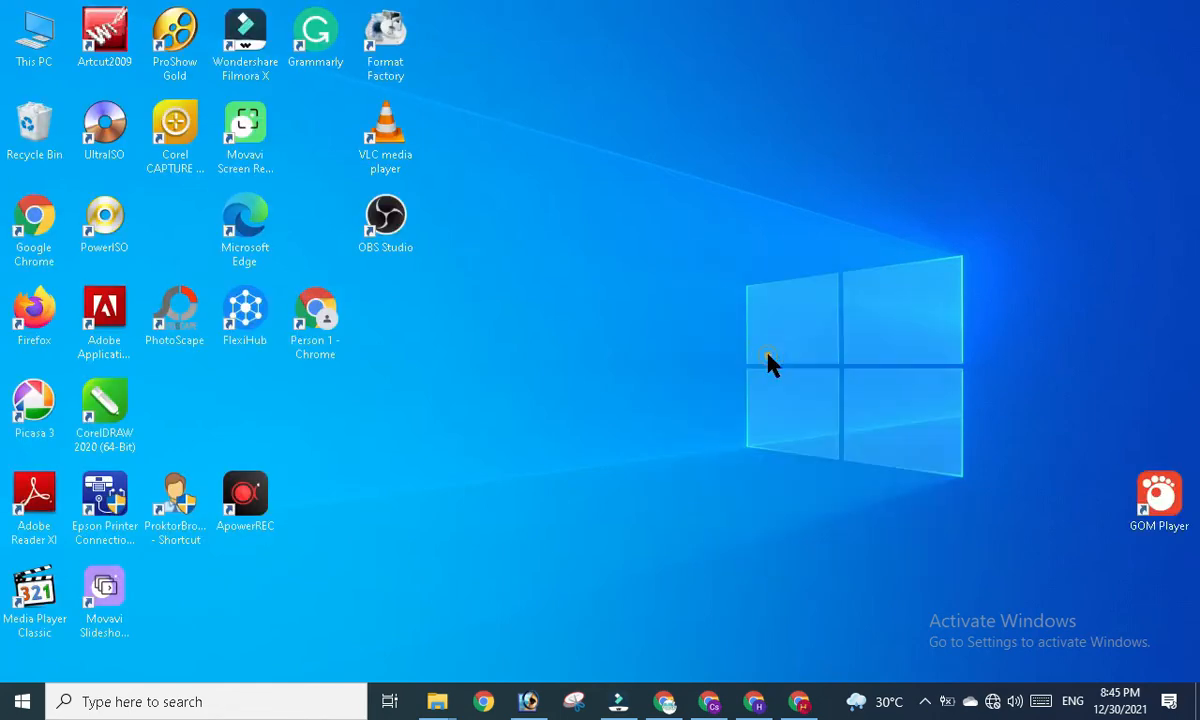
{"action": "left_click", "coordinate": [628, 360]}
- Switch to Adobe Photoshop and set up a new document named Untitled-1 with the A4 preset size
{"action": "left_click", "coordinate": [538, 701]}
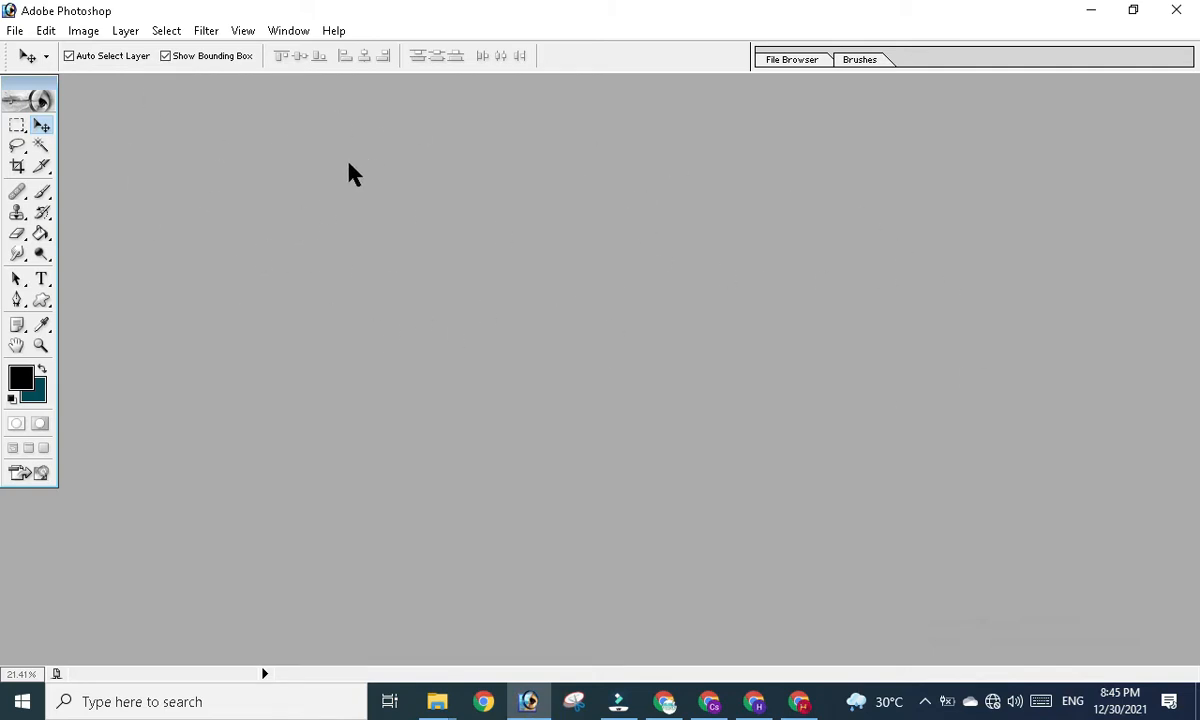
{"action": "left_click", "coordinate": [15, 31]}
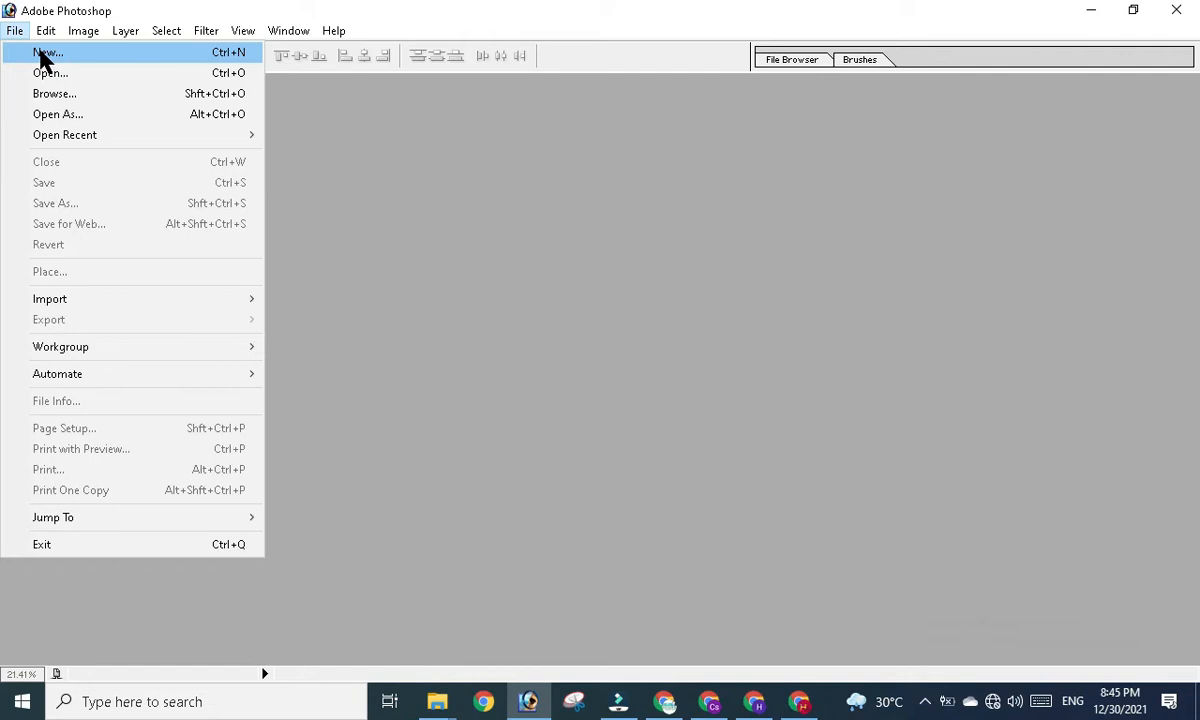
{"action": "left_click", "coordinate": [42, 54]}
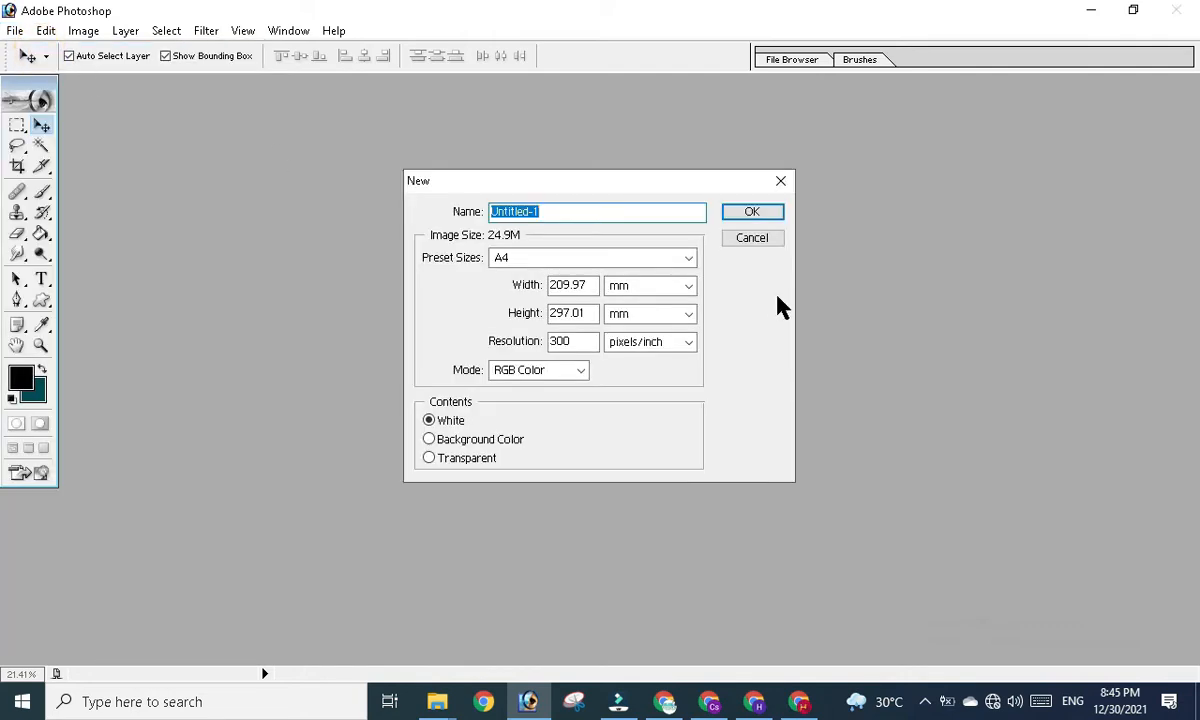
{"action": "left_click", "coordinate": [566, 215]}
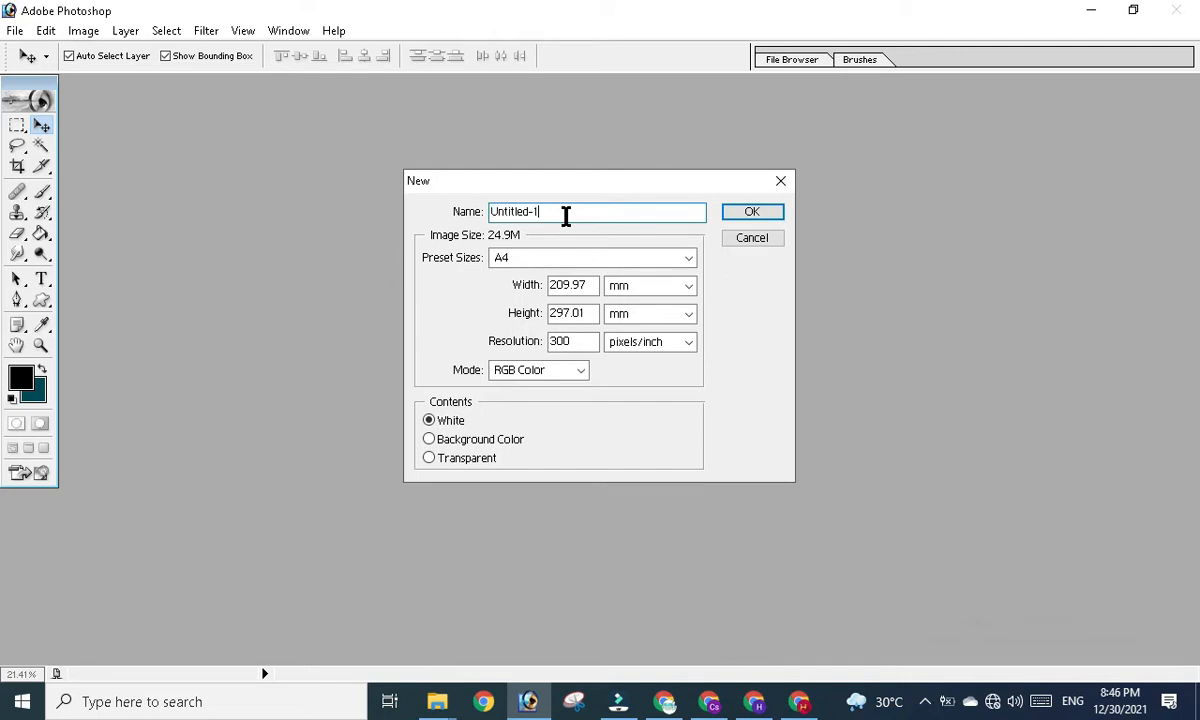
{"action": "left_click", "coordinate": [590, 264]}
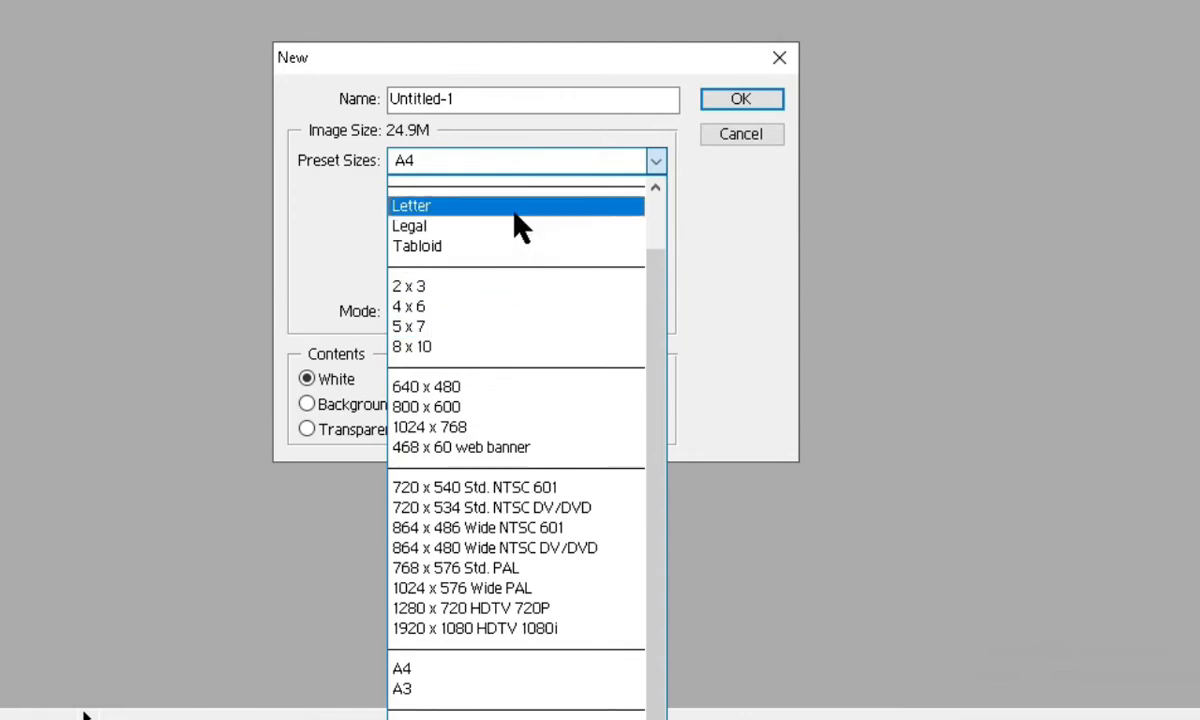
{"action": "left_click", "coordinate": [520, 165]}
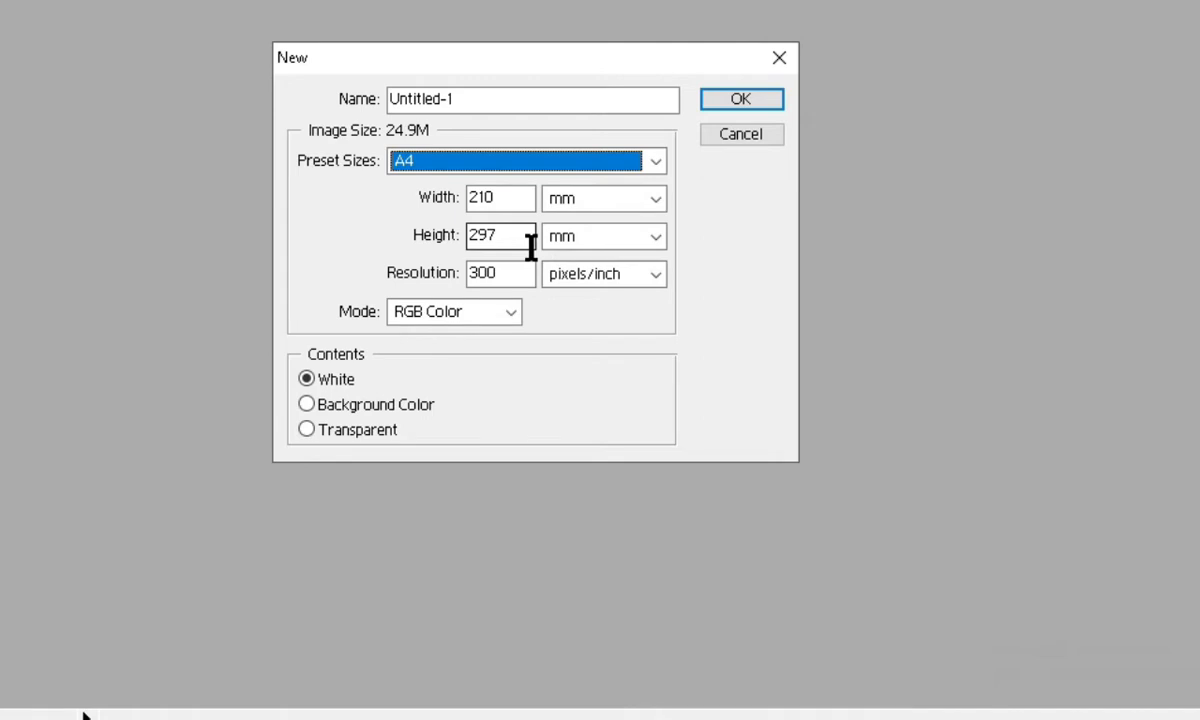
- Create the document at 300 pixels/inch in RGB Color mode with white contents, and maximize its window
{"action": "left_click", "coordinate": [516, 273]}
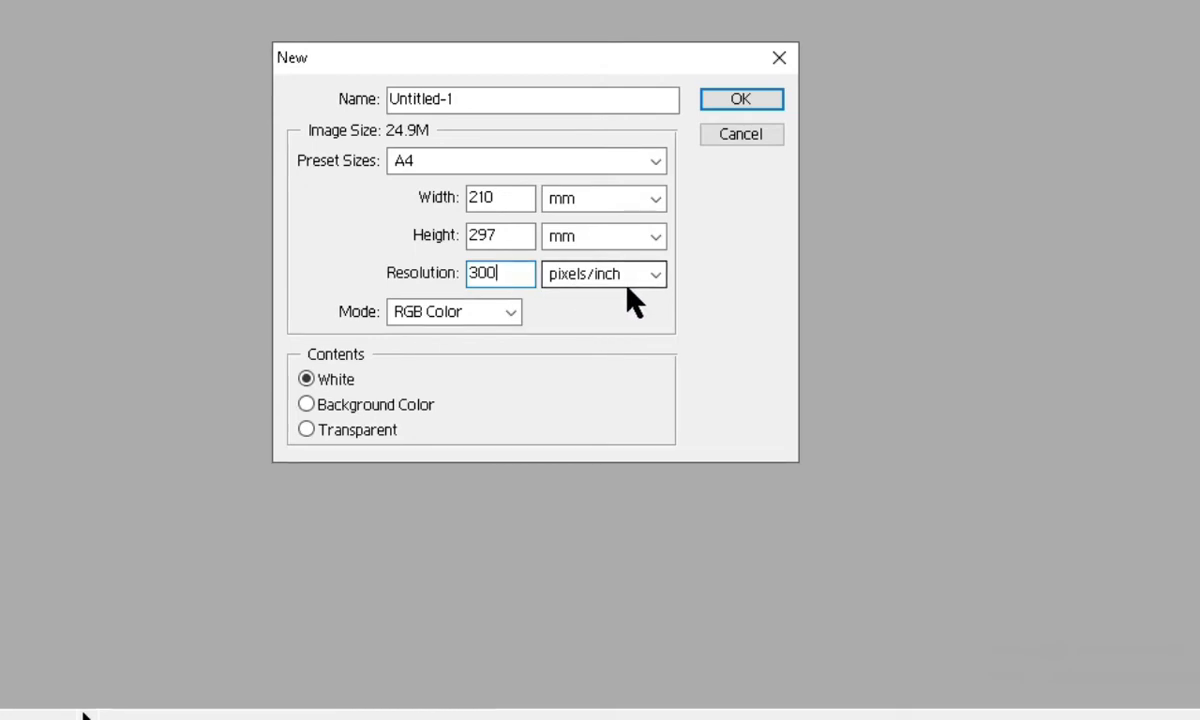
{"action": "left_click", "coordinate": [510, 275]}
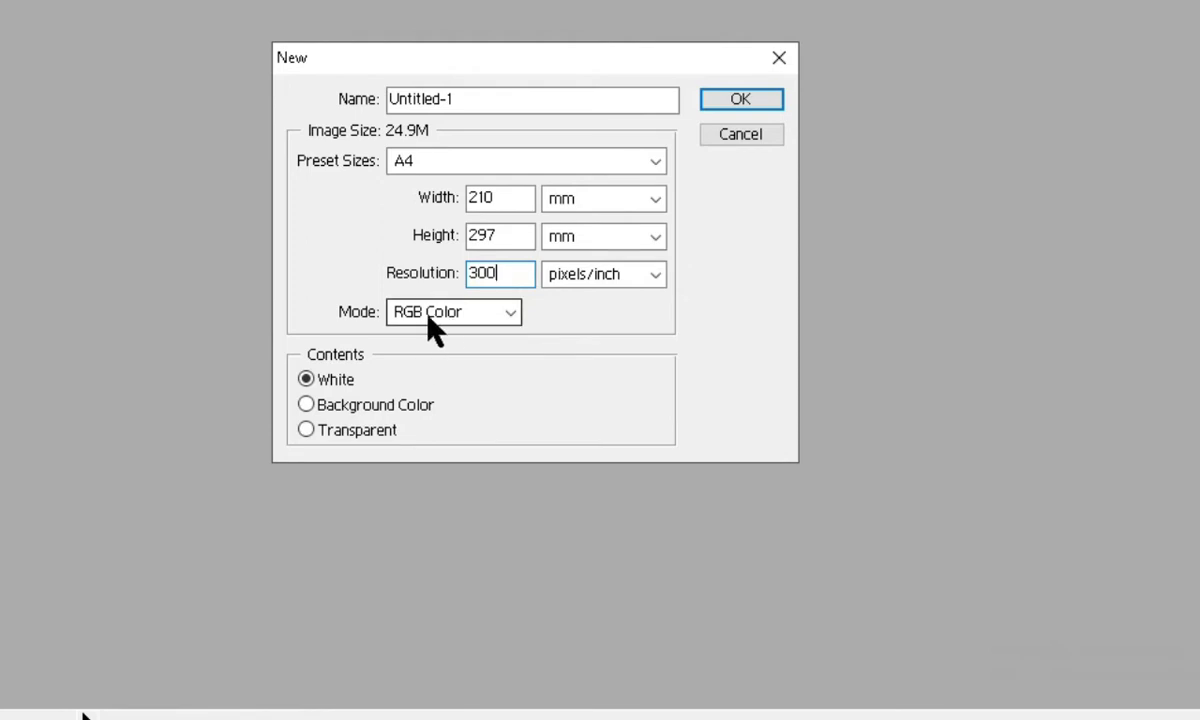
{"action": "left_click", "coordinate": [491, 318]}
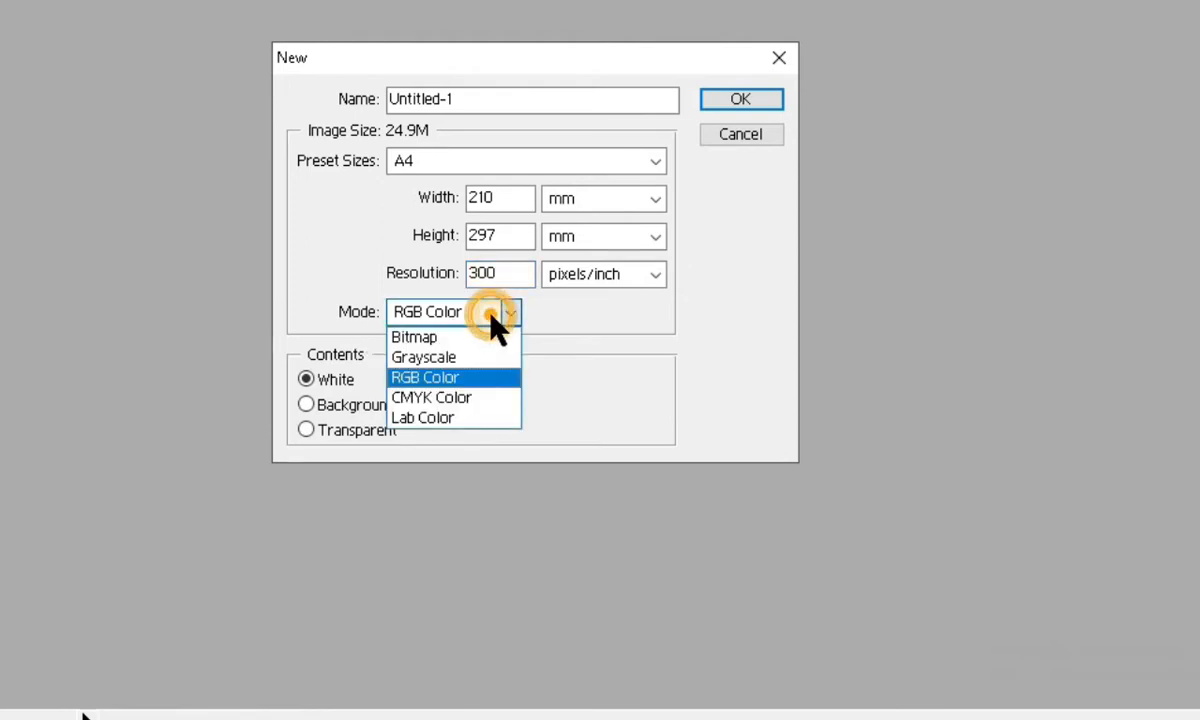
{"action": "left_click", "coordinate": [480, 380]}
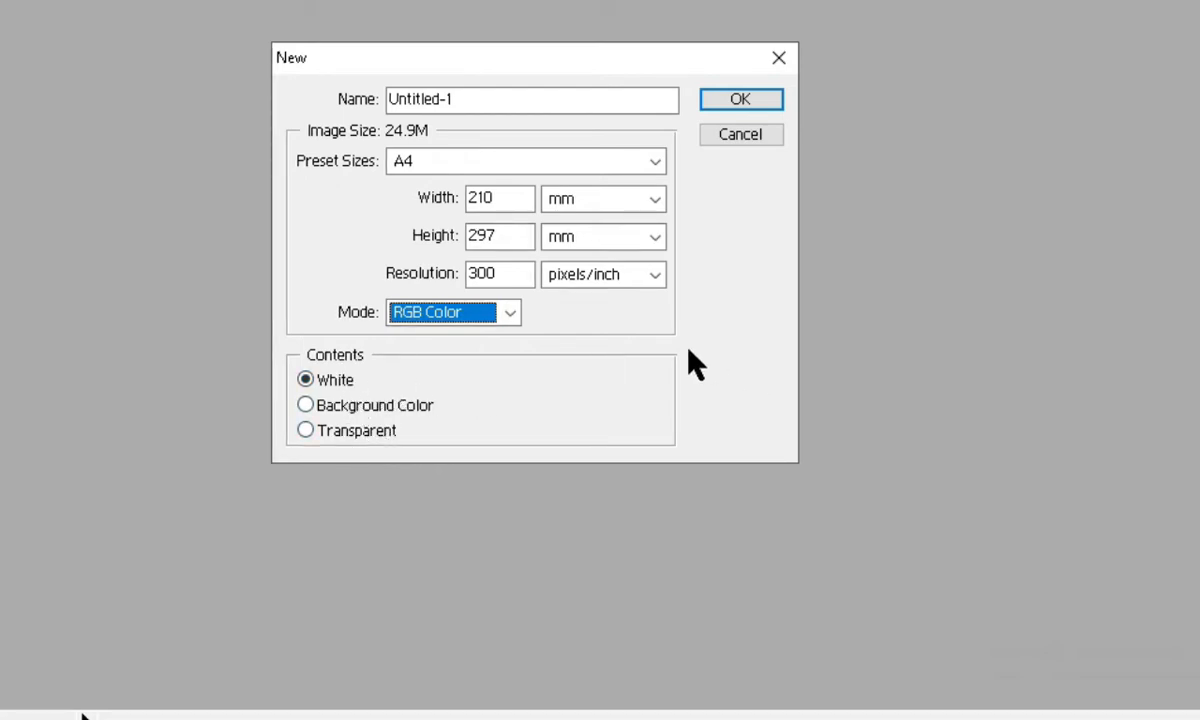
{"action": "left_click", "coordinate": [742, 102]}
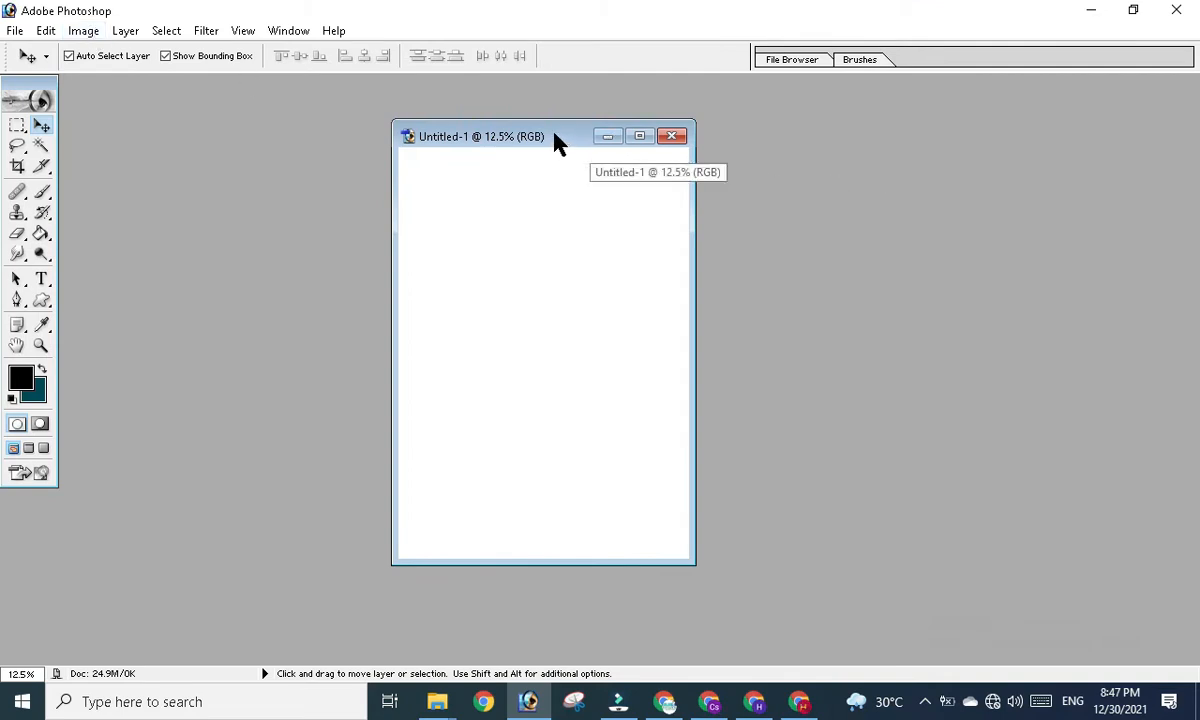
{"action": "left_click_drag", "start_coordinate": [557, 143], "coordinate": [540, 175]}
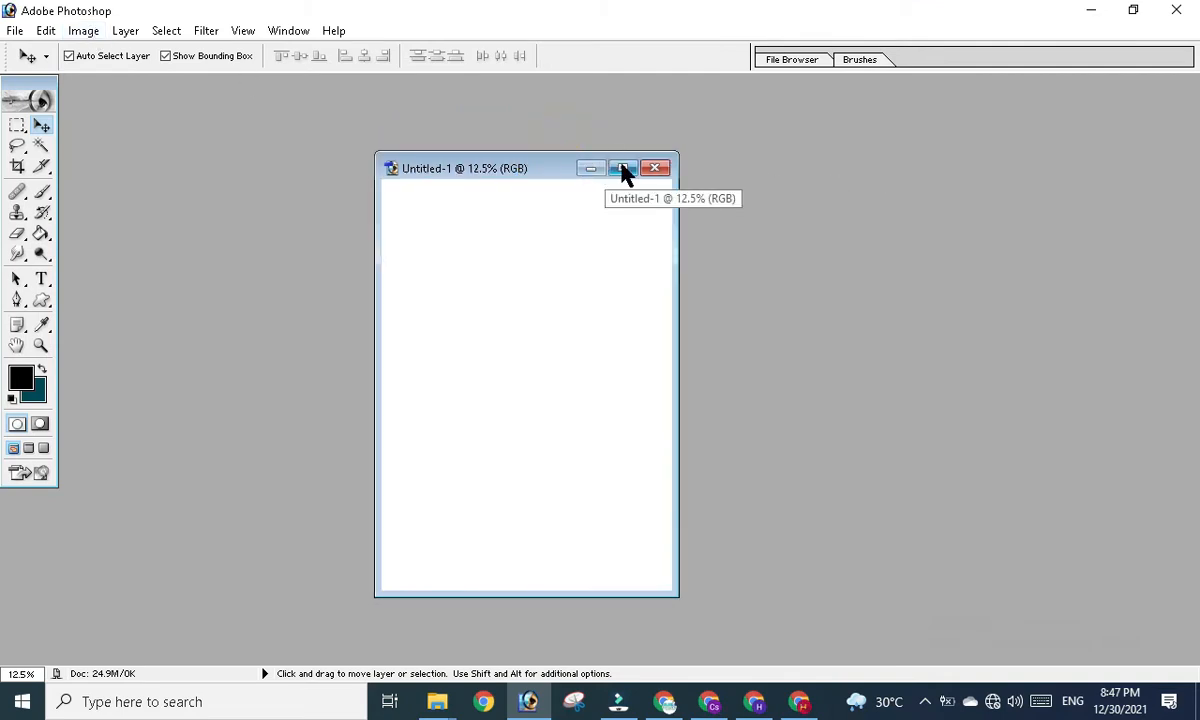
{"action": "left_click", "coordinate": [621, 168]}
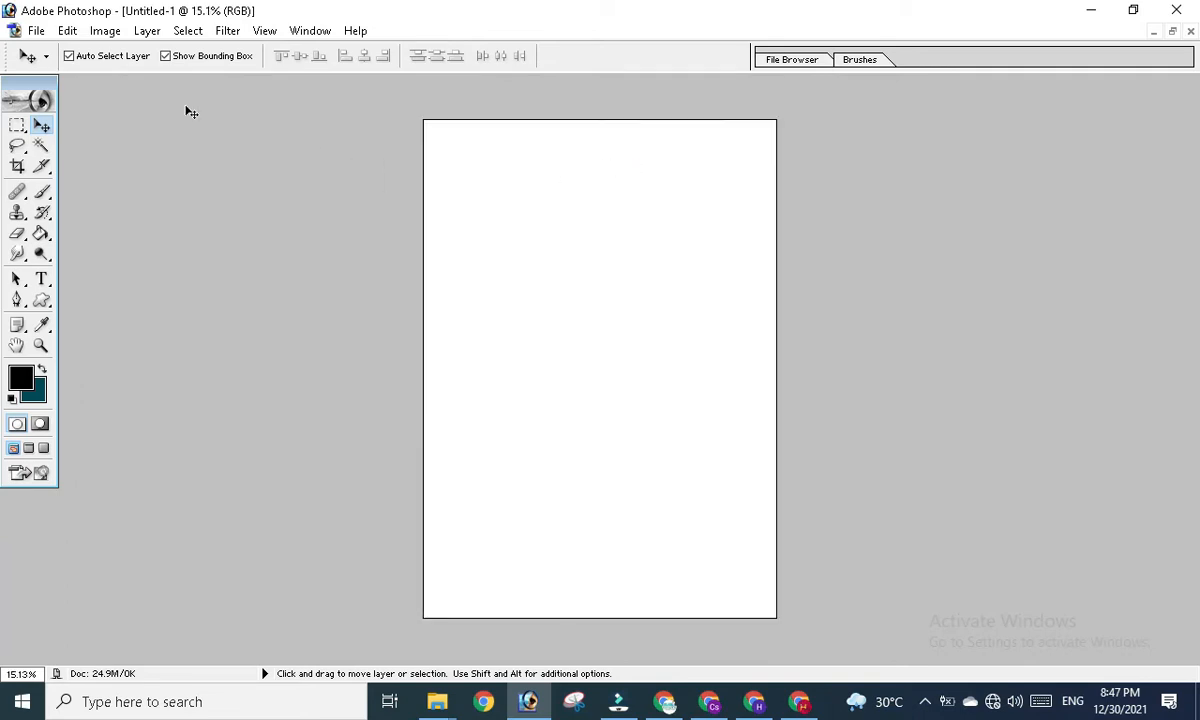
{"action": "left_click", "coordinate": [37, 32]}
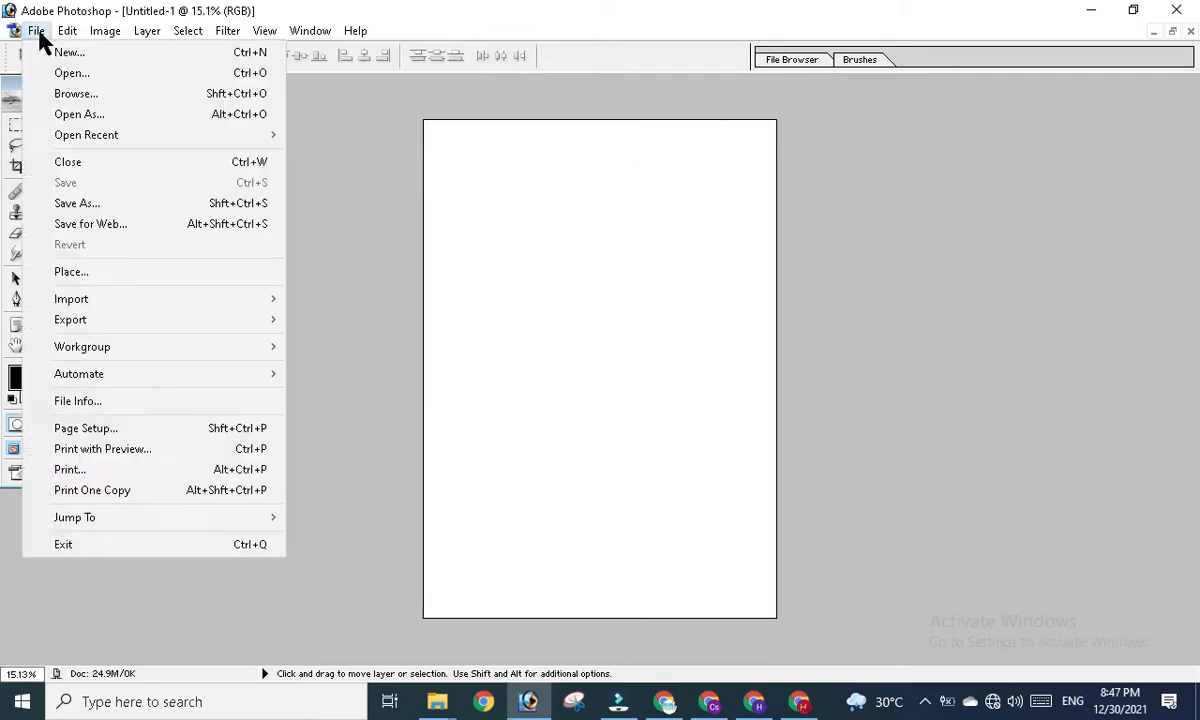
{"action": "left_click", "coordinate": [71, 73]}
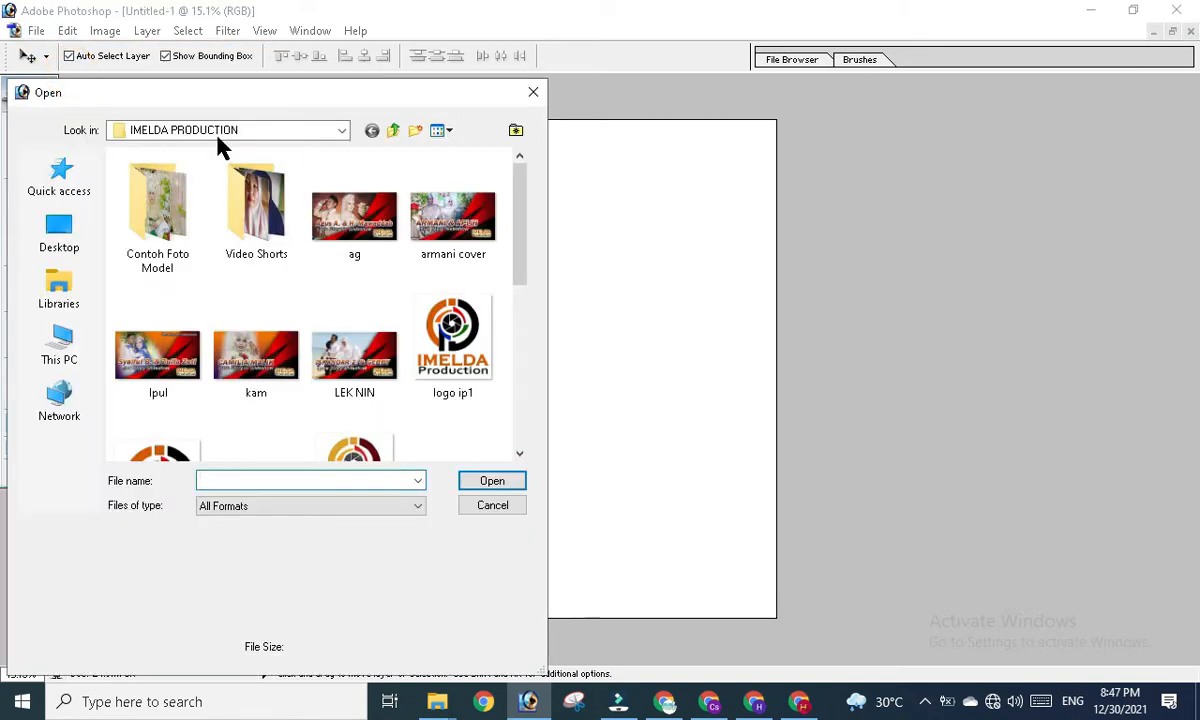
{"action": "left_click", "coordinate": [237, 135]}
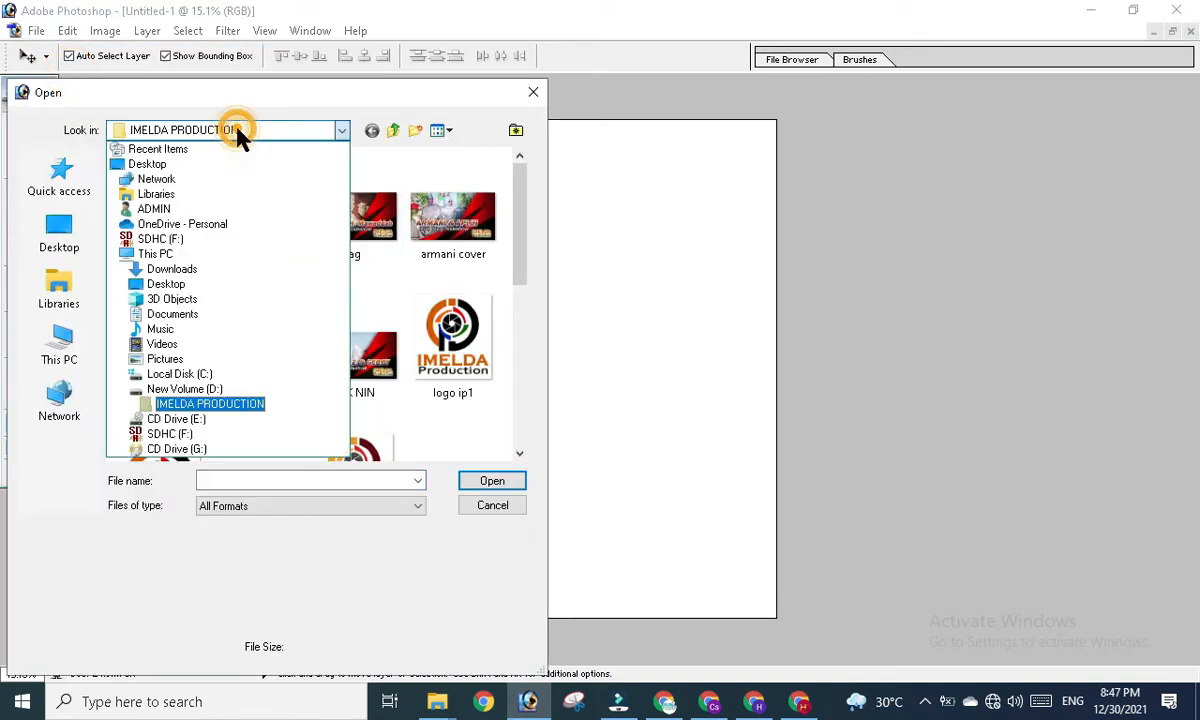
{"action": "left_click", "coordinate": [238, 368]}
{"action": "left_click_drag", "start_coordinate": [521, 200], "coordinate": [520, 338]}
{"action": "left_click", "coordinate": [256, 330]}
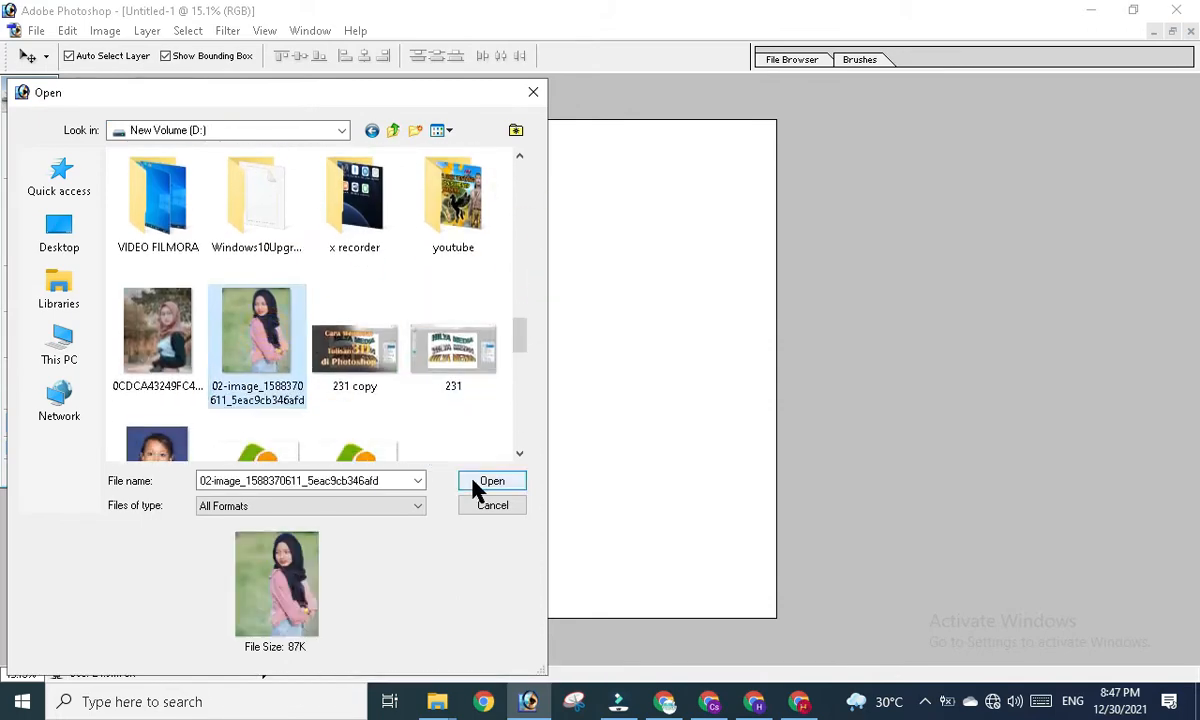
{"action": "left_click", "coordinate": [485, 482]}
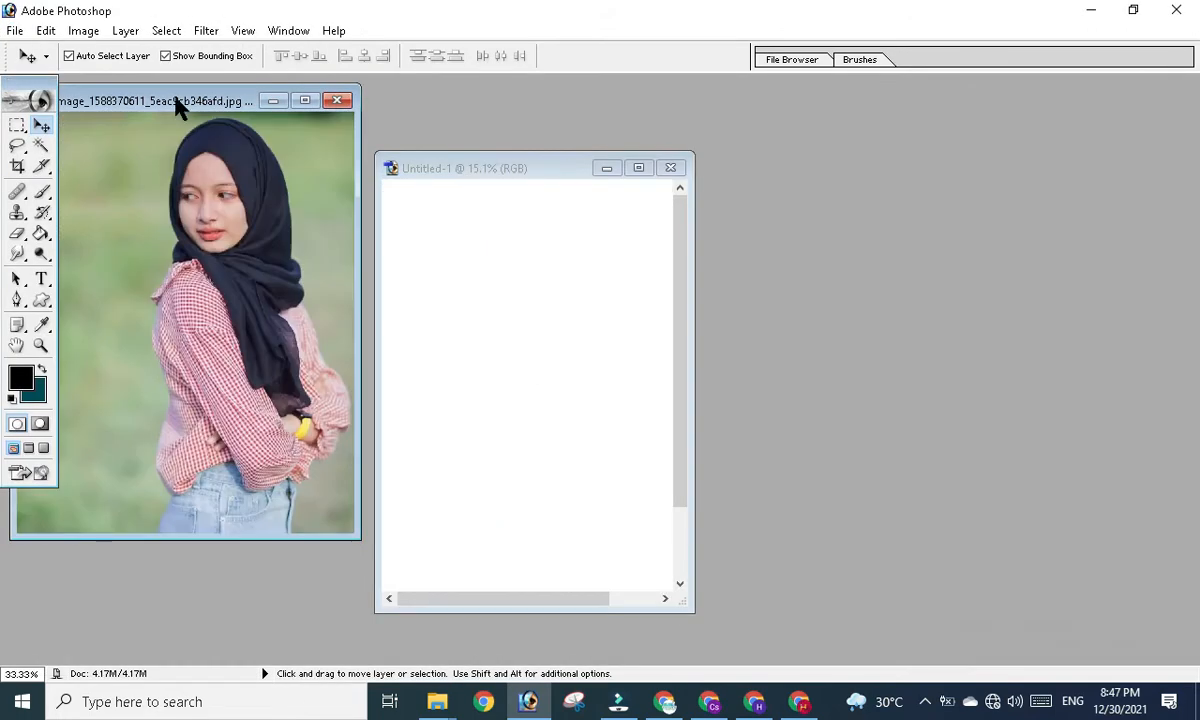
{"action": "left_click_drag", "start_coordinate": [175, 100], "coordinate": [884, 140]}
{"action": "left_click", "coordinate": [570, 166]}
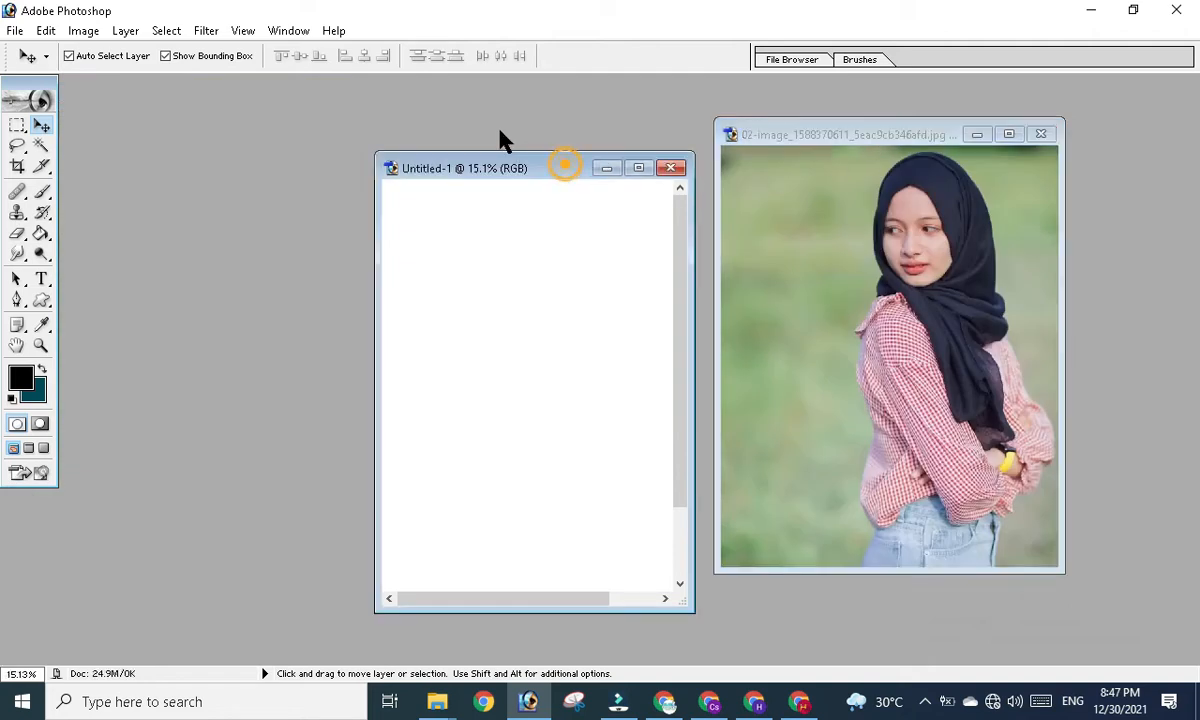
- Arrange the Untitled-1 and portrait photo windows next to each other near the middle of the workspace, leaving the photo active
{"action": "left_click_drag", "start_coordinate": [510, 174], "coordinate": [435, 125]}
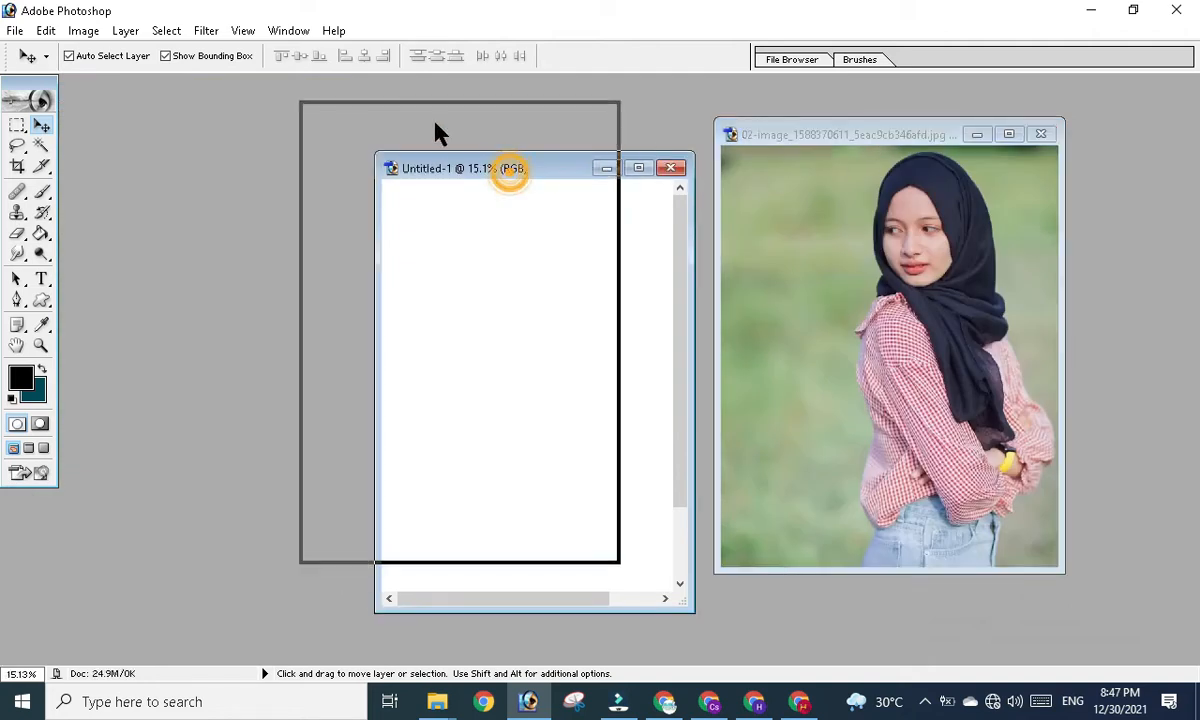
{"action": "left_click", "coordinate": [905, 245]}
{"action": "left_click_drag", "start_coordinate": [852, 137], "coordinate": [772, 138]}
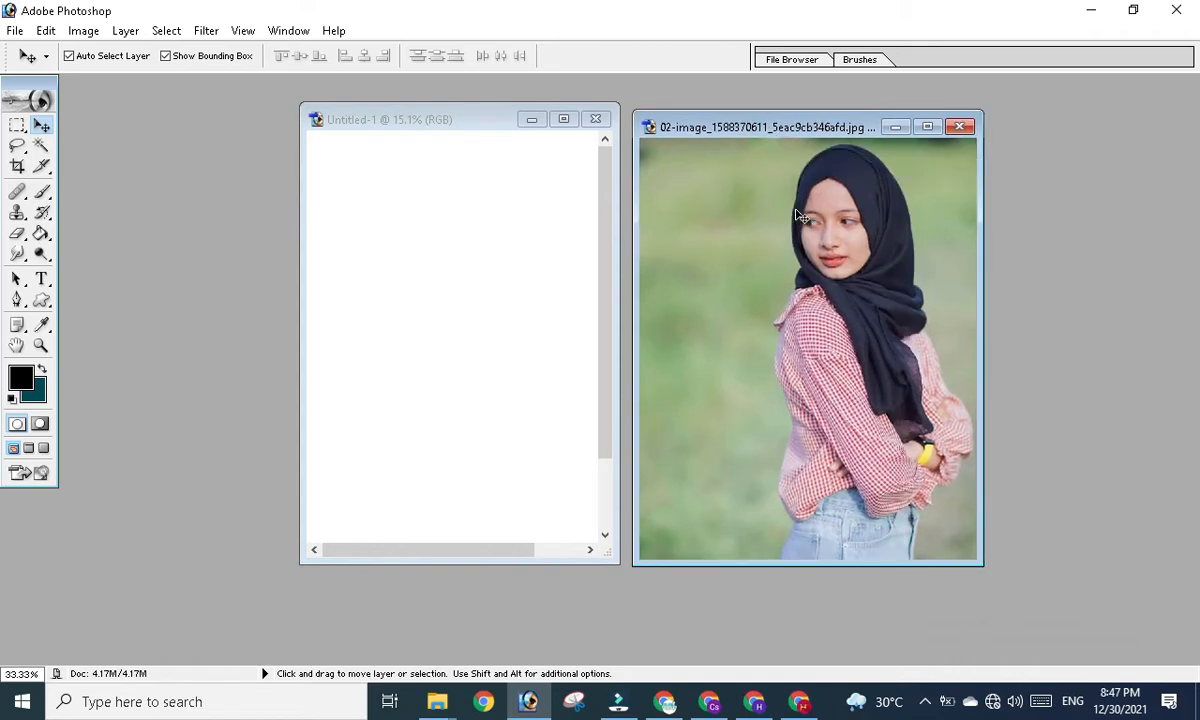
{"action": "left_click", "coordinate": [505, 283]}
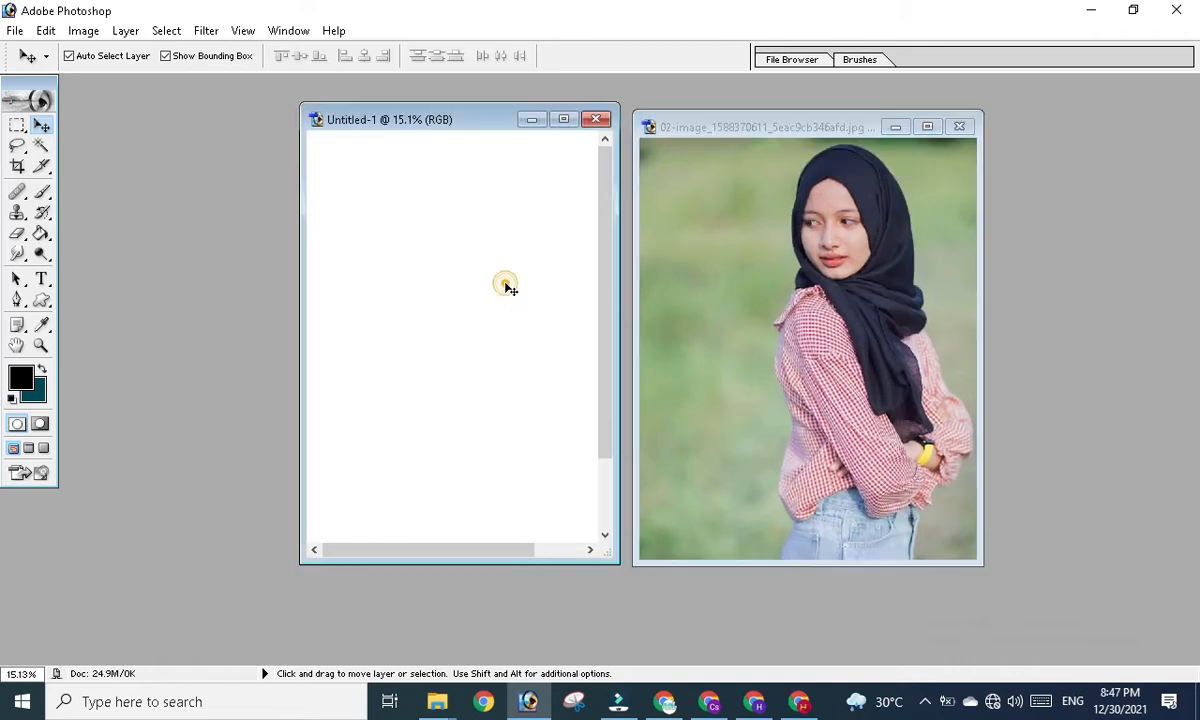
{"action": "left_click", "coordinate": [757, 292]}
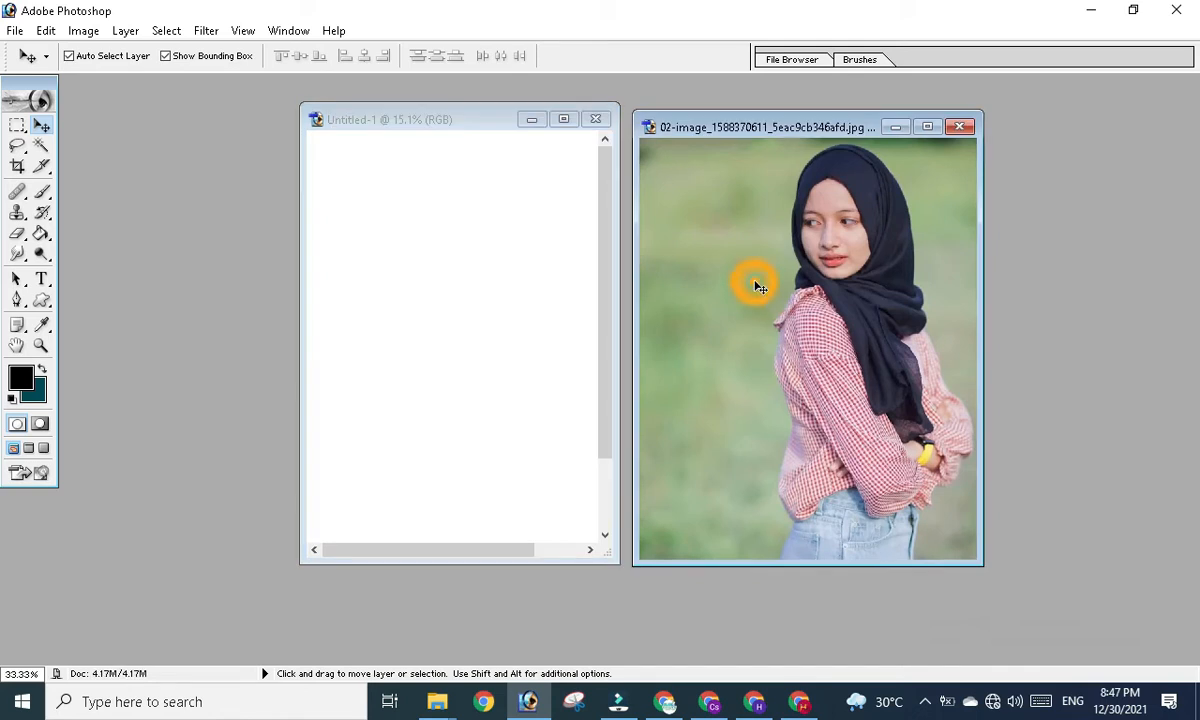
{"action": "left_click", "coordinate": [490, 133]}
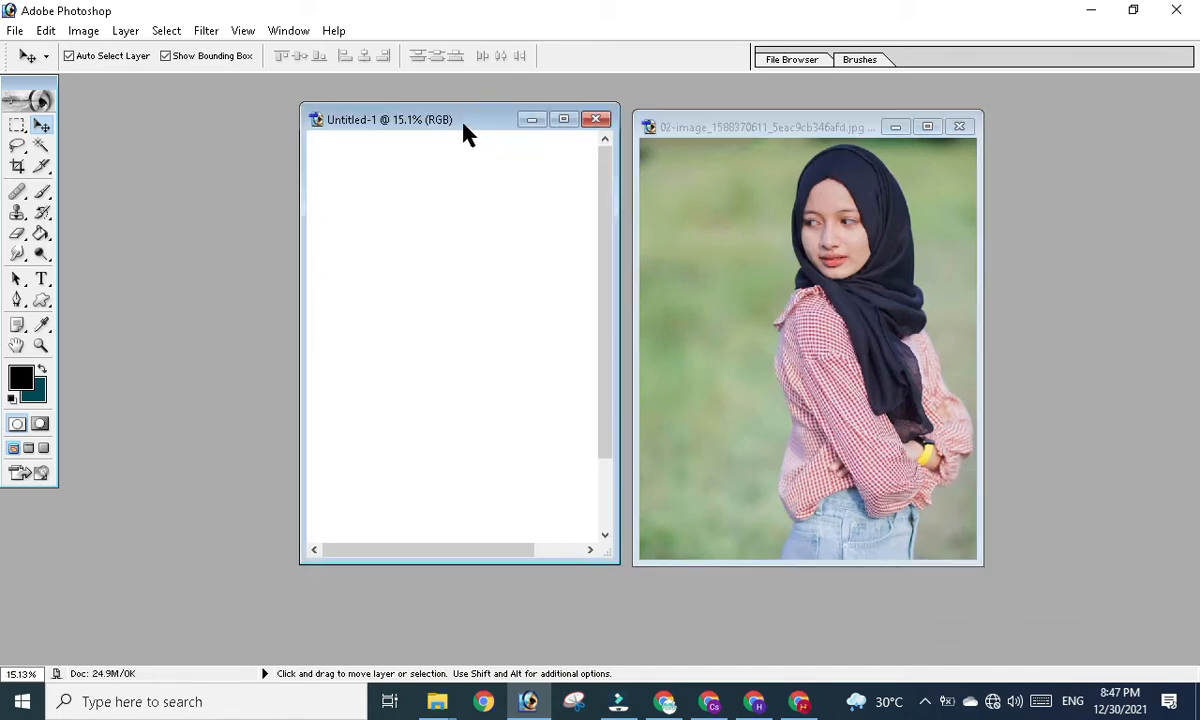
{"action": "left_click_drag", "start_coordinate": [466, 131], "coordinate": [465, 148]}
{"action": "left_click", "coordinate": [675, 128]}
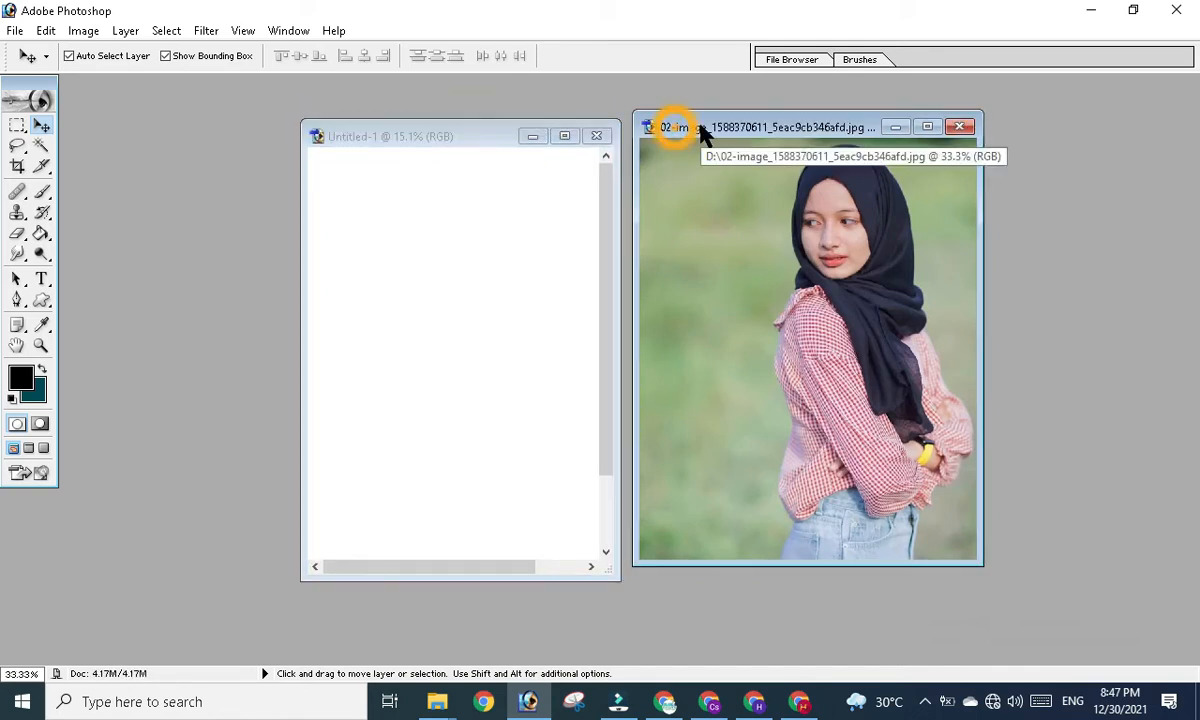
{"action": "left_click_drag", "start_coordinate": [697, 125], "coordinate": [697, 147]}
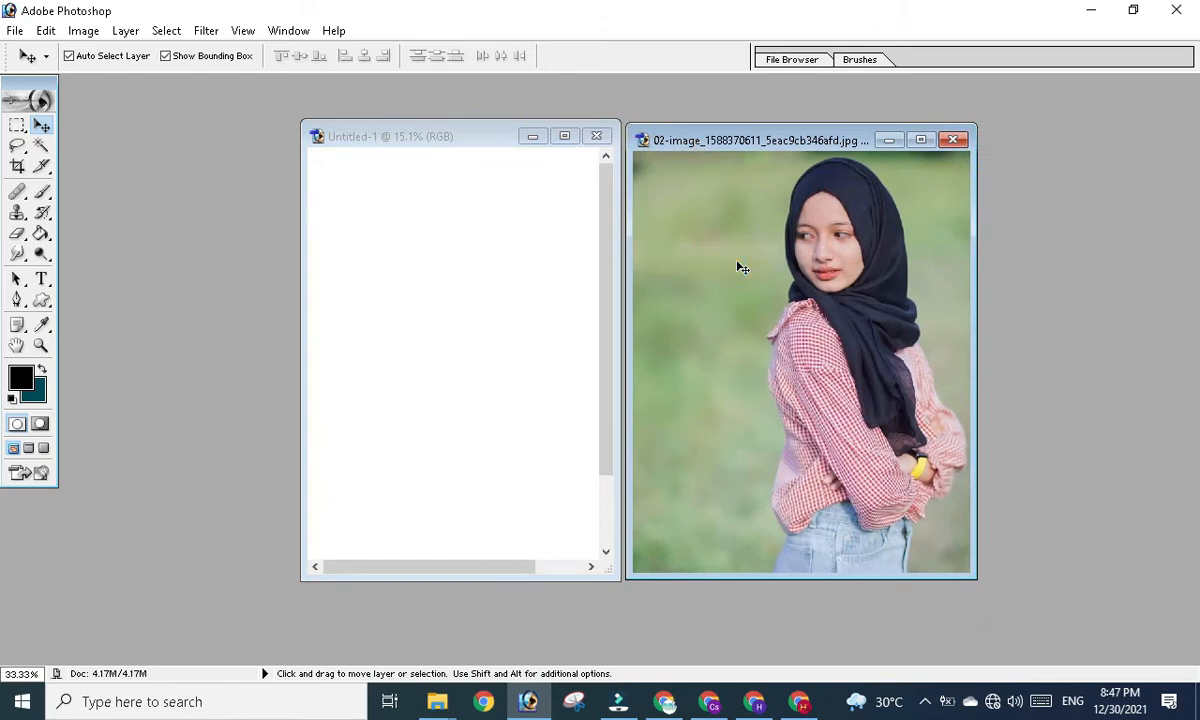
- Copy the portrait photo into Untitled-1 as a new layer with the Move tool and maximize that document's window
{"action": "left_click_drag", "start_coordinate": [737, 265], "coordinate": [825, 325]}
{"action": "scroll", "coordinate": [820, 319], "scroll_direction": "down", "scroll_amount": 2}
{"action": "scroll", "coordinate": [820, 319], "scroll_direction": "up", "scroll_amount": 1}
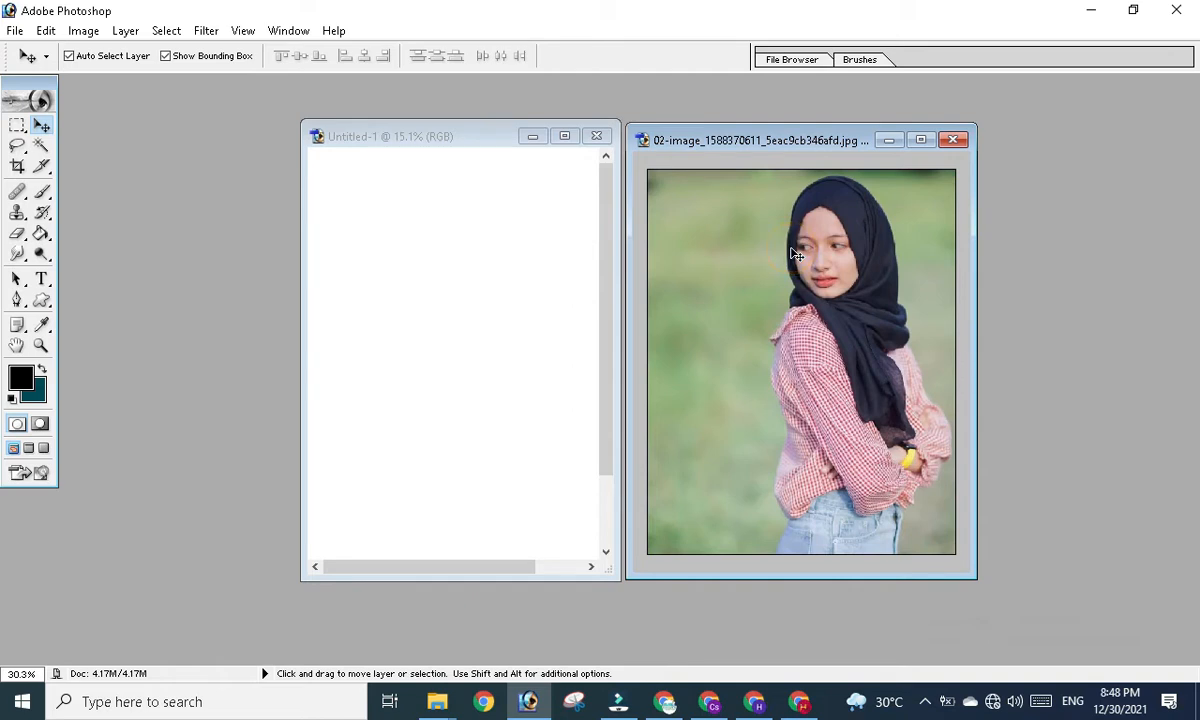
{"action": "left_click_drag", "start_coordinate": [797, 255], "coordinate": [441, 253]}
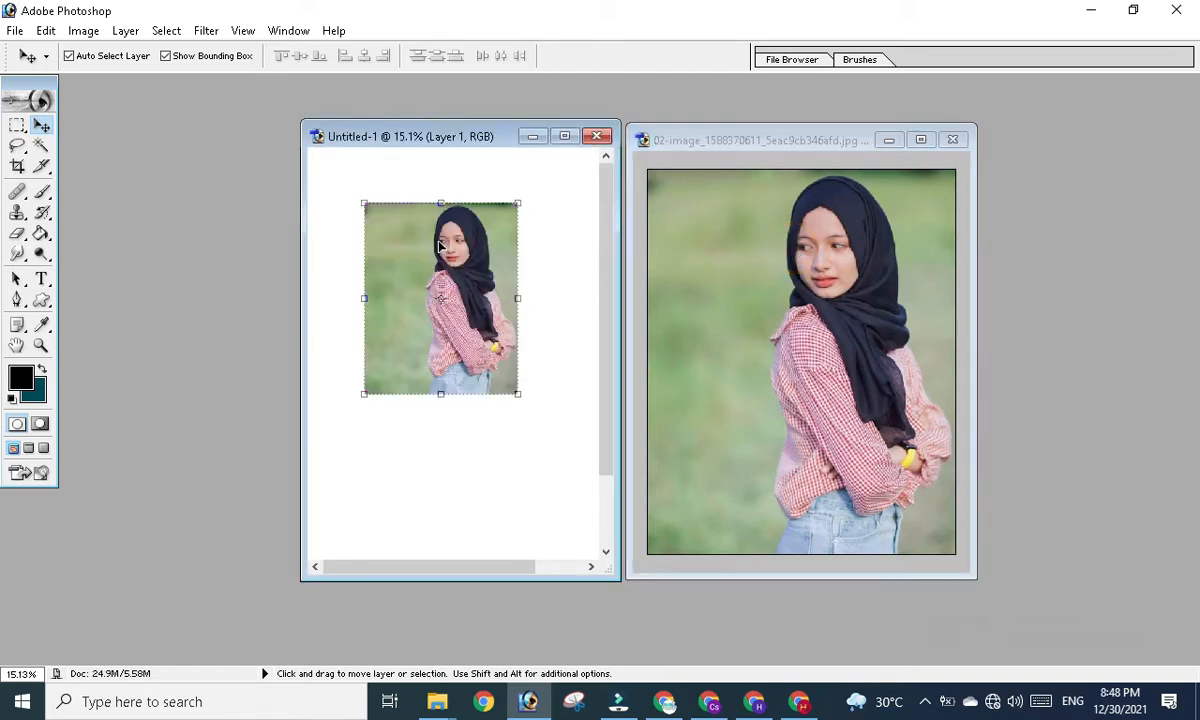
{"action": "left_click", "coordinate": [564, 136]}
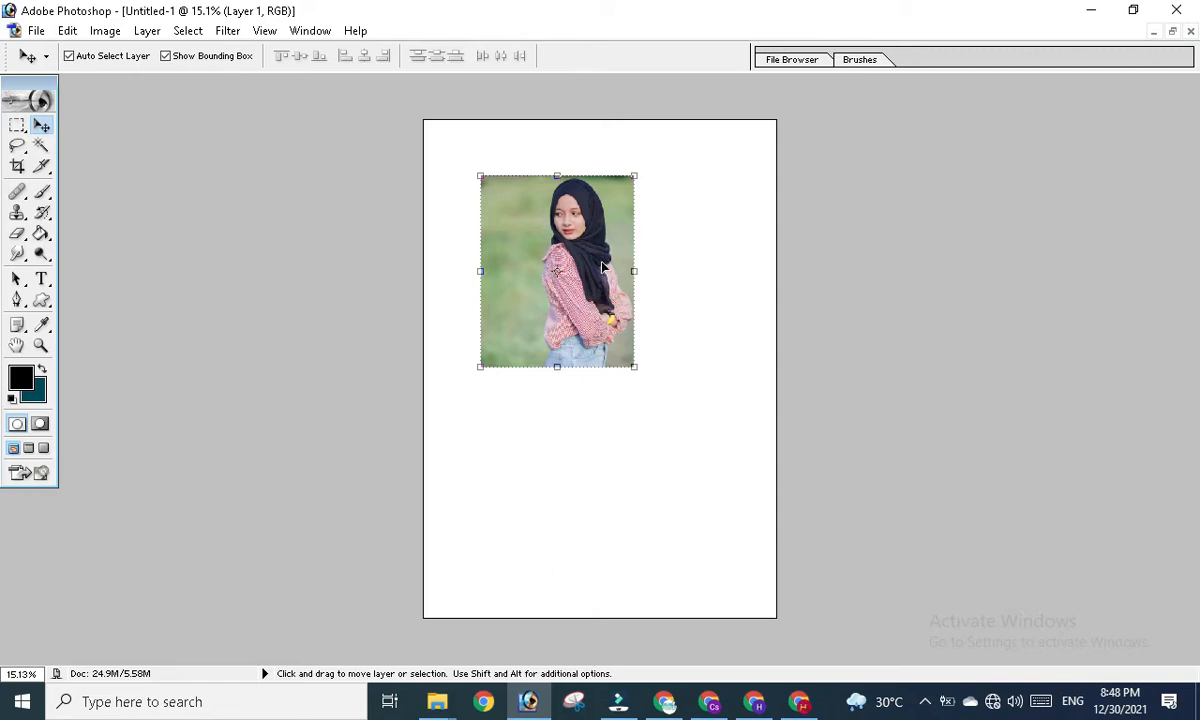
- Align the photo layer with the page's upper-left corner, scale it proportionally to 261.8% to cover the whole A4 page, and apply the transform
{"action": "left_click_drag", "start_coordinate": [602, 267], "coordinate": [490, 192]}
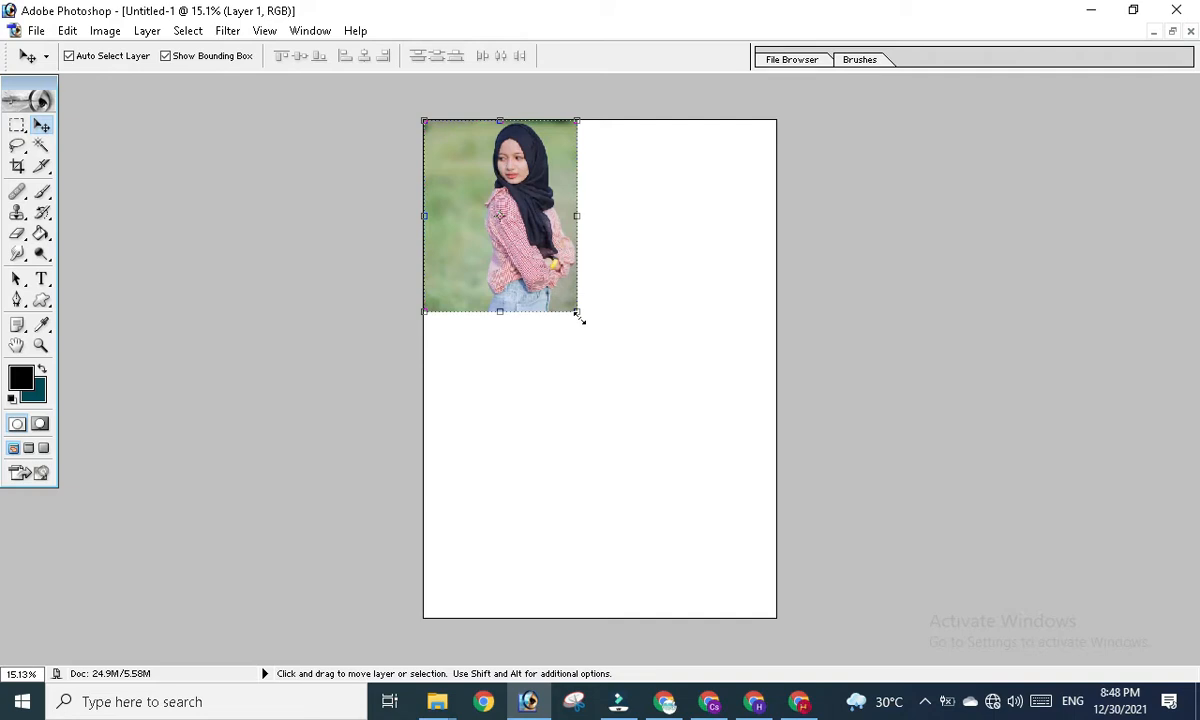
{"action": "left_click_drag", "start_coordinate": [578, 316], "coordinate": [779, 568]}
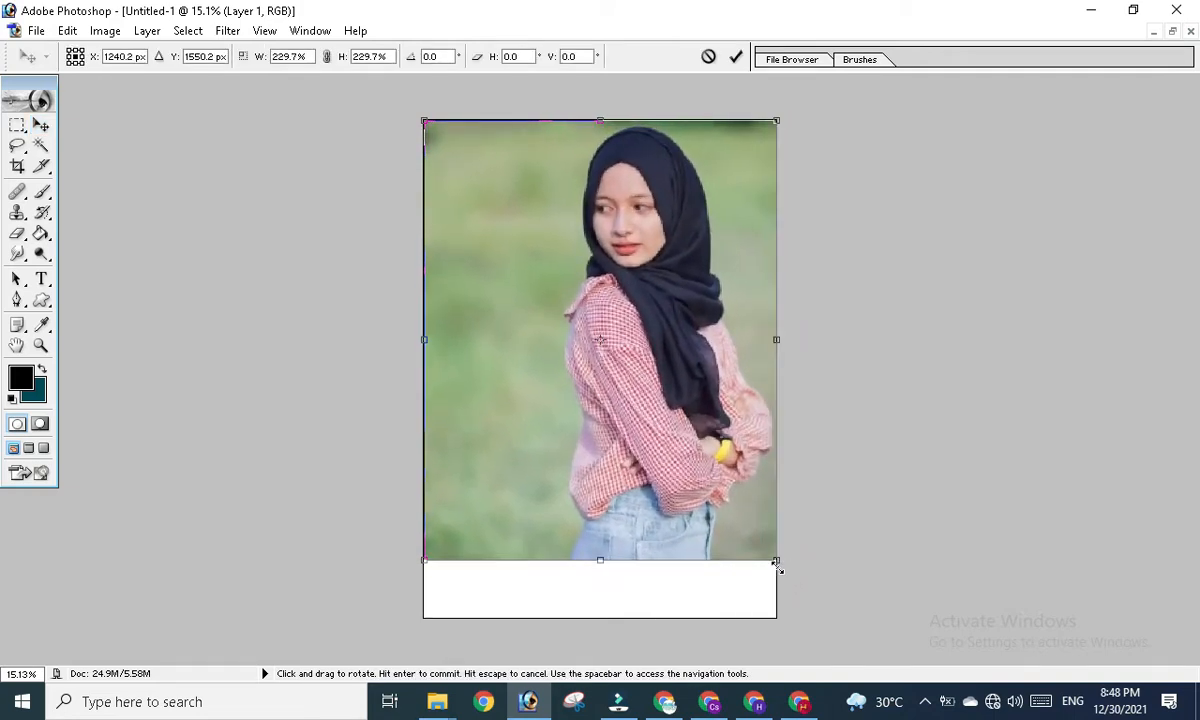
{"action": "left_click_drag", "start_coordinate": [424, 561], "coordinate": [390, 633]}
{"action": "mouse_move", "coordinate": [528, 488]}
{"action": "left_mouse_down"}
{"action": "mouse_move", "coordinate": [571, 483]}
{"action": "mouse_move", "coordinate": [549, 480]}
{"action": "left_mouse_up"}
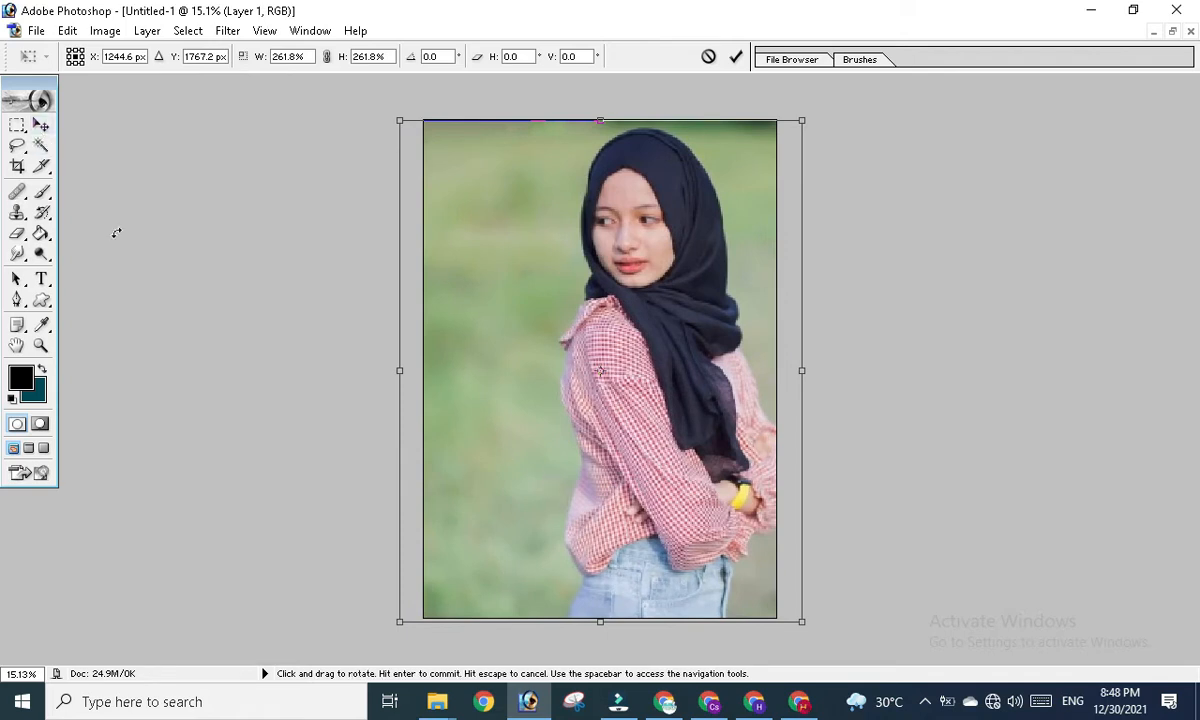
{"action": "key", "text": "Return"}
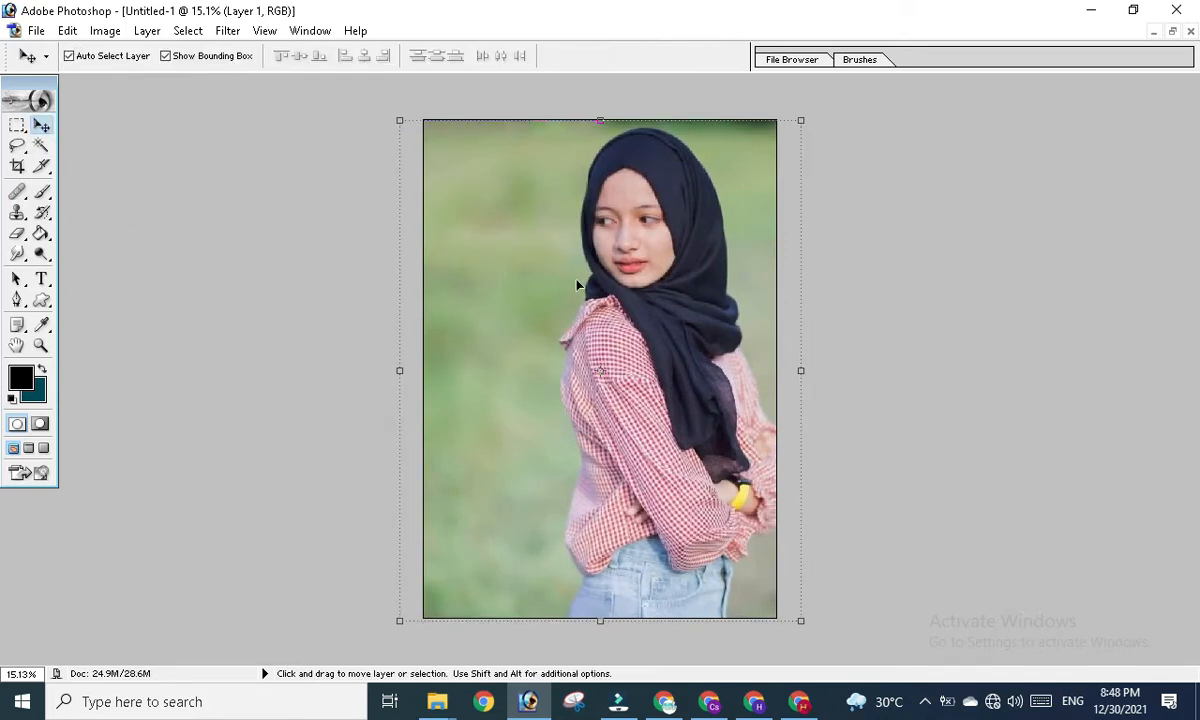
- Examine the enlarged portrait at several zoom levels, focusing on the face, the headscarf edges and the green background
{"action": "scroll", "coordinate": [577, 285], "scroll_direction": "down", "scroll_amount": 1}
{"action": "scroll", "coordinate": [577, 285], "scroll_direction": "up", "scroll_amount": 2}
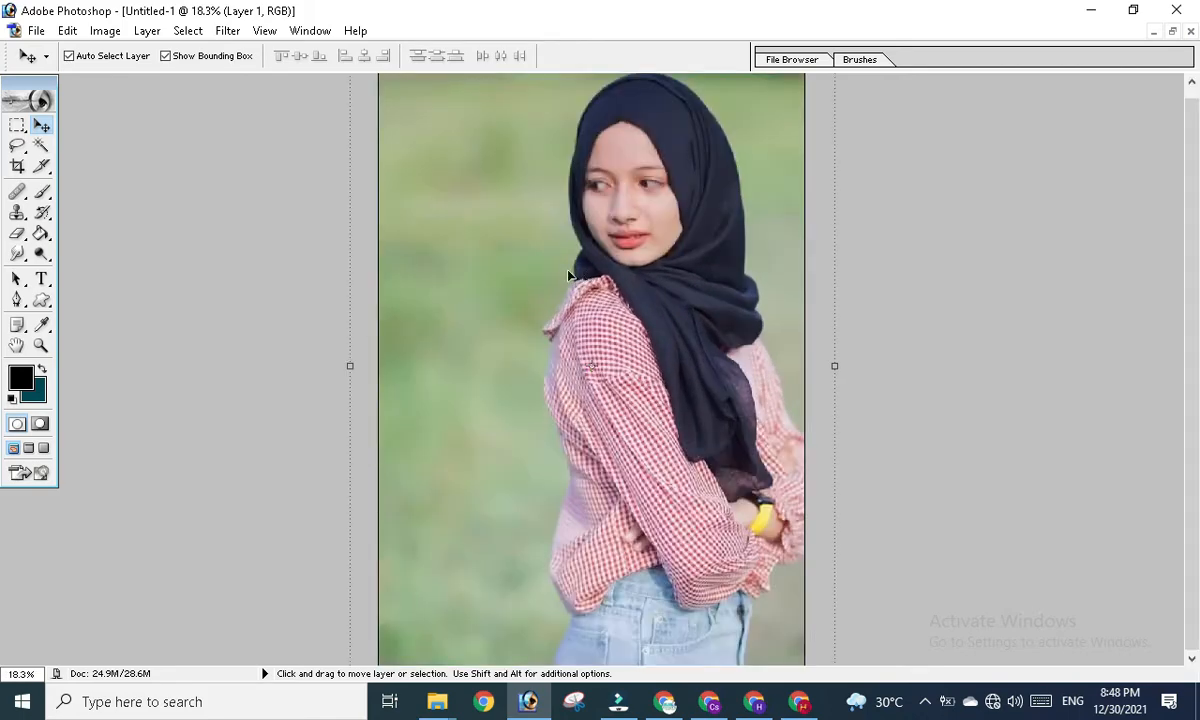
{"action": "scroll", "coordinate": [521, 271], "scroll_direction": "down", "scroll_amount": 1}
{"action": "scroll", "coordinate": [521, 271], "scroll_direction": "up", "scroll_amount": 2}
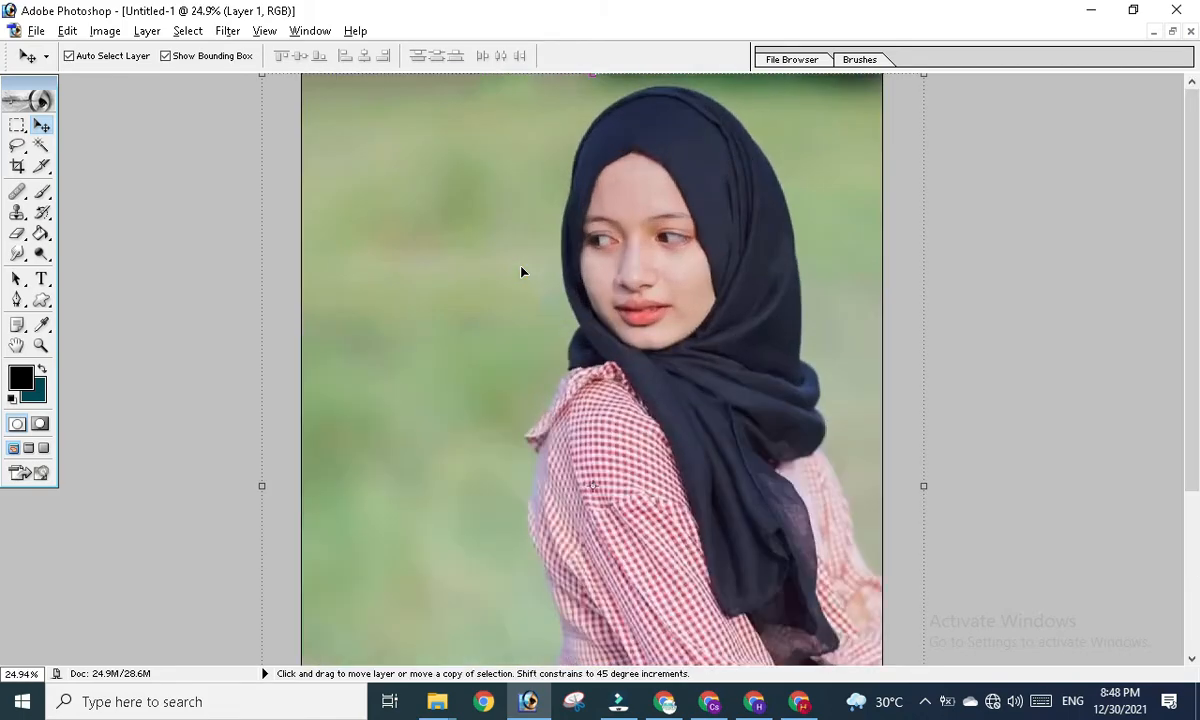
{"action": "scroll", "coordinate": [521, 271], "scroll_direction": "down", "scroll_amount": 1}
{"action": "scroll", "coordinate": [520, 270], "scroll_direction": "up", "scroll_amount": 2}
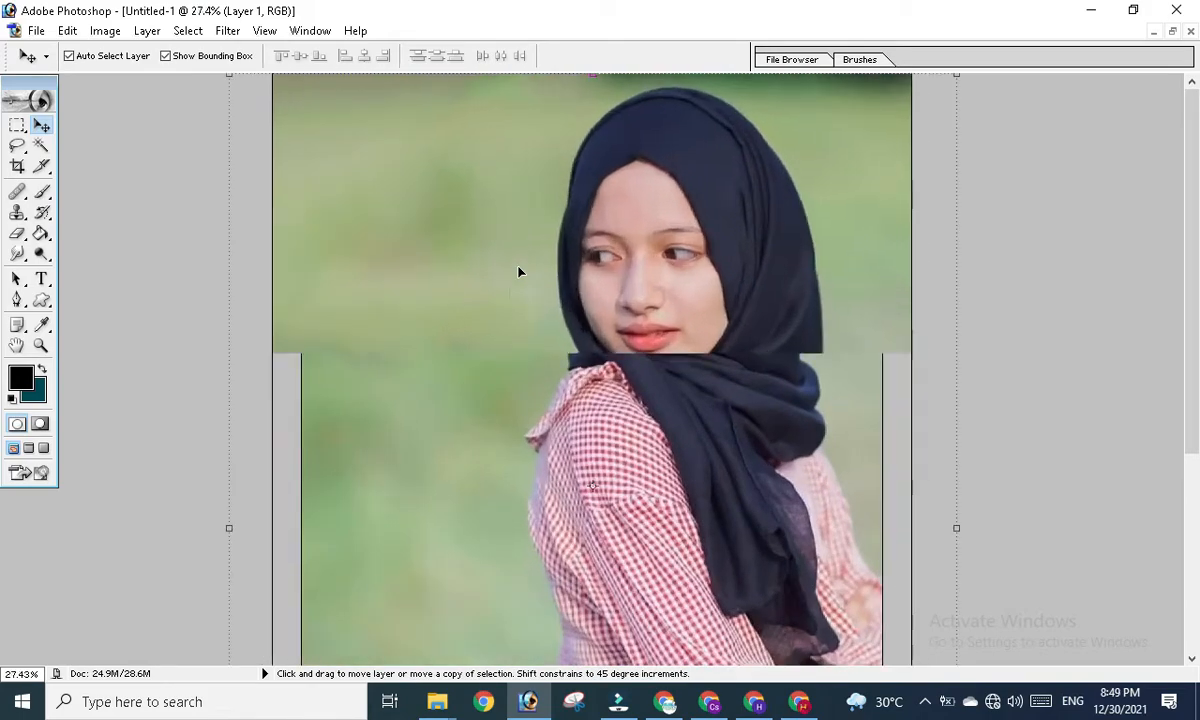
{"action": "scroll", "coordinate": [520, 270], "scroll_direction": "down", "scroll_amount": 3}
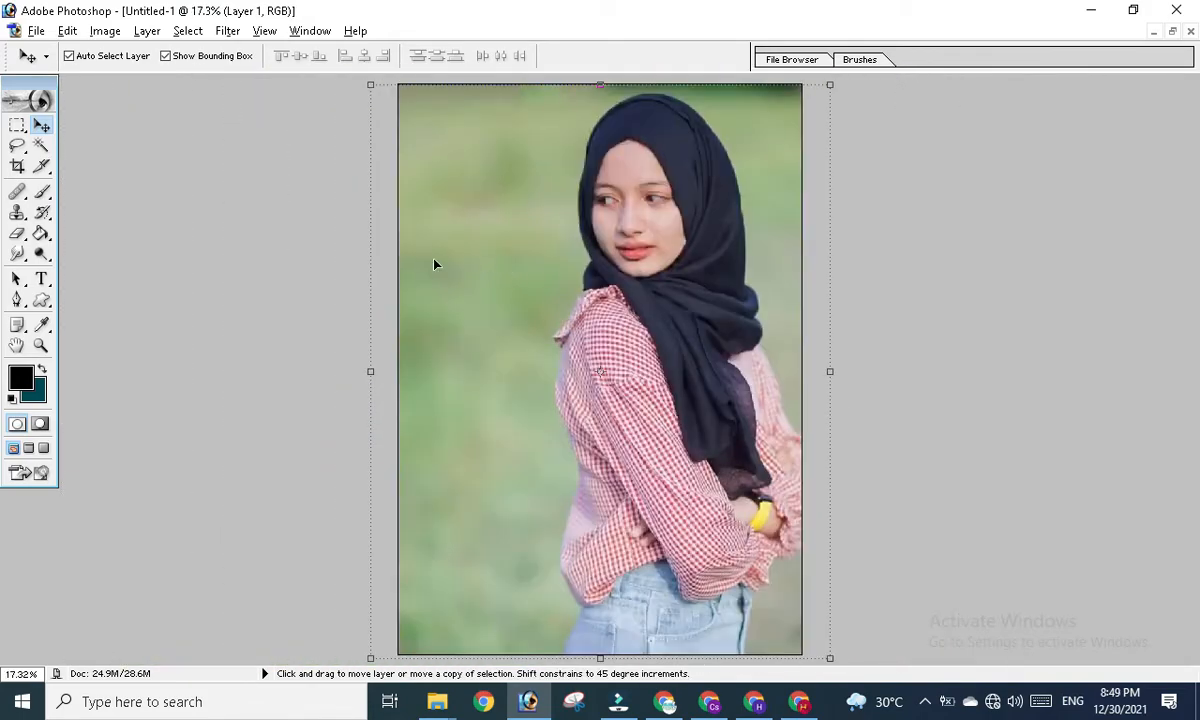
{"action": "scroll", "coordinate": [297, 253], "scroll_direction": "up", "scroll_amount": 1}
{"action": "scroll", "coordinate": [310, 260], "scroll_direction": "up", "scroll_amount": 2}
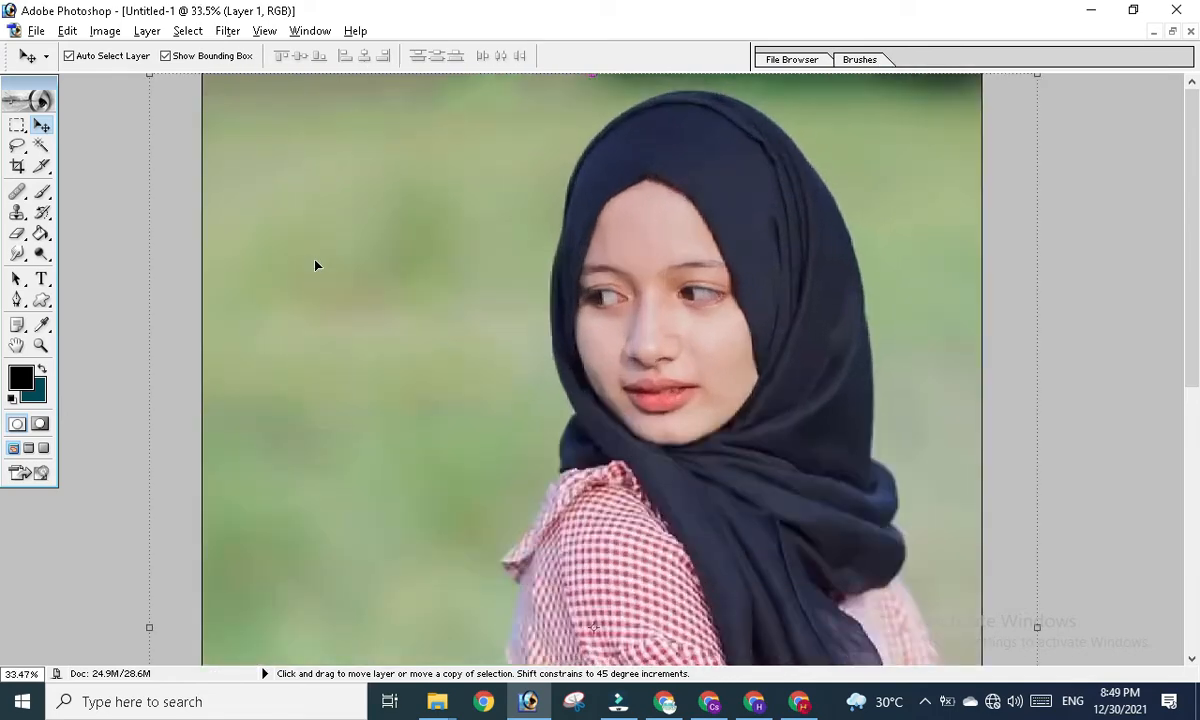
{"action": "scroll", "coordinate": [320, 265], "scroll_direction": "down", "scroll_amount": 1}
{"action": "scroll", "coordinate": [321, 265], "scroll_direction": "up", "scroll_amount": 1}
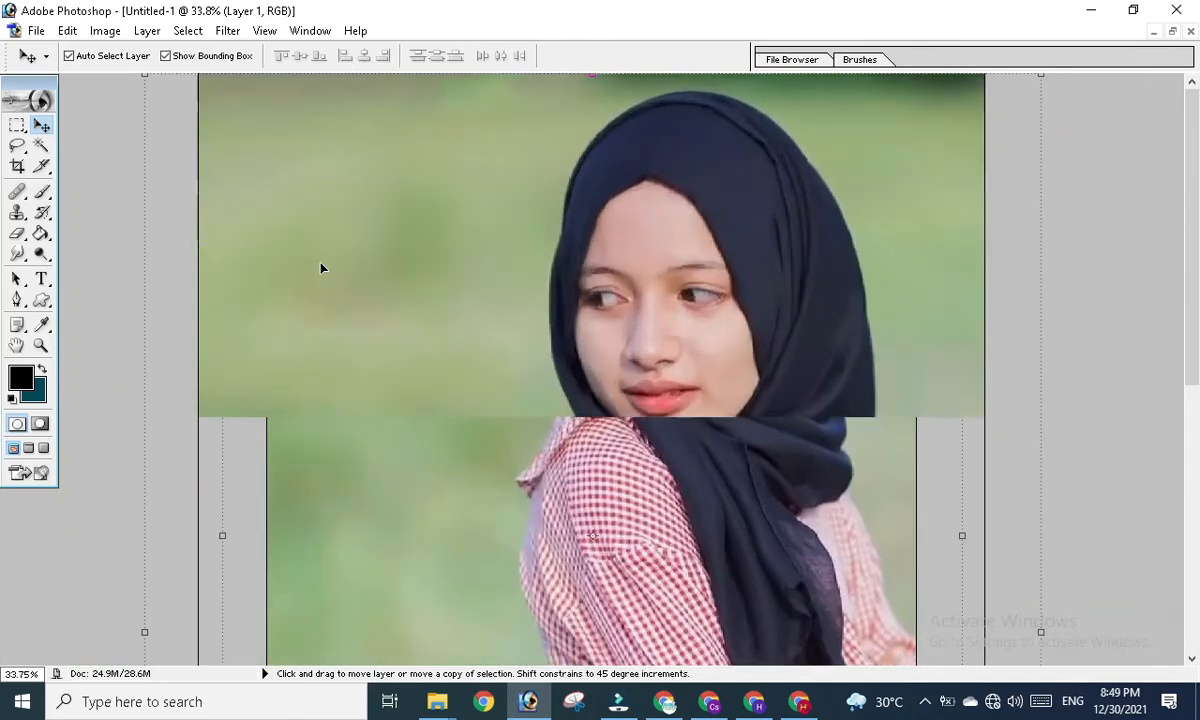
{"action": "scroll", "coordinate": [506, 306], "scroll_direction": "up", "scroll_amount": 1}
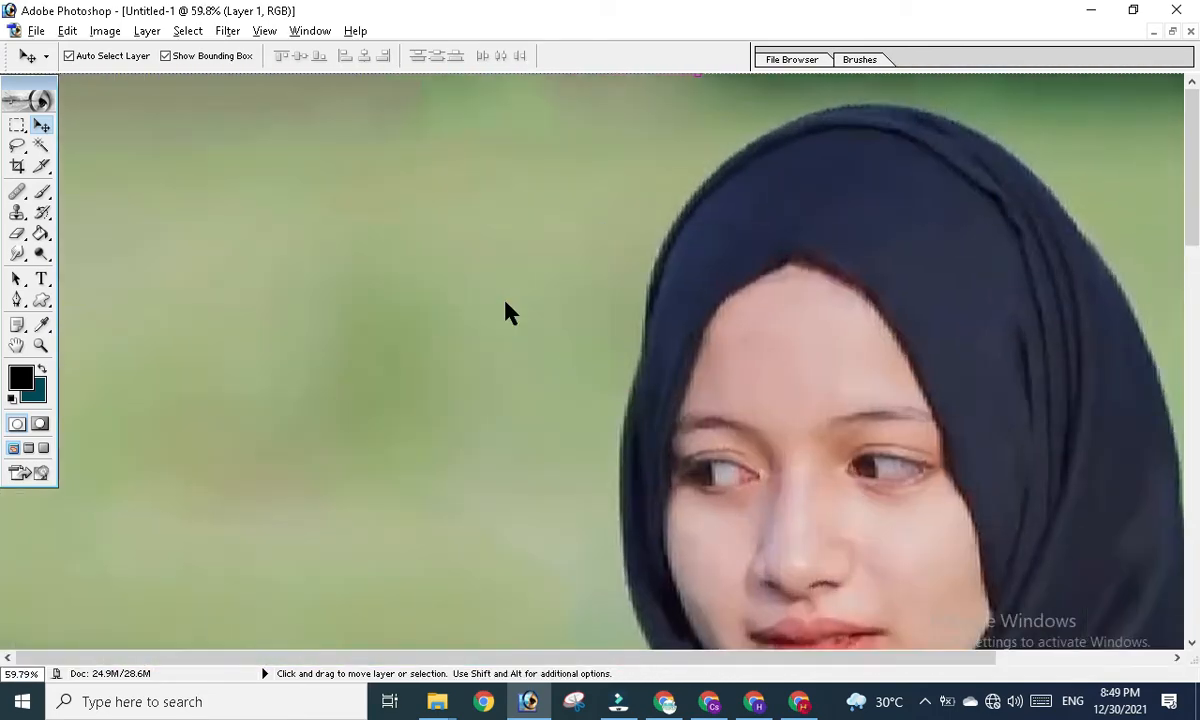
{"action": "scroll", "coordinate": [505, 306], "scroll_direction": "down", "scroll_amount": 1}
{"action": "scroll", "coordinate": [505, 306], "scroll_direction": "down", "scroll_amount": 1}
{"action": "scroll", "coordinate": [505, 306], "scroll_direction": "up", "scroll_amount": 2}
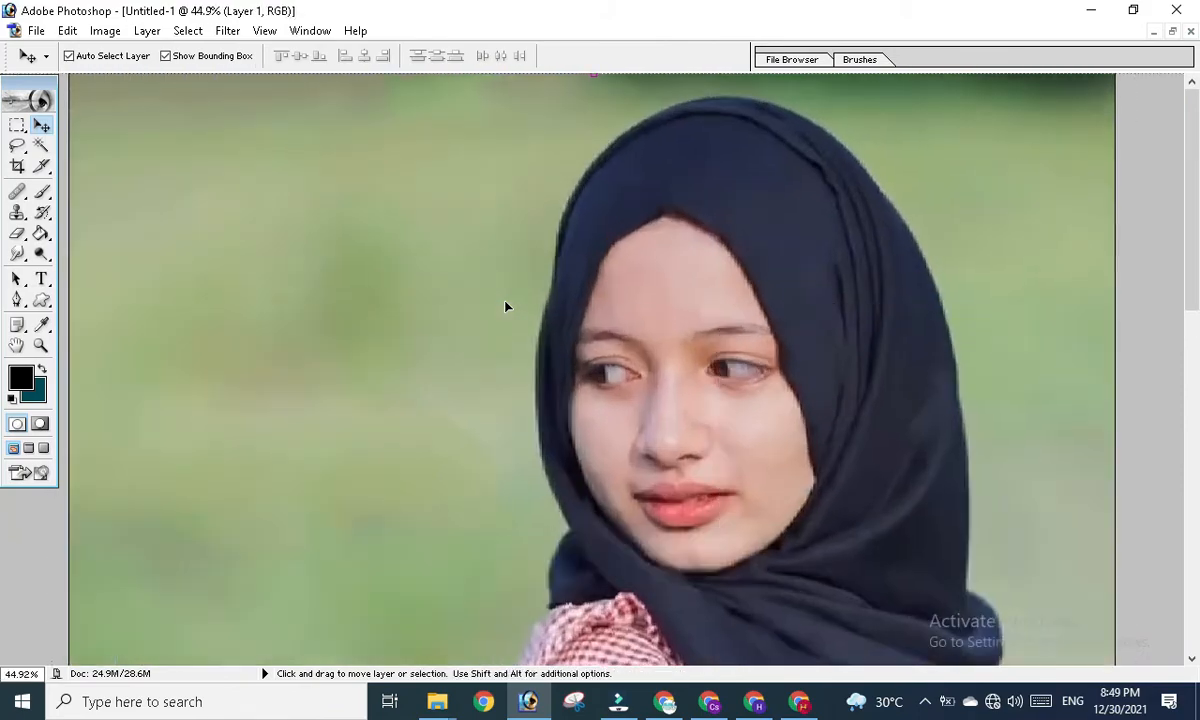
{"action": "scroll", "coordinate": [505, 306], "scroll_direction": "down", "scroll_amount": 1}
{"action": "scroll", "coordinate": [505, 306], "scroll_direction": "down", "scroll_amount": 2}
{"action": "scroll", "coordinate": [505, 305], "scroll_direction": "up", "scroll_amount": 3}
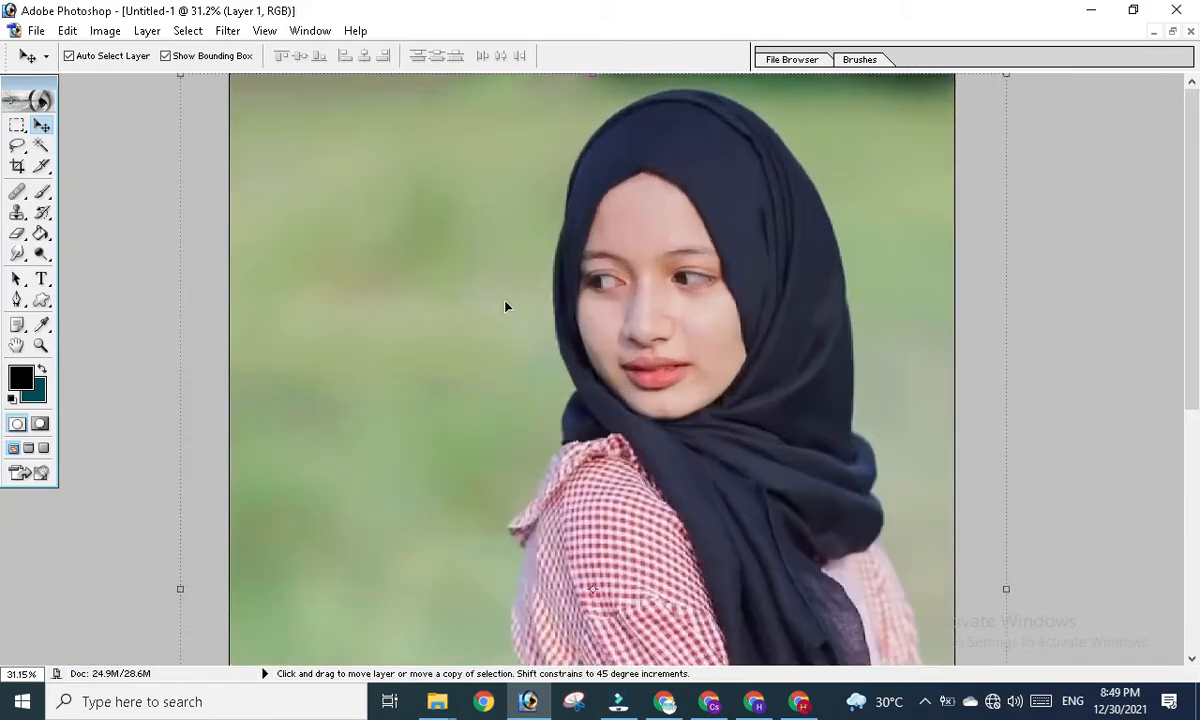
{"action": "scroll", "coordinate": [505, 305], "scroll_direction": "up", "scroll_amount": 2}
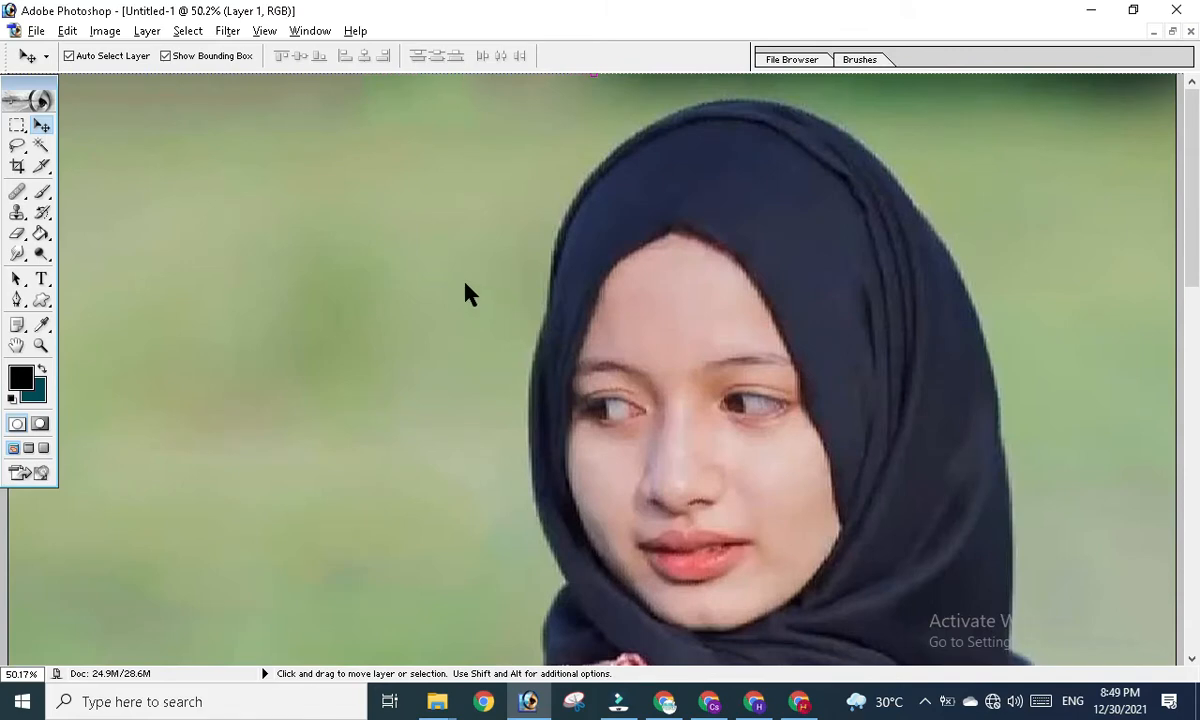
- Shift the toolbox inward and erase the green background beside the woman's face with the Magic Eraser Tool
{"action": "left_click", "coordinate": [17, 233]}
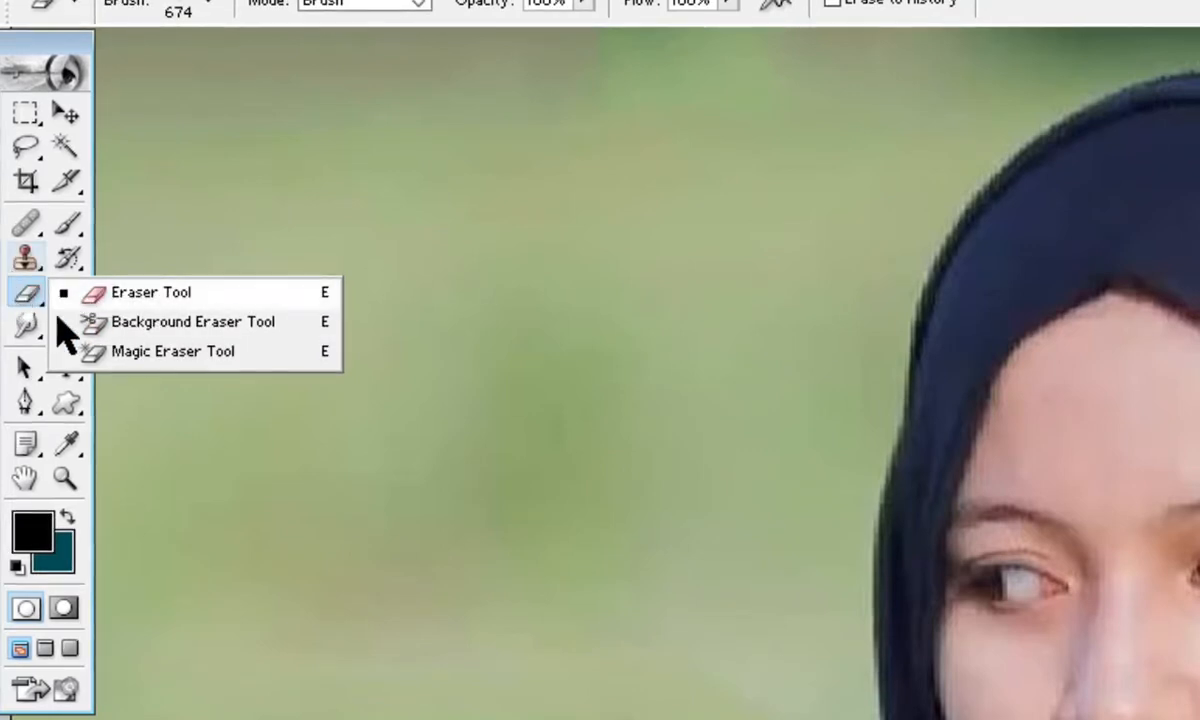
{"action": "left_click_drag", "start_coordinate": [18, 40], "coordinate": [90, 36]}
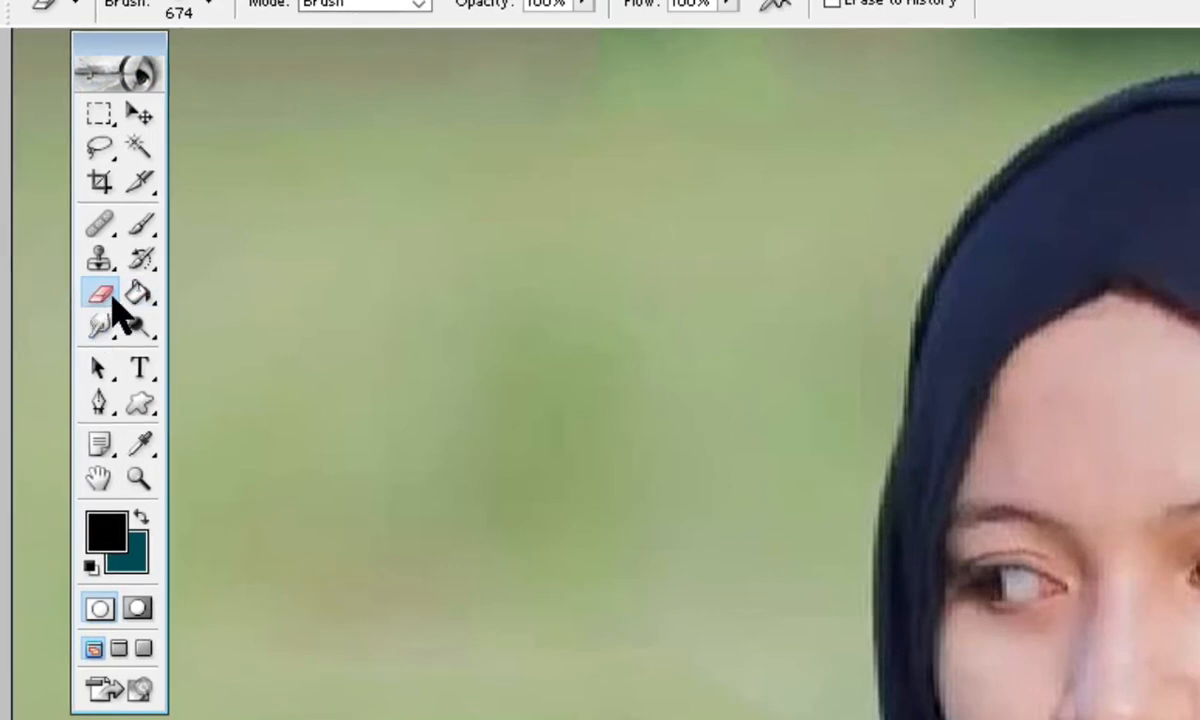
{"action": "mouse_move", "coordinate": [102, 303]}
{"action": "left_mouse_down"}
{"action": "mouse_move", "coordinate": [182, 300]}
{"action": "mouse_move", "coordinate": [284, 353]}
{"action": "mouse_move", "coordinate": [265, 375]}
{"action": "mouse_move", "coordinate": [246, 335]}
{"action": "mouse_move", "coordinate": [248, 353]}
{"action": "left_mouse_up"}
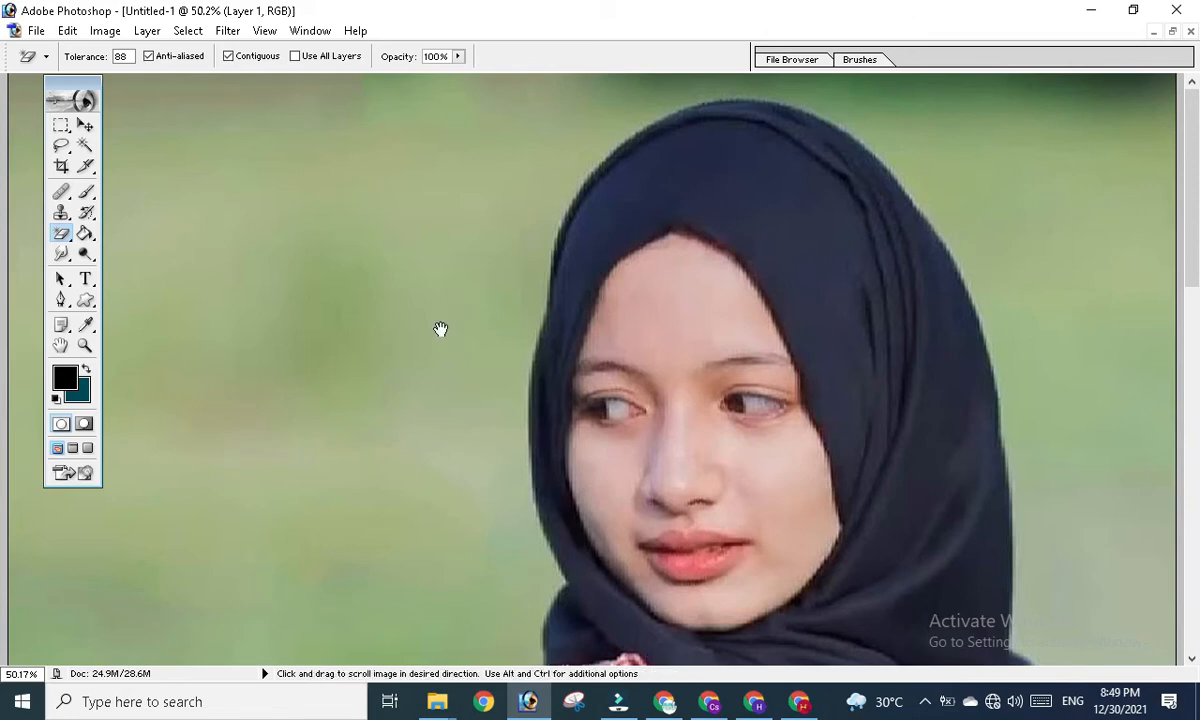
{"action": "scroll", "coordinate": [440, 328], "scroll_direction": "down", "scroll_amount": 5}
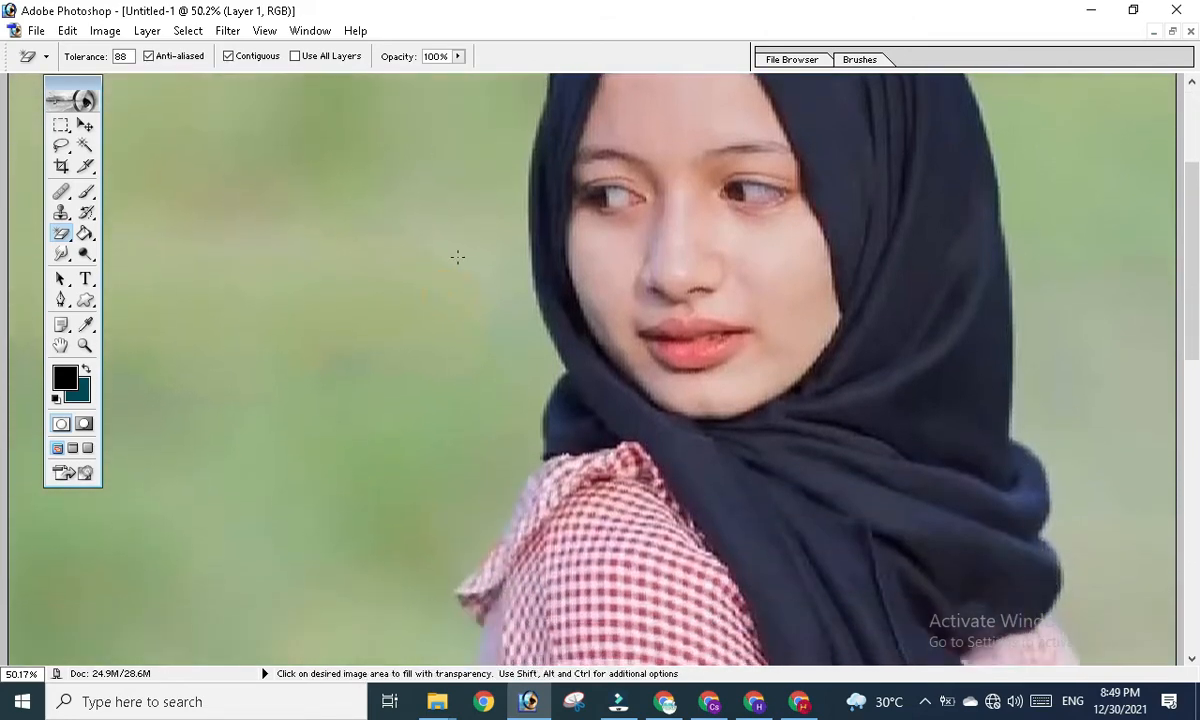
{"action": "left_click", "coordinate": [477, 245]}
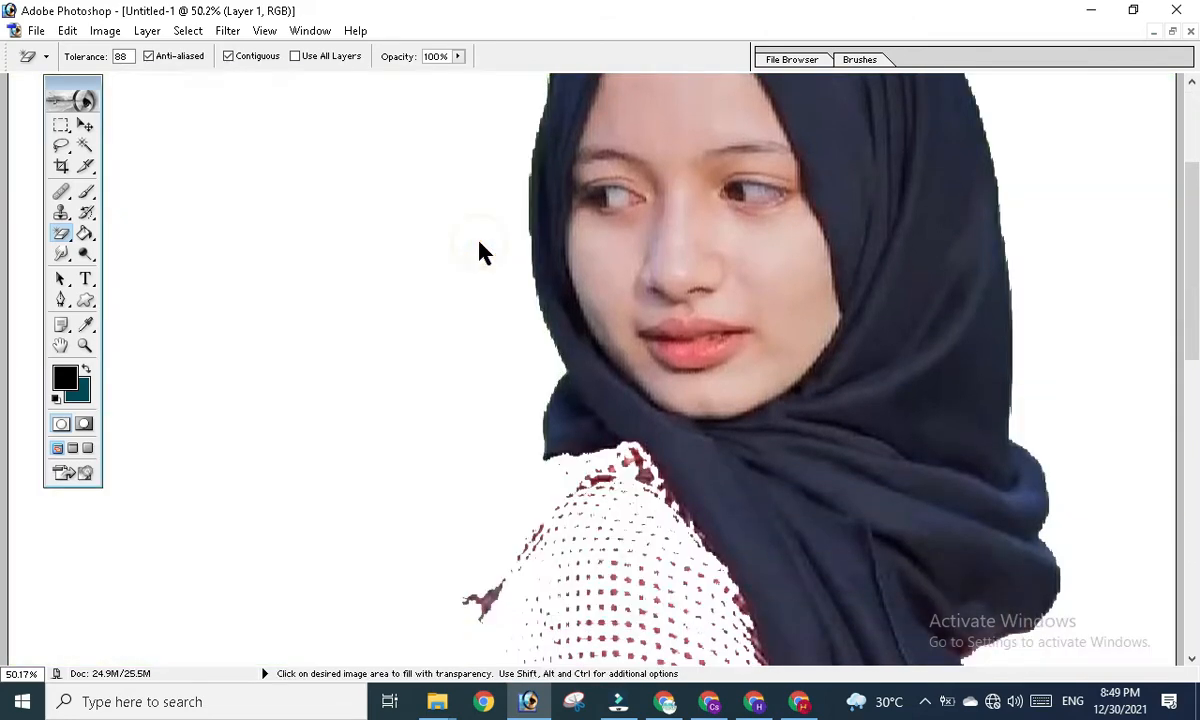
- Inspect the erased areas around the headscarf, the checked shirt and the upper edge of the page at several zoom levels
{"action": "scroll", "coordinate": [455, 283], "scroll_direction": "down", "scroll_amount": 4}
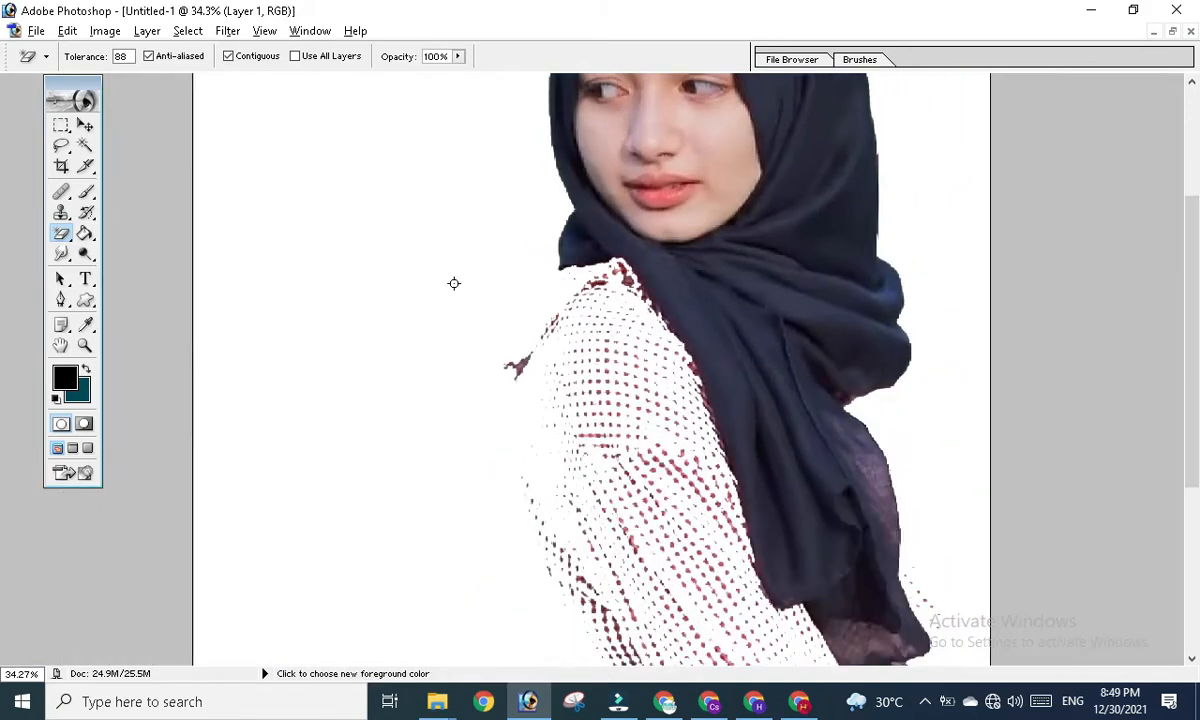
{"action": "scroll", "coordinate": [455, 283], "scroll_direction": "up", "scroll_amount": 1}
{"action": "scroll", "coordinate": [454, 283], "scroll_direction": "up", "scroll_amount": 6}
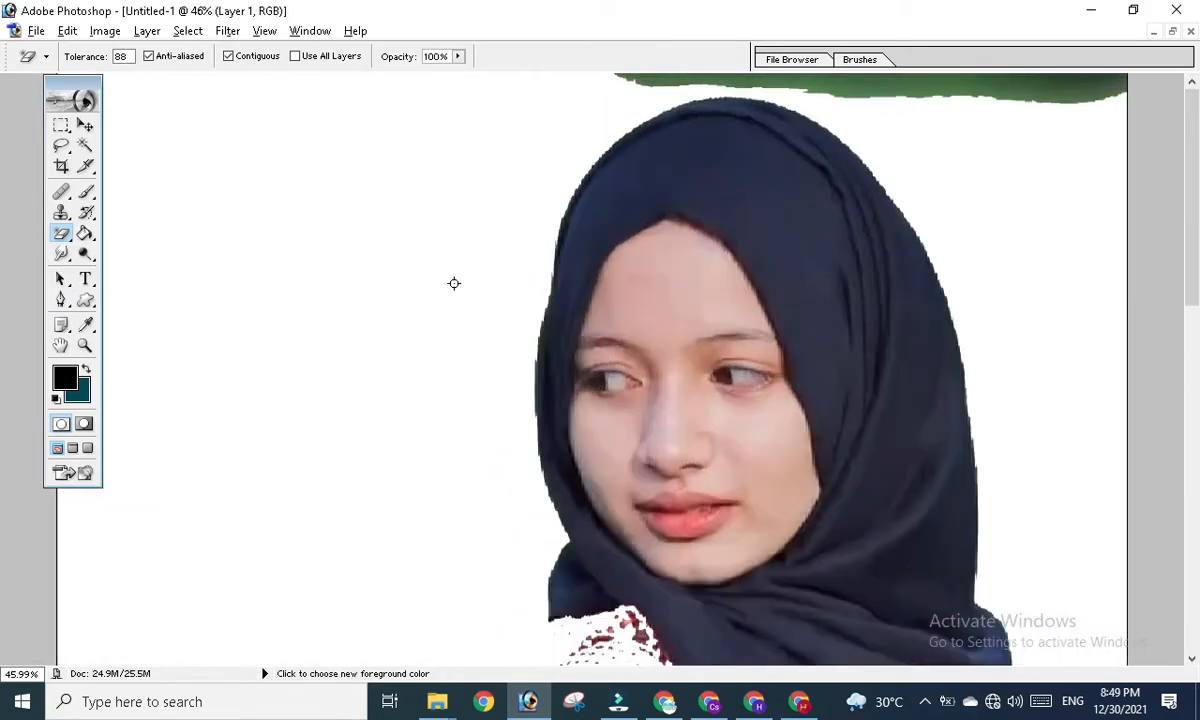
{"action": "scroll", "coordinate": [454, 283], "scroll_direction": "down", "scroll_amount": 6}
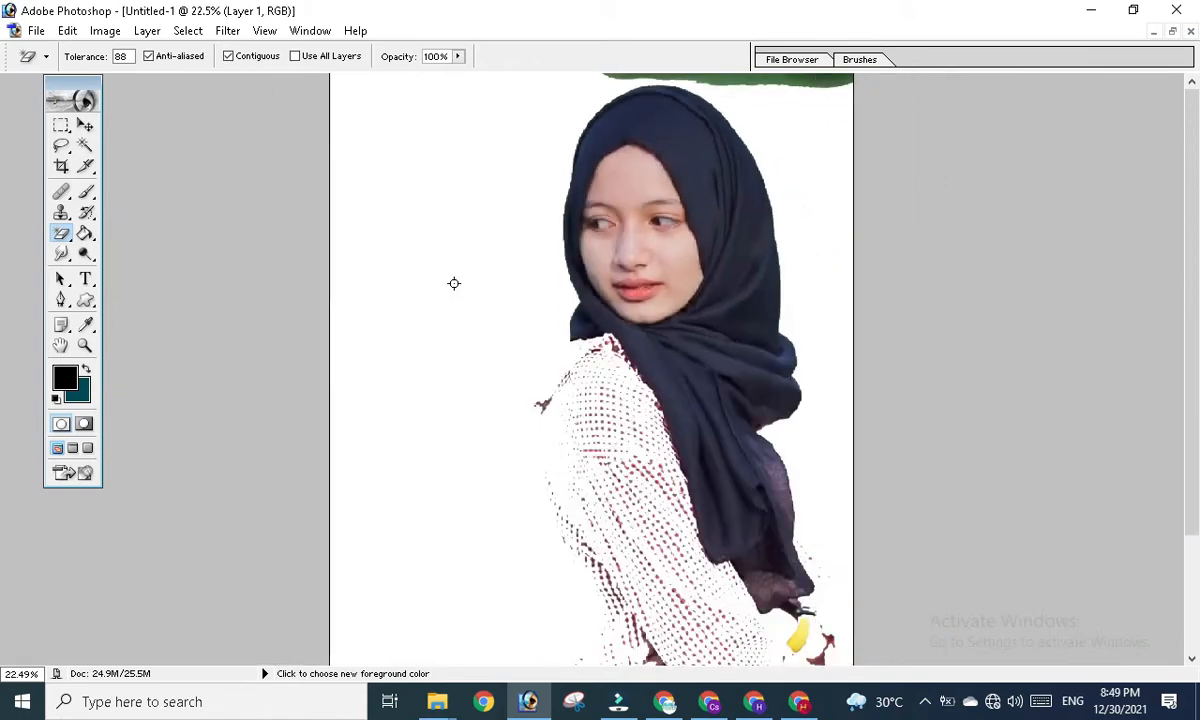
{"action": "scroll", "coordinate": [454, 283], "scroll_direction": "up", "scroll_amount": 4}
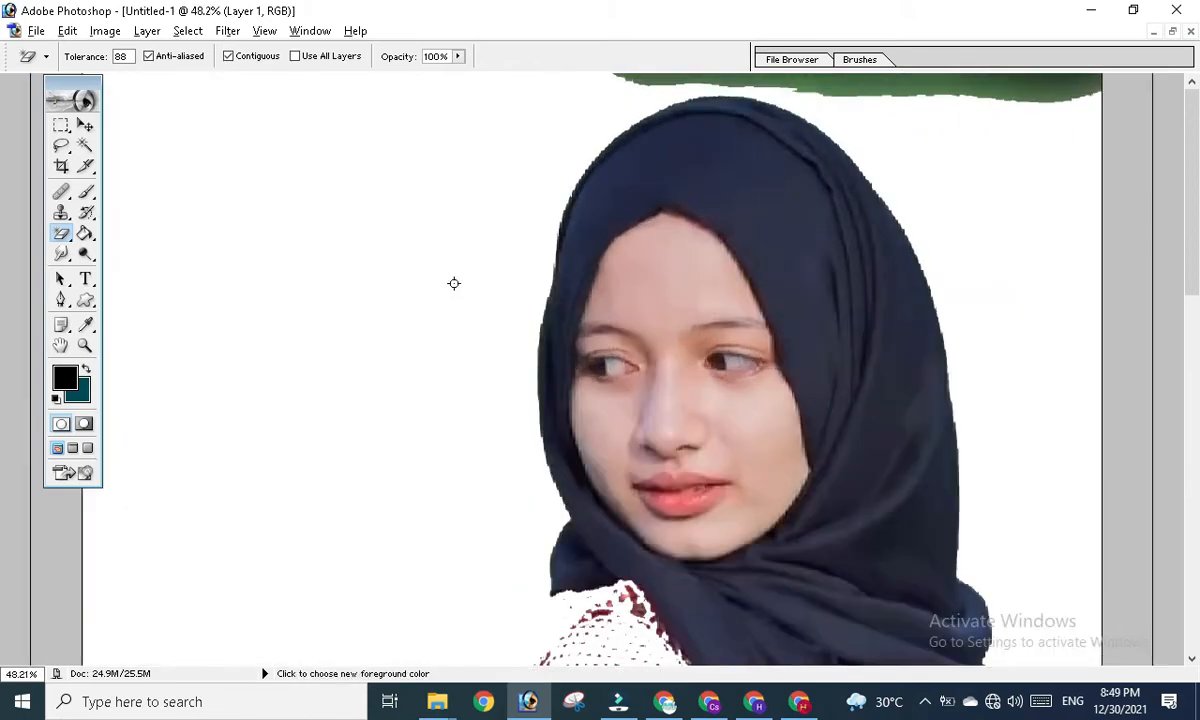
{"action": "scroll", "coordinate": [454, 283], "scroll_direction": "up", "scroll_amount": 1}
{"action": "scroll", "coordinate": [454, 283], "scroll_direction": "down", "scroll_amount": 2}
{"action": "scroll", "coordinate": [454, 283], "scroll_direction": "down", "scroll_amount": 2}
{"action": "scroll", "coordinate": [454, 283], "scroll_direction": "up", "scroll_amount": 2}
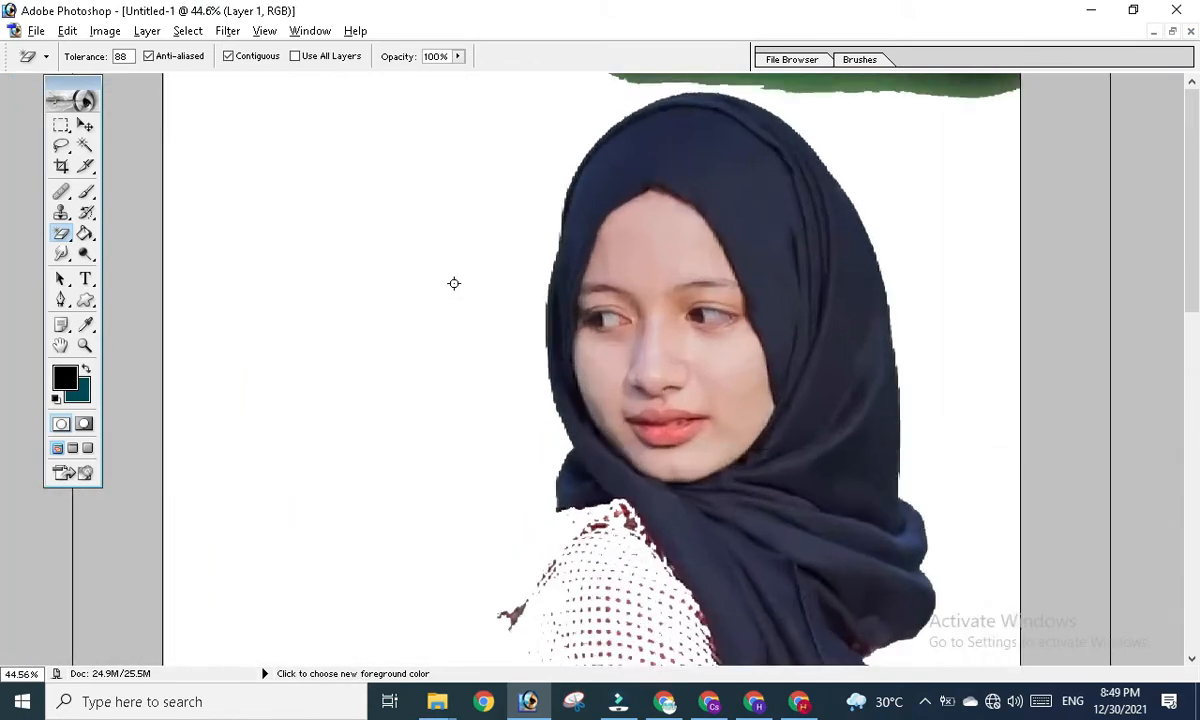
{"action": "scroll", "coordinate": [454, 283], "scroll_direction": "up", "scroll_amount": 1}
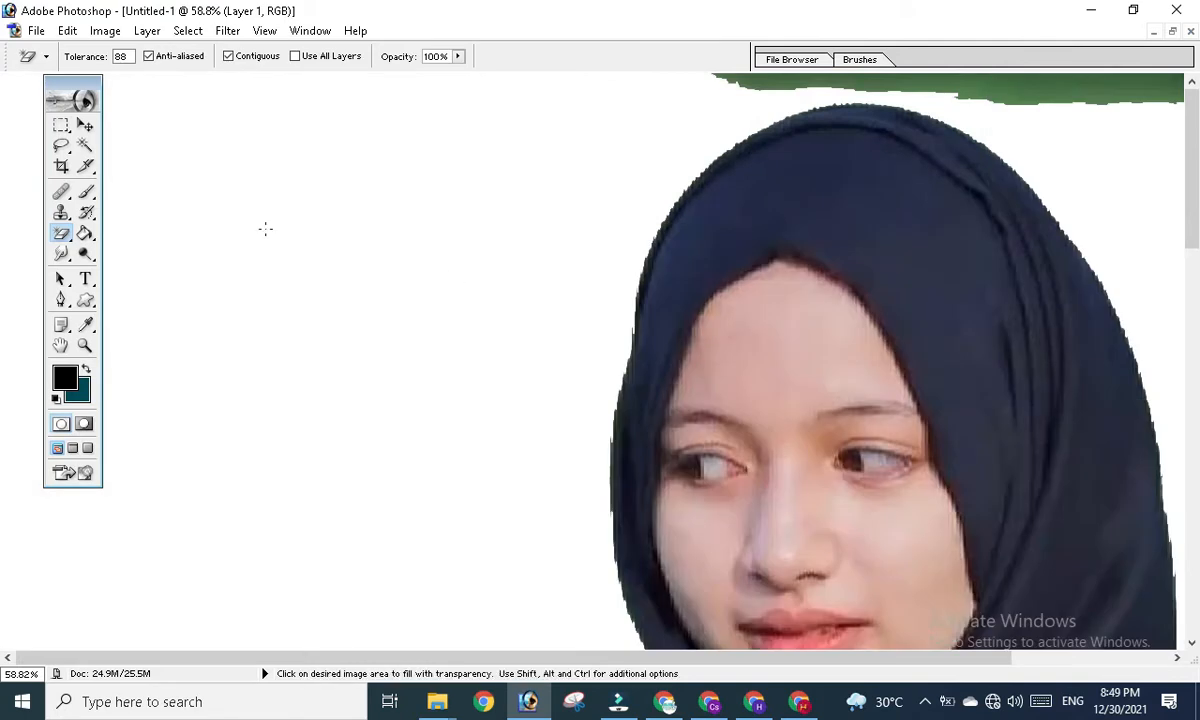
- Undo the background erasures on the photo layer and set the Magic Eraser's tolerance to 30
{"action": "scroll", "coordinate": [553, 246], "scroll_direction": "down", "scroll_amount": 2}
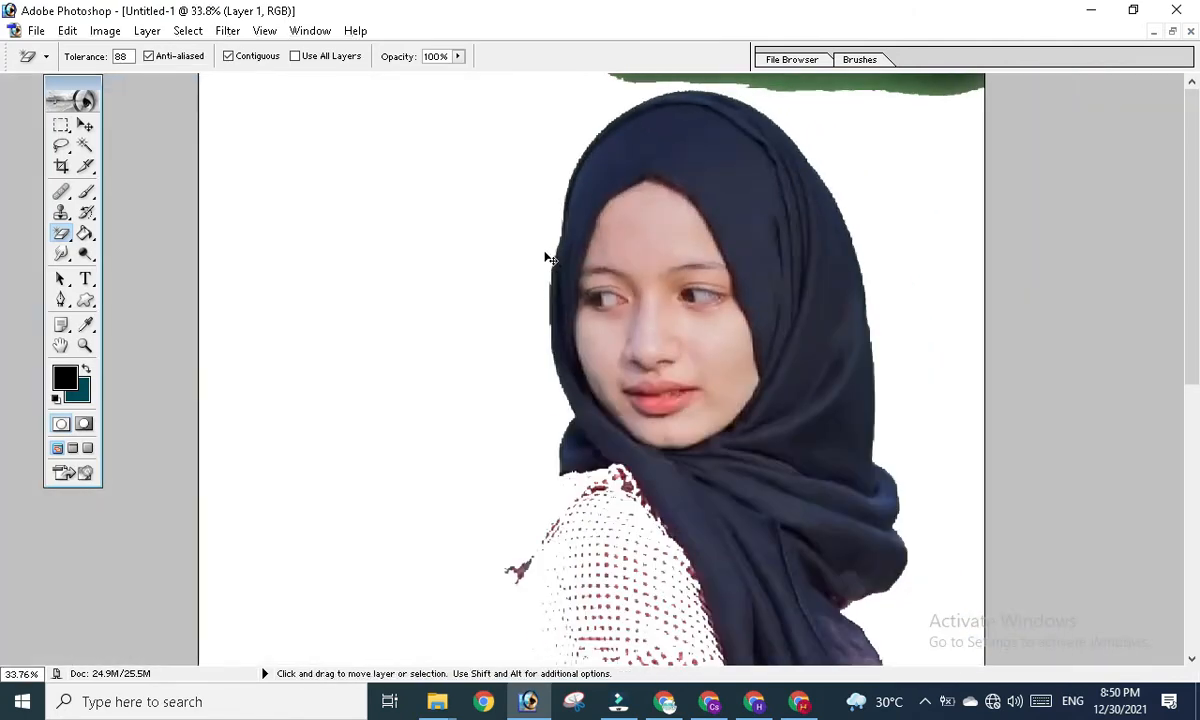
{"action": "key", "text": "ctrl+alt+z"}
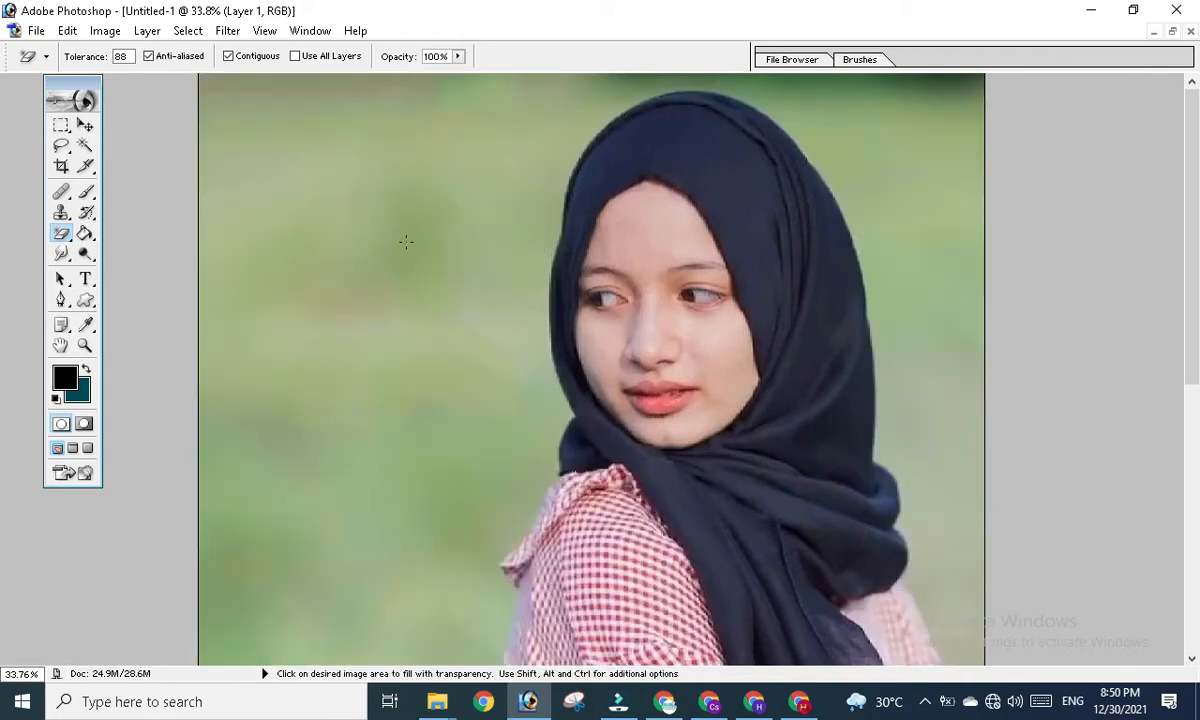
{"action": "scroll", "coordinate": [406, 242], "scroll_direction": "up", "scroll_amount": 2}
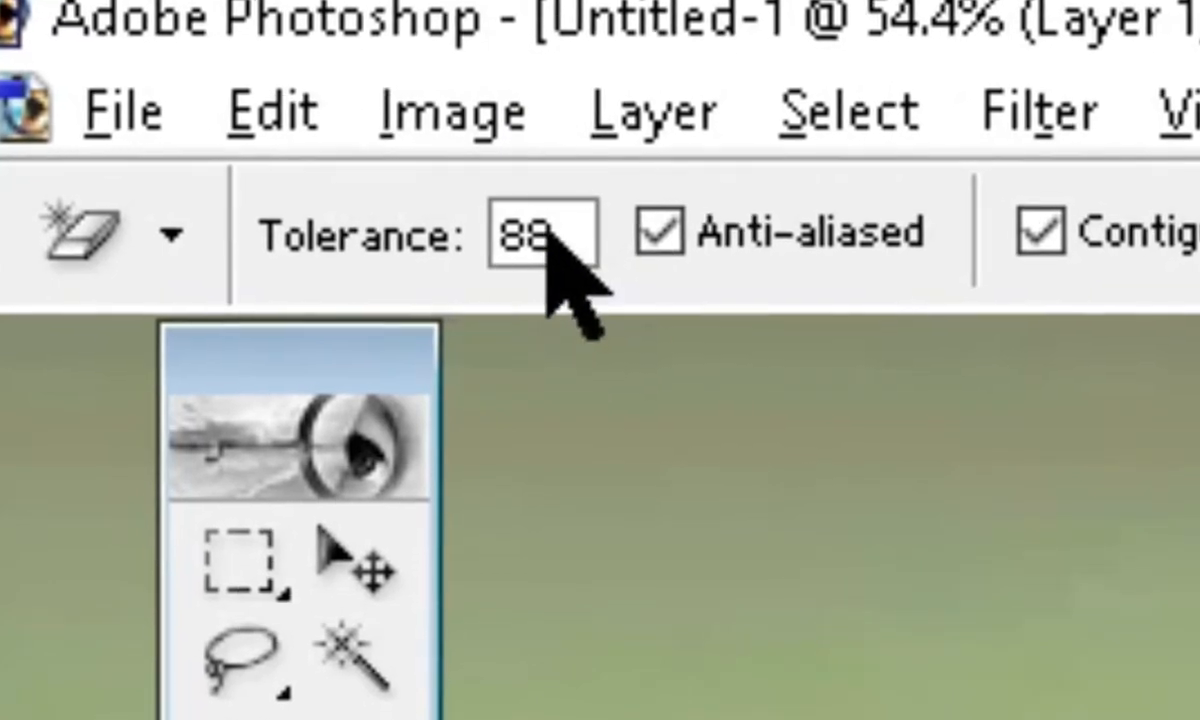
{"action": "left_click_drag", "start_coordinate": [548, 232], "coordinate": [482, 230]}
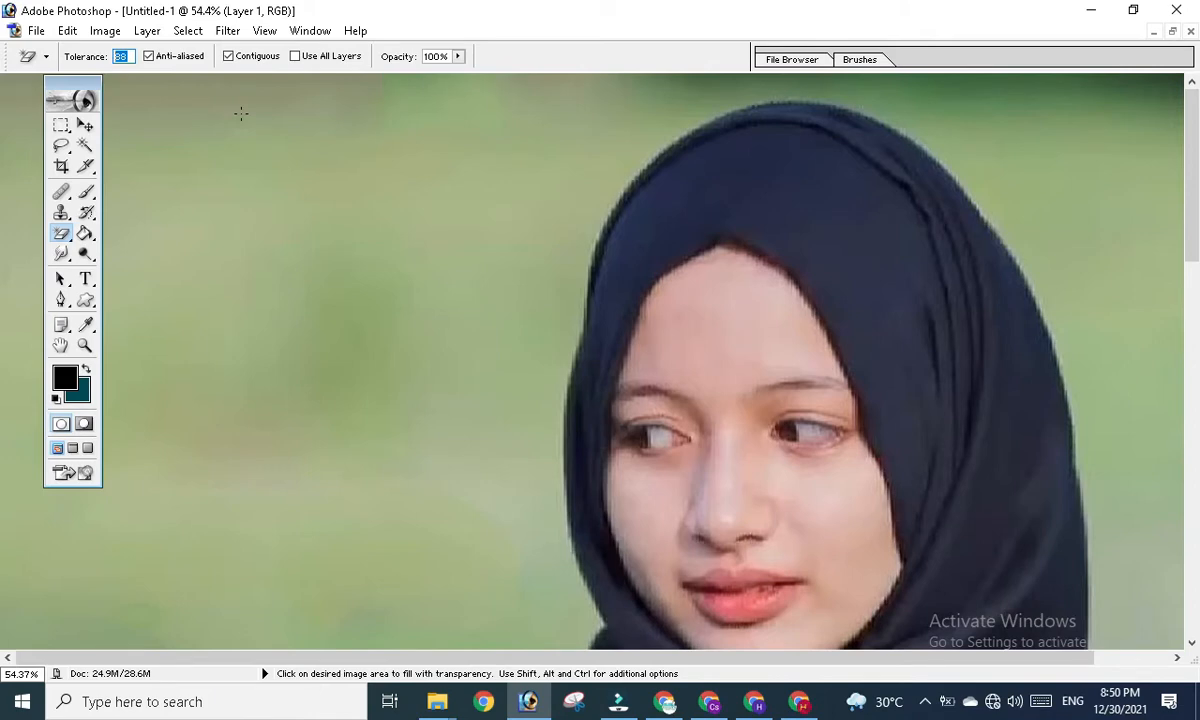
{"action": "type", "text": "15"}
{"action": "left_click", "coordinate": [125, 57]}
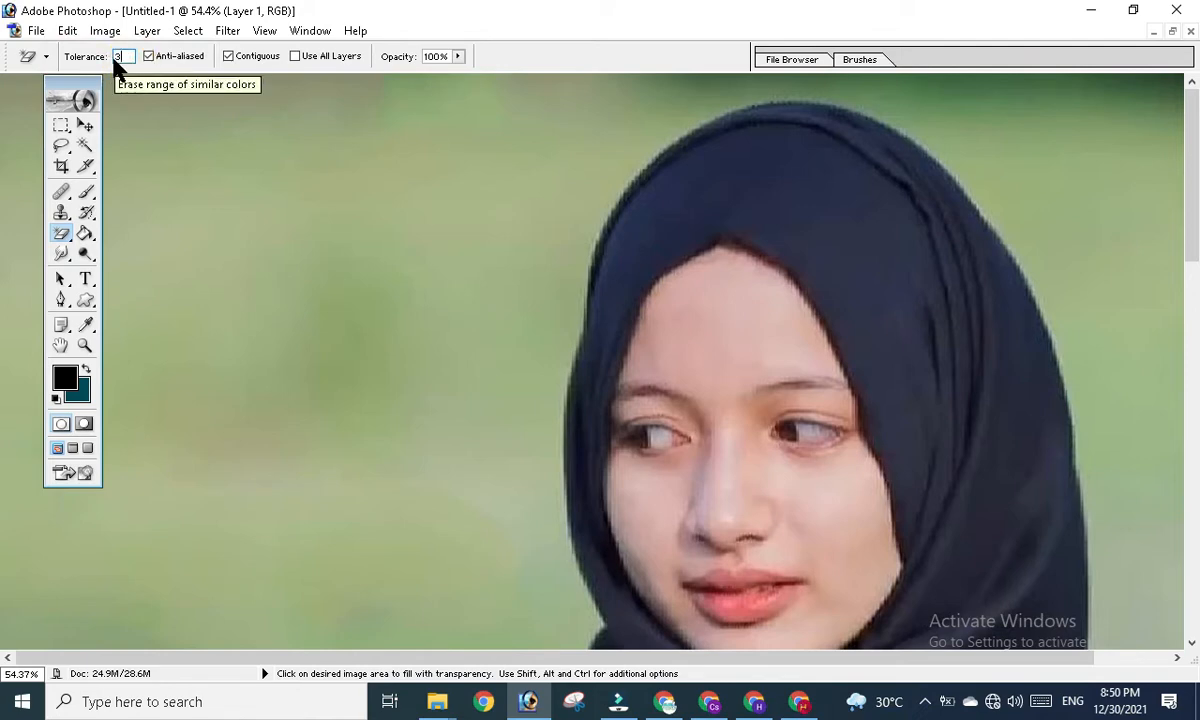
{"action": "type", "text": "30"}
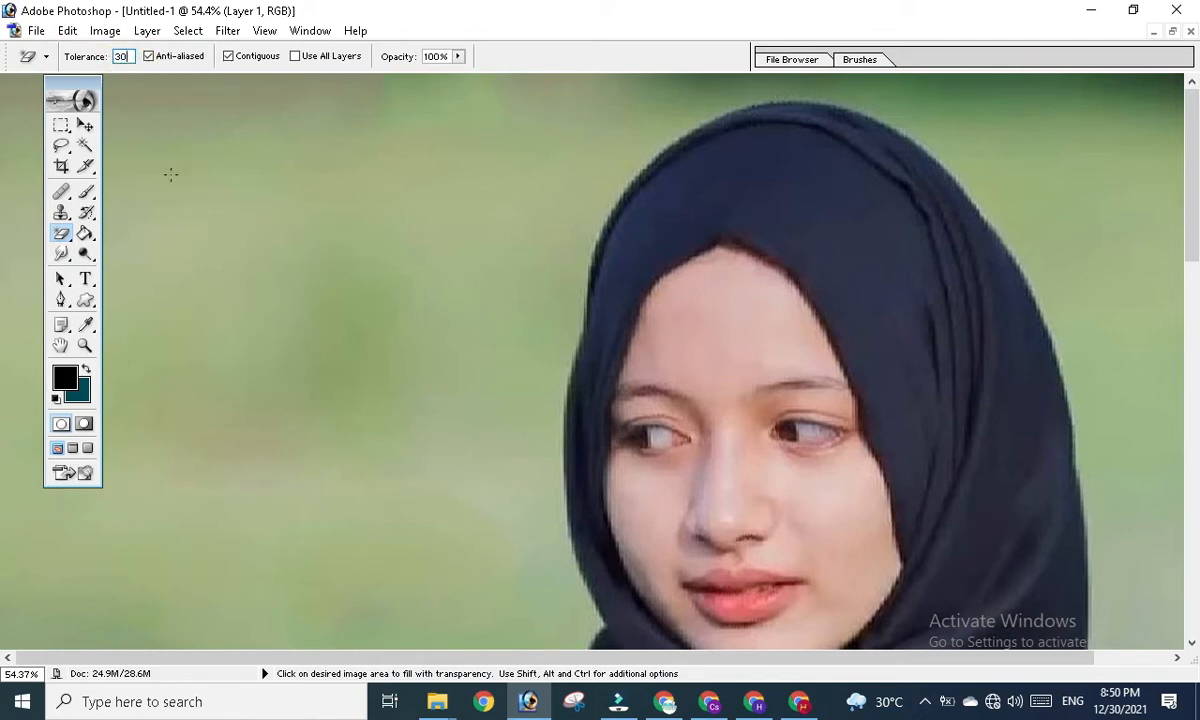
- Erase the green background in front of the woman's face and the leftover green patch touching the back of her checked shirt
{"action": "left_click", "coordinate": [549, 294]}
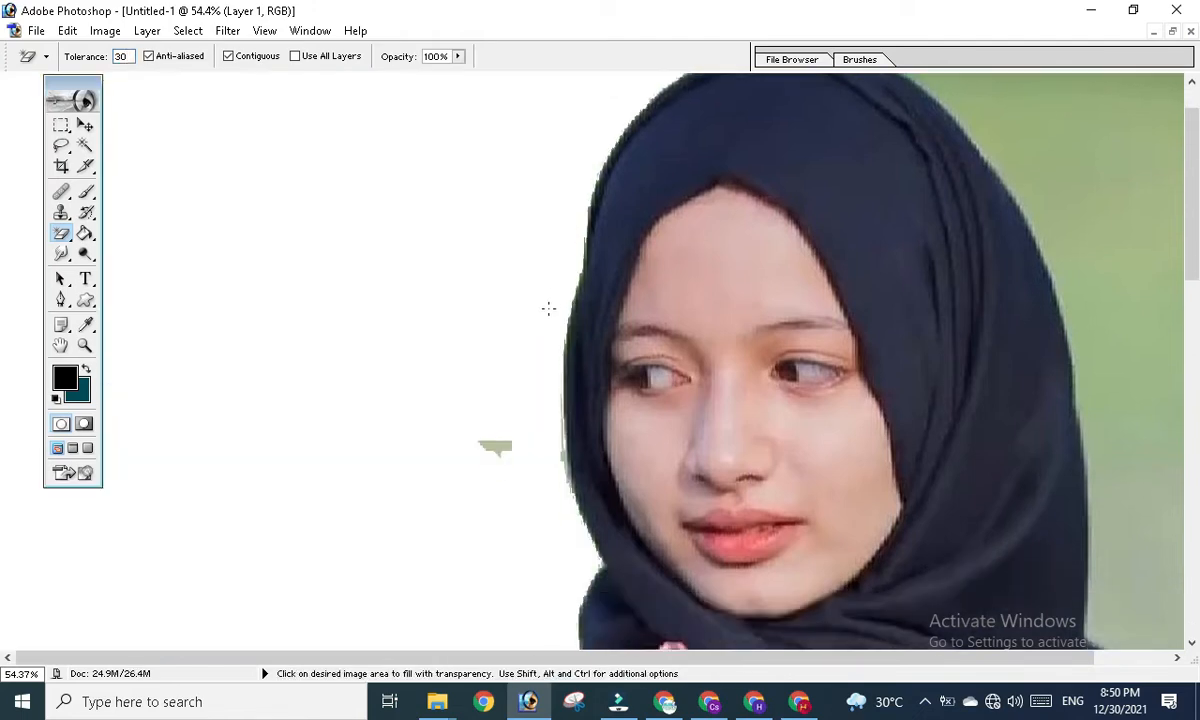
{"action": "key", "text": "ctrl+0"}
{"action": "scroll", "coordinate": [541, 313], "scroll_direction": "up", "scroll_amount": 5}
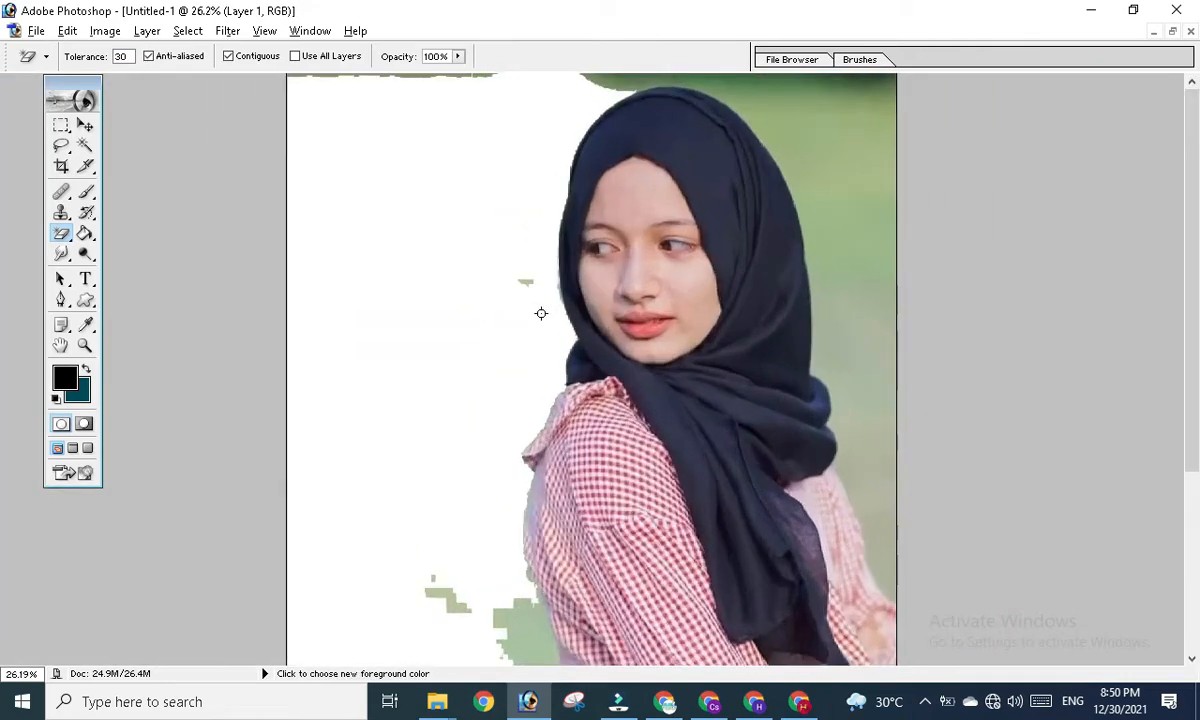
{"action": "key", "text": "alt+space"}
{"action": "left_click_drag", "start_coordinate": [576, 383], "coordinate": [571, 167]}
{"action": "left_click_drag", "start_coordinate": [563, 432], "coordinate": [563, 211]}
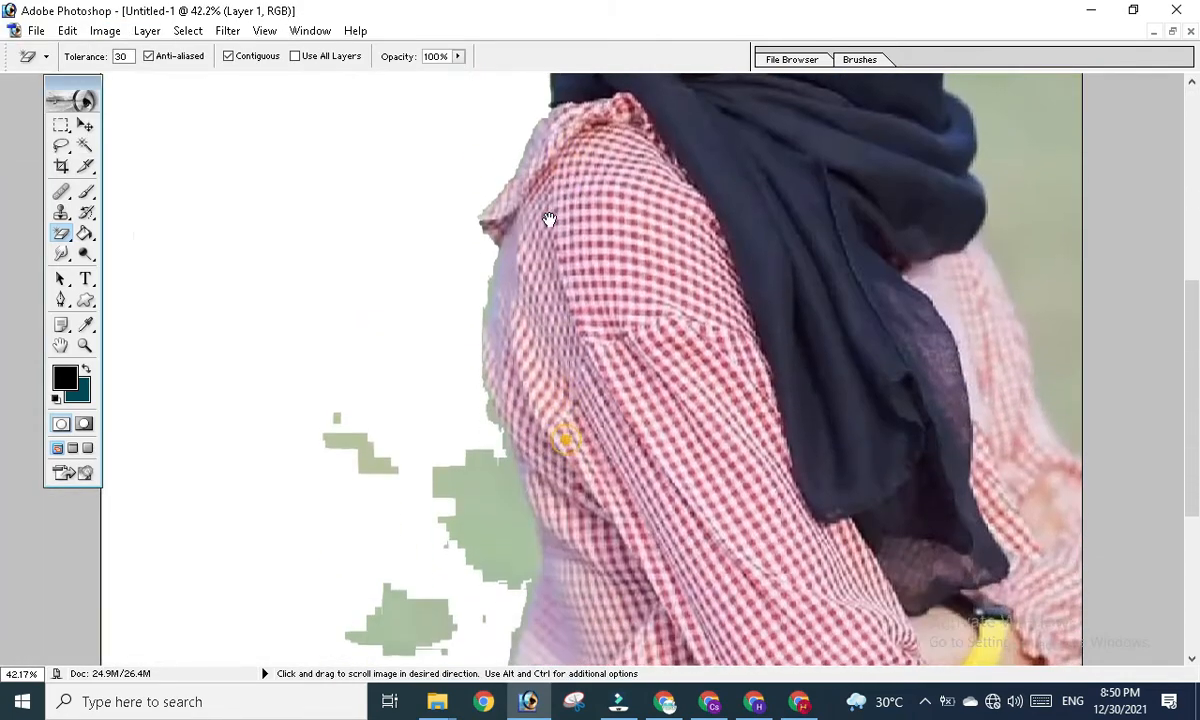
{"action": "left_click", "coordinate": [514, 484]}
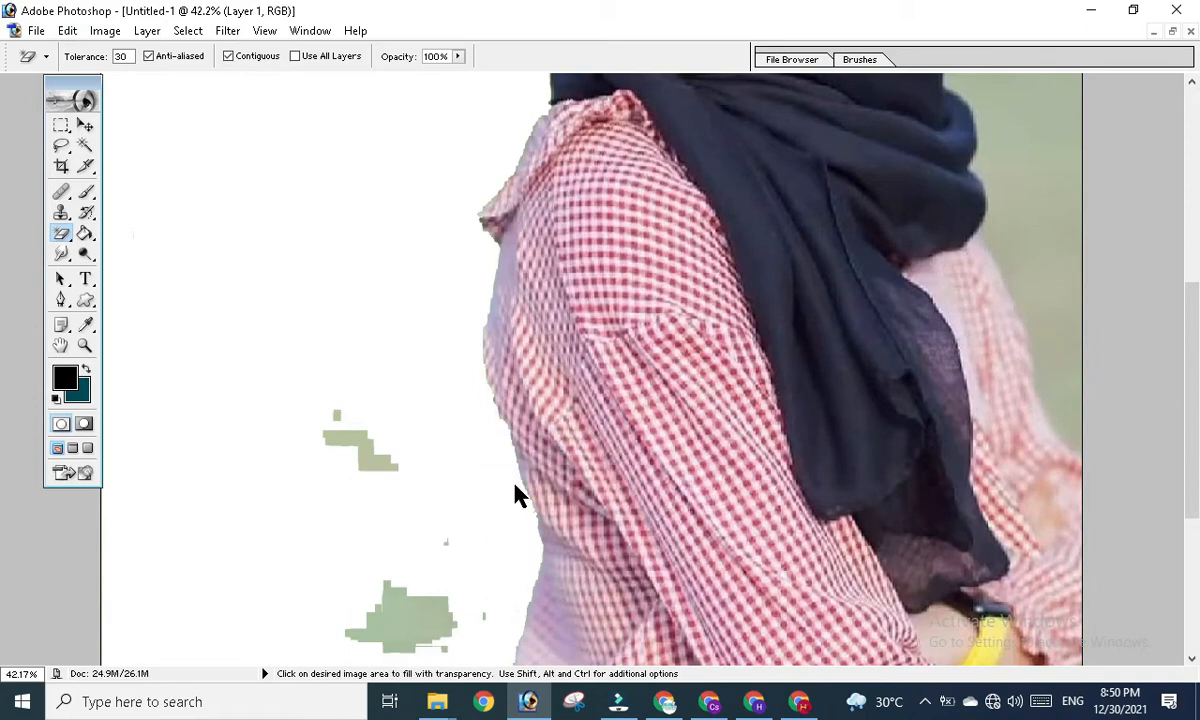
- Erase the remaining green patches beside the lower part of the shirt and in the page's lower-left corner with the Magic Eraser
{"action": "mouse_move", "coordinate": [514, 493]}
{"action": "left_mouse_down"}
{"action": "mouse_move", "coordinate": [502, 541]}
{"action": "mouse_move", "coordinate": [461, 316]}
{"action": "left_mouse_up"}
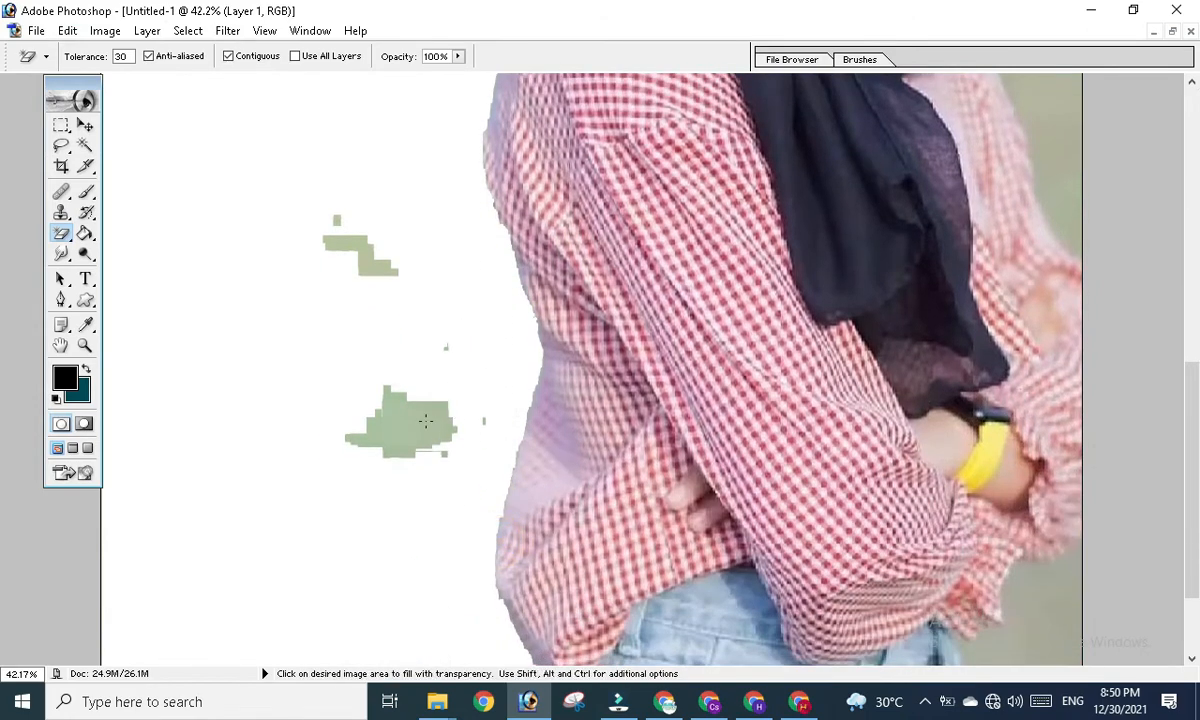
{"action": "left_click", "coordinate": [423, 420]}
{"action": "left_click", "coordinate": [366, 270]}
{"action": "scroll", "coordinate": [445, 281], "scroll_direction": "down", "scroll_amount": 3}
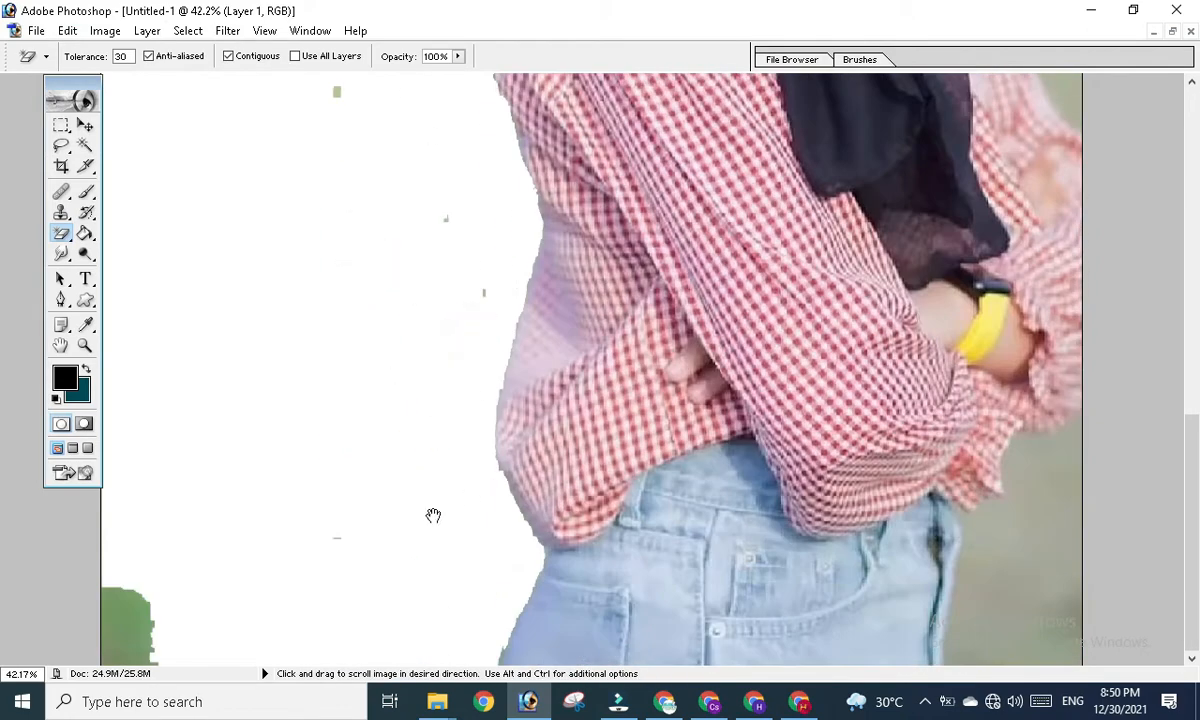
{"action": "left_click", "coordinate": [146, 618]}
- Try the Magic Eraser on the green background behind the headscarf, undo it, and erase that area again at a wider view
{"action": "left_click_drag", "start_coordinate": [895, 318], "coordinate": [900, 528]}
{"action": "left_click_drag", "start_coordinate": [910, 297], "coordinate": [943, 479]}
{"action": "left_click_drag", "start_coordinate": [935, 300], "coordinate": [986, 429]}
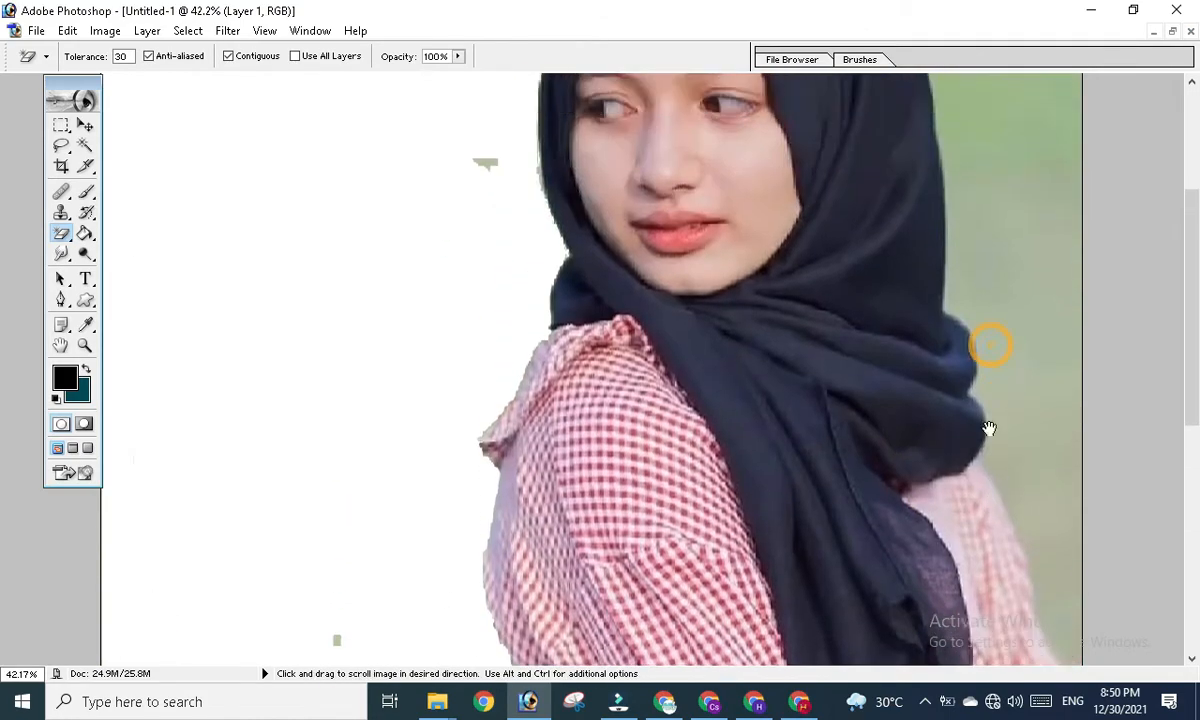
{"action": "left_click_drag", "start_coordinate": [970, 255], "coordinate": [973, 436]}
{"action": "left_click_drag", "start_coordinate": [912, 369], "coordinate": [912, 403]}
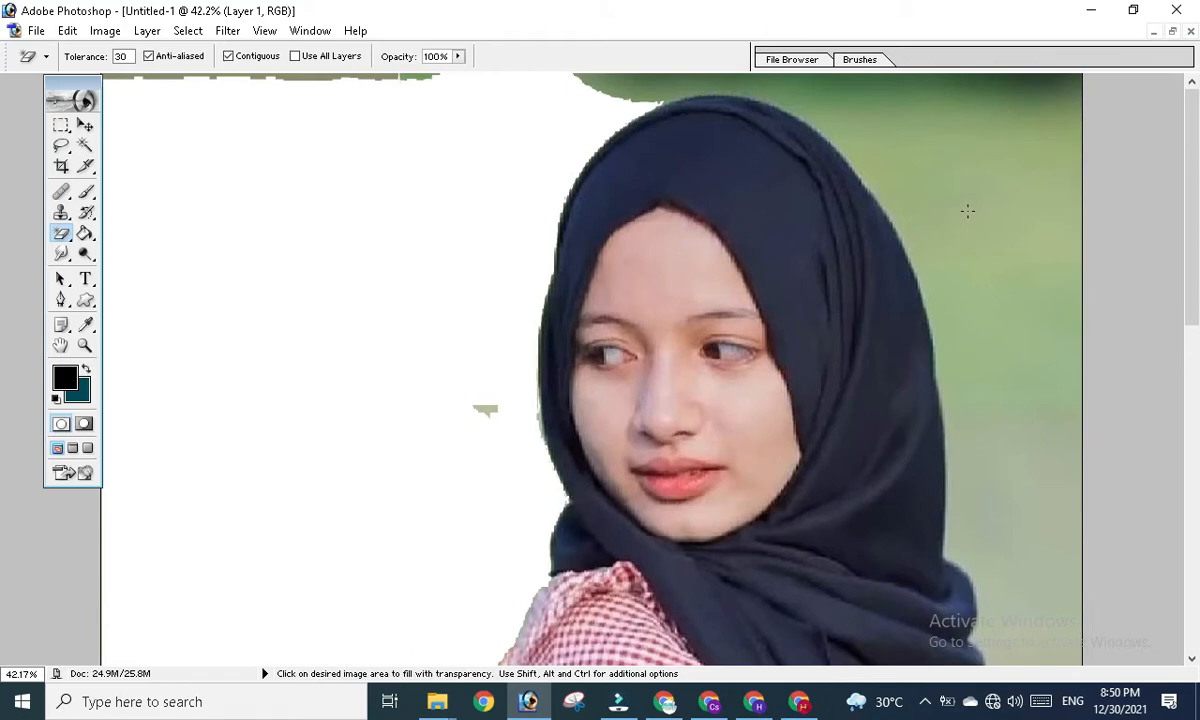
{"action": "left_click", "coordinate": [967, 210]}
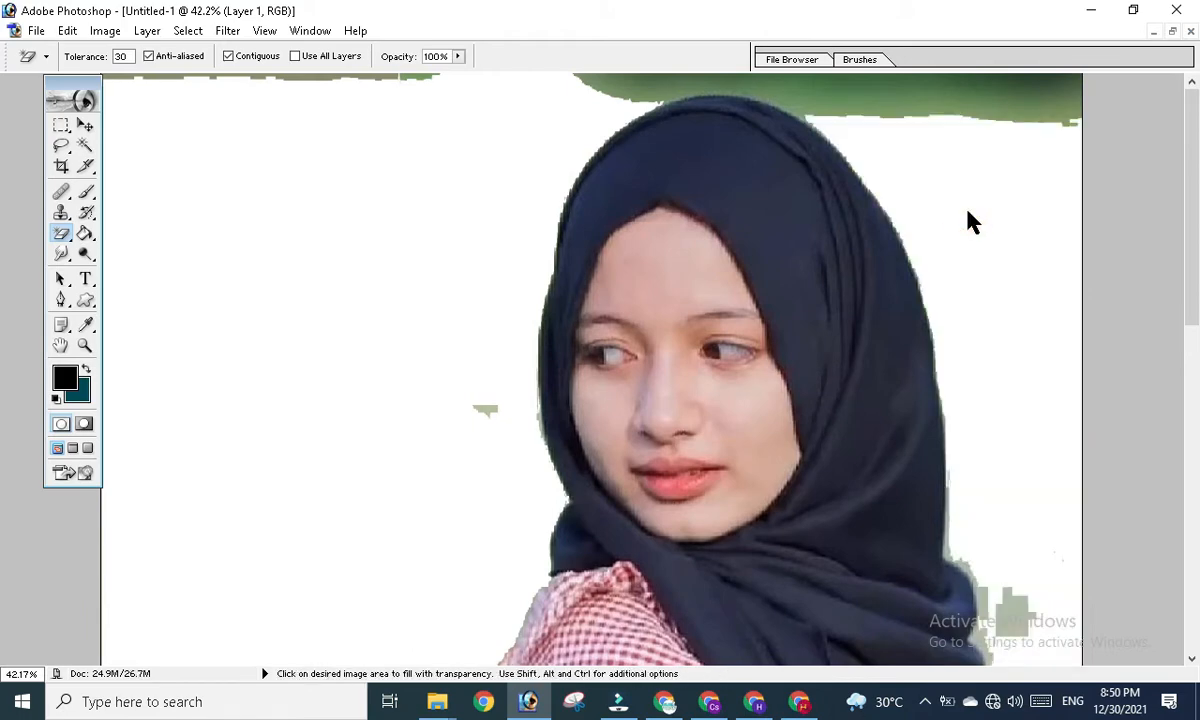
{"action": "key", "text": "ctrl+z"}
{"action": "scroll", "coordinate": [955, 267], "scroll_direction": "down", "scroll_amount": 4}
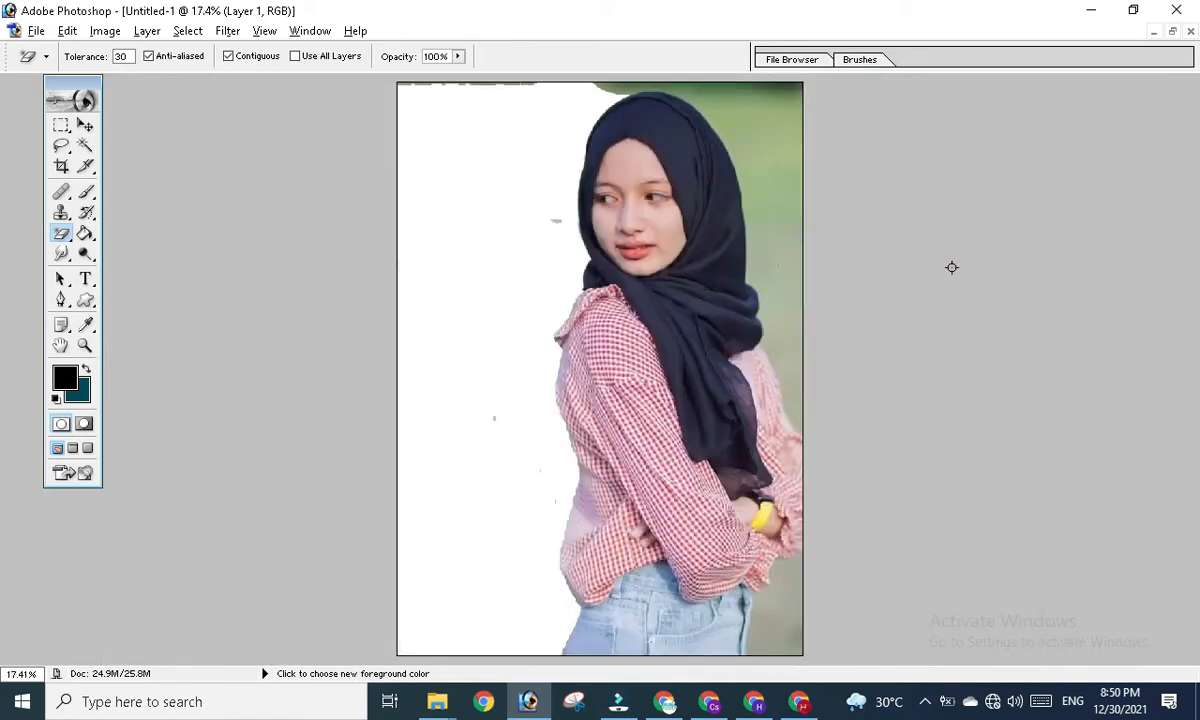
{"action": "scroll", "coordinate": [782, 265], "scroll_direction": "up", "scroll_amount": 4}
{"action": "left_click", "coordinate": [879, 198]}
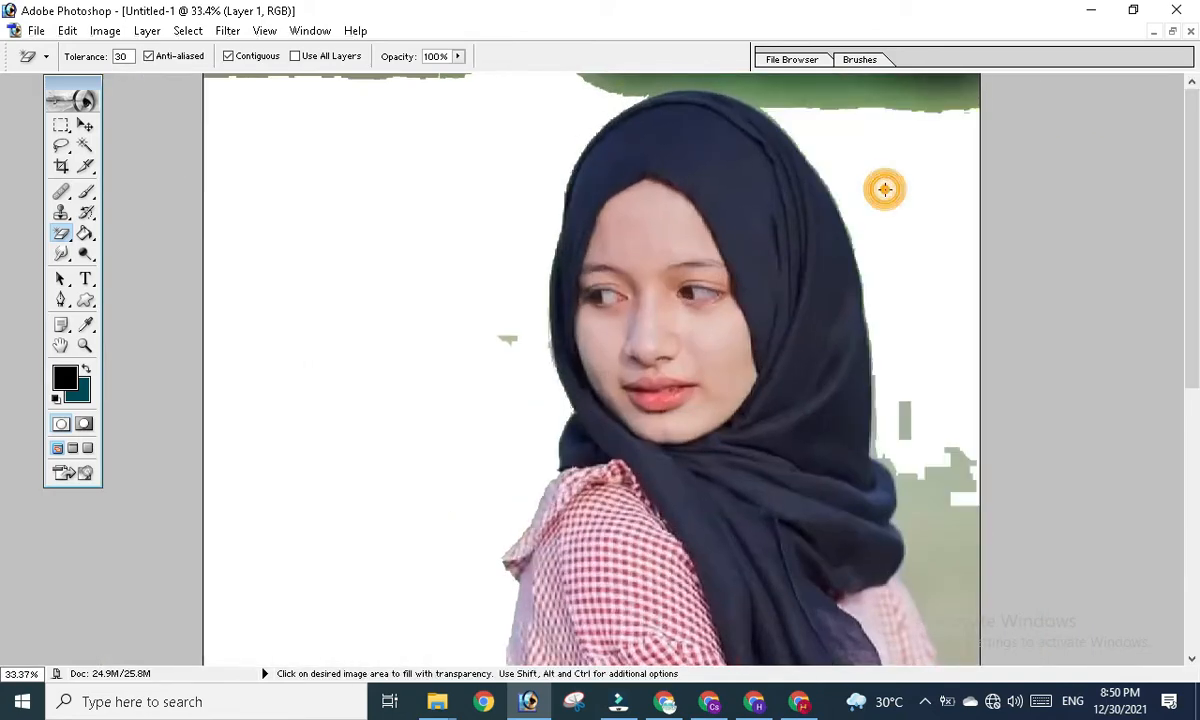
- Erase the leftover green patches behind the headscarf and shoulder and part of the dark green strip along the page's upper edge
{"action": "left_click", "coordinate": [921, 445]}
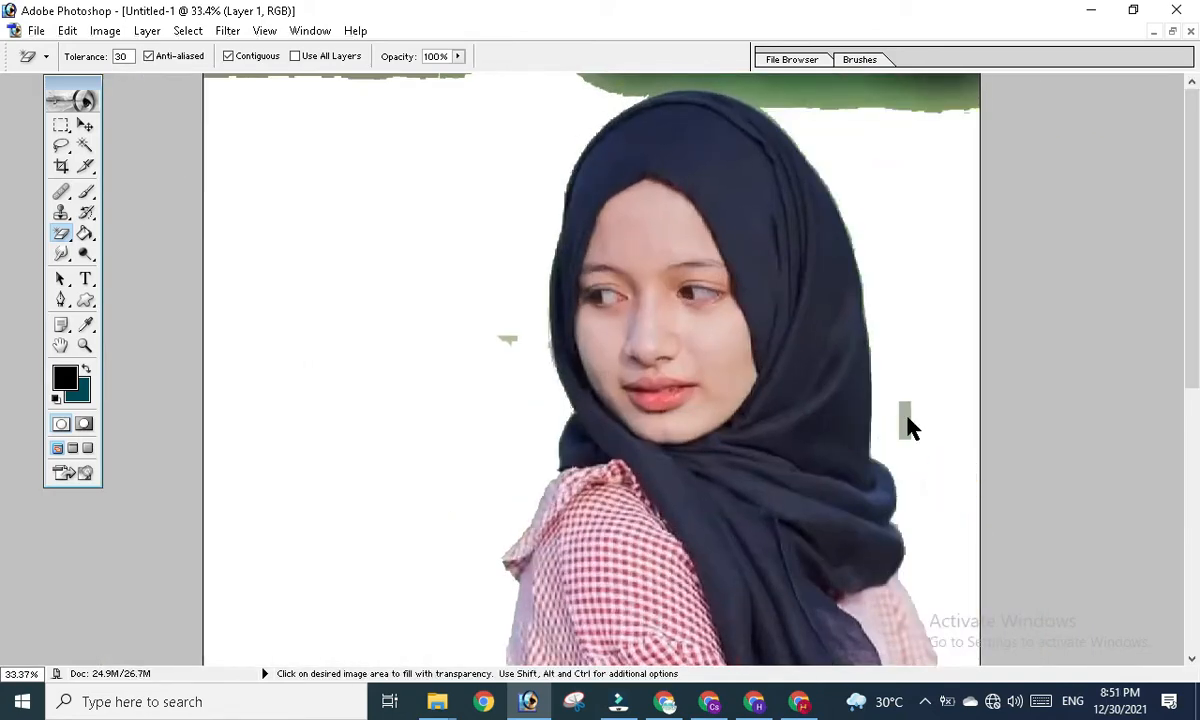
{"action": "left_click", "coordinate": [905, 418]}
{"action": "left_click_drag", "start_coordinate": [932, 493], "coordinate": [931, 303]}
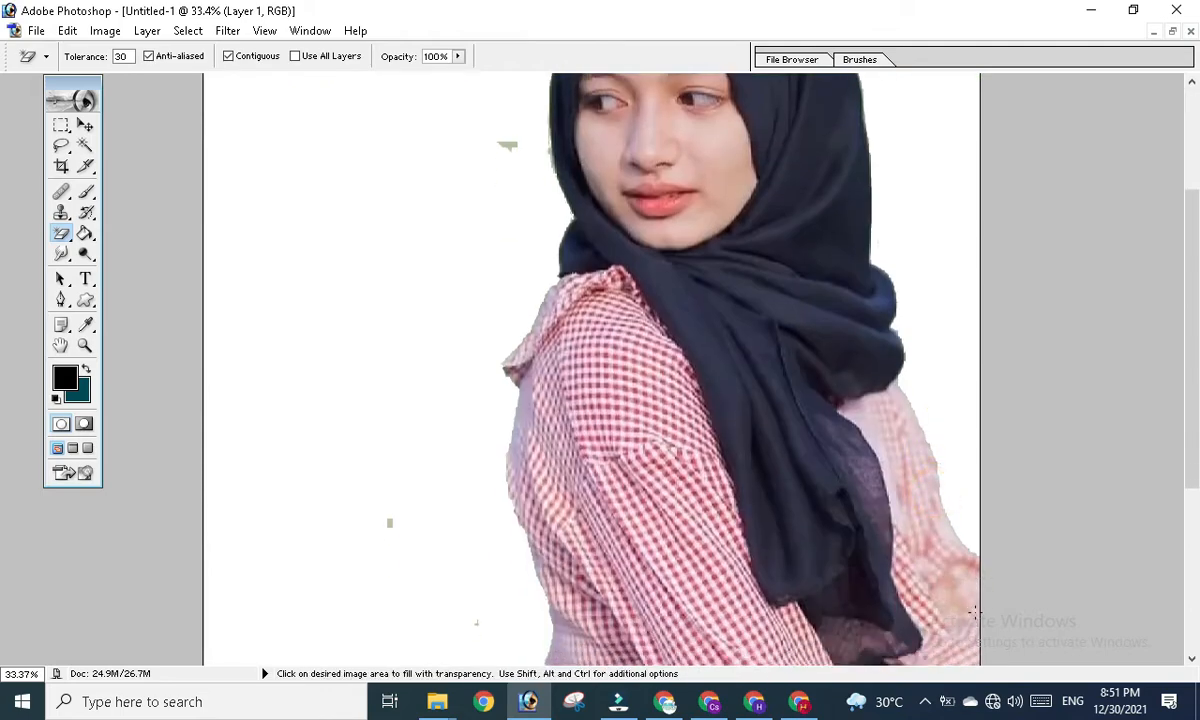
{"action": "scroll", "coordinate": [900, 549], "scroll_direction": "up", "scroll_amount": 3}
{"action": "left_click", "coordinate": [870, 103]}
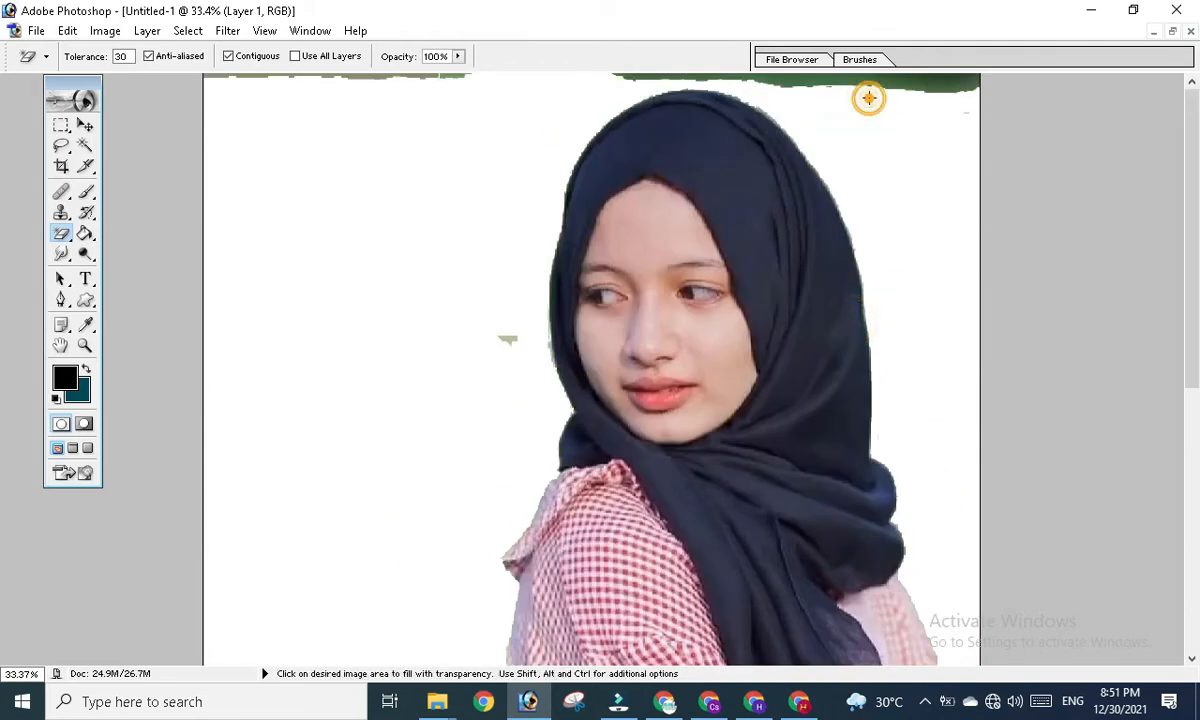
- Switch to the Move Tool and undo the Magic Eraser edits one by one until the photo's full green background is restored
{"action": "key", "text": "ctrl"}
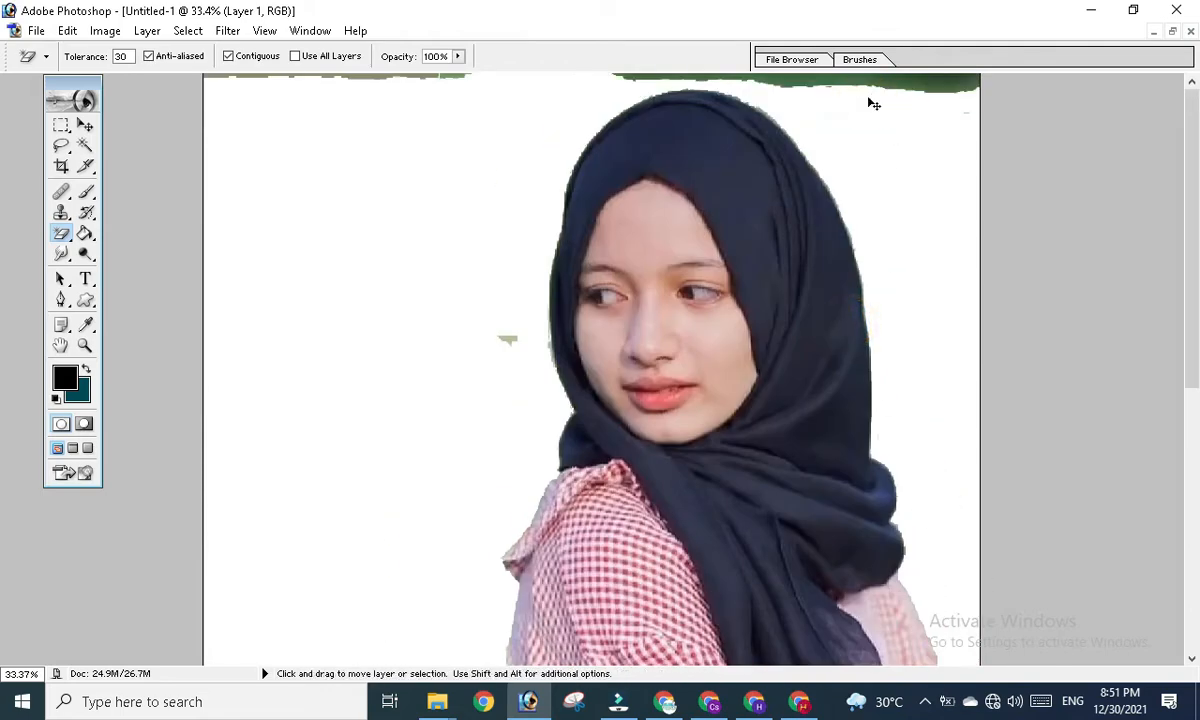
{"action": "left_click", "coordinate": [85, 125]}
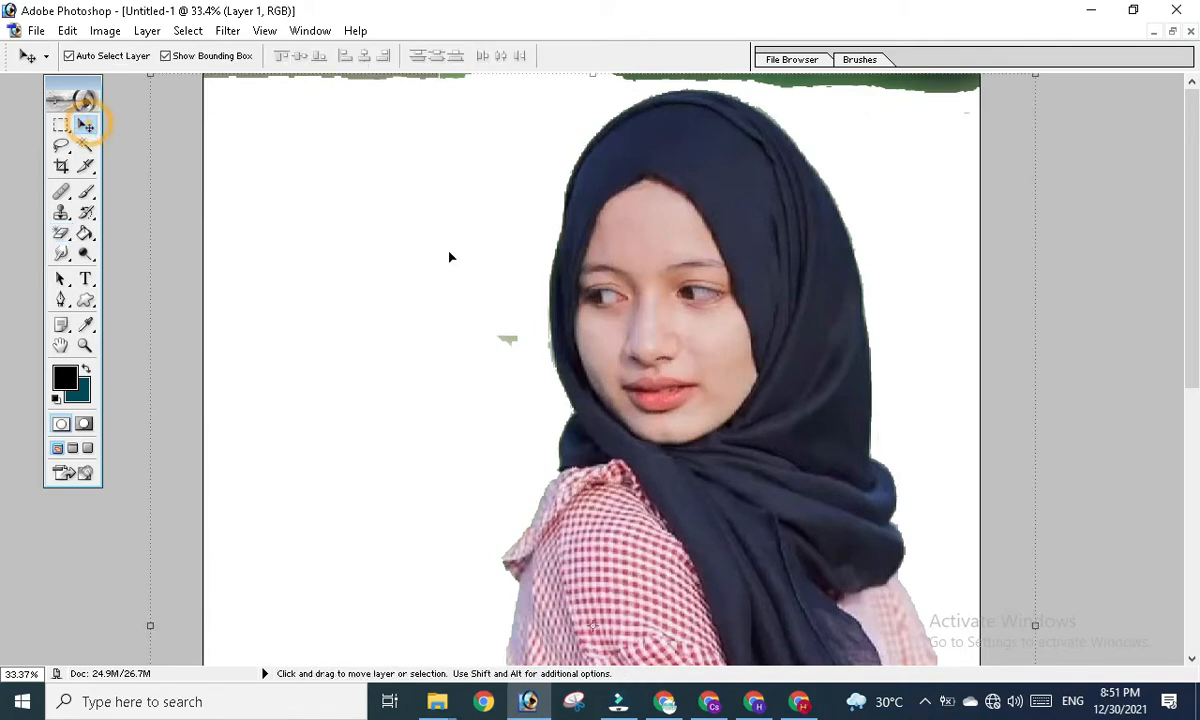
{"action": "key", "text": "ctrl+z"}
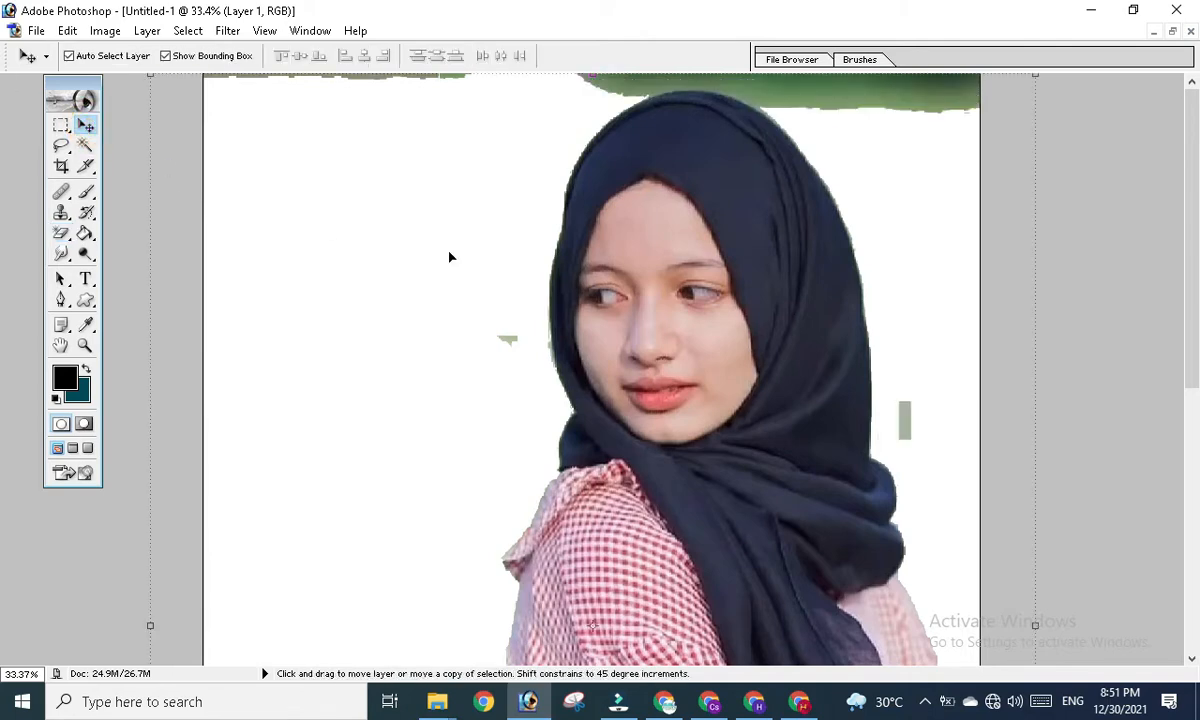
{"action": "key", "text": "ctrl+alt+z"}
{"action": "key", "text": "ctrl+alt+z"}
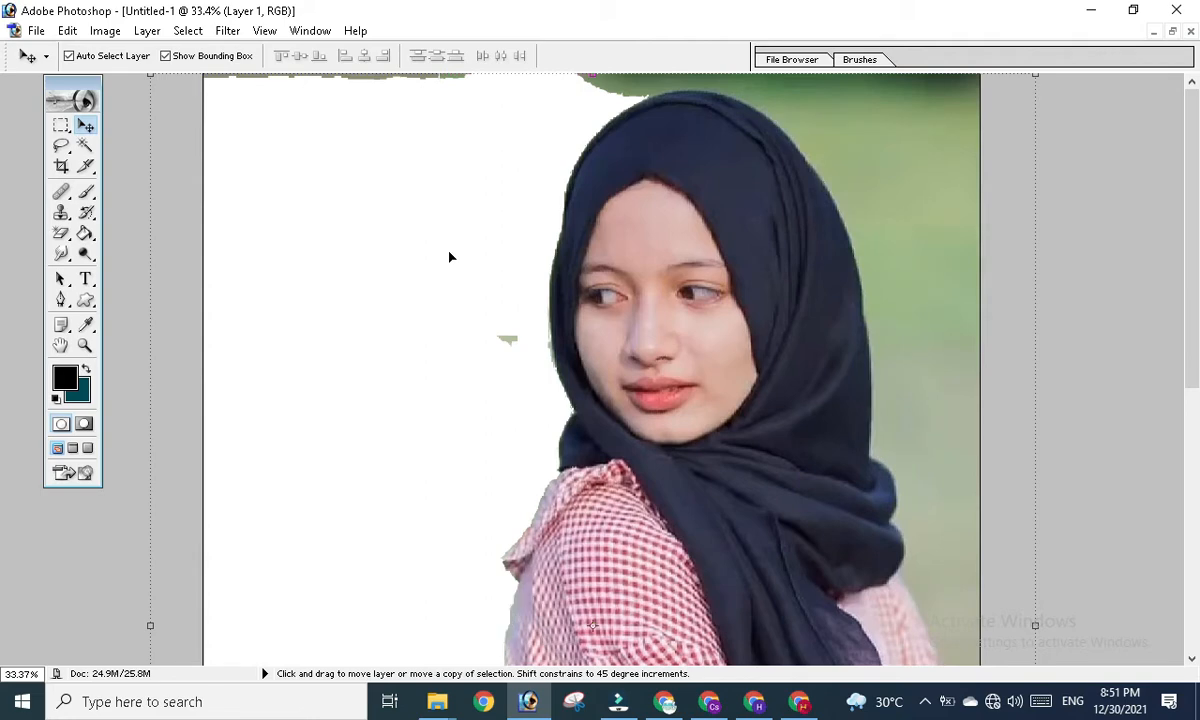
{"action": "key", "text": "ctrl+alt+z"}
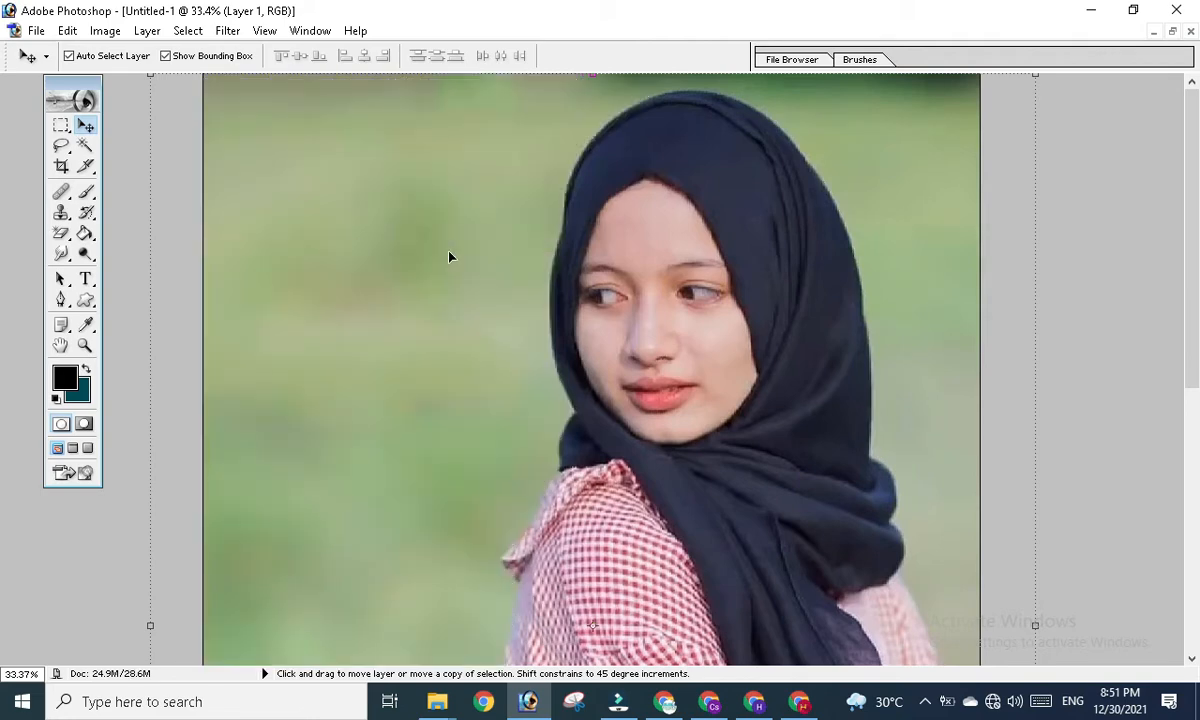
- Switch from the Magic Eraser to the regular Eraser Tool
{"action": "left_click", "coordinate": [61, 233]}
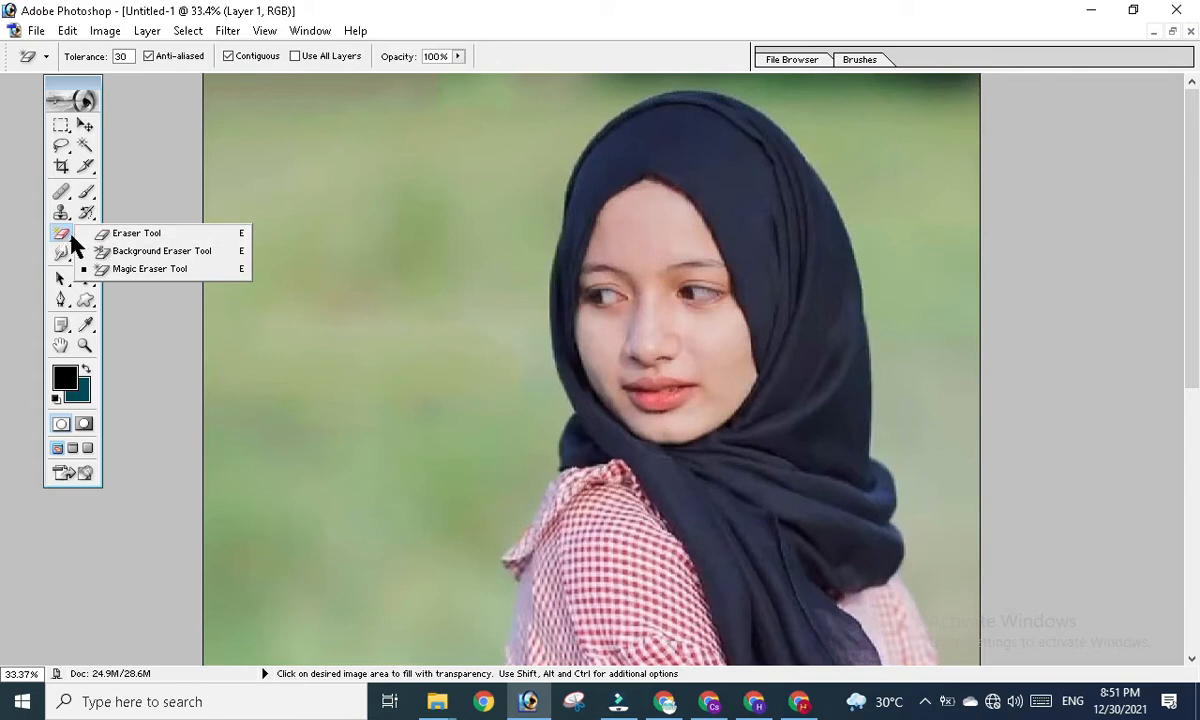
{"action": "left_click", "coordinate": [156, 238]}
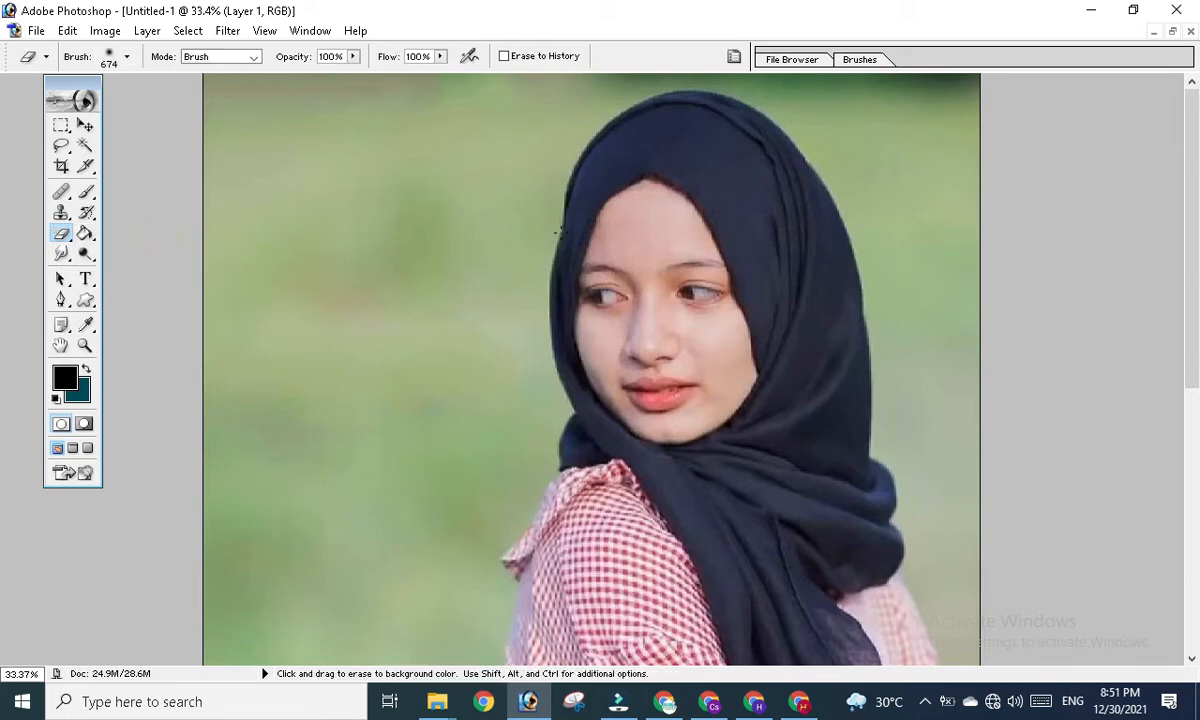
- Examine the headscarf's edge beside the forehead and the adjoining green background at several zoom levels
{"action": "scroll", "coordinate": [453, 257], "scroll_direction": "up", "scroll_amount": 2}
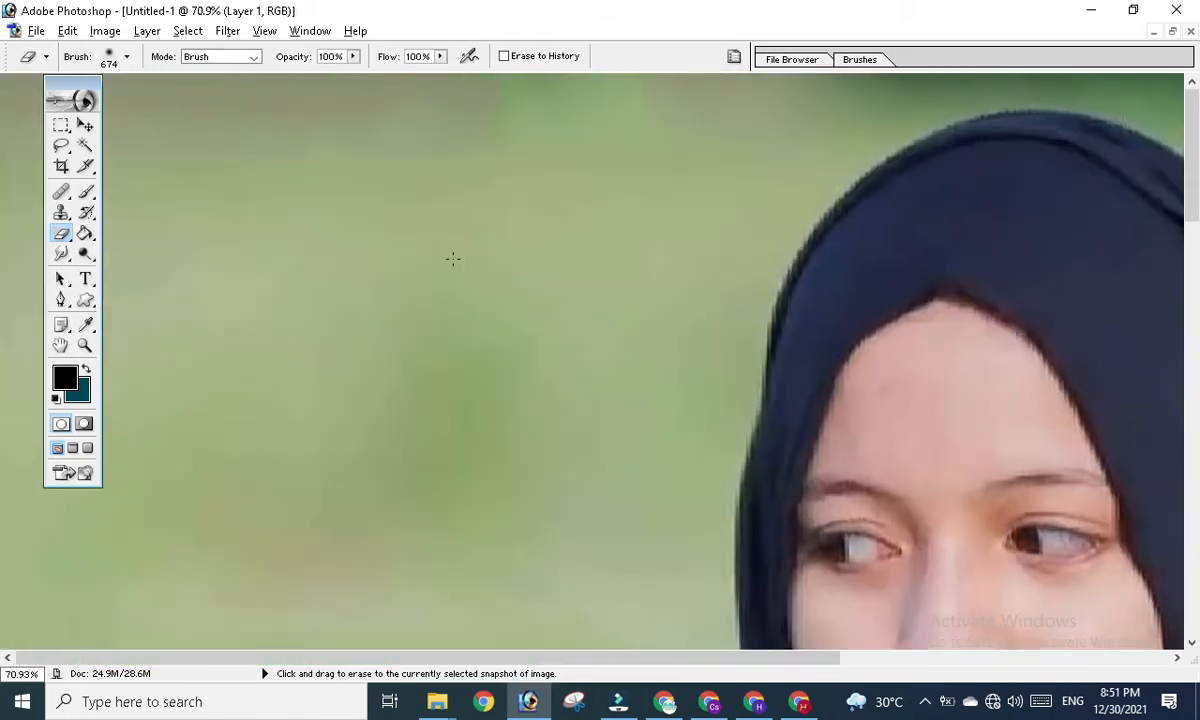
{"action": "scroll", "coordinate": [453, 258], "scroll_direction": "down", "scroll_amount": 3}
{"action": "scroll", "coordinate": [453, 258], "scroll_direction": "down", "scroll_amount": 1}
{"action": "scroll", "coordinate": [453, 259], "scroll_direction": "up", "scroll_amount": 4}
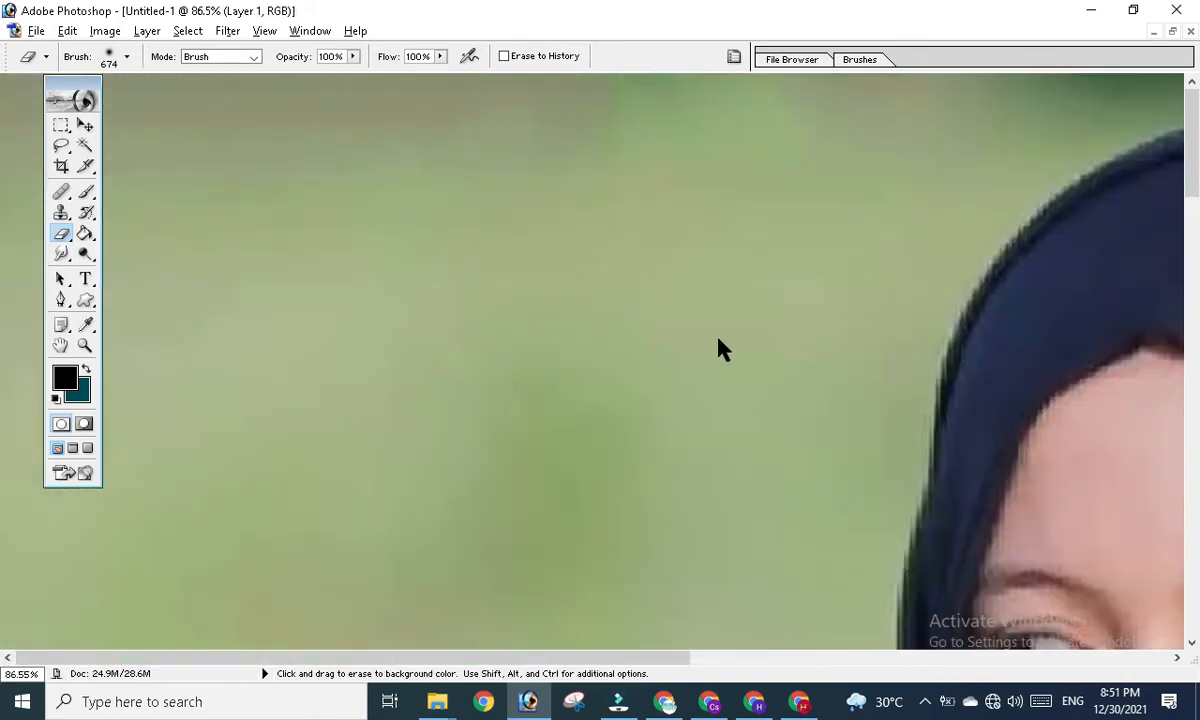
{"action": "scroll", "coordinate": [636, 347], "scroll_direction": "down", "scroll_amount": 3}
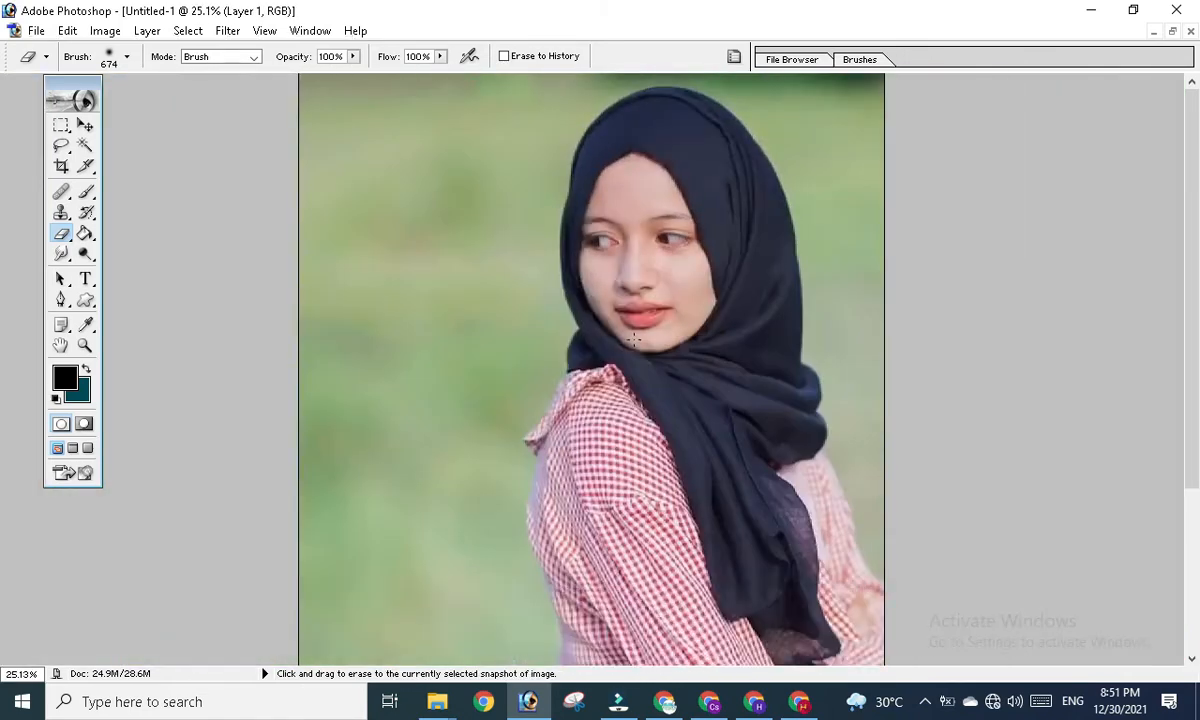
{"action": "scroll", "coordinate": [633, 337], "scroll_direction": "up", "scroll_amount": 3}
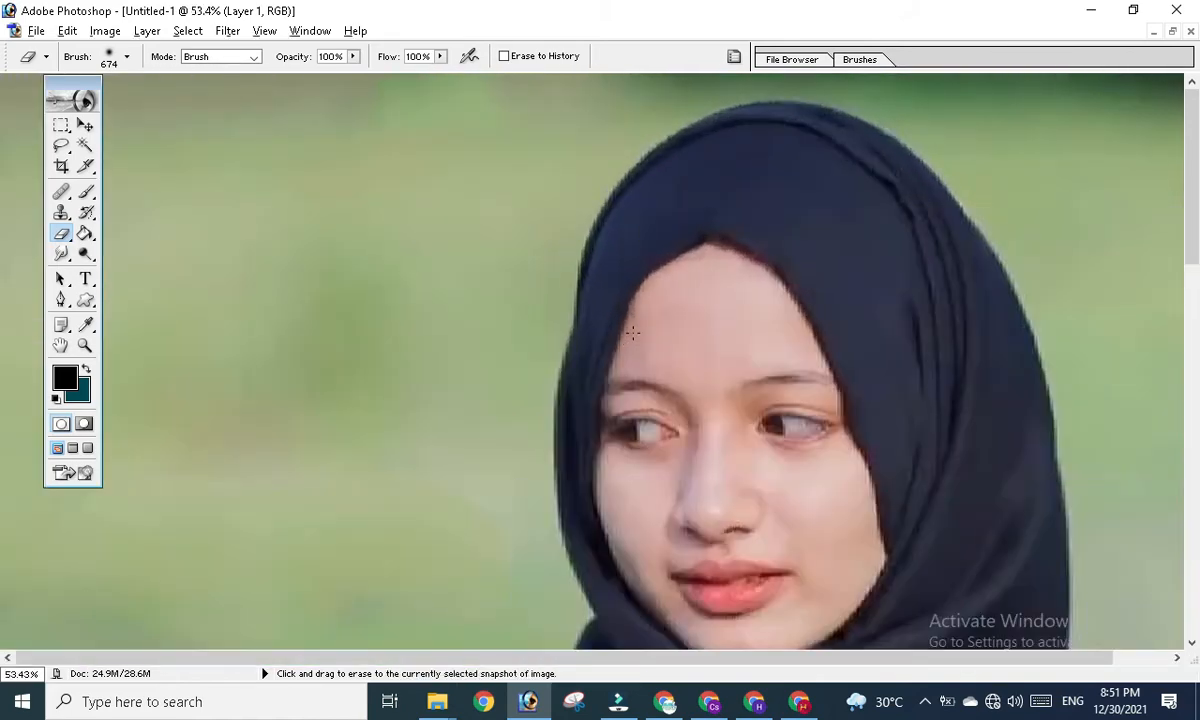
{"action": "scroll", "coordinate": [633, 333], "scroll_direction": "up", "scroll_amount": 1}
{"action": "scroll", "coordinate": [633, 333], "scroll_direction": "up", "scroll_amount": 2}
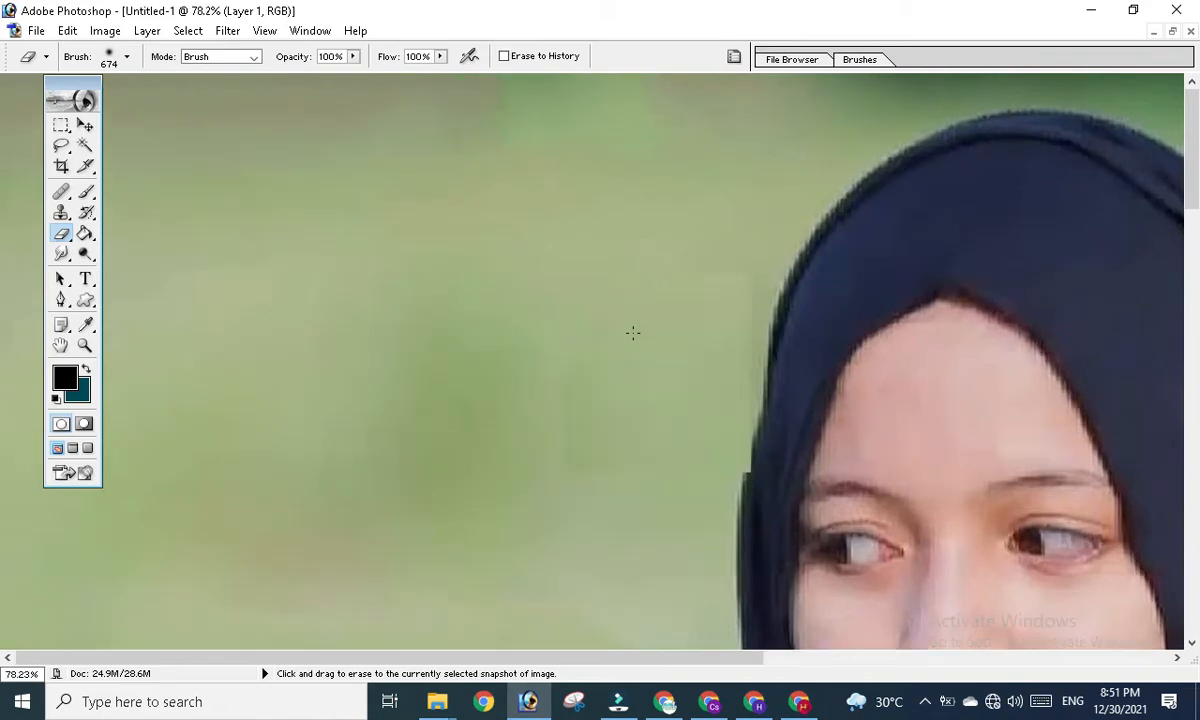
{"action": "scroll", "coordinate": [673, 331], "scroll_direction": "right", "scroll_amount": 4}
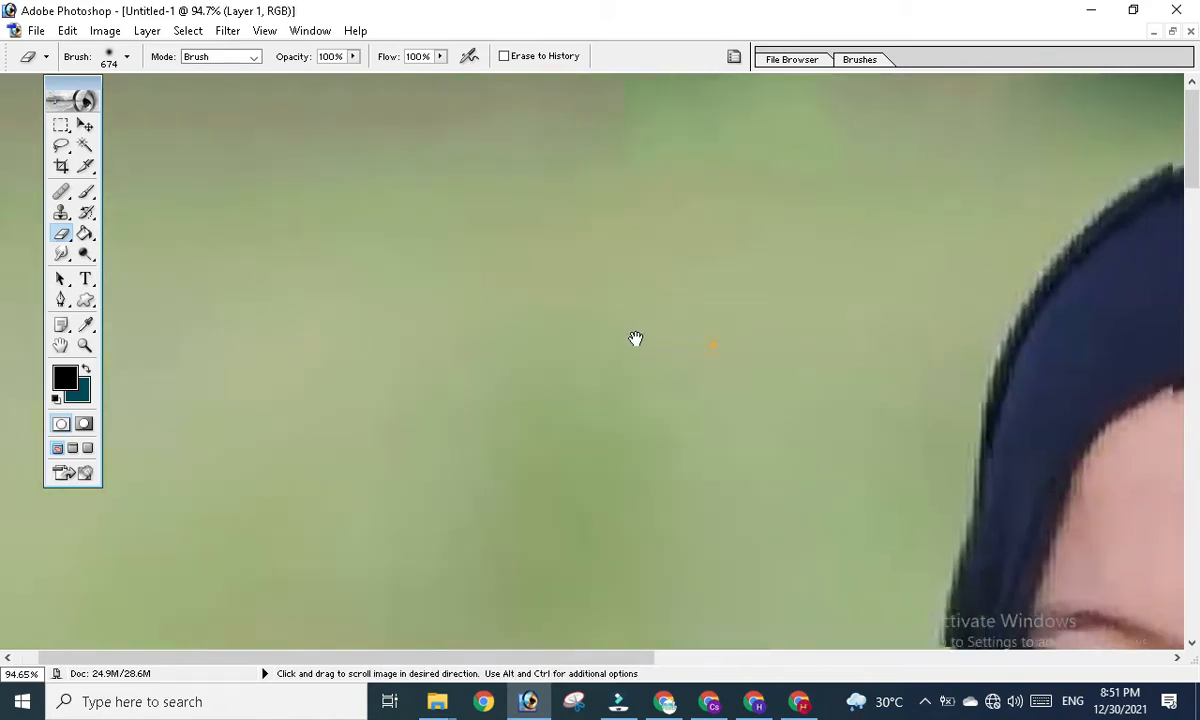
{"action": "scroll", "coordinate": [645, 328], "scroll_direction": "up", "scroll_amount": 3}
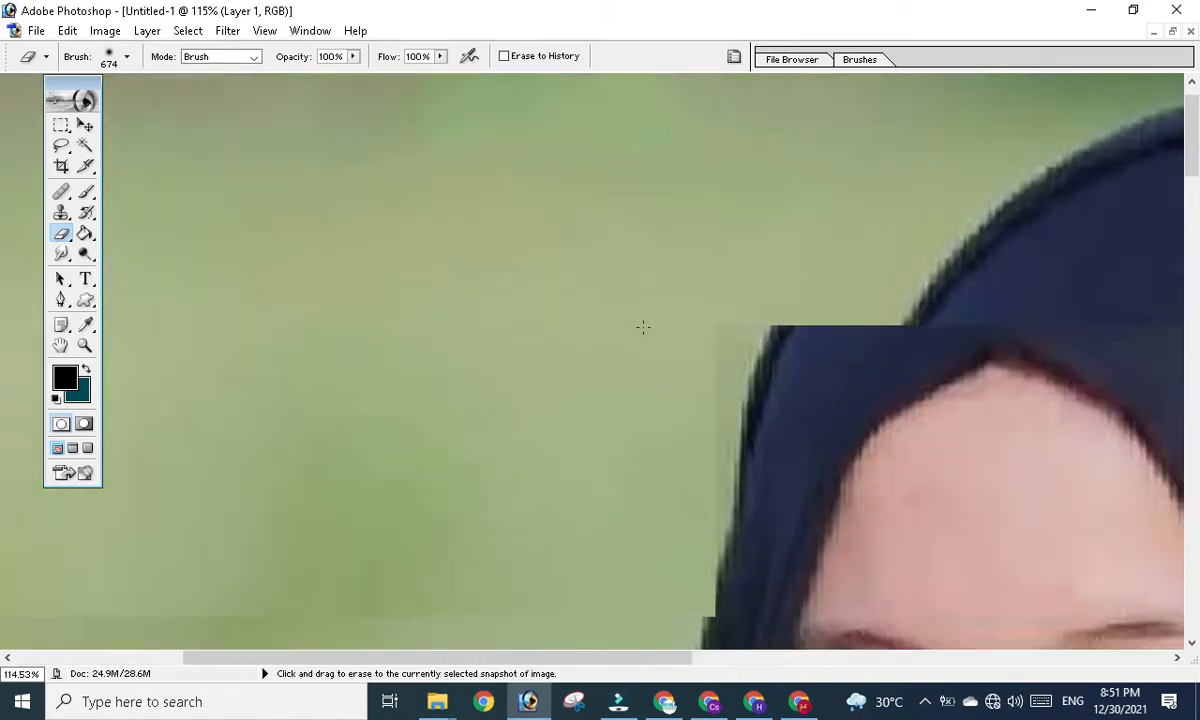
{"action": "left_click_drag", "start_coordinate": [816, 390], "coordinate": [393, 279]}
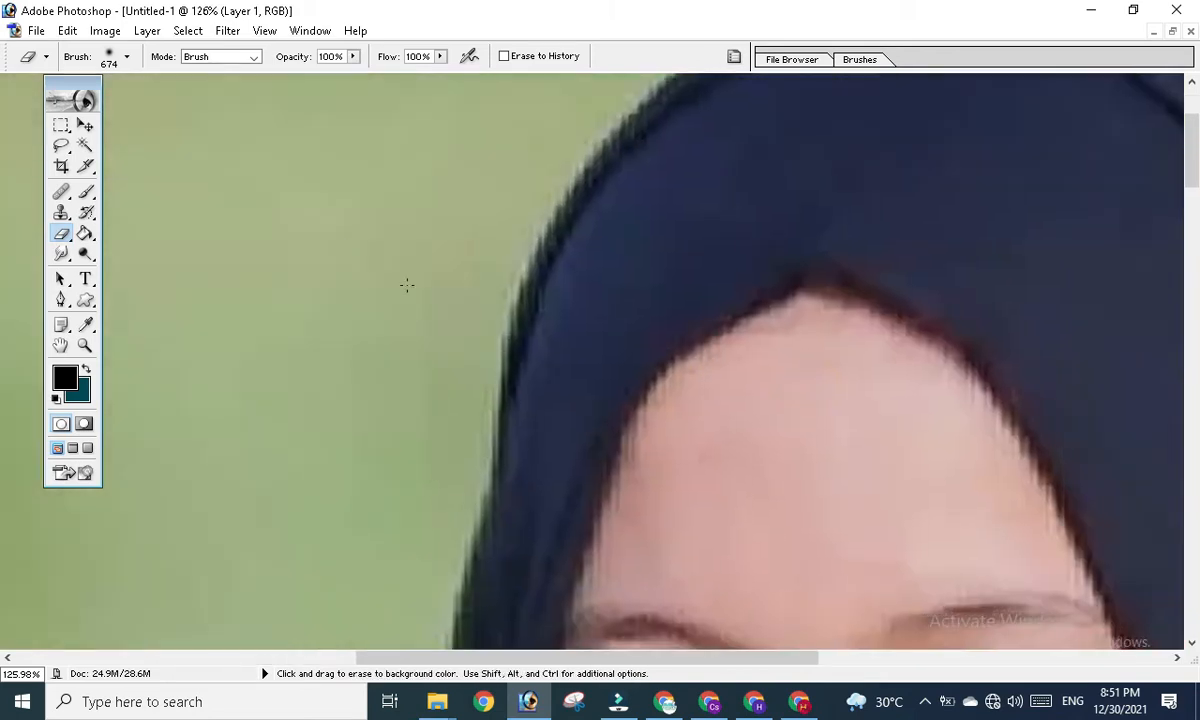
- Reduce the Eraser brush to 64 px and erase a spot in the green background beside the headscarf
{"action": "scroll", "coordinate": [466, 311], "scroll_direction": "down", "scroll_amount": 3}
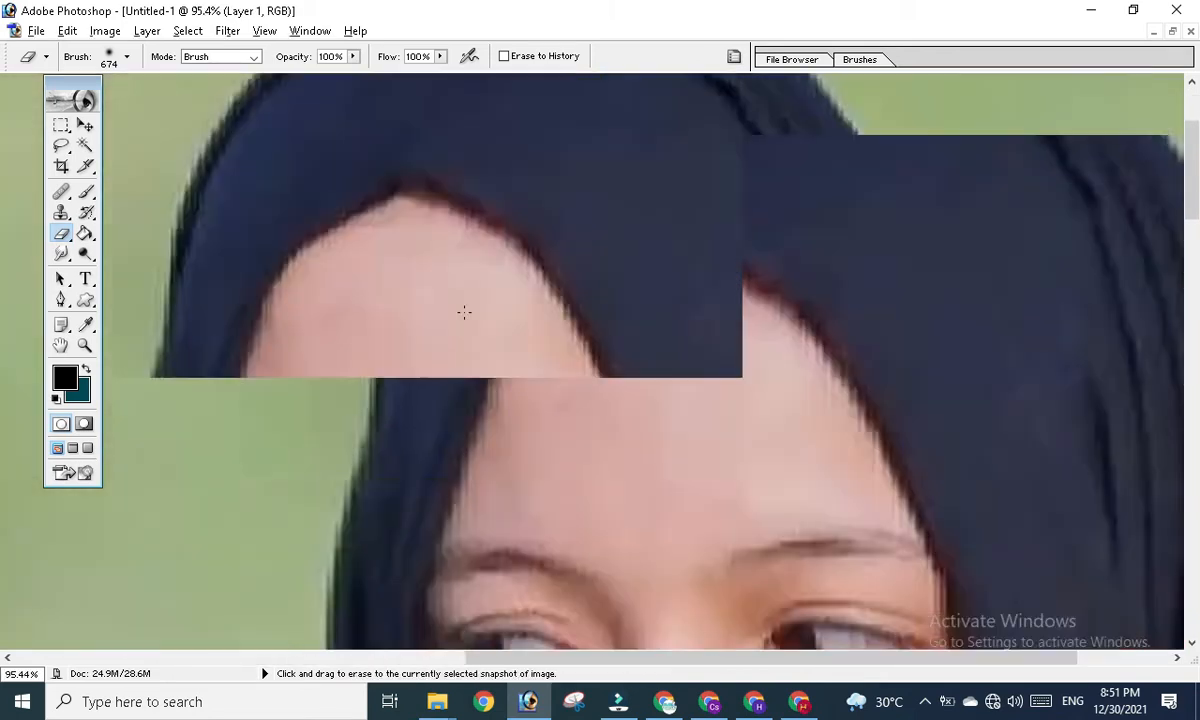
{"action": "scroll", "coordinate": [463, 311], "scroll_direction": "up", "scroll_amount": 1}
{"action": "scroll", "coordinate": [463, 311], "scroll_direction": "up", "scroll_amount": 1}
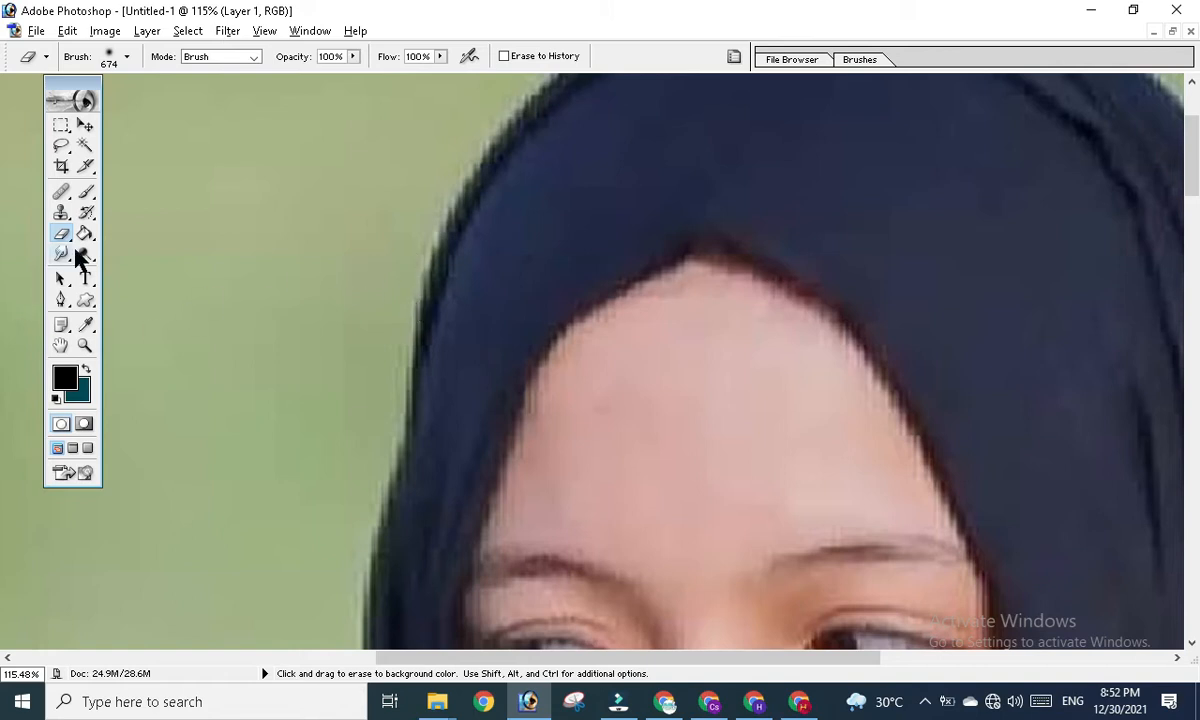
{"action": "right_click", "coordinate": [340, 223]}
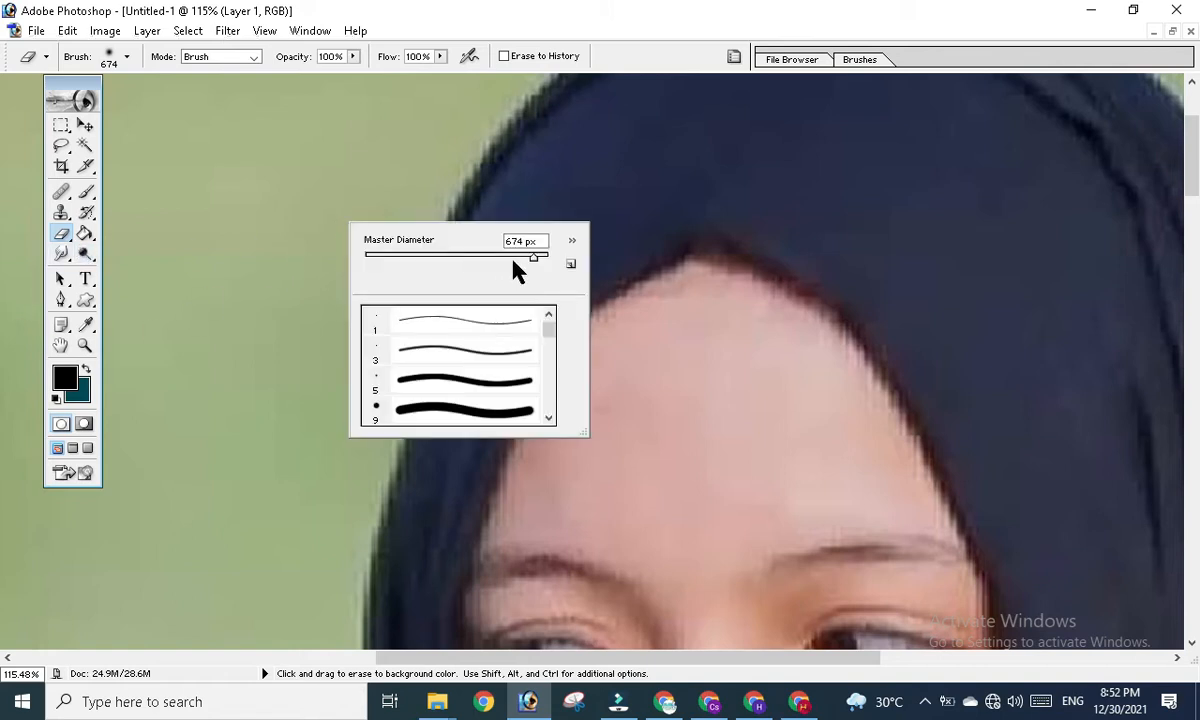
{"action": "left_click_drag", "start_coordinate": [513, 262], "coordinate": [423, 260]}
{"action": "left_click", "coordinate": [289, 163]}
{"action": "scroll", "coordinate": [340, 220], "scroll_direction": "down", "scroll_amount": 2}
- Choose the soft 5 px brush, enlarge it to 24 px and erase a streak of green beside the headscarf
{"action": "right_click", "coordinate": [355, 242]}
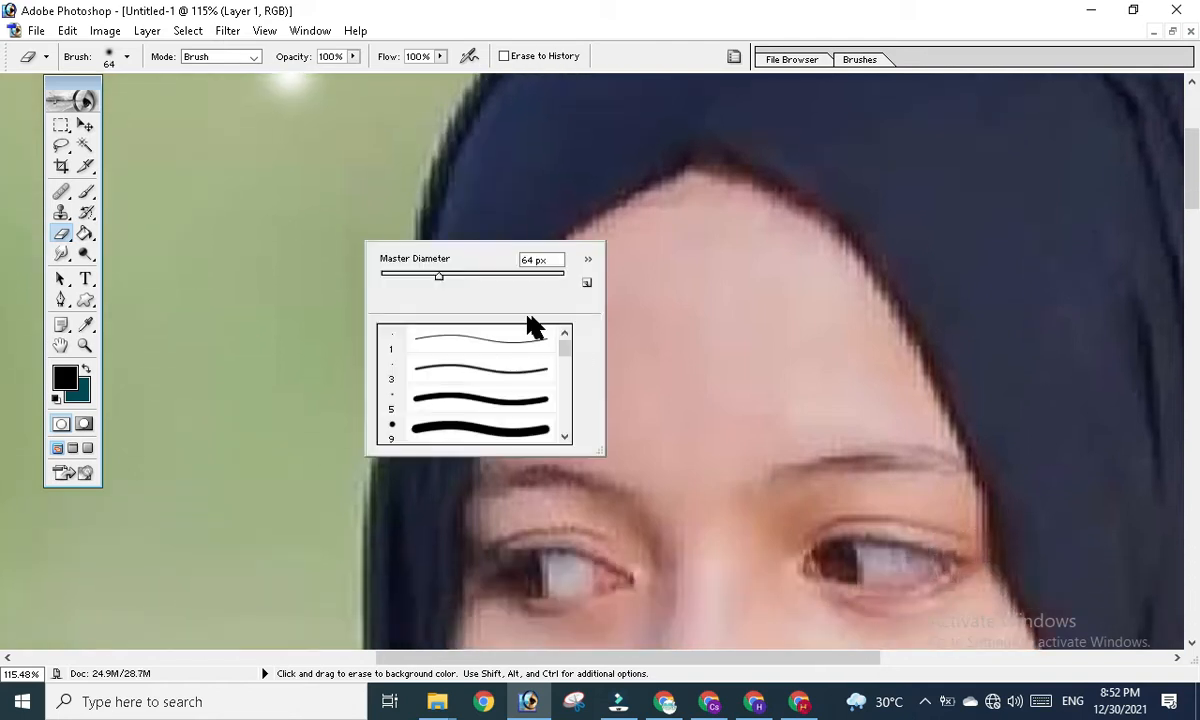
{"action": "scroll", "coordinate": [570, 360], "scroll_direction": "down", "scroll_amount": 5}
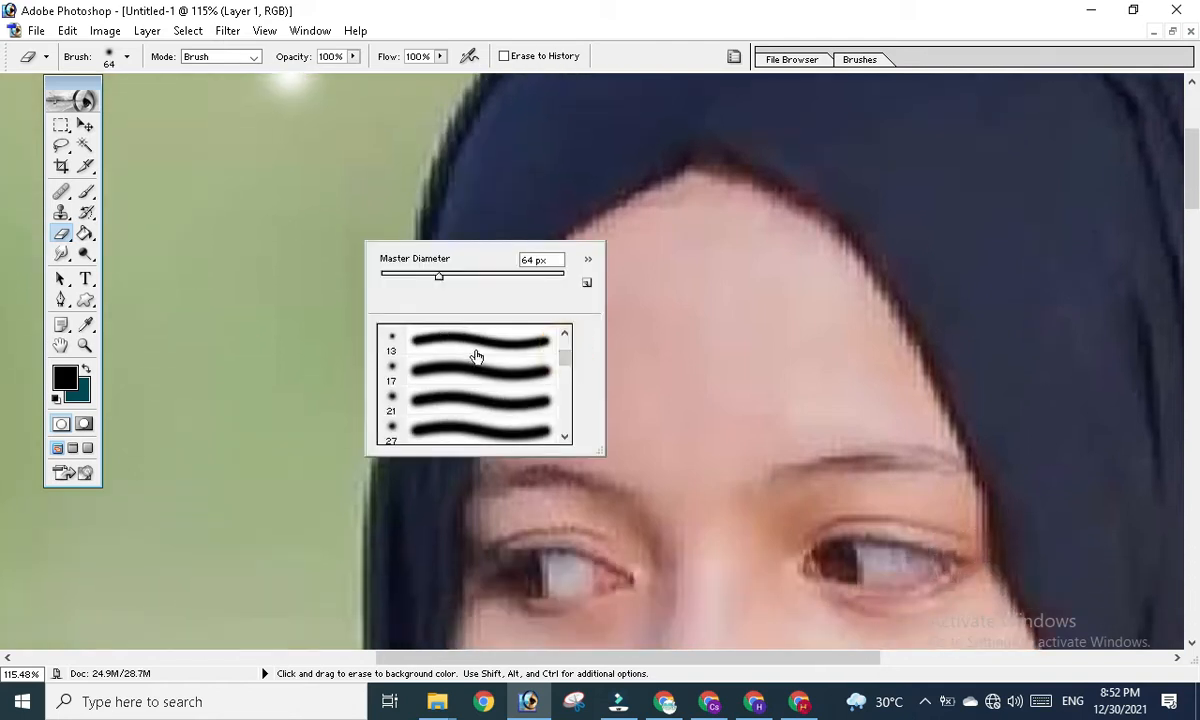
{"action": "scroll", "coordinate": [493, 386], "scroll_direction": "up", "scroll_amount": 3}
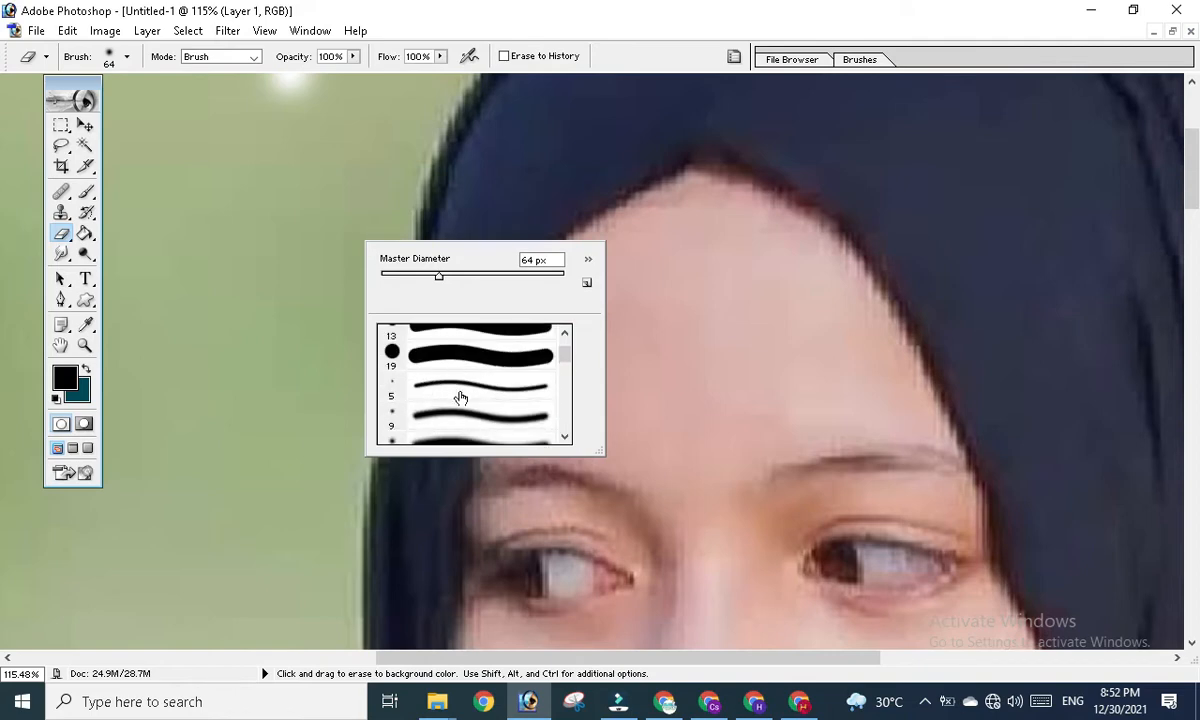
{"action": "scroll", "coordinate": [461, 398], "scroll_direction": "up", "scroll_amount": 1}
{"action": "scroll", "coordinate": [461, 398], "scroll_direction": "up", "scroll_amount": 3}
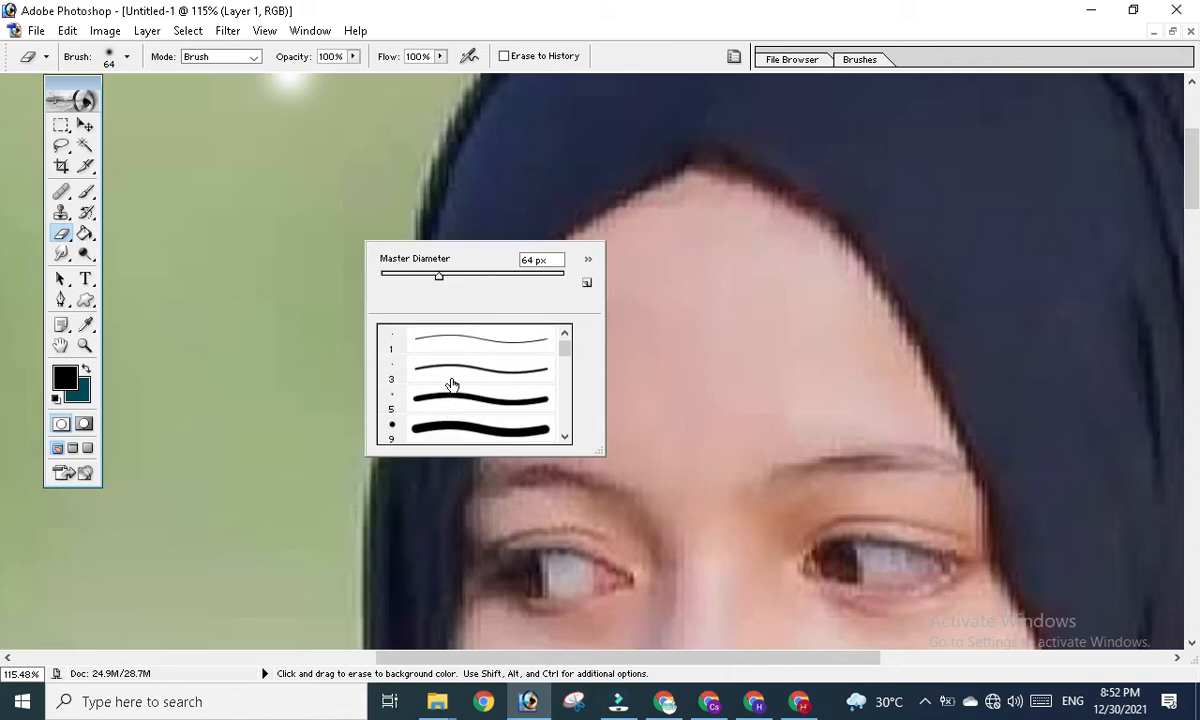
{"action": "scroll", "coordinate": [452, 383], "scroll_direction": "down", "scroll_amount": 3}
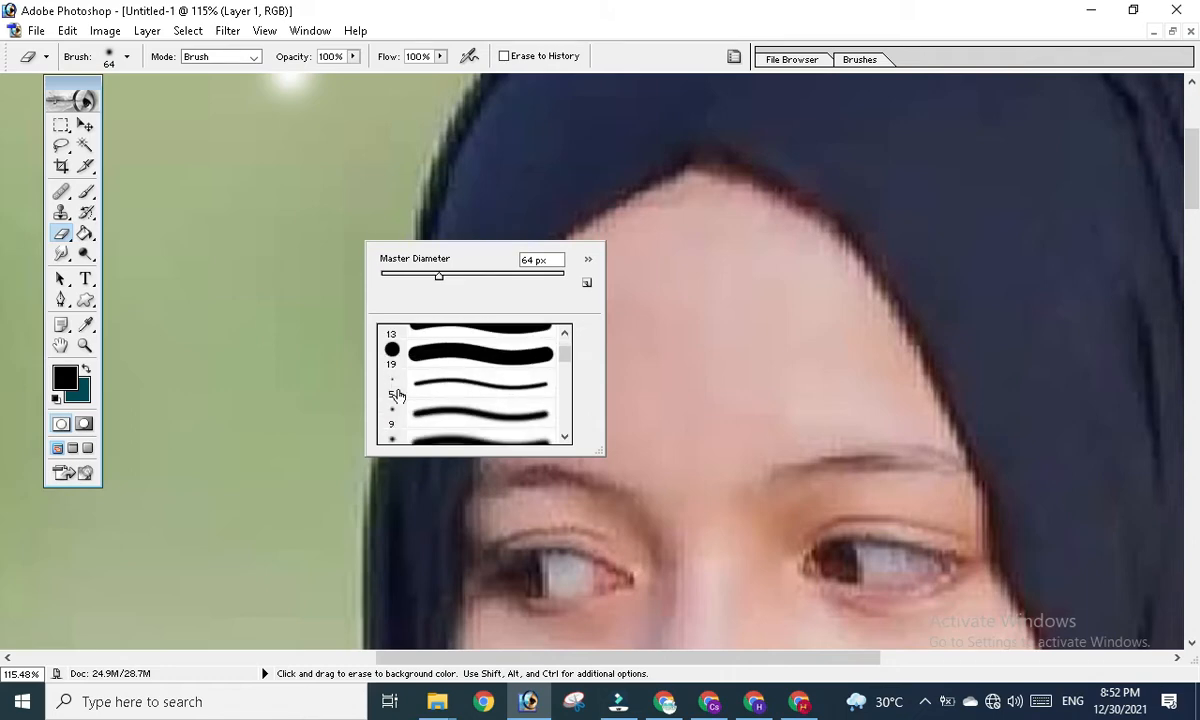
{"action": "scroll", "coordinate": [425, 380], "scroll_direction": "up", "scroll_amount": 1}
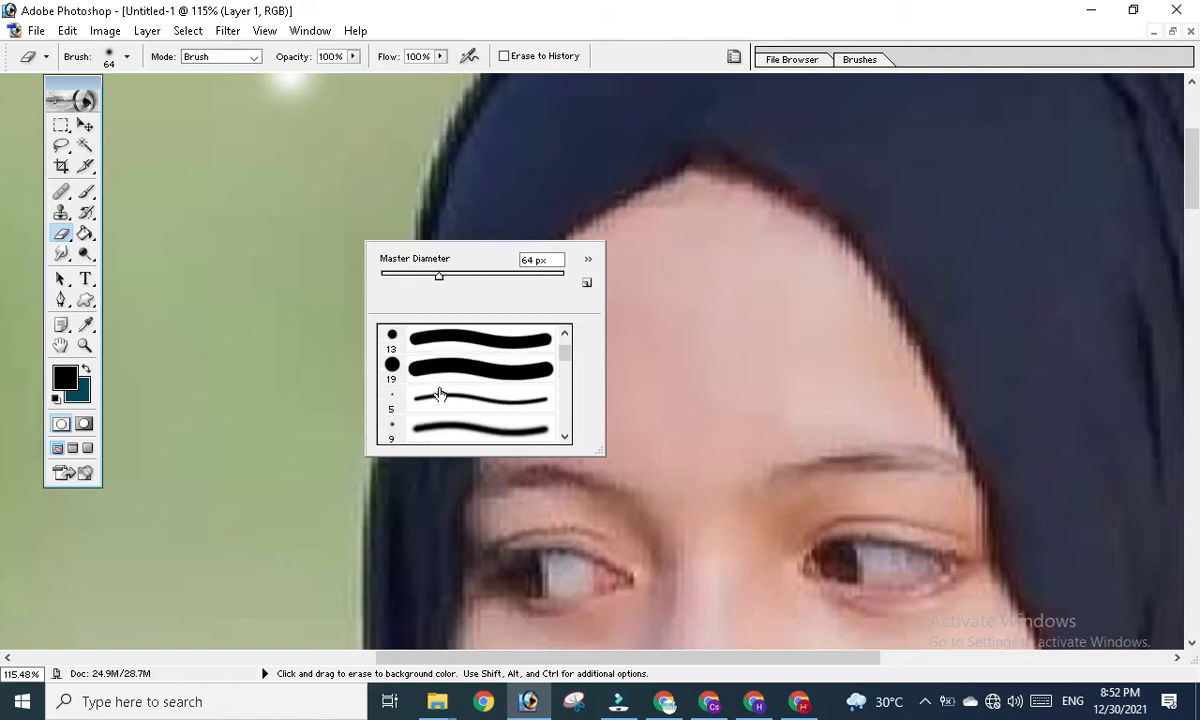
{"action": "left_click", "coordinate": [429, 387]}
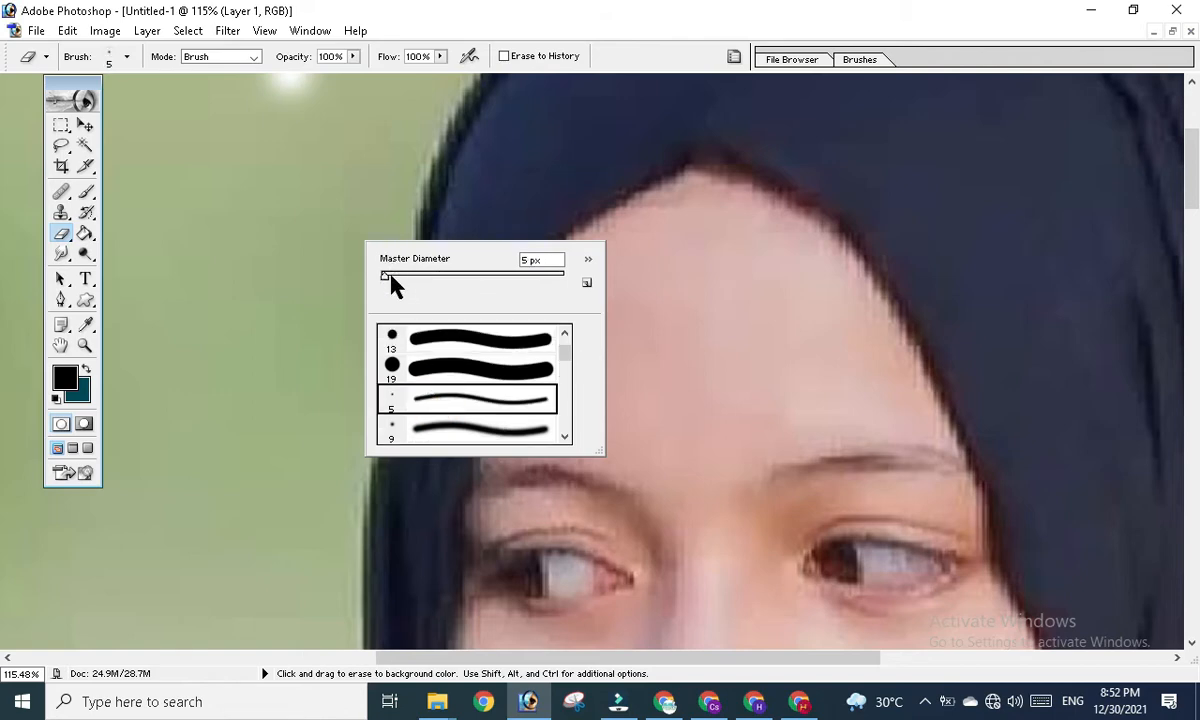
{"action": "left_click_drag", "start_coordinate": [386, 275], "coordinate": [392, 276]}
{"action": "left_click", "coordinate": [377, 188]}
{"action": "mouse_move", "coordinate": [377, 188]}
{"action": "left_mouse_down"}
{"action": "mouse_move", "coordinate": [382, 222]}
{"action": "mouse_move", "coordinate": [455, 241]}
{"action": "left_mouse_up"}
- Erase more green along the headscarf's edge beside the forehead with the brush at 49 px and 43 px
{"action": "right_click", "coordinate": [398, 198]}
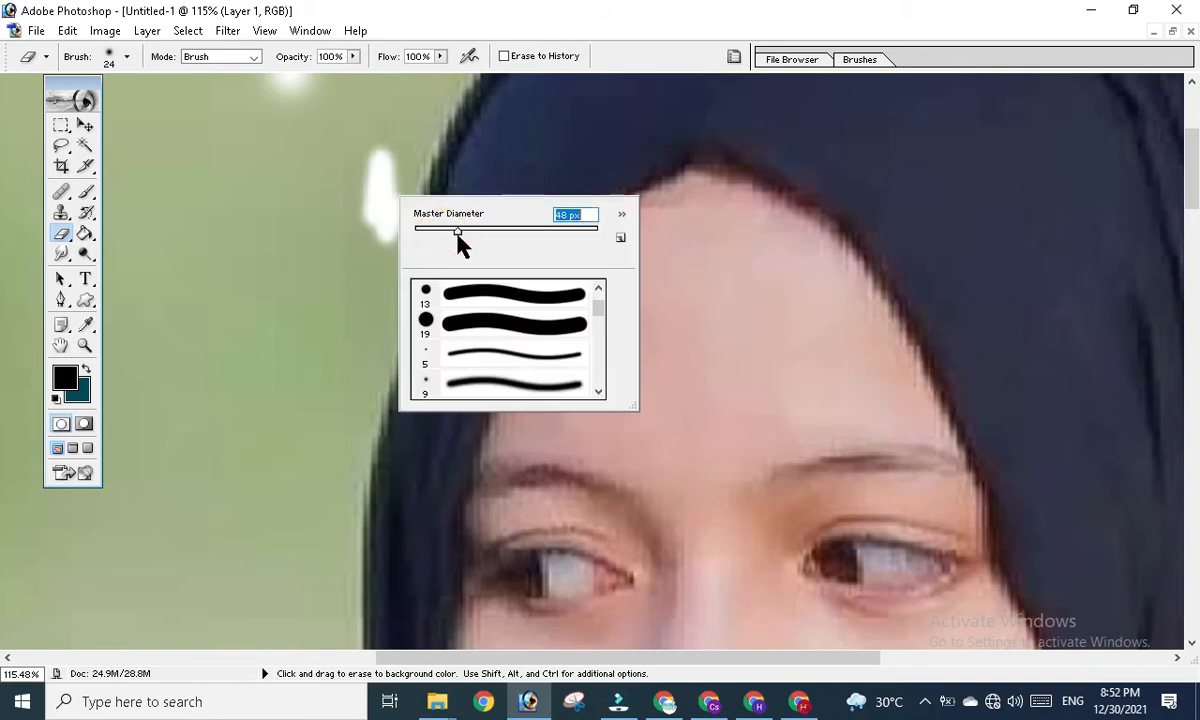
{"action": "left_click", "coordinate": [395, 135]}
{"action": "mouse_move", "coordinate": [395, 135]}
{"action": "left_mouse_down"}
{"action": "mouse_move", "coordinate": [382, 285]}
{"action": "mouse_move", "coordinate": [377, 210]}
{"action": "mouse_move", "coordinate": [378, 304]}
{"action": "mouse_move", "coordinate": [367, 273]}
{"action": "left_mouse_up"}
{"action": "right_click", "coordinate": [371, 275]}
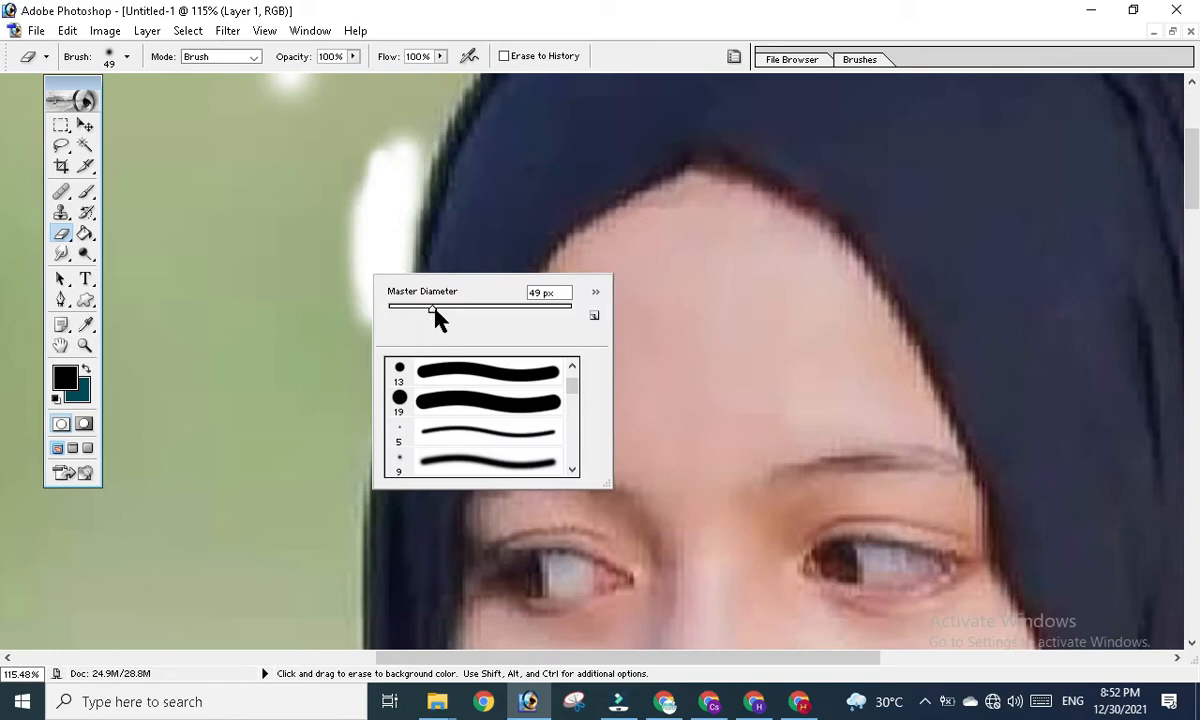
{"action": "mouse_move", "coordinate": [435, 309]}
{"action": "left_mouse_down"}
{"action": "mouse_move", "coordinate": [401, 314]}
{"action": "mouse_move", "coordinate": [424, 314]}
{"action": "left_mouse_up"}
{"action": "mouse_move", "coordinate": [348, 222]}
{"action": "left_mouse_down"}
{"action": "mouse_move", "coordinate": [350, 388]}
{"action": "mouse_move", "coordinate": [375, 294]}
{"action": "left_mouse_up"}
- Enlarge the Eraser brush to 175 px and erase wide patches of green beside the headscarf
{"action": "right_click", "coordinate": [354, 380]}
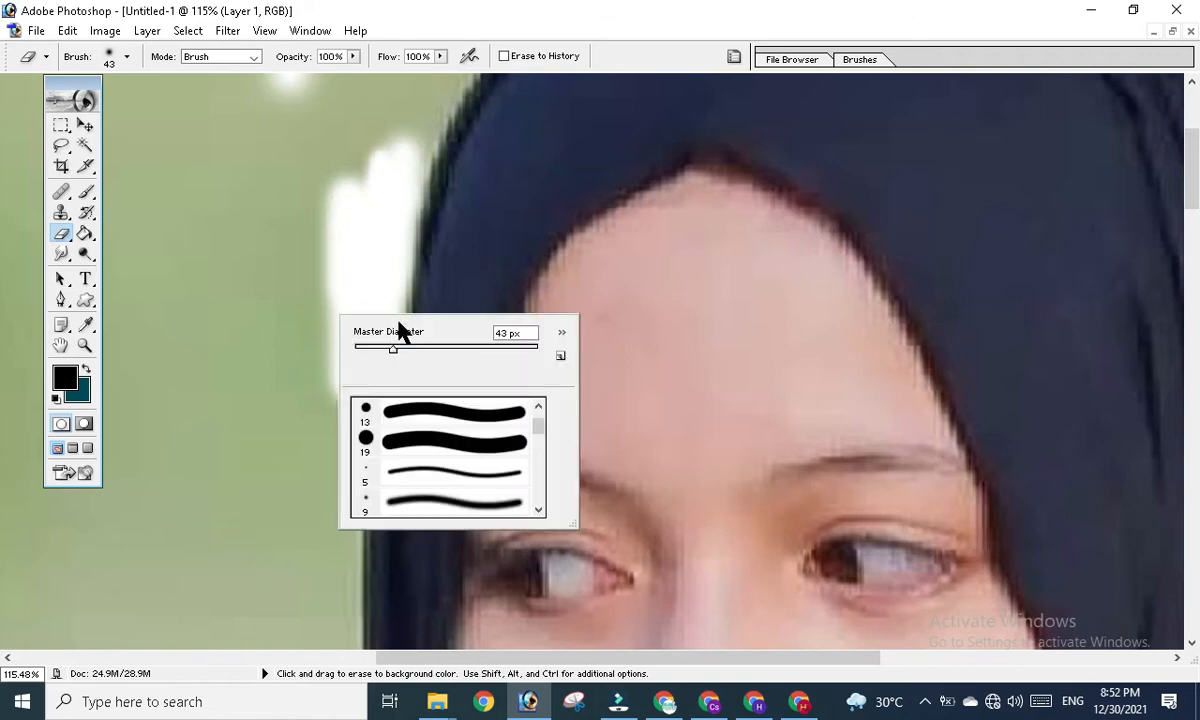
{"action": "left_click", "coordinate": [351, 246]}
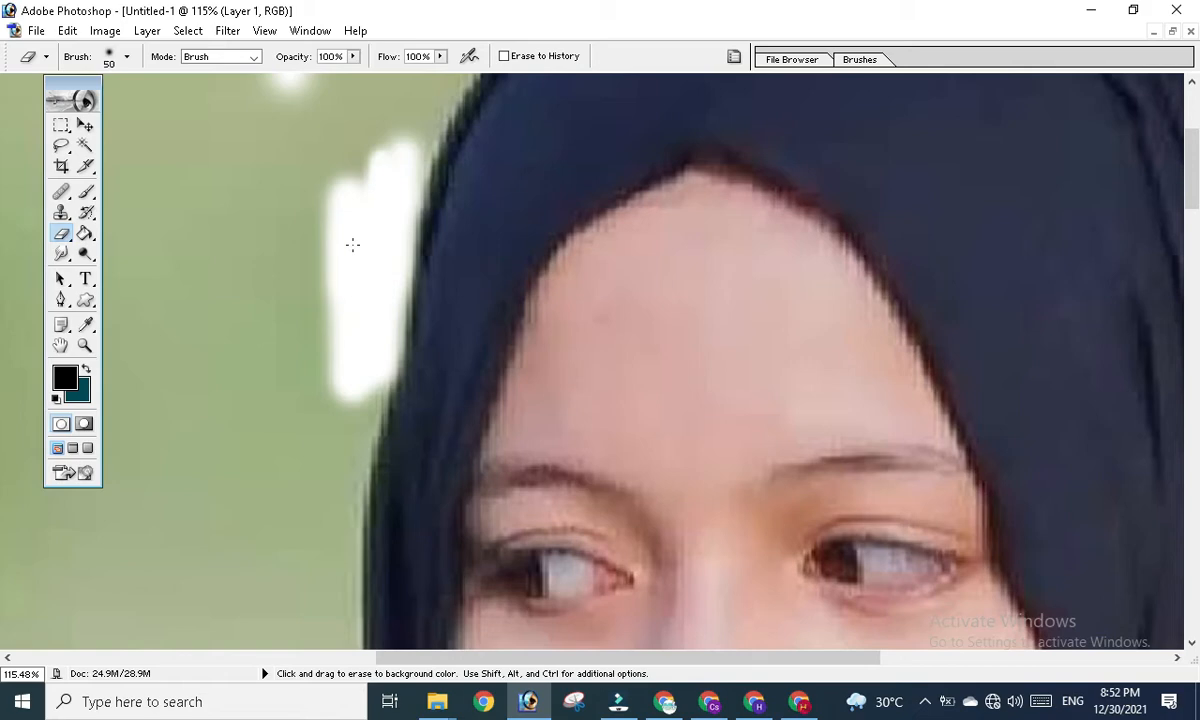
{"action": "mouse_move", "coordinate": [292, 220]}
{"action": "left_mouse_down"}
{"action": "mouse_move", "coordinate": [313, 313]}
{"action": "mouse_move", "coordinate": [321, 230]}
{"action": "mouse_move", "coordinate": [320, 251]}
{"action": "mouse_move", "coordinate": [279, 249]}
{"action": "mouse_move", "coordinate": [268, 347]}
{"action": "mouse_move", "coordinate": [244, 226]}
{"action": "mouse_move", "coordinate": [237, 305]}
{"action": "mouse_move", "coordinate": [284, 336]}
{"action": "left_mouse_up"}
{"action": "key", "text": "bracketright"}
{"action": "key", "text": "bracketright"}
{"action": "key", "text": "bracketright"}
{"action": "key", "text": "bracketright"}
{"action": "left_click_drag", "start_coordinate": [304, 398], "coordinate": [300, 356]}
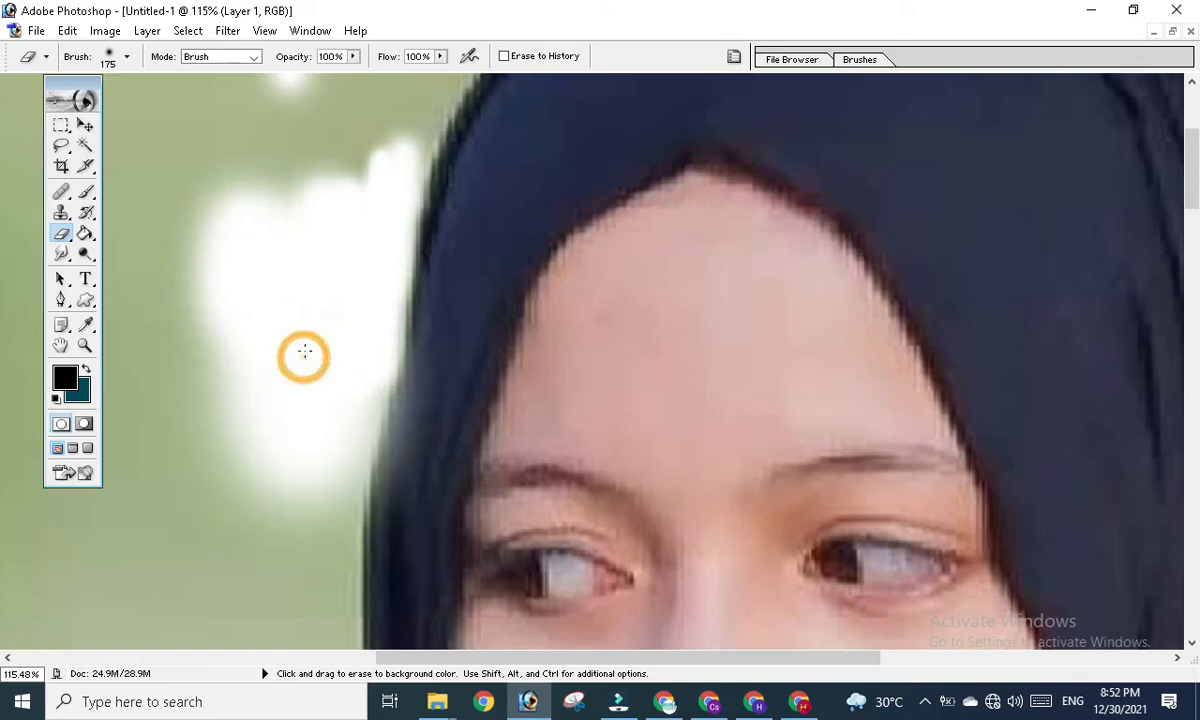
- Switch to the Move Tool and undo the wide 175 px eraser strokes
{"action": "left_click", "coordinate": [298, 349], "text": "ctrl"}
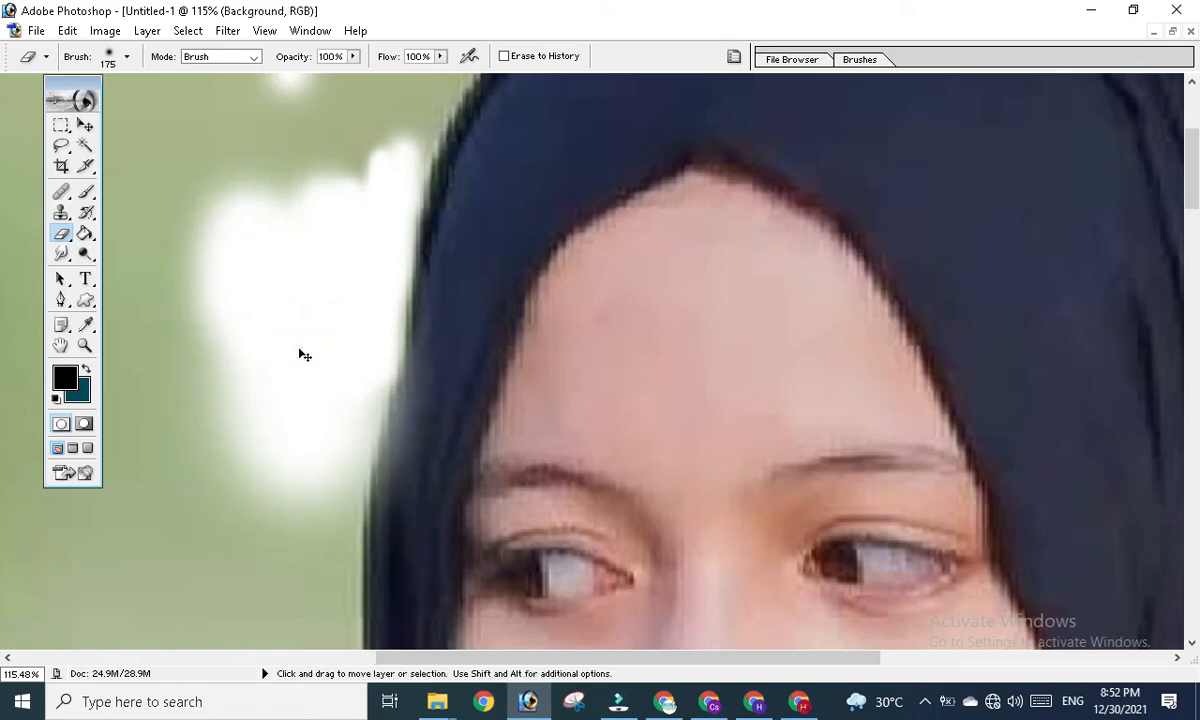
{"action": "left_click", "coordinate": [85, 125]}
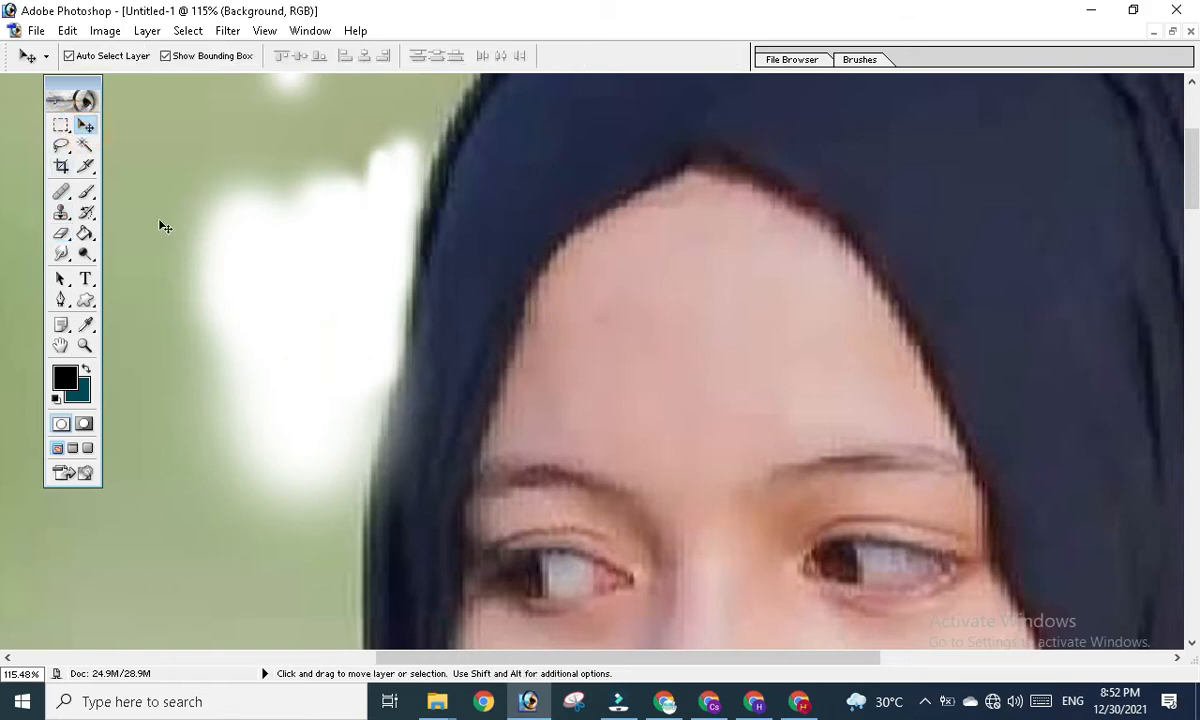
{"action": "key", "text": "ctrl+alt+z"}
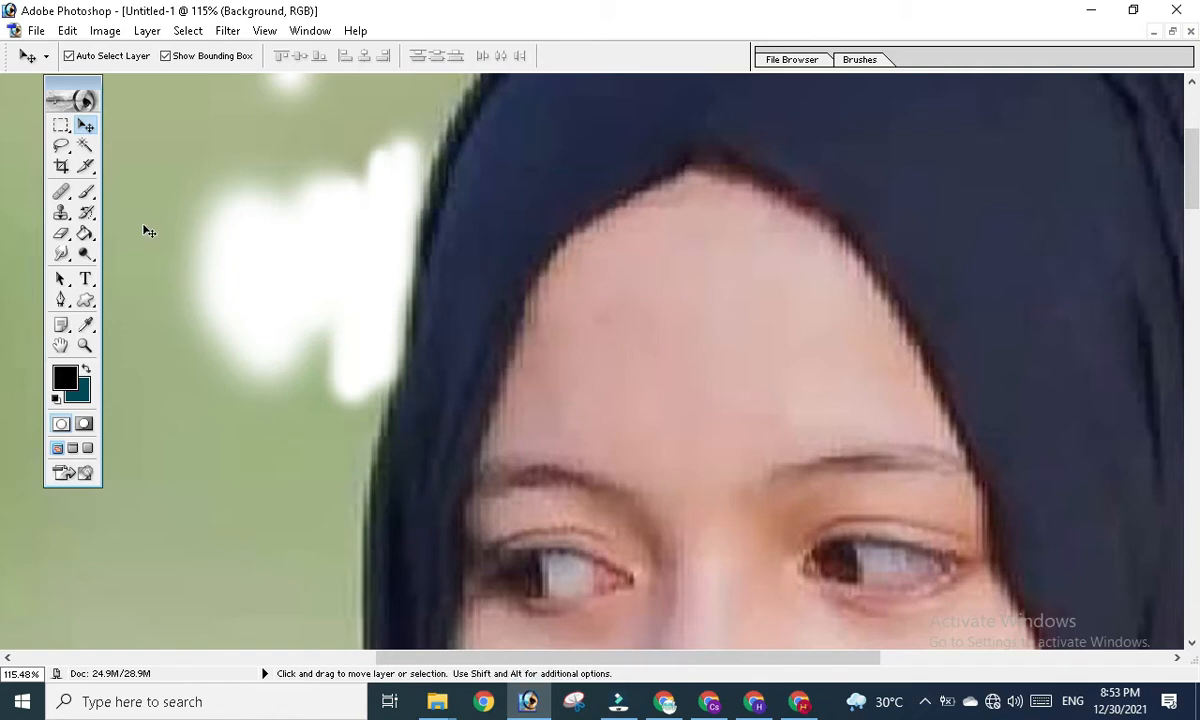
{"action": "key", "text": "ctrl+shift+z"}
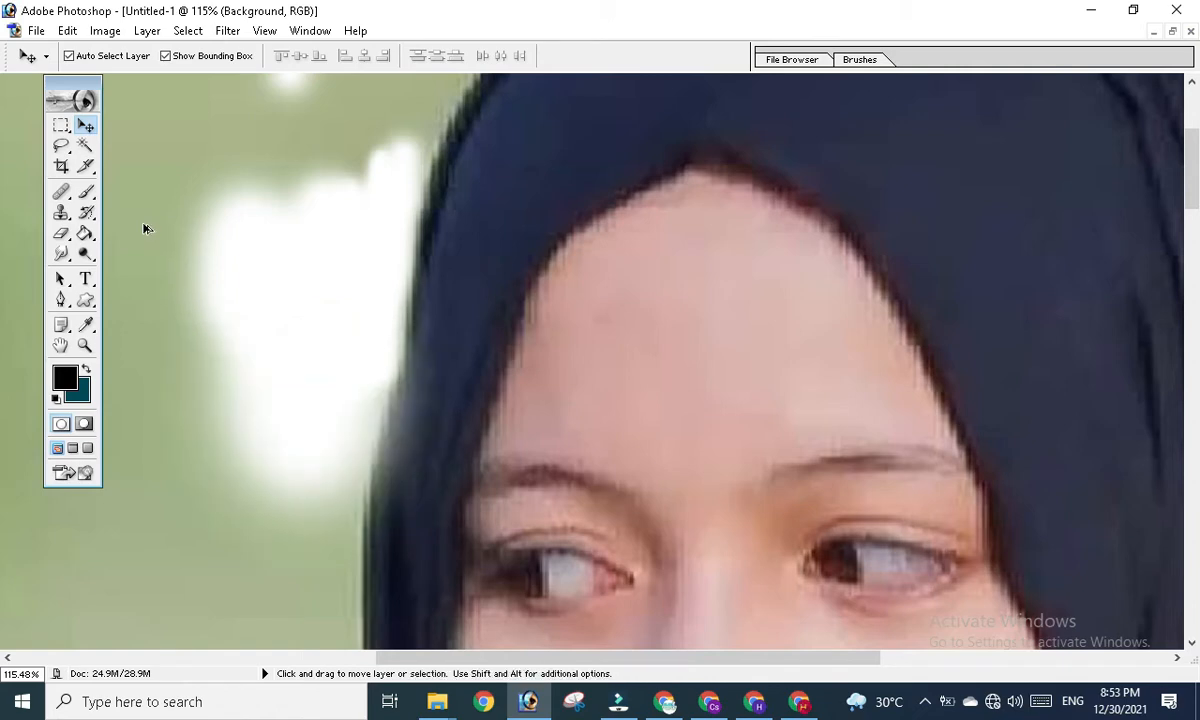
{"action": "key", "text": "ctrl+alt+z"}
{"action": "key", "text": "ctrl+alt+z"}
{"action": "key", "text": "ctrl+alt+z"}
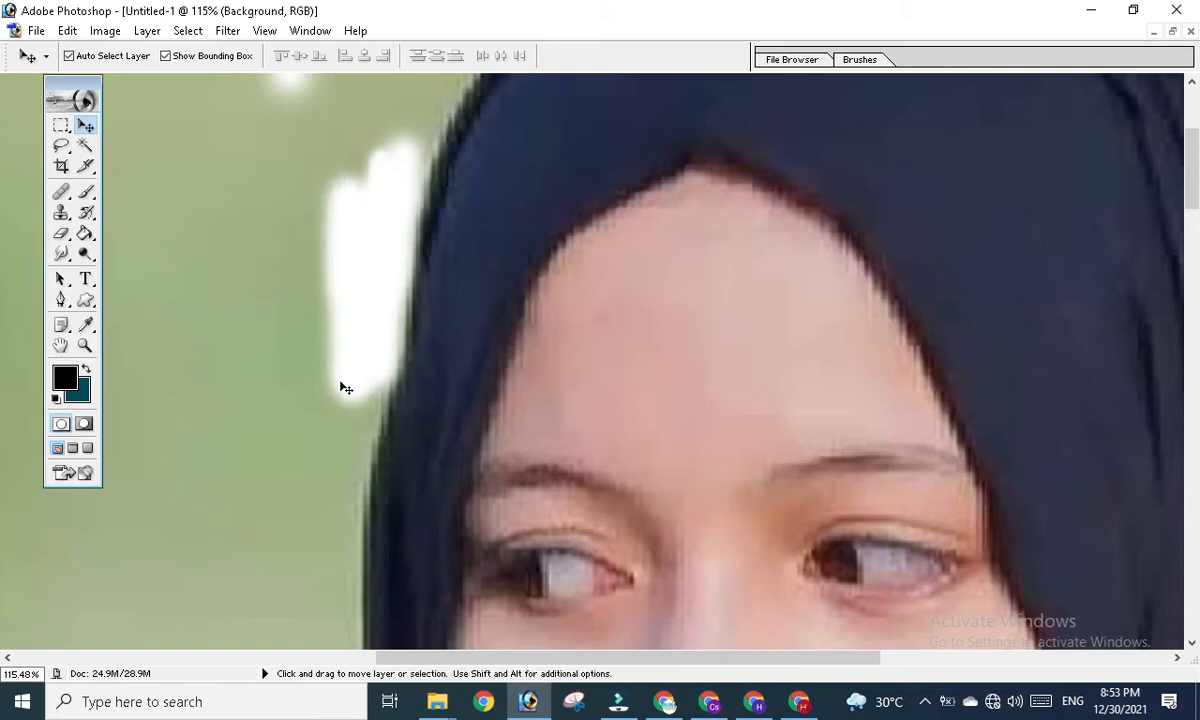
- Try the 175 px Eraser across the cleared patches with the Background layer active, and undo back to Layer 1
{"action": "scroll", "coordinate": [340, 388], "scroll_direction": "down", "scroll_amount": 2}
{"action": "scroll", "coordinate": [349, 385], "scroll_direction": "up", "scroll_amount": 3}
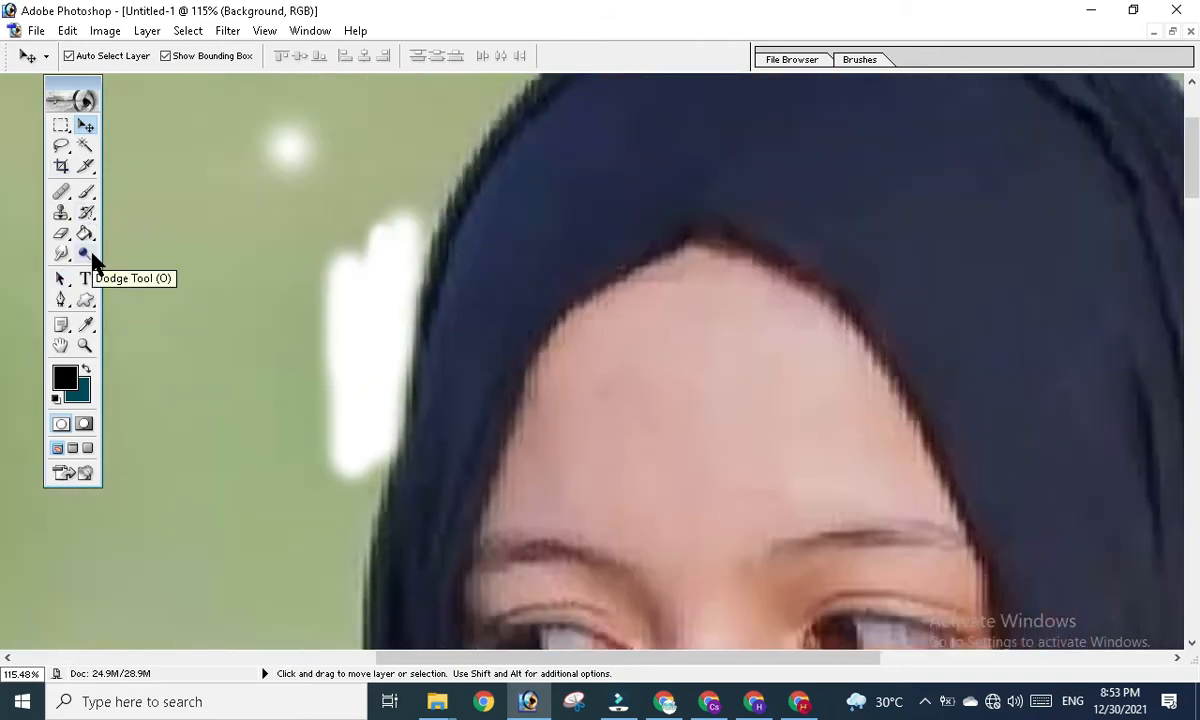
{"action": "mouse_move", "coordinate": [63, 235]}
{"action": "left_mouse_down"}
{"action": "mouse_move", "coordinate": [92, 254]}
{"action": "mouse_move", "coordinate": [118, 233]}
{"action": "left_mouse_up"}
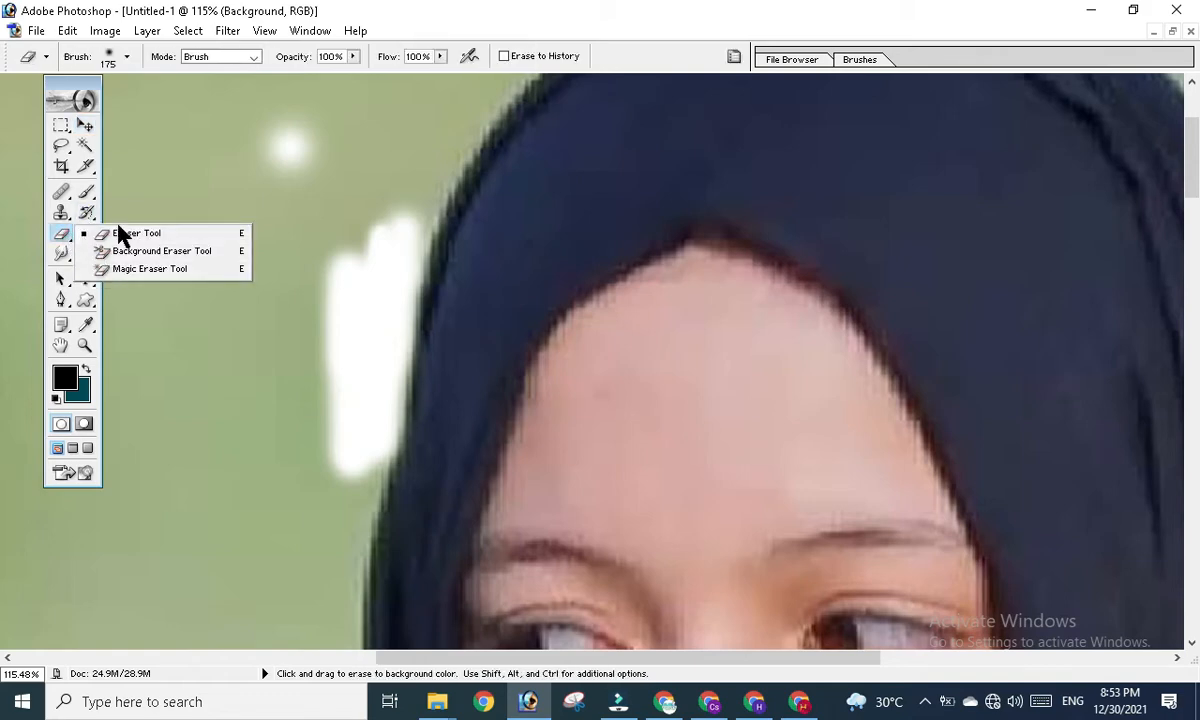
{"action": "left_click", "coordinate": [343, 185]}
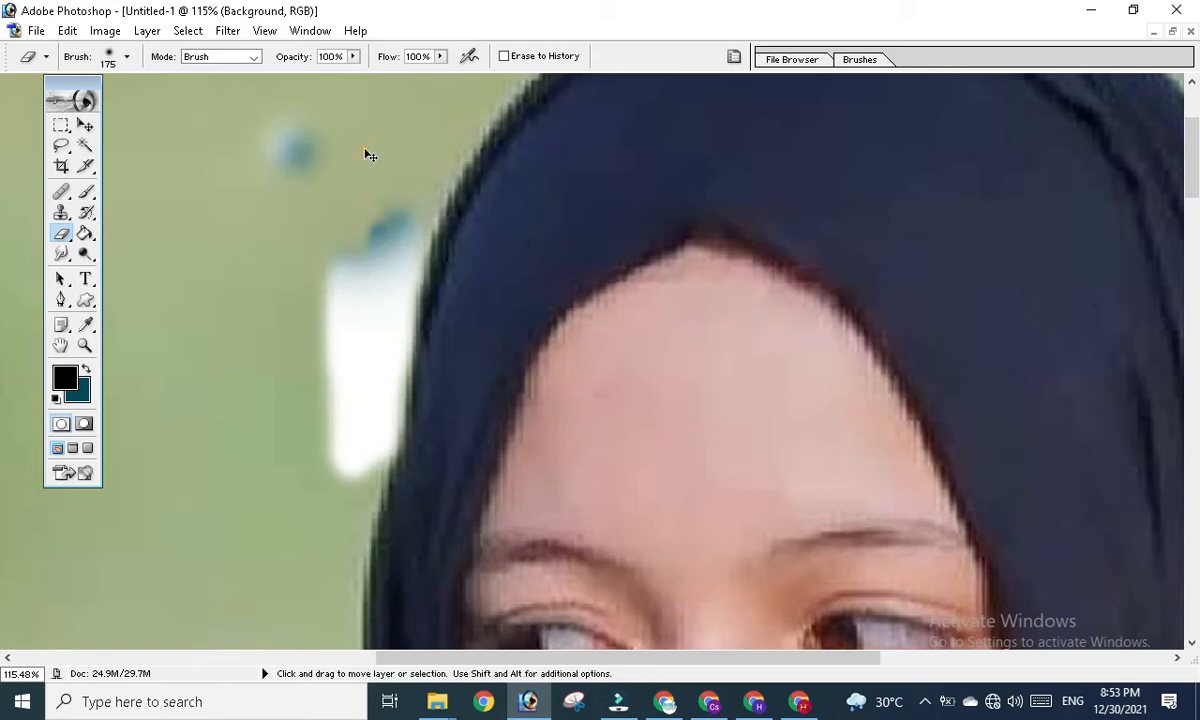
{"action": "key", "text": "ctrl+alt+z"}
{"action": "key", "text": "ctrl+alt+z"}
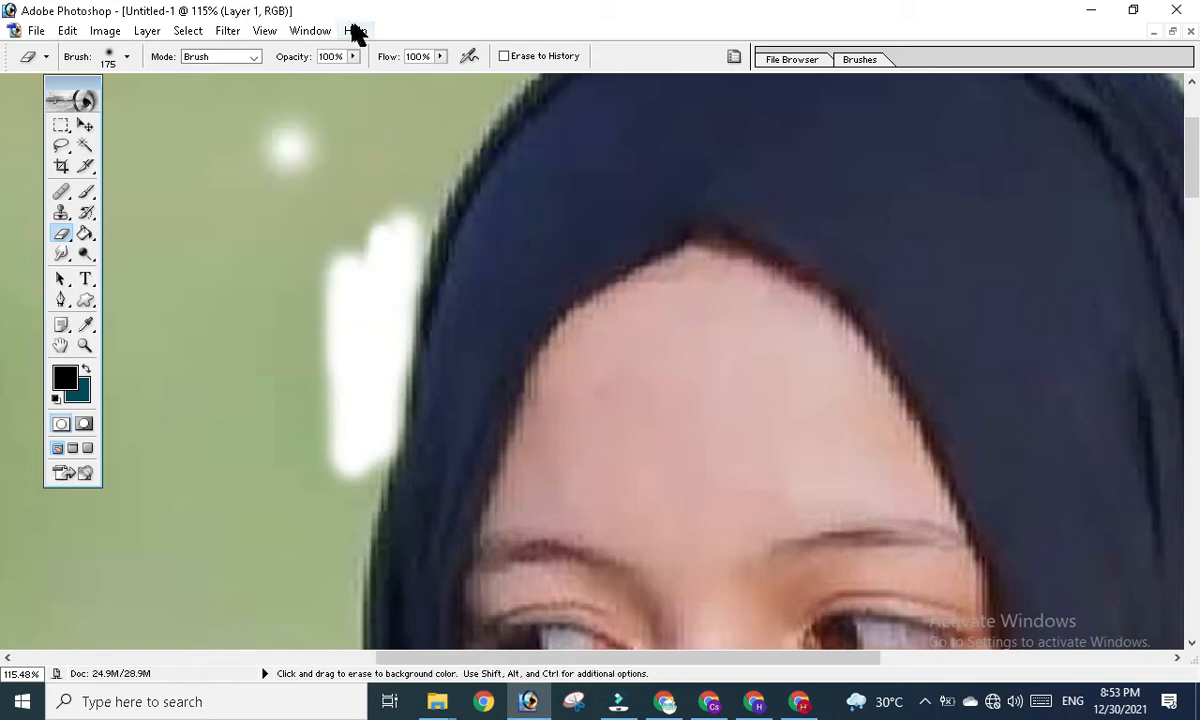
- Show the Layers palette and select the Background layer and Layer 1 in turn
{"action": "left_click", "coordinate": [311, 31]}
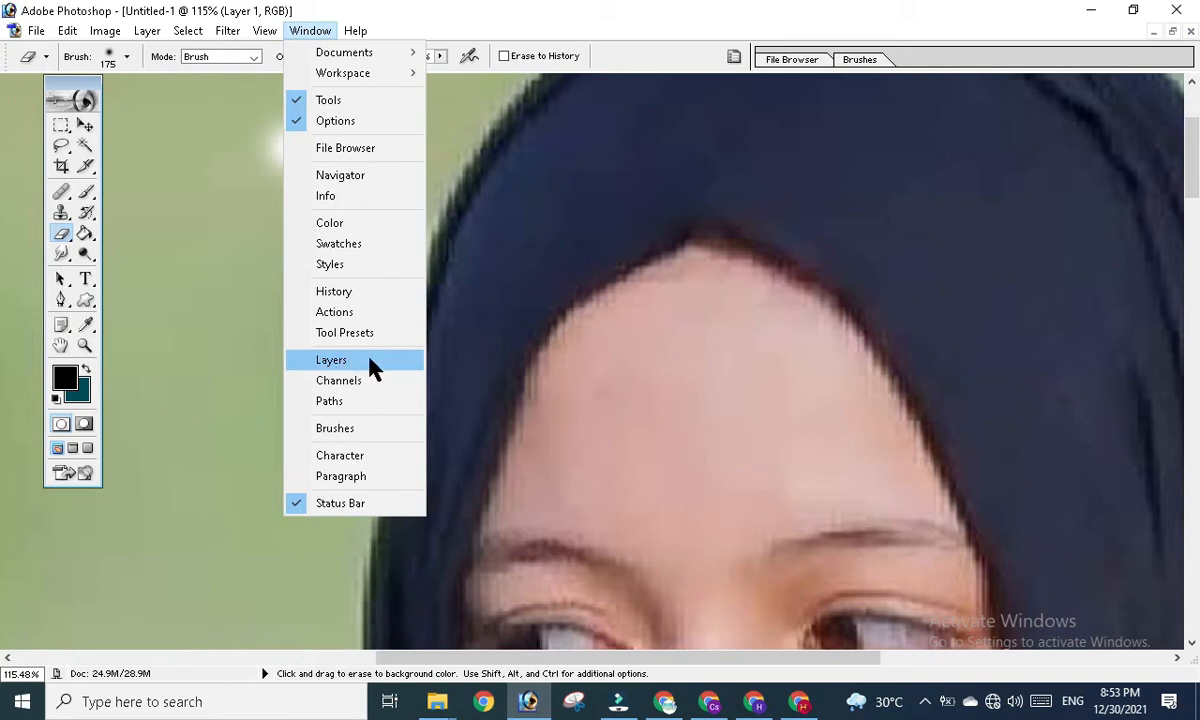
{"action": "left_click", "coordinate": [328, 362]}
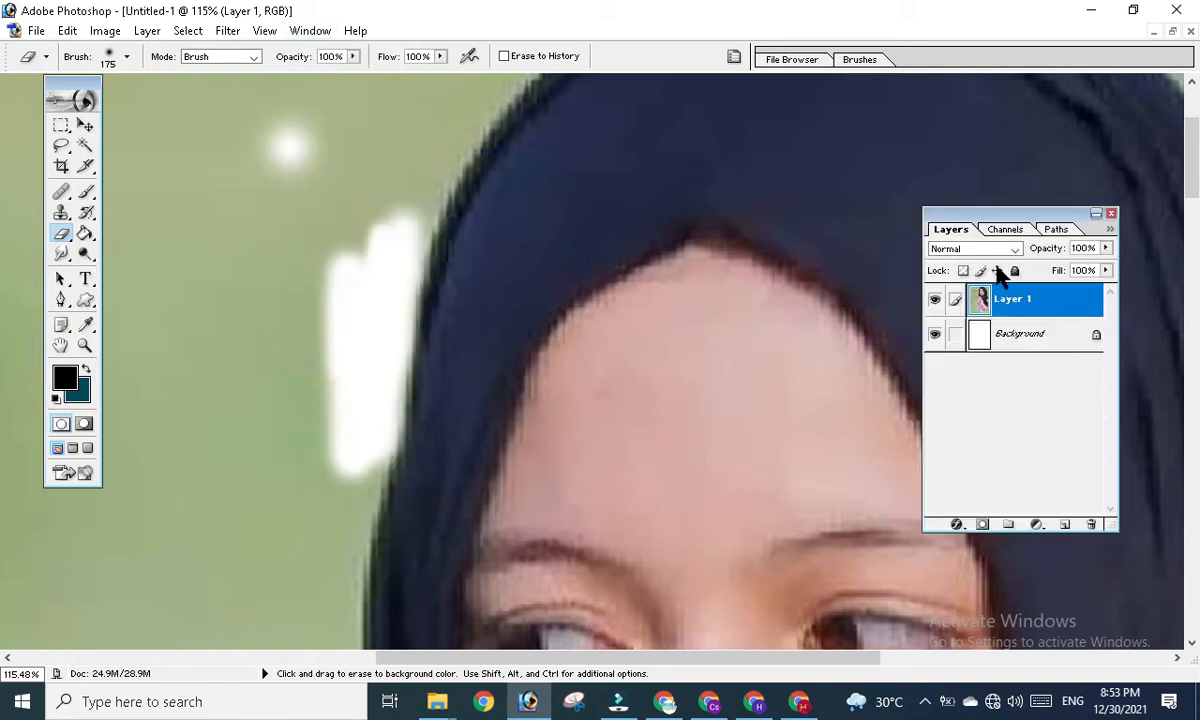
{"action": "left_click", "coordinate": [1020, 338]}
{"action": "left_click", "coordinate": [986, 298]}
{"action": "left_click", "coordinate": [1010, 336]}
{"action": "left_click", "coordinate": [1012, 302]}
- Rename Layer 1 as pHOTO and make it the active layer
{"action": "double_click", "coordinate": [1015, 303]}
{"action": "left_click", "coordinate": [1022, 300]}
{"action": "left_click_drag", "start_coordinate": [1028, 300], "coordinate": [985, 302]}
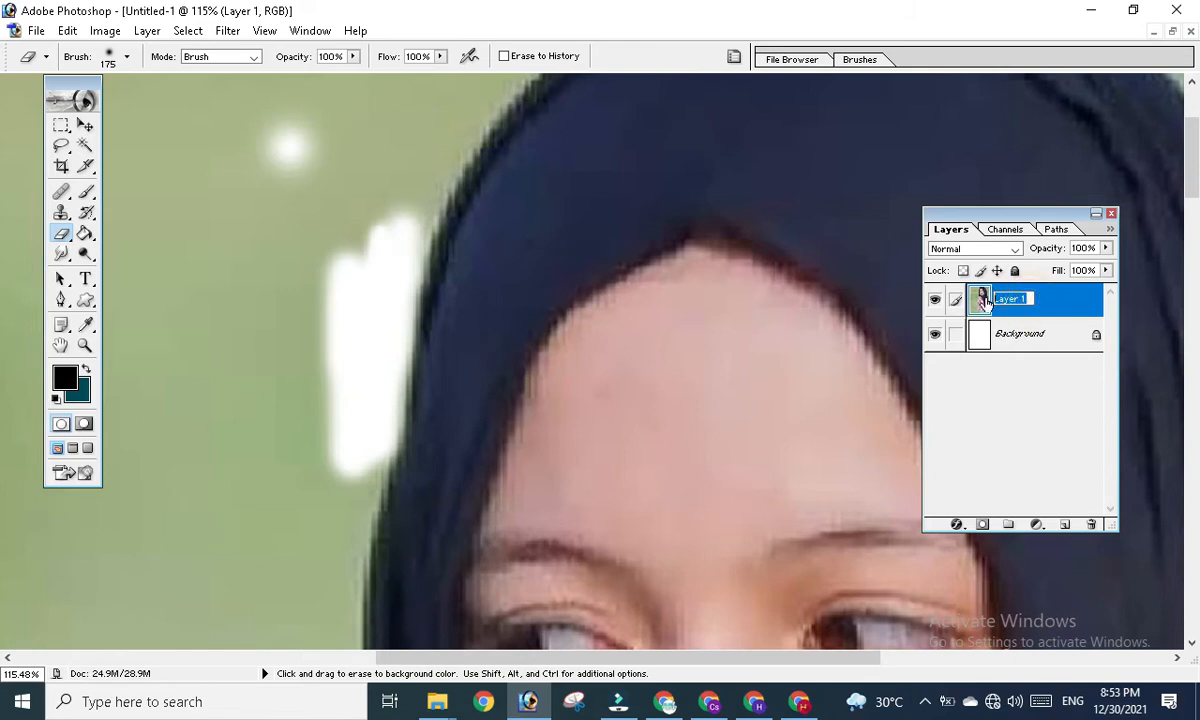
{"action": "type", "text": "pHOTO"}
{"action": "key", "text": "Return"}
{"action": "left_click", "coordinate": [1022, 336]}
{"action": "left_click", "coordinate": [1006, 311]}
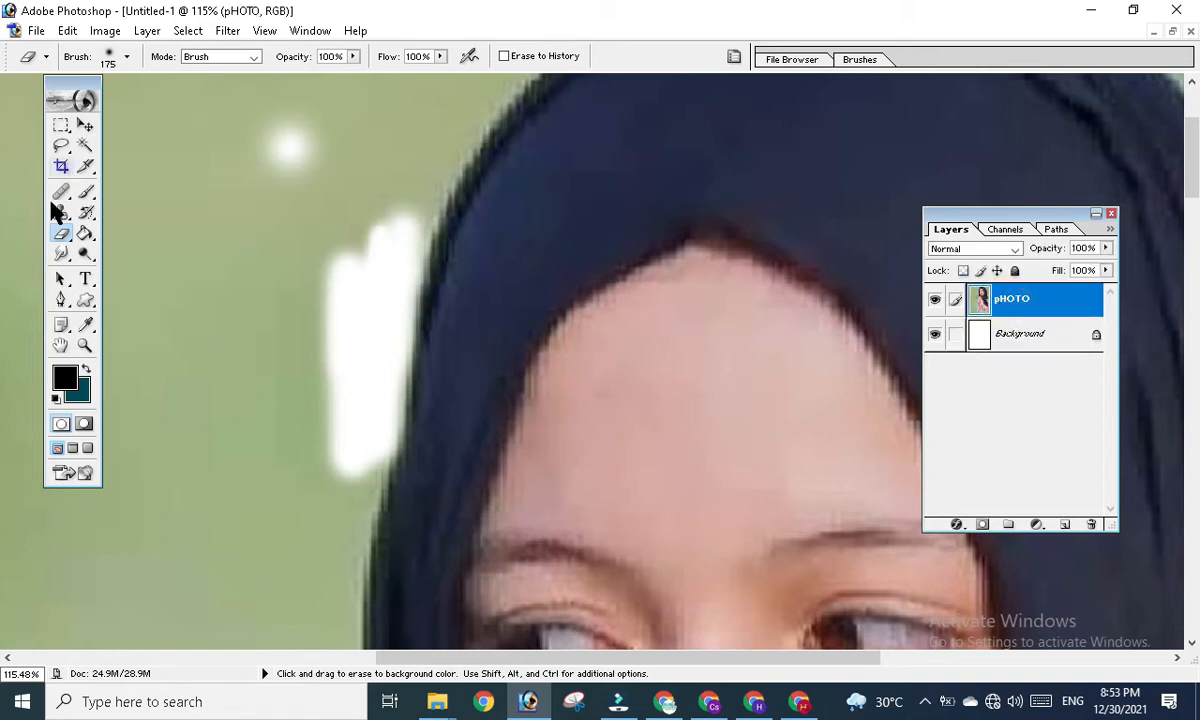
- Erase a wide green patch with the 175 px Eraser, and change to the soft 5 px brush enlarged to 30 px
{"action": "left_click_drag", "start_coordinate": [62, 233], "coordinate": [106, 236]}
{"action": "left_click_drag", "start_coordinate": [260, 206], "coordinate": [322, 260]}
{"action": "right_click", "coordinate": [286, 226]}
{"action": "left_click", "coordinate": [362, 385]}
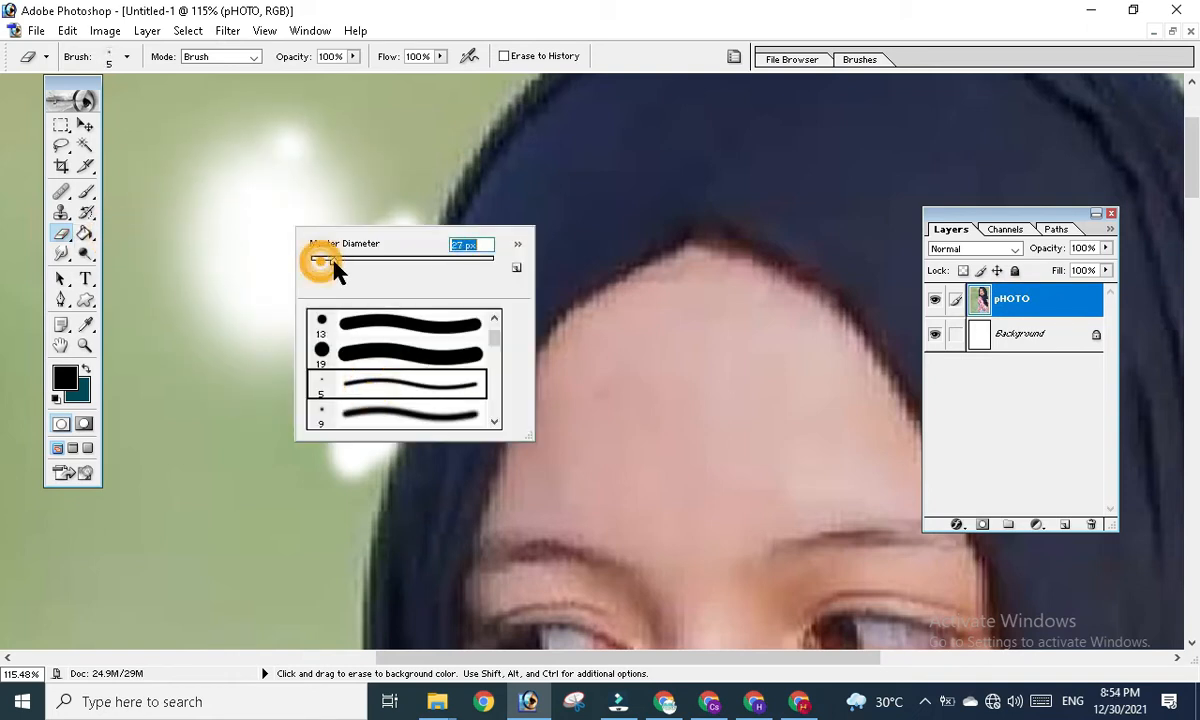
{"action": "key", "text": "Return"}
- Erase a band of green along the headscarf's outer edge from above the forehead down to chin level
{"action": "mouse_move", "coordinate": [385, 150]}
{"action": "left_mouse_down"}
{"action": "mouse_move", "coordinate": [382, 216]}
{"action": "mouse_move", "coordinate": [423, 128]}
{"action": "mouse_move", "coordinate": [435, 147]}
{"action": "mouse_move", "coordinate": [440, 188]}
{"action": "mouse_move", "coordinate": [420, 240]}
{"action": "mouse_move", "coordinate": [475, 101]}
{"action": "mouse_move", "coordinate": [360, 425]}
{"action": "mouse_move", "coordinate": [366, 320]}
{"action": "mouse_move", "coordinate": [395, 221]}
{"action": "mouse_move", "coordinate": [416, 205]}
{"action": "mouse_move", "coordinate": [390, 306]}
{"action": "left_mouse_up"}
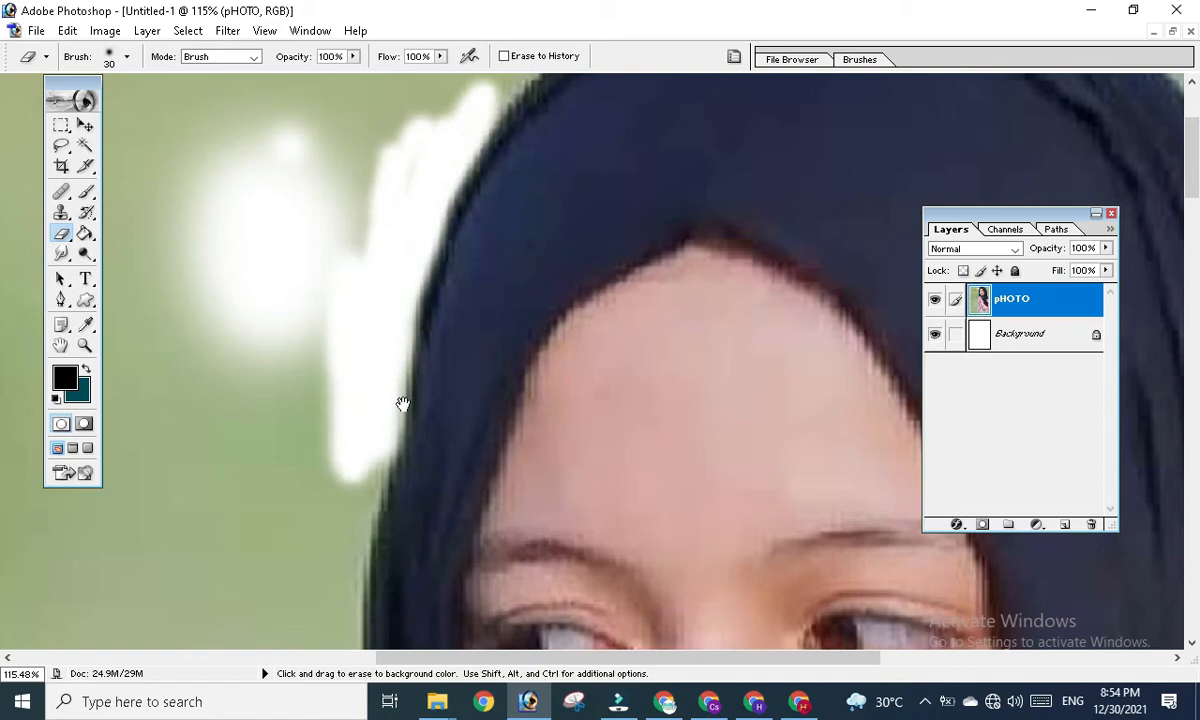
{"action": "mouse_move", "coordinate": [402, 404]}
{"action": "left_mouse_down"}
{"action": "mouse_move", "coordinate": [473, 286]}
{"action": "mouse_move", "coordinate": [433, 440]}
{"action": "mouse_move", "coordinate": [443, 324]}
{"action": "mouse_move", "coordinate": [458, 346]}
{"action": "mouse_move", "coordinate": [424, 580]}
{"action": "mouse_move", "coordinate": [428, 301]}
{"action": "mouse_move", "coordinate": [441, 548]}
{"action": "mouse_move", "coordinate": [390, 262]}
{"action": "mouse_move", "coordinate": [393, 288]}
{"action": "mouse_move", "coordinate": [394, 219]}
{"action": "mouse_move", "coordinate": [413, 386]}
{"action": "mouse_move", "coordinate": [443, 497]}
{"action": "mouse_move", "coordinate": [405, 207]}
{"action": "mouse_move", "coordinate": [418, 375]}
{"action": "mouse_move", "coordinate": [474, 523]}
{"action": "mouse_move", "coordinate": [395, 291]}
{"action": "left_mouse_up"}
{"action": "key", "text": "space"}
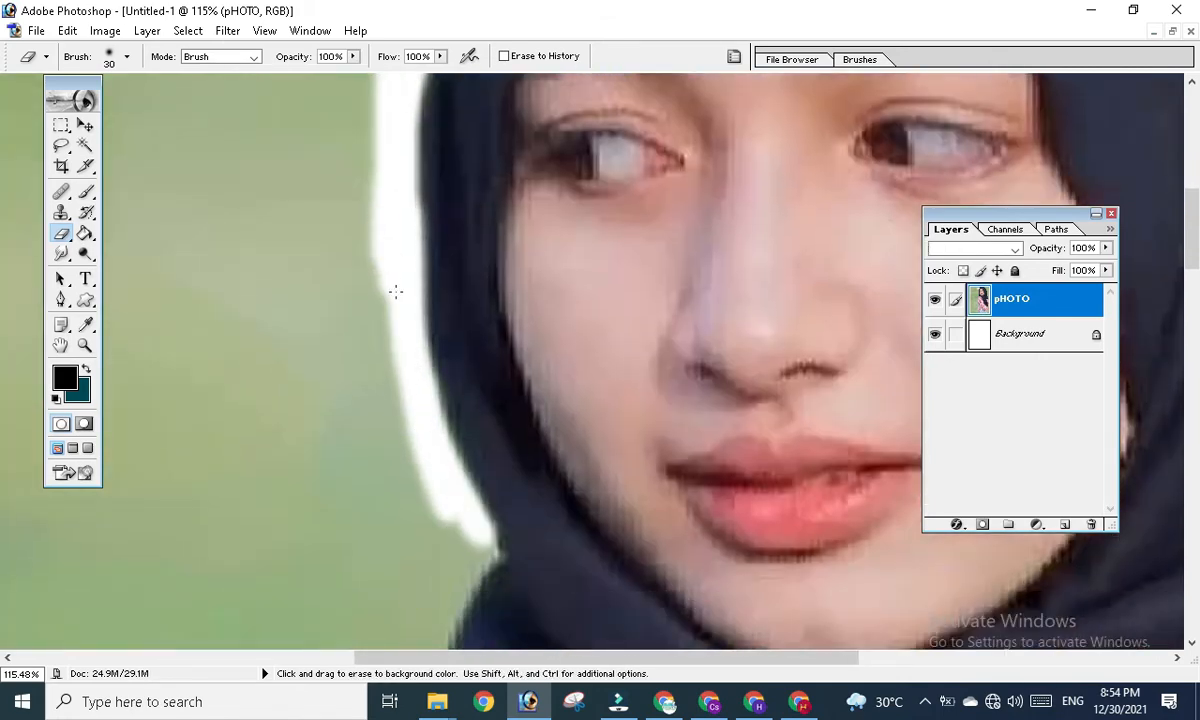
{"action": "scroll", "coordinate": [405, 380], "scroll_direction": "down", "scroll_amount": 3}
{"action": "mouse_move", "coordinate": [420, 469]}
{"action": "left_mouse_down"}
{"action": "mouse_move", "coordinate": [461, 362]}
{"action": "mouse_move", "coordinate": [420, 260]}
{"action": "mouse_move", "coordinate": [427, 244]}
{"action": "mouse_move", "coordinate": [471, 346]}
{"action": "left_mouse_up"}
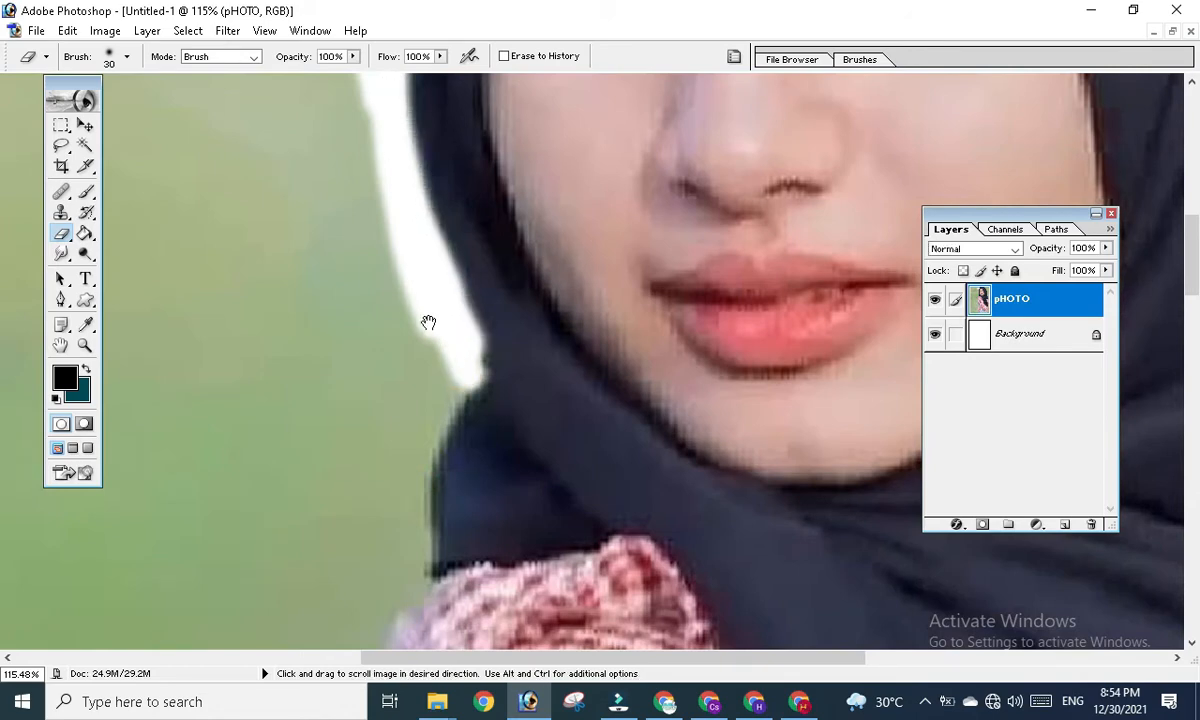
- Erase the green along the headscarf's lower folds and the top of the checked shoulder
{"action": "scroll", "coordinate": [428, 322], "scroll_direction": "down", "scroll_amount": 3}
{"action": "mouse_move", "coordinate": [457, 280]}
{"action": "left_mouse_down"}
{"action": "mouse_move", "coordinate": [426, 381]}
{"action": "mouse_move", "coordinate": [425, 434]}
{"action": "mouse_move", "coordinate": [415, 410]}
{"action": "mouse_move", "coordinate": [460, 289]}
{"action": "left_mouse_up"}
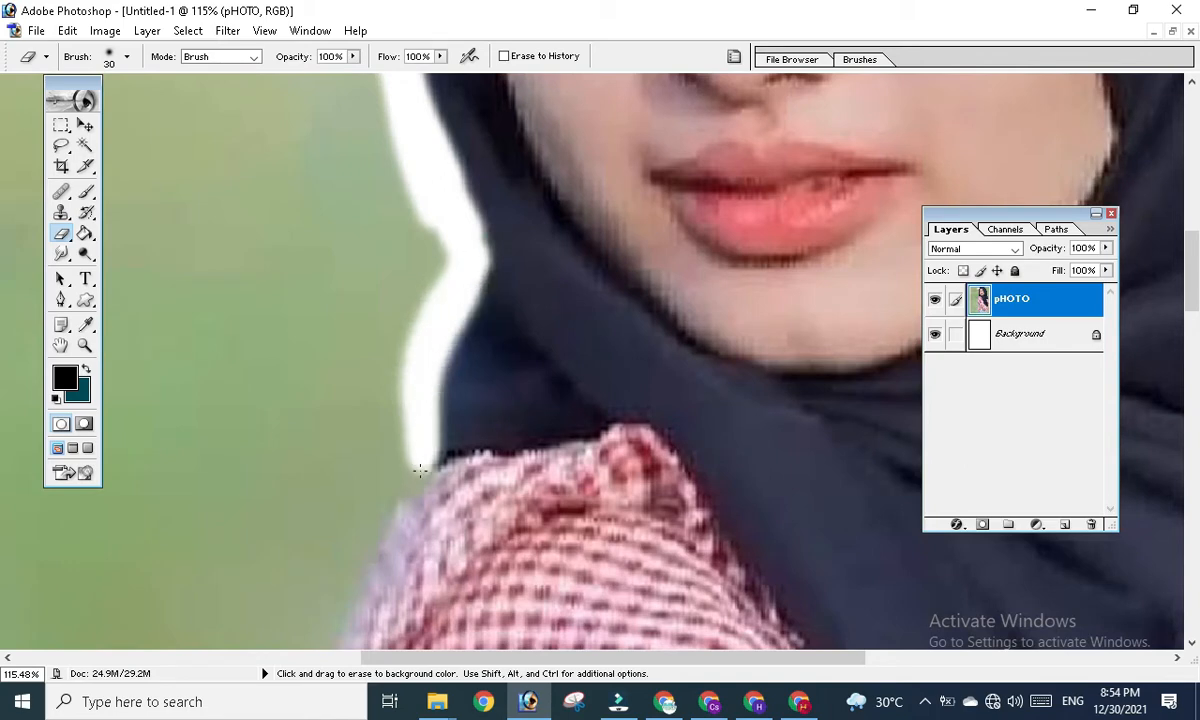
{"action": "scroll", "coordinate": [420, 470], "scroll_direction": "down", "scroll_amount": 5}
{"action": "mouse_move", "coordinate": [445, 248]}
{"action": "left_mouse_down"}
{"action": "mouse_move", "coordinate": [293, 543]}
{"action": "mouse_move", "coordinate": [437, 319]}
{"action": "left_mouse_up"}
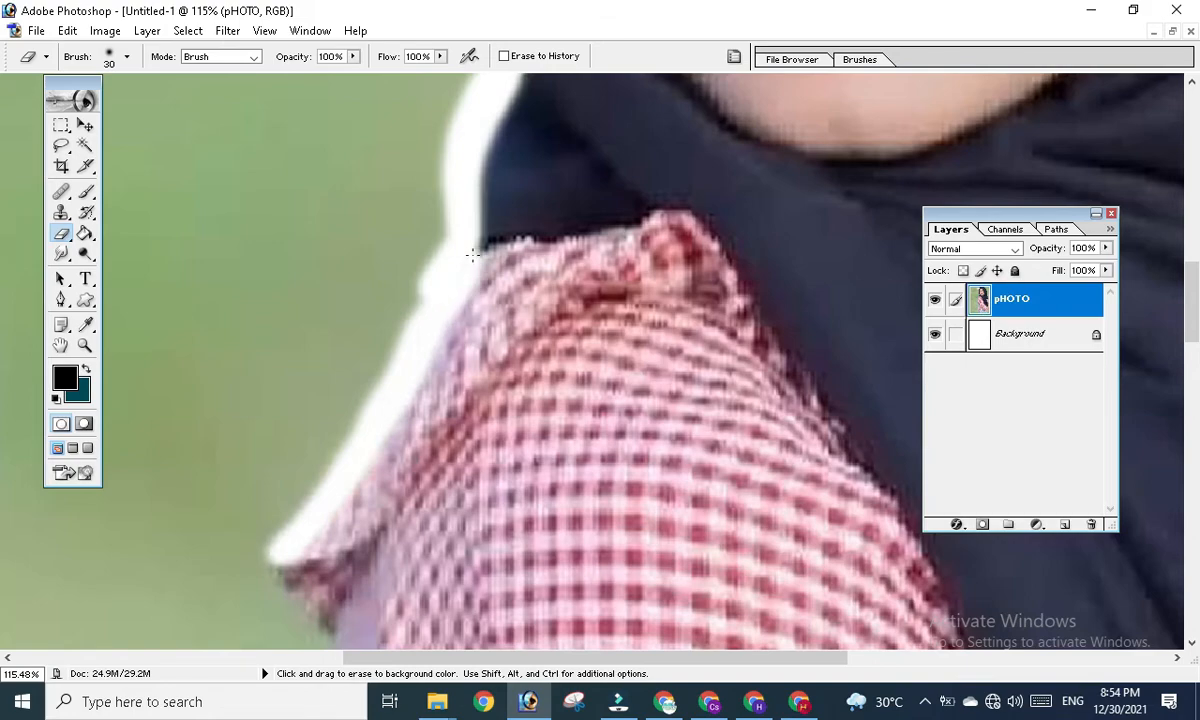
- Erase the green along the checked shirt's outer edge from the shoulder flap down the upper sleeve
{"action": "scroll", "coordinate": [420, 320], "scroll_direction": "down", "scroll_amount": 3}
{"action": "left_click", "coordinate": [393, 375]}
{"action": "mouse_move", "coordinate": [330, 418]}
{"action": "left_mouse_down"}
{"action": "mouse_move", "coordinate": [352, 490]}
{"action": "mouse_move", "coordinate": [305, 415]}
{"action": "left_mouse_up"}
{"action": "scroll", "coordinate": [340, 400], "scroll_direction": "down", "scroll_amount": 3}
{"action": "mouse_move", "coordinate": [370, 385]}
{"action": "left_mouse_down"}
{"action": "mouse_move", "coordinate": [380, 335]}
{"action": "mouse_move", "coordinate": [346, 552]}
{"action": "mouse_move", "coordinate": [356, 316]}
{"action": "mouse_move", "coordinate": [344, 413]}
{"action": "mouse_move", "coordinate": [380, 204]}
{"action": "mouse_move", "coordinate": [379, 117]}
{"action": "mouse_move", "coordinate": [365, 313]}
{"action": "mouse_move", "coordinate": [371, 110]}
{"action": "mouse_move", "coordinate": [367, 538]}
{"action": "mouse_move", "coordinate": [345, 442]}
{"action": "mouse_move", "coordinate": [347, 116]}
{"action": "left_mouse_up"}
{"action": "mouse_move", "coordinate": [348, 542]}
{"action": "left_mouse_down"}
{"action": "mouse_move", "coordinate": [348, 362]}
{"action": "mouse_move", "coordinate": [413, 544]}
{"action": "mouse_move", "coordinate": [334, 381]}
{"action": "left_mouse_up"}
{"action": "left_click_drag", "start_coordinate": [405, 540], "coordinate": [352, 337]}
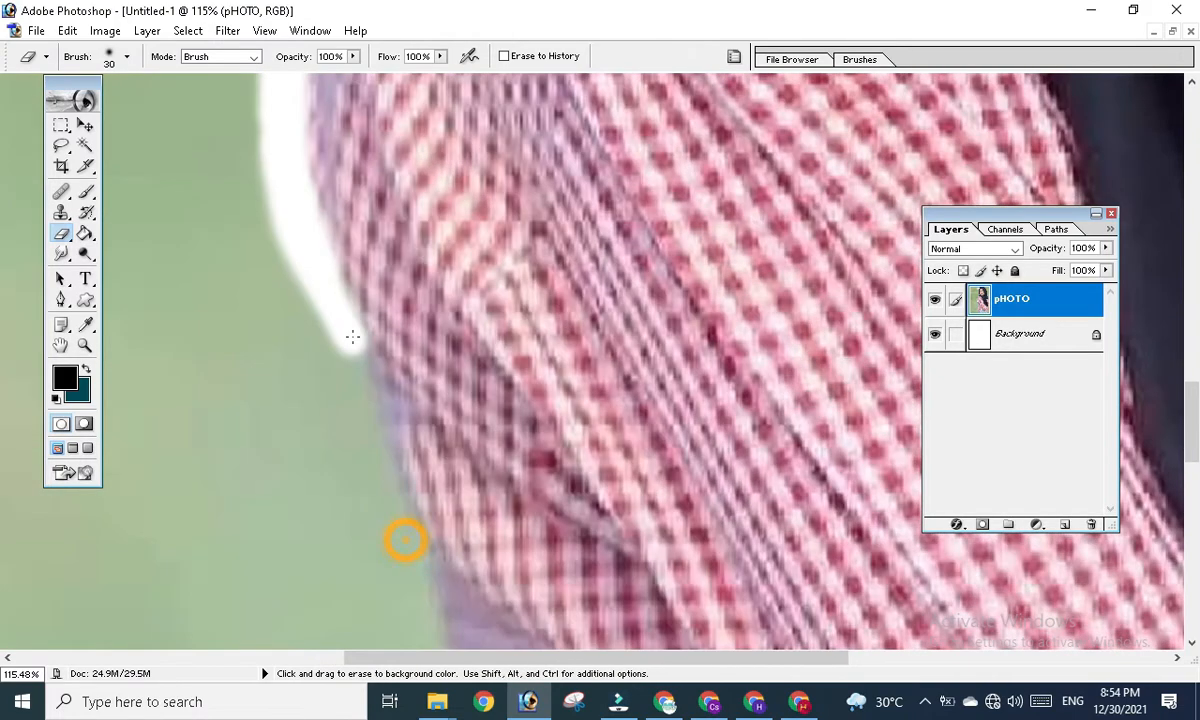
- Erase the green along the back of the lower checked sleeve down to the purple-shaded fabric below the elbow folds
{"action": "mouse_move", "coordinate": [399, 397]}
{"action": "left_mouse_down"}
{"action": "mouse_move", "coordinate": [371, 347]}
{"action": "mouse_move", "coordinate": [337, 356]}
{"action": "mouse_move", "coordinate": [330, 276]}
{"action": "mouse_move", "coordinate": [297, 211]}
{"action": "mouse_move", "coordinate": [392, 520]}
{"action": "mouse_move", "coordinate": [263, 201]}
{"action": "left_mouse_up"}
{"action": "mouse_move", "coordinate": [362, 383]}
{"action": "left_mouse_down"}
{"action": "mouse_move", "coordinate": [332, 233]}
{"action": "mouse_move", "coordinate": [362, 277]}
{"action": "mouse_move", "coordinate": [343, 391]}
{"action": "mouse_move", "coordinate": [330, 351]}
{"action": "mouse_move", "coordinate": [359, 242]}
{"action": "mouse_move", "coordinate": [380, 356]}
{"action": "left_mouse_up"}
{"action": "left_click_drag", "start_coordinate": [396, 263], "coordinate": [380, 344]}
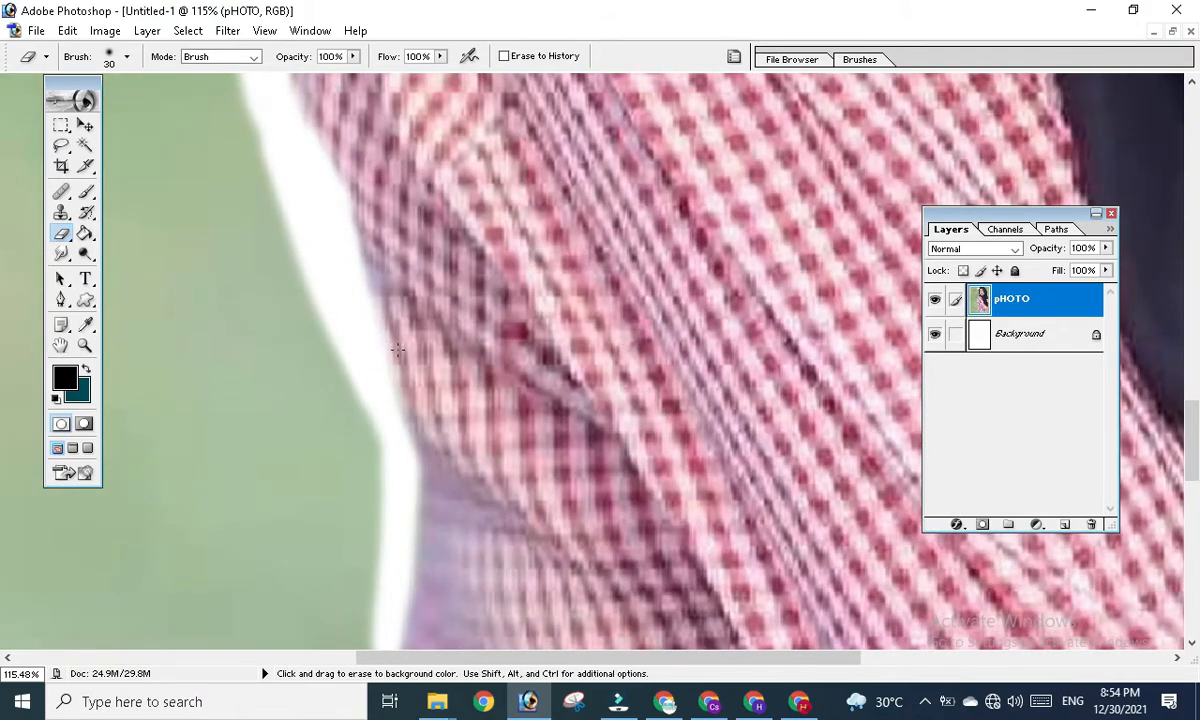
{"action": "key", "text": "space"}
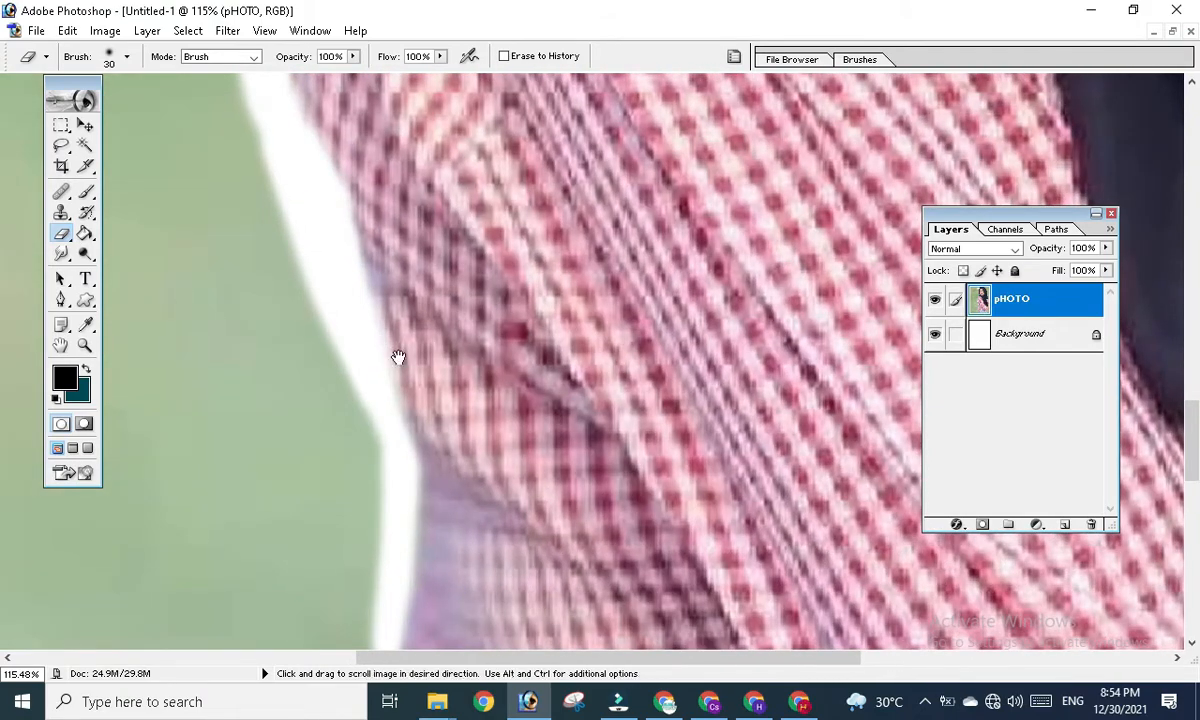
{"action": "mouse_move", "coordinate": [398, 357]}
{"action": "left_mouse_down"}
{"action": "mouse_move", "coordinate": [396, 396]}
{"action": "mouse_move", "coordinate": [383, 246]}
{"action": "mouse_move", "coordinate": [479, 496]}
{"action": "mouse_move", "coordinate": [177, 380]}
{"action": "mouse_move", "coordinate": [501, 327]}
{"action": "mouse_move", "coordinate": [421, 415]}
{"action": "mouse_move", "coordinate": [396, 313]}
{"action": "mouse_move", "coordinate": [407, 343]}
{"action": "mouse_move", "coordinate": [316, 330]}
{"action": "mouse_move", "coordinate": [412, 316]}
{"action": "mouse_move", "coordinate": [375, 594]}
{"action": "mouse_move", "coordinate": [417, 481]}
{"action": "mouse_move", "coordinate": [402, 287]}
{"action": "mouse_move", "coordinate": [354, 549]}
{"action": "mouse_move", "coordinate": [396, 371]}
{"action": "left_mouse_up"}
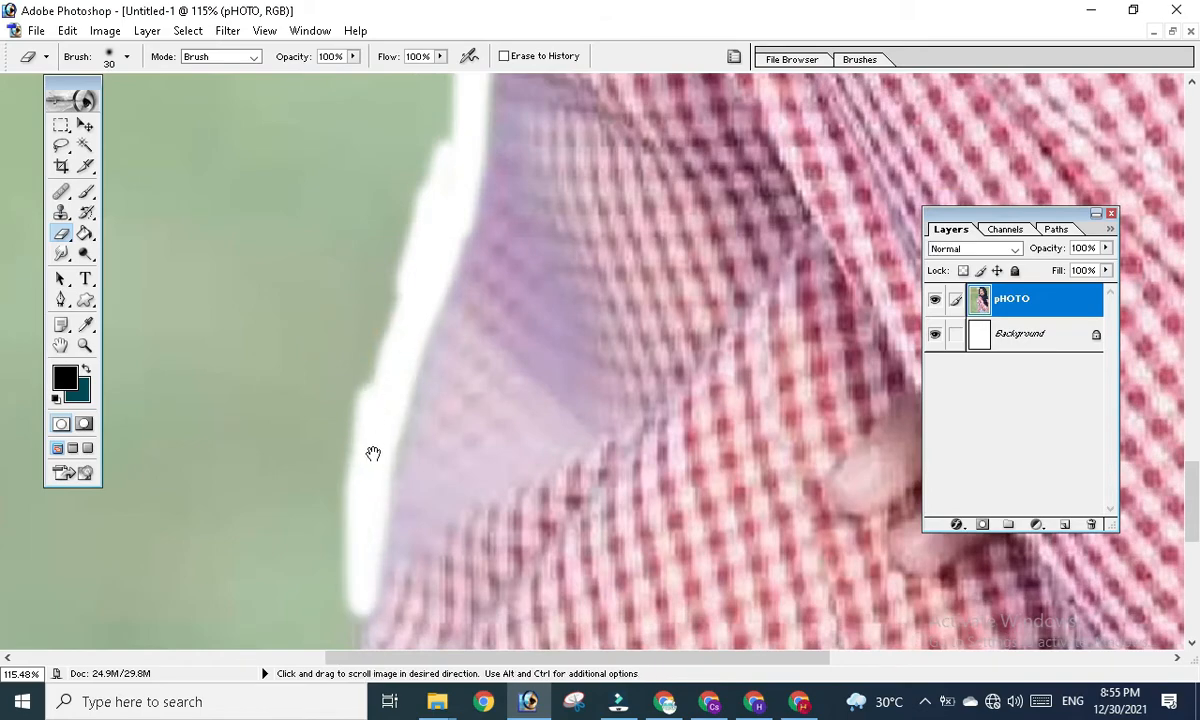
- Erase the green along the shirt's lower back, past its hem and down the jeans beside the back pocket
{"action": "left_click_drag", "start_coordinate": [373, 454], "coordinate": [370, 244]}
{"action": "mouse_move", "coordinate": [367, 380]}
{"action": "left_mouse_down"}
{"action": "mouse_move", "coordinate": [340, 434]}
{"action": "mouse_move", "coordinate": [343, 397]}
{"action": "mouse_move", "coordinate": [320, 390]}
{"action": "left_mouse_up"}
{"action": "mouse_move", "coordinate": [331, 390]}
{"action": "left_mouse_down"}
{"action": "mouse_move", "coordinate": [331, 237]}
{"action": "mouse_move", "coordinate": [348, 303]}
{"action": "mouse_move", "coordinate": [335, 268]}
{"action": "mouse_move", "coordinate": [442, 477]}
{"action": "mouse_move", "coordinate": [383, 391]}
{"action": "left_mouse_up"}
{"action": "mouse_move", "coordinate": [455, 526]}
{"action": "left_mouse_down"}
{"action": "mouse_move", "coordinate": [445, 340]}
{"action": "mouse_move", "coordinate": [394, 477]}
{"action": "mouse_move", "coordinate": [445, 390]}
{"action": "mouse_move", "coordinate": [372, 530]}
{"action": "mouse_move", "coordinate": [415, 405]}
{"action": "mouse_move", "coordinate": [415, 343]}
{"action": "mouse_move", "coordinate": [513, 367]}
{"action": "left_mouse_up"}
{"action": "mouse_move", "coordinate": [460, 591]}
{"action": "left_mouse_down"}
{"action": "mouse_move", "coordinate": [478, 534]}
{"action": "mouse_move", "coordinate": [460, 515]}
{"action": "mouse_move", "coordinate": [467, 575]}
{"action": "mouse_move", "coordinate": [512, 384]}
{"action": "mouse_move", "coordinate": [478, 451]}
{"action": "left_mouse_up"}
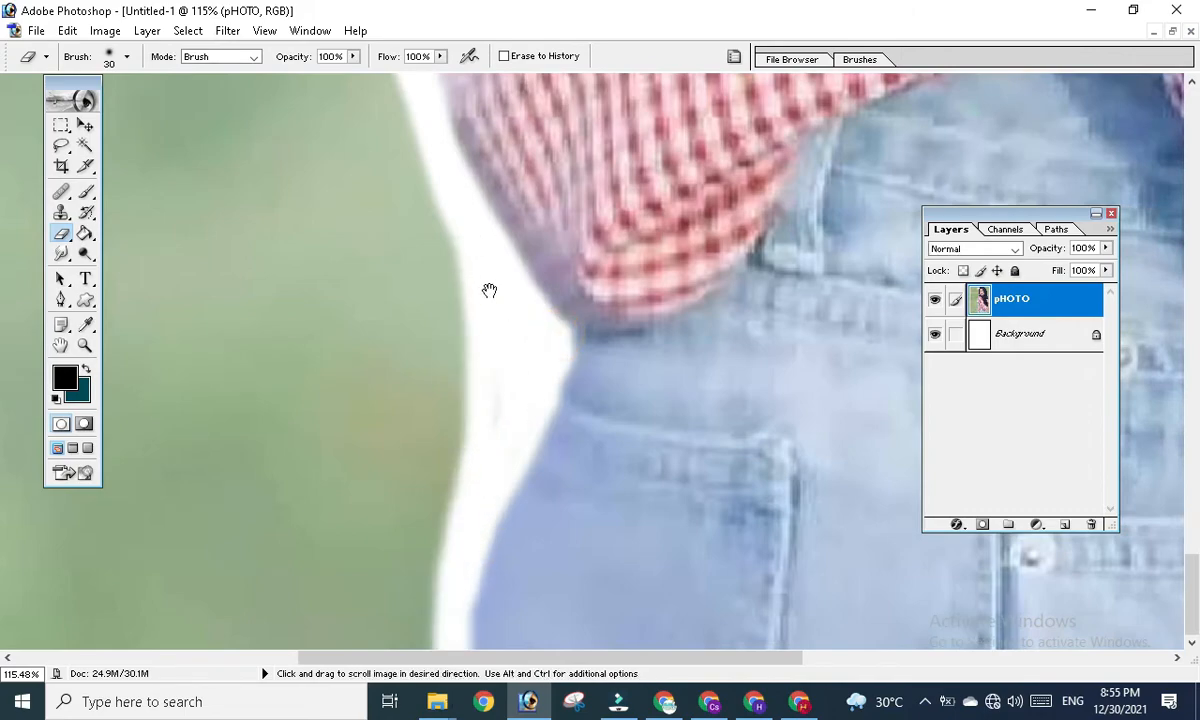
- Move the Layers palette off the subject's front edge and erase the background around the shirt's front corner and down the jeans
{"action": "mouse_move", "coordinate": [490, 287]}
{"action": "left_mouse_down"}
{"action": "mouse_move", "coordinate": [755, 343]}
{"action": "mouse_move", "coordinate": [648, 268]}
{"action": "mouse_move", "coordinate": [650, 360]}
{"action": "mouse_move", "coordinate": [610, 176]}
{"action": "left_mouse_up"}
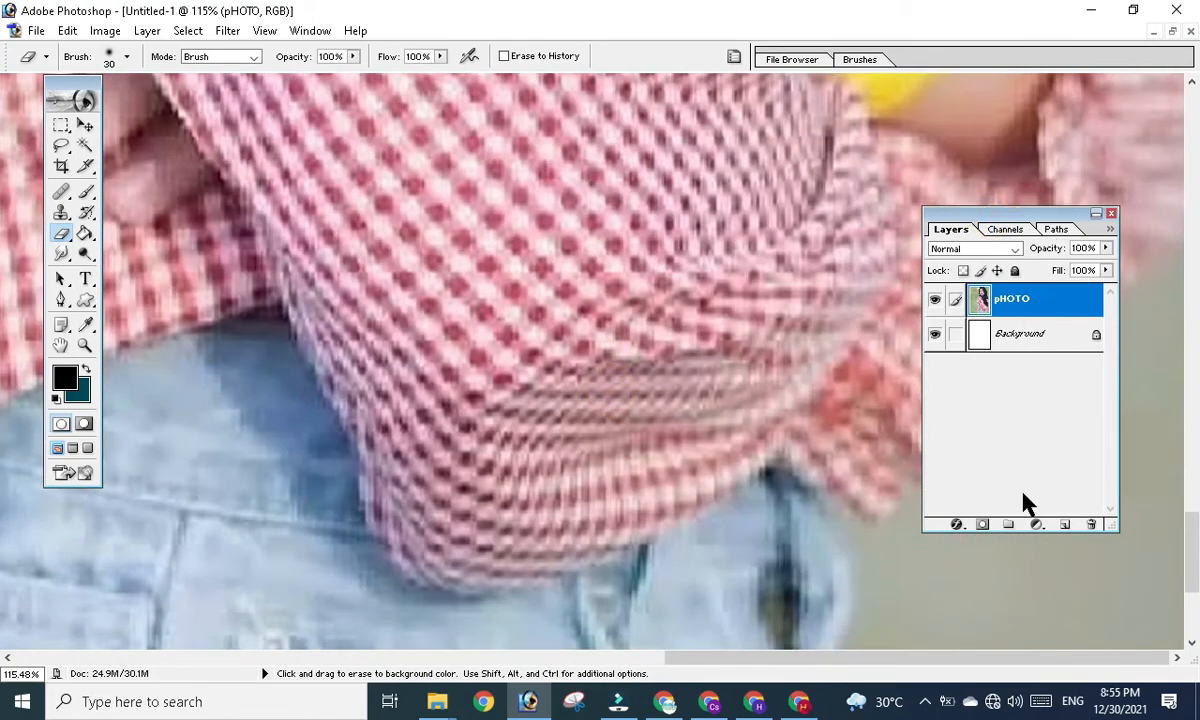
{"action": "left_click_drag", "start_coordinate": [1000, 213], "coordinate": [1032, 551]}
{"action": "mouse_move", "coordinate": [991, 445]}
{"action": "left_mouse_down"}
{"action": "mouse_move", "coordinate": [1040, 208]}
{"action": "mouse_move", "coordinate": [1033, 183]}
{"action": "mouse_move", "coordinate": [1003, 263]}
{"action": "mouse_move", "coordinate": [1027, 180]}
{"action": "mouse_move", "coordinate": [1091, 155]}
{"action": "left_mouse_up"}
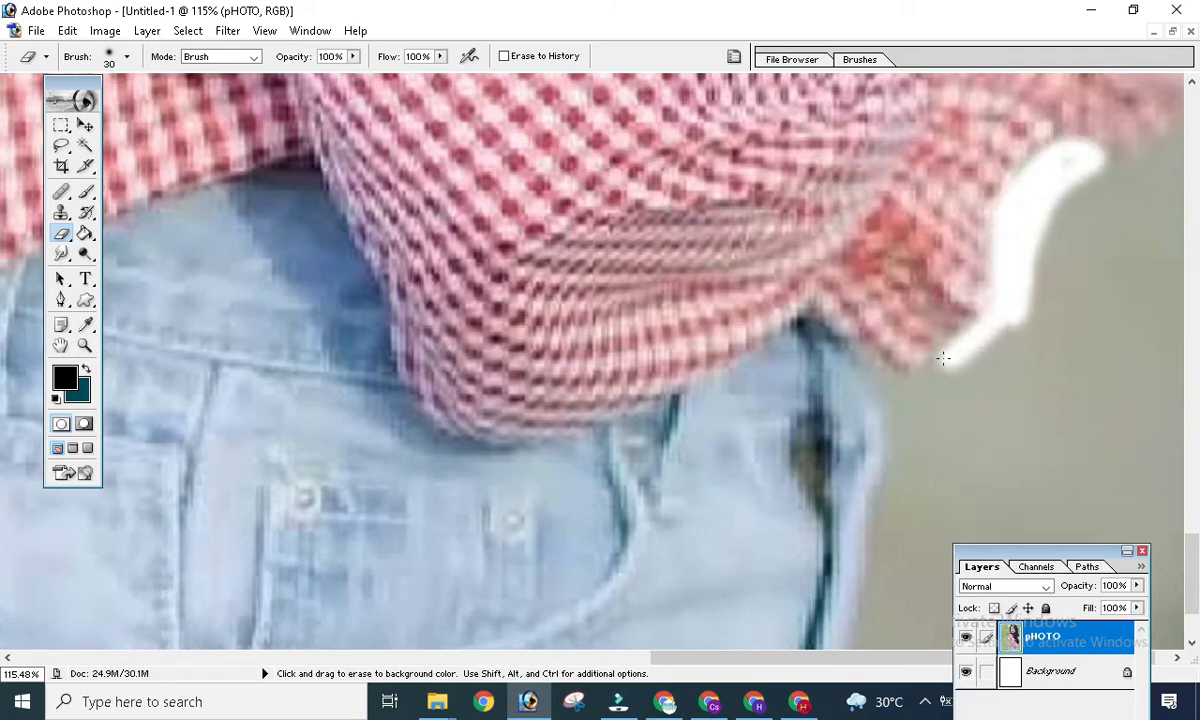
{"action": "mouse_move", "coordinate": [907, 384]}
{"action": "left_mouse_down"}
{"action": "mouse_move", "coordinate": [865, 552]}
{"action": "mouse_move", "coordinate": [907, 374]}
{"action": "left_mouse_up"}
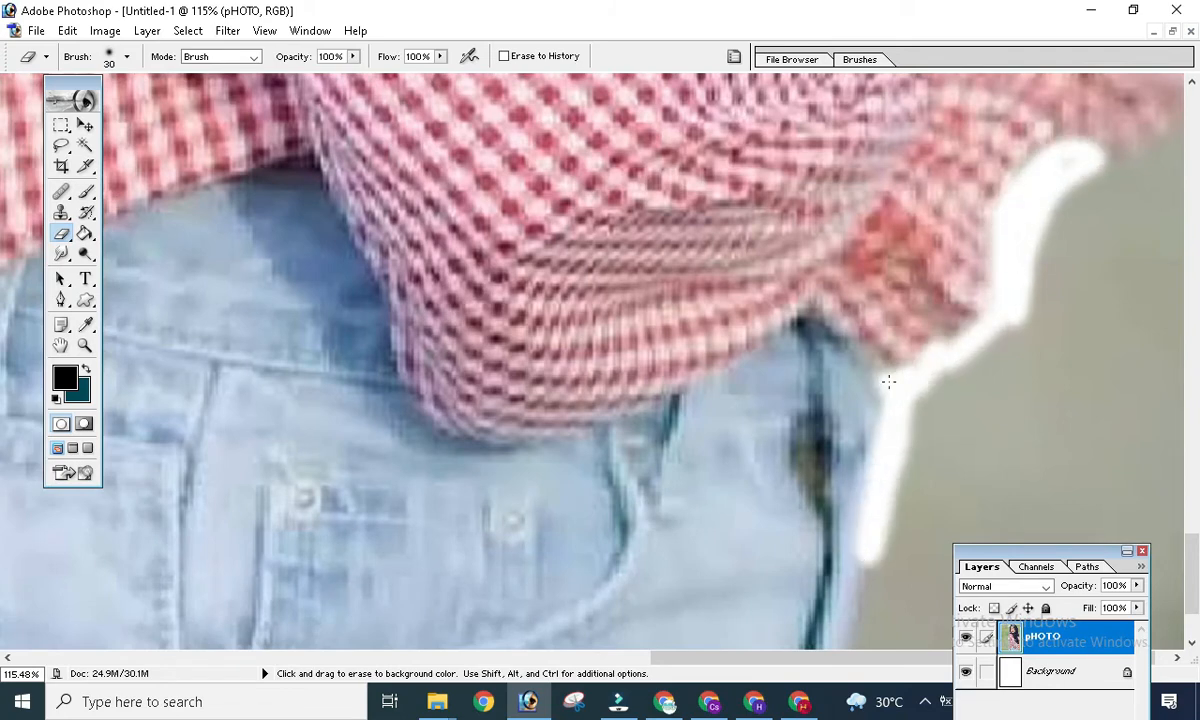
{"action": "mouse_move", "coordinate": [973, 333]}
{"action": "left_mouse_down"}
{"action": "mouse_move", "coordinate": [906, 406]}
{"action": "mouse_move", "coordinate": [884, 394]}
{"action": "mouse_move", "coordinate": [863, 544]}
{"action": "mouse_move", "coordinate": [877, 389]}
{"action": "mouse_move", "coordinate": [852, 621]}
{"action": "mouse_move", "coordinate": [873, 410]}
{"action": "mouse_move", "coordinate": [871, 642]}
{"action": "mouse_move", "coordinate": [852, 636]}
{"action": "left_mouse_up"}
{"action": "scroll", "coordinate": [884, 458], "scroll_direction": "down", "scroll_amount": 3}
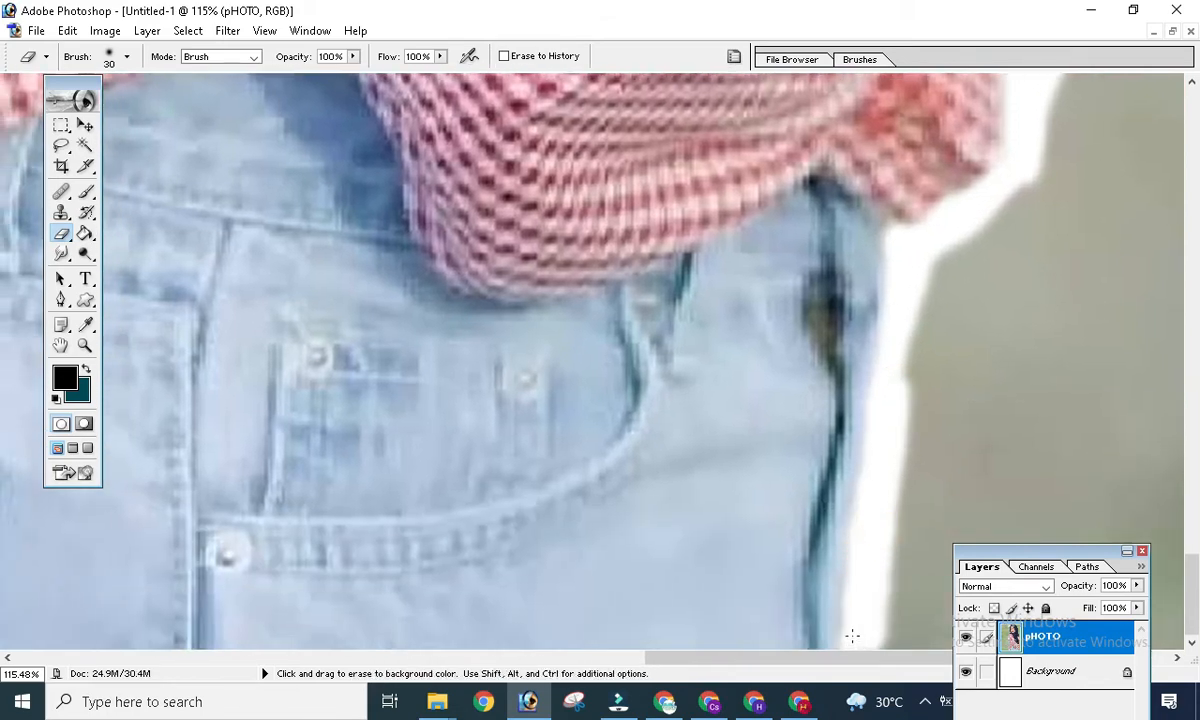
- Widen the erased band beside the front of the jeans and erase the background beneath the forearm sleeve to the photo's edge
{"action": "left_click_drag", "start_coordinate": [896, 410], "coordinate": [930, 283]}
{"action": "scroll", "coordinate": [852, 359], "scroll_direction": "up", "scroll_amount": 5}
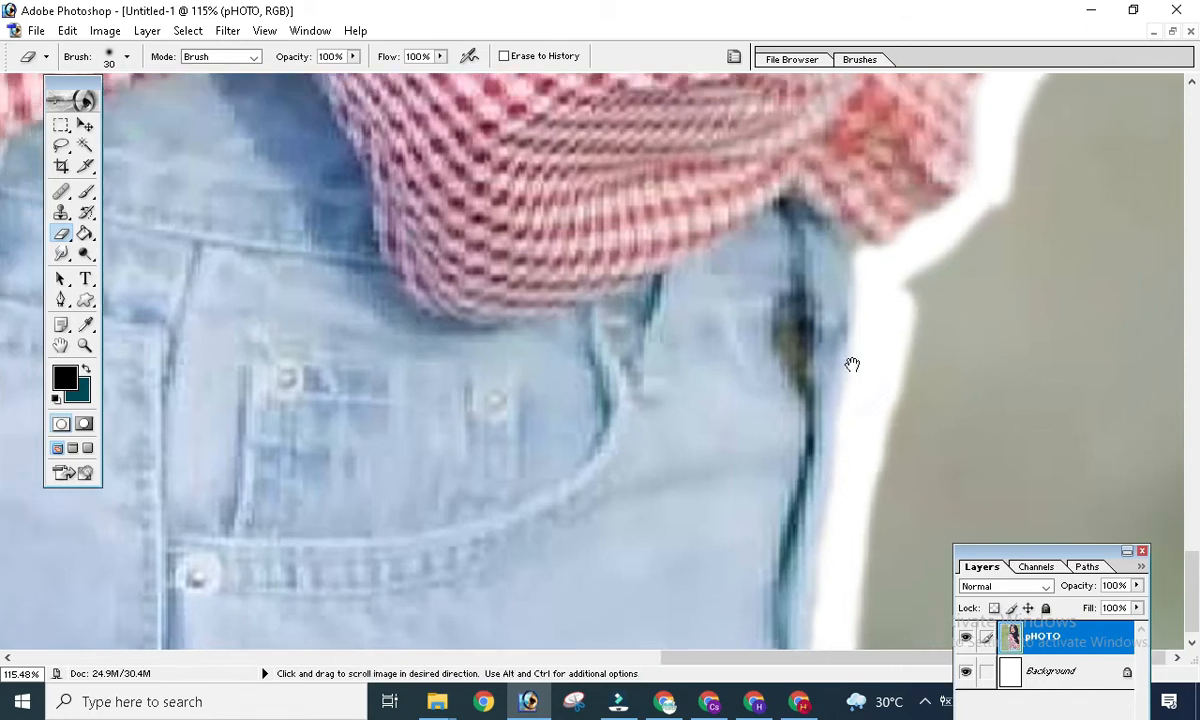
{"action": "mouse_move", "coordinate": [881, 485]}
{"action": "left_mouse_down"}
{"action": "mouse_move", "coordinate": [953, 411]}
{"action": "mouse_move", "coordinate": [1066, 223]}
{"action": "mouse_move", "coordinate": [1148, 224]}
{"action": "mouse_move", "coordinate": [1190, 203]}
{"action": "left_mouse_up"}
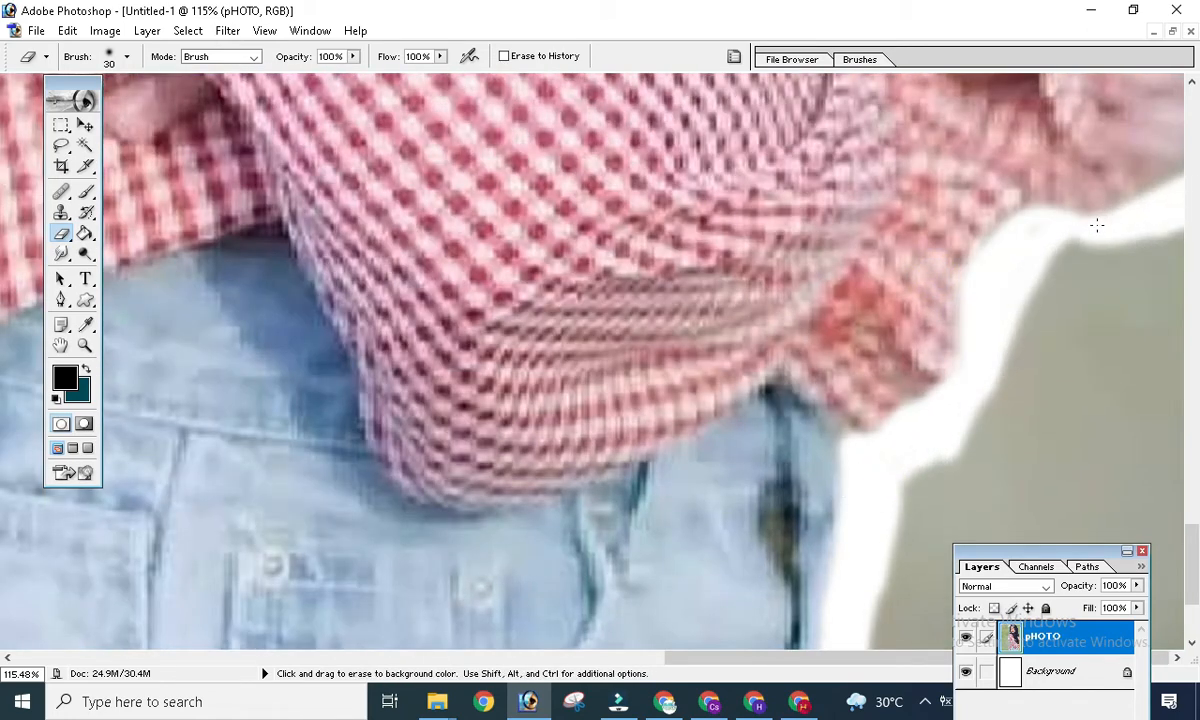
- Erase the background along the far arm's checked sleeve from the elbow up to the headscarf's lowest fold
{"action": "scroll", "coordinate": [1077, 191], "scroll_direction": "up", "scroll_amount": 10}
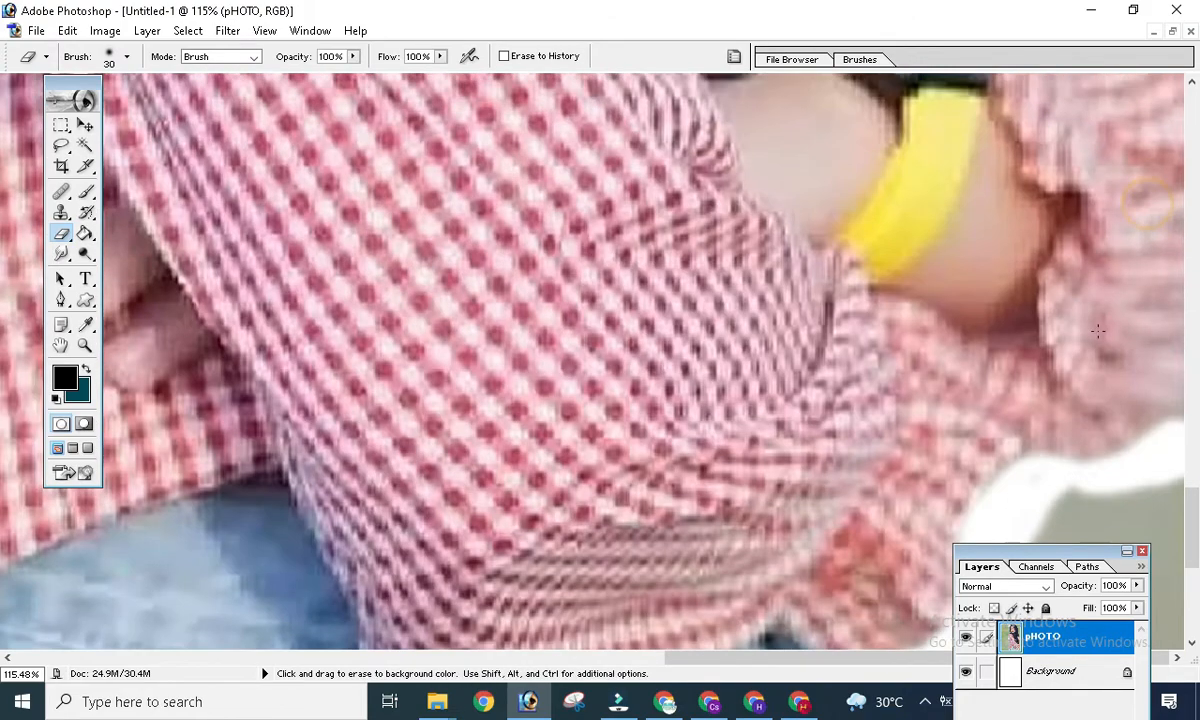
{"action": "scroll", "coordinate": [967, 435], "scroll_direction": "up", "scroll_amount": 2}
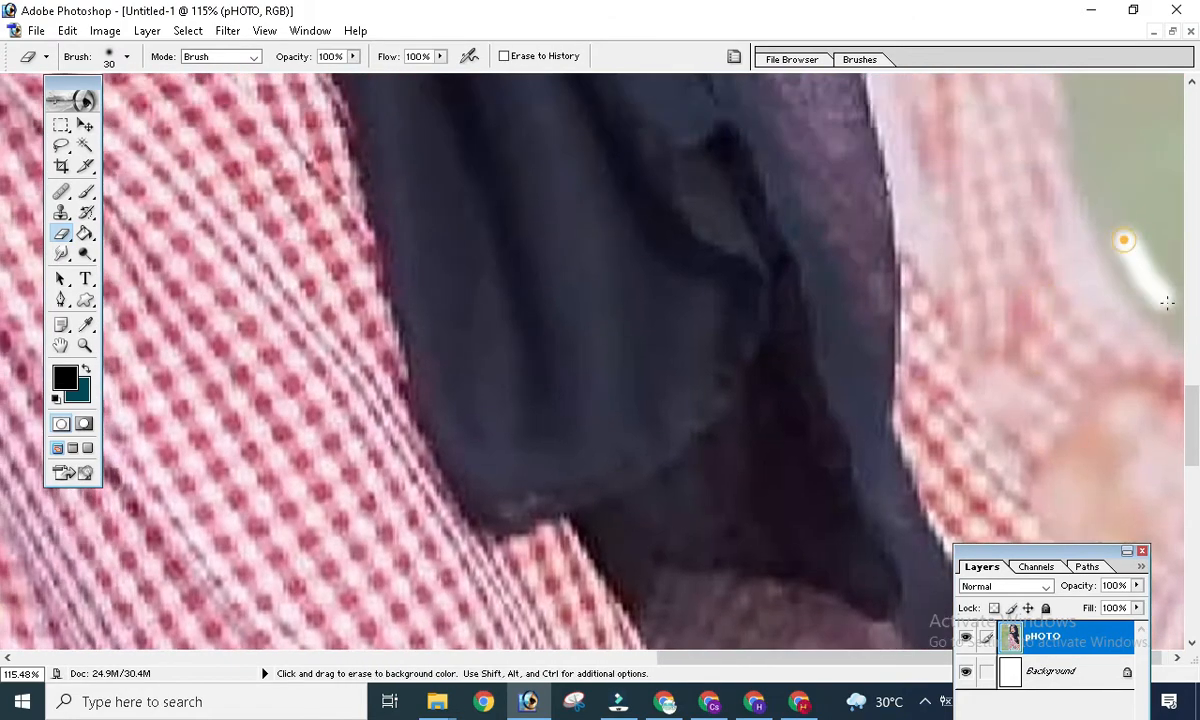
{"action": "left_click_drag", "start_coordinate": [1167, 306], "coordinate": [1135, 245]}
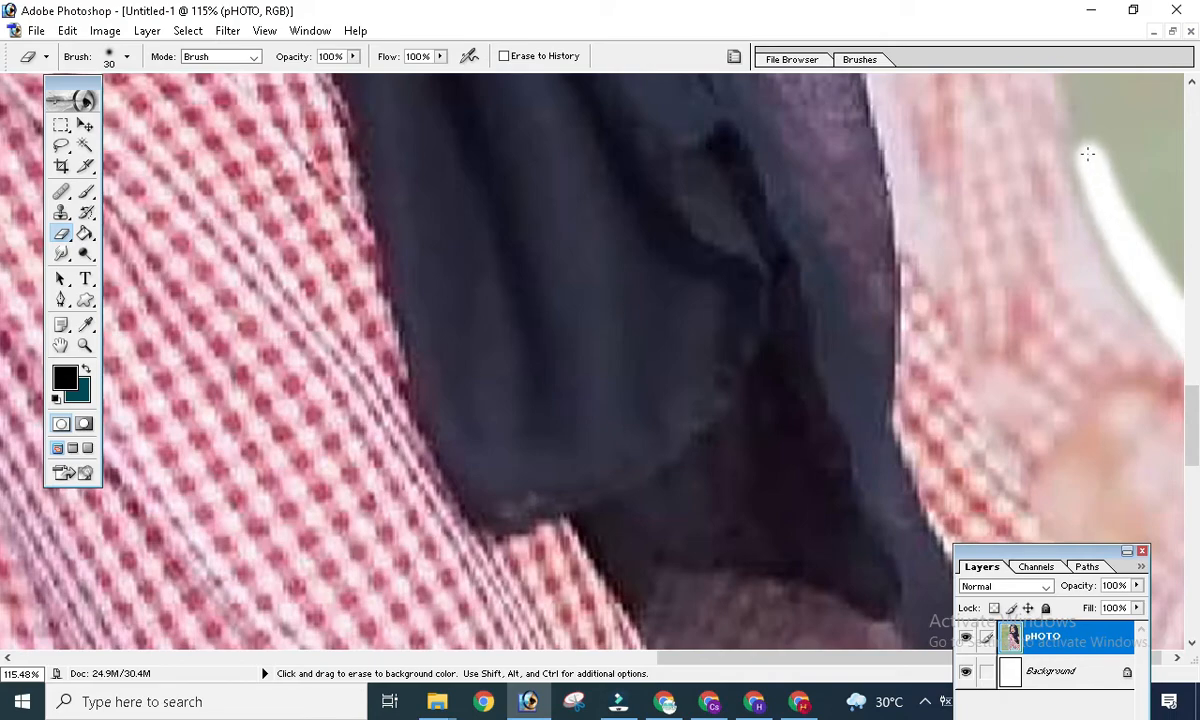
{"action": "left_click_drag", "start_coordinate": [1120, 254], "coordinate": [1121, 436]}
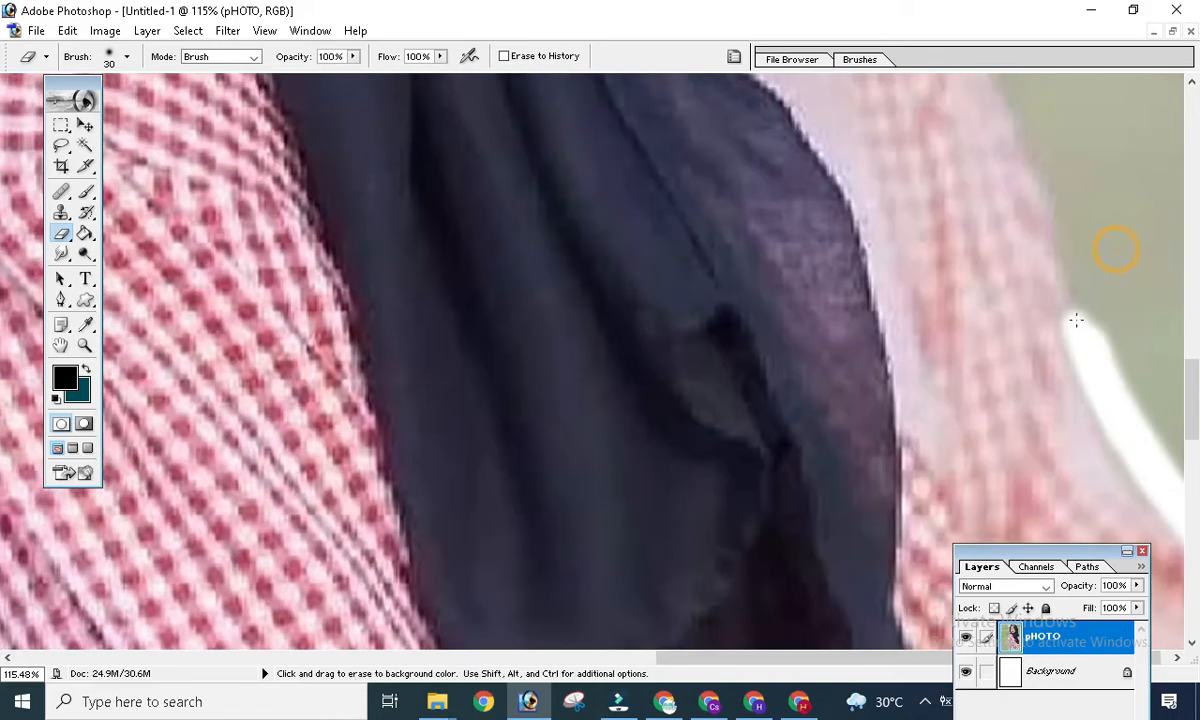
{"action": "mouse_move", "coordinate": [1077, 320]}
{"action": "left_mouse_down"}
{"action": "mouse_move", "coordinate": [1029, 171]}
{"action": "mouse_move", "coordinate": [1106, 330]}
{"action": "mouse_move", "coordinate": [972, 180]}
{"action": "mouse_move", "coordinate": [1023, 252]}
{"action": "left_mouse_up"}
{"action": "scroll", "coordinate": [1070, 310], "scroll_direction": "up", "scroll_amount": 4}
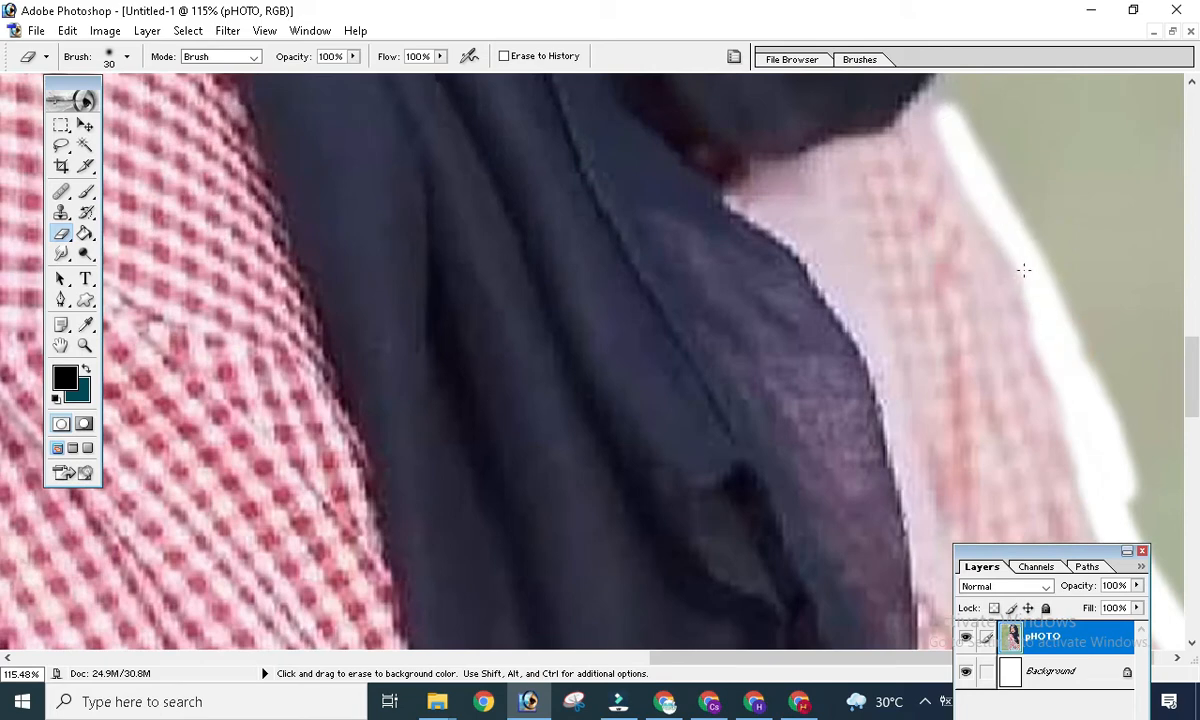
{"action": "scroll", "coordinate": [1000, 300], "scroll_direction": "up", "scroll_amount": 3}
{"action": "mouse_move", "coordinate": [938, 234]}
{"action": "left_mouse_down"}
{"action": "mouse_move", "coordinate": [969, 164]}
{"action": "mouse_move", "coordinate": [966, 114]}
{"action": "left_mouse_up"}
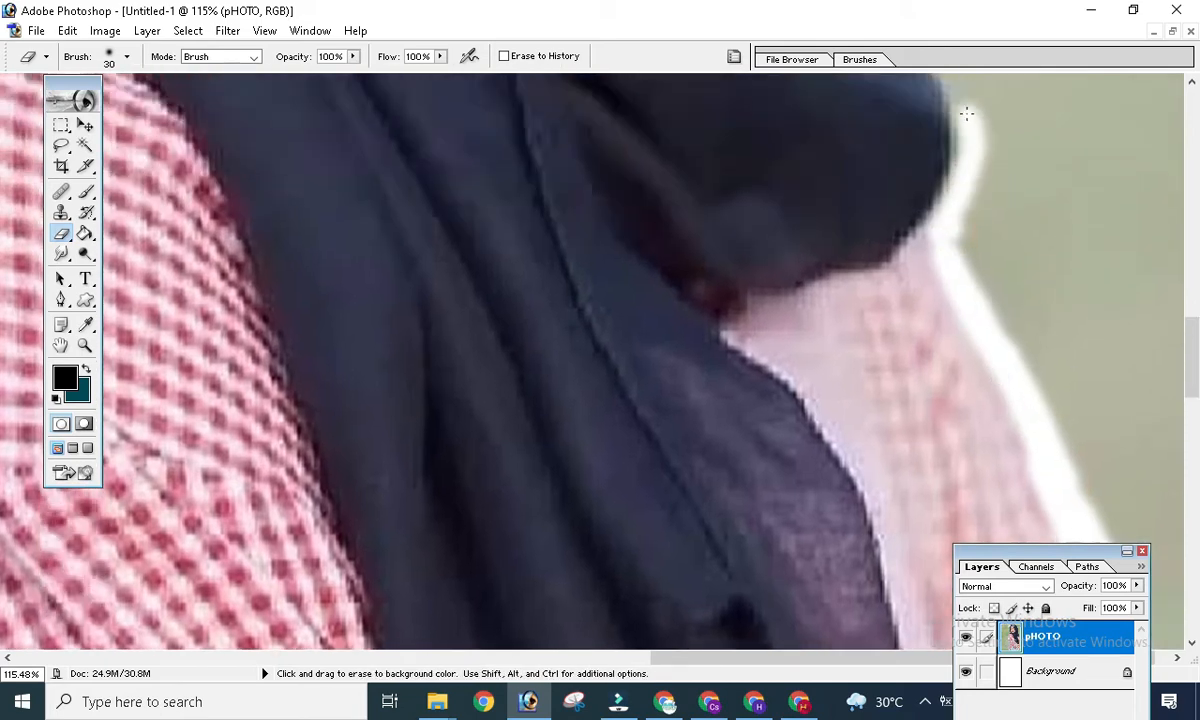
- Erase the background around the headscarf's rear neck folds and up its back edge to mouth level
{"action": "scroll", "coordinate": [935, 258], "scroll_direction": "up", "scroll_amount": 4}
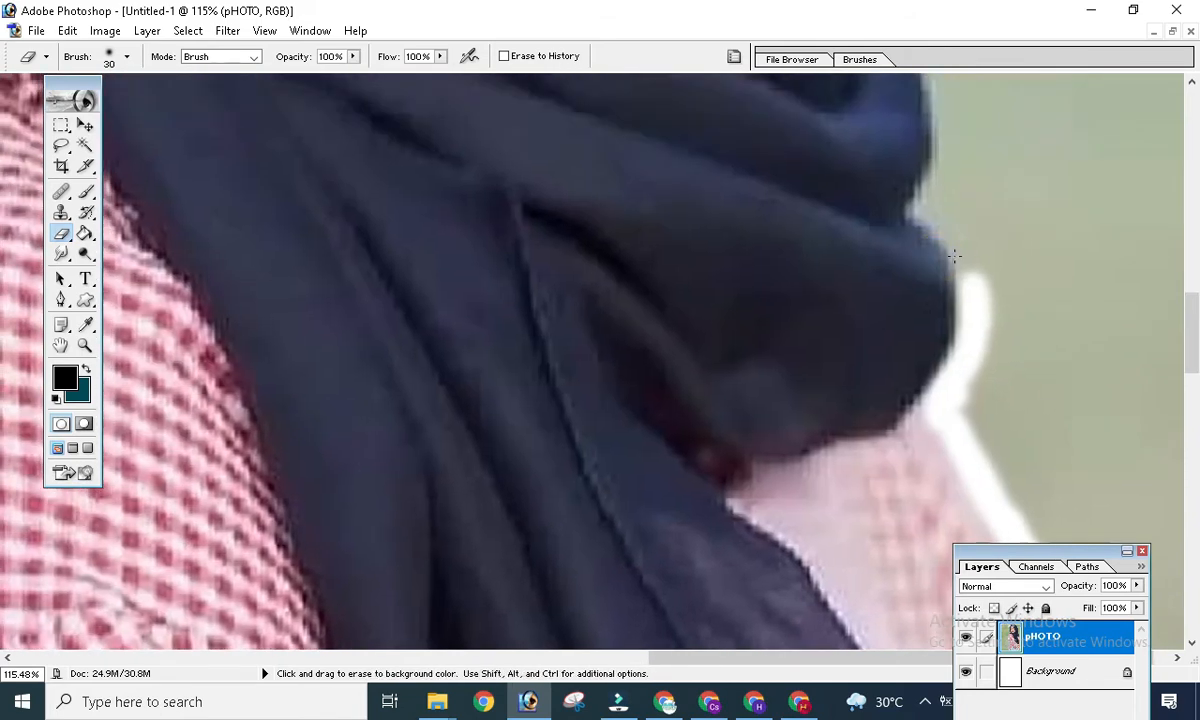
{"action": "mouse_move", "coordinate": [951, 257]}
{"action": "left_mouse_down"}
{"action": "mouse_move", "coordinate": [926, 222]}
{"action": "mouse_move", "coordinate": [968, 310]}
{"action": "mouse_move", "coordinate": [929, 187]}
{"action": "left_mouse_up"}
{"action": "scroll", "coordinate": [929, 356], "scroll_direction": "up", "scroll_amount": 4}
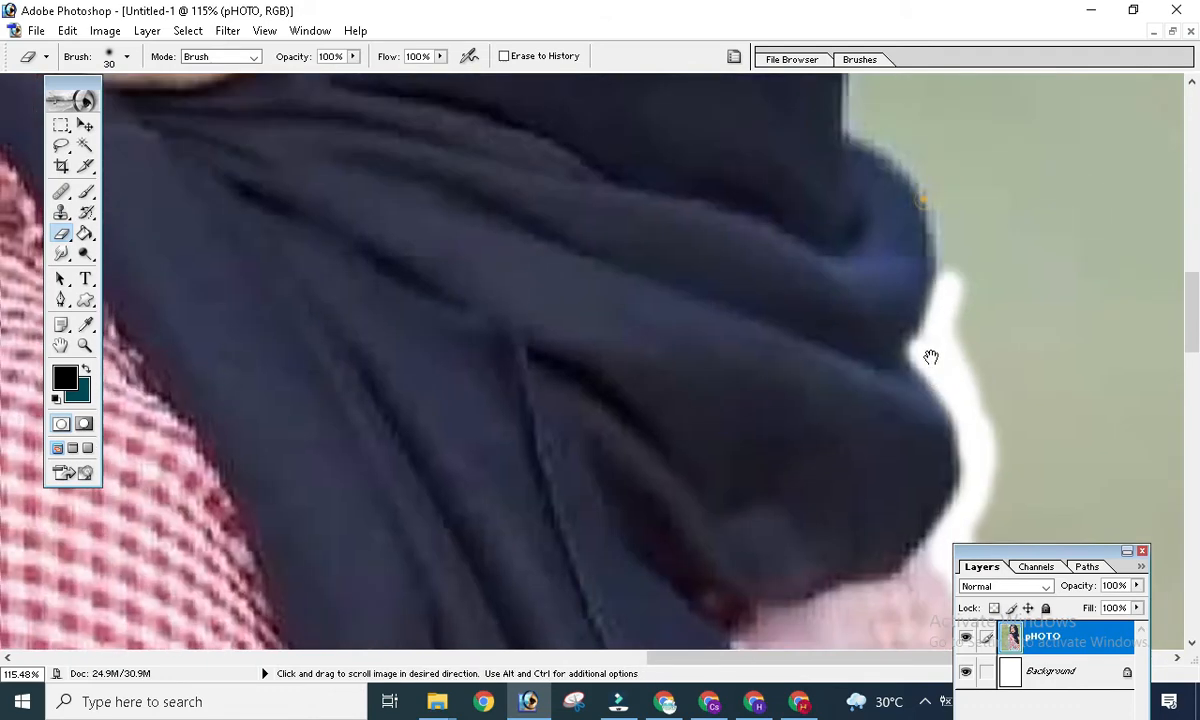
{"action": "mouse_move", "coordinate": [900, 290]}
{"action": "left_mouse_down"}
{"action": "mouse_move", "coordinate": [858, 190]}
{"action": "mouse_move", "coordinate": [883, 156]}
{"action": "mouse_move", "coordinate": [951, 273]}
{"action": "left_mouse_up"}
{"action": "scroll", "coordinate": [876, 501], "scroll_direction": "up", "scroll_amount": 6}
{"action": "mouse_move", "coordinate": [876, 375]}
{"action": "left_mouse_down"}
{"action": "mouse_move", "coordinate": [843, 216]}
{"action": "mouse_move", "coordinate": [838, 413]}
{"action": "left_mouse_up"}
{"action": "left_click_drag", "start_coordinate": [873, 329], "coordinate": [857, 193]}
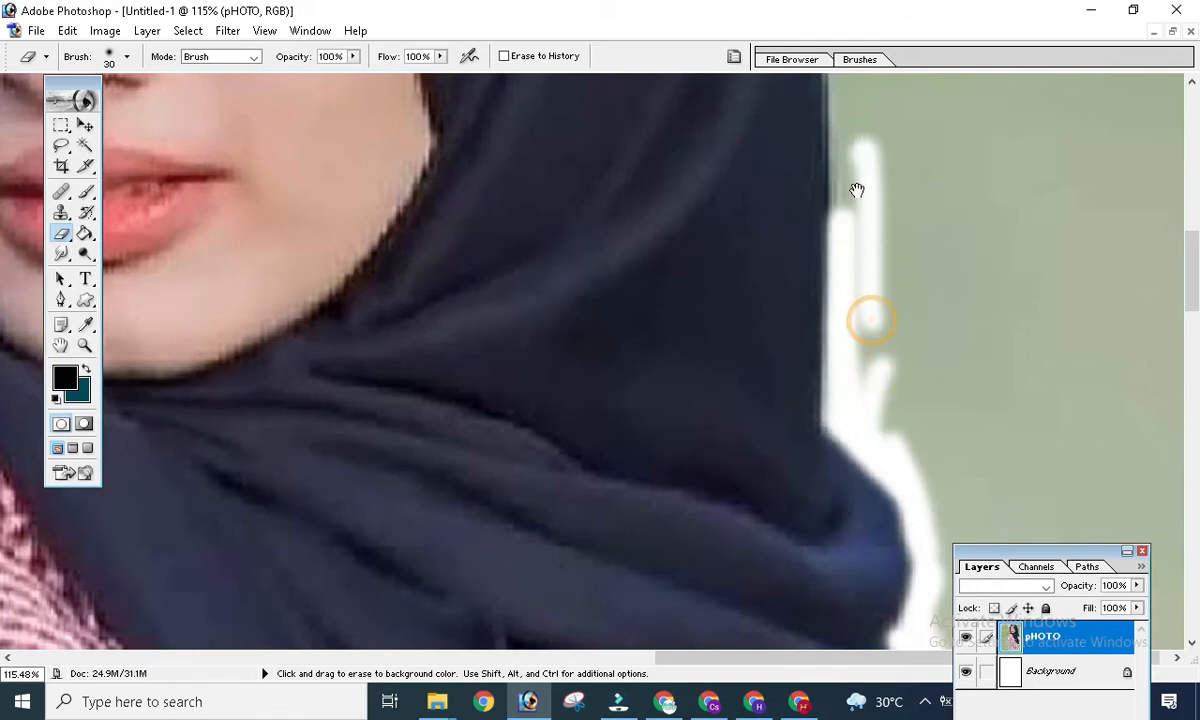
{"action": "scroll", "coordinate": [852, 201], "scroll_direction": "up", "scroll_amount": 4}
- Enlarge the Eraser brush to 35 px and erase more green beside the back of the headscarf at cheek level
{"action": "right_click", "coordinate": [872, 358]}
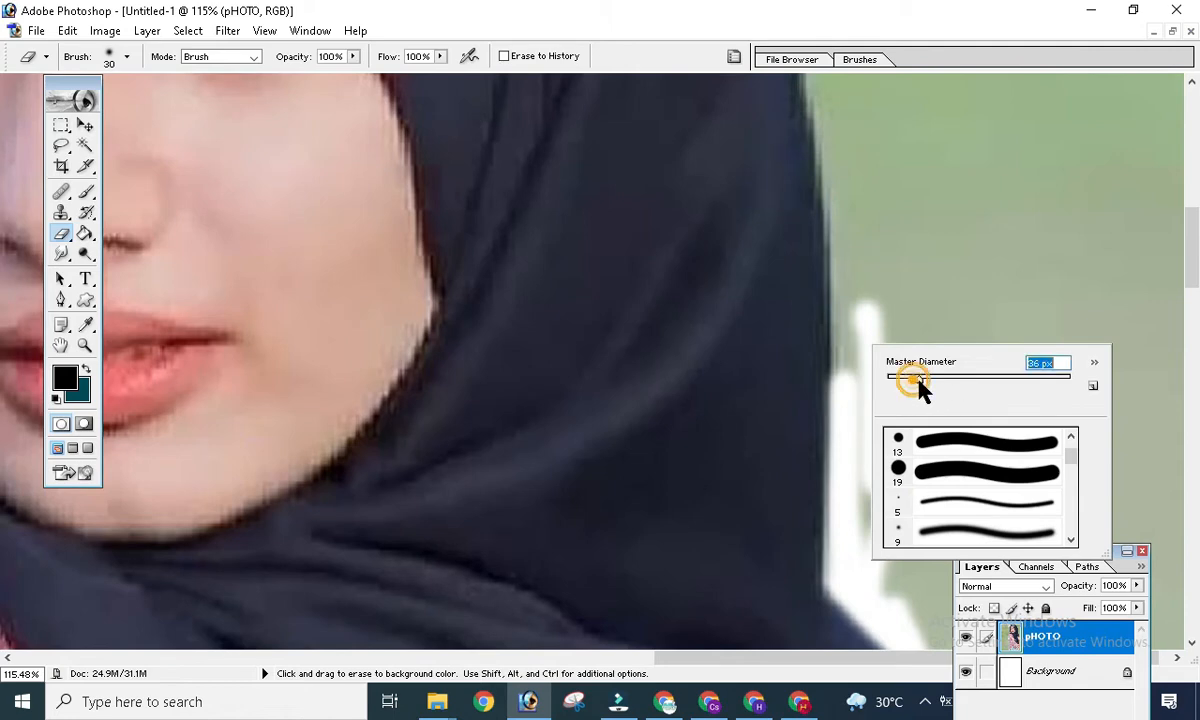
{"action": "left_click_drag", "start_coordinate": [920, 388], "coordinate": [908, 397]}
{"action": "mouse_move", "coordinate": [874, 249]}
{"action": "left_mouse_down"}
{"action": "mouse_move", "coordinate": [866, 389]}
{"action": "mouse_move", "coordinate": [944, 373]}
{"action": "left_mouse_up"}
{"action": "right_click", "coordinate": [884, 342]}
{"action": "mouse_move", "coordinate": [850, 210]}
{"action": "left_mouse_down"}
{"action": "mouse_move", "coordinate": [884, 302]}
{"action": "mouse_move", "coordinate": [860, 268]}
{"action": "mouse_move", "coordinate": [838, 270]}
{"action": "mouse_move", "coordinate": [854, 229]}
{"action": "left_mouse_up"}
- Erase the green along the back of the headscarf and over the crown until the band meets the one above the forehead
{"action": "scroll", "coordinate": [851, 428], "scroll_direction": "up", "scroll_amount": 3}
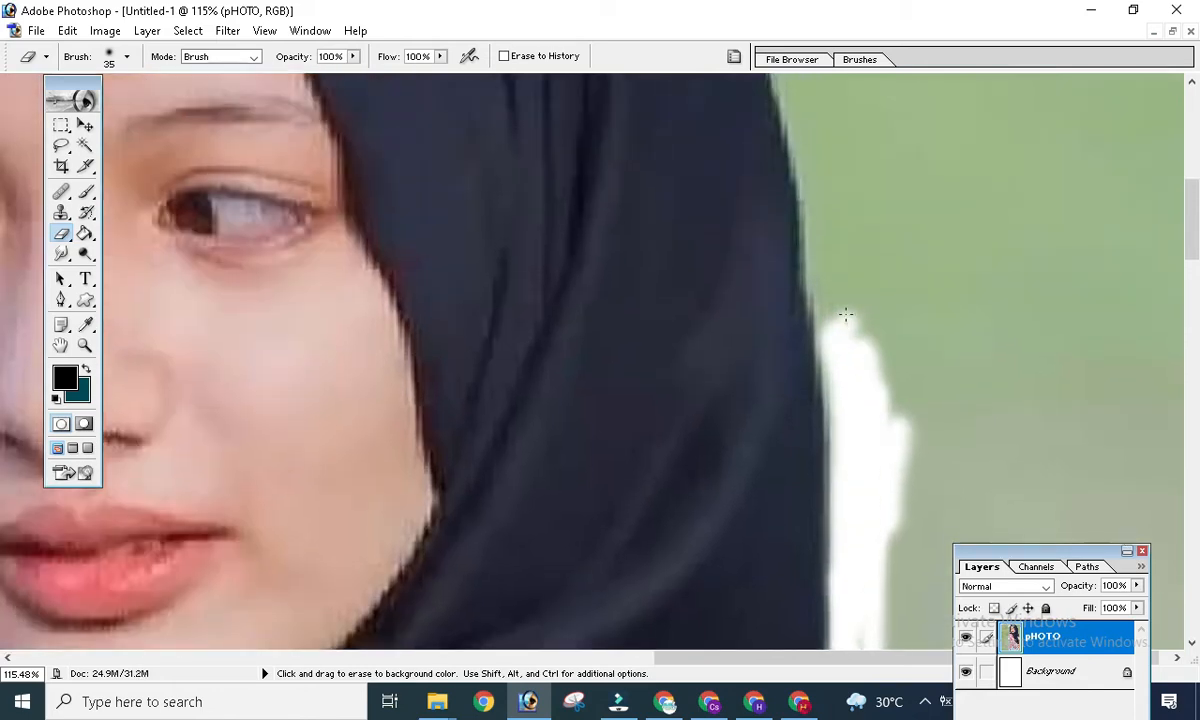
{"action": "mouse_move", "coordinate": [843, 321]}
{"action": "left_mouse_down"}
{"action": "mouse_move", "coordinate": [857, 388]}
{"action": "mouse_move", "coordinate": [803, 112]}
{"action": "mouse_move", "coordinate": [827, 263]}
{"action": "mouse_move", "coordinate": [765, 260]}
{"action": "mouse_move", "coordinate": [737, 130]}
{"action": "mouse_move", "coordinate": [763, 205]}
{"action": "left_mouse_up"}
{"action": "scroll", "coordinate": [857, 430], "scroll_direction": "up", "scroll_amount": 3}
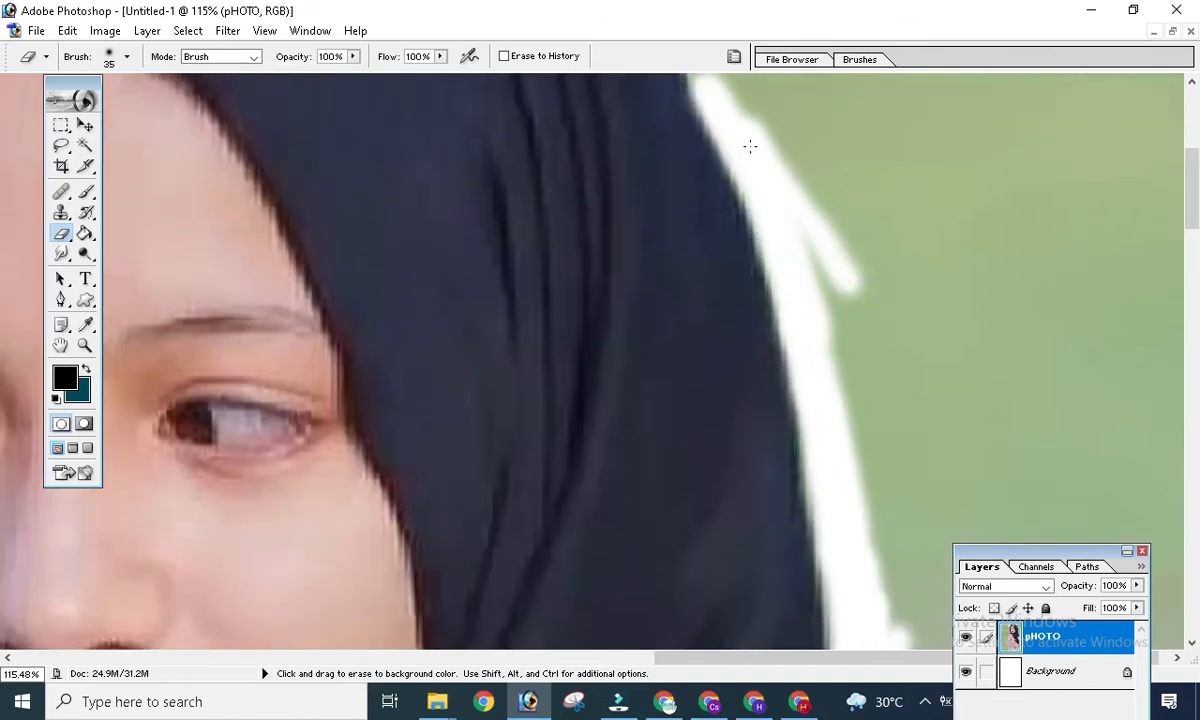
{"action": "scroll", "coordinate": [750, 146], "scroll_direction": "up", "scroll_amount": 2}
{"action": "mouse_move", "coordinate": [656, 130]}
{"action": "left_mouse_down"}
{"action": "mouse_move", "coordinate": [718, 182]}
{"action": "mouse_move", "coordinate": [731, 284]}
{"action": "mouse_move", "coordinate": [603, 112]}
{"action": "mouse_move", "coordinate": [666, 204]}
{"action": "left_mouse_up"}
{"action": "scroll", "coordinate": [718, 284], "scroll_direction": "up", "scroll_amount": 2}
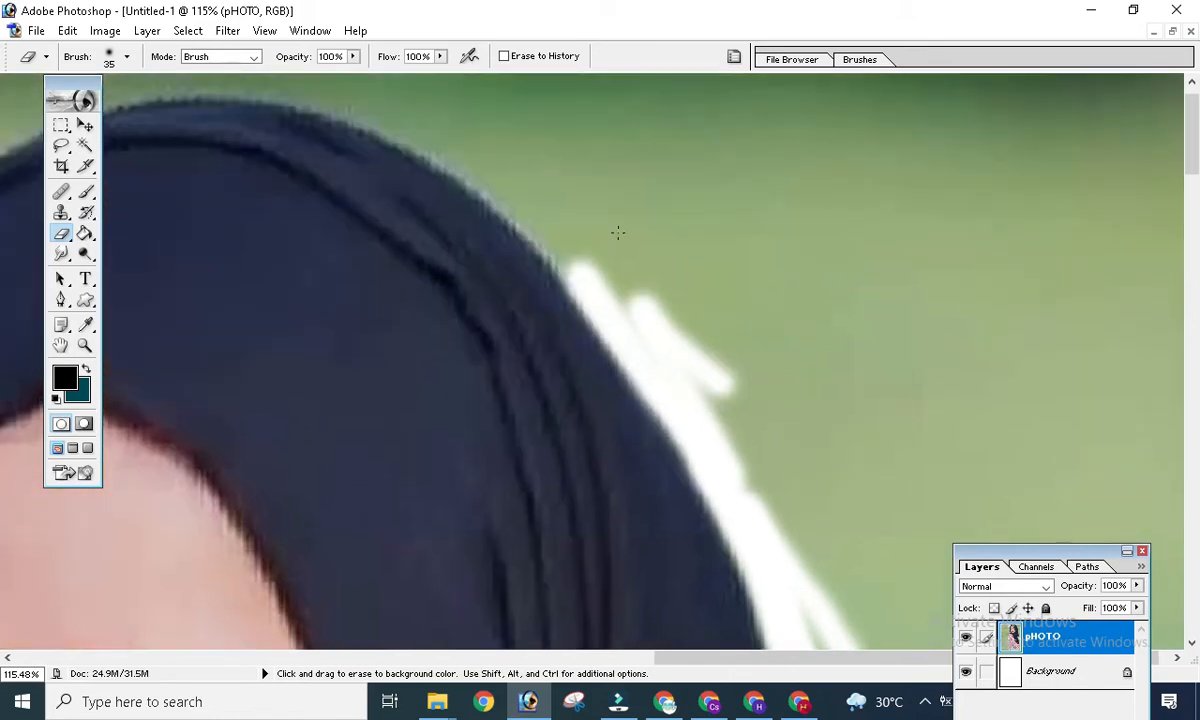
{"action": "mouse_move", "coordinate": [616, 236]}
{"action": "left_mouse_down"}
{"action": "mouse_move", "coordinate": [472, 151]}
{"action": "mouse_move", "coordinate": [604, 298]}
{"action": "mouse_move", "coordinate": [515, 191]}
{"action": "mouse_move", "coordinate": [337, 93]}
{"action": "mouse_move", "coordinate": [472, 174]}
{"action": "left_mouse_up"}
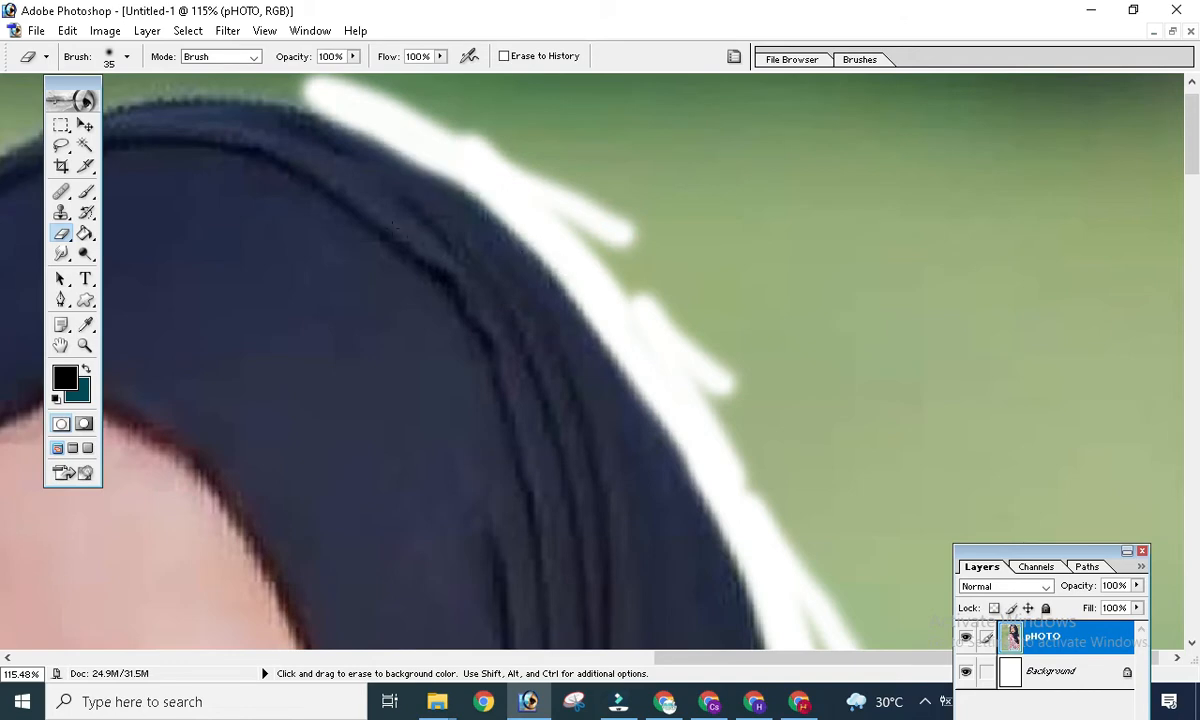
{"action": "left_click_drag", "start_coordinate": [154, 184], "coordinate": [389, 214]}
{"action": "mouse_move", "coordinate": [548, 125]}
{"action": "left_mouse_down"}
{"action": "mouse_move", "coordinate": [293, 139]}
{"action": "mouse_move", "coordinate": [205, 168]}
{"action": "mouse_move", "coordinate": [288, 141]}
{"action": "mouse_move", "coordinate": [394, 132]}
{"action": "mouse_move", "coordinate": [560, 127]}
{"action": "mouse_move", "coordinate": [625, 140]}
{"action": "left_mouse_up"}
- Examine the erased band around the subject's whole outline
{"action": "scroll", "coordinate": [332, 190], "scroll_direction": "down", "scroll_amount": 1}
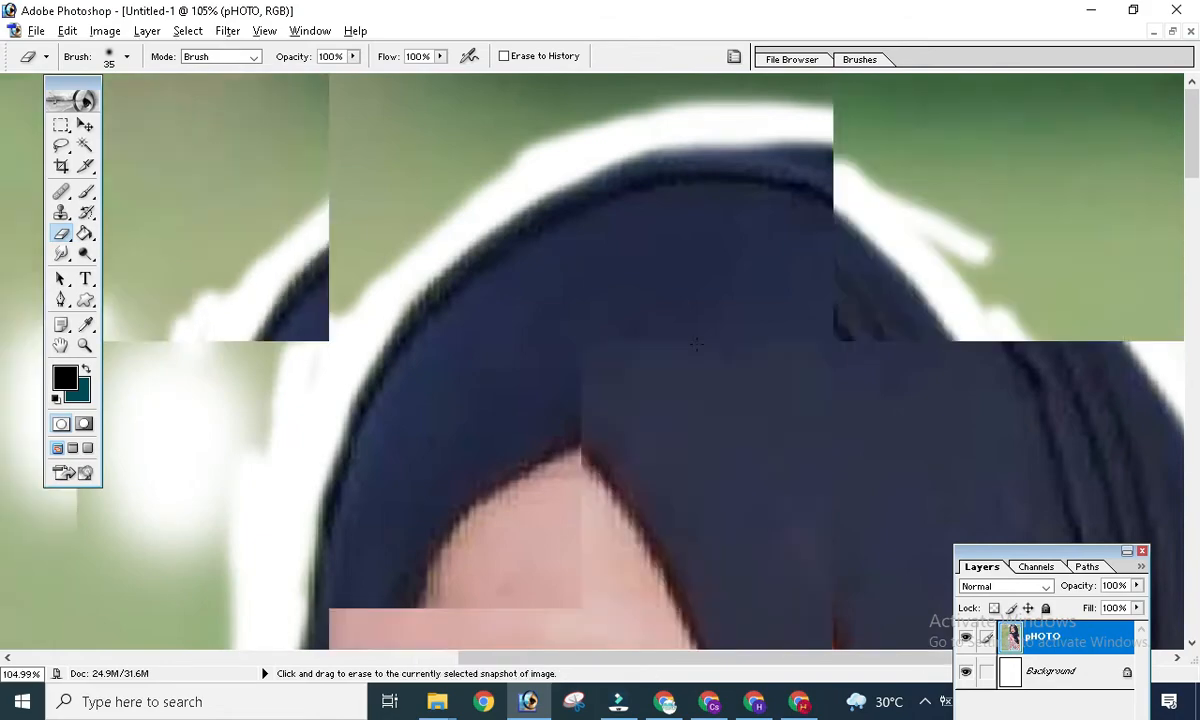
{"action": "scroll", "coordinate": [696, 343], "scroll_direction": "down", "scroll_amount": 5}
{"action": "scroll", "coordinate": [696, 343], "scroll_direction": "up", "scroll_amount": 2}
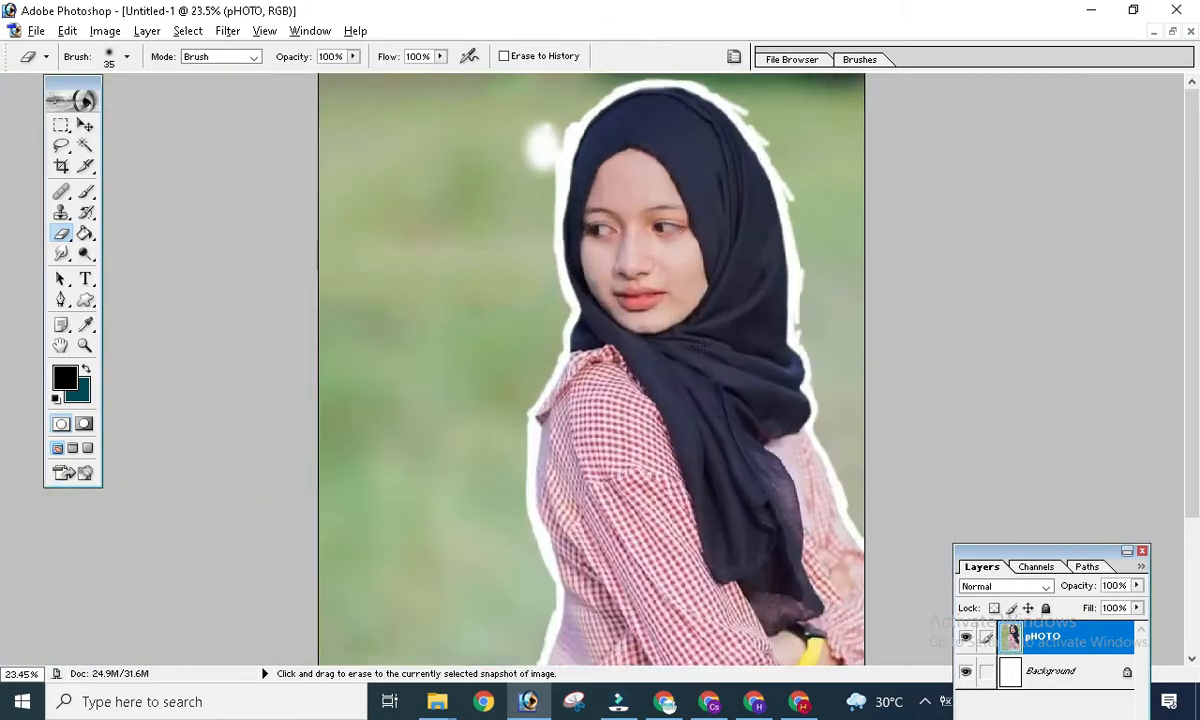
{"action": "scroll", "coordinate": [696, 343], "scroll_direction": "down", "scroll_amount": 2}
{"action": "scroll", "coordinate": [660, 360], "scroll_direction": "up", "scroll_amount": 3}
{"action": "scroll", "coordinate": [645, 372], "scroll_direction": "down", "scroll_amount": 1}
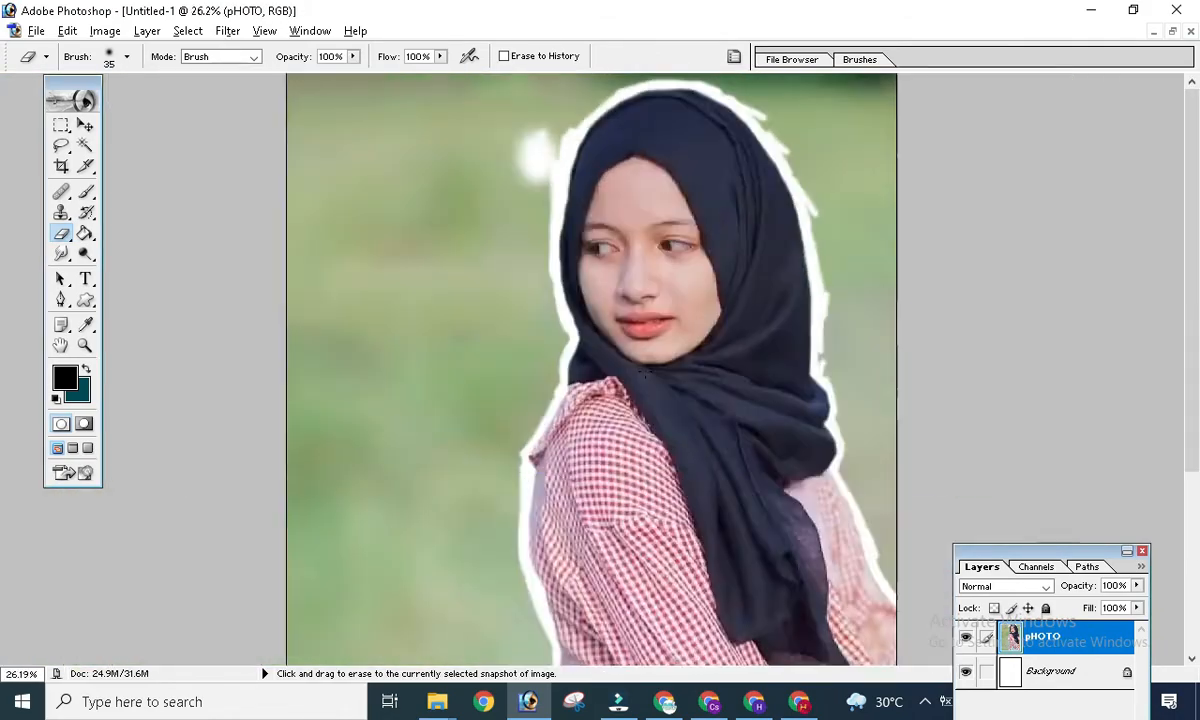
{"action": "scroll", "coordinate": [645, 372], "scroll_direction": "down", "scroll_amount": 1}
{"action": "scroll", "coordinate": [645, 372], "scroll_direction": "up", "scroll_amount": 2}
{"action": "scroll", "coordinate": [645, 372], "scroll_direction": "down", "scroll_amount": 1}
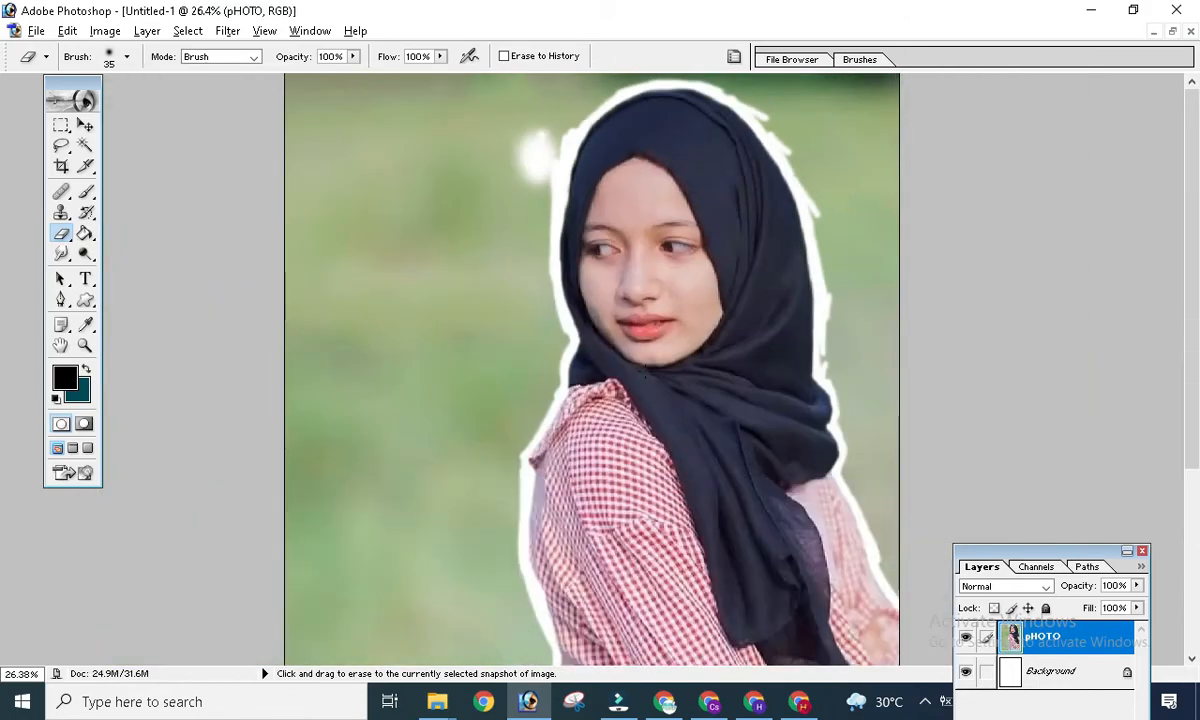
{"action": "scroll", "coordinate": [645, 372], "scroll_direction": "down", "scroll_amount": 1}
{"action": "scroll", "coordinate": [645, 372], "scroll_direction": "up", "scroll_amount": 3}
{"action": "scroll", "coordinate": [645, 372], "scroll_direction": "down", "scroll_amount": 2}
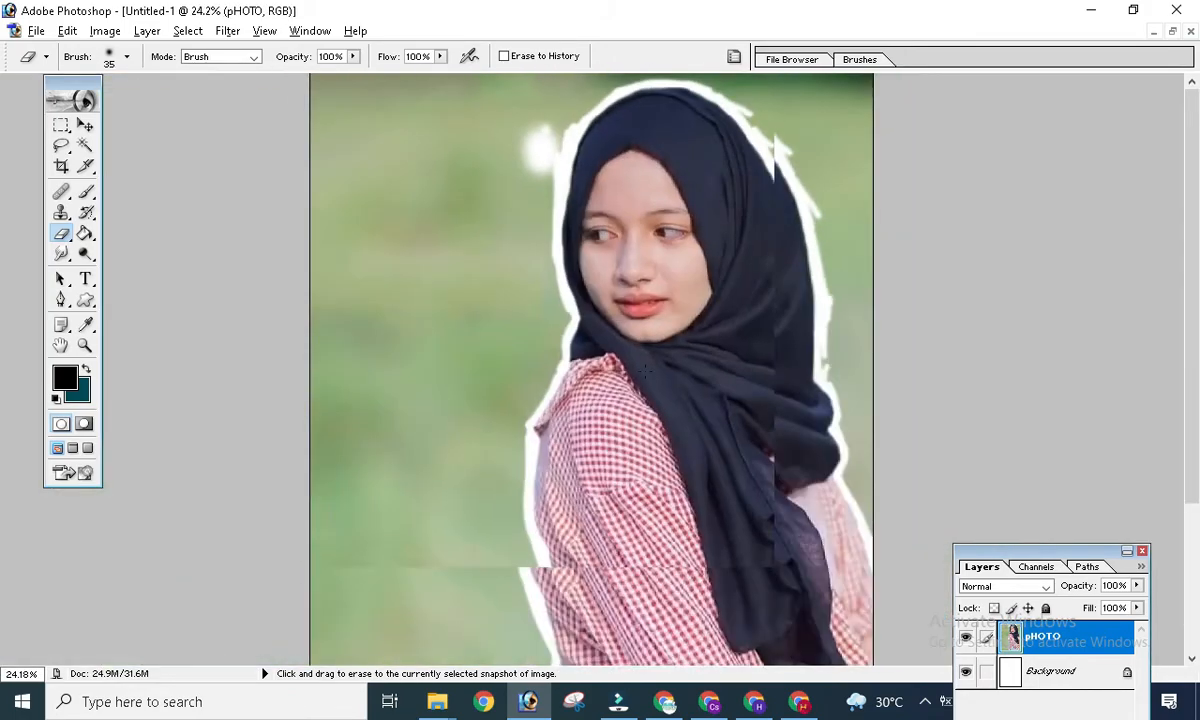
{"action": "scroll", "coordinate": [645, 372], "scroll_direction": "up", "scroll_amount": 3}
{"action": "scroll", "coordinate": [645, 372], "scroll_direction": "down", "scroll_amount": 2}
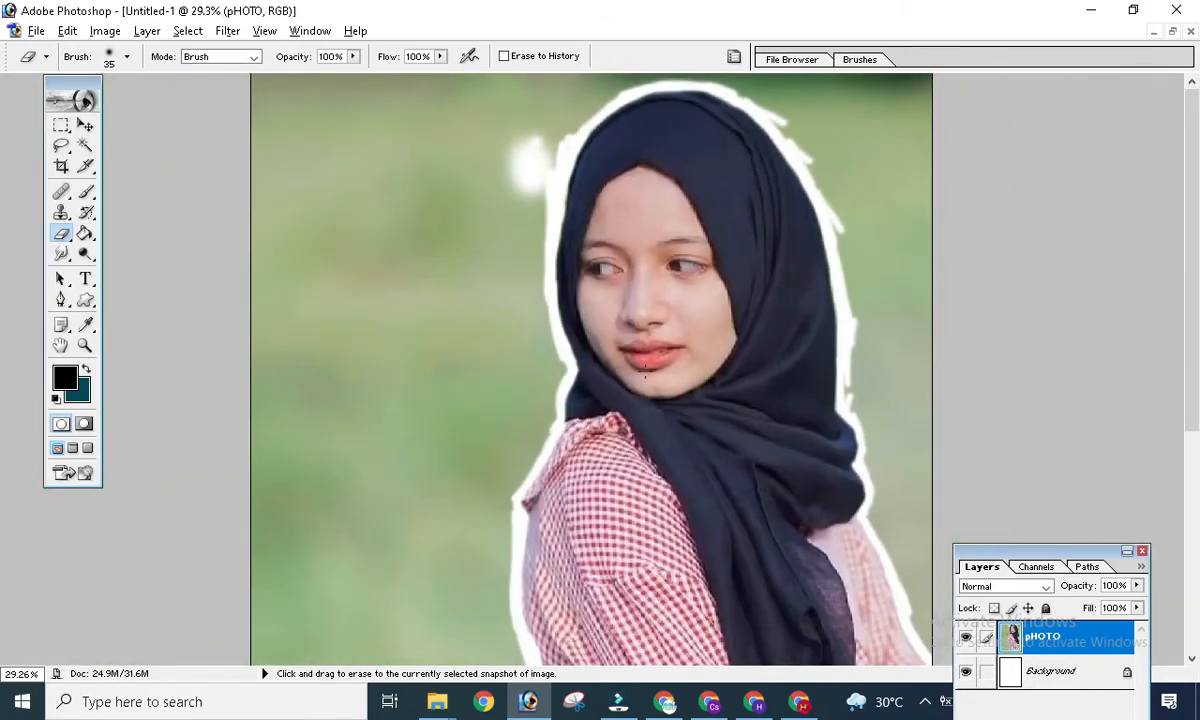
{"action": "scroll", "coordinate": [645, 372], "scroll_direction": "down", "scroll_amount": 2}
{"action": "scroll", "coordinate": [645, 372], "scroll_direction": "up", "scroll_amount": 3}
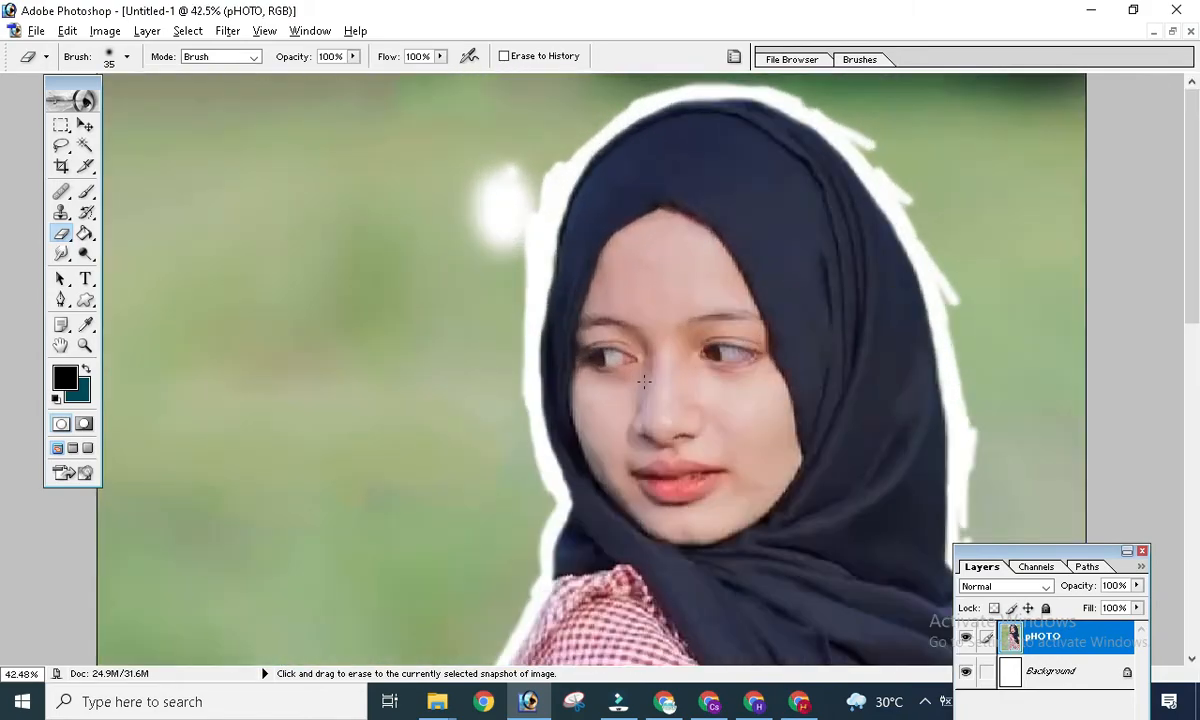
{"action": "scroll", "coordinate": [645, 381], "scroll_direction": "down", "scroll_amount": 2}
{"action": "scroll", "coordinate": [645, 381], "scroll_direction": "up", "scroll_amount": 1}
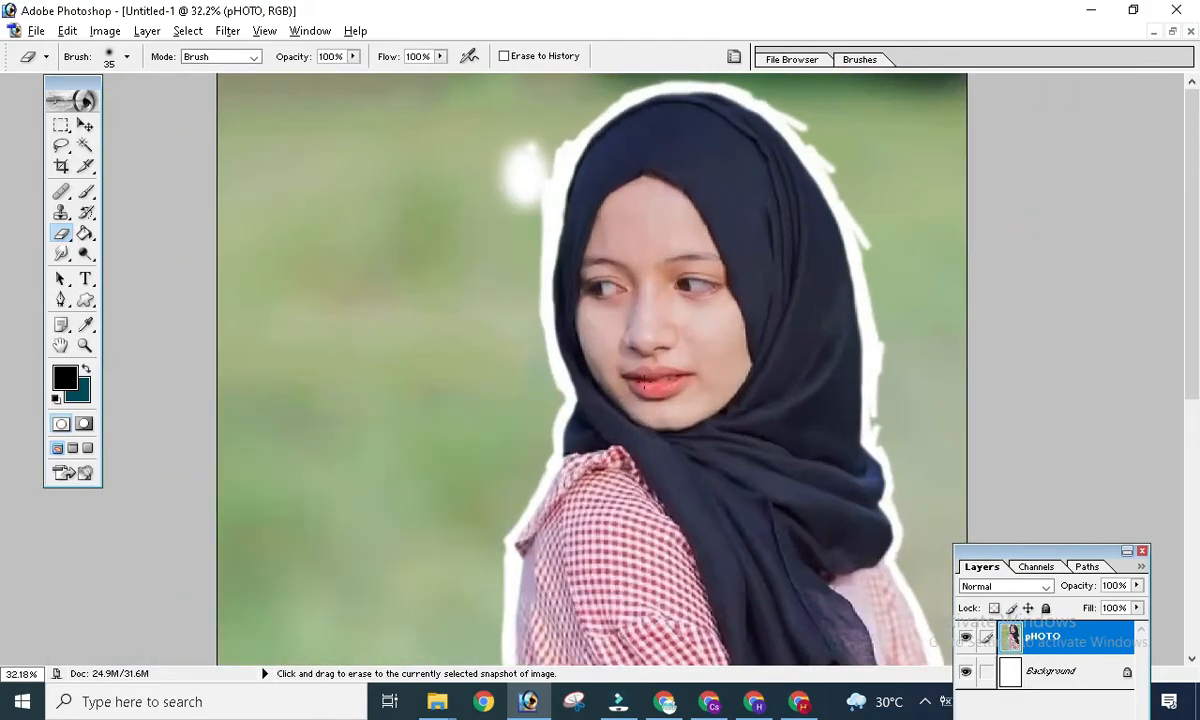
{"action": "scroll", "coordinate": [644, 381], "scroll_direction": "up", "scroll_amount": 1}
- Switch the Eraser to the hard round 19 px brush, enlarge it to 161 px and erase green in front of the forehead
{"action": "right_click", "coordinate": [358, 253]}
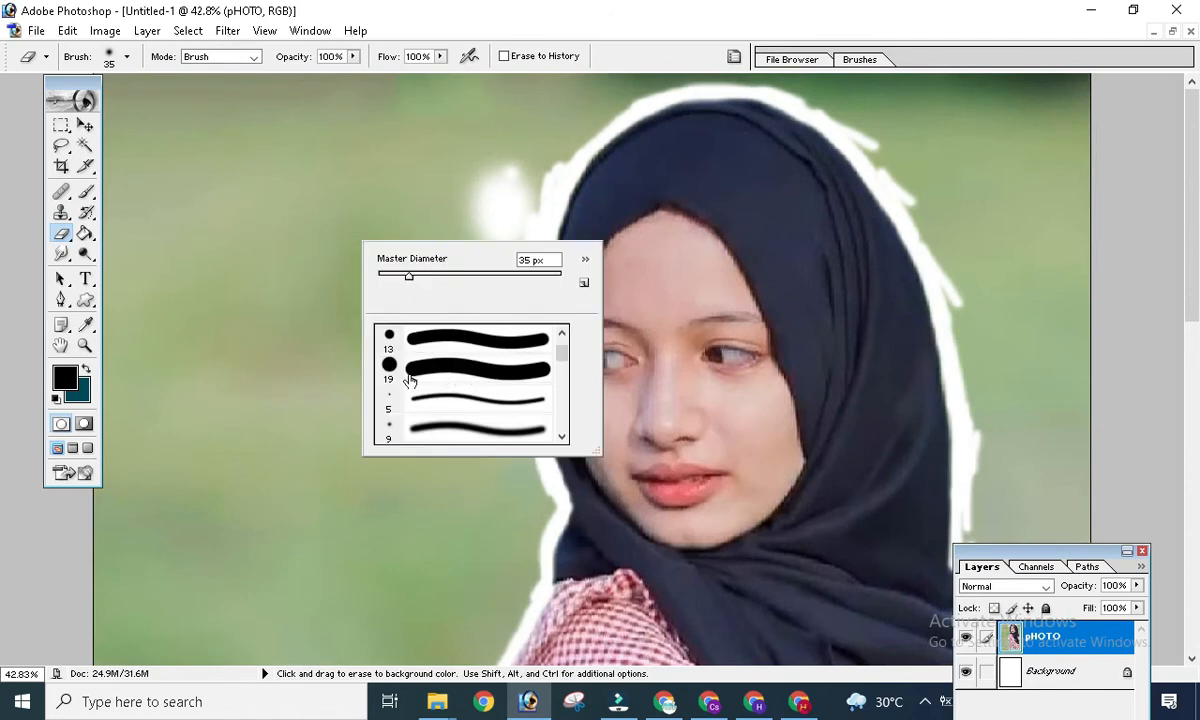
{"action": "scroll", "coordinate": [430, 378], "scroll_direction": "up", "scroll_amount": 1}
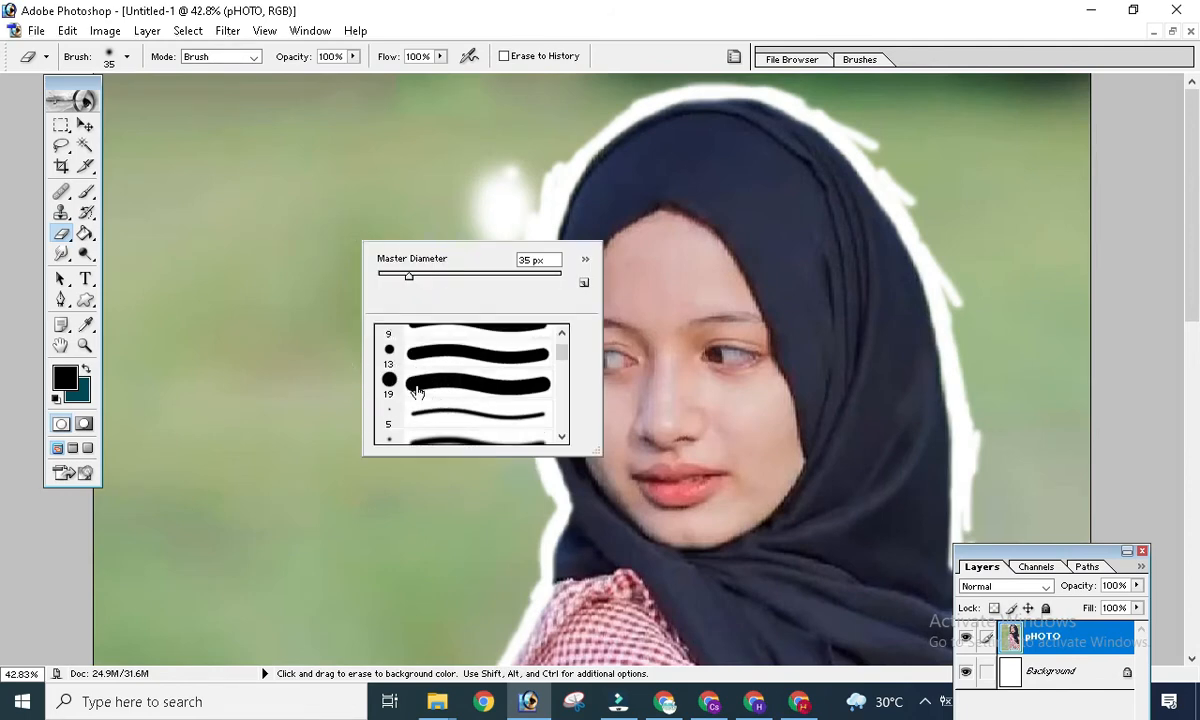
{"action": "left_click", "coordinate": [433, 384]}
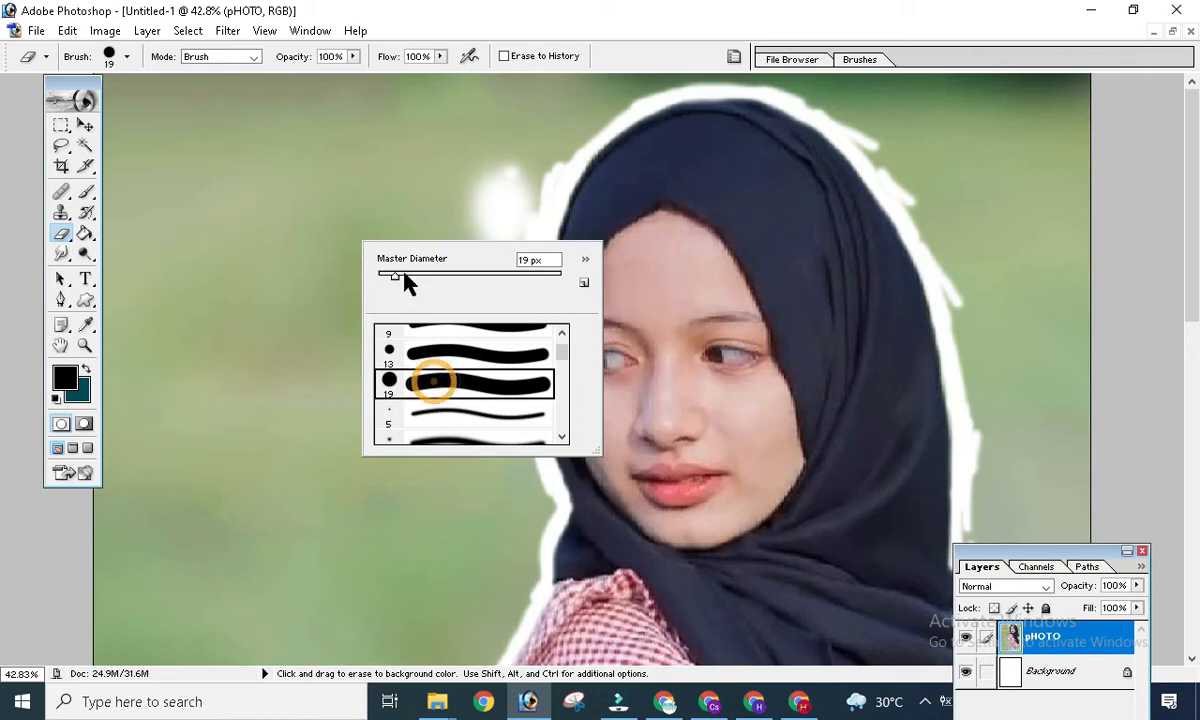
{"action": "left_click_drag", "start_coordinate": [463, 288], "coordinate": [498, 280]}
{"action": "mouse_move", "coordinate": [338, 300]}
{"action": "left_mouse_down"}
{"action": "mouse_move", "coordinate": [343, 193]}
{"action": "mouse_move", "coordinate": [522, 158]}
{"action": "mouse_move", "coordinate": [504, 410]}
{"action": "mouse_move", "coordinate": [463, 246]}
{"action": "mouse_move", "coordinate": [456, 440]}
{"action": "left_mouse_up"}
- Enlarge the Eraser brush to 186 px and erase green in front of the face down past the shirt collar
{"action": "right_click", "coordinate": [456, 440]}
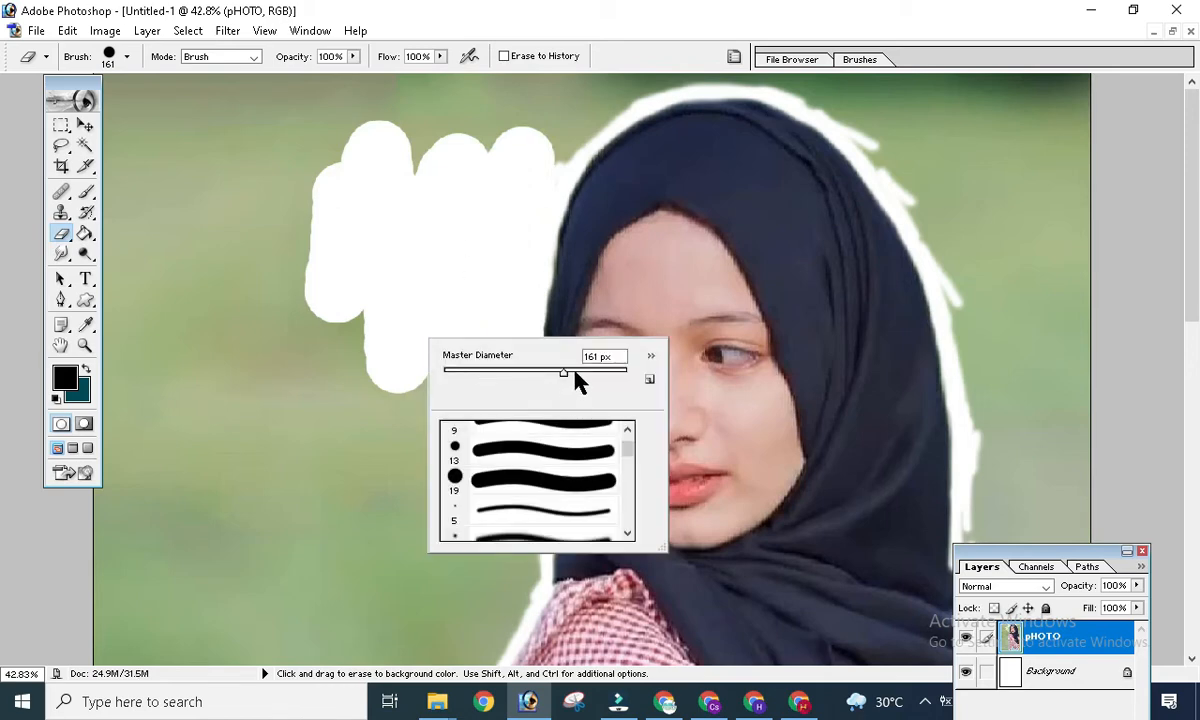
{"action": "left_click_drag", "start_coordinate": [575, 370], "coordinate": [582, 370]}
{"action": "mouse_move", "coordinate": [263, 287]}
{"action": "left_mouse_down"}
{"action": "mouse_move", "coordinate": [129, 380]}
{"action": "mouse_move", "coordinate": [236, 429]}
{"action": "mouse_move", "coordinate": [219, 316]}
{"action": "mouse_move", "coordinate": [343, 340]}
{"action": "mouse_move", "coordinate": [423, 477]}
{"action": "mouse_move", "coordinate": [489, 497]}
{"action": "mouse_move", "coordinate": [455, 635]}
{"action": "mouse_move", "coordinate": [364, 488]}
{"action": "left_mouse_up"}
{"action": "left_click_drag", "start_coordinate": [394, 396], "coordinate": [394, 34]}
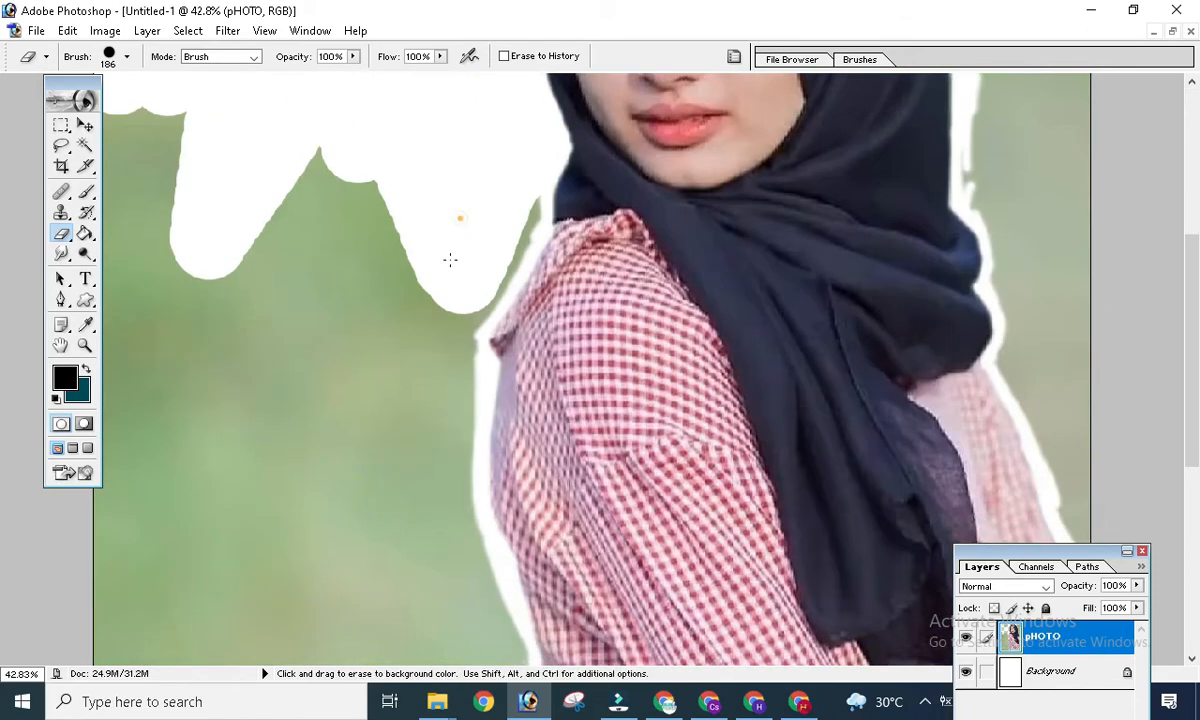
{"action": "mouse_move", "coordinate": [496, 233]}
{"action": "left_mouse_down"}
{"action": "mouse_move", "coordinate": [421, 418]}
{"action": "mouse_move", "coordinate": [361, 378]}
{"action": "left_mouse_up"}
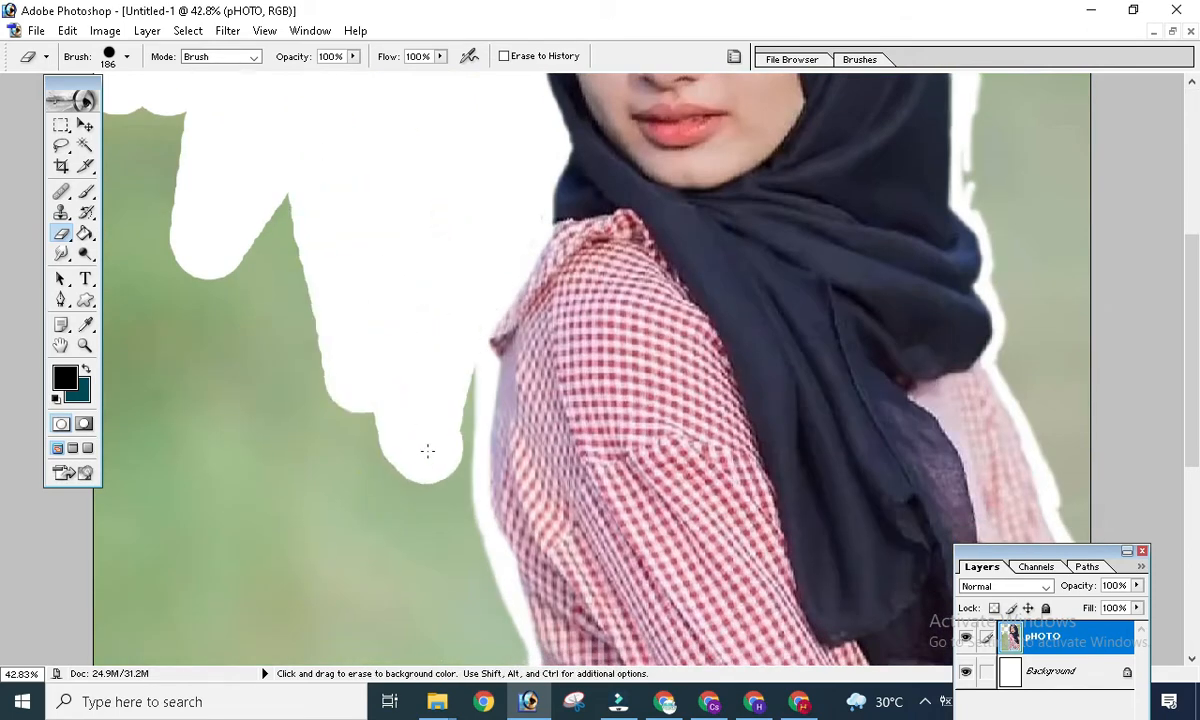
- Erase a wide strip of green along the back of the checked shirt and jeans, down to the page's lower edge
{"action": "left_click_drag", "start_coordinate": [427, 451], "coordinate": [445, 485]}
{"action": "left_click_drag", "start_coordinate": [429, 415], "coordinate": [439, 303]}
{"action": "left_click_drag", "start_coordinate": [423, 388], "coordinate": [477, 544]}
{"action": "mouse_move", "coordinate": [453, 499]}
{"action": "left_mouse_down"}
{"action": "mouse_move", "coordinate": [402, 212]}
{"action": "mouse_move", "coordinate": [450, 324]}
{"action": "mouse_move", "coordinate": [487, 191]}
{"action": "left_mouse_up"}
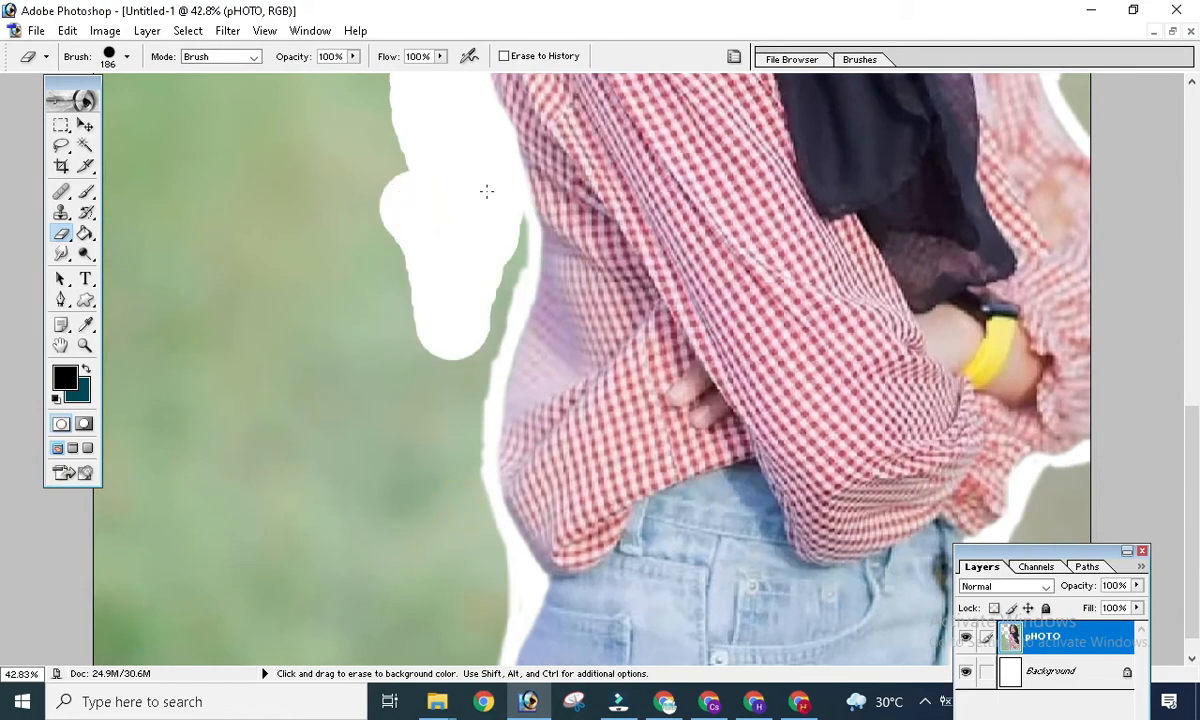
{"action": "mouse_move", "coordinate": [478, 314]}
{"action": "left_mouse_down"}
{"action": "mouse_move", "coordinate": [439, 450]}
{"action": "mouse_move", "coordinate": [437, 424]}
{"action": "left_mouse_up"}
{"action": "mouse_move", "coordinate": [413, 375]}
{"action": "left_mouse_down"}
{"action": "mouse_move", "coordinate": [437, 568]}
{"action": "mouse_move", "coordinate": [461, 489]}
{"action": "mouse_move", "coordinate": [463, 615]}
{"action": "mouse_move", "coordinate": [415, 584]}
{"action": "mouse_move", "coordinate": [429, 598]}
{"action": "left_mouse_up"}
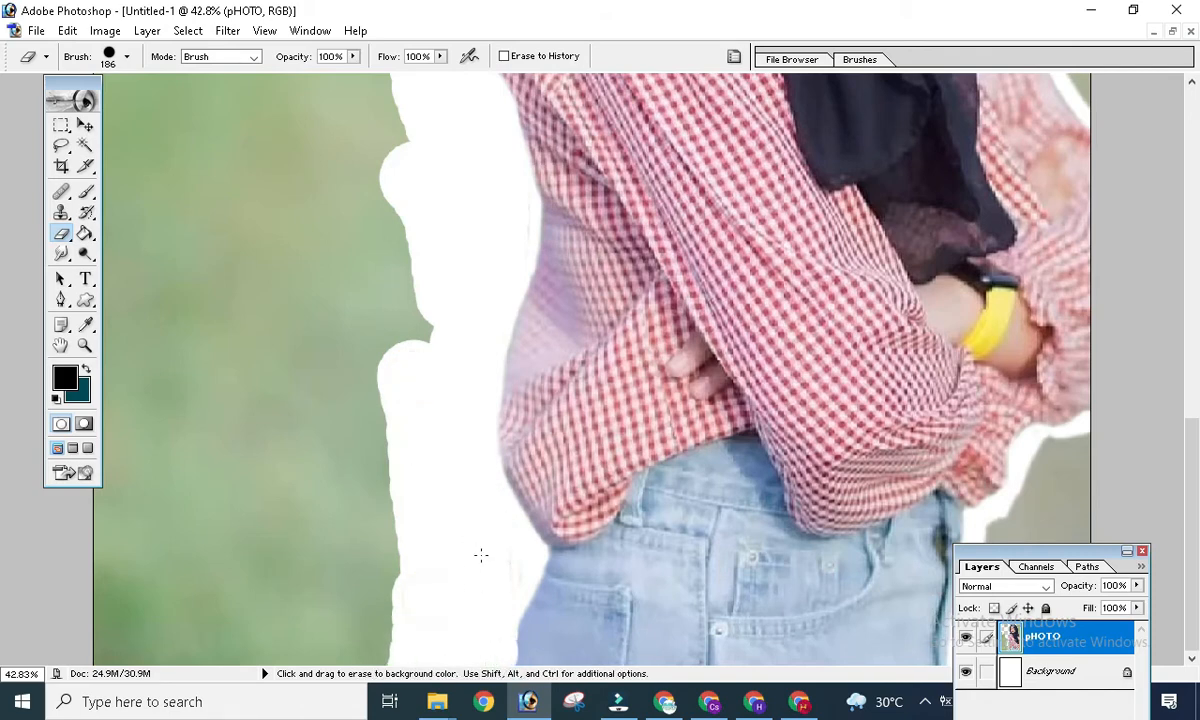
{"action": "mouse_move", "coordinate": [461, 643]}
{"action": "left_mouse_down"}
{"action": "mouse_move", "coordinate": [396, 367]}
{"action": "mouse_move", "coordinate": [450, 241]}
{"action": "mouse_move", "coordinate": [313, 627]}
{"action": "left_mouse_up"}
{"action": "left_click_drag", "start_coordinate": [359, 350], "coordinate": [360, 420]}
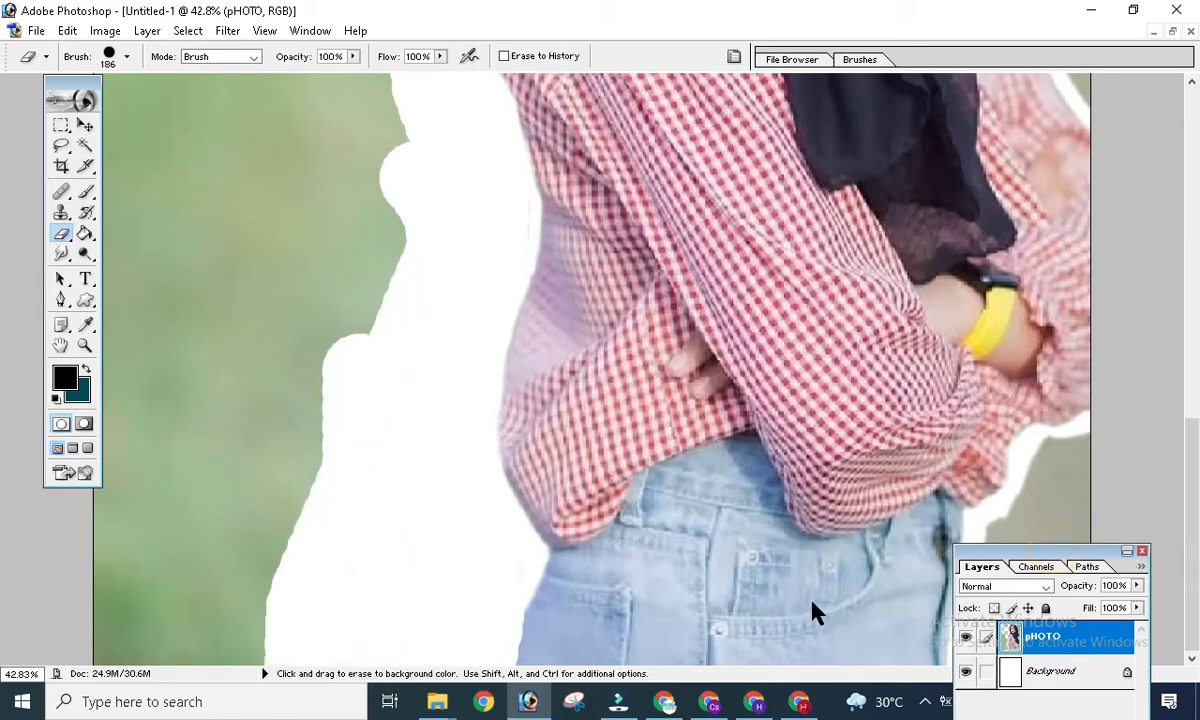
- Move the Layers palette over the jeans and erase the green below the folded forearm, beside the jeans
{"action": "left_click_drag", "start_coordinate": [1057, 551], "coordinate": [812, 604]}
{"action": "mouse_move", "coordinate": [945, 490]}
{"action": "left_mouse_down"}
{"action": "mouse_move", "coordinate": [1023, 550]}
{"action": "mouse_move", "coordinate": [1095, 463]}
{"action": "mouse_move", "coordinate": [1069, 622]}
{"action": "left_mouse_up"}
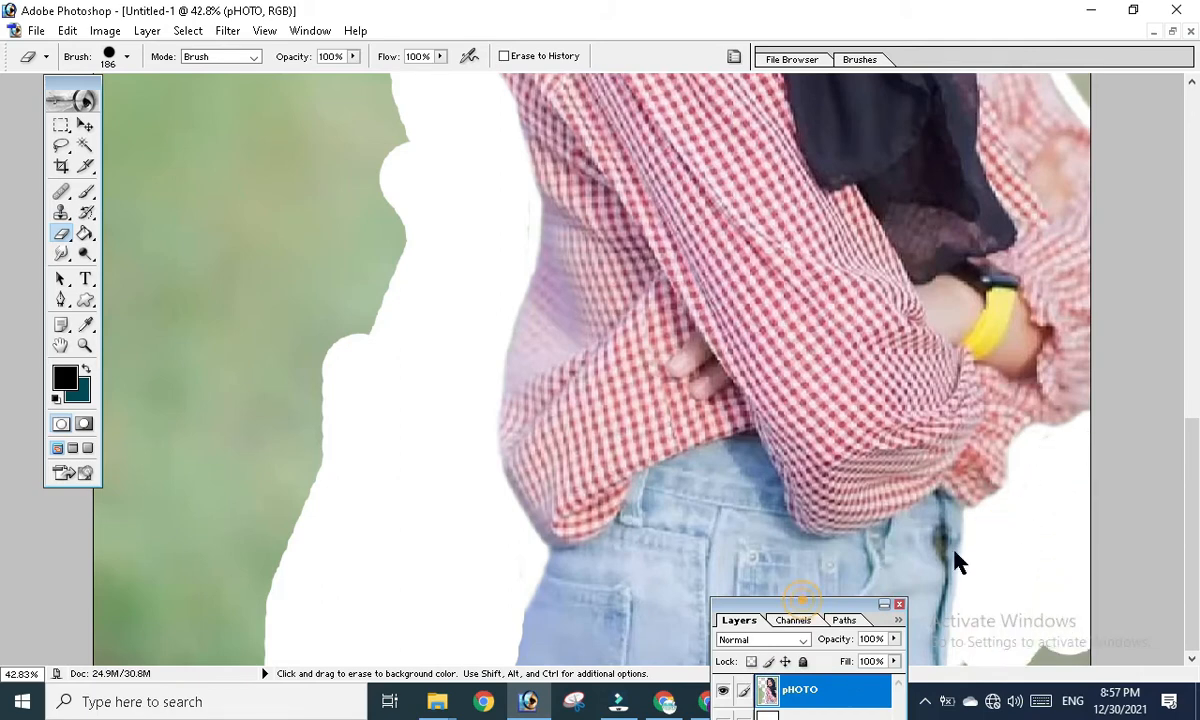
{"action": "left_click_drag", "start_coordinate": [808, 606], "coordinate": [832, 532]}
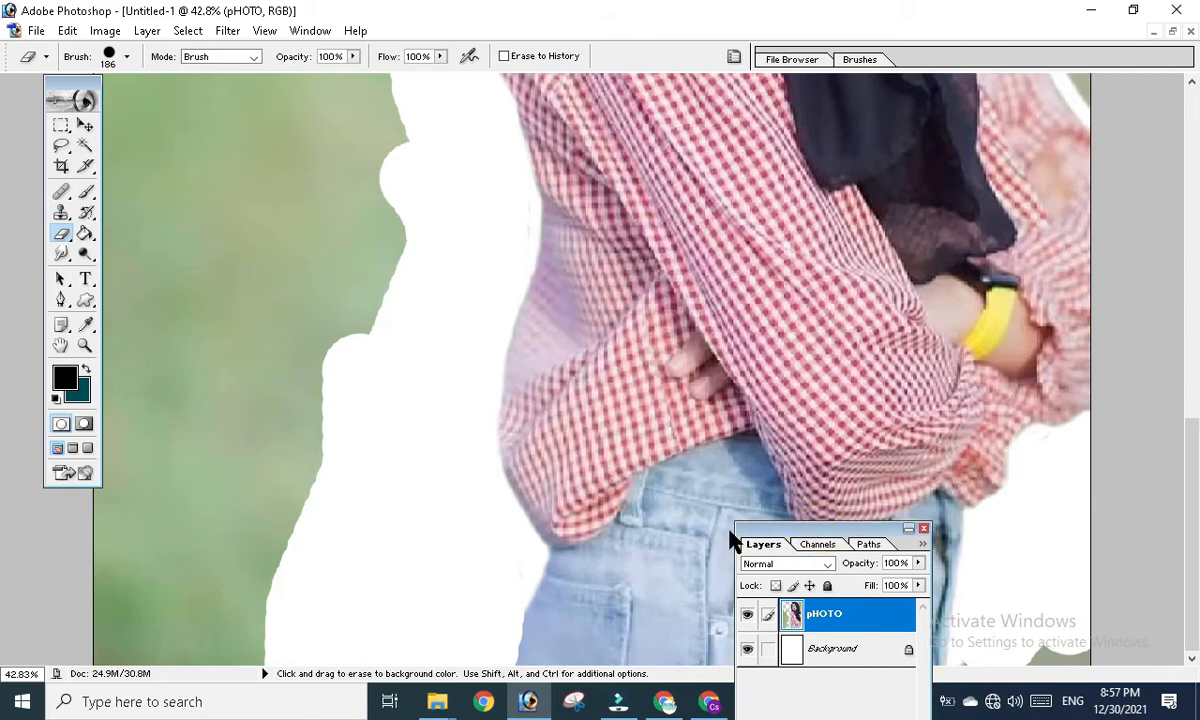
{"action": "left_click_drag", "start_coordinate": [741, 540], "coordinate": [659, 543]}
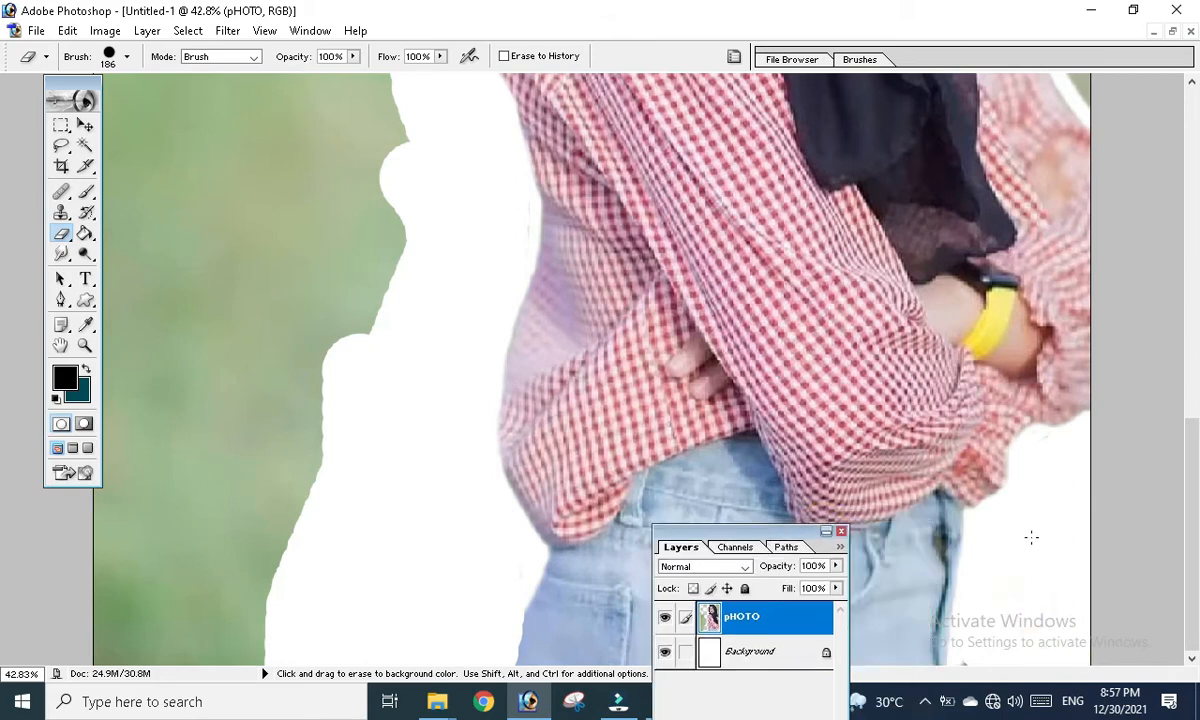
- Erase the green beside the far sleeve and the back of the headscarf, up to cheek level
{"action": "left_click_drag", "start_coordinate": [932, 345], "coordinate": [1038, 380]}
{"action": "left_click_drag", "start_coordinate": [1080, 208], "coordinate": [1069, 198]}
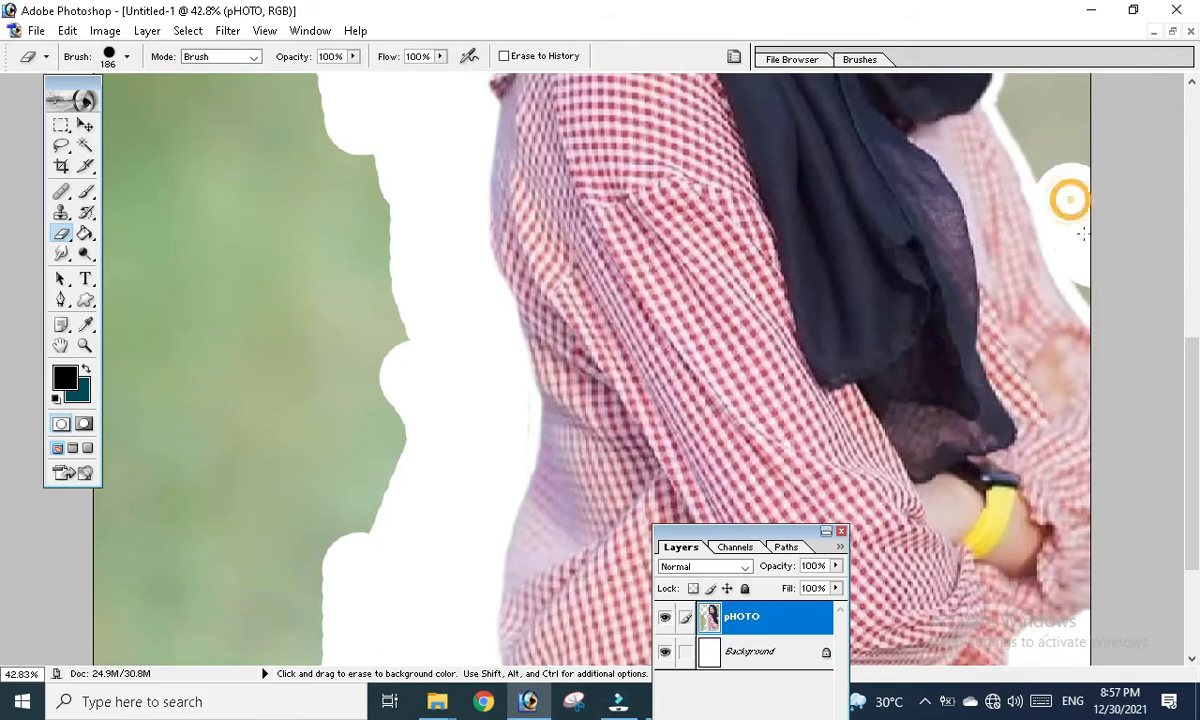
{"action": "left_click_drag", "start_coordinate": [1101, 279], "coordinate": [1101, 442]}
{"action": "mouse_move", "coordinate": [1075, 370]}
{"action": "left_mouse_down"}
{"action": "mouse_move", "coordinate": [1058, 267]}
{"action": "mouse_move", "coordinate": [1029, 260]}
{"action": "mouse_move", "coordinate": [1081, 376]}
{"action": "left_mouse_up"}
{"action": "mouse_move", "coordinate": [1027, 284]}
{"action": "left_mouse_down"}
{"action": "mouse_move", "coordinate": [1034, 230]}
{"action": "mouse_move", "coordinate": [1021, 201]}
{"action": "mouse_move", "coordinate": [1027, 224]}
{"action": "mouse_move", "coordinate": [1076, 269]}
{"action": "mouse_move", "coordinate": [1075, 184]}
{"action": "mouse_move", "coordinate": [1016, 202]}
{"action": "mouse_move", "coordinate": [996, 276]}
{"action": "mouse_move", "coordinate": [1025, 332]}
{"action": "mouse_move", "coordinate": [1003, 219]}
{"action": "mouse_move", "coordinate": [1062, 333]}
{"action": "mouse_move", "coordinate": [1063, 236]}
{"action": "left_mouse_up"}
{"action": "scroll", "coordinate": [1072, 182], "scroll_direction": "up", "scroll_amount": 3}
{"action": "scroll", "coordinate": [1074, 302], "scroll_direction": "up", "scroll_amount": 3}
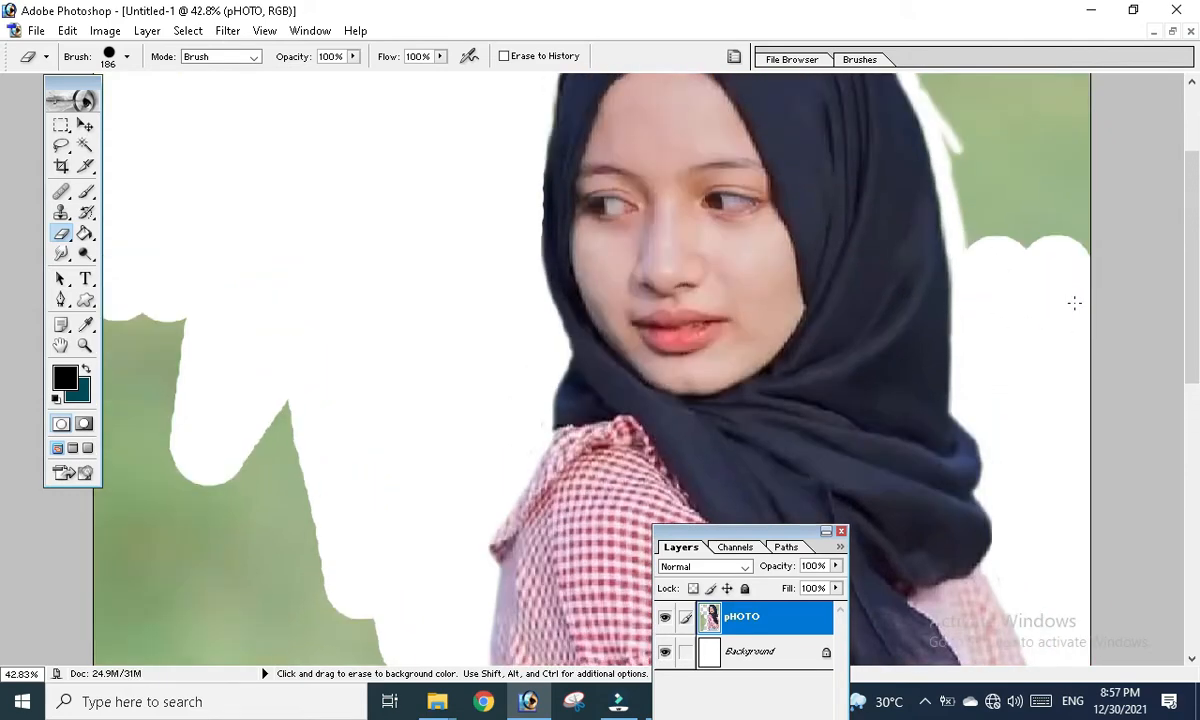
- Erase the green behind the head, above the crown and across the upper part of the page
{"action": "scroll", "coordinate": [1074, 302], "scroll_direction": "up", "scroll_amount": 3}
{"action": "mouse_move", "coordinate": [1074, 302]}
{"action": "left_mouse_down"}
{"action": "mouse_move", "coordinate": [993, 169]}
{"action": "mouse_move", "coordinate": [1027, 348]}
{"action": "mouse_move", "coordinate": [922, 121]}
{"action": "mouse_move", "coordinate": [991, 380]}
{"action": "mouse_move", "coordinate": [1044, 266]}
{"action": "mouse_move", "coordinate": [1071, 163]}
{"action": "mouse_move", "coordinate": [1073, 177]}
{"action": "mouse_move", "coordinate": [952, 79]}
{"action": "mouse_move", "coordinate": [908, 63]}
{"action": "mouse_move", "coordinate": [929, 117]}
{"action": "mouse_move", "coordinate": [894, 79]}
{"action": "mouse_move", "coordinate": [994, 173]}
{"action": "mouse_move", "coordinate": [911, 70]}
{"action": "mouse_move", "coordinate": [1076, 128]}
{"action": "mouse_move", "coordinate": [1077, 100]}
{"action": "mouse_move", "coordinate": [1038, 82]}
{"action": "mouse_move", "coordinate": [877, 75]}
{"action": "mouse_move", "coordinate": [895, 122]}
{"action": "mouse_move", "coordinate": [870, 105]}
{"action": "mouse_move", "coordinate": [899, 145]}
{"action": "mouse_move", "coordinate": [833, 71]}
{"action": "mouse_move", "coordinate": [803, 71]}
{"action": "mouse_move", "coordinate": [839, 91]}
{"action": "mouse_move", "coordinate": [804, 66]}
{"action": "mouse_move", "coordinate": [681, 56]}
{"action": "mouse_move", "coordinate": [629, 70]}
{"action": "mouse_move", "coordinate": [523, 162]}
{"action": "mouse_move", "coordinate": [578, 100]}
{"action": "mouse_move", "coordinate": [544, 148]}
{"action": "mouse_move", "coordinate": [451, 171]}
{"action": "mouse_move", "coordinate": [534, 75]}
{"action": "mouse_move", "coordinate": [180, 96]}
{"action": "mouse_move", "coordinate": [314, 158]}
{"action": "mouse_move", "coordinate": [320, 118]}
{"action": "mouse_move", "coordinate": [217, 220]}
{"action": "left_mouse_up"}
{"action": "scroll", "coordinate": [952, 137], "scroll_direction": "up", "scroll_amount": 1}
{"action": "scroll", "coordinate": [340, 421], "scroll_direction": "down", "scroll_amount": 3}
{"action": "scroll", "coordinate": [340, 421], "scroll_direction": "down", "scroll_amount": 5}
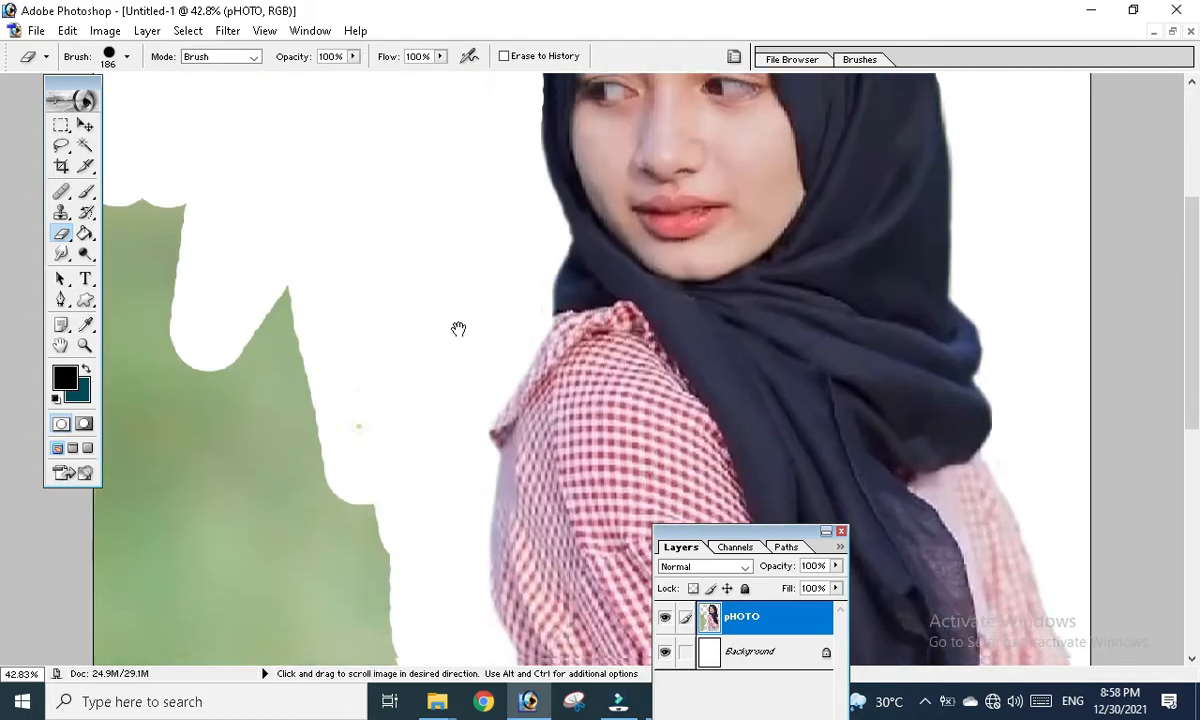
- Erase the remaining green between the page's outer edge and the back of the shirt, down to waist level
{"action": "mouse_move", "coordinate": [458, 327]}
{"action": "left_mouse_down"}
{"action": "mouse_move", "coordinate": [388, 303]}
{"action": "mouse_move", "coordinate": [308, 504]}
{"action": "mouse_move", "coordinate": [149, 235]}
{"action": "mouse_move", "coordinate": [120, 153]}
{"action": "mouse_move", "coordinate": [191, 300]}
{"action": "mouse_move", "coordinate": [115, 571]}
{"action": "mouse_move", "coordinate": [207, 571]}
{"action": "left_mouse_up"}
{"action": "scroll", "coordinate": [207, 571], "scroll_direction": "down", "scroll_amount": 5}
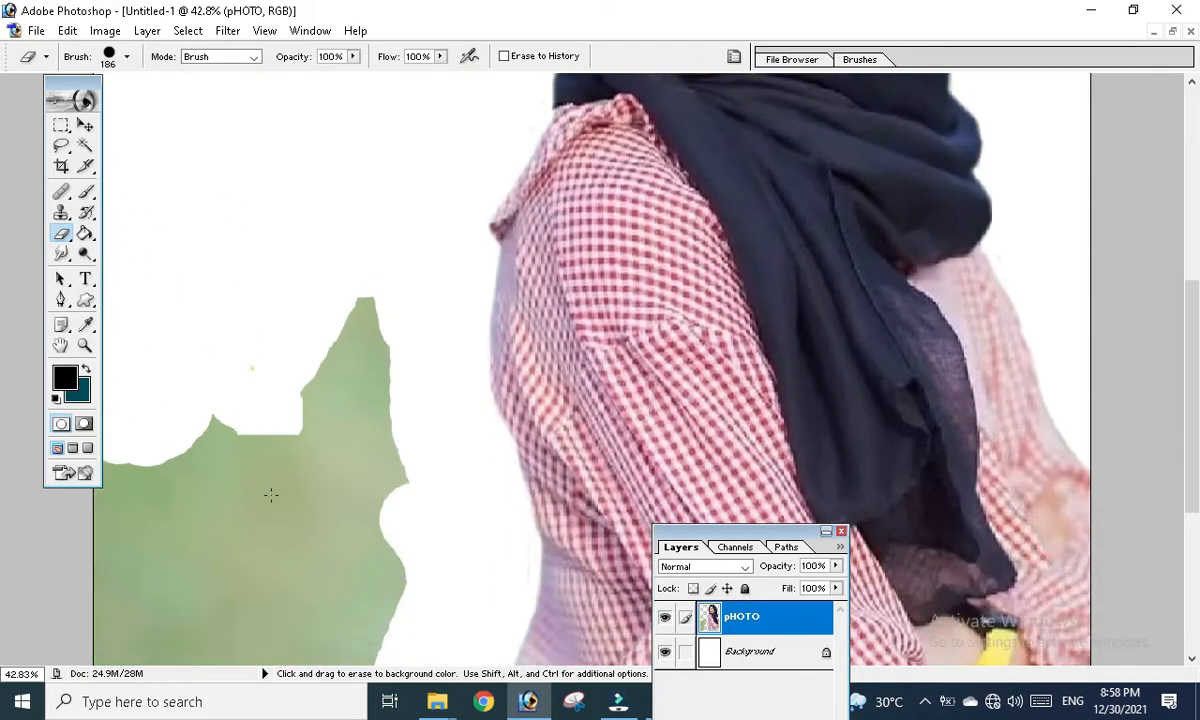
{"action": "mouse_move", "coordinate": [268, 496]}
{"action": "left_mouse_down"}
{"action": "mouse_move", "coordinate": [370, 410]}
{"action": "mouse_move", "coordinate": [378, 533]}
{"action": "mouse_move", "coordinate": [340, 618]}
{"action": "mouse_move", "coordinate": [212, 354]}
{"action": "mouse_move", "coordinate": [176, 498]}
{"action": "mouse_move", "coordinate": [100, 540]}
{"action": "mouse_move", "coordinate": [100, 460]}
{"action": "left_mouse_up"}
{"action": "left_click_drag", "start_coordinate": [217, 581], "coordinate": [219, 457]}
{"action": "mouse_move", "coordinate": [228, 493]}
{"action": "left_mouse_down"}
{"action": "mouse_move", "coordinate": [228, 694]}
{"action": "mouse_move", "coordinate": [233, 541]}
{"action": "mouse_move", "coordinate": [300, 590]}
{"action": "mouse_move", "coordinate": [315, 487]}
{"action": "mouse_move", "coordinate": [343, 466]}
{"action": "mouse_move", "coordinate": [244, 504]}
{"action": "mouse_move", "coordinate": [118, 623]}
{"action": "mouse_move", "coordinate": [201, 665]}
{"action": "left_mouse_up"}
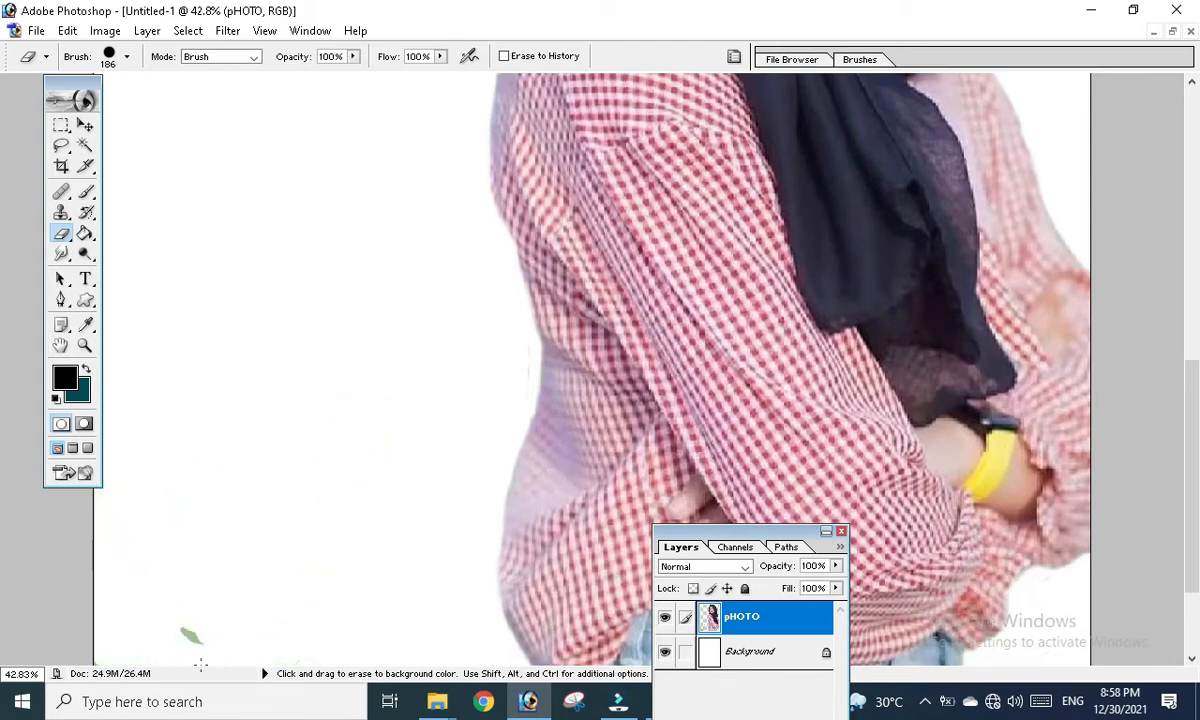
- Clear the last green beside the jeans in the page's lower corner
{"action": "scroll", "coordinate": [221, 584], "scroll_direction": "down", "scroll_amount": 1}
{"action": "left_click_drag", "start_coordinate": [362, 485], "coordinate": [362, 410]}
{"action": "mouse_move", "coordinate": [289, 490]}
{"action": "left_mouse_down"}
{"action": "mouse_move", "coordinate": [244, 565]}
{"action": "mouse_move", "coordinate": [109, 664]}
{"action": "left_mouse_up"}
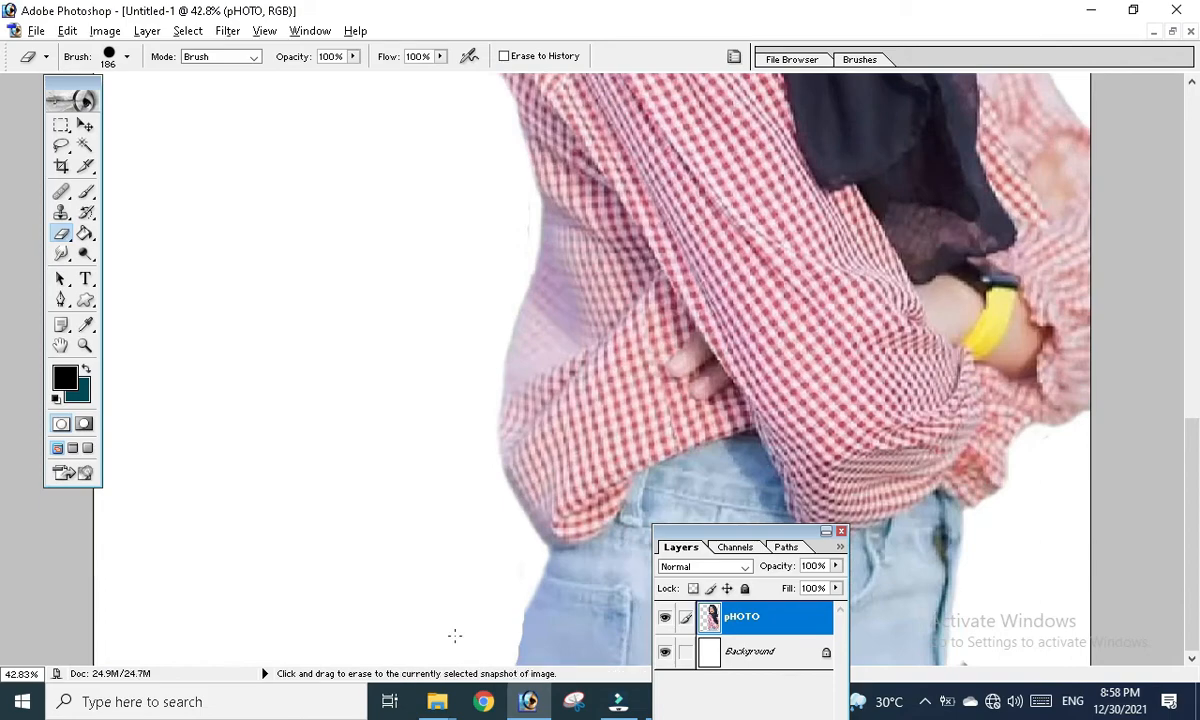
- Fit the page in view, move the Layers palette clear of the subject and switch to the Move tool
{"action": "key", "text": "ctrl+0"}
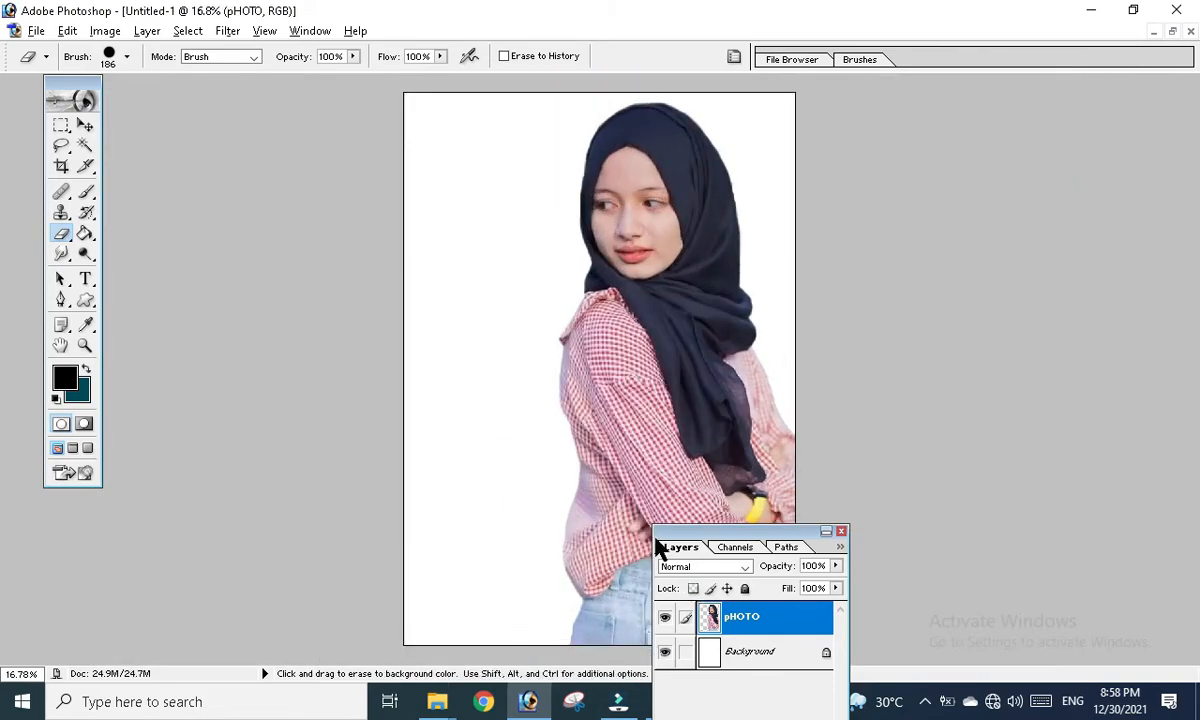
{"action": "left_click_drag", "start_coordinate": [677, 537], "coordinate": [969, 530]}
{"action": "scroll", "coordinate": [830, 490], "scroll_direction": "up", "scroll_amount": 2}
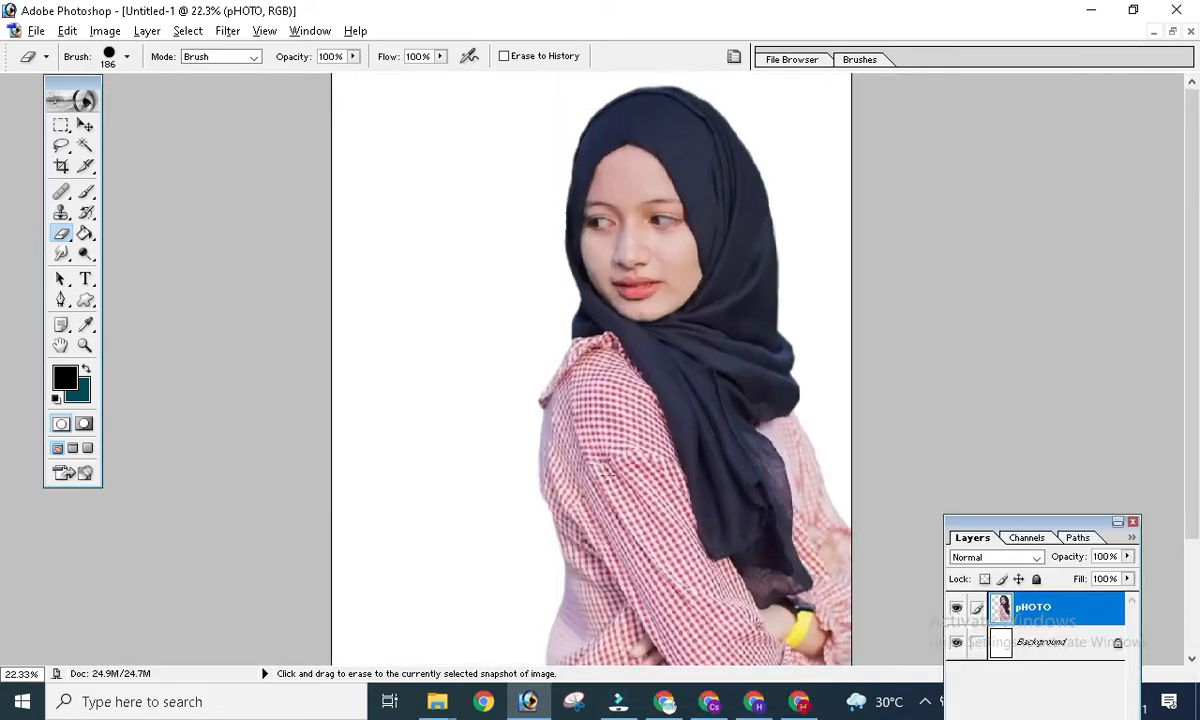
{"action": "left_click", "coordinate": [86, 125]}
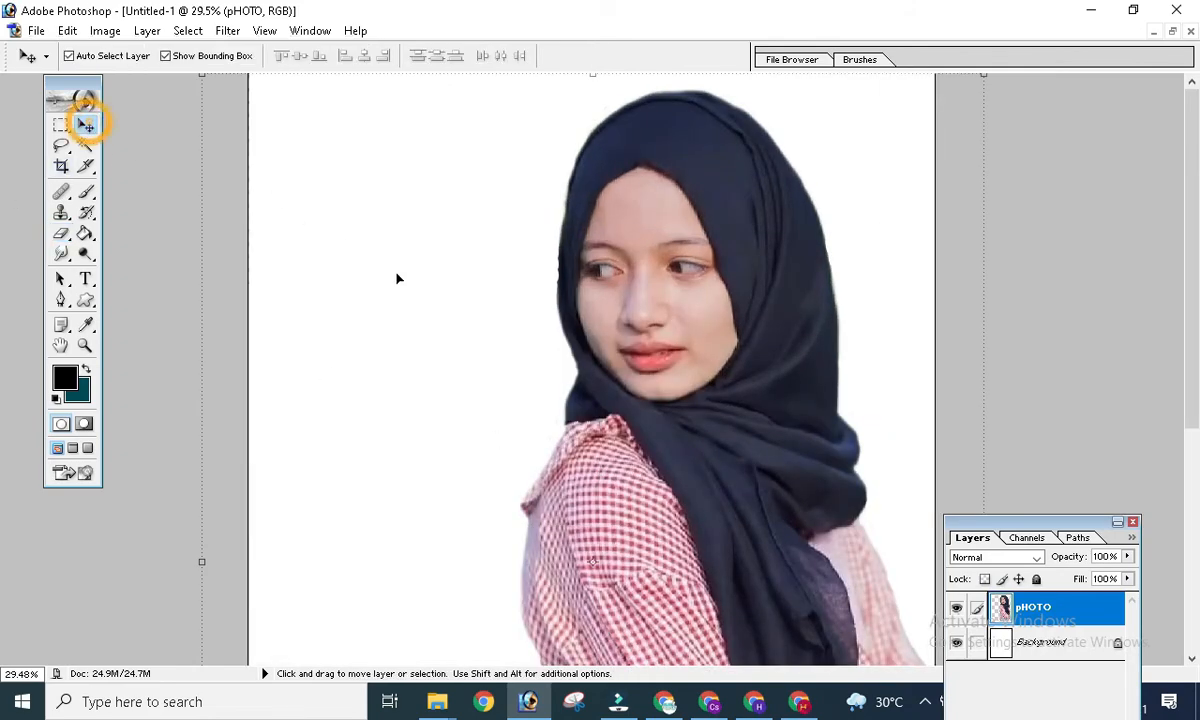
- Examine the cut-out subject against the white page at several magnifications
{"action": "scroll", "coordinate": [396, 276], "scroll_direction": "down", "scroll_amount": 2}
{"action": "scroll", "coordinate": [397, 276], "scroll_direction": "up", "scroll_amount": 1}
{"action": "scroll", "coordinate": [399, 288], "scroll_direction": "up", "scroll_amount": 1}
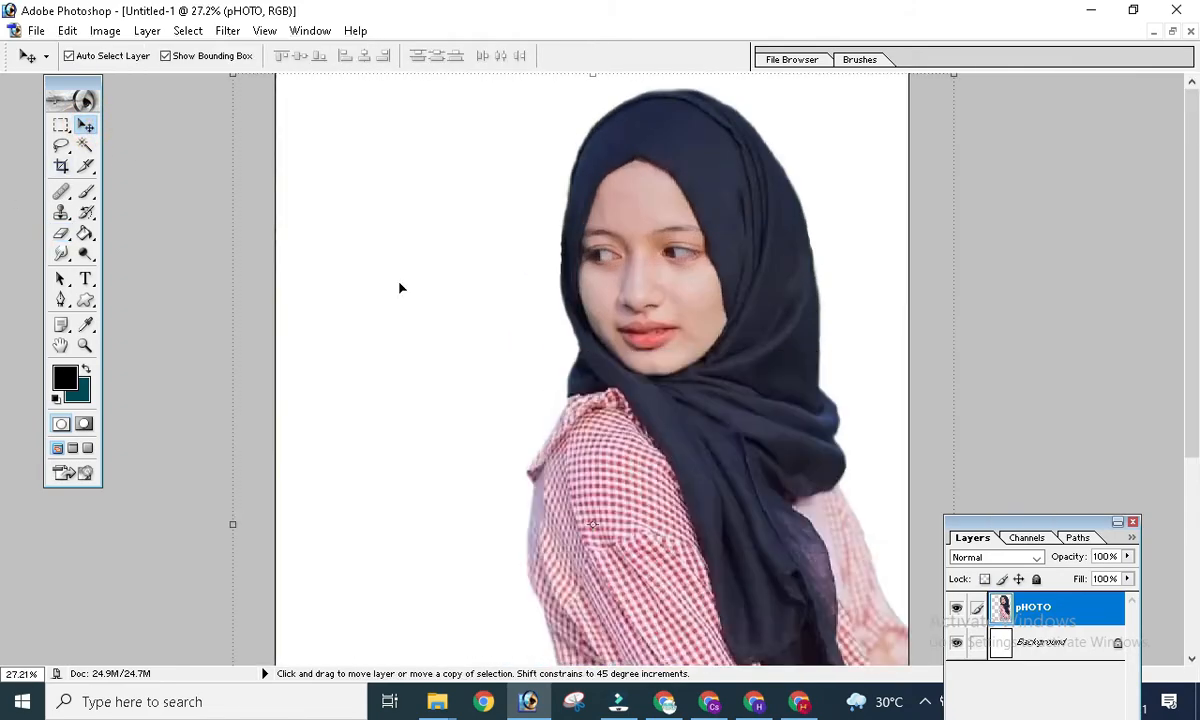
{"action": "scroll", "coordinate": [399, 288], "scroll_direction": "down", "scroll_amount": 2}
{"action": "scroll", "coordinate": [399, 288], "scroll_direction": "up", "scroll_amount": 2}
{"action": "scroll", "coordinate": [399, 288], "scroll_direction": "up", "scroll_amount": 2}
{"action": "left_click", "coordinate": [402, 287]}
{"action": "scroll", "coordinate": [402, 287], "scroll_direction": "down", "scroll_amount": 3}
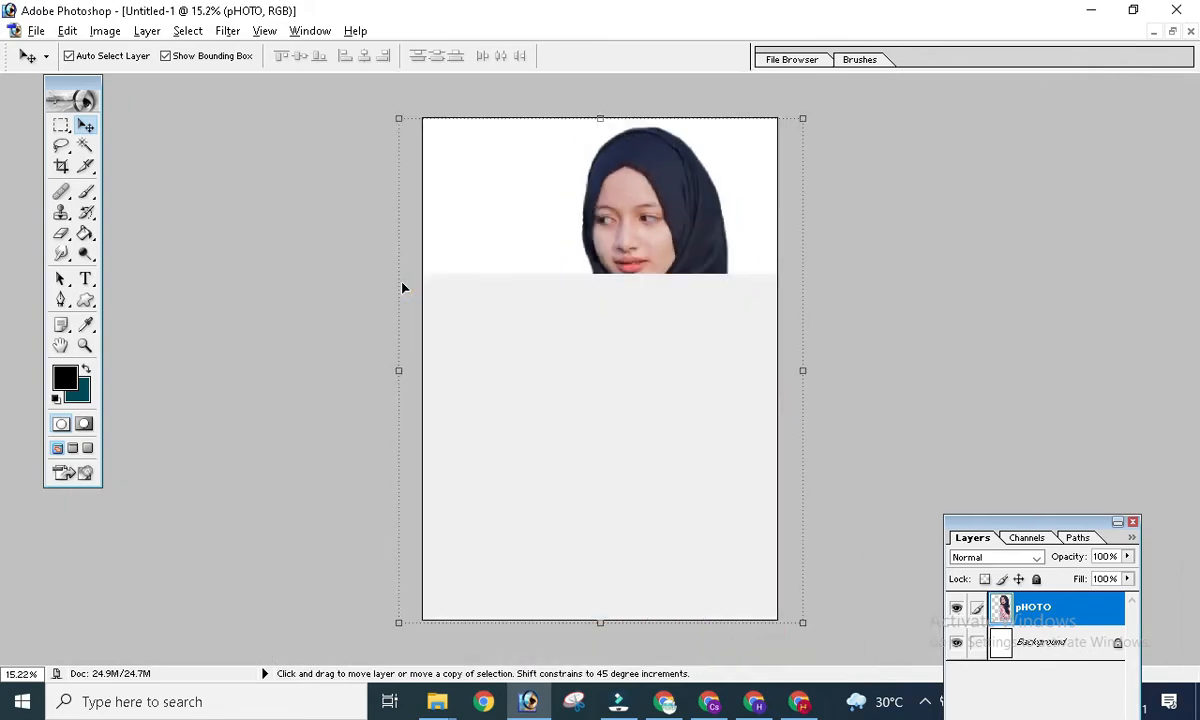
{"action": "scroll", "coordinate": [402, 288], "scroll_direction": "up", "scroll_amount": 2}
{"action": "scroll", "coordinate": [402, 288], "scroll_direction": "up", "scroll_amount": 1}
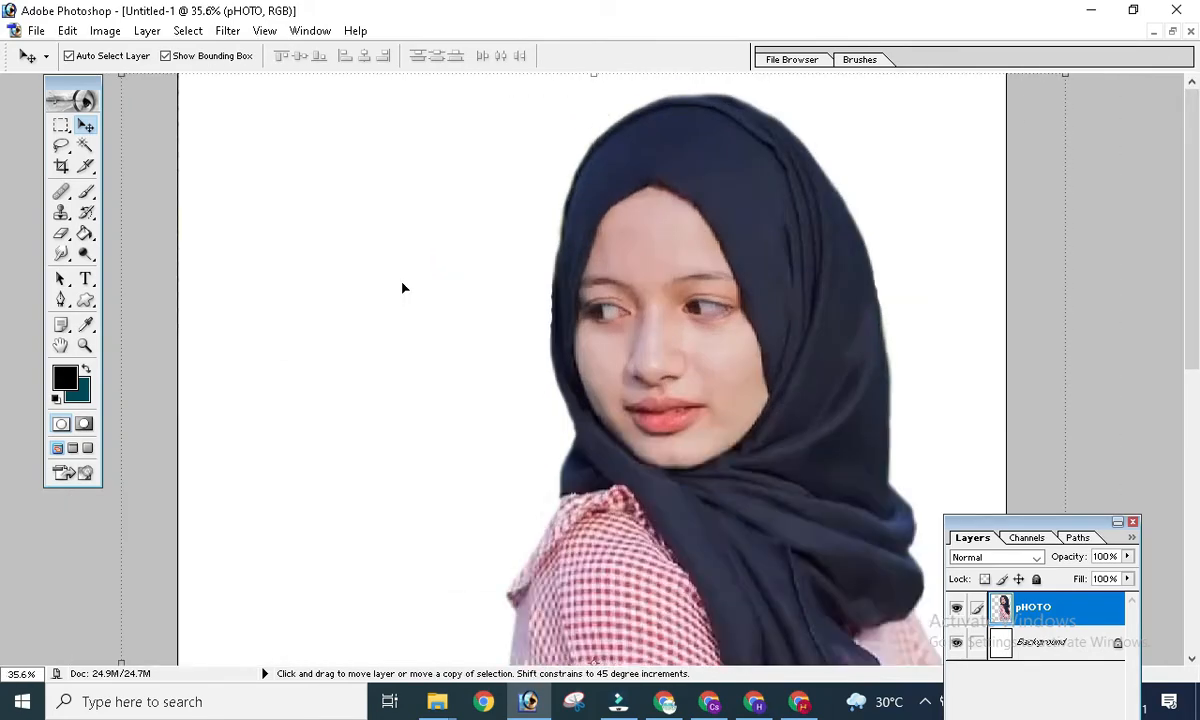
{"action": "scroll", "coordinate": [402, 288], "scroll_direction": "down", "scroll_amount": 3}
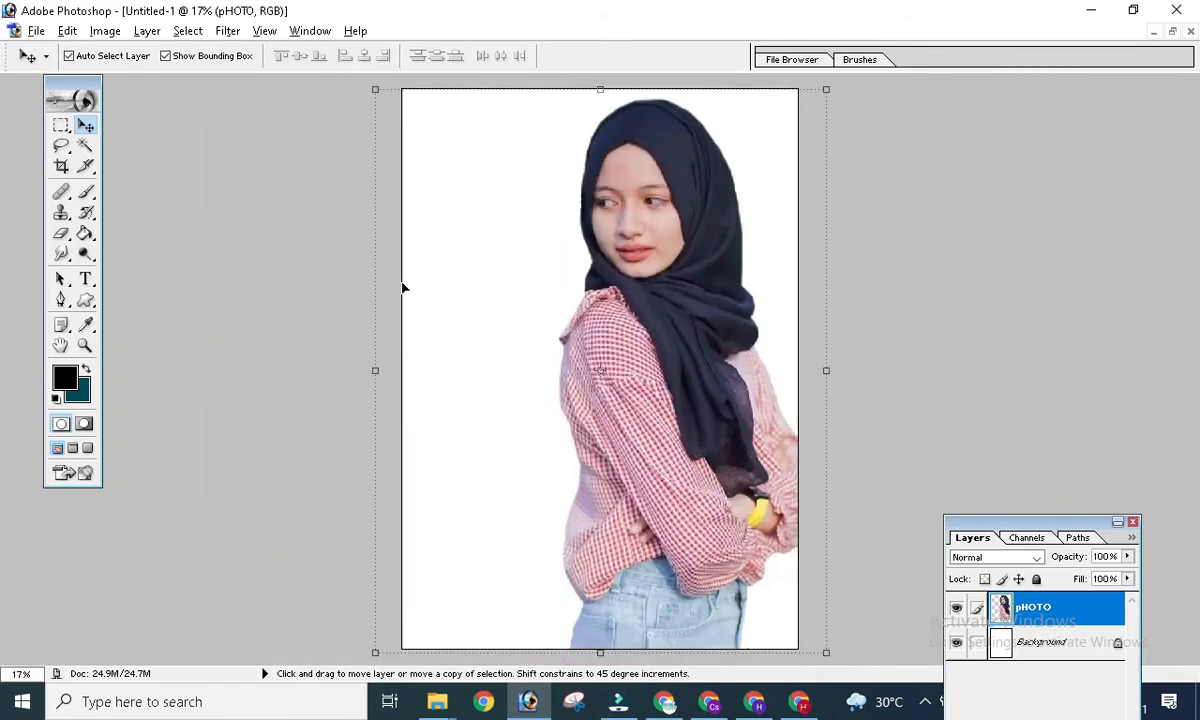
{"action": "scroll", "coordinate": [402, 288], "scroll_direction": "up", "scroll_amount": 1}
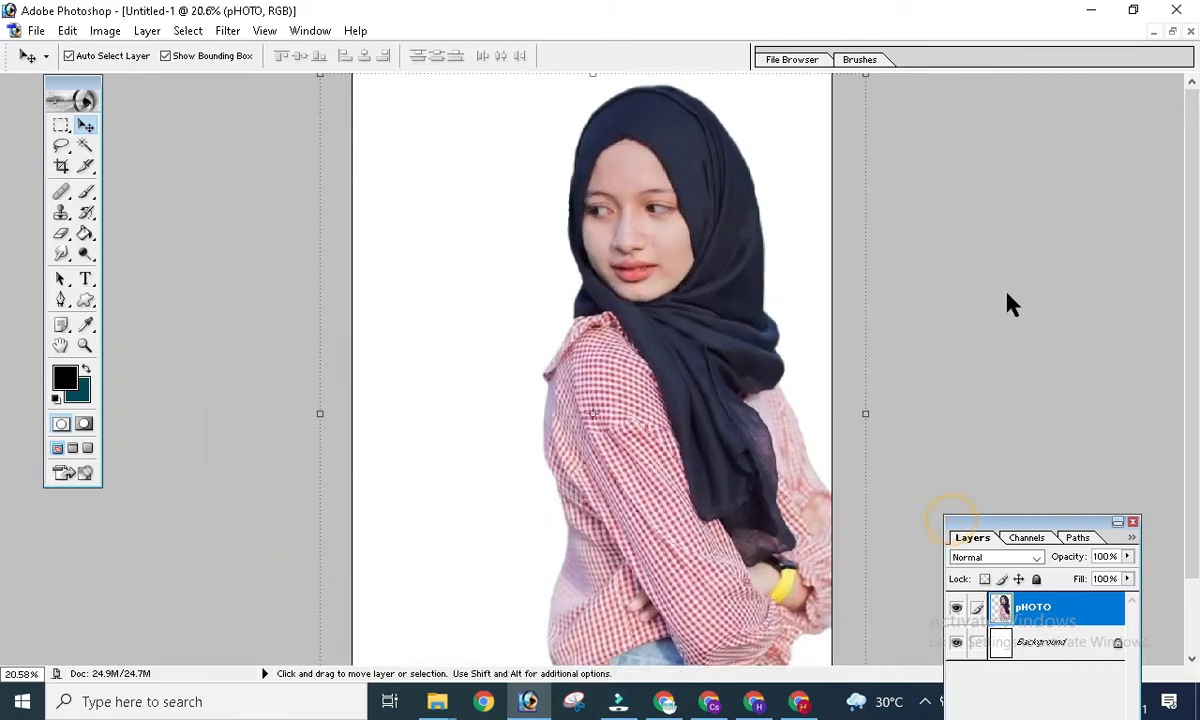
- Move the Layers palette higher beside the page to expose its full height, keeping the whole page in view
{"action": "left_click_drag", "start_coordinate": [1010, 305], "coordinate": [966, 262]}
{"action": "scroll", "coordinate": [622, 310], "scroll_direction": "down", "scroll_amount": 1}
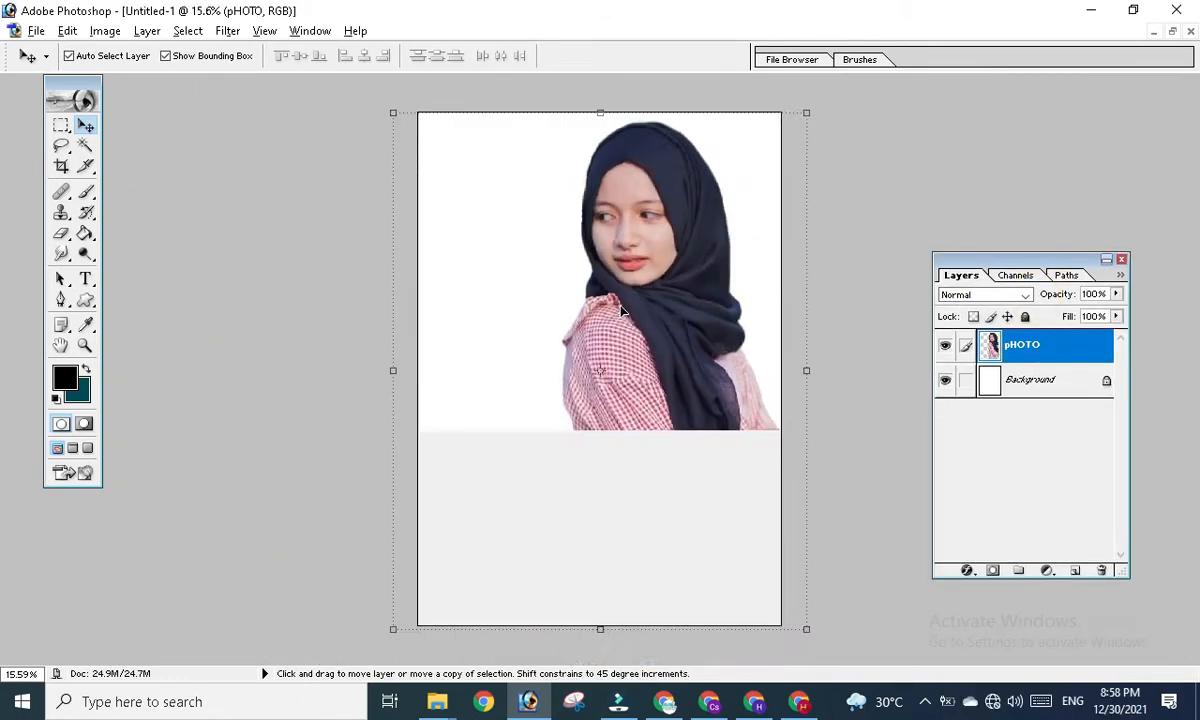
{"action": "scroll", "coordinate": [622, 310], "scroll_direction": "down", "scroll_amount": 1}
{"action": "scroll", "coordinate": [595, 310], "scroll_direction": "up", "scroll_amount": 1}
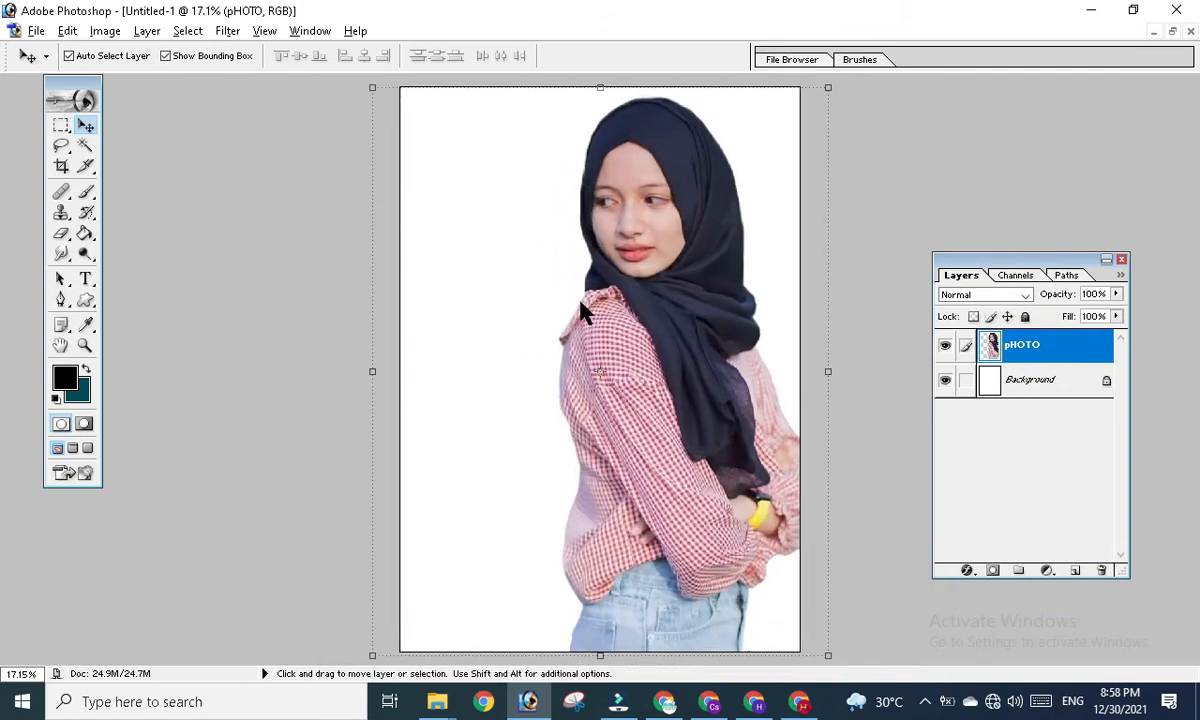
- Open the image modern-abstract-geometric-background-free-vector from drive D:
{"action": "left_click", "coordinate": [36, 31]}
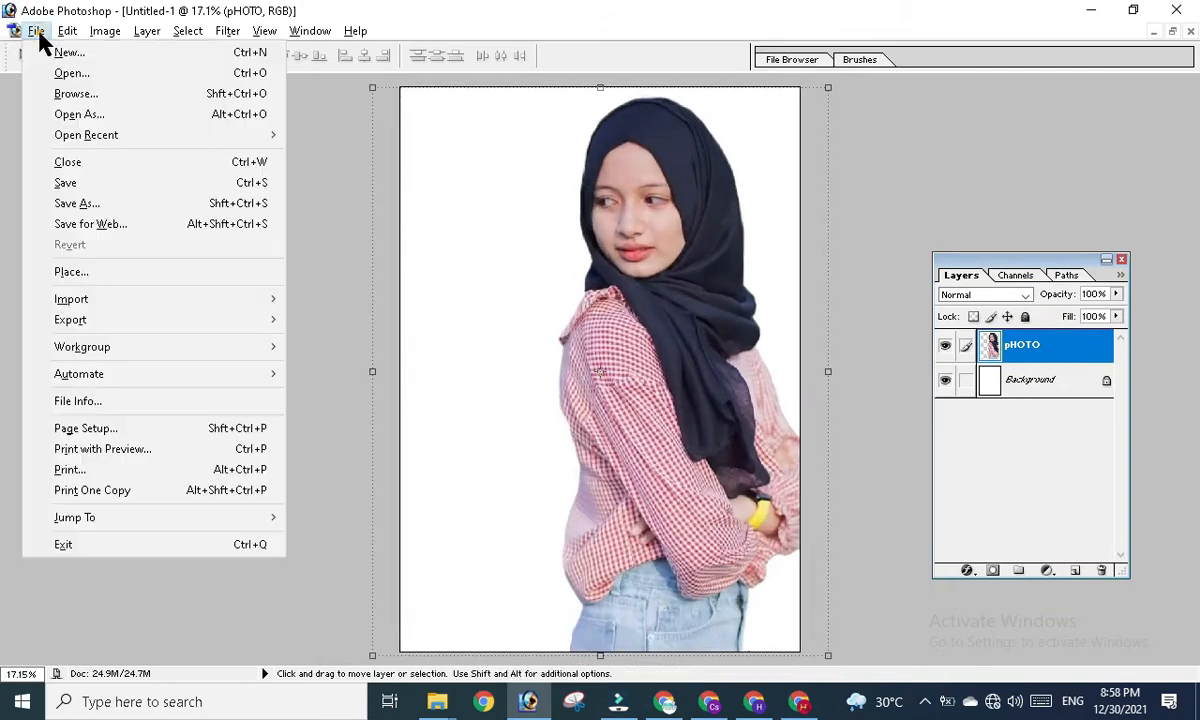
{"action": "left_click", "coordinate": [70, 73]}
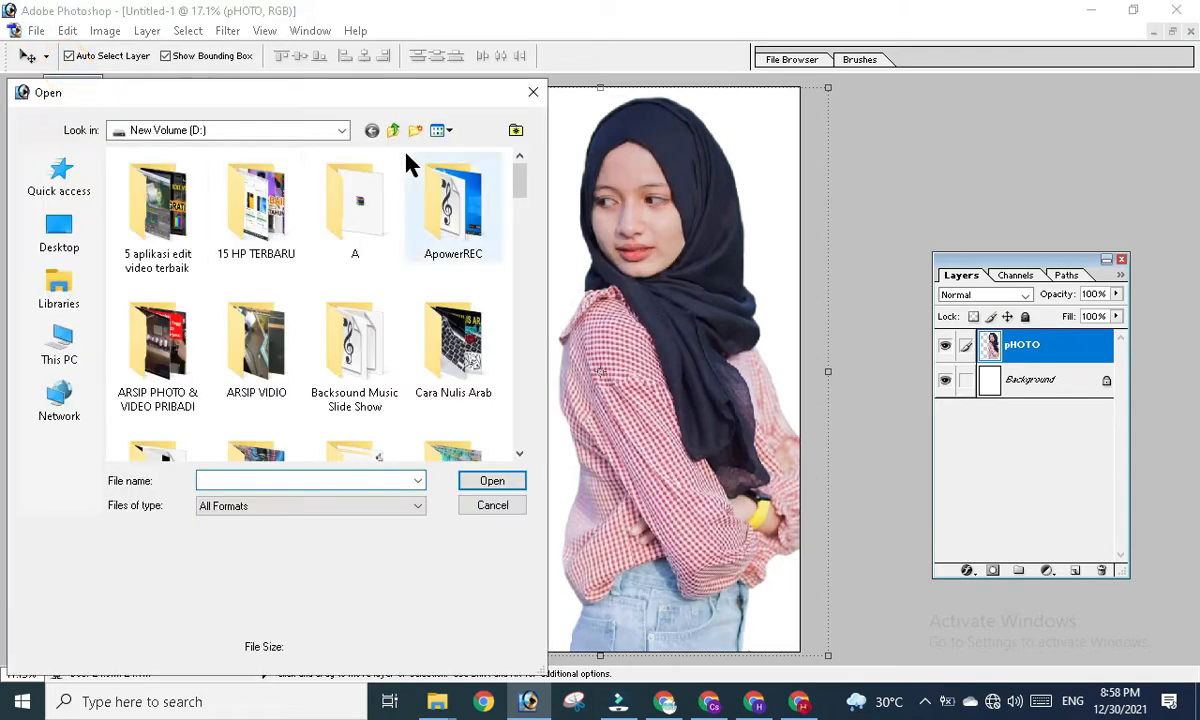
{"action": "scroll", "coordinate": [400, 160], "scroll_direction": "down", "scroll_amount": 5}
{"action": "scroll", "coordinate": [486, 233], "scroll_direction": "down", "scroll_amount": 10}
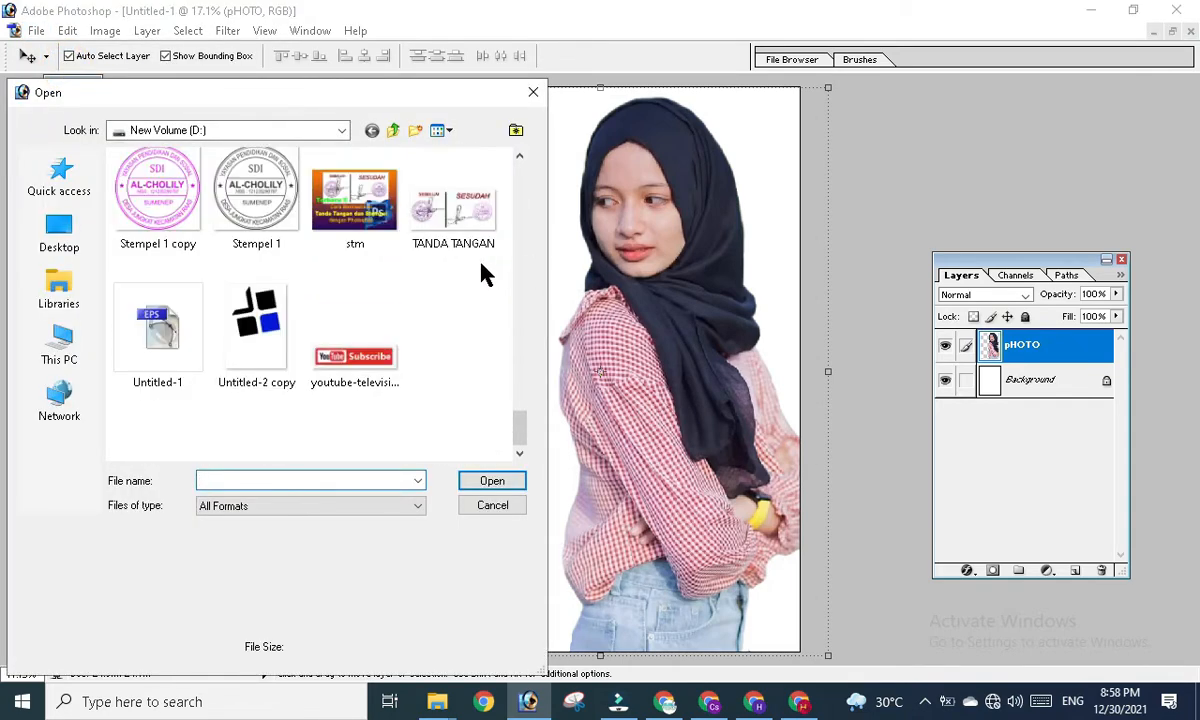
{"action": "scroll", "coordinate": [476, 270], "scroll_direction": "down", "scroll_amount": 2}
{"action": "left_click", "coordinate": [355, 265]}
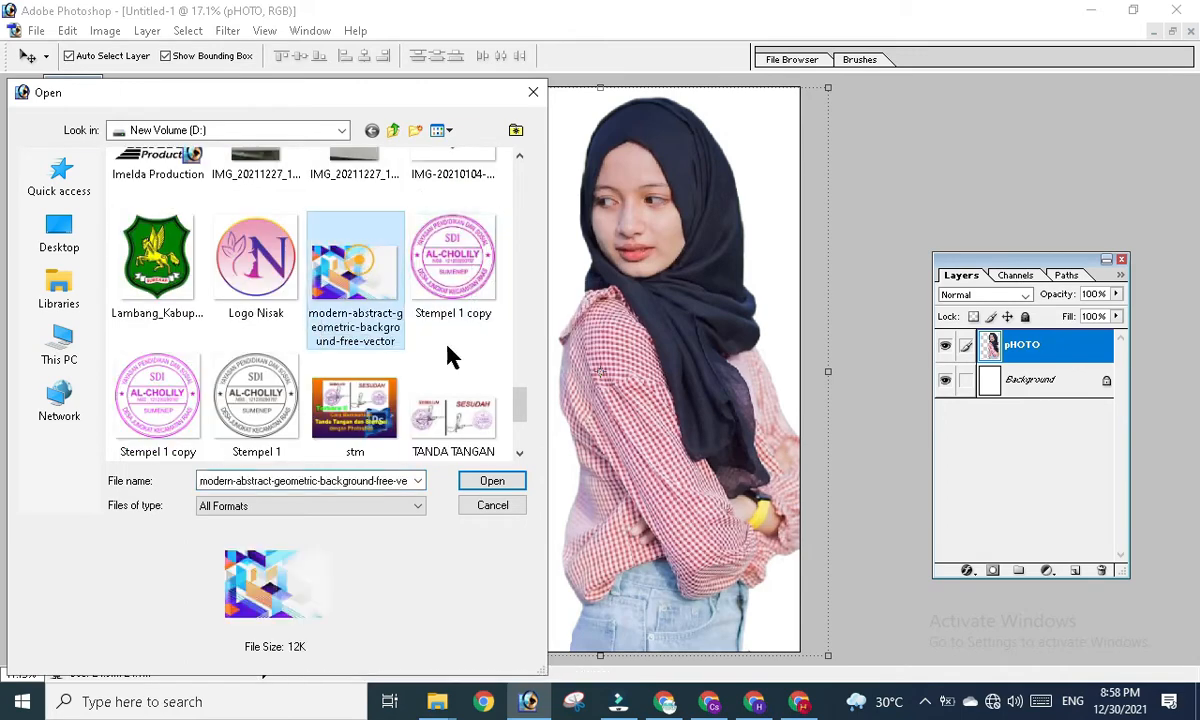
{"action": "left_click", "coordinate": [490, 481]}
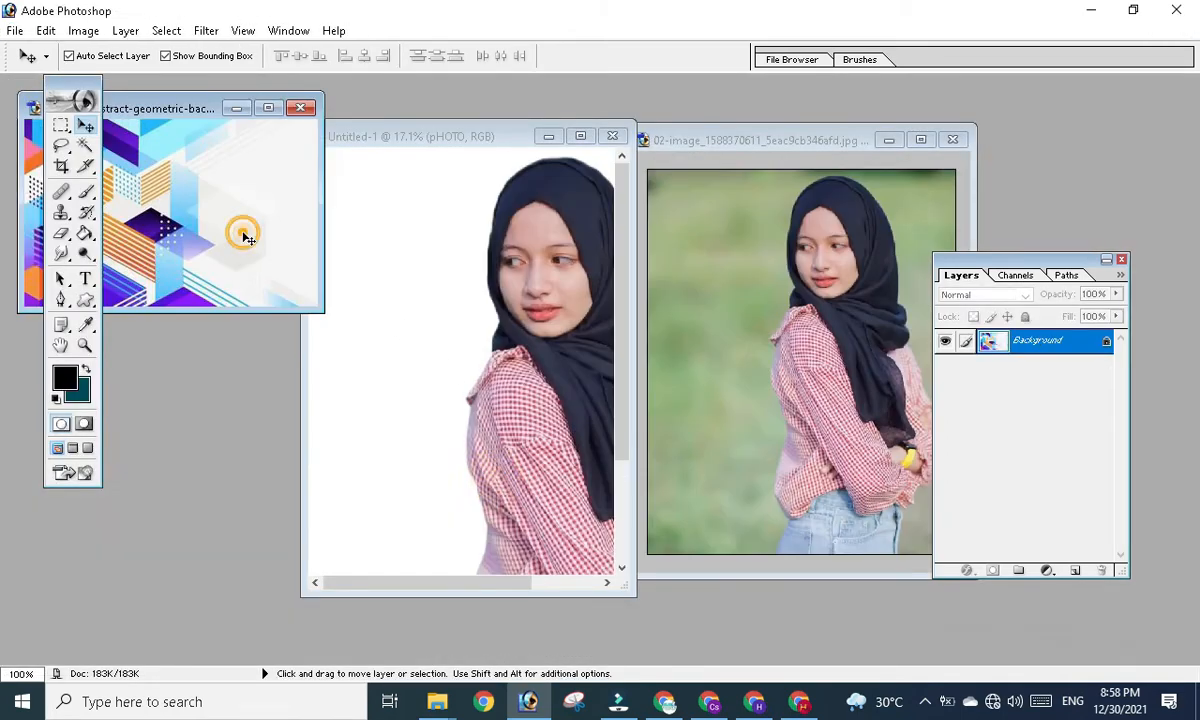
- Move the abstract background image's window over the Untitled-1 document window
{"action": "left_click", "coordinate": [83, 30]}
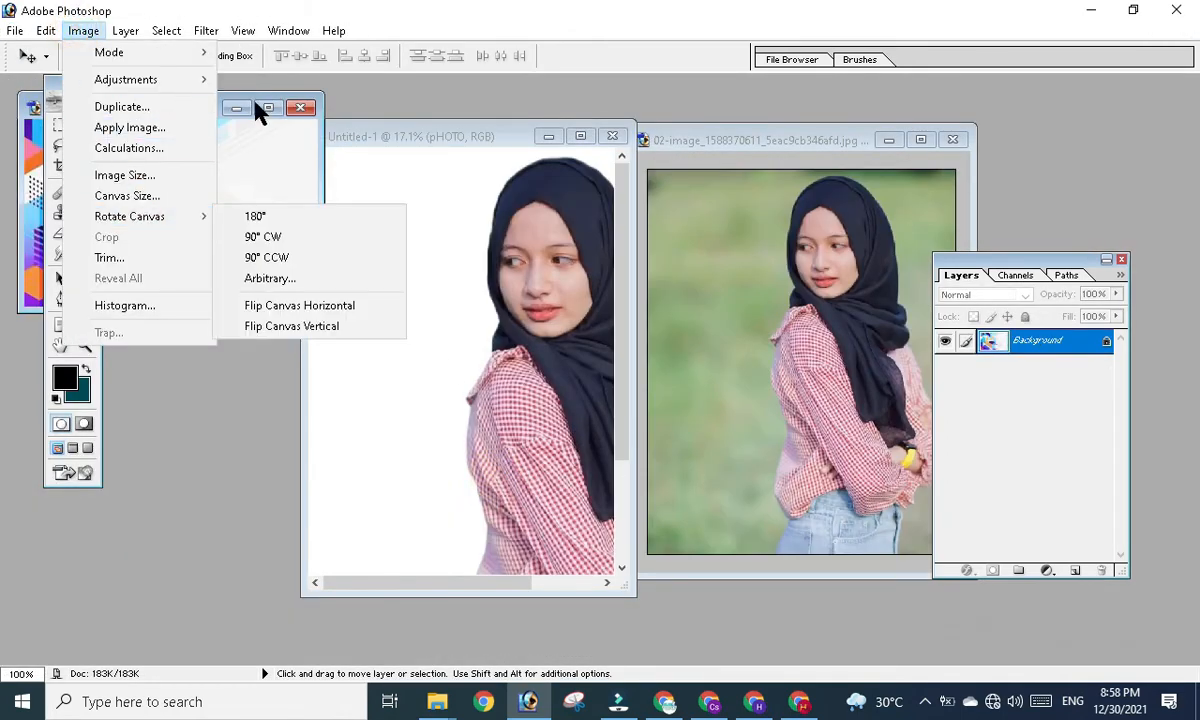
{"action": "left_click", "coordinate": [249, 139]}
{"action": "left_click_drag", "start_coordinate": [249, 139], "coordinate": [489, 234]}
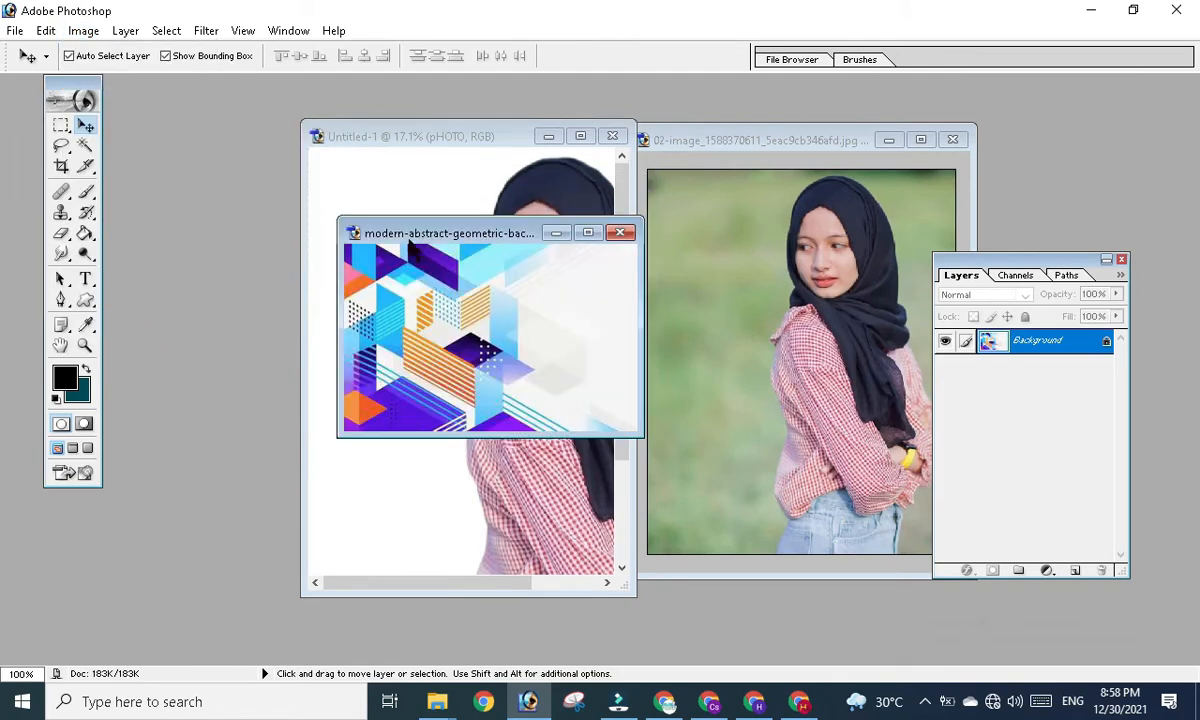
- Rotate the canvas of the abstract geometric background image by 180°
{"action": "left_click", "coordinate": [83, 31]}
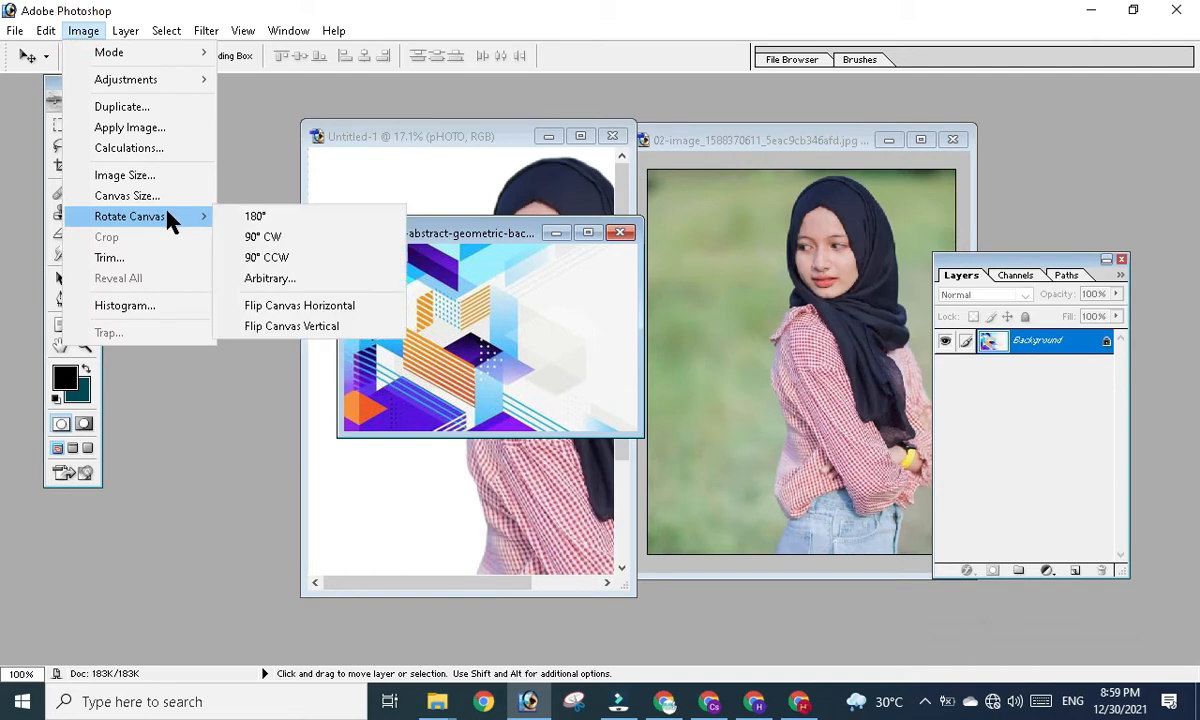
{"action": "mouse_move", "coordinate": [125, 31]}
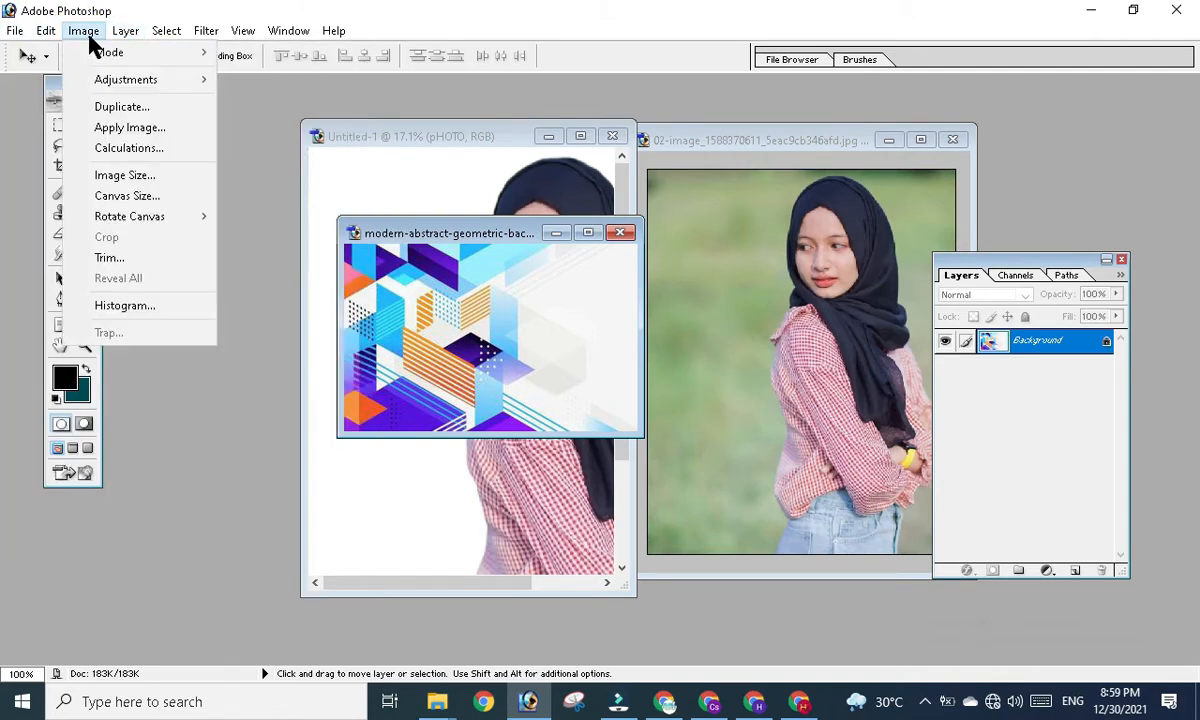
{"action": "left_click", "coordinate": [85, 31]}
{"action": "left_click", "coordinate": [86, 32]}
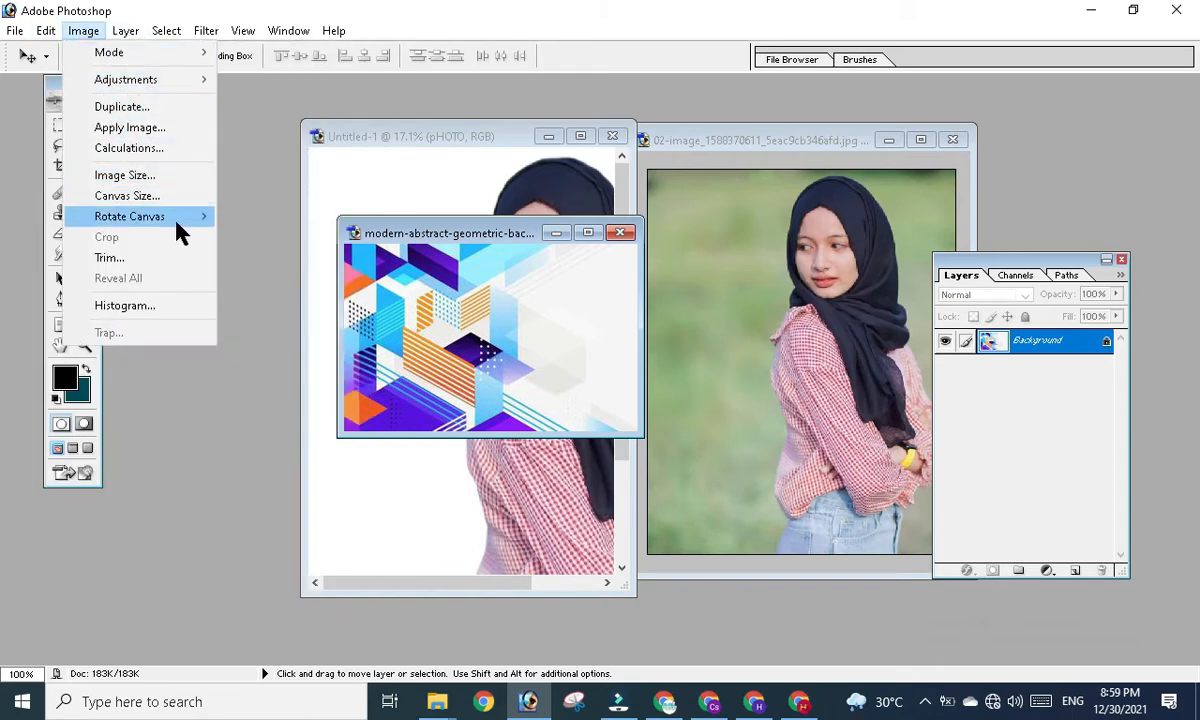
{"action": "mouse_move", "coordinate": [164, 210]}
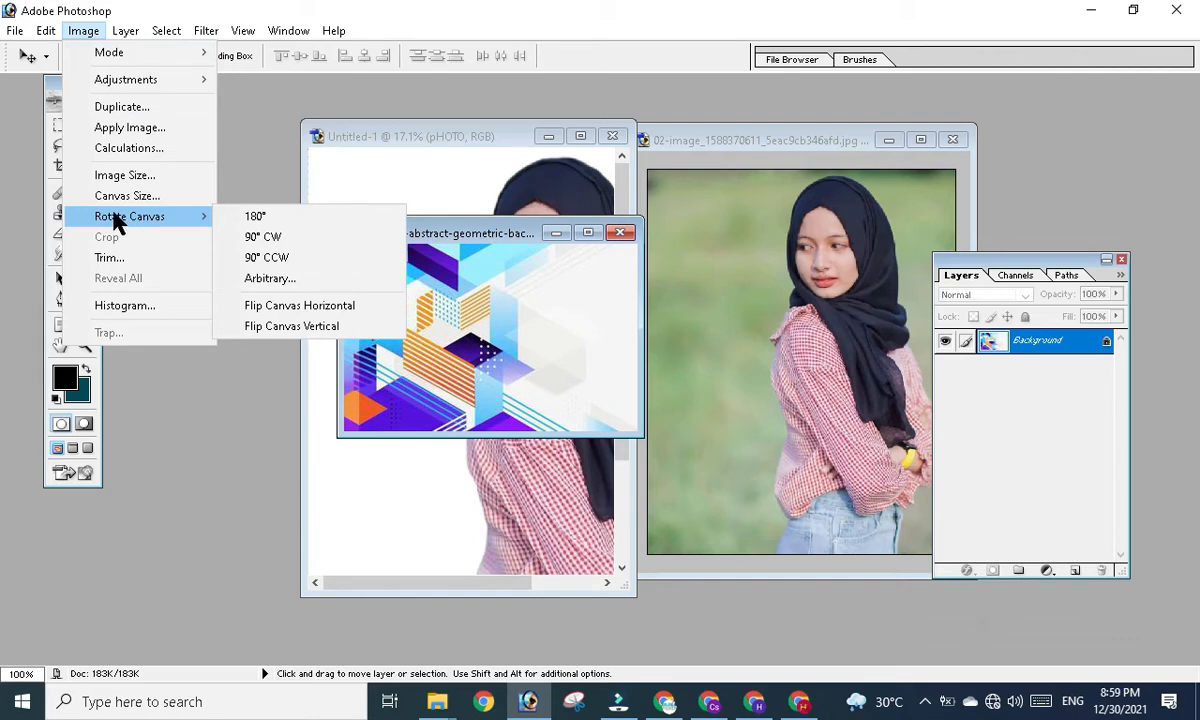
{"action": "left_click", "coordinate": [304, 222]}
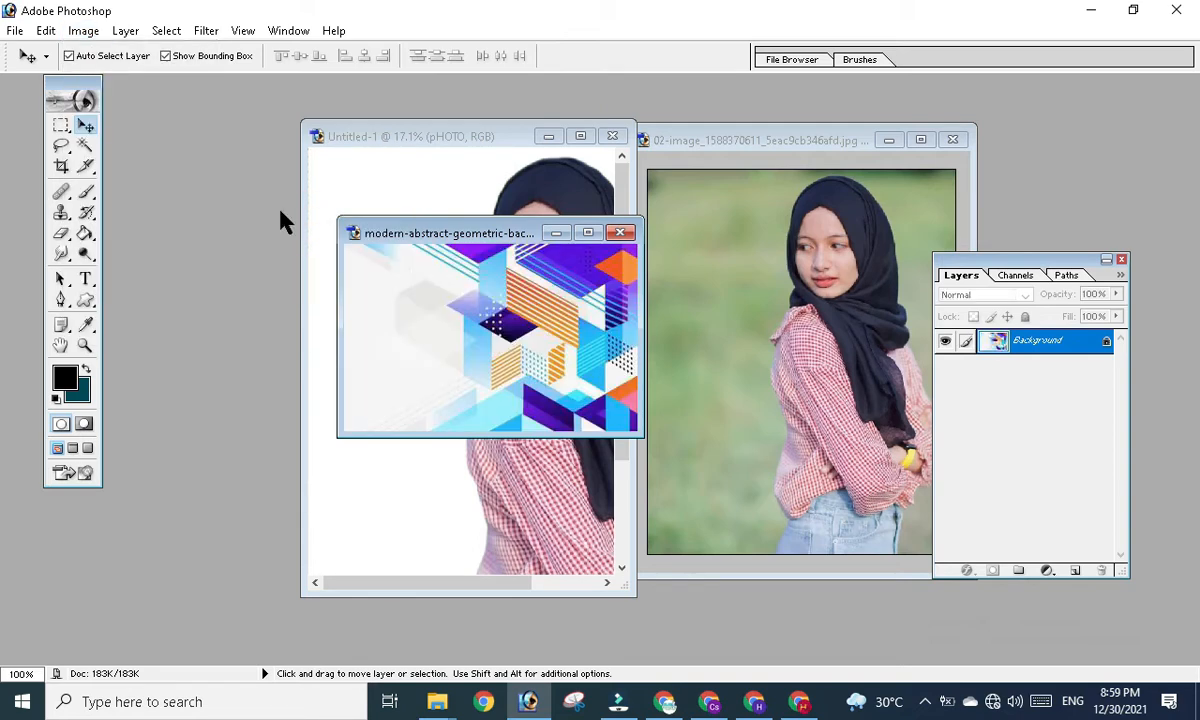
- Rotate the abstract background image's canvas 90° clockwise and flip it horizontally
{"action": "left_click", "coordinate": [86, 32]}
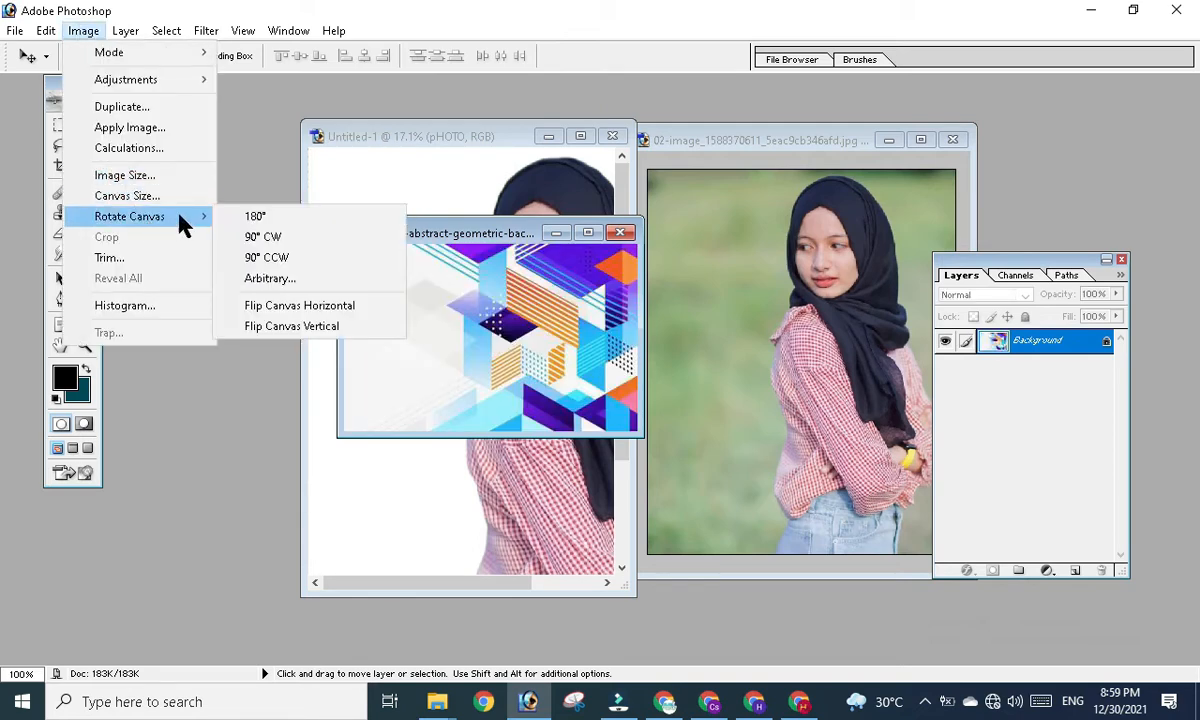
{"action": "left_click", "coordinate": [278, 249]}
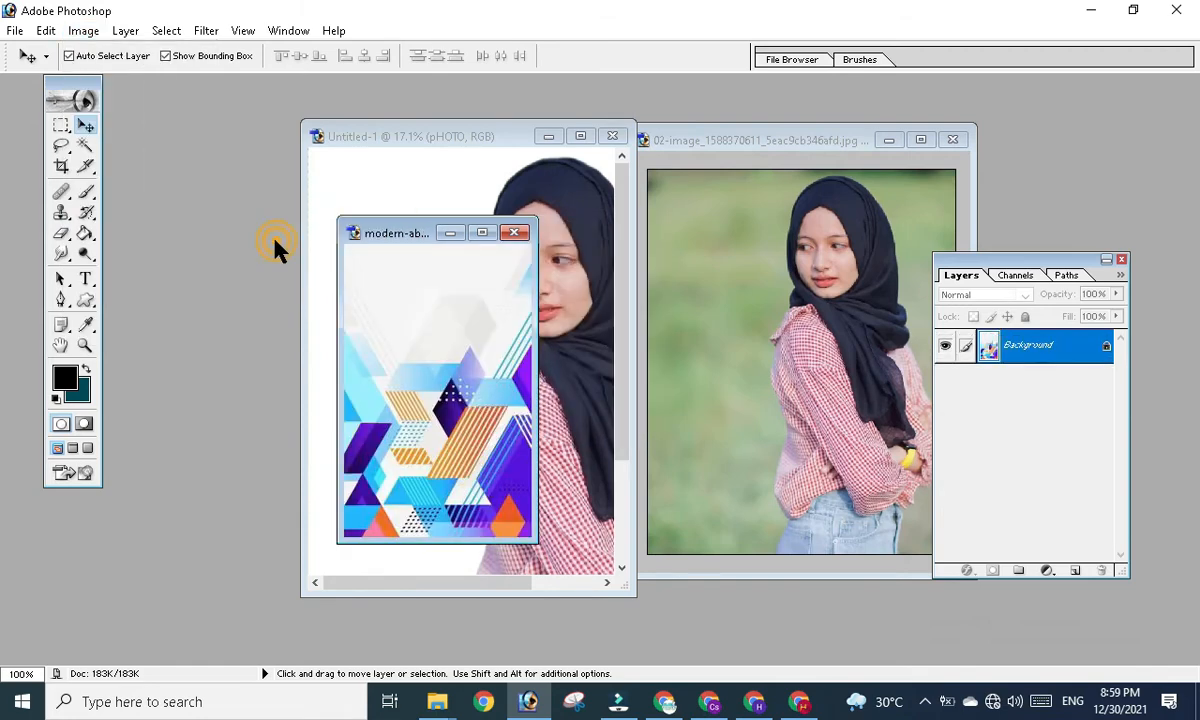
{"action": "left_click", "coordinate": [84, 31]}
{"action": "mouse_move", "coordinate": [152, 218]}
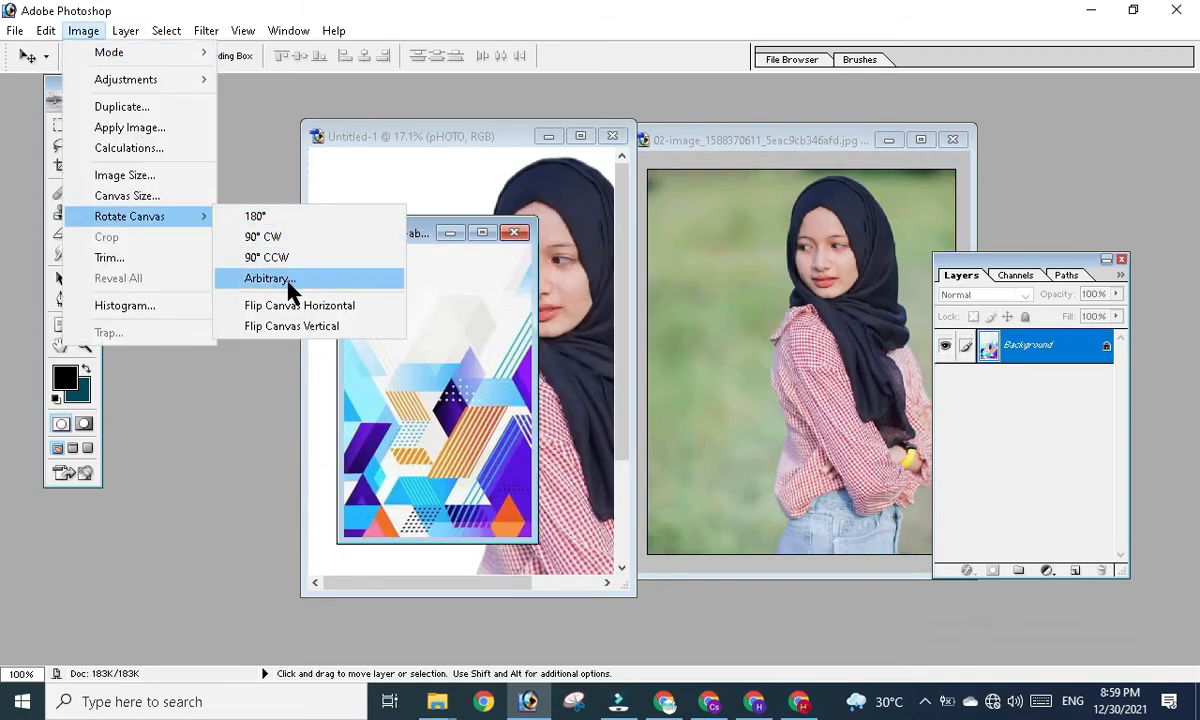
{"action": "left_click", "coordinate": [300, 307]}
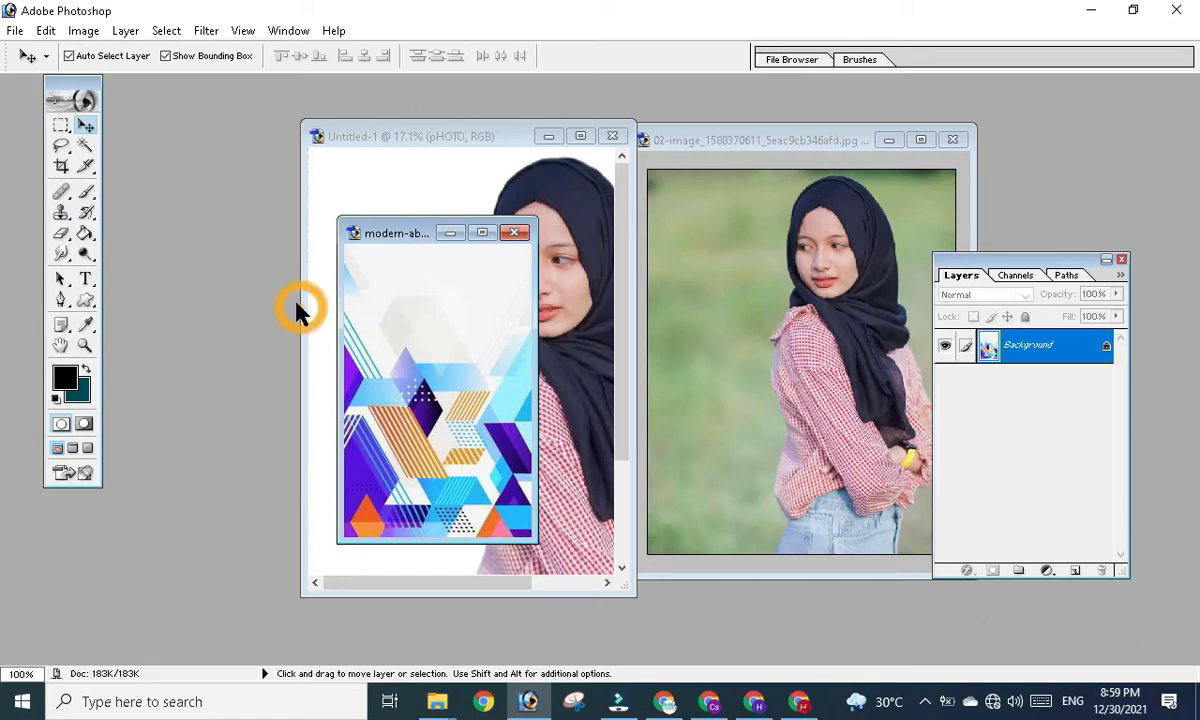
- Flip the abstract background image's canvas vertically and rotate it another 90° clockwise
{"action": "left_click", "coordinate": [85, 34]}
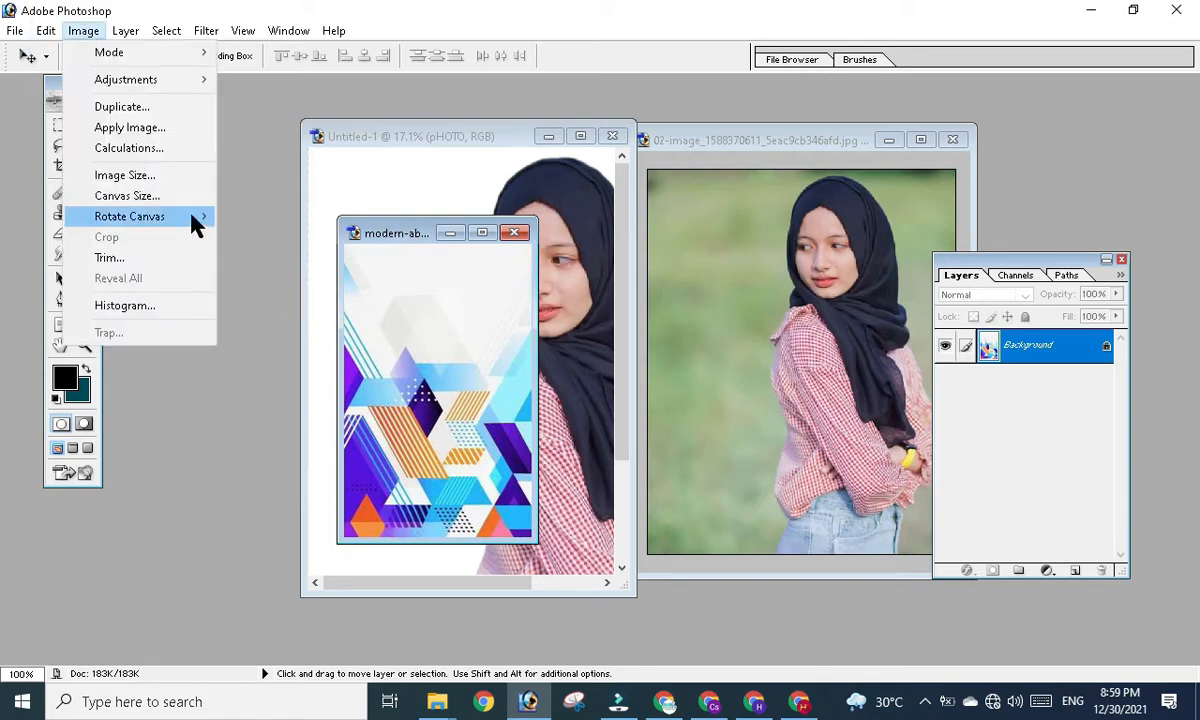
{"action": "mouse_move", "coordinate": [190, 217]}
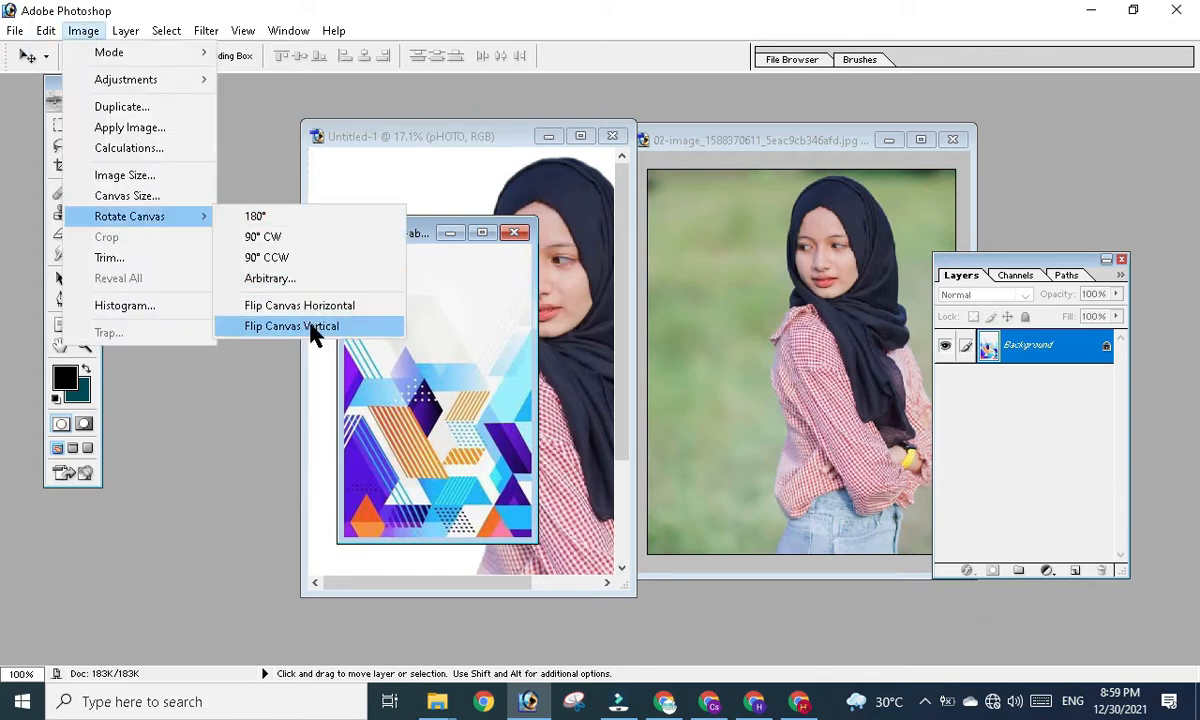
{"action": "left_click", "coordinate": [313, 333]}
{"action": "left_click", "coordinate": [83, 30]}
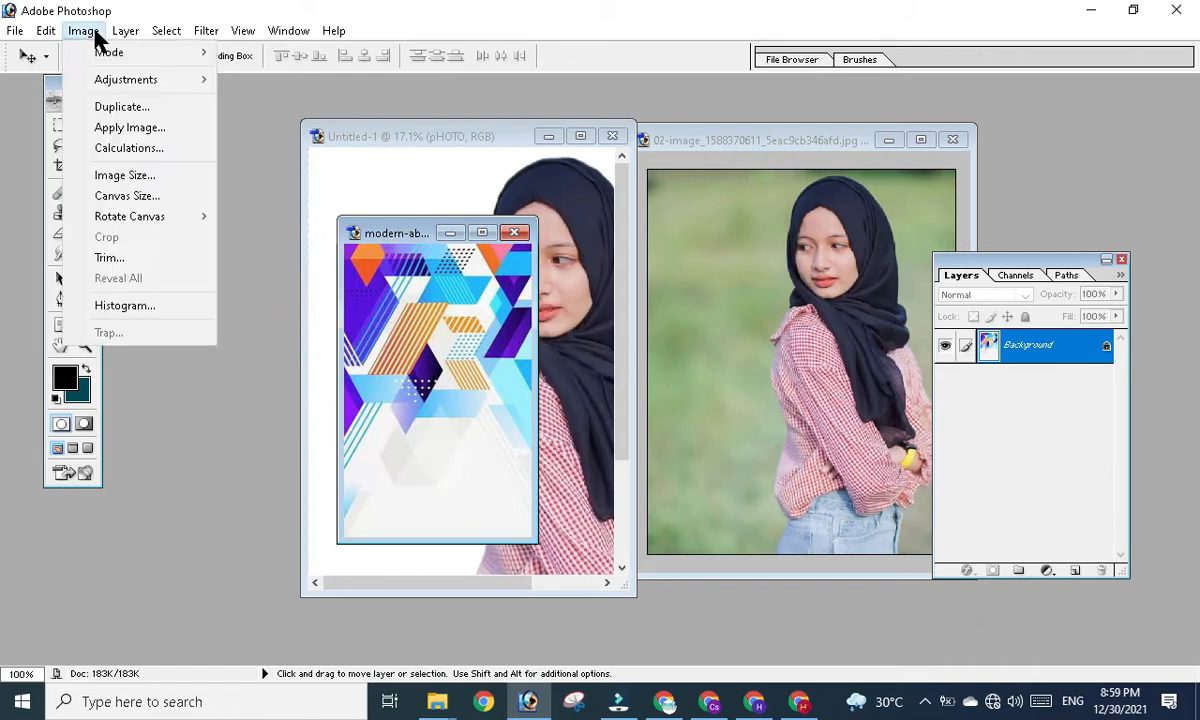
{"action": "mouse_move", "coordinate": [178, 217]}
{"action": "left_click", "coordinate": [265, 237]}
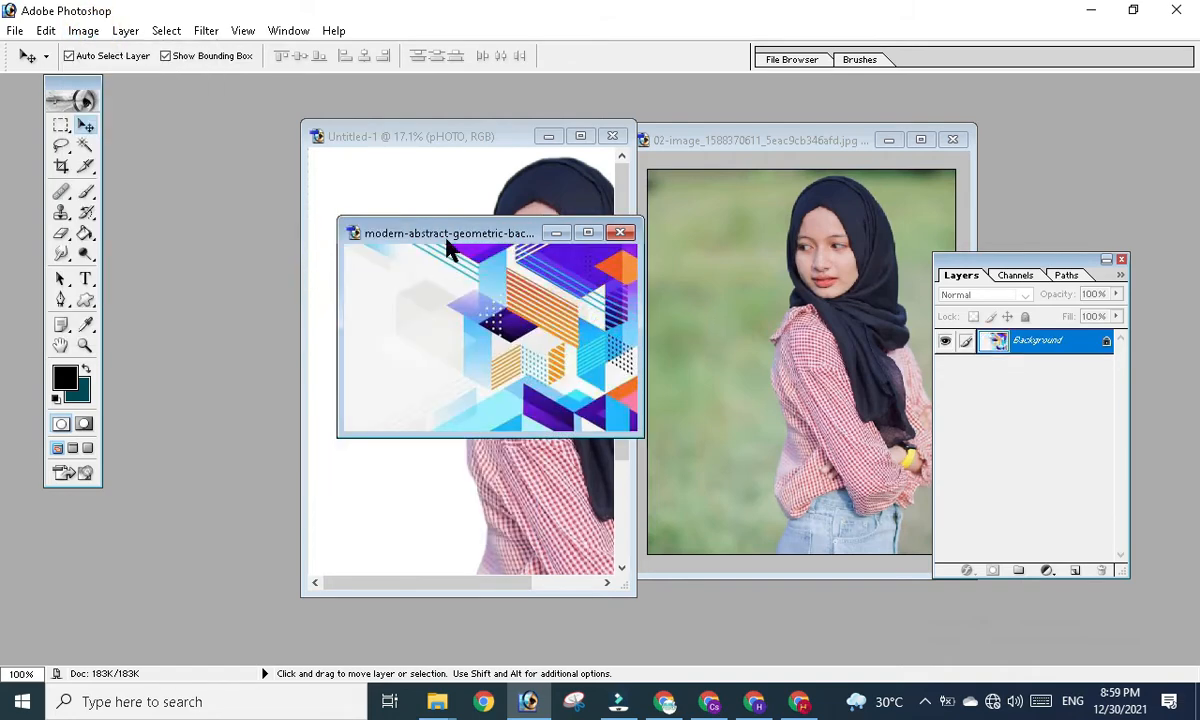
- Move the abstract image's window off the Untitled-1 page and copy the image into Untitled-1 as a new layer
{"action": "left_click_drag", "start_coordinate": [422, 234], "coordinate": [638, 311]}
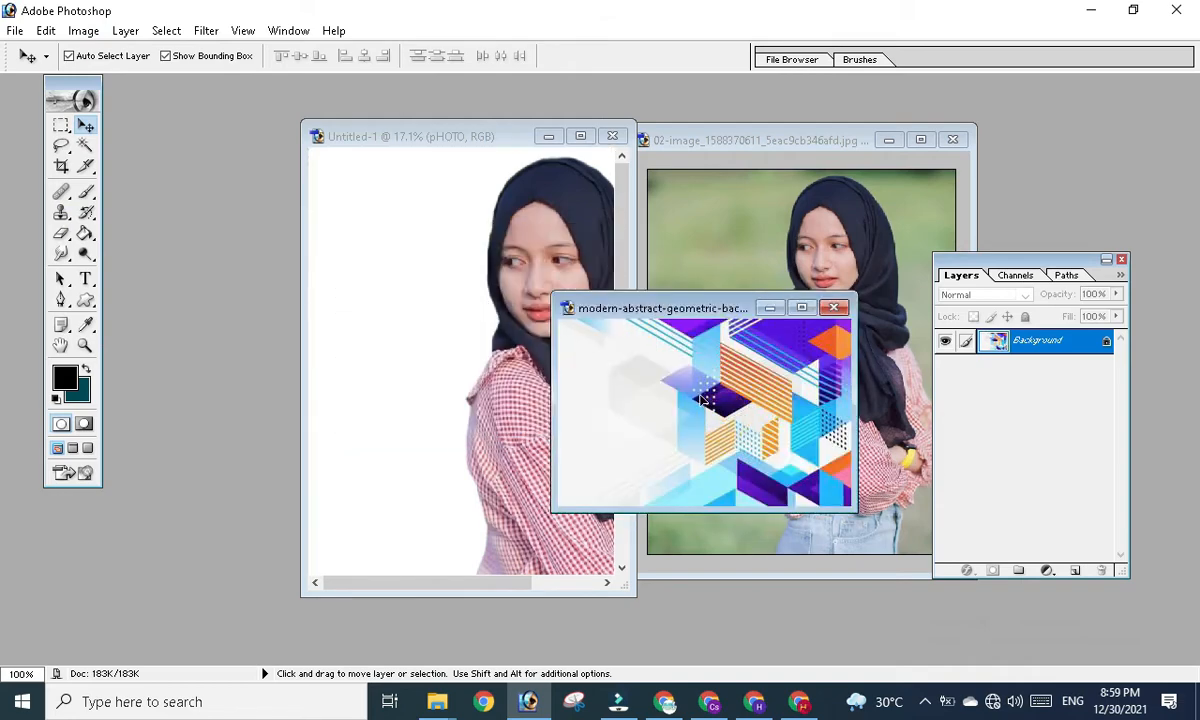
{"action": "left_click", "coordinate": [656, 375]}
{"action": "left_click", "coordinate": [562, 270]}
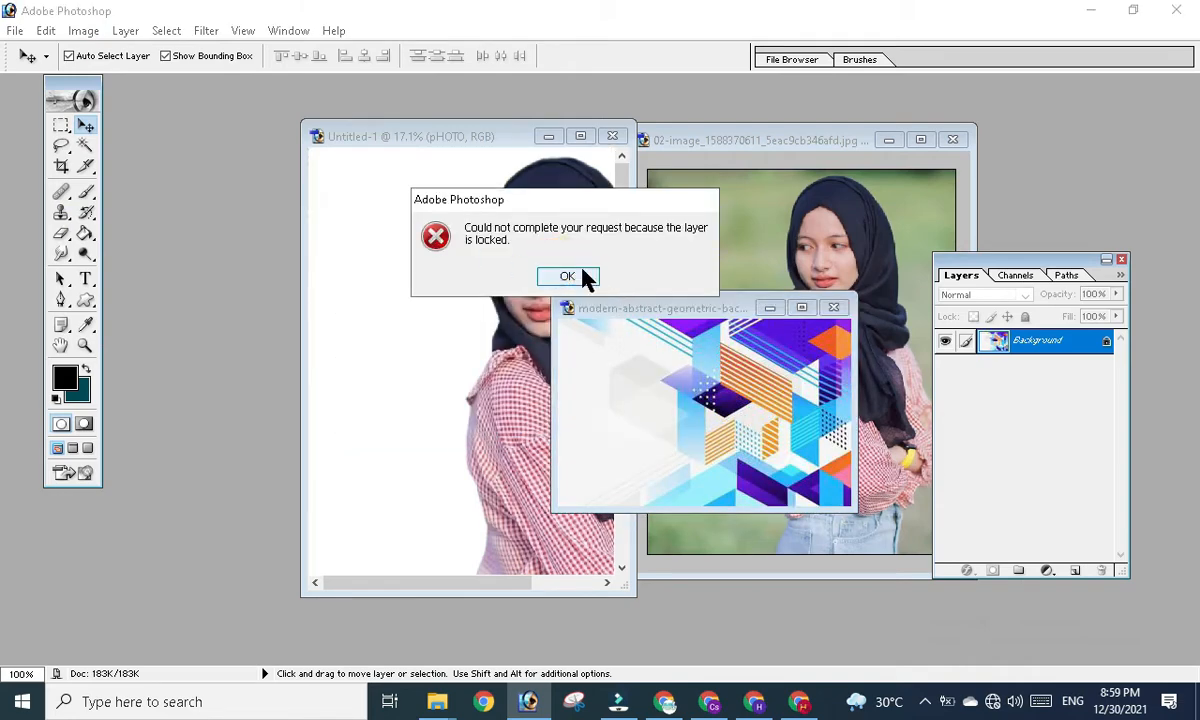
{"action": "left_click", "coordinate": [568, 274]}
{"action": "left_click", "coordinate": [744, 398]}
{"action": "left_click_drag", "start_coordinate": [744, 398], "coordinate": [405, 313]}
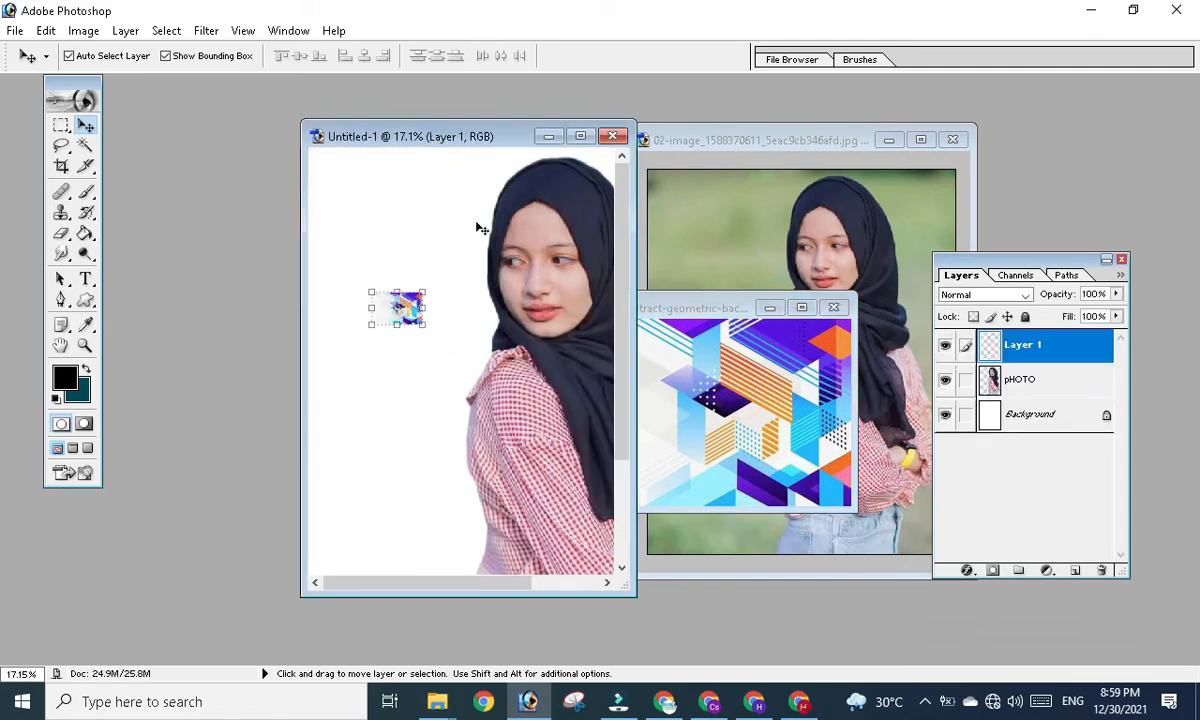
- Maximize the Untitled-1 document and scale the abstract image on Layer 1 to about 1107% over the page
{"action": "left_click", "coordinate": [580, 136]}
{"action": "left_click_drag", "start_coordinate": [496, 248], "coordinate": [748, 553]}
{"action": "key", "text": "ctrl+minus"}
{"action": "key", "text": "ctrl+t"}
{"action": "left_click_drag", "start_coordinate": [680, 324], "coordinate": [598, 440]}
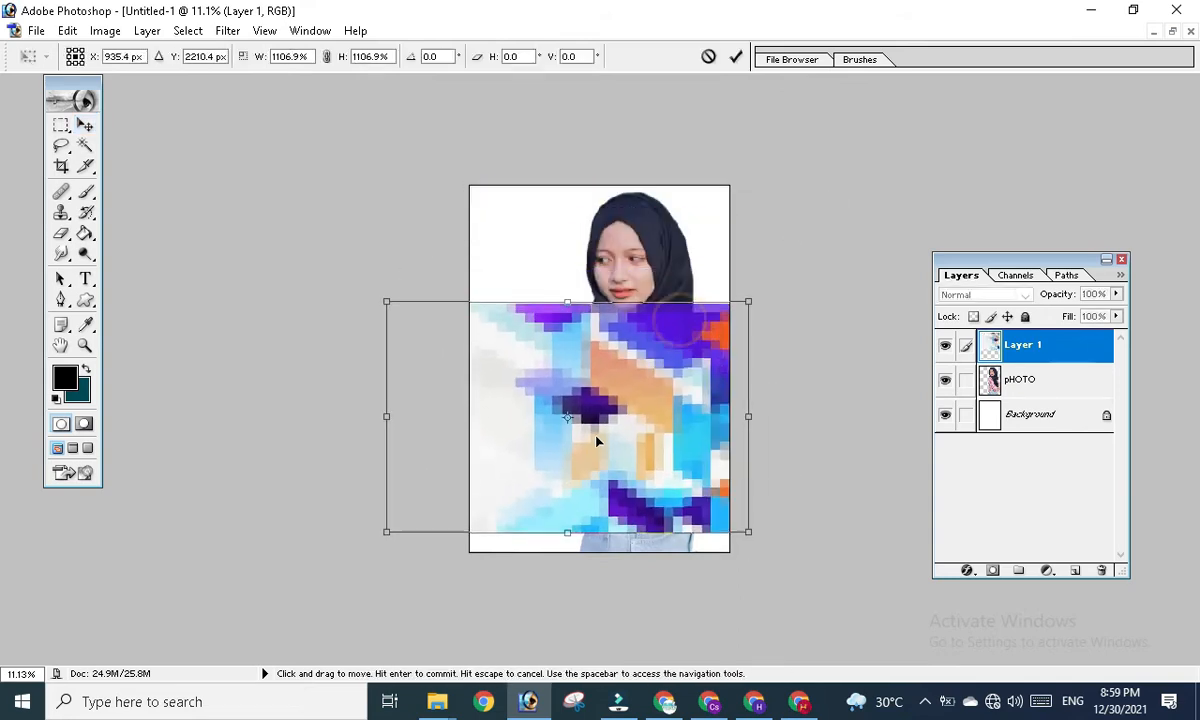
- Stretch Layer 1 vertically to 1754% so it covers the page from top to bottom, and apply the transformation
{"action": "left_click_drag", "start_coordinate": [593, 290], "coordinate": [593, 165]}
{"action": "mouse_move", "coordinate": [621, 270]}
{"action": "left_mouse_down"}
{"action": "mouse_move", "coordinate": [632, 278]}
{"action": "mouse_move", "coordinate": [612, 292]}
{"action": "left_mouse_up"}
{"action": "left_click_drag", "start_coordinate": [560, 196], "coordinate": [560, 186]}
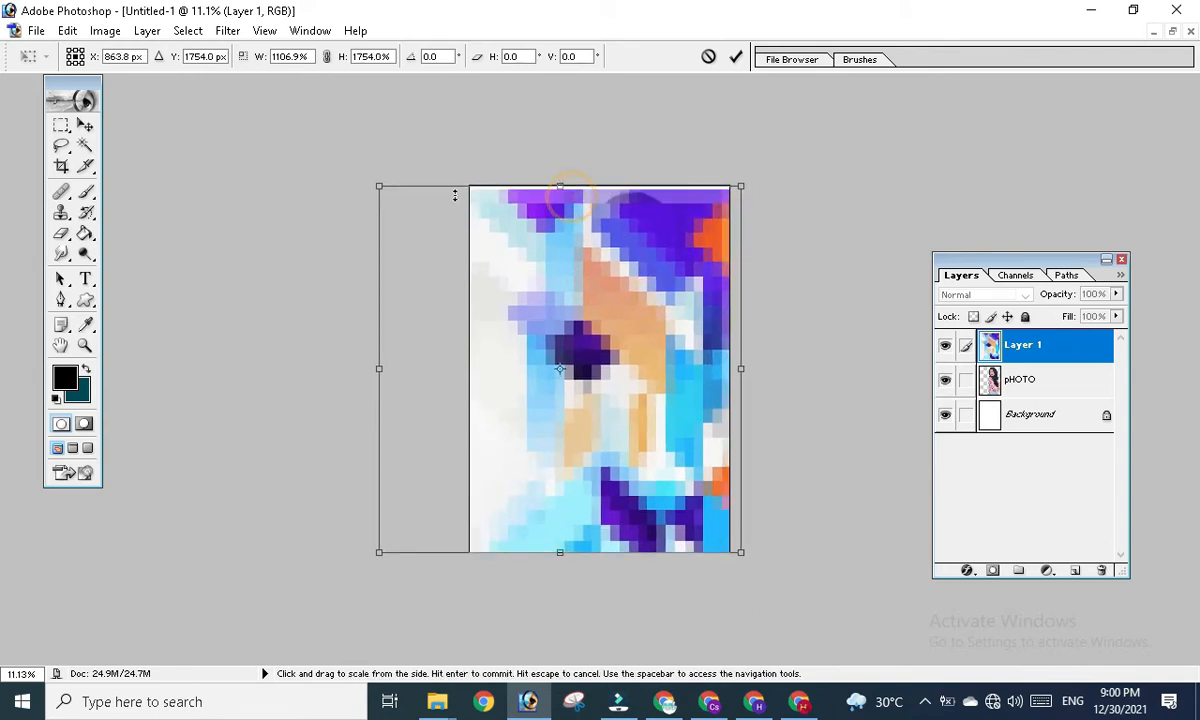
{"action": "left_click", "coordinate": [85, 125]}
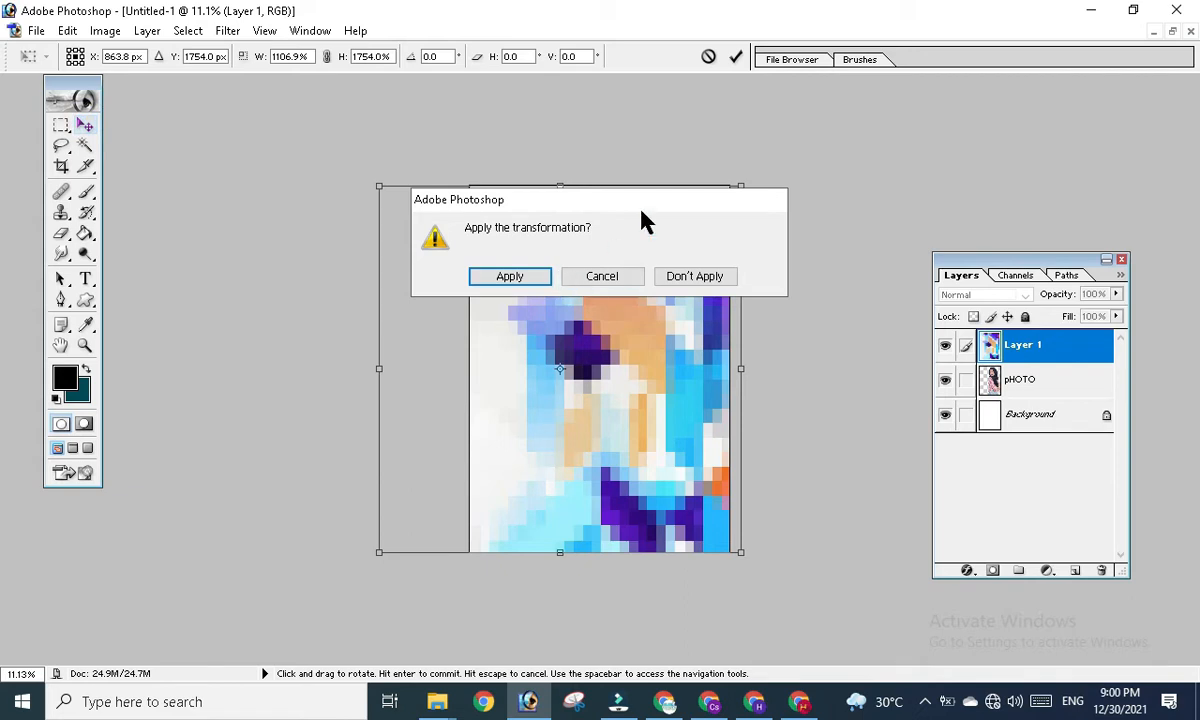
{"action": "left_click", "coordinate": [512, 278]}
- Examine the abstract background covering the page at several magnifications
{"action": "scroll", "coordinate": [500, 280], "scroll_direction": "up", "scroll_amount": 3}
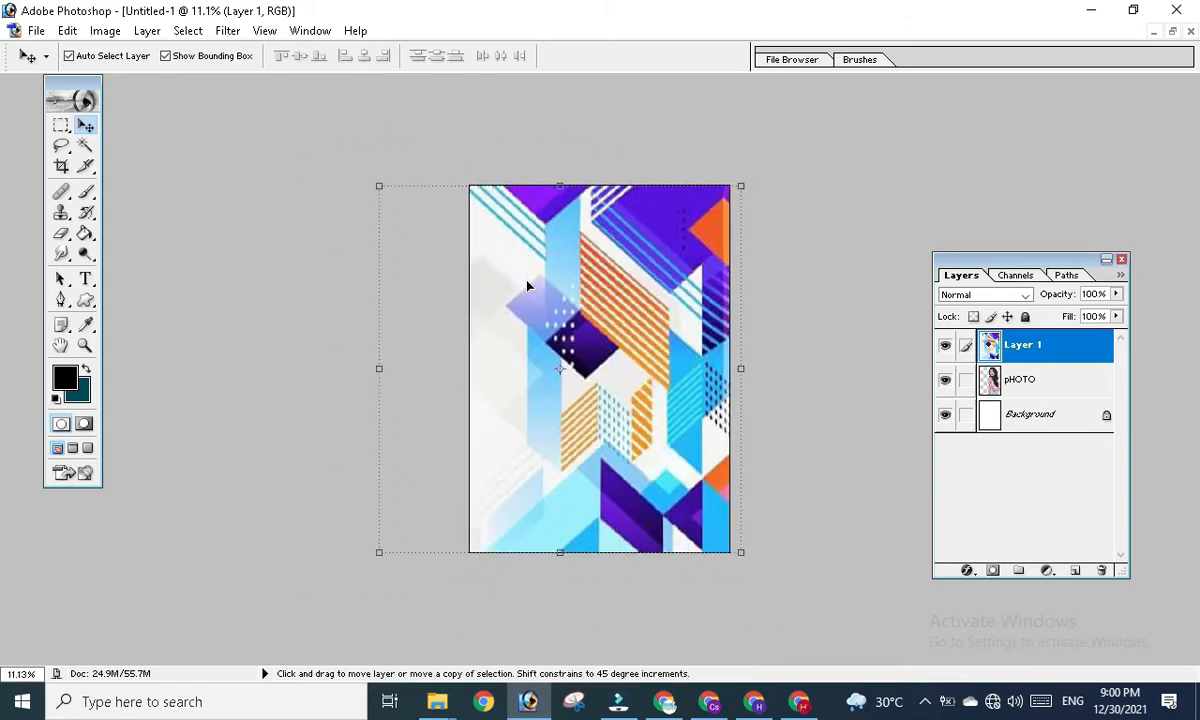
{"action": "scroll", "coordinate": [530, 287], "scroll_direction": "down", "scroll_amount": 3}
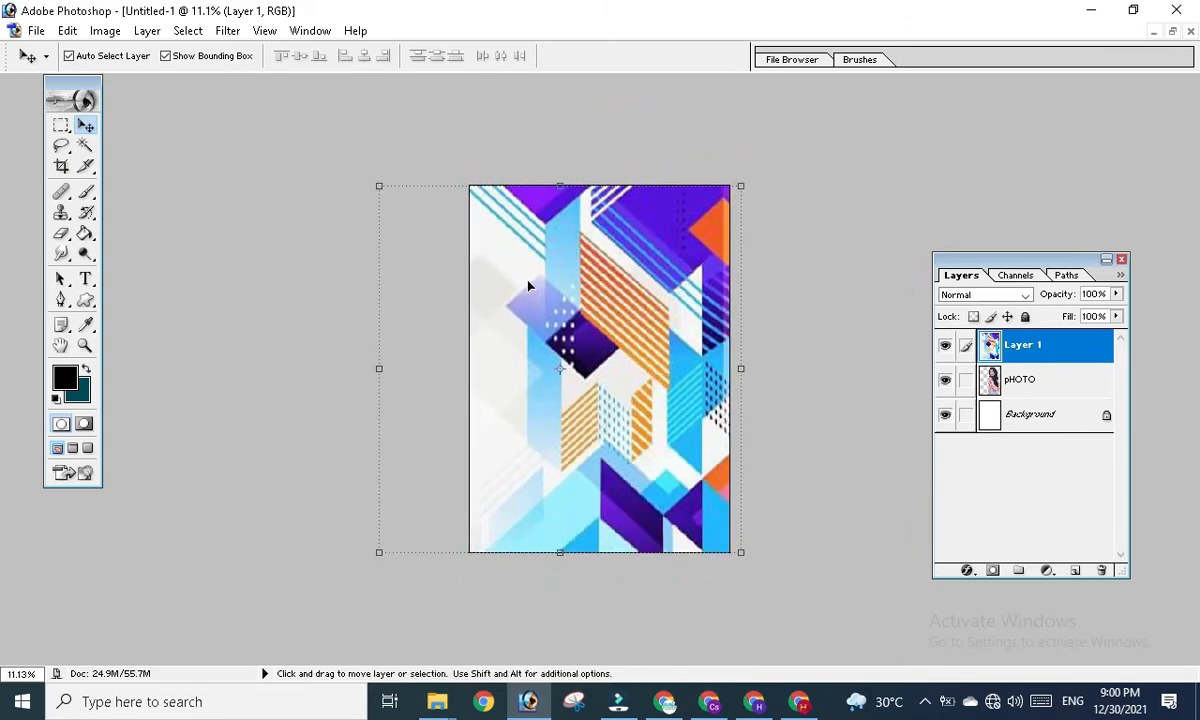
{"action": "left_click", "coordinate": [648, 317]}
{"action": "scroll", "coordinate": [648, 317], "scroll_direction": "up", "scroll_amount": 2}
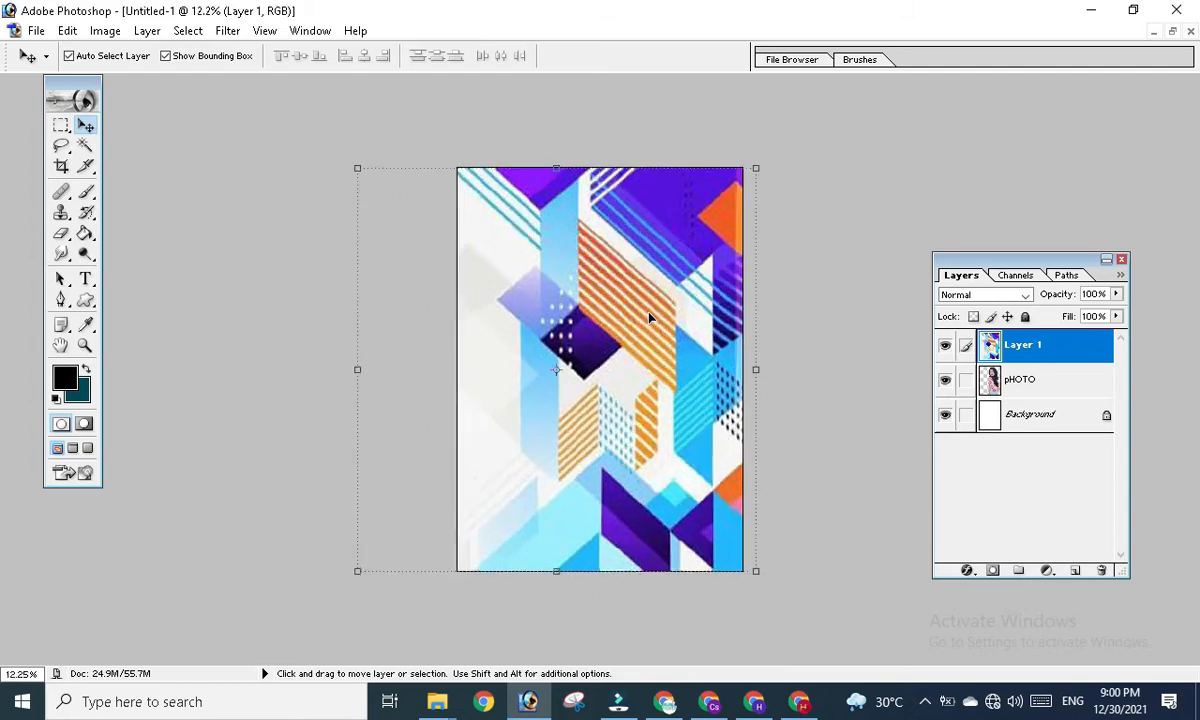
{"action": "scroll", "coordinate": [648, 317], "scroll_direction": "up", "scroll_amount": 2}
{"action": "scroll", "coordinate": [648, 317], "scroll_direction": "down", "scroll_amount": 3}
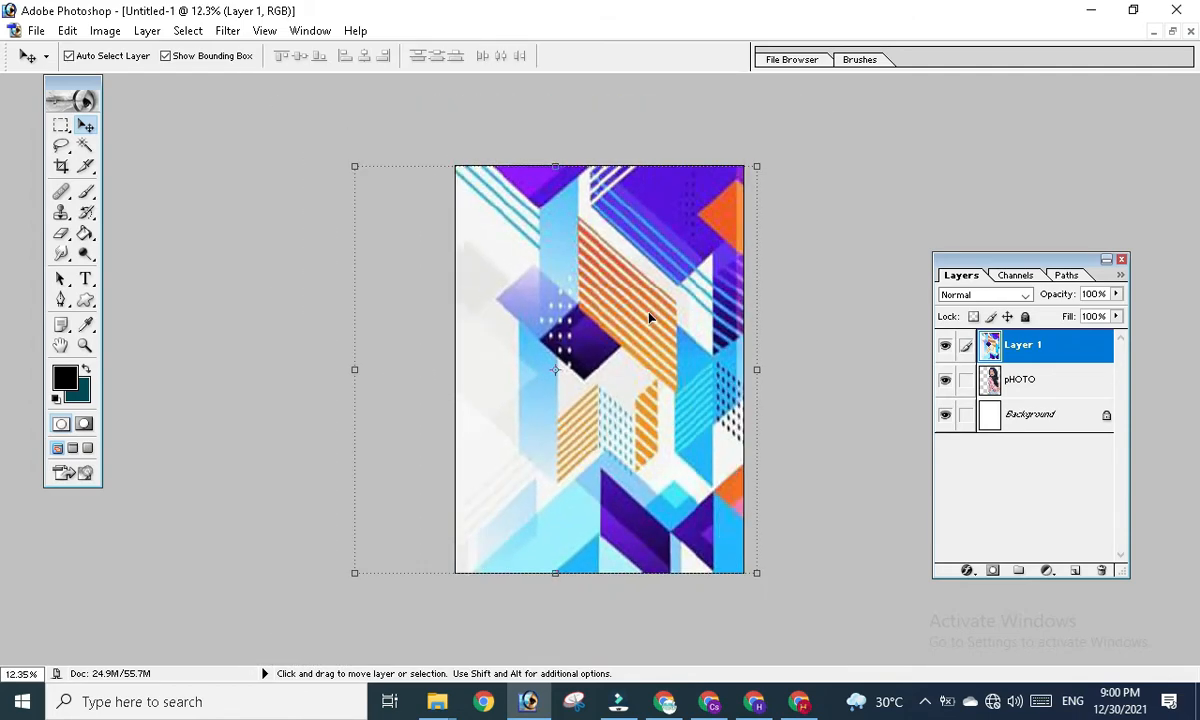
{"action": "scroll", "coordinate": [648, 317], "scroll_direction": "up", "scroll_amount": 2}
{"action": "scroll", "coordinate": [648, 317], "scroll_direction": "up", "scroll_amount": 1}
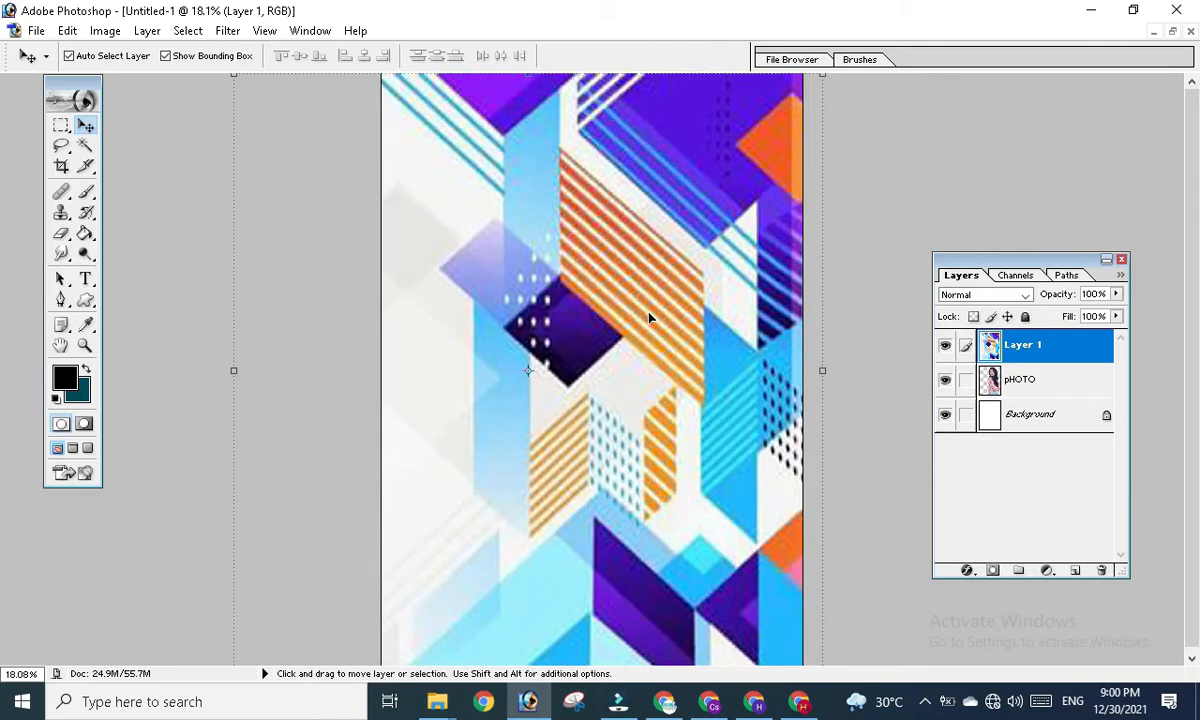
{"action": "scroll", "coordinate": [648, 317], "scroll_direction": "down", "scroll_amount": 1}
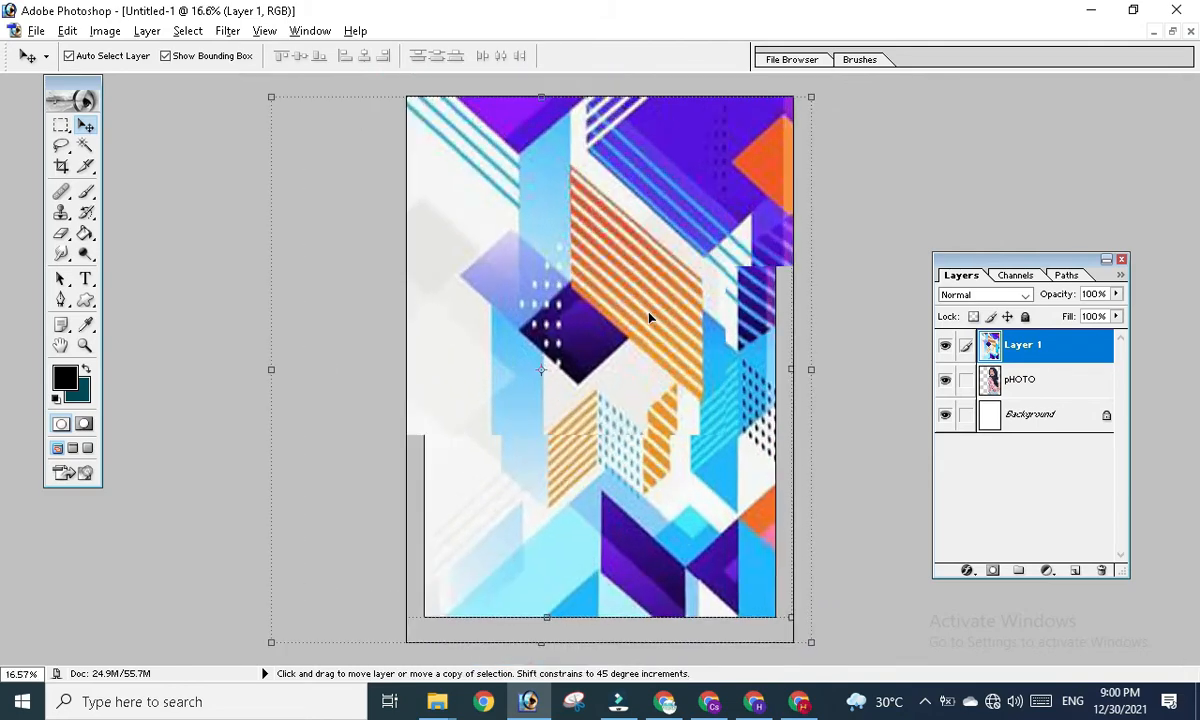
{"action": "scroll", "coordinate": [648, 317], "scroll_direction": "down", "scroll_amount": 1}
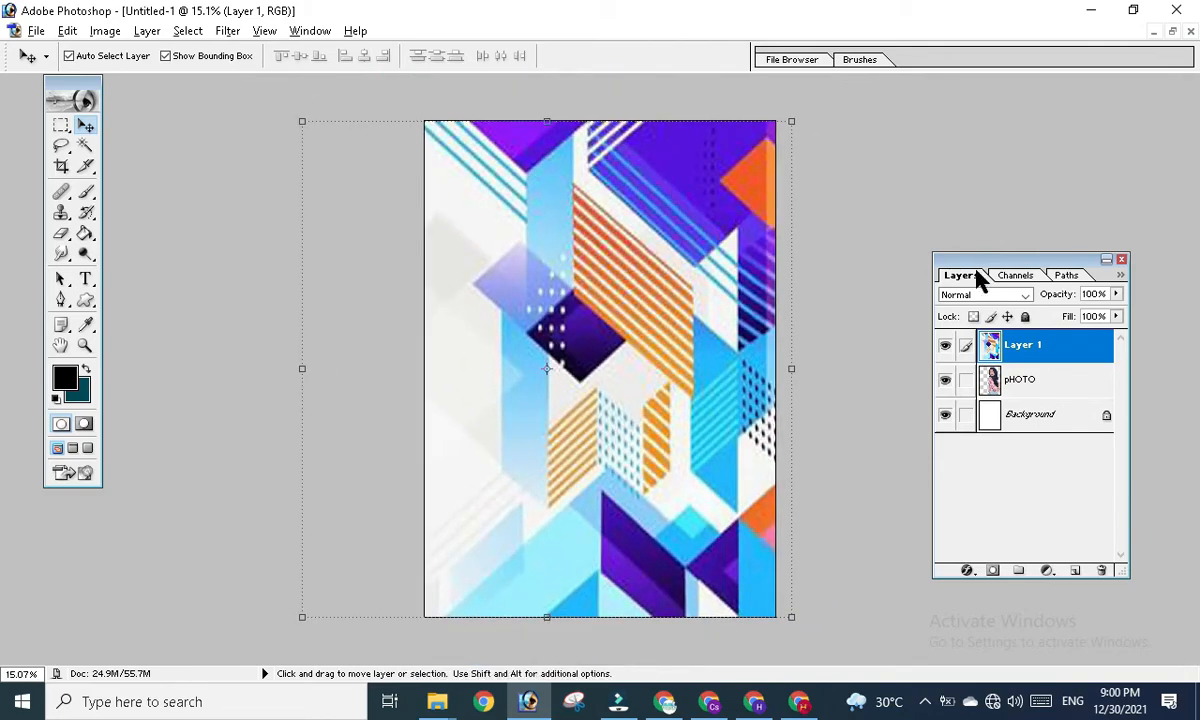
- Move the Layers palette slightly lower and farther away from the page
{"action": "left_click_drag", "start_coordinate": [985, 257], "coordinate": [981, 227]}
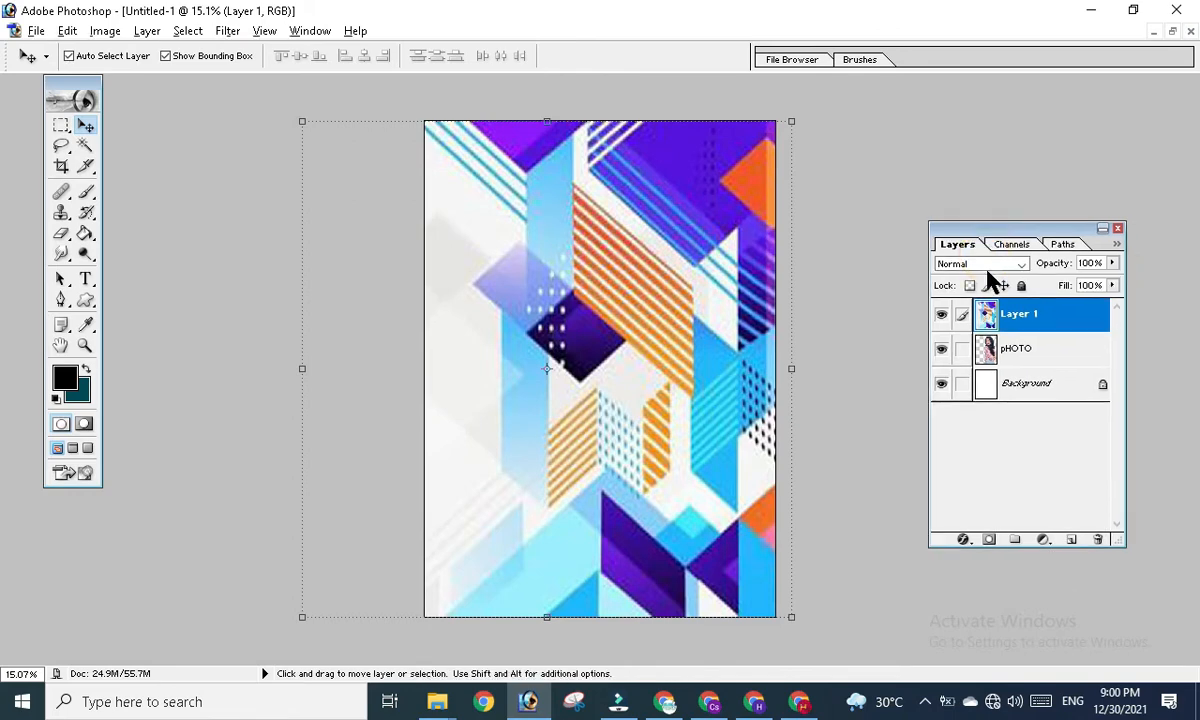
{"action": "scroll", "coordinate": [993, 283], "scroll_direction": "up", "scroll_amount": 2}
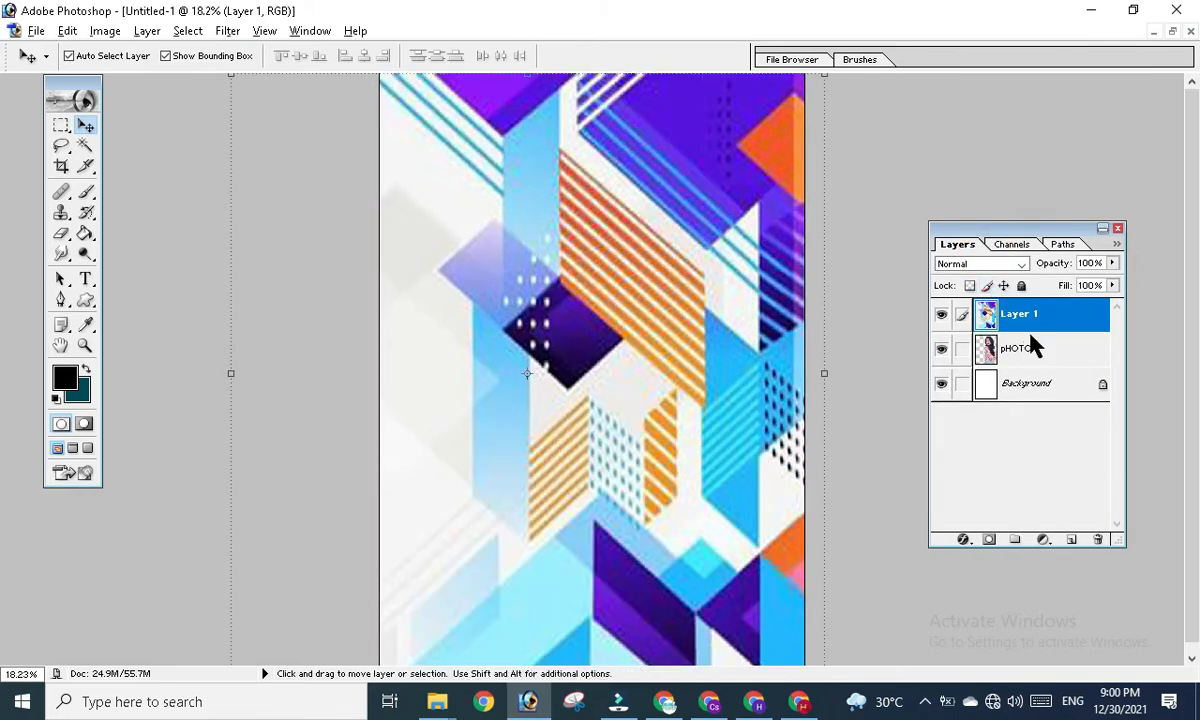
{"action": "left_click_drag", "start_coordinate": [994, 232], "coordinate": [1017, 275]}
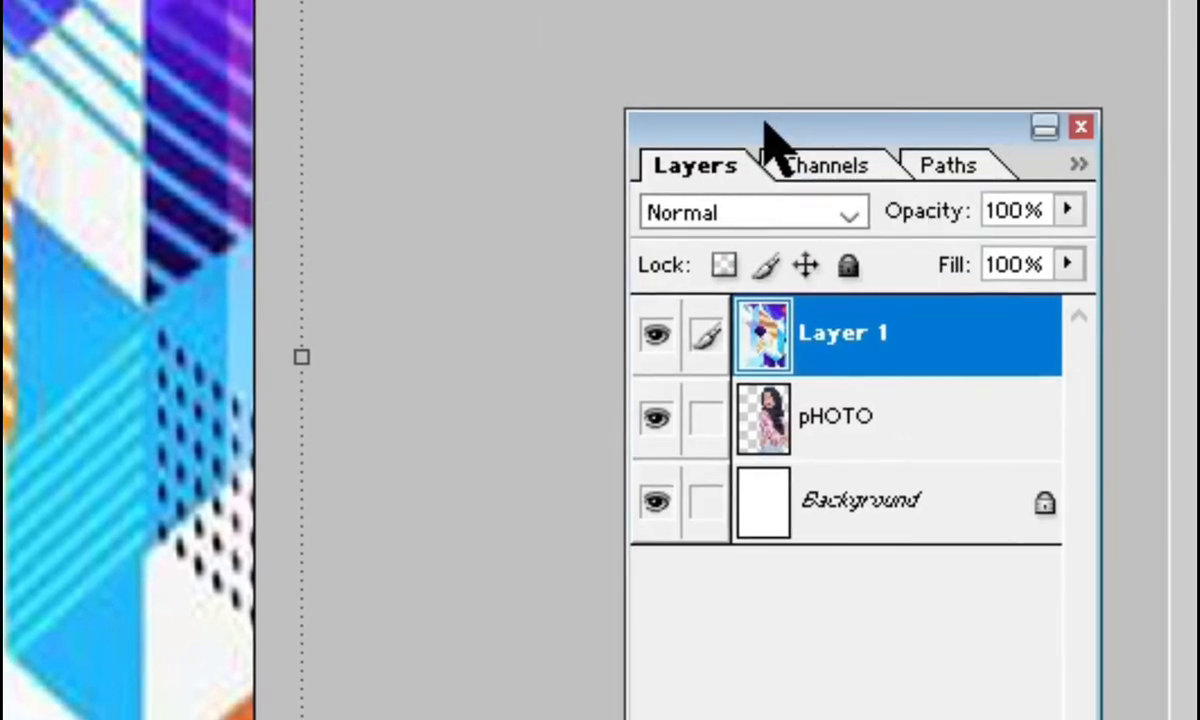
- Try to move Layer 1 beneath the pHOTO layer in the layer stack
{"action": "left_click", "coordinate": [868, 333]}
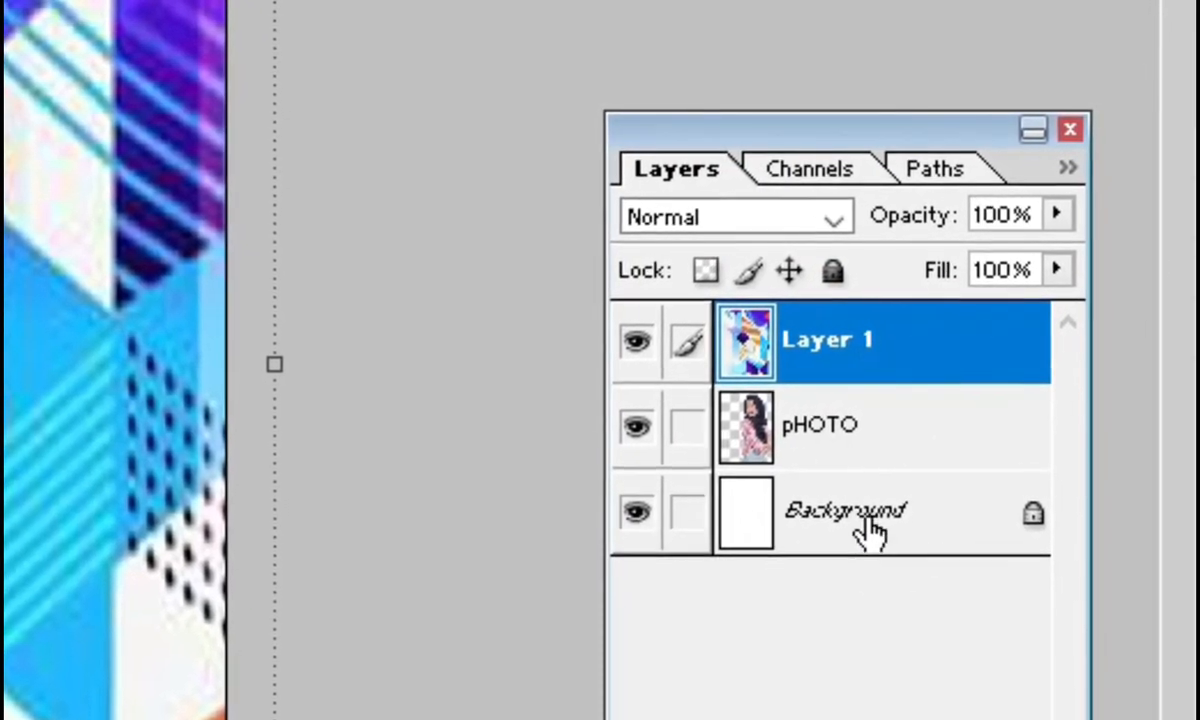
{"action": "left_click", "coordinate": [752, 345]}
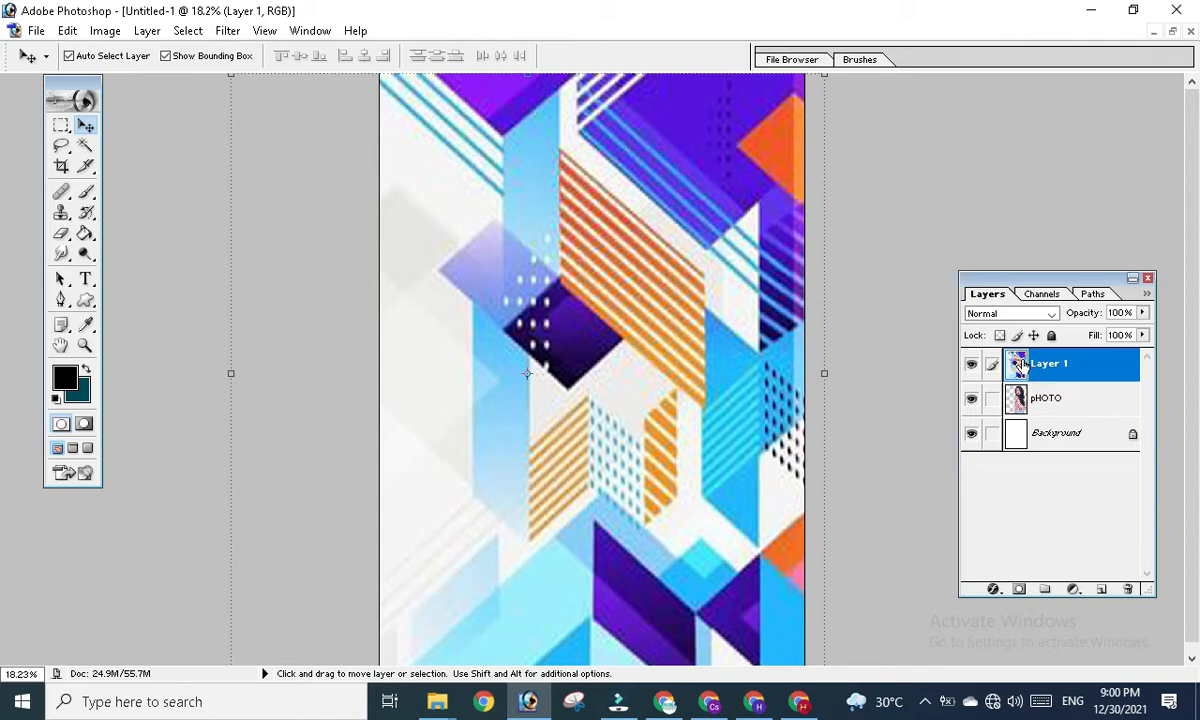
{"action": "left_click", "coordinate": [1020, 368]}
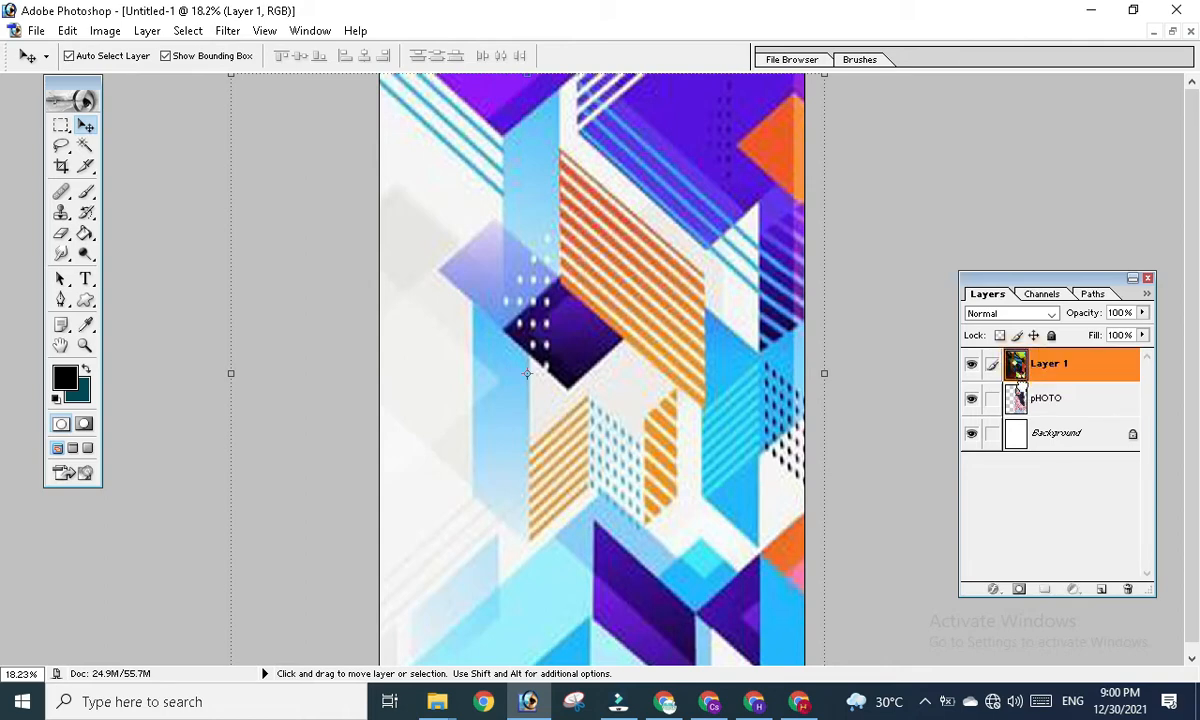
{"action": "left_click_drag", "start_coordinate": [1023, 402], "coordinate": [1023, 407]}
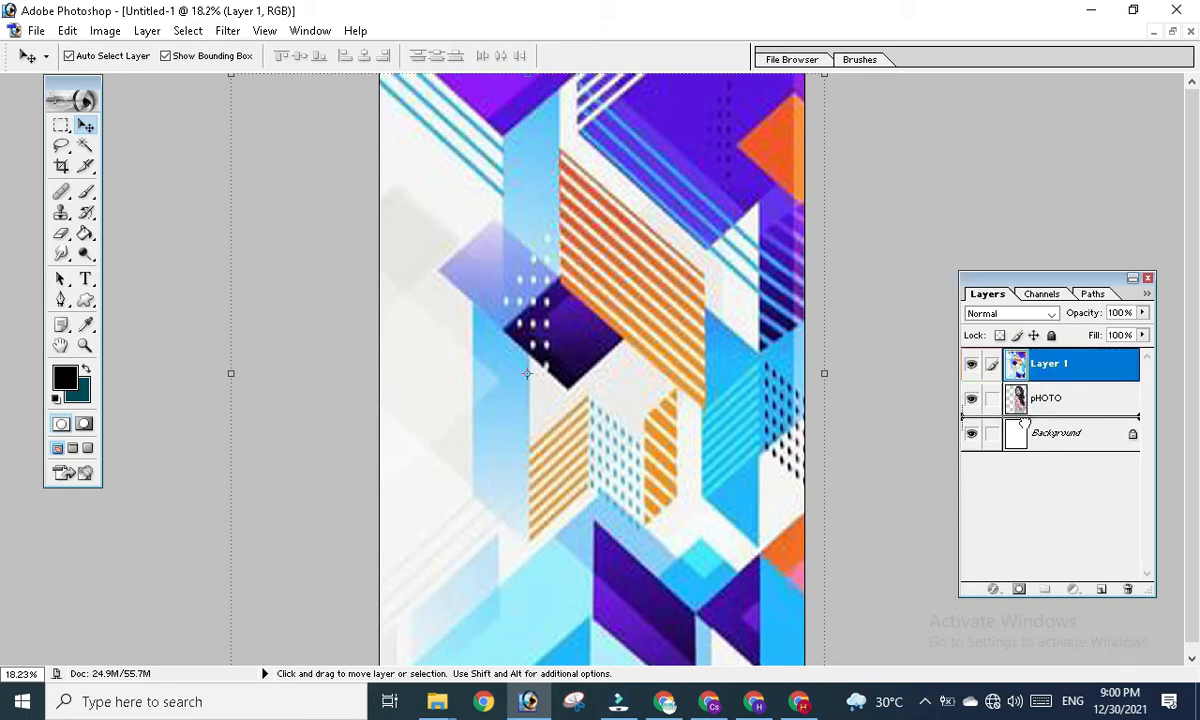
{"action": "key", "text": "F7"}
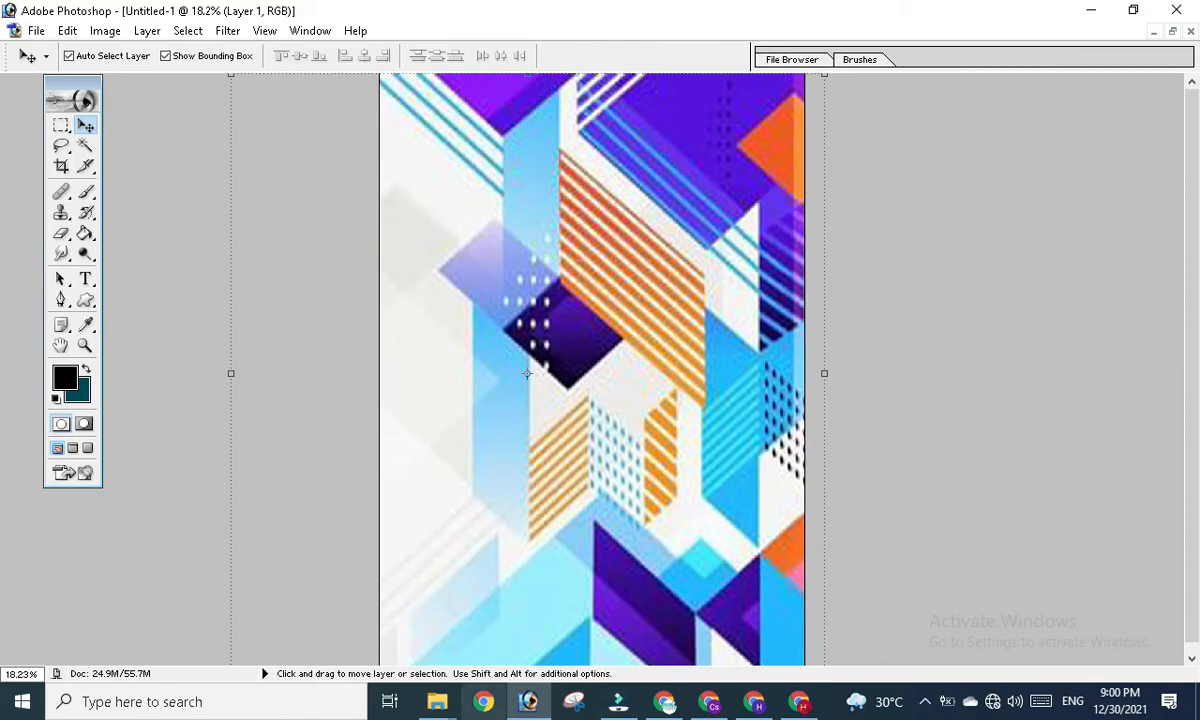
{"action": "left_click", "coordinate": [528, 701]}
{"action": "left_click", "coordinate": [528, 701]}
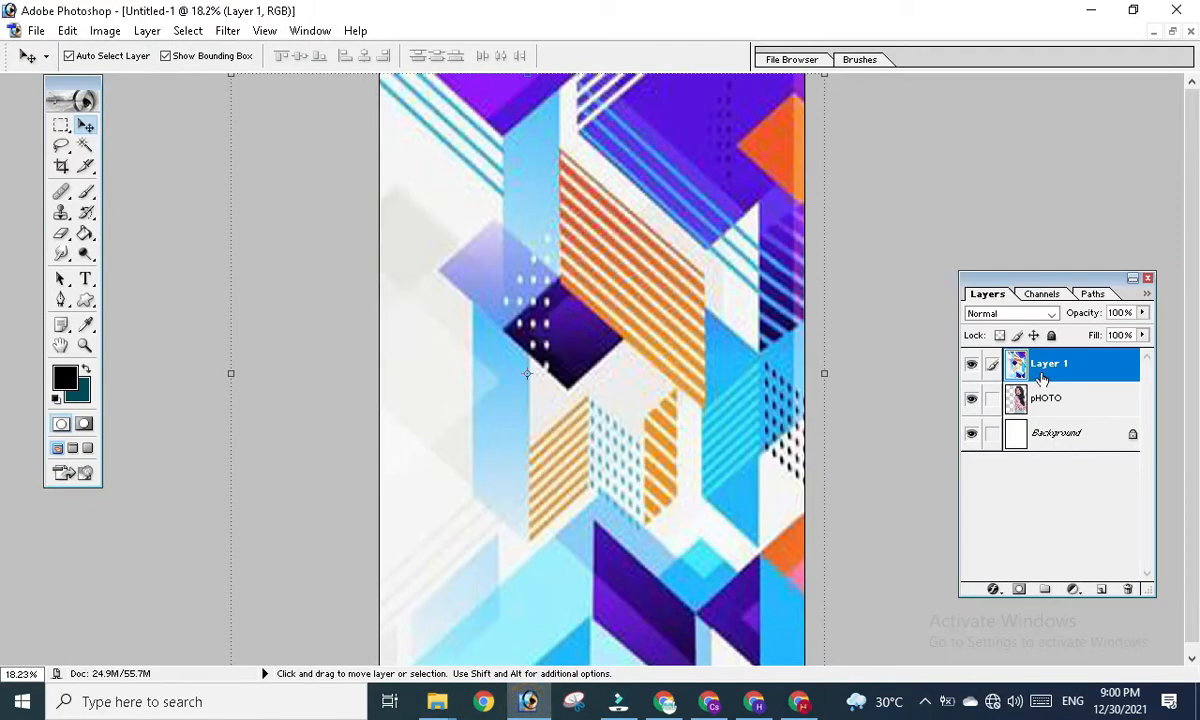
- Move Layer 1 directly beneath the pHOTO layer in the layer stack so the portrait sits in front of the abstract background
{"action": "left_click_drag", "start_coordinate": [1018, 368], "coordinate": [1027, 412]}
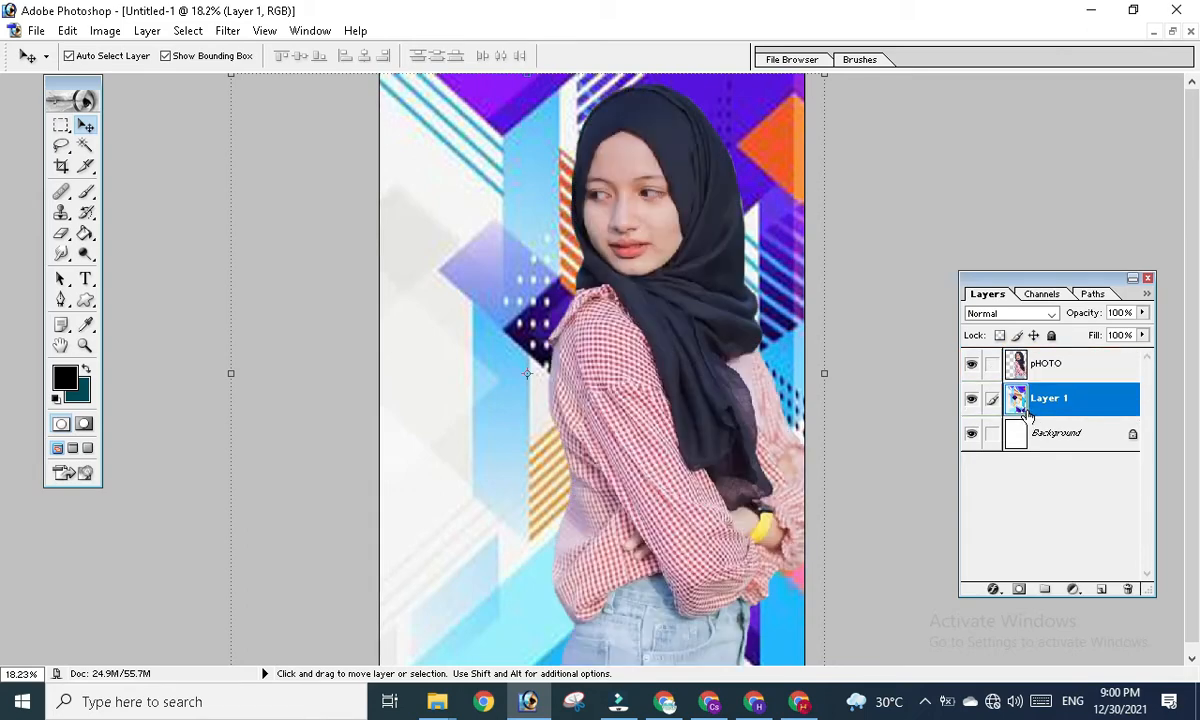
{"action": "key", "text": "ctrl+0"}
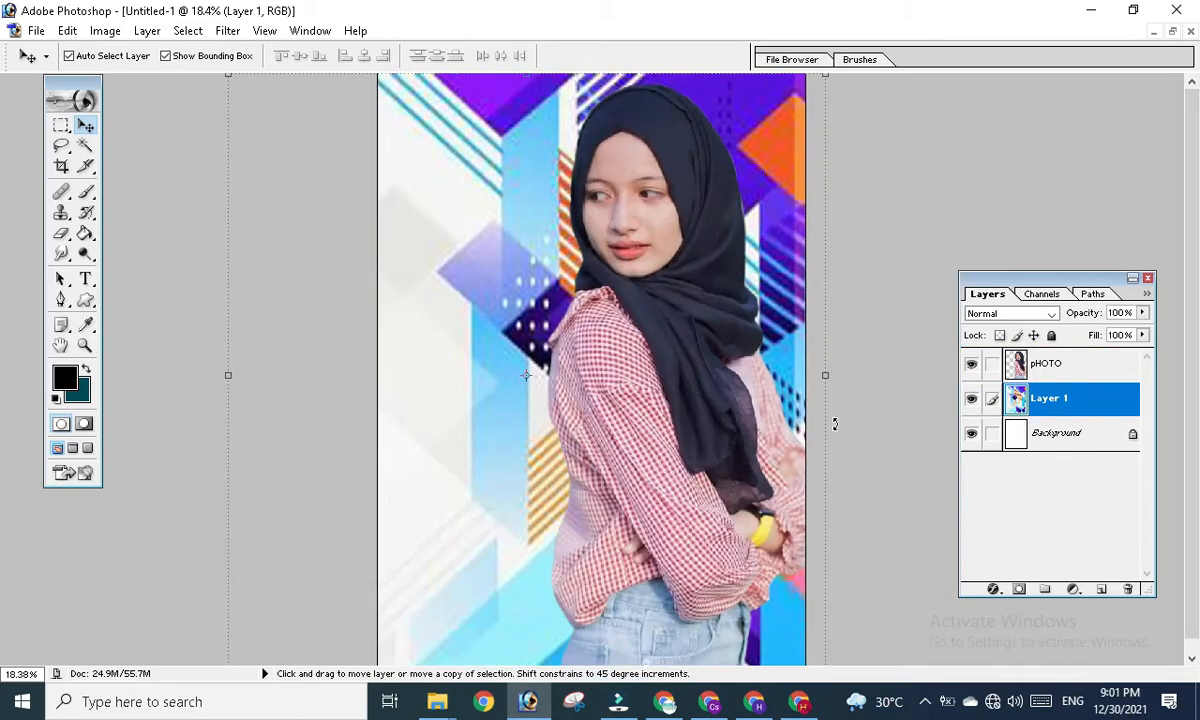
- Select the pHOTO layer and shift the portrait slightly toward the right edge of the page
{"action": "left_click", "coordinate": [745, 401]}
{"action": "left_click", "coordinate": [640, 421]}
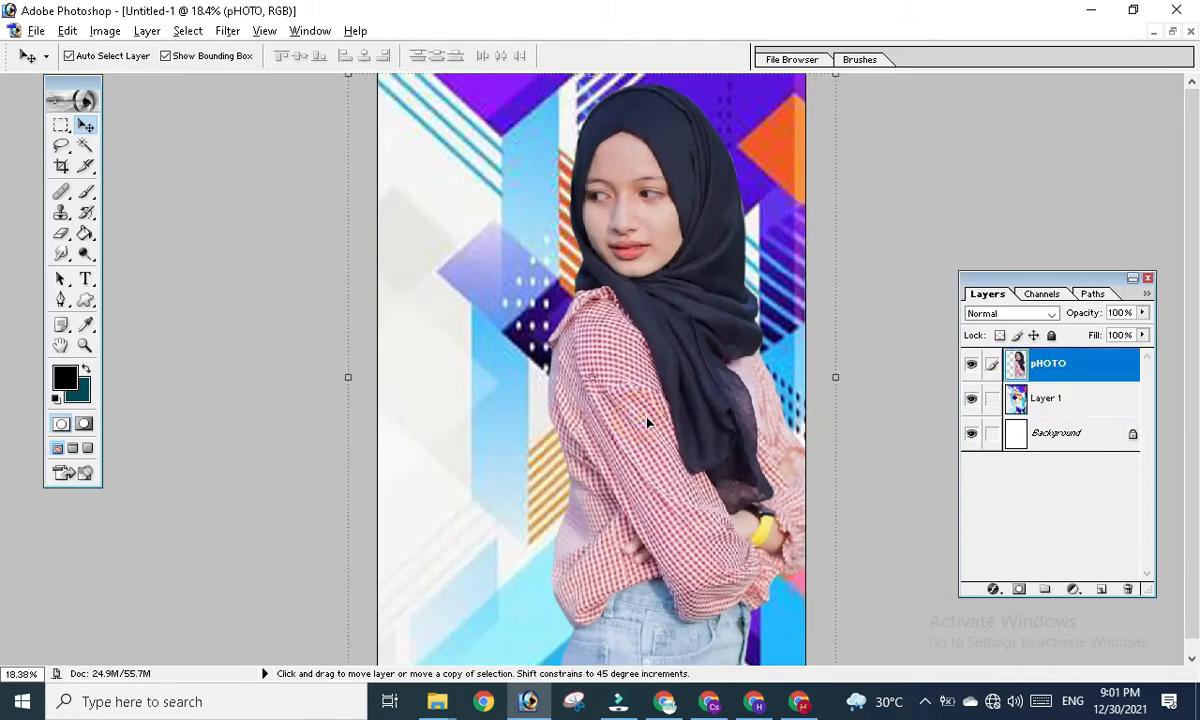
{"action": "key", "text": "ctrl+minus"}
{"action": "left_click", "coordinate": [628, 410]}
{"action": "scroll", "coordinate": [628, 410], "scroll_direction": "up", "scroll_amount": 1}
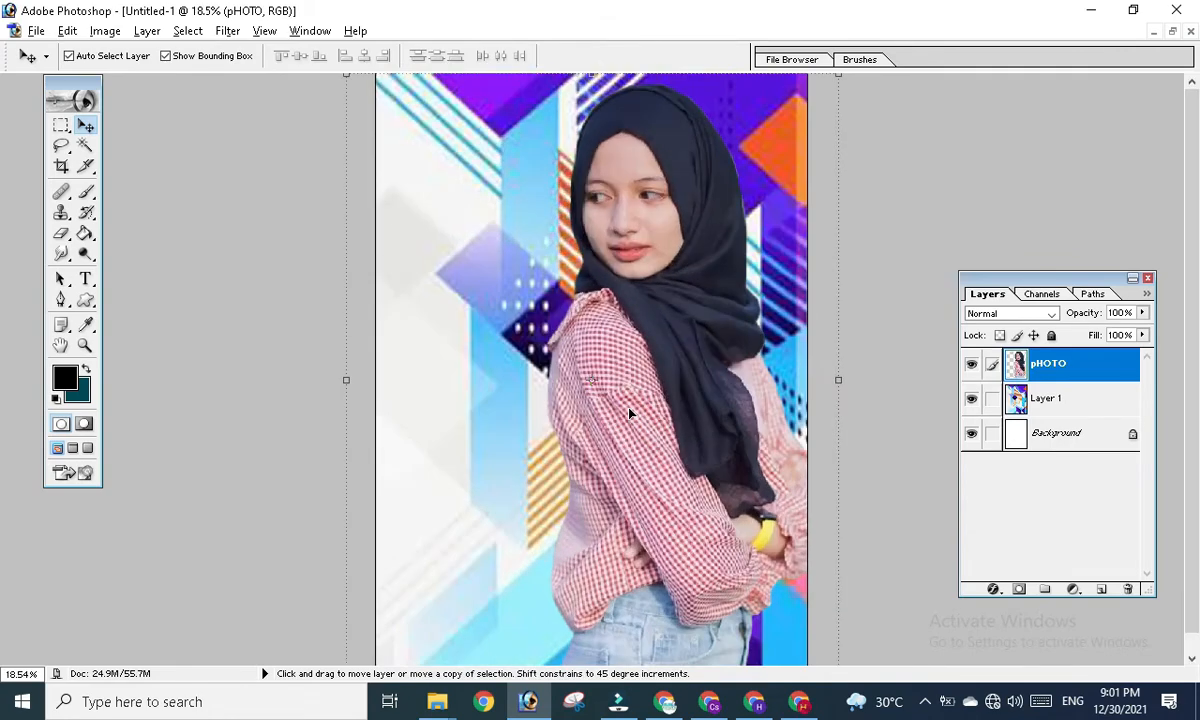
{"action": "scroll", "coordinate": [630, 410], "scroll_direction": "up", "scroll_amount": 1}
{"action": "scroll", "coordinate": [646, 397], "scroll_direction": "down", "scroll_amount": 2}
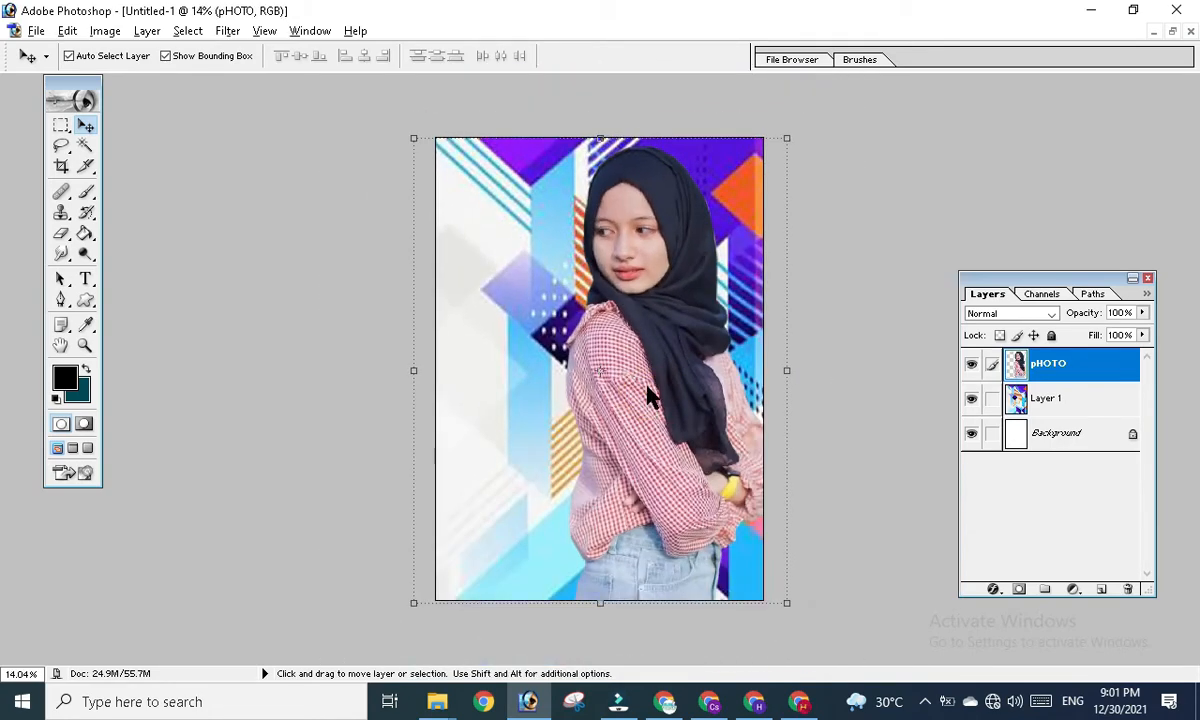
{"action": "left_click_drag", "start_coordinate": [646, 380], "coordinate": [664, 389]}
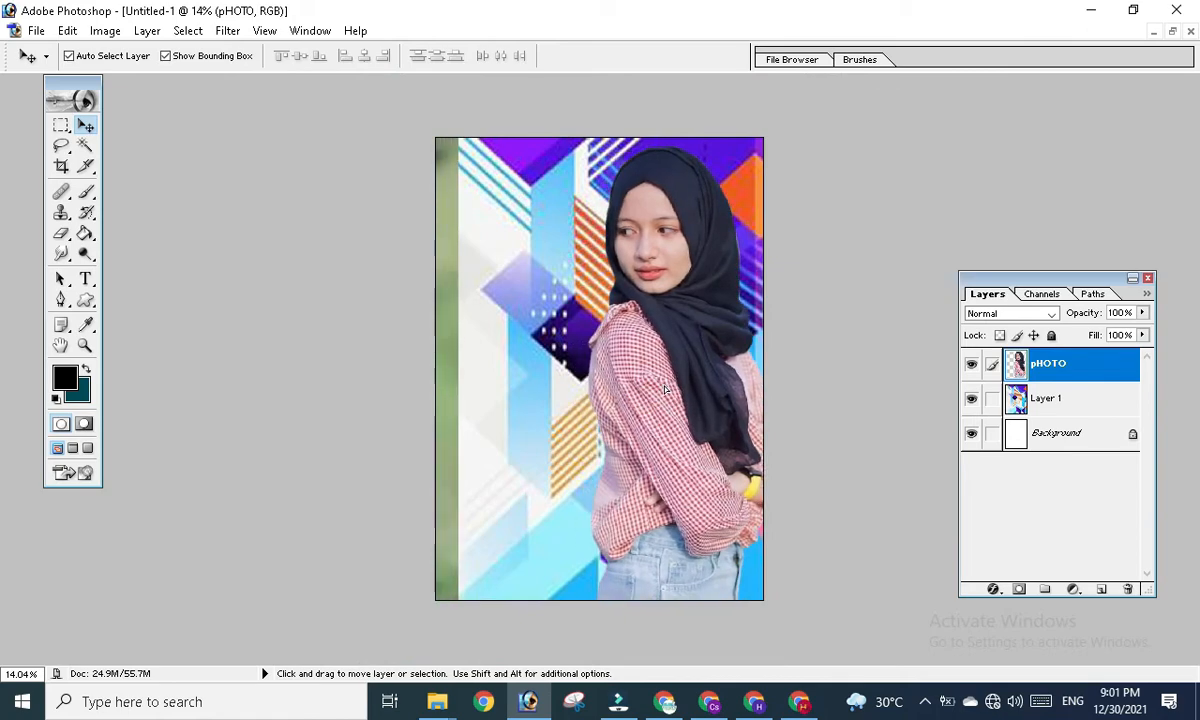
{"action": "scroll", "coordinate": [664, 389], "scroll_direction": "up", "scroll_amount": 1}
{"action": "scroll", "coordinate": [664, 389], "scroll_direction": "down", "scroll_amount": 1}
{"action": "scroll", "coordinate": [665, 390], "scroll_direction": "up", "scroll_amount": 1}
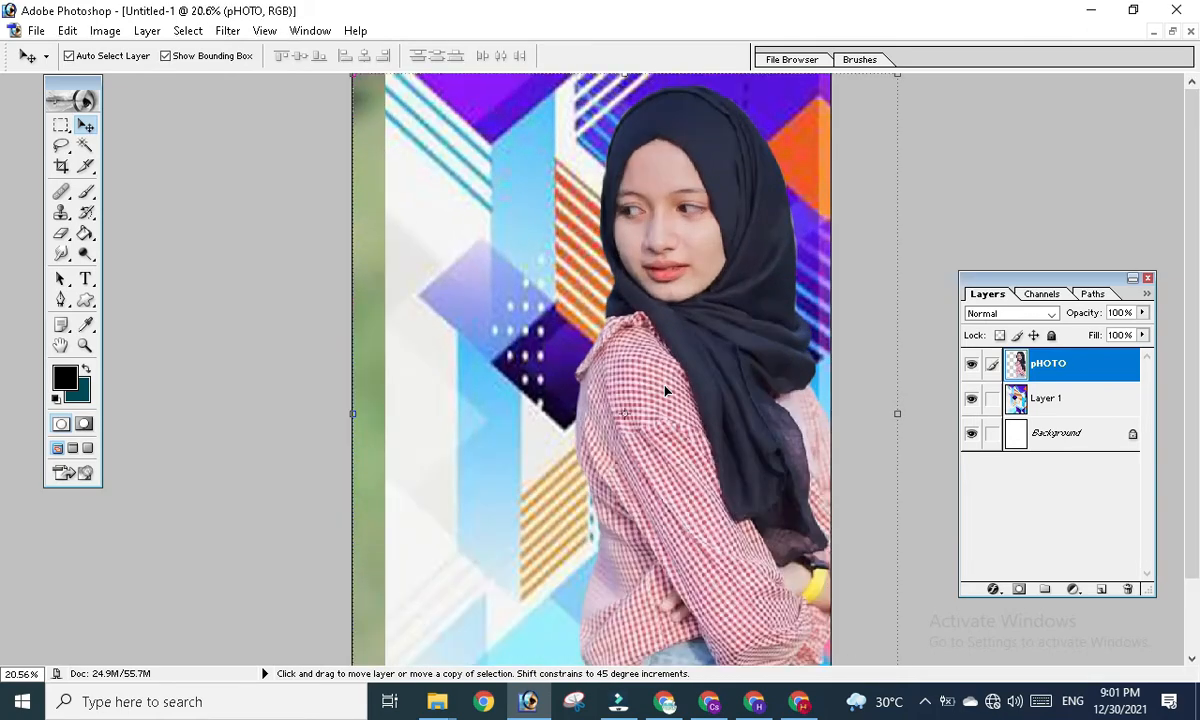
{"action": "scroll", "coordinate": [665, 390], "scroll_direction": "down", "scroll_amount": 1}
{"action": "left_click_drag", "start_coordinate": [670, 391], "coordinate": [676, 392]}
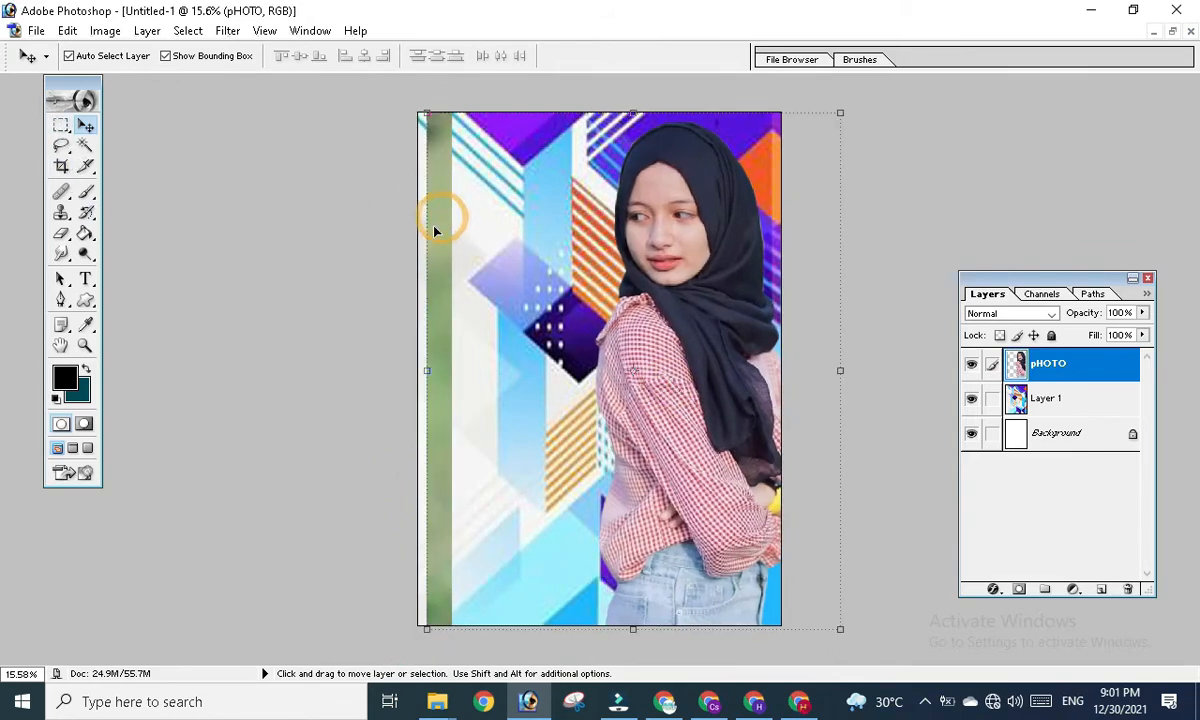
- Erase the leftover green strip along the left edge of the pHOTO layer with the Eraser, from top to bottom of the page
{"action": "scroll", "coordinate": [455, 247], "scroll_direction": "down", "scroll_amount": 1}
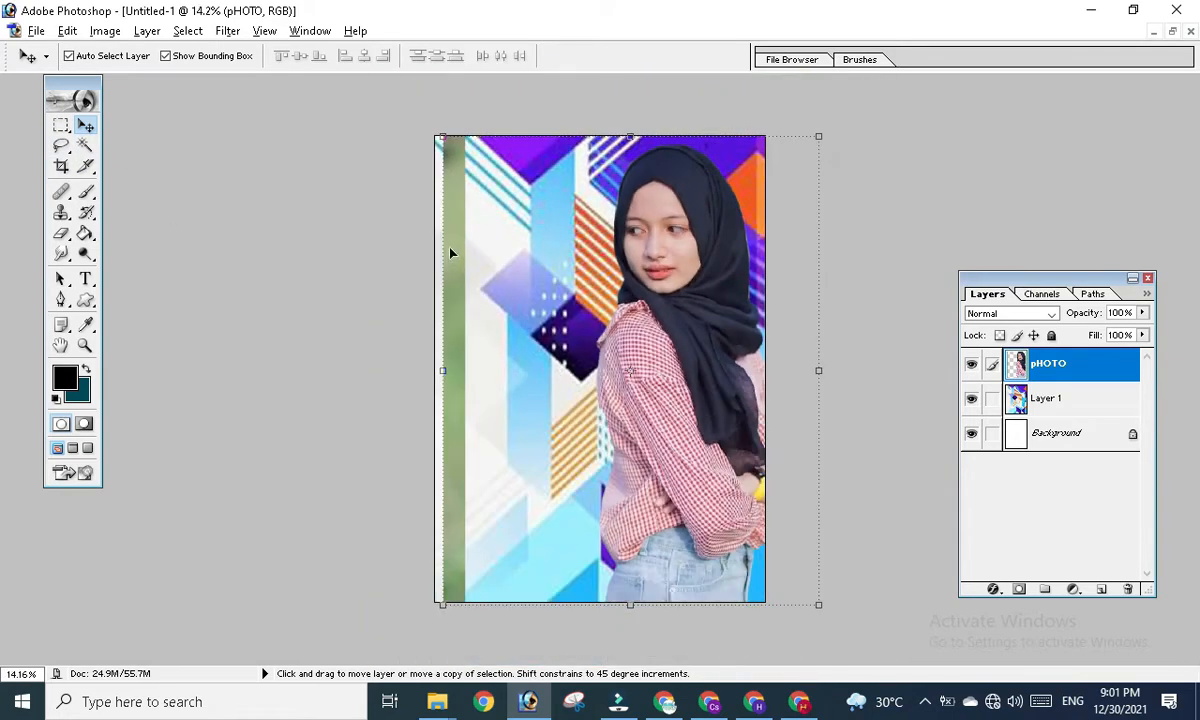
{"action": "left_click", "coordinate": [61, 233]}
{"action": "mouse_move", "coordinate": [440, 215]}
{"action": "left_mouse_down"}
{"action": "mouse_move", "coordinate": [468, 160]}
{"action": "mouse_move", "coordinate": [450, 113]}
{"action": "mouse_move", "coordinate": [466, 233]}
{"action": "mouse_move", "coordinate": [476, 656]}
{"action": "mouse_move", "coordinate": [435, 185]}
{"action": "mouse_move", "coordinate": [461, 603]}
{"action": "left_mouse_up"}
{"action": "left_click_drag", "start_coordinate": [447, 495], "coordinate": [445, 600]}
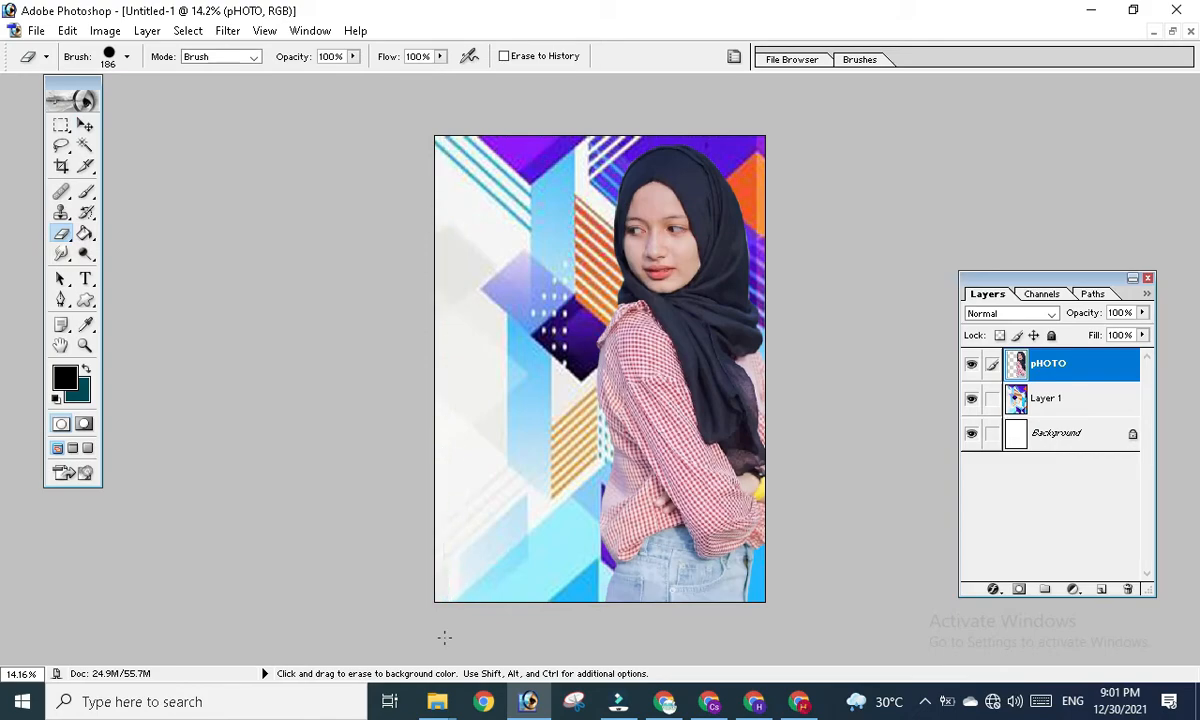
{"action": "left_click", "coordinate": [84, 124]}
- Examine the cut-out portrait against the abstract background at several magnifications
{"action": "scroll", "coordinate": [507, 256], "scroll_direction": "up", "scroll_amount": 3}
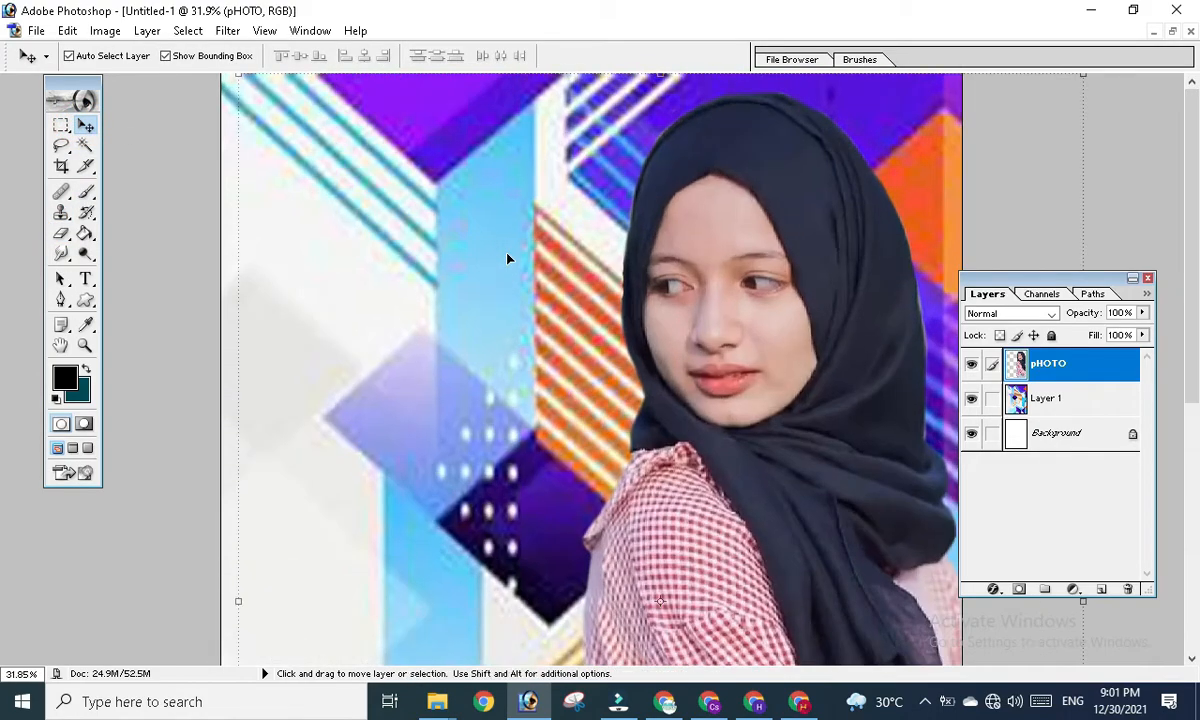
{"action": "scroll", "coordinate": [507, 258], "scroll_direction": "down", "scroll_amount": 3}
{"action": "scroll", "coordinate": [507, 258], "scroll_direction": "up", "scroll_amount": 4}
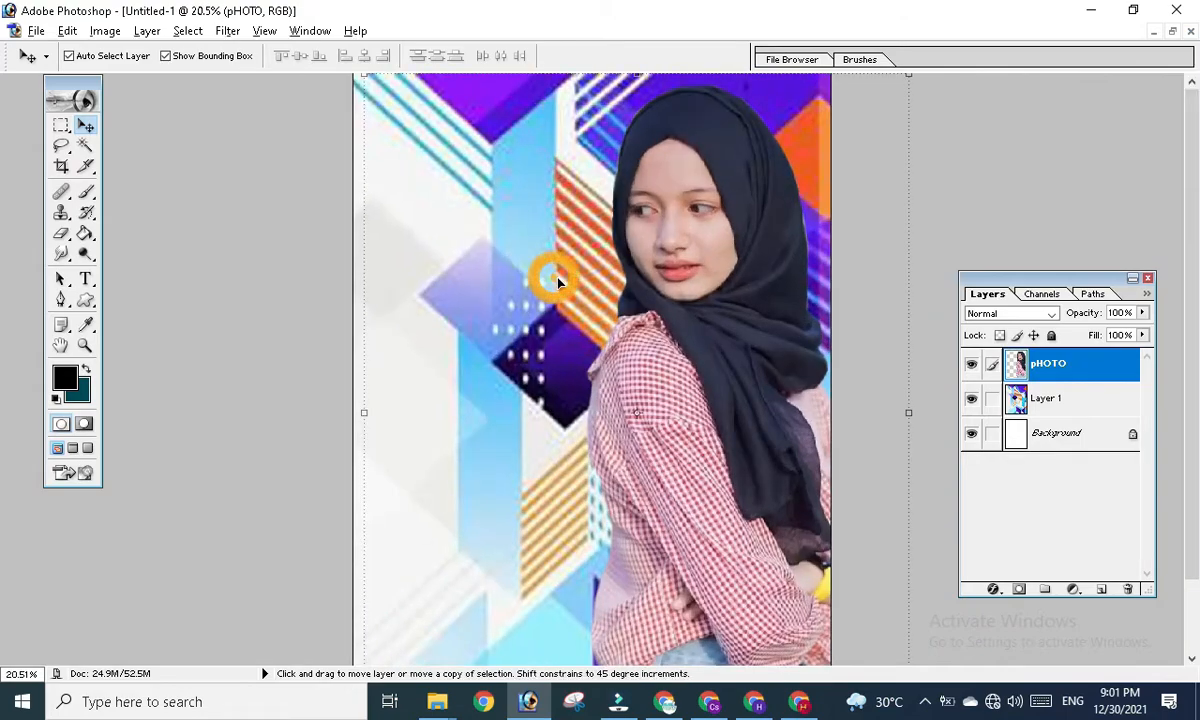
{"action": "scroll", "coordinate": [558, 284], "scroll_direction": "down", "scroll_amount": 3}
{"action": "scroll", "coordinate": [558, 284], "scroll_direction": "up", "scroll_amount": 4}
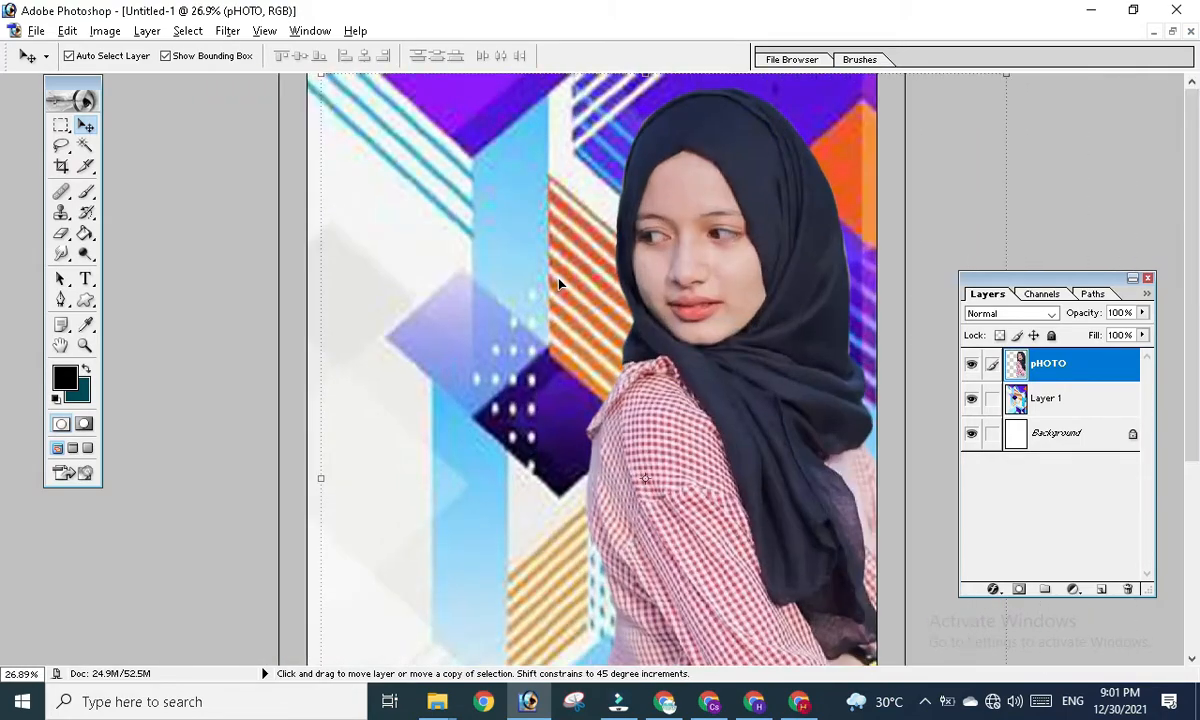
{"action": "scroll", "coordinate": [558, 284], "scroll_direction": "down", "scroll_amount": 3}
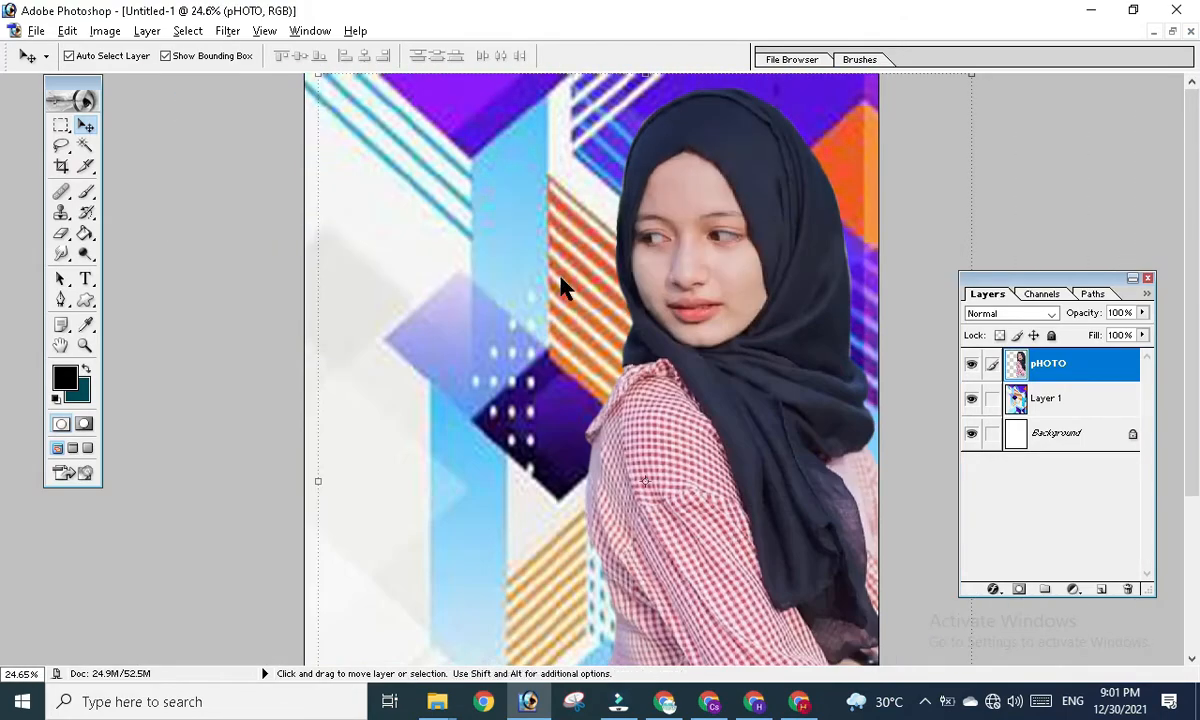
{"action": "scroll", "coordinate": [561, 283], "scroll_direction": "up", "scroll_amount": 3}
{"action": "scroll", "coordinate": [561, 283], "scroll_direction": "down", "scroll_amount": 2}
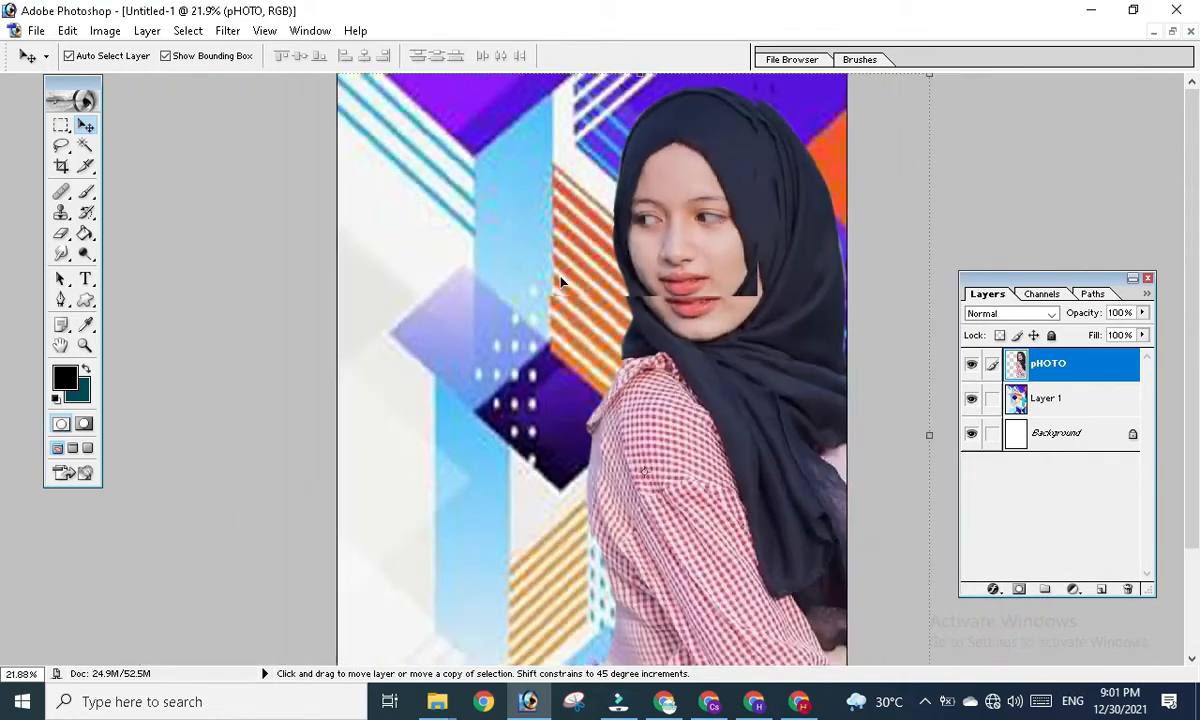
{"action": "scroll", "coordinate": [561, 283], "scroll_direction": "up", "scroll_amount": 2}
{"action": "scroll", "coordinate": [561, 283], "scroll_direction": "down", "scroll_amount": 3}
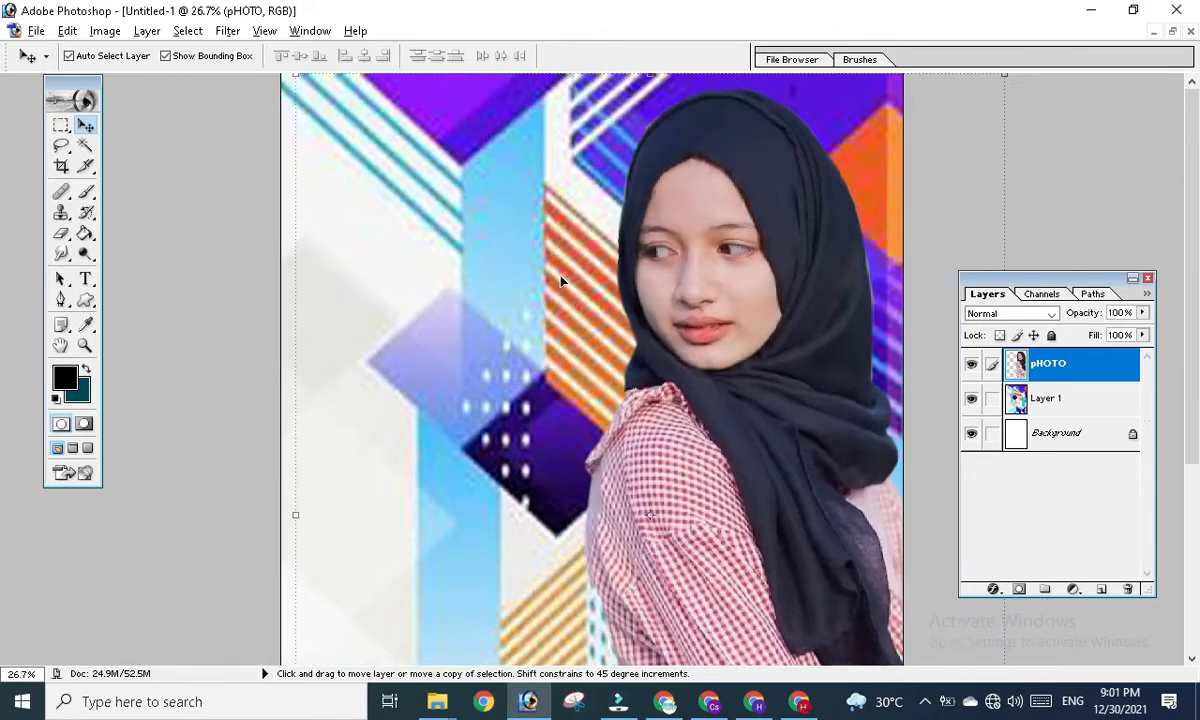
{"action": "scroll", "coordinate": [561, 283], "scroll_direction": "up", "scroll_amount": 3}
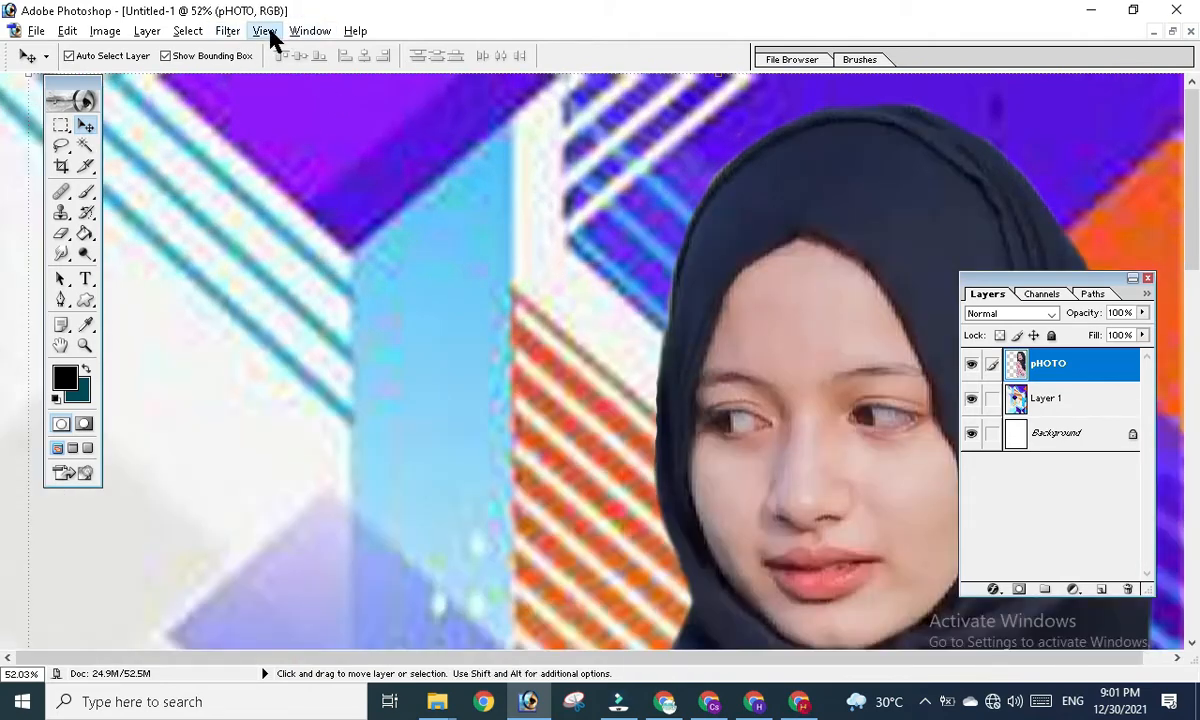
{"action": "left_click", "coordinate": [232, 32]}
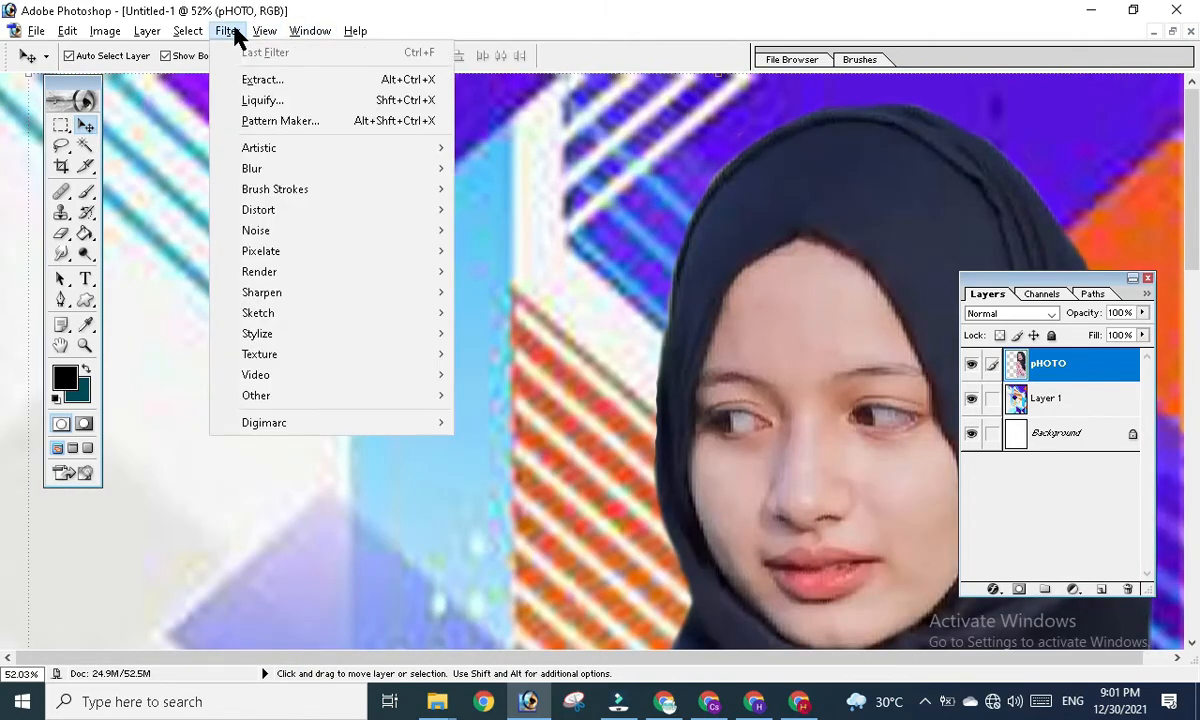
{"action": "left_click", "coordinate": [235, 35]}
{"action": "left_click", "coordinate": [192, 30]}
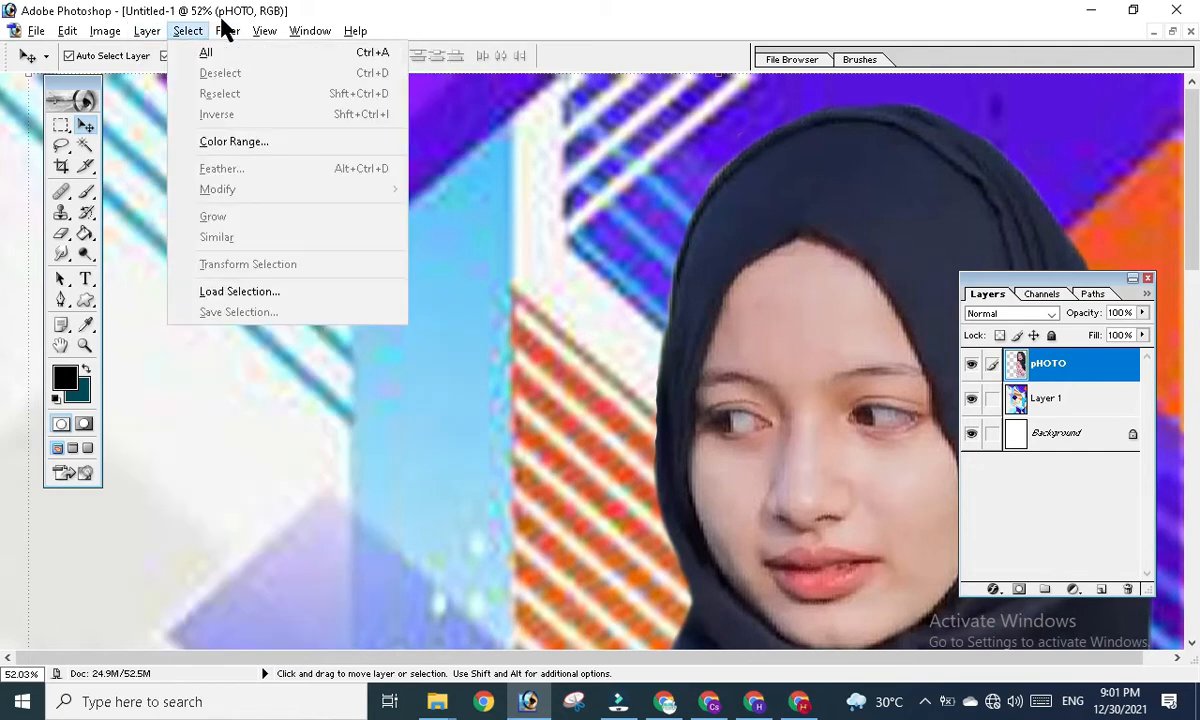
{"action": "mouse_move", "coordinate": [235, 40]}
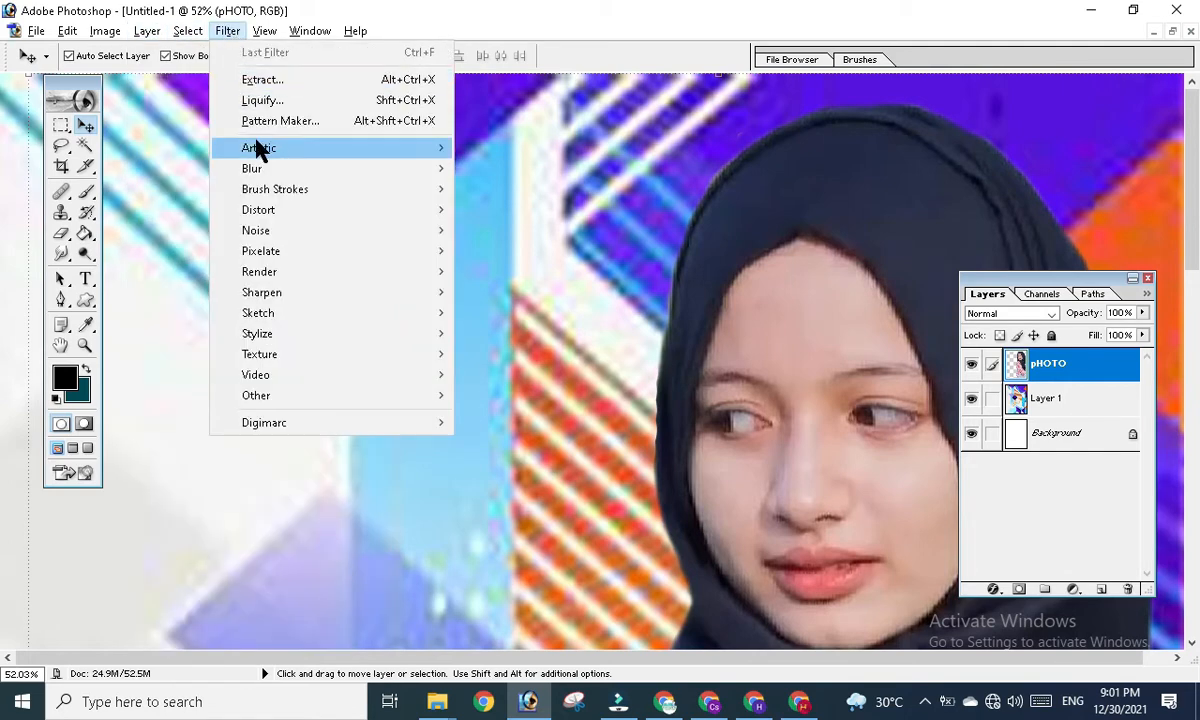
{"action": "mouse_move", "coordinate": [275, 172]}
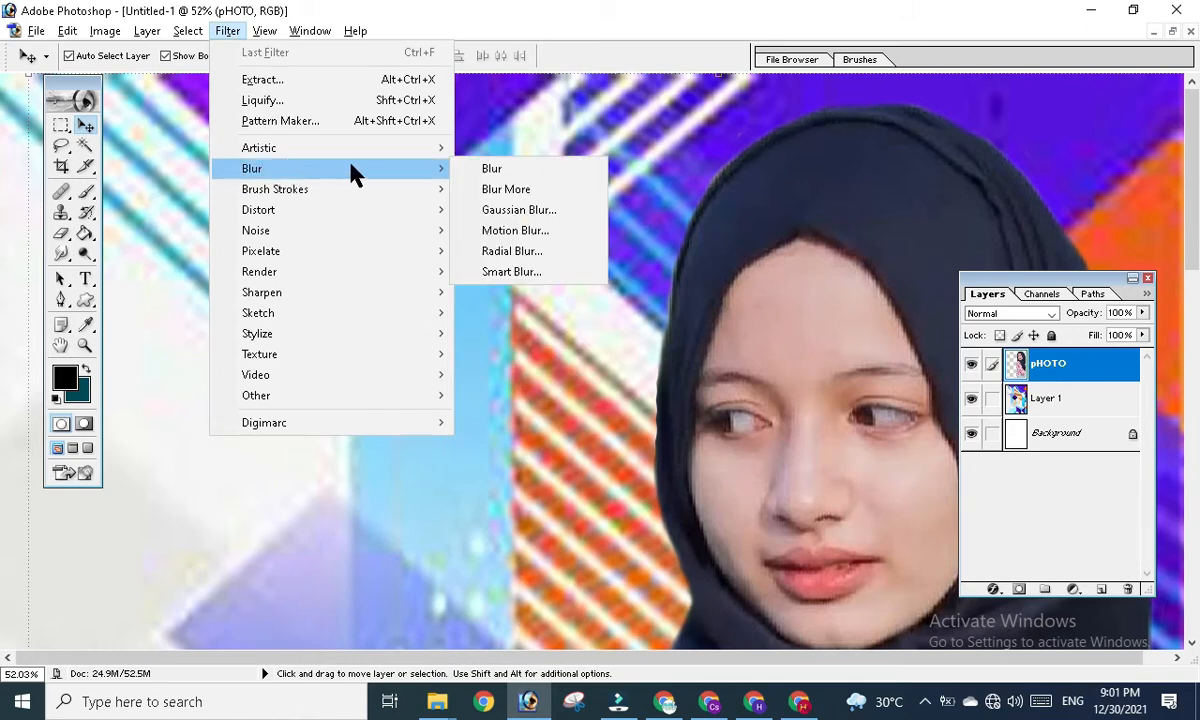
{"action": "left_click", "coordinate": [549, 213]}
{"action": "left_click_drag", "start_coordinate": [596, 213], "coordinate": [903, 155]}
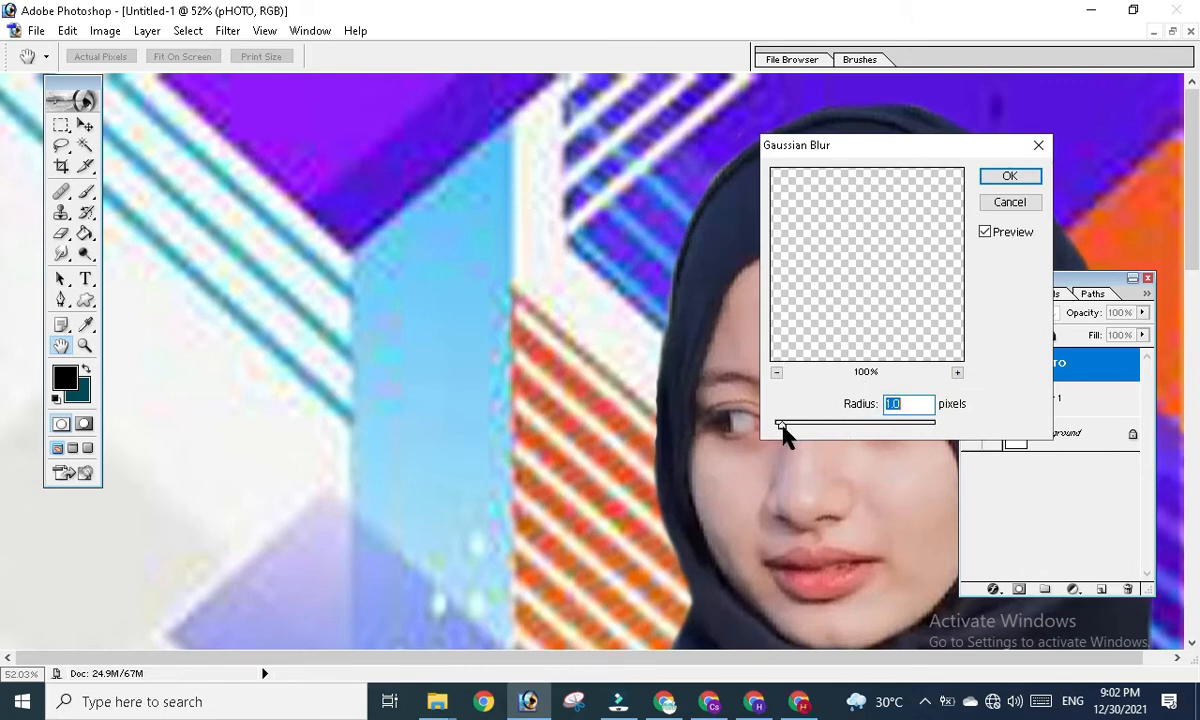
{"action": "left_click_drag", "start_coordinate": [783, 425], "coordinate": [849, 424]}
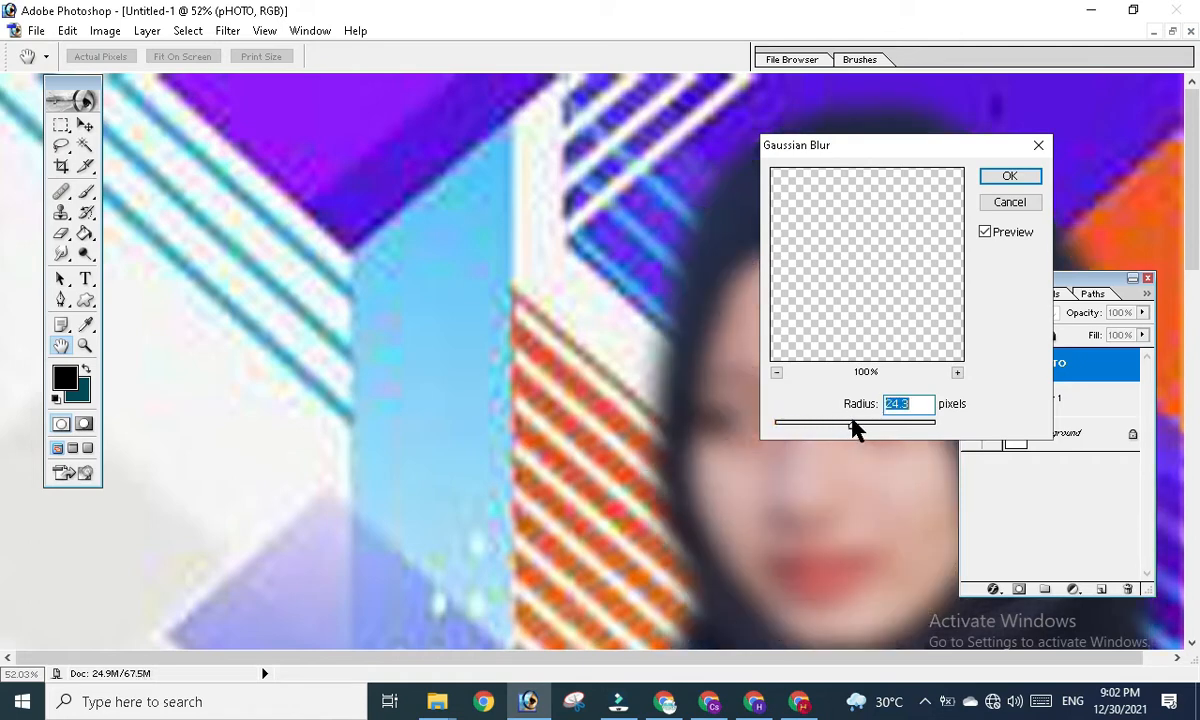
{"action": "left_click_drag", "start_coordinate": [851, 421], "coordinate": [761, 432]}
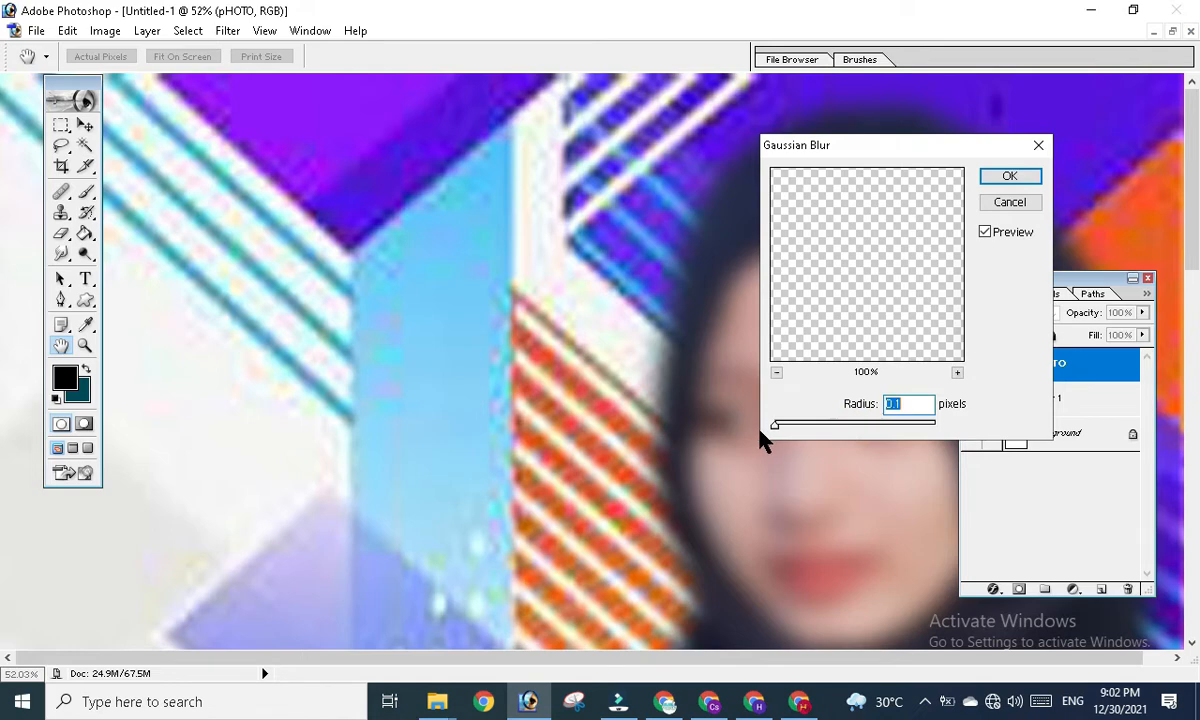
{"action": "left_click", "coordinate": [1008, 203]}
{"action": "key", "text": "v"}
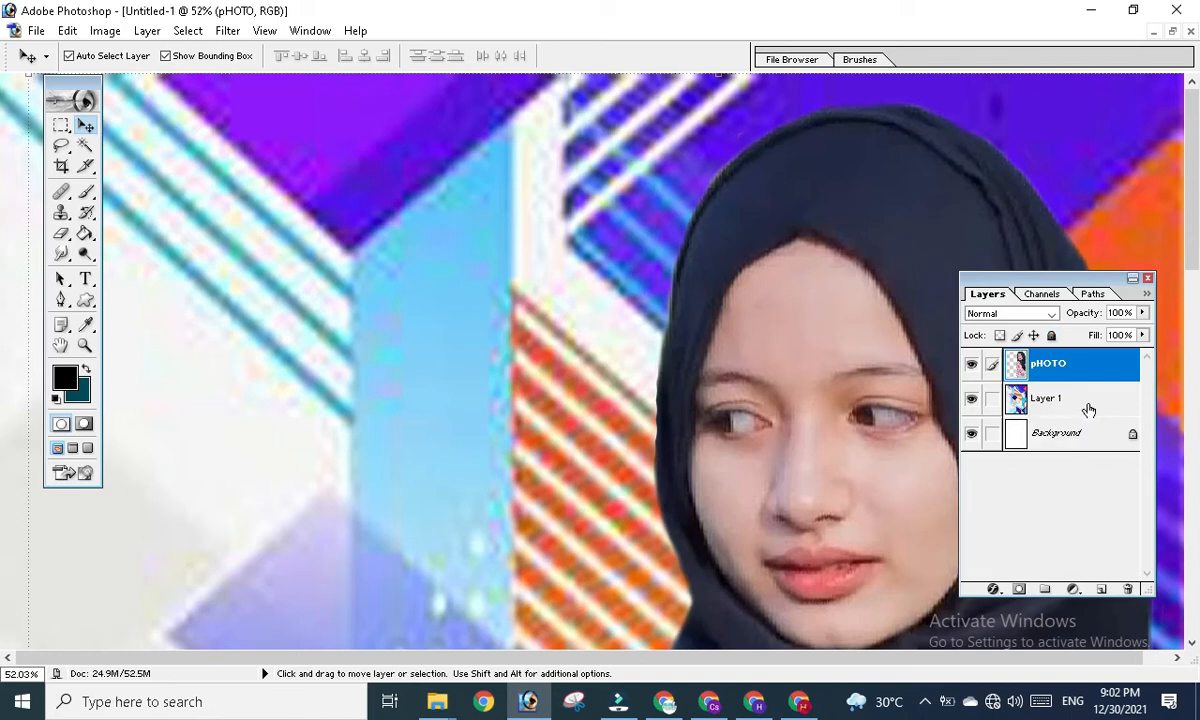
- Apply a Gaussian Blur with a radius of 12.6 pixels to the abstract background on Layer 1
{"action": "left_click", "coordinate": [1030, 399]}
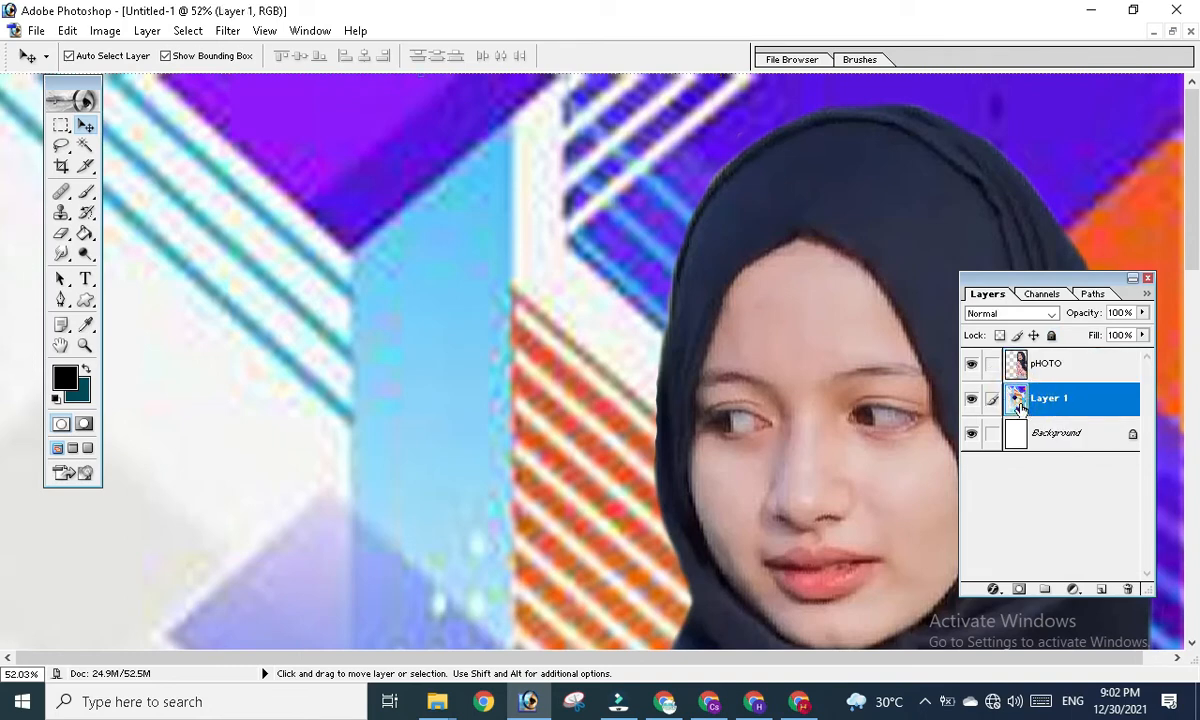
{"action": "left_click", "coordinate": [231, 32]}
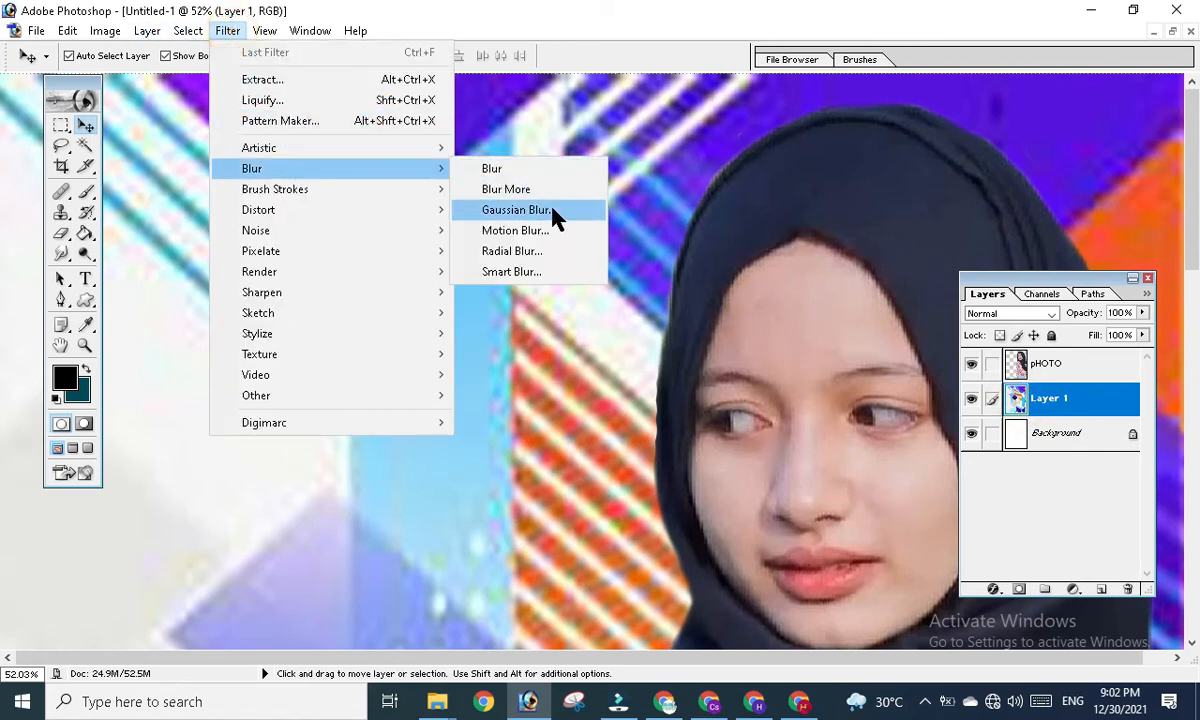
{"action": "left_click", "coordinate": [517, 210]}
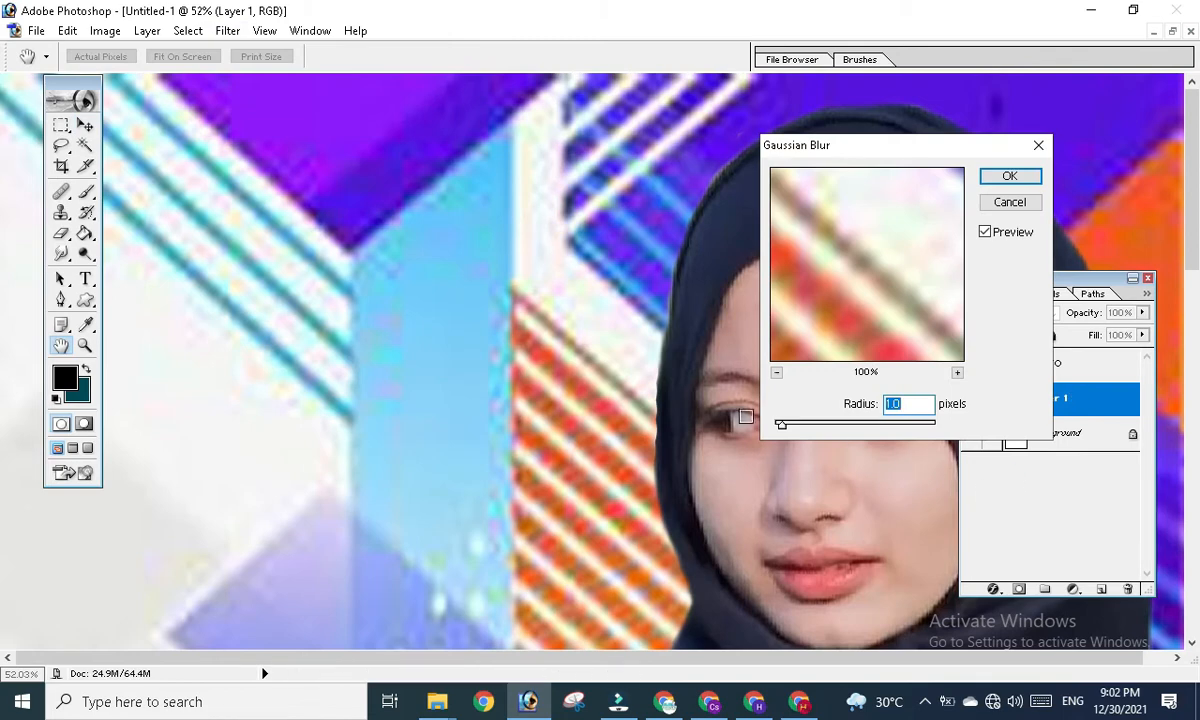
{"action": "left_click_drag", "start_coordinate": [783, 424], "coordinate": [845, 437]}
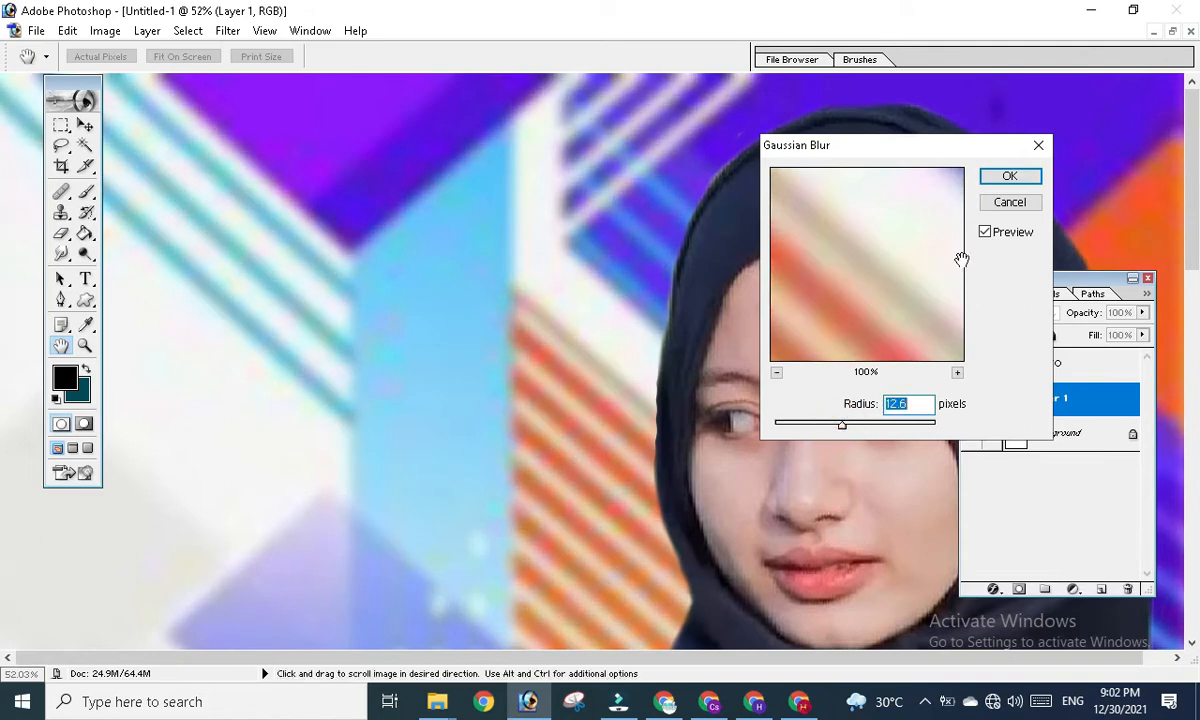
{"action": "left_click", "coordinate": [1012, 178]}
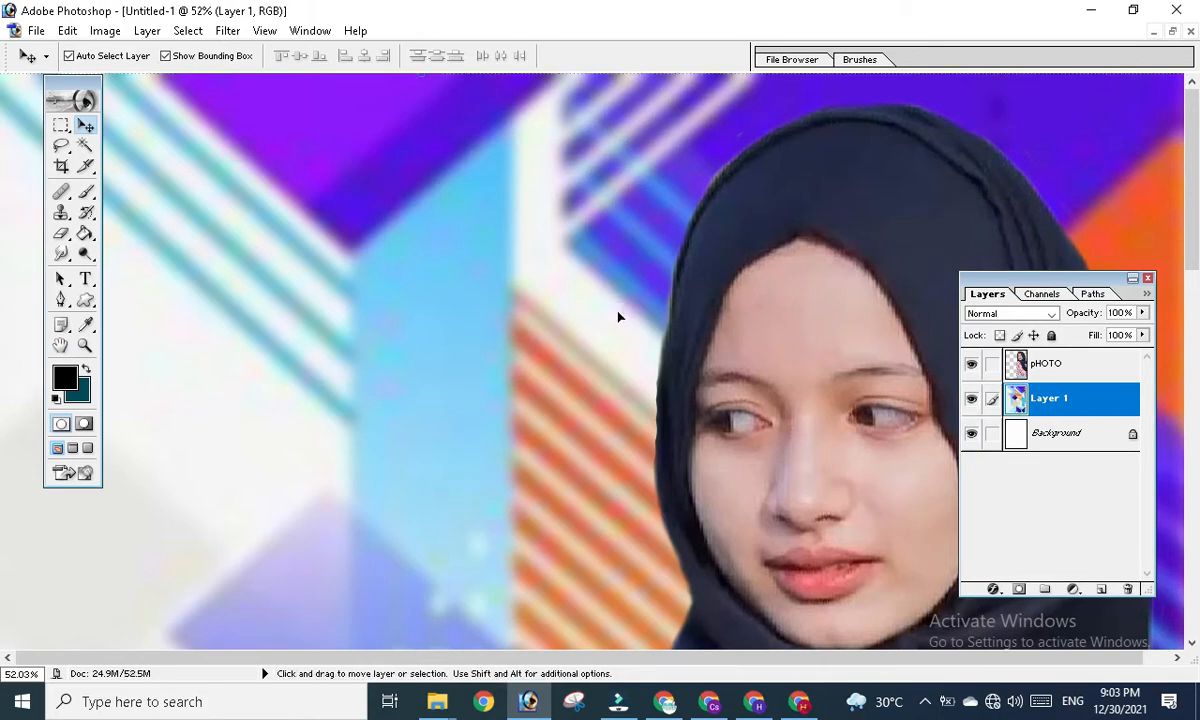
- Examine the blurred background behind the sharp portrait at several magnifications
{"action": "scroll", "coordinate": [630, 358], "scroll_direction": "down", "scroll_amount": 5}
{"action": "scroll", "coordinate": [628, 357], "scroll_direction": "up", "scroll_amount": 3}
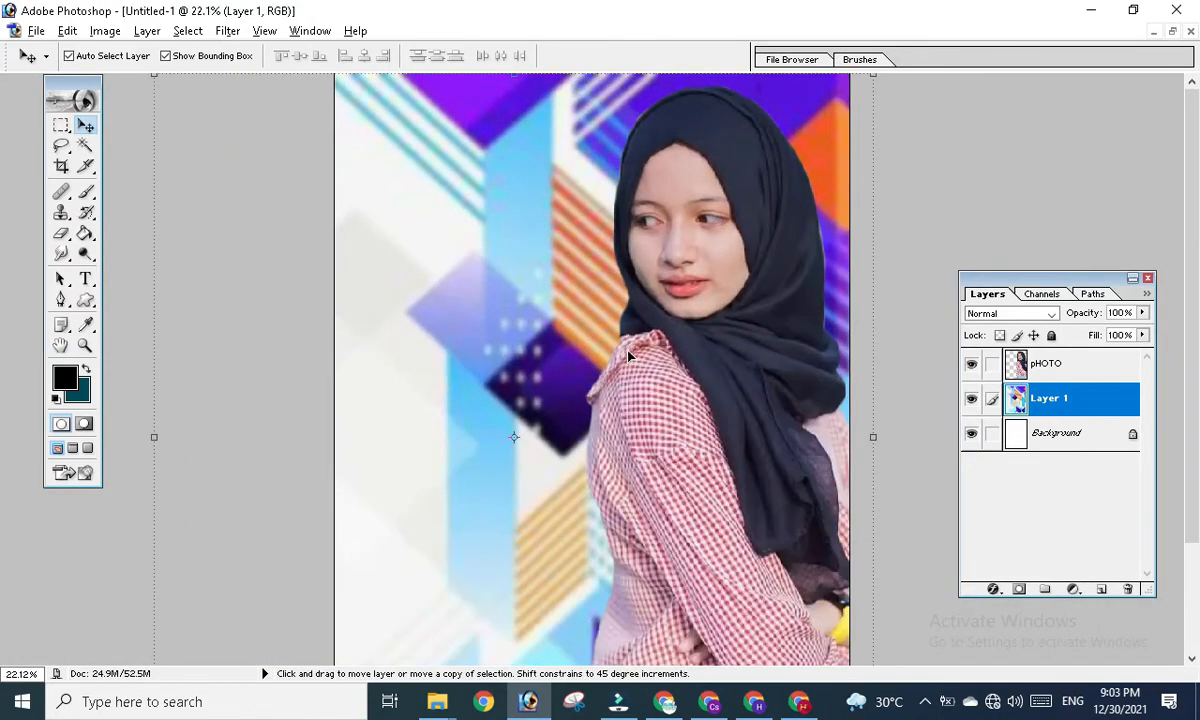
{"action": "scroll", "coordinate": [628, 357], "scroll_direction": "down", "scroll_amount": 1}
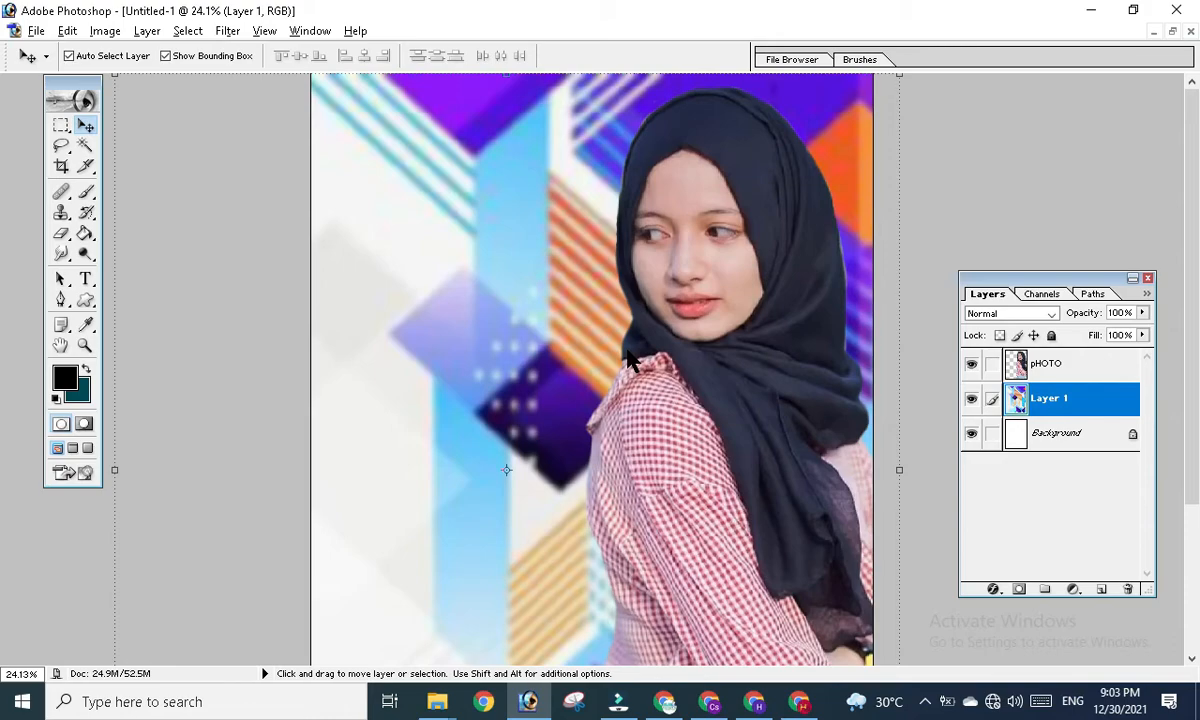
{"action": "scroll", "coordinate": [589, 348], "scroll_direction": "down", "scroll_amount": 3}
{"action": "scroll", "coordinate": [575, 343], "scroll_direction": "up", "scroll_amount": 6}
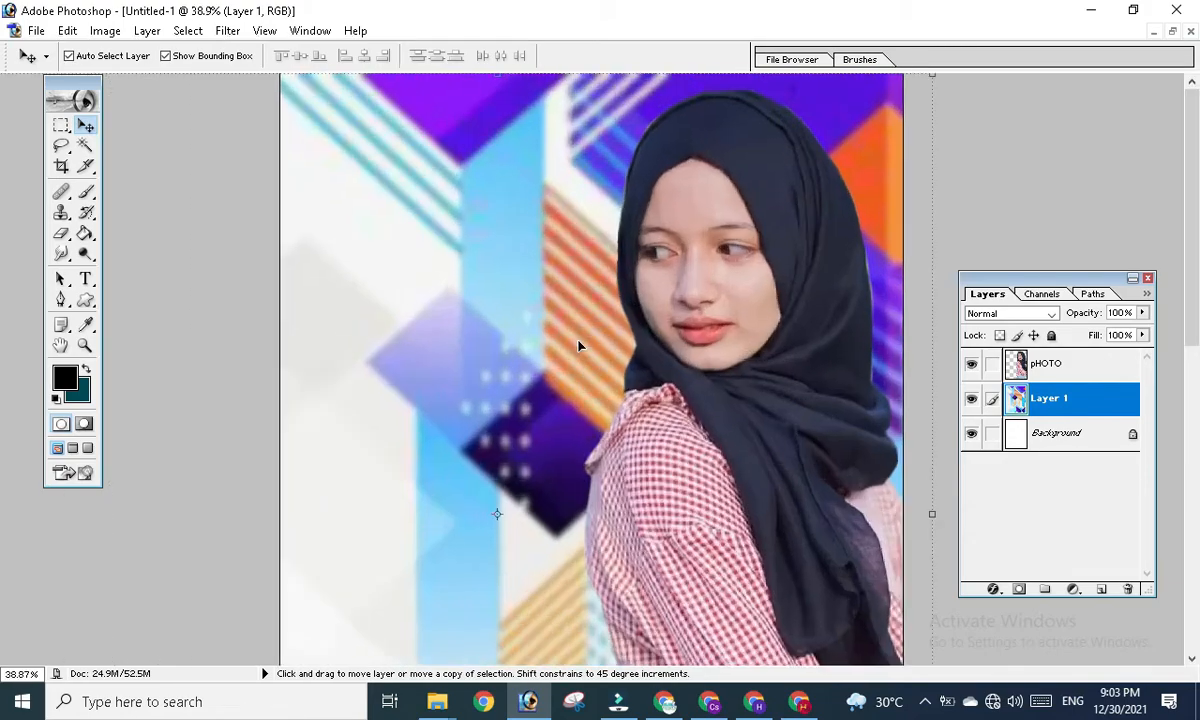
{"action": "scroll", "coordinate": [712, 378], "scroll_direction": "down", "scroll_amount": 3}
{"action": "scroll", "coordinate": [712, 378], "scroll_direction": "up", "scroll_amount": 4}
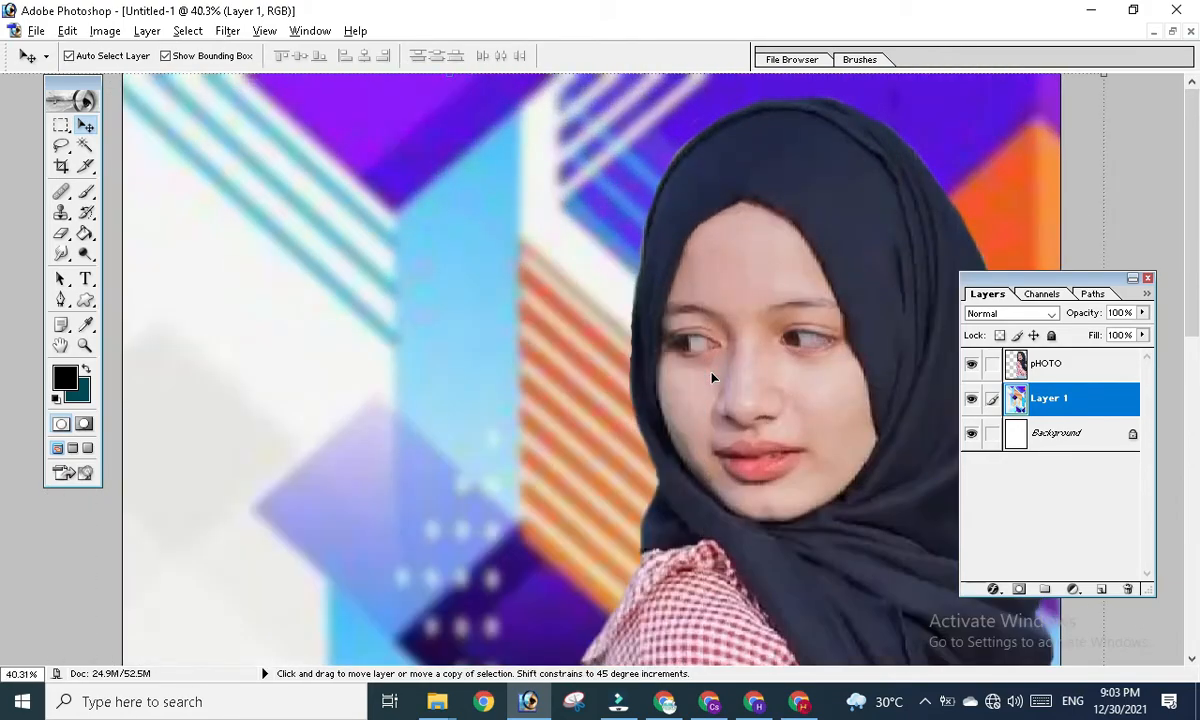
{"action": "scroll", "coordinate": [712, 378], "scroll_direction": "down", "scroll_amount": 1}
{"action": "scroll", "coordinate": [712, 378], "scroll_direction": "up", "scroll_amount": 1}
{"action": "scroll", "coordinate": [715, 370], "scroll_direction": "down", "scroll_amount": 2}
{"action": "scroll", "coordinate": [748, 330], "scroll_direction": "up", "scroll_amount": 1}
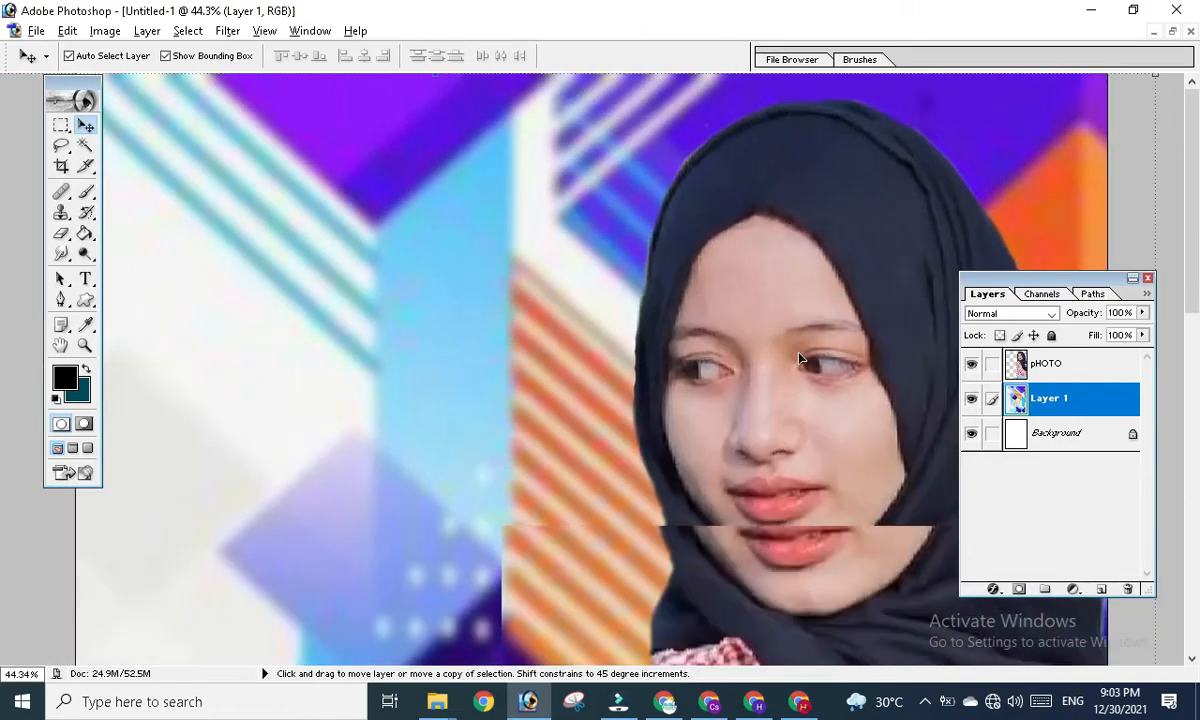
- Apply Color Balance to the pHOTO layer with midtone color levels of -14, -12 and +10
{"action": "left_click", "coordinate": [808, 348]}
{"action": "scroll", "coordinate": [769, 302], "scroll_direction": "up", "scroll_amount": 1}
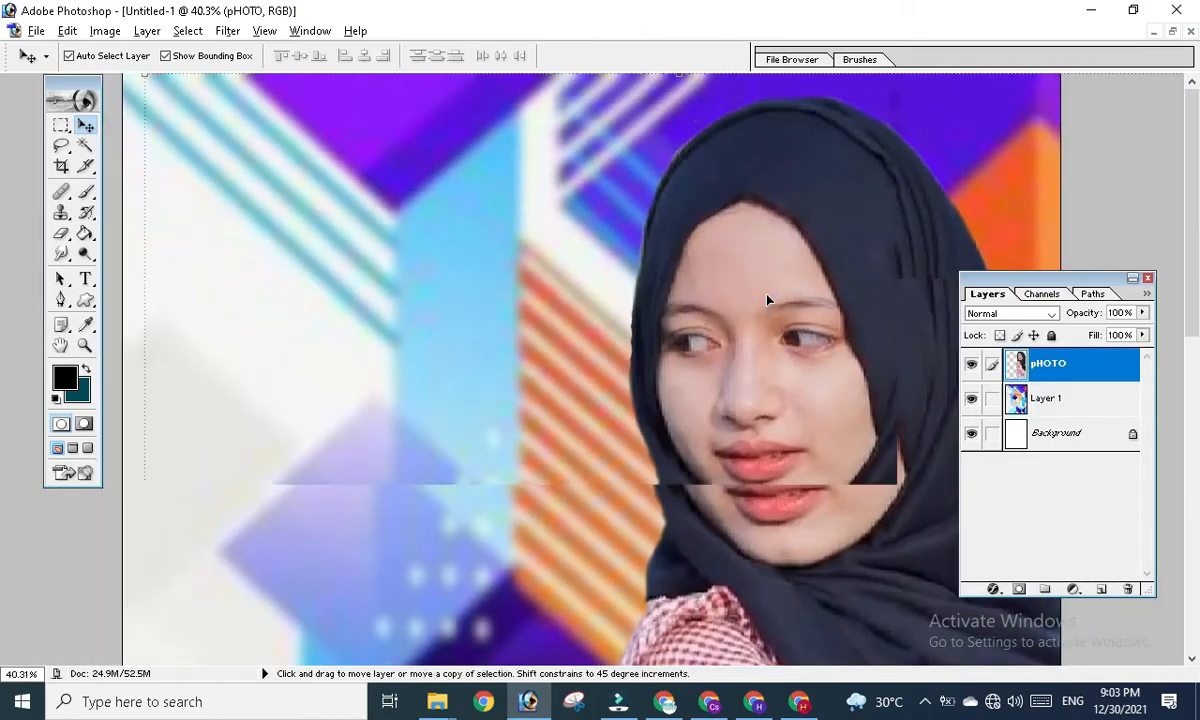
{"action": "scroll", "coordinate": [769, 303], "scroll_direction": "down", "scroll_amount": 1}
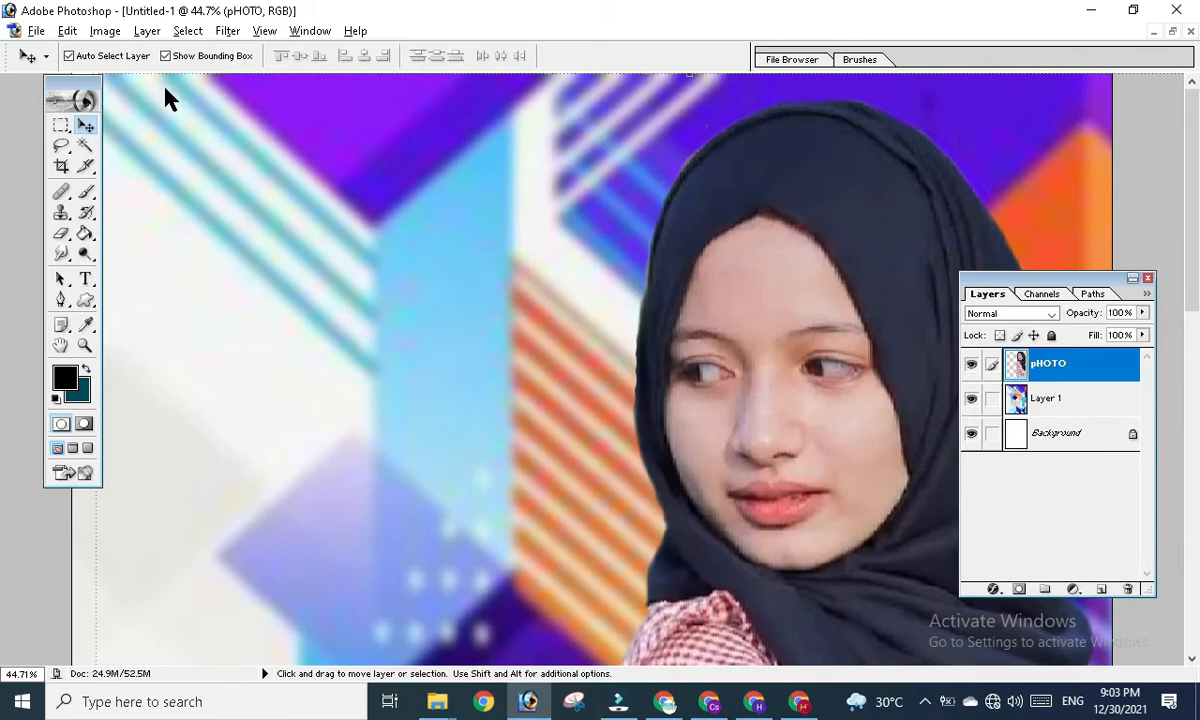
{"action": "left_click", "coordinate": [101, 33]}
{"action": "mouse_move", "coordinate": [122, 86]}
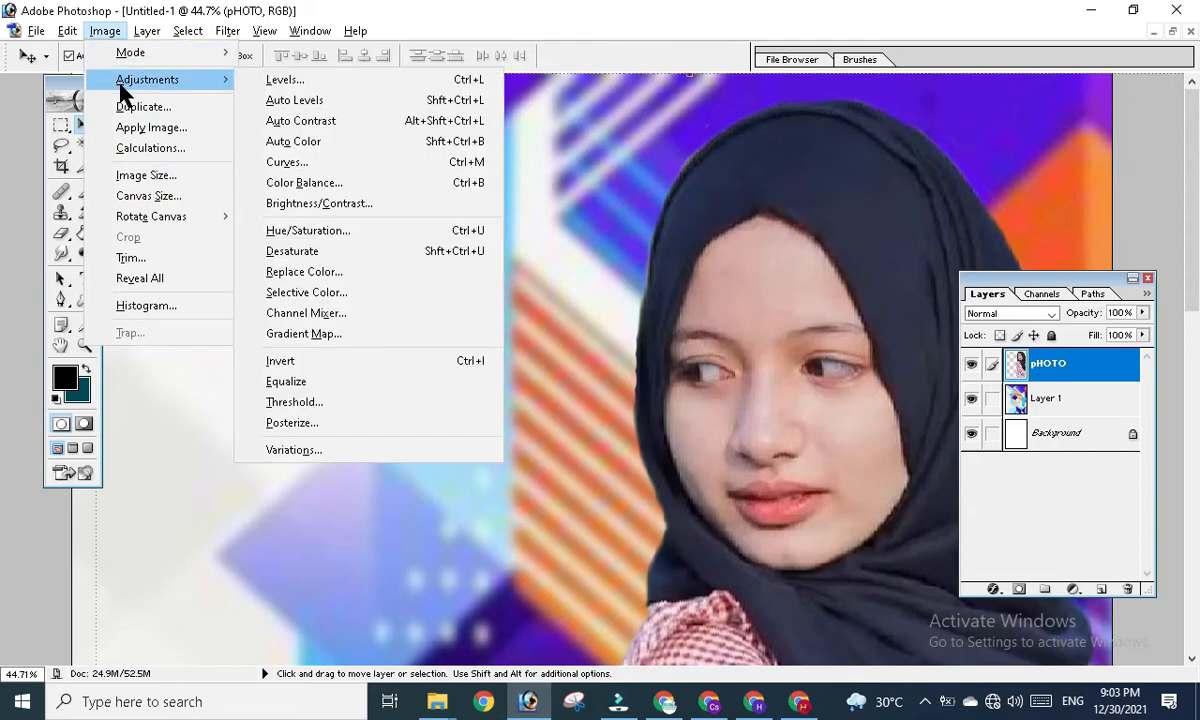
{"action": "left_click", "coordinate": [329, 185]}
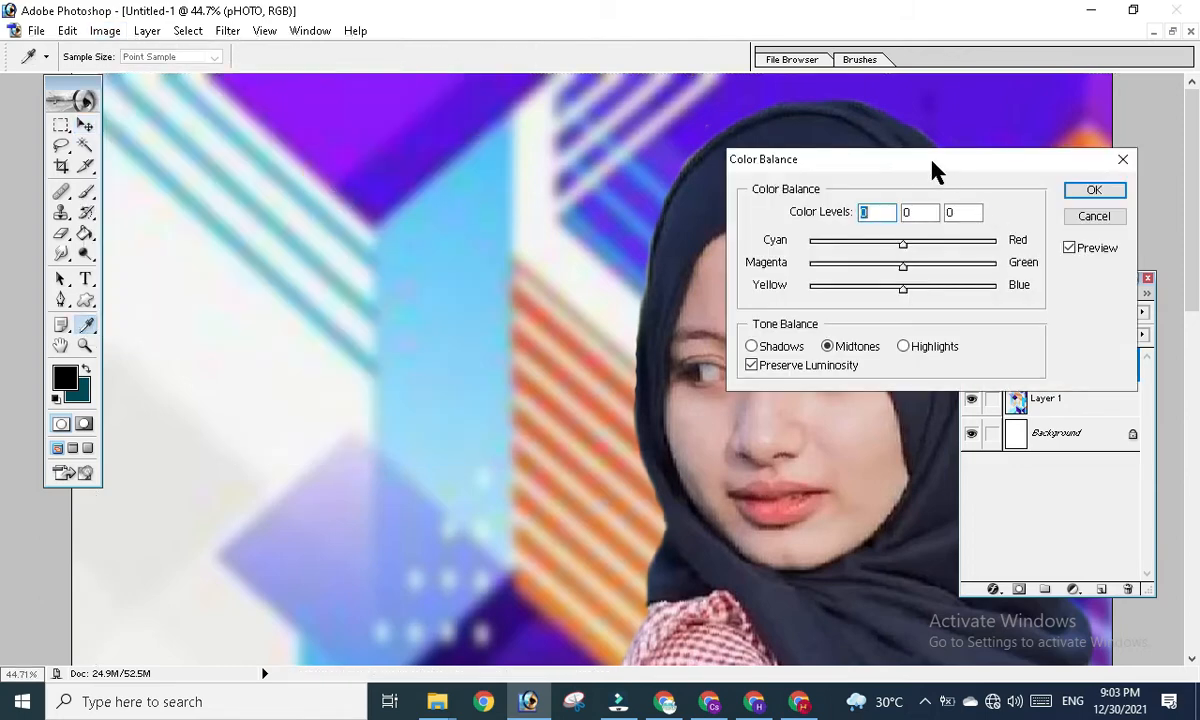
{"action": "left_click_drag", "start_coordinate": [935, 163], "coordinate": [988, 97]}
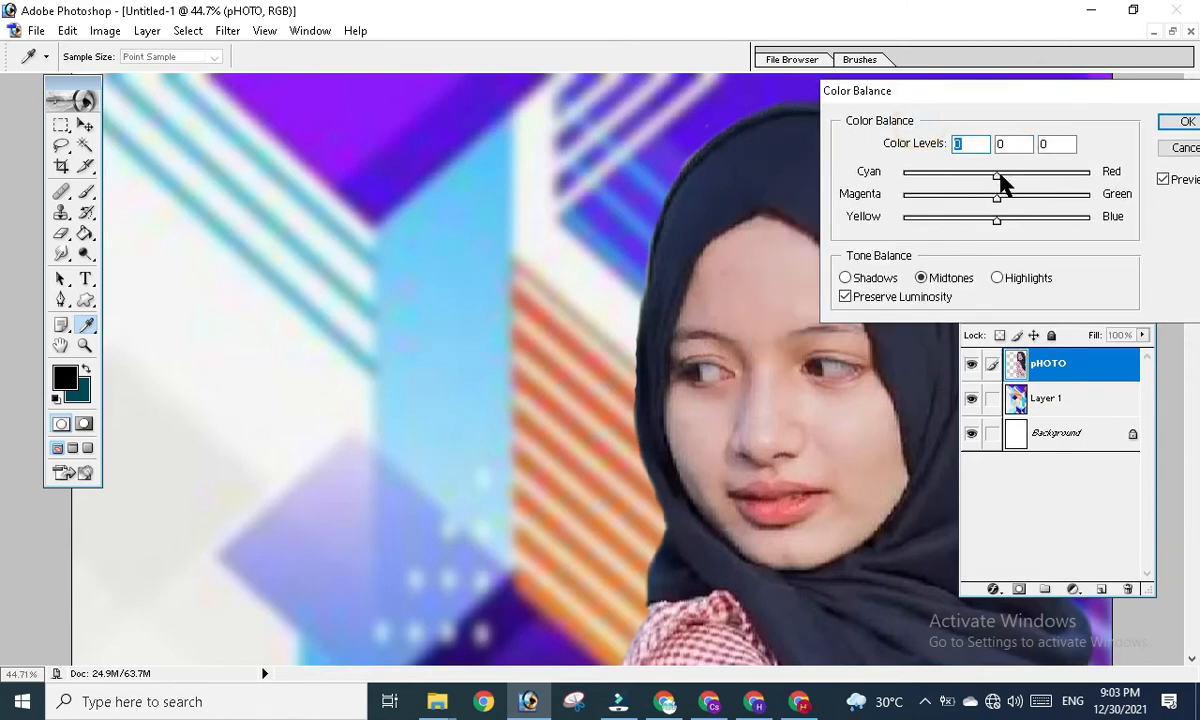
{"action": "mouse_move", "coordinate": [1003, 182]}
{"action": "left_mouse_down"}
{"action": "mouse_move", "coordinate": [976, 175]}
{"action": "mouse_move", "coordinate": [1031, 180]}
{"action": "mouse_move", "coordinate": [980, 185]}
{"action": "mouse_move", "coordinate": [992, 182]}
{"action": "left_mouse_up"}
{"action": "key", "text": "Return"}
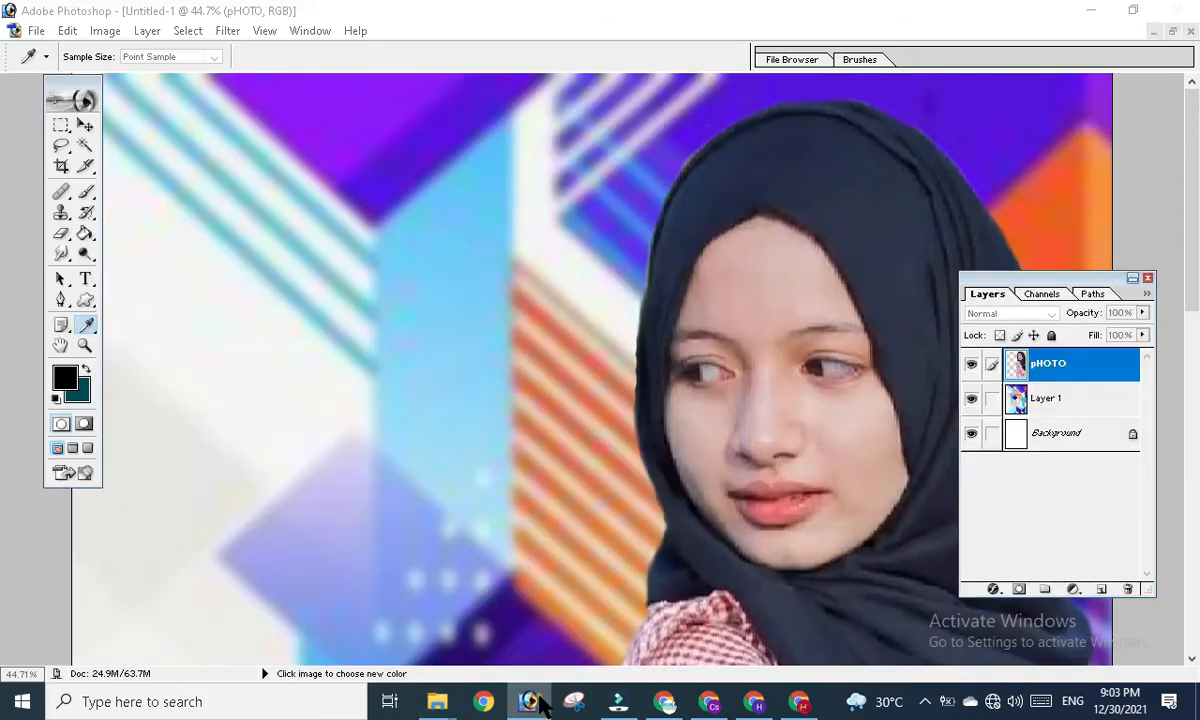
{"action": "left_click", "coordinate": [532, 697]}
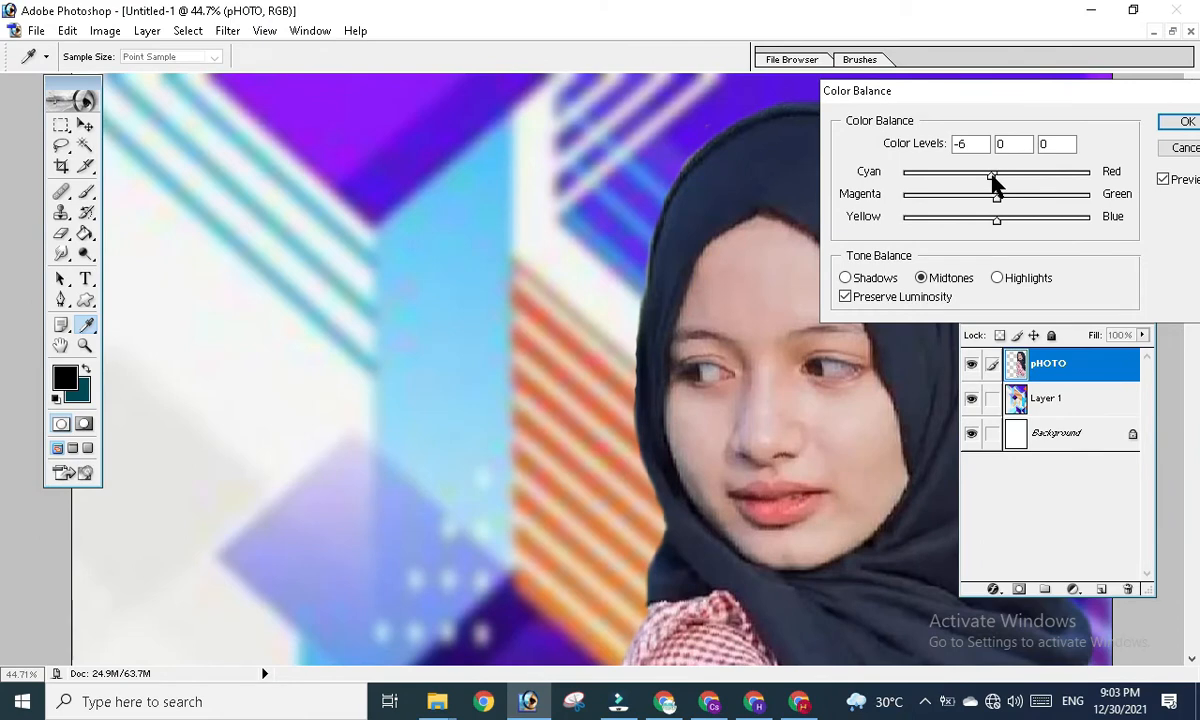
{"action": "left_click_drag", "start_coordinate": [996, 180], "coordinate": [1021, 224]}
{"action": "left_click_drag", "start_coordinate": [990, 180], "coordinate": [978, 170]}
{"action": "mouse_move", "coordinate": [1021, 221]}
{"action": "left_mouse_down"}
{"action": "mouse_move", "coordinate": [1002, 228]}
{"action": "mouse_move", "coordinate": [1016, 225]}
{"action": "mouse_move", "coordinate": [1005, 203]}
{"action": "mouse_move", "coordinate": [1020, 201]}
{"action": "mouse_move", "coordinate": [983, 196]}
{"action": "mouse_move", "coordinate": [967, 172]}
{"action": "mouse_move", "coordinate": [1008, 228]}
{"action": "left_mouse_up"}
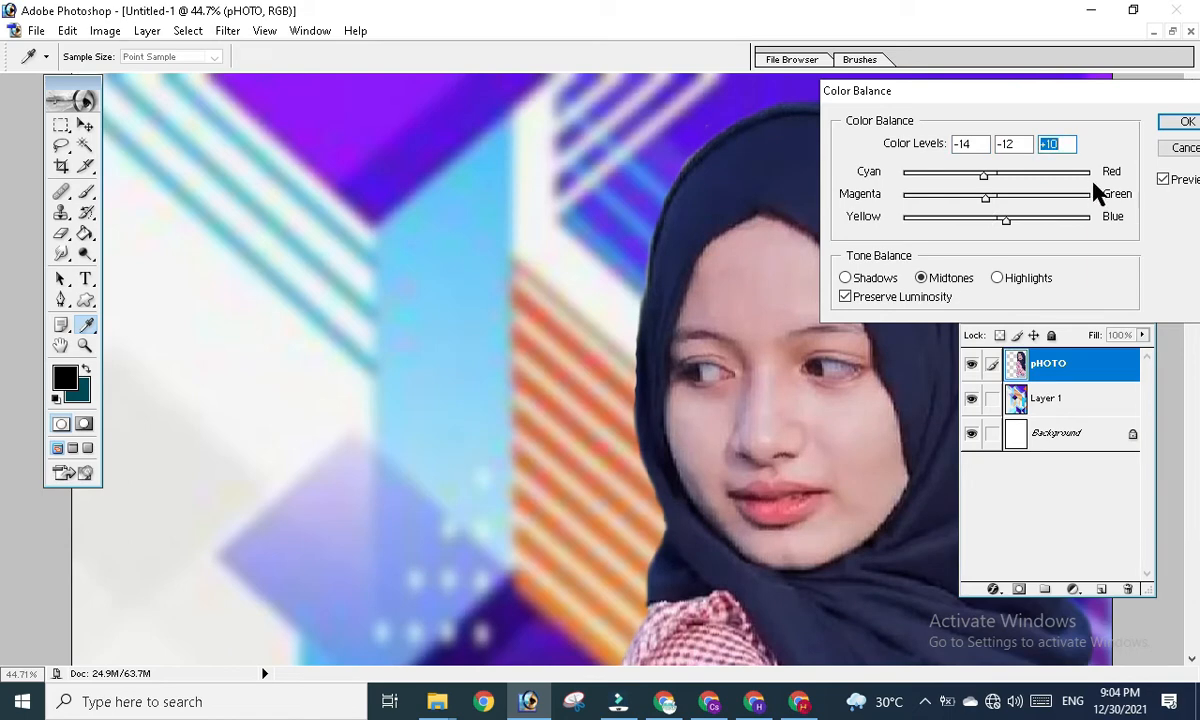
{"action": "left_click", "coordinate": [1181, 125]}
- Apply Brightness/Contrast to the pHOTO layer with brightness +15 and contrast +12
{"action": "key", "text": "ctrl+0"}
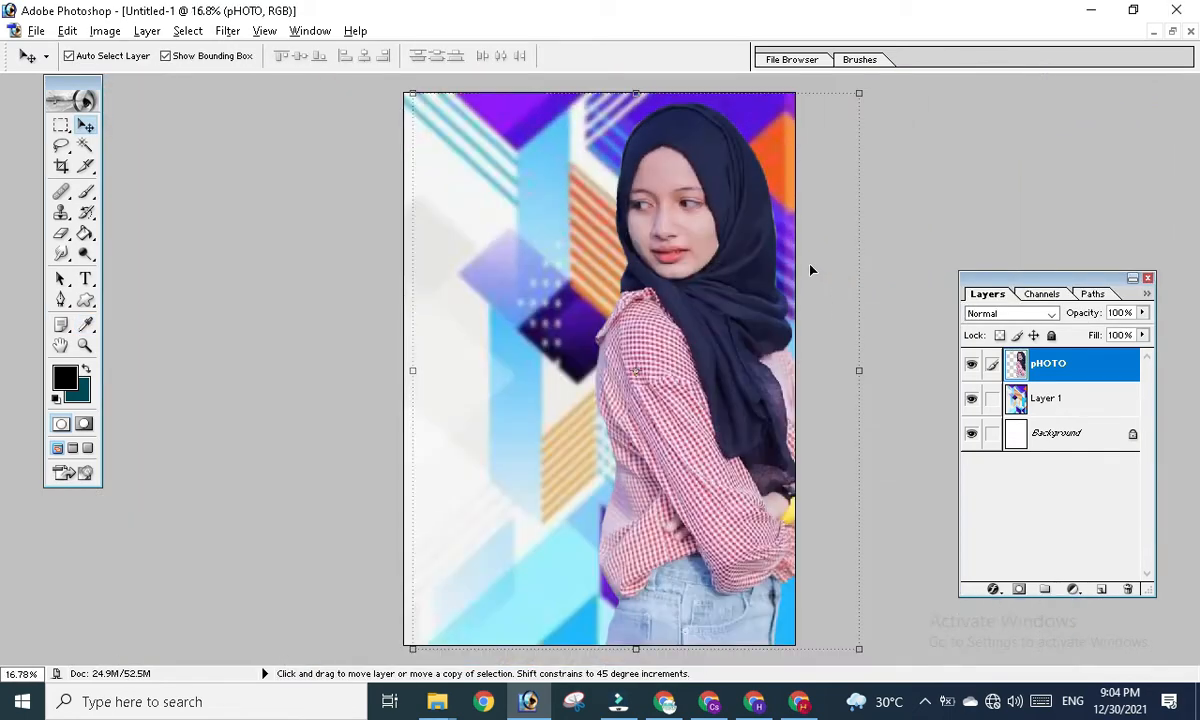
{"action": "scroll", "coordinate": [665, 243], "scroll_direction": "up", "scroll_amount": 5}
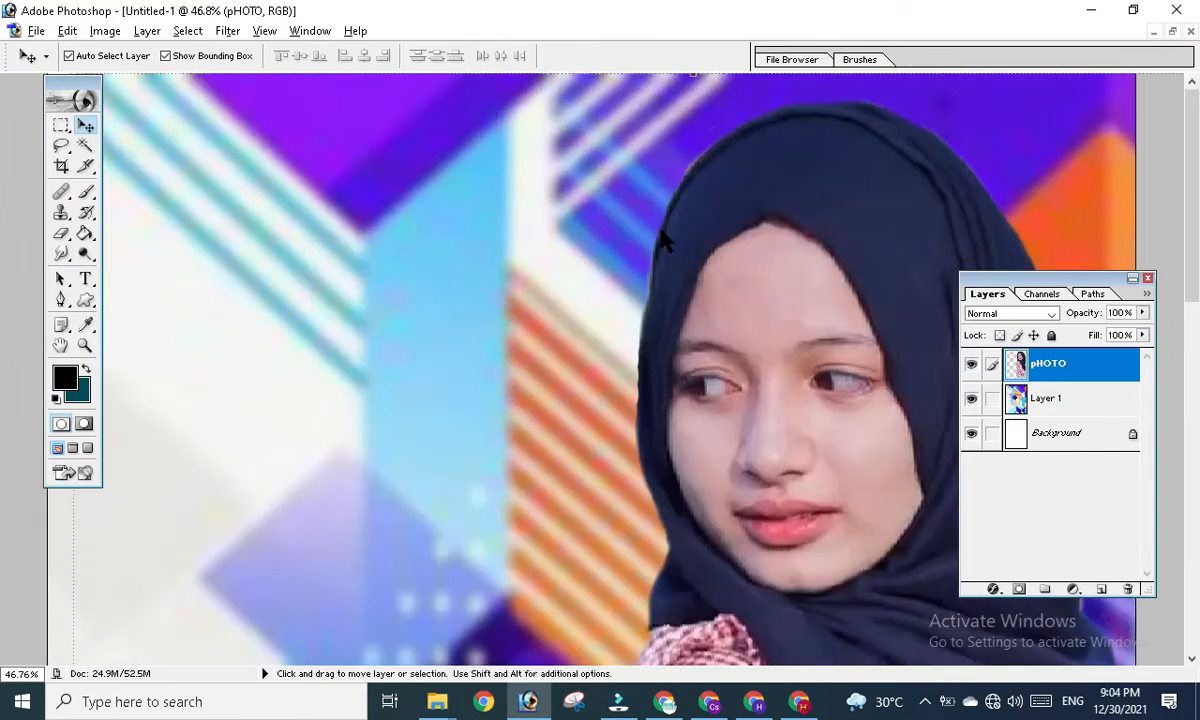
{"action": "left_click", "coordinate": [106, 32]}
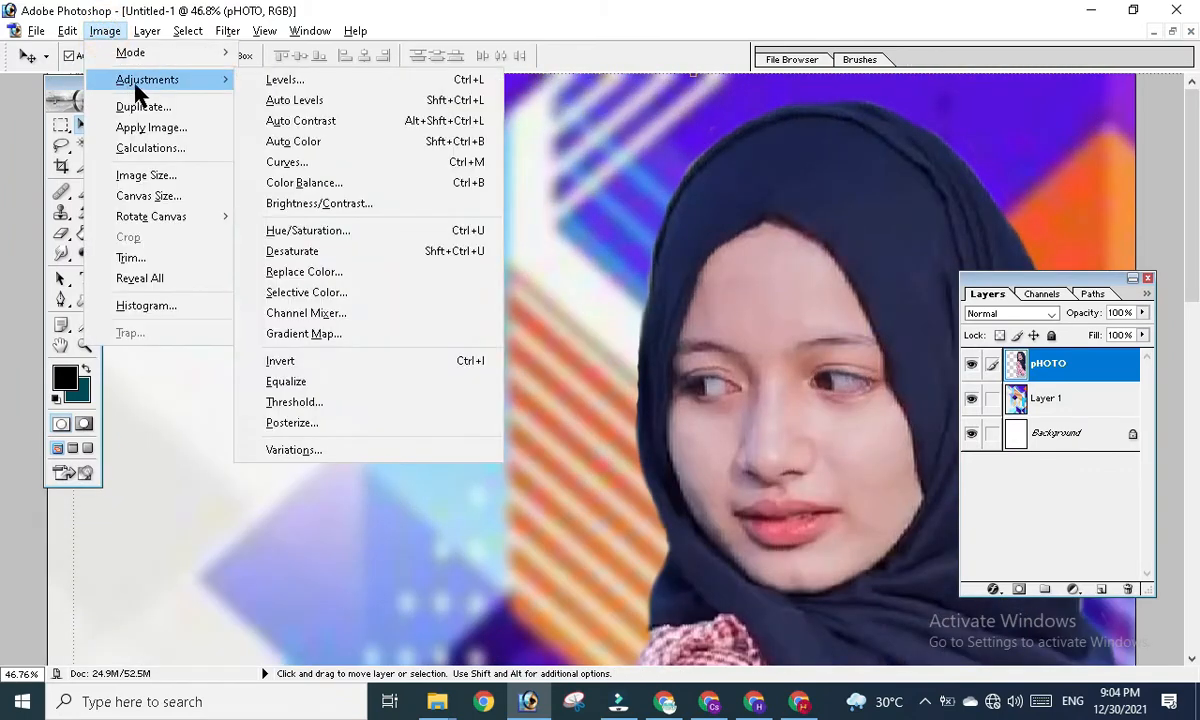
{"action": "left_click", "coordinate": [368, 204]}
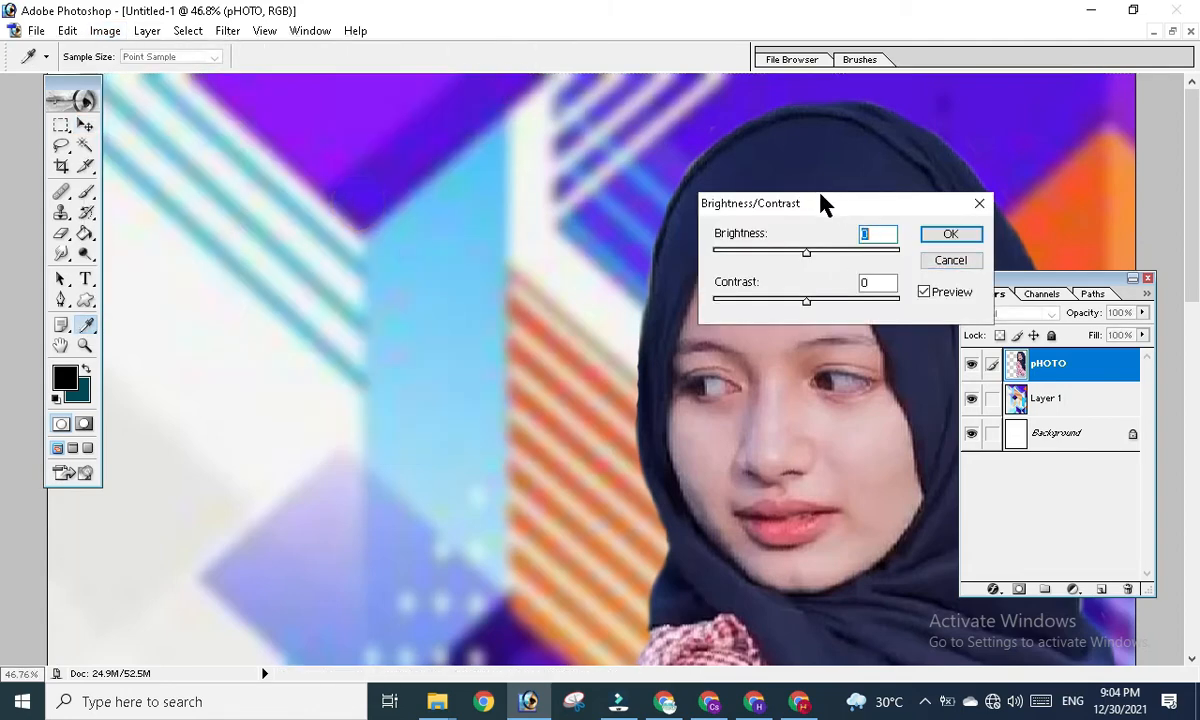
{"action": "left_click_drag", "start_coordinate": [822, 201], "coordinate": [985, 97]}
{"action": "left_click_drag", "start_coordinate": [970, 145], "coordinate": [979, 145]}
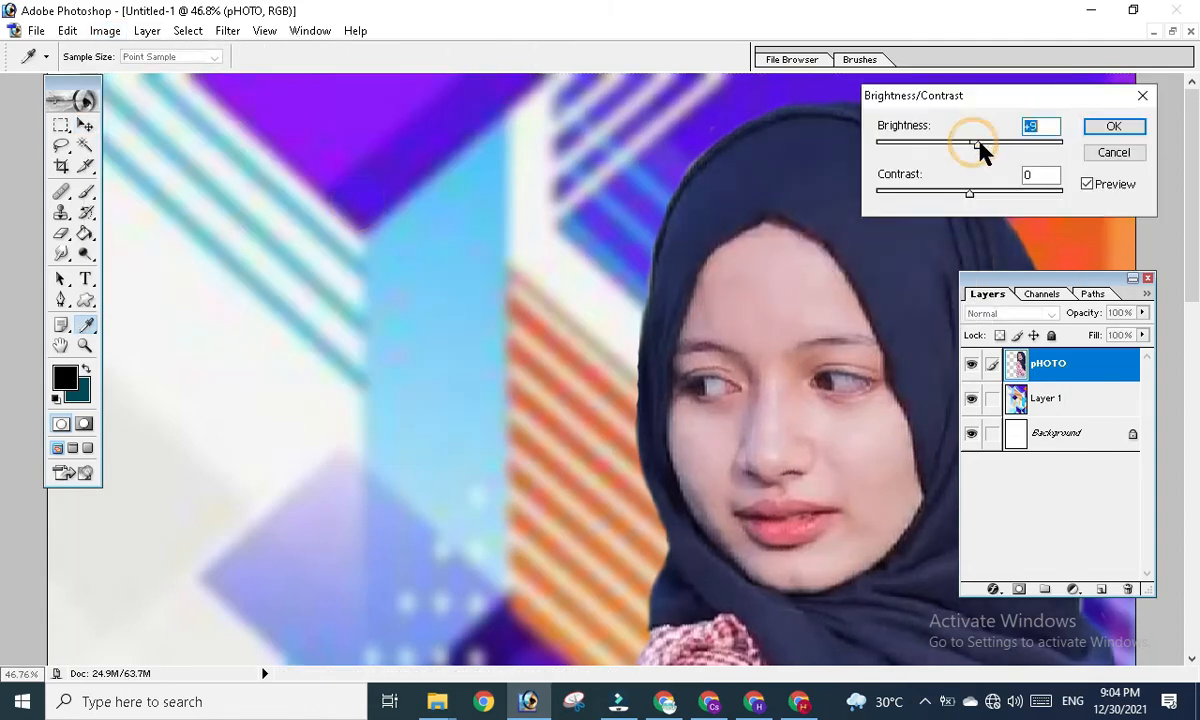
{"action": "left_click_drag", "start_coordinate": [995, 200], "coordinate": [985, 196]}
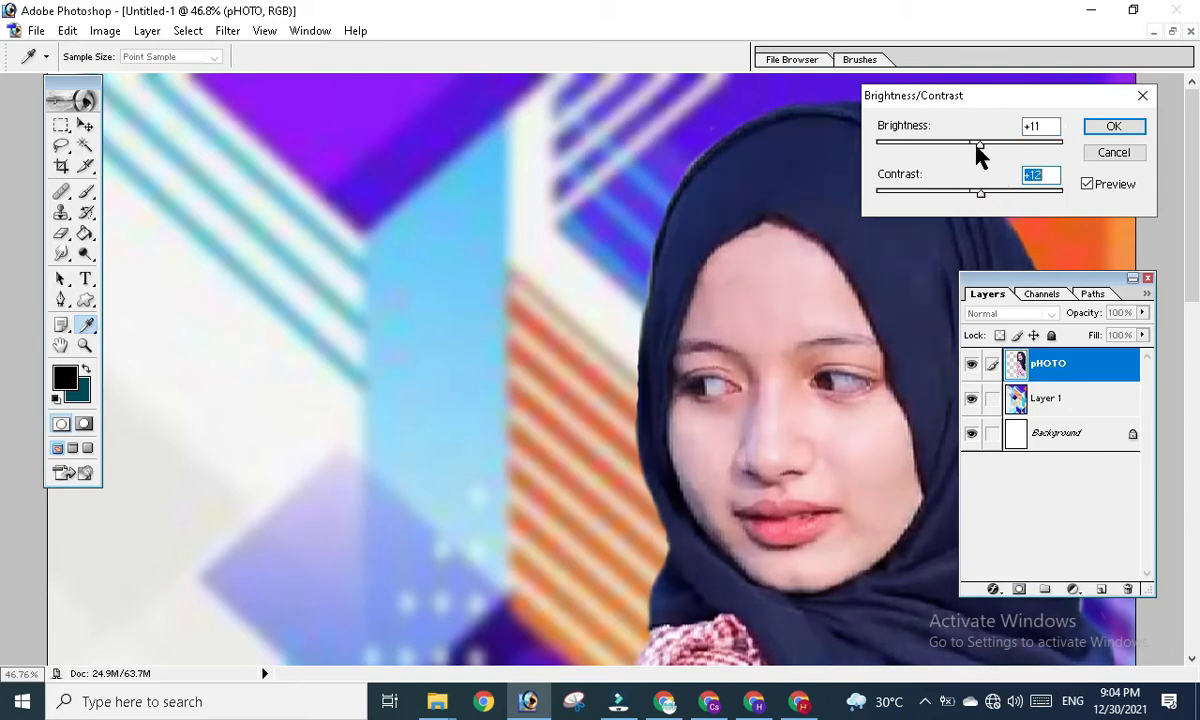
{"action": "left_click_drag", "start_coordinate": [979, 144], "coordinate": [982, 143]}
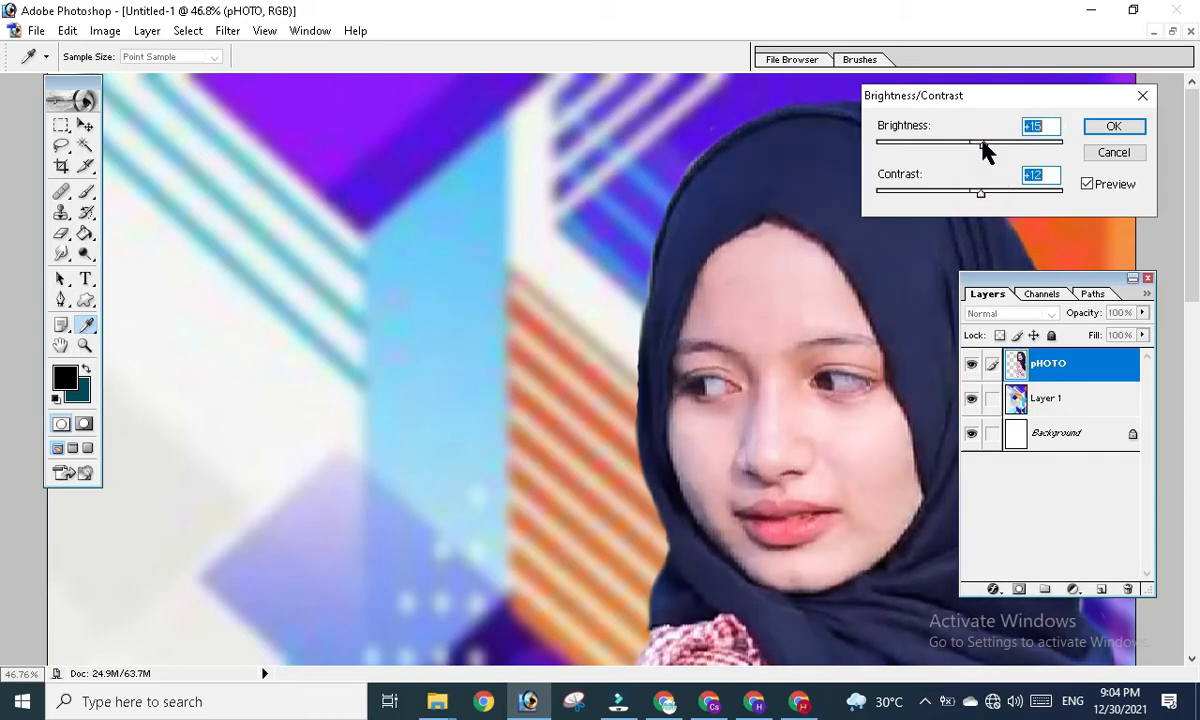
{"action": "left_click", "coordinate": [1110, 130]}
{"action": "key", "text": "v"}
- Examine the brightened portrait against the background at several magnifications
{"action": "key", "text": "ctrl+minus"}
{"action": "key", "text": "ctrl+minus"}
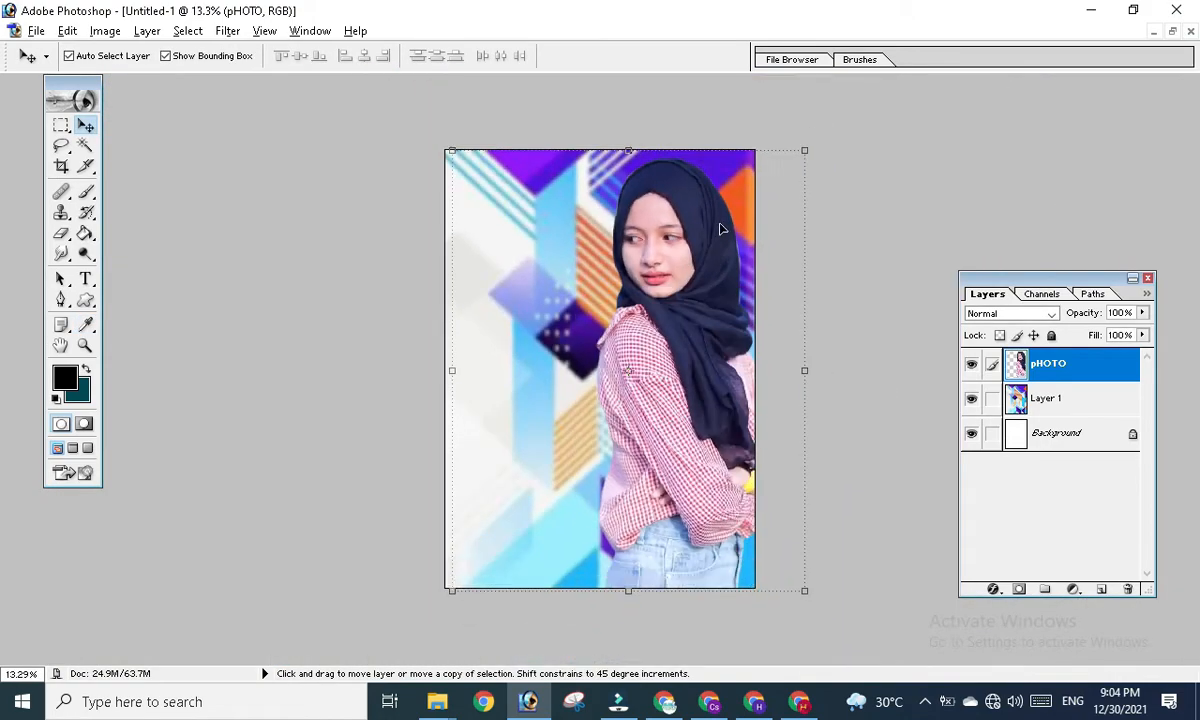
{"action": "key", "text": "ctrl+plus"}
{"action": "key", "text": "ctrl+plus"}
{"action": "key", "text": "ctrl+plus"}
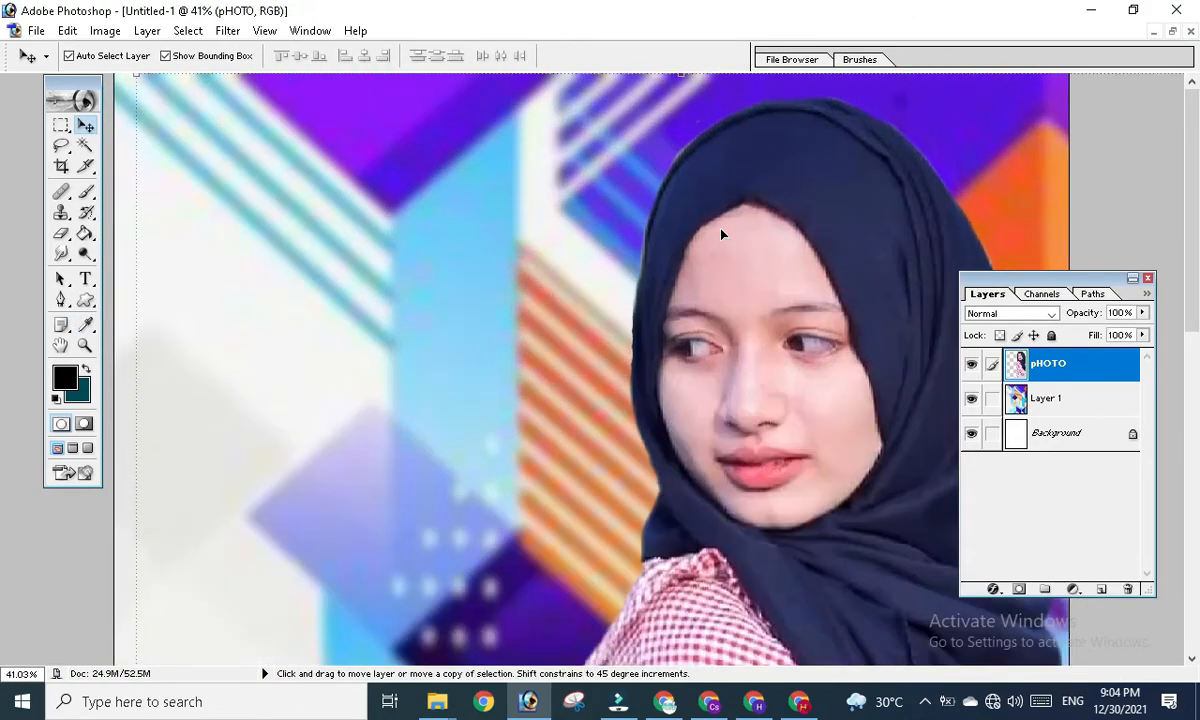
{"action": "key", "text": "ctrl+minus"}
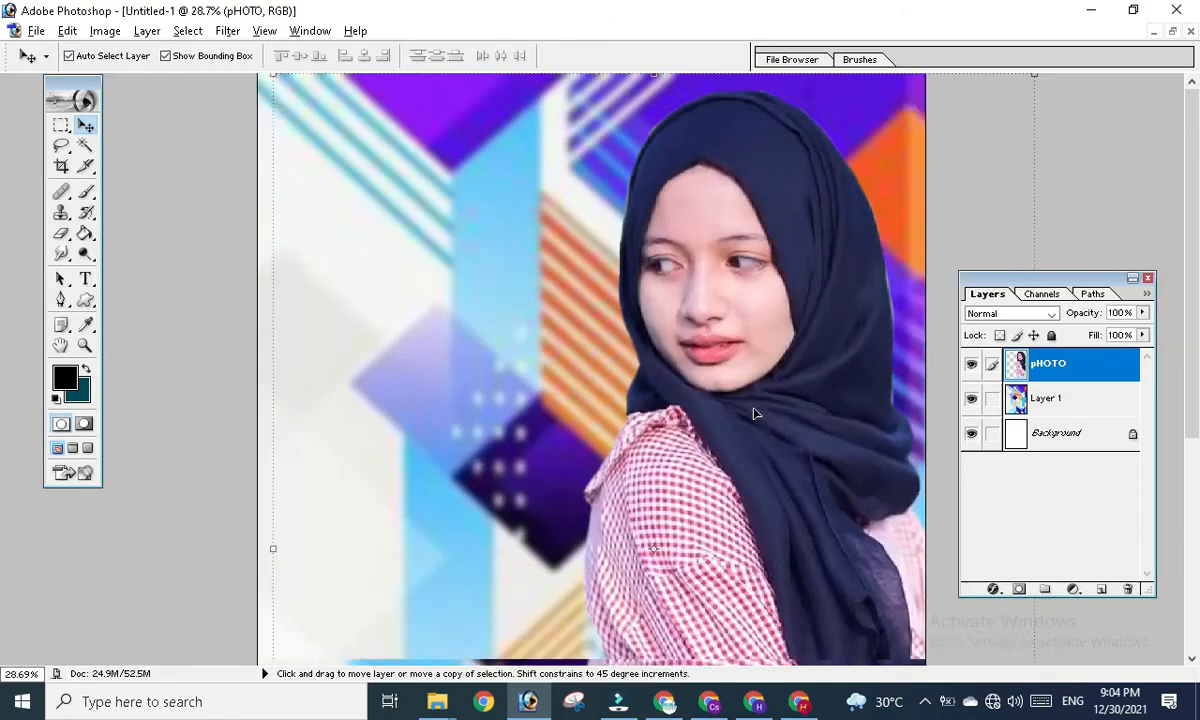
{"action": "key", "text": "ctrl+minus"}
{"action": "key", "text": "ctrl+minus"}
{"action": "key", "text": "ctrl+plus"}
{"action": "key", "text": "ctrl+plus"}
{"action": "key", "text": "ctrl+plus"}
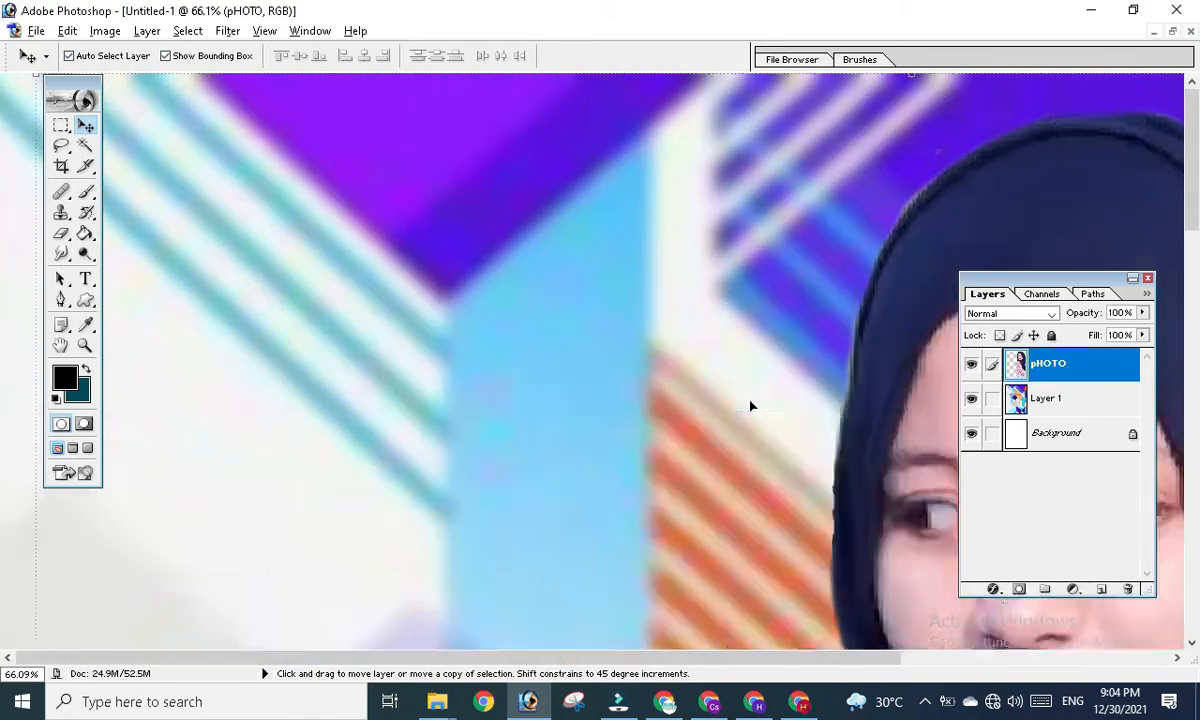
{"action": "key", "text": "ctrl+minus"}
{"action": "key", "text": "ctrl+plus"}
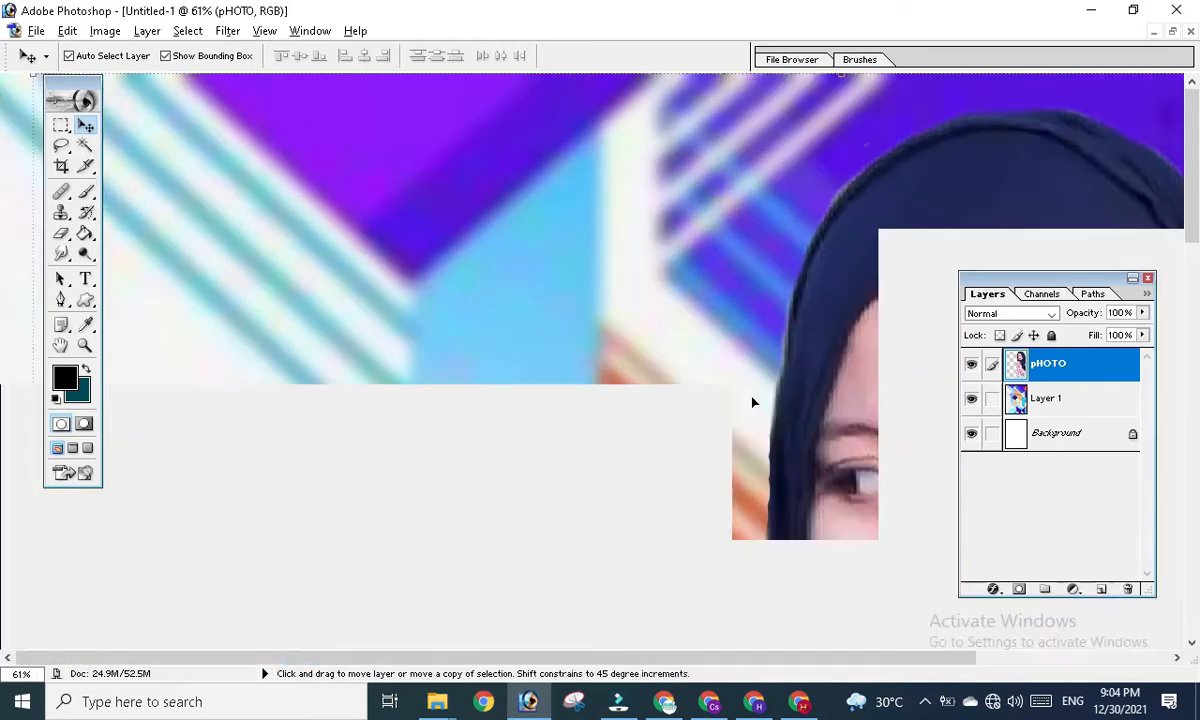
{"action": "key", "text": "ctrl+minus"}
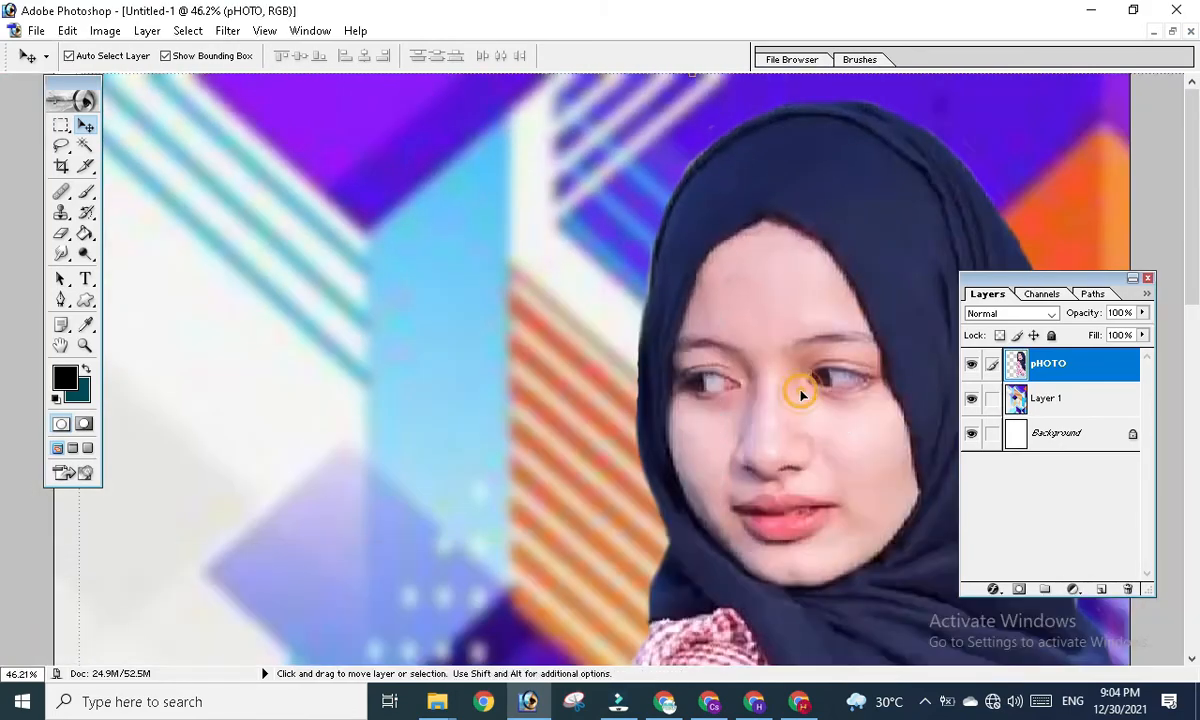
{"action": "key", "text": "ctrl+minus"}
{"action": "key", "text": "ctrl+plus"}
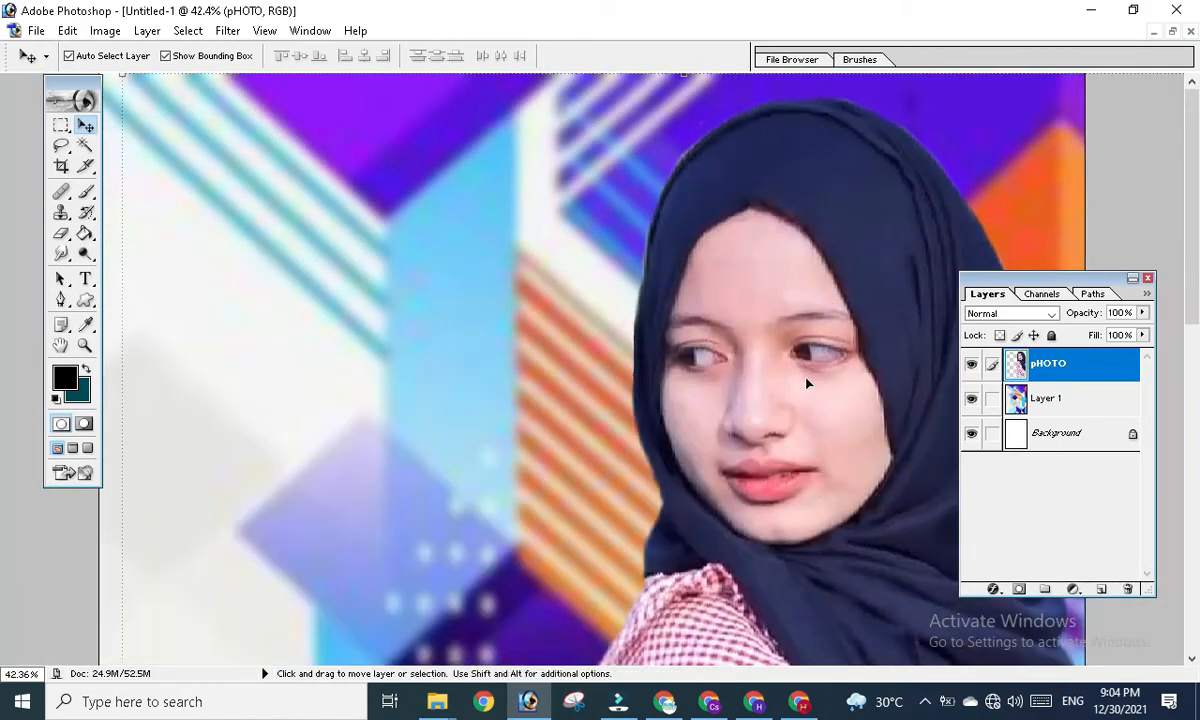
- Apply a Gaussian Blur with a radius of 1.1 pixels to the portrait on the pHOTO layer
{"action": "left_click", "coordinate": [228, 31]}
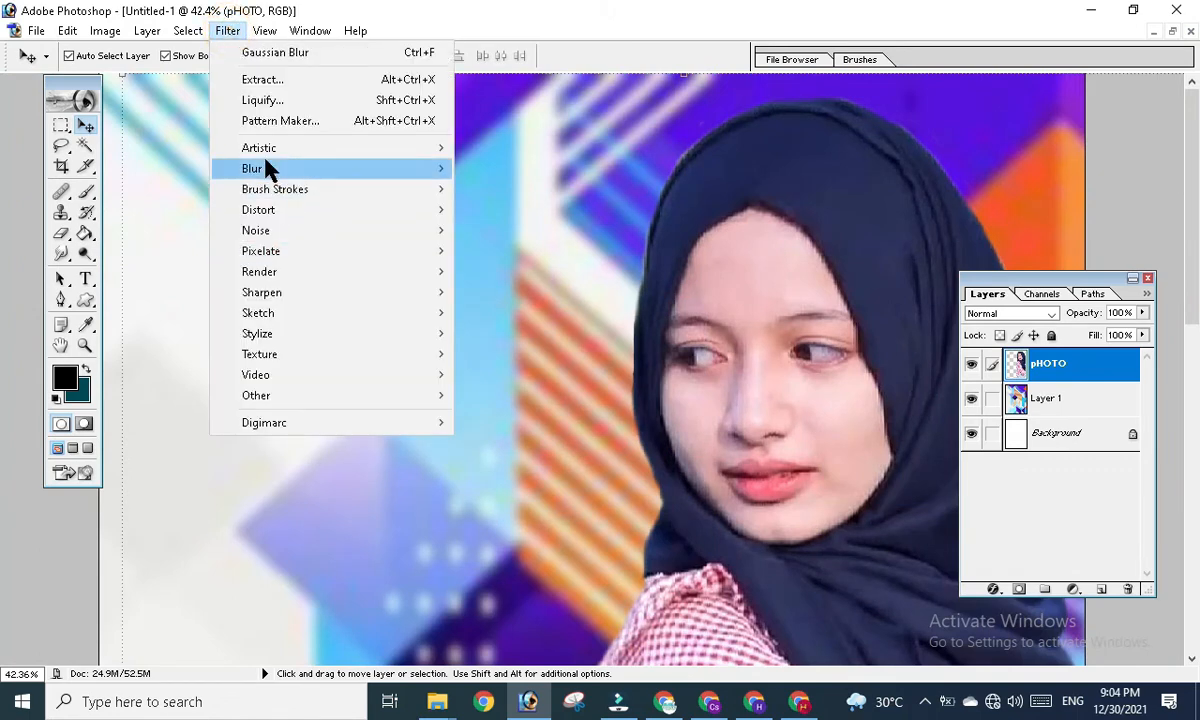
{"action": "mouse_move", "coordinate": [265, 169]}
{"action": "left_click", "coordinate": [538, 212]}
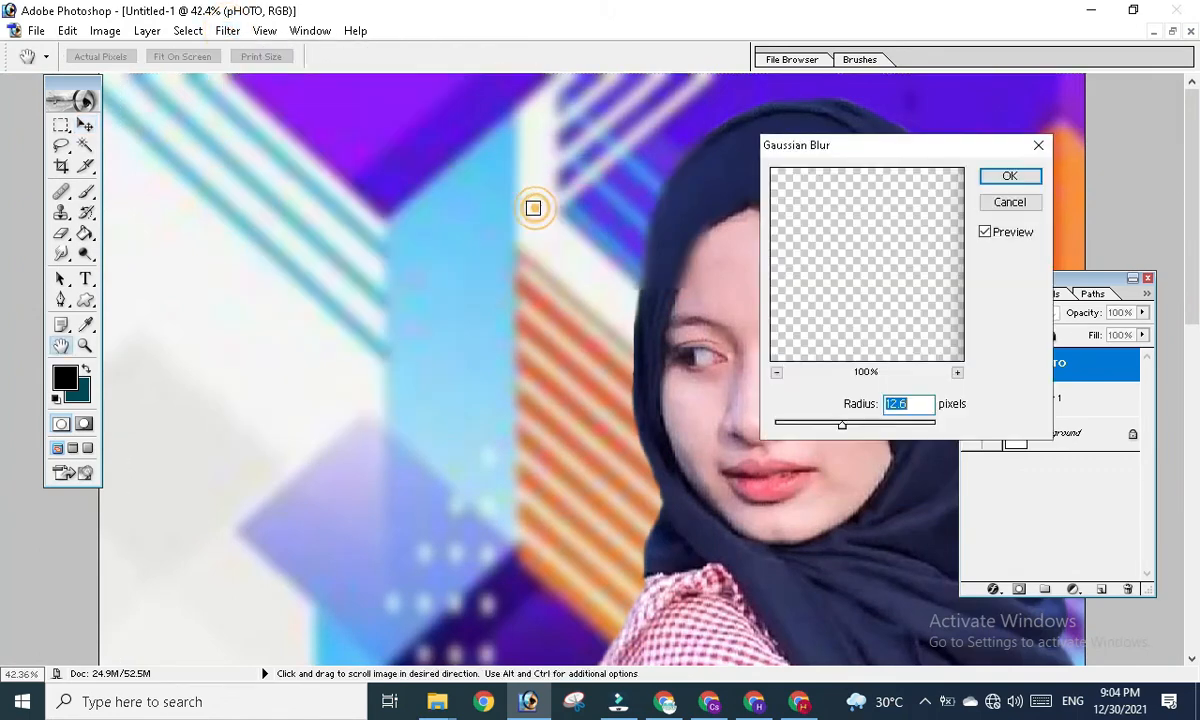
{"action": "left_click_drag", "start_coordinate": [875, 152], "coordinate": [975, 131]}
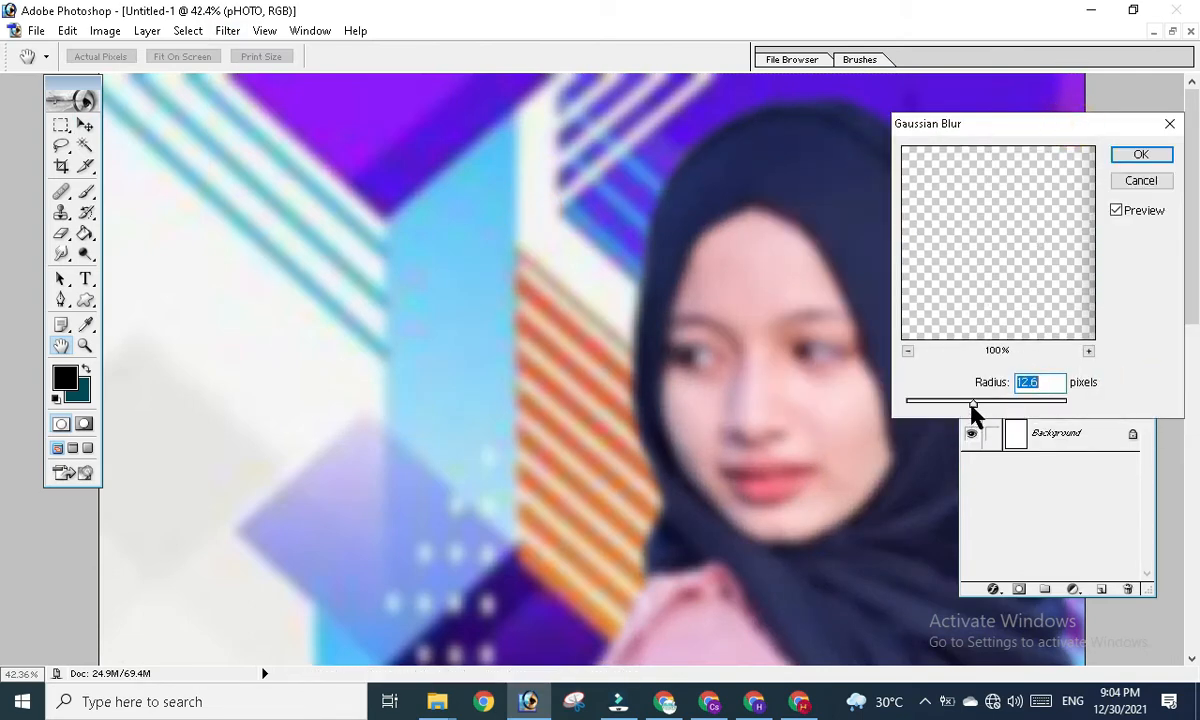
{"action": "left_click_drag", "start_coordinate": [972, 404], "coordinate": [914, 406]}
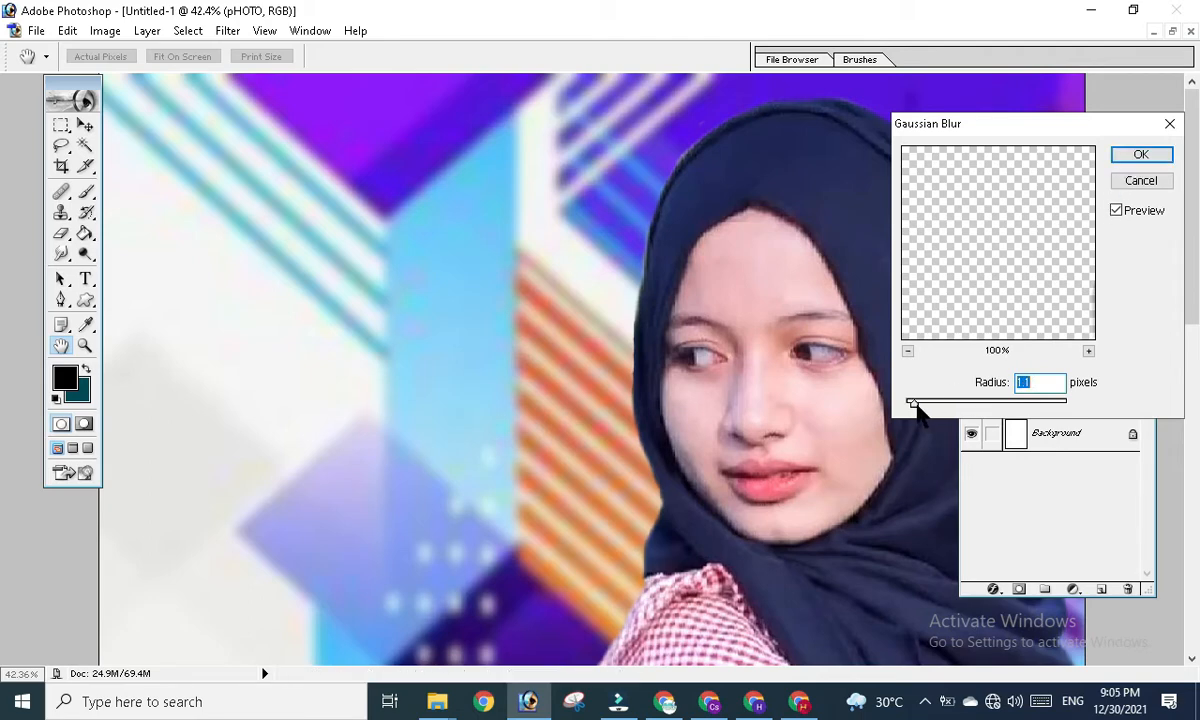
{"action": "mouse_move", "coordinate": [913, 404]}
{"action": "left_mouse_down"}
{"action": "mouse_move", "coordinate": [903, 405]}
{"action": "mouse_move", "coordinate": [913, 404]}
{"action": "left_mouse_up"}
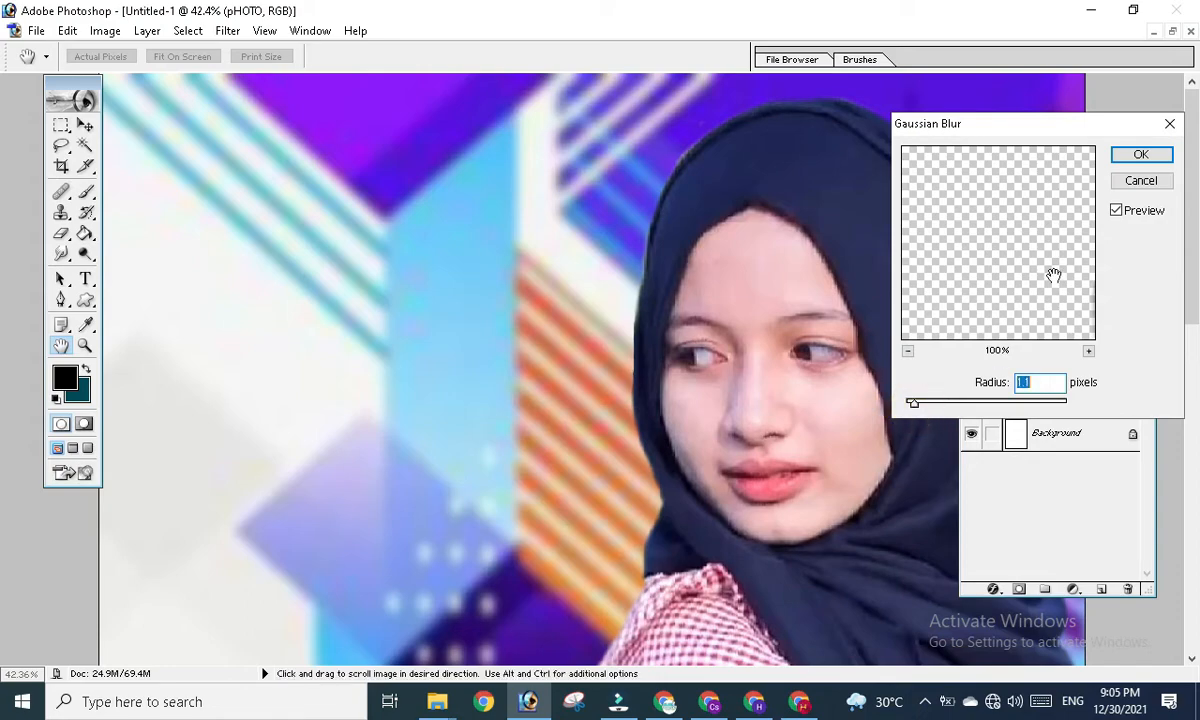
{"action": "left_click", "coordinate": [1121, 184]}
{"action": "key", "text": "v"}
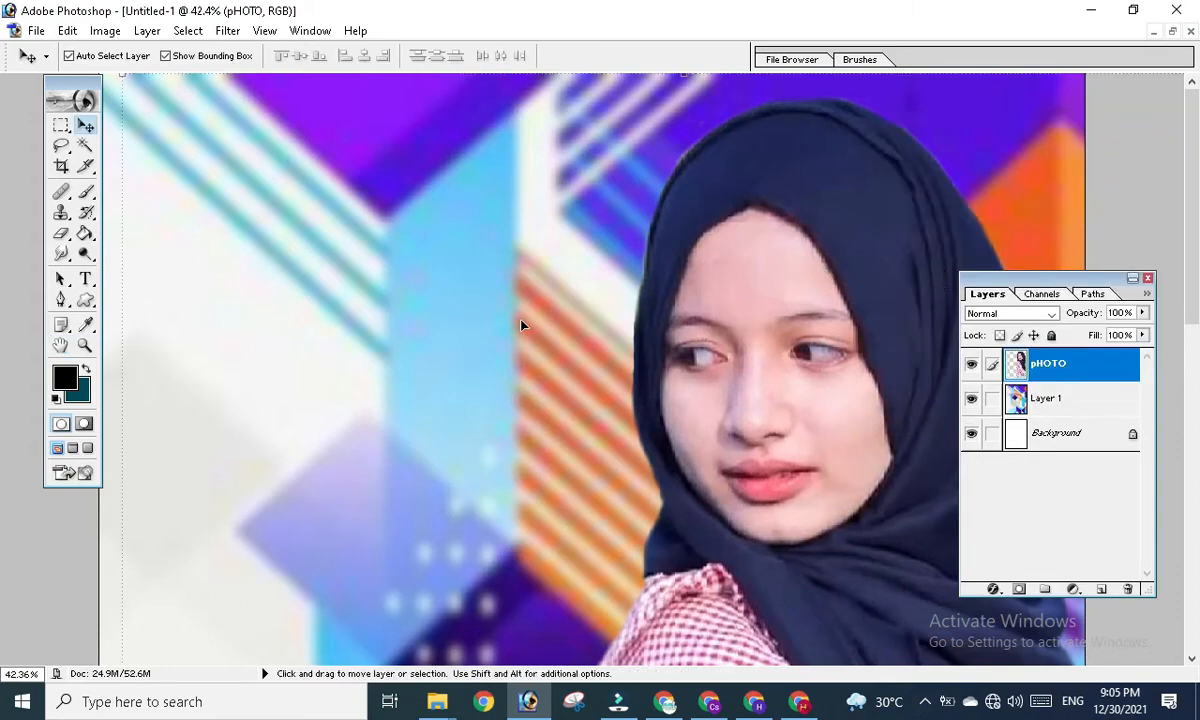
- Examine the full page composition and the softened portrait's face at several magnifications
{"action": "scroll", "coordinate": [520, 325], "scroll_direction": "down", "scroll_amount": 5}
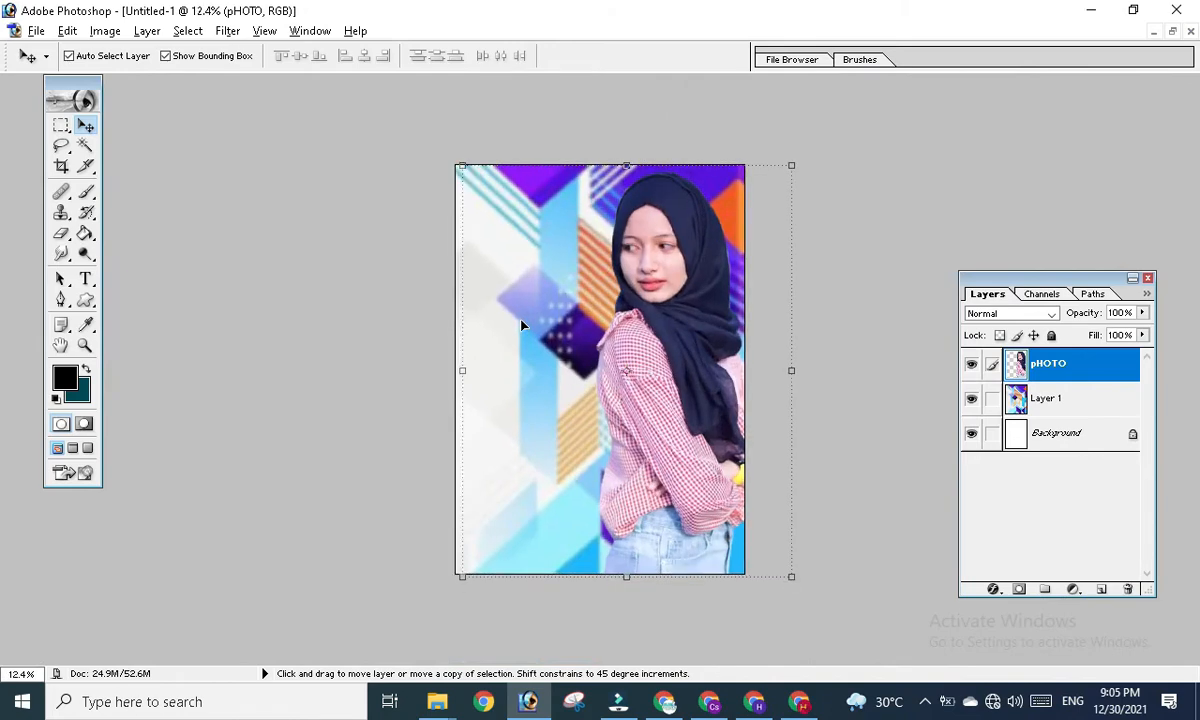
{"action": "scroll", "coordinate": [520, 325], "scroll_direction": "up", "scroll_amount": 2}
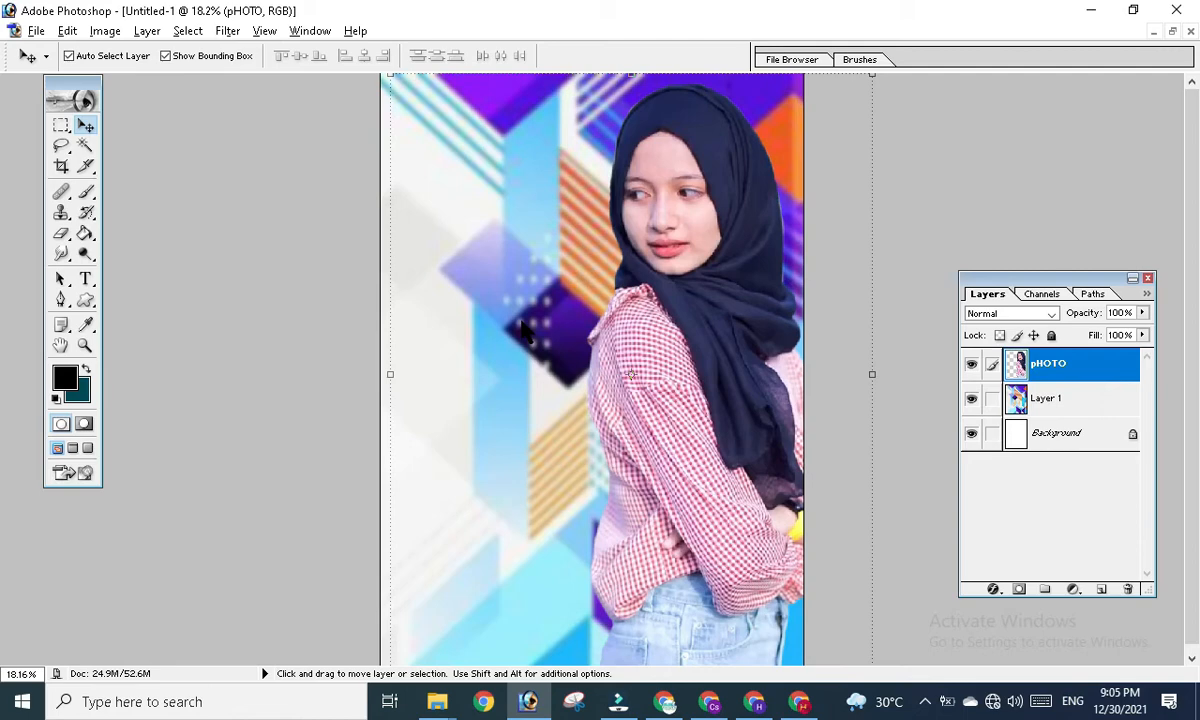
{"action": "scroll", "coordinate": [522, 321], "scroll_direction": "down", "scroll_amount": 9}
{"action": "scroll", "coordinate": [522, 321], "scroll_direction": "up", "scroll_amount": 8}
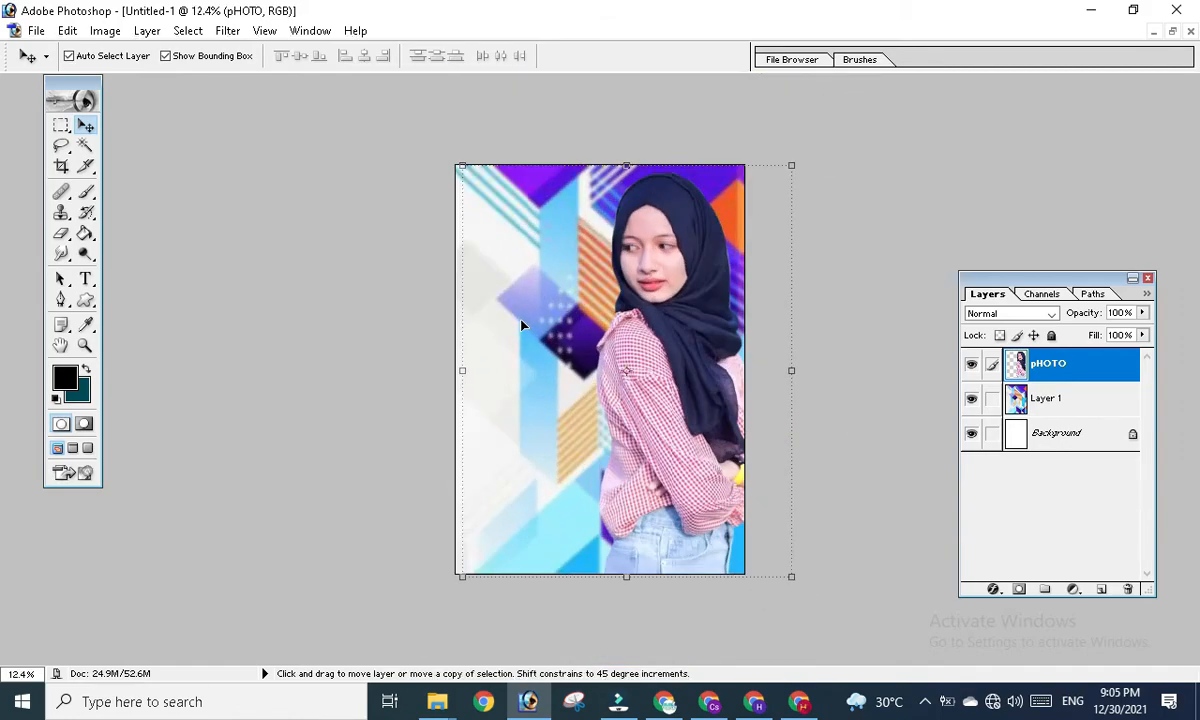
{"action": "scroll", "coordinate": [520, 325], "scroll_direction": "down", "scroll_amount": 3}
{"action": "scroll", "coordinate": [520, 325], "scroll_direction": "up", "scroll_amount": 4}
{"action": "scroll", "coordinate": [520, 325], "scroll_direction": "down", "scroll_amount": 4}
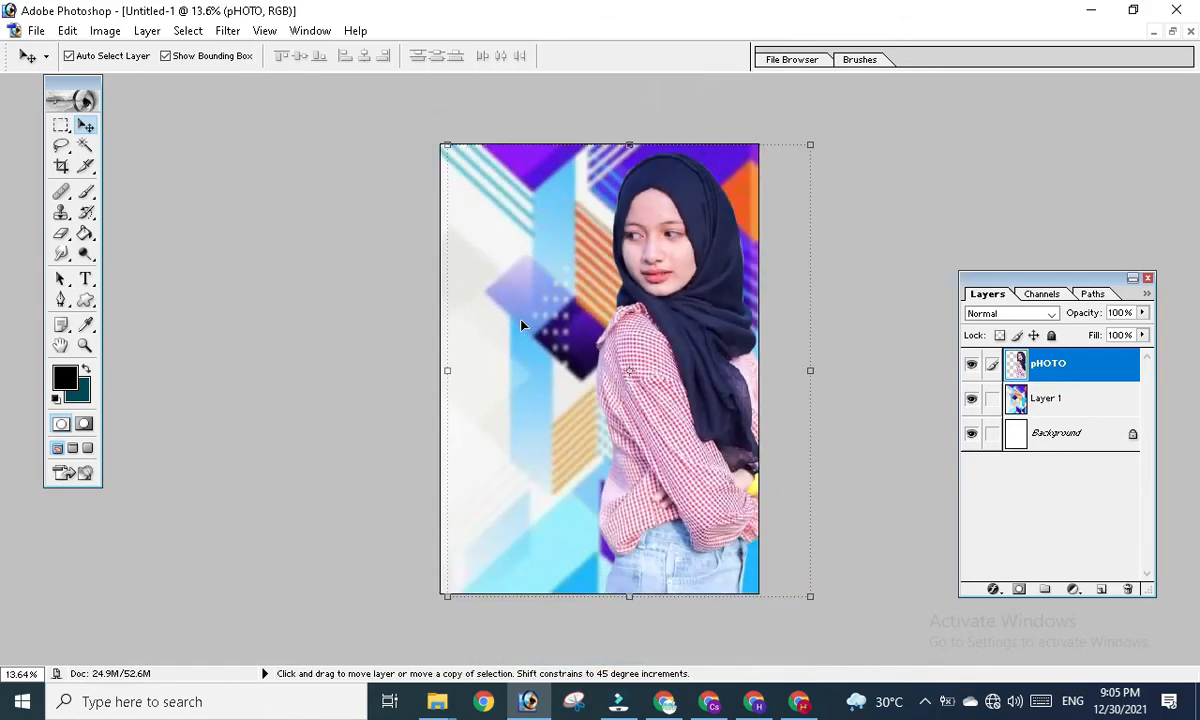
{"action": "scroll", "coordinate": [520, 325], "scroll_direction": "up", "scroll_amount": 1}
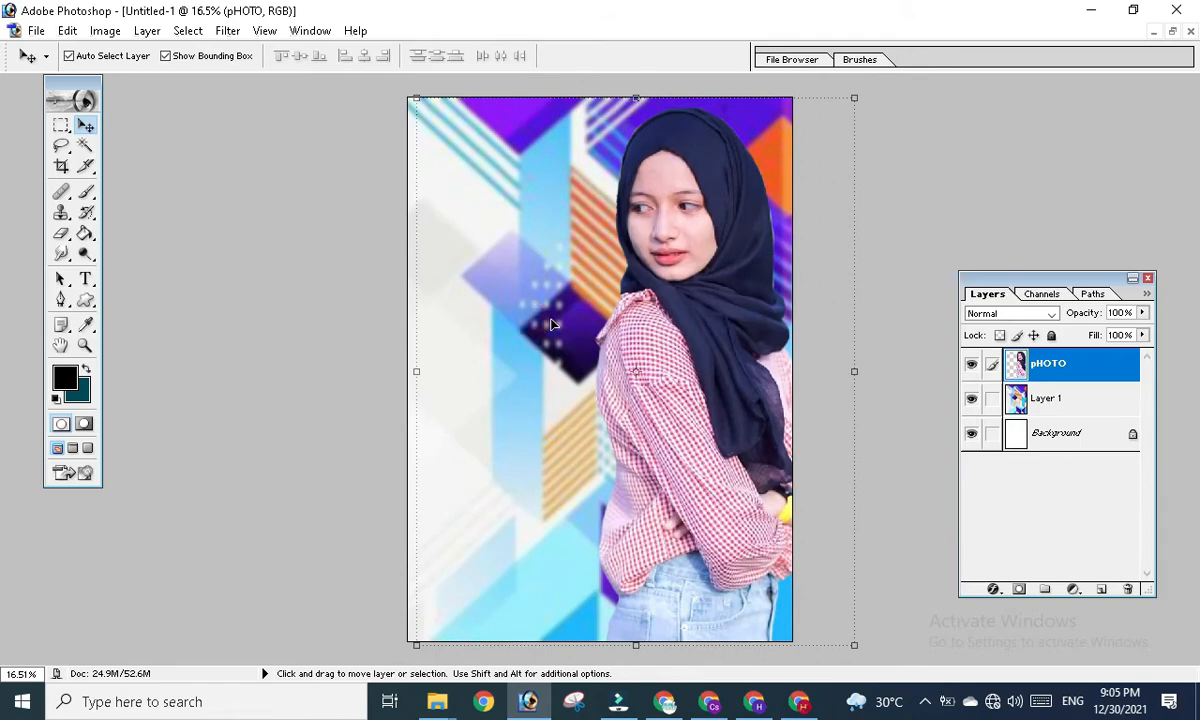
{"action": "scroll", "coordinate": [632, 341], "scroll_direction": "up", "scroll_amount": 3}
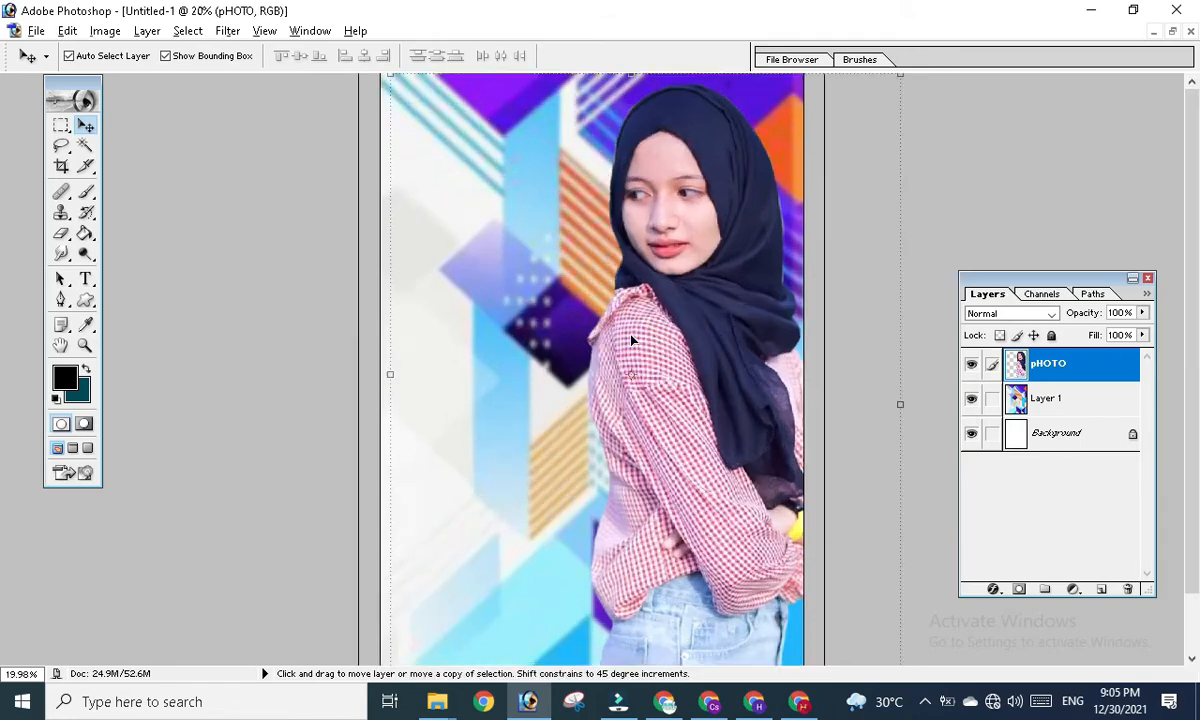
{"action": "scroll", "coordinate": [628, 333], "scroll_direction": "down", "scroll_amount": 2}
{"action": "scroll", "coordinate": [628, 333], "scroll_direction": "up", "scroll_amount": 3}
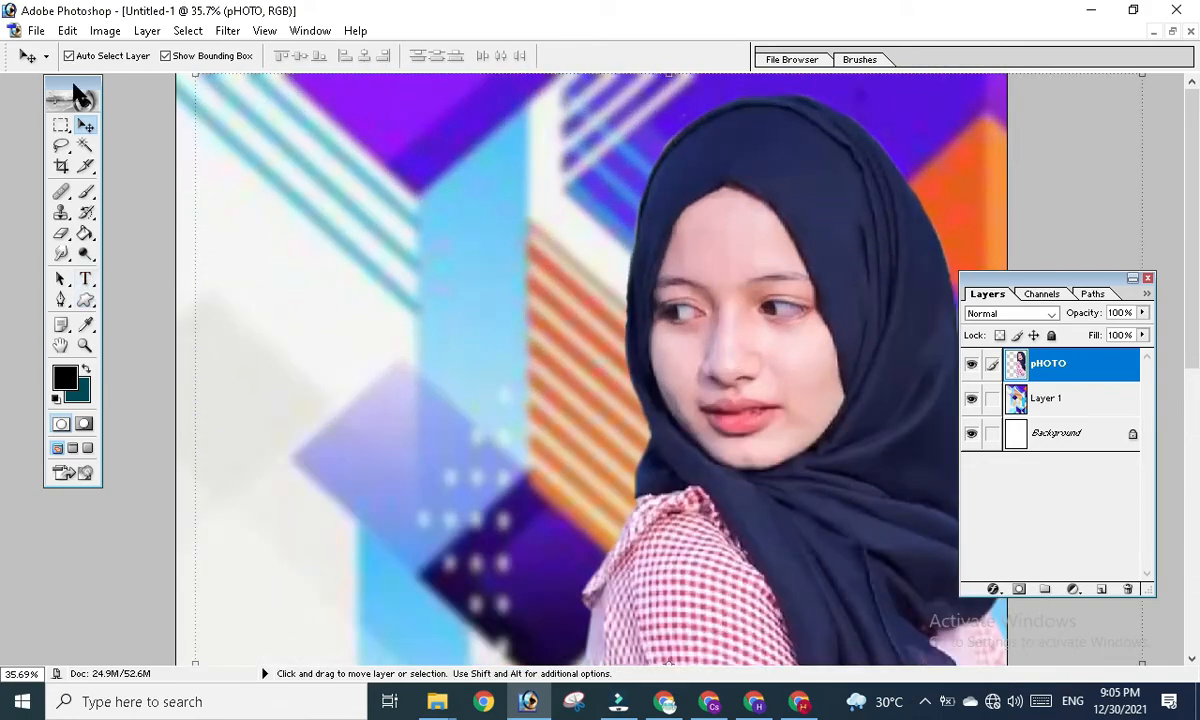
- Add the title text "Love Story" in red 38.4 pt Franklin Gothic Demi Italic on the background beside the portrait's face
{"action": "left_click_drag", "start_coordinate": [72, 88], "coordinate": [45, 86]}
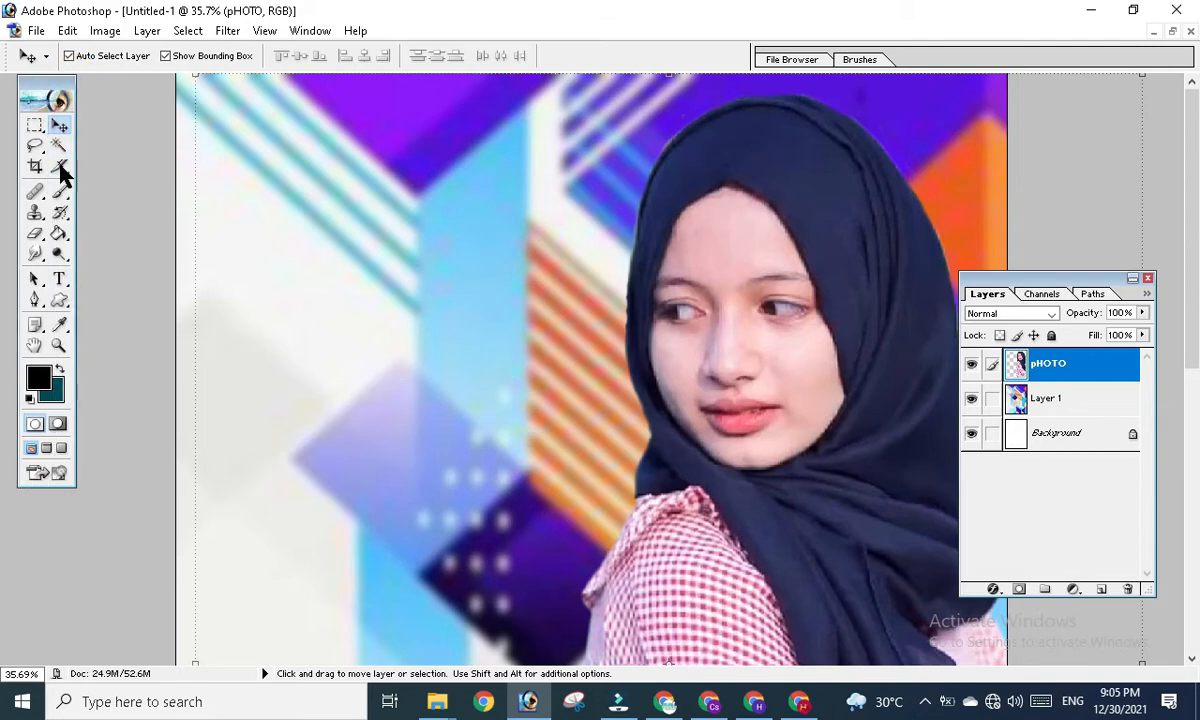
{"action": "left_click", "coordinate": [59, 281]}
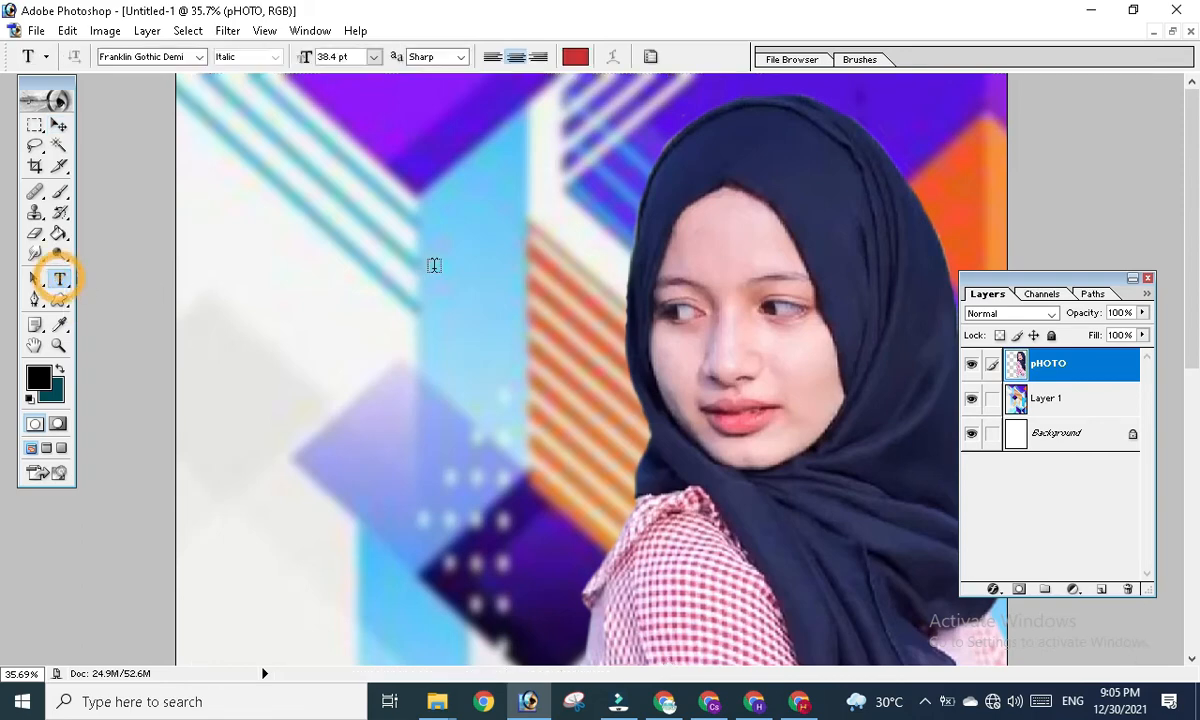
{"action": "left_click", "coordinate": [431, 264]}
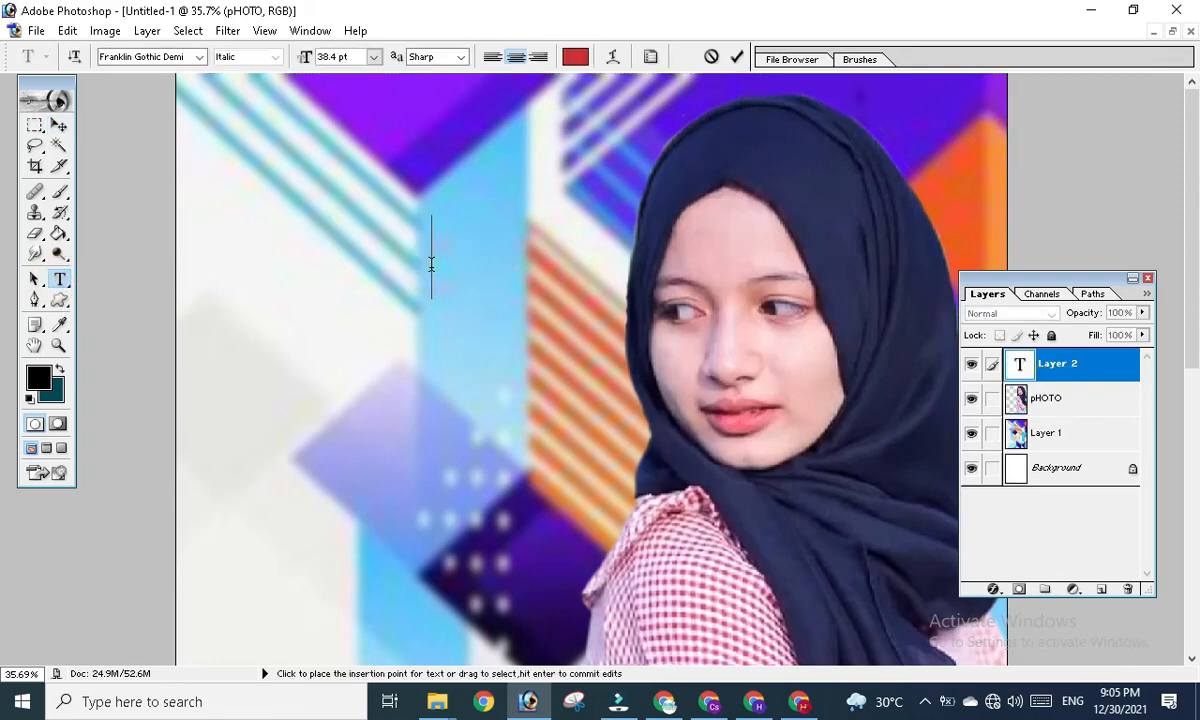
{"action": "type", "text": "t"}
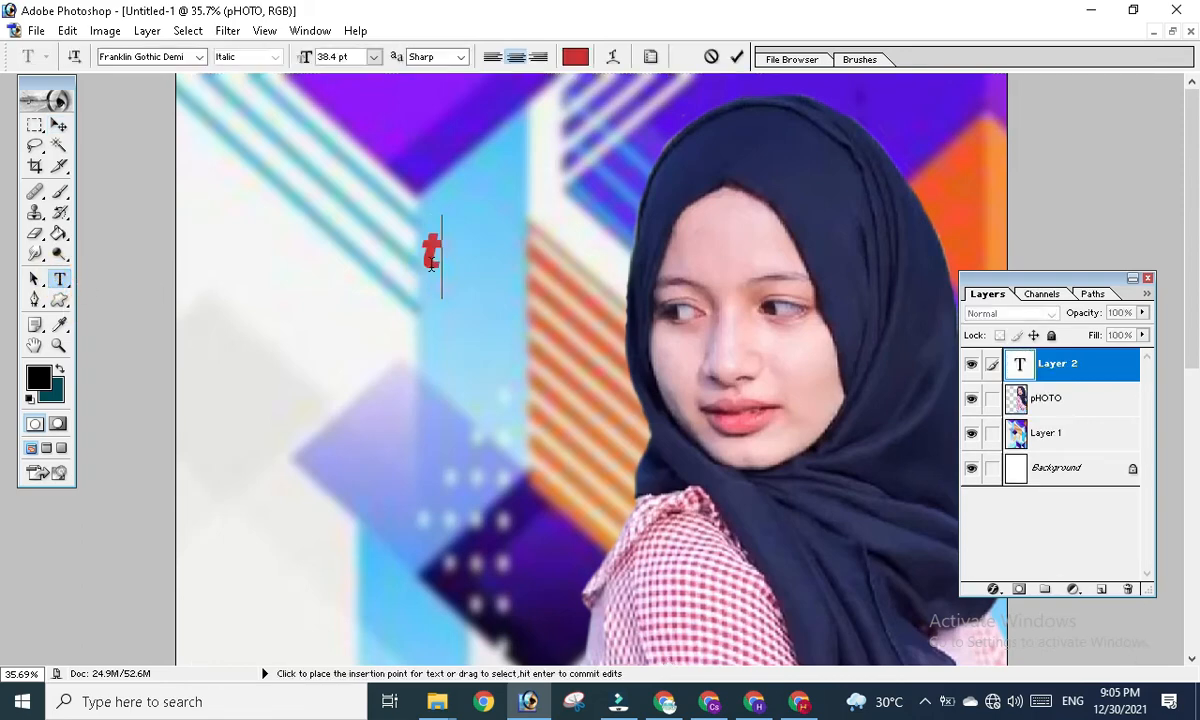
{"action": "key", "text": "BackSpace"}
{"action": "type", "text": "Lov"}
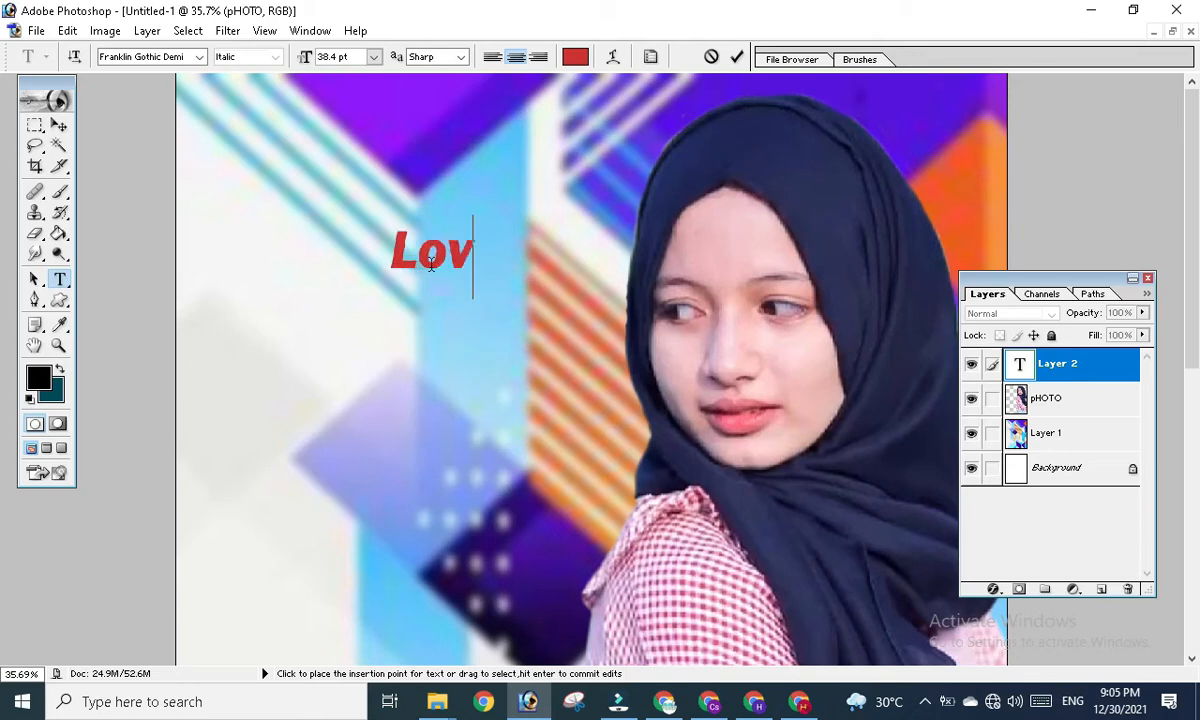
{"action": "type", "text": "e St"}
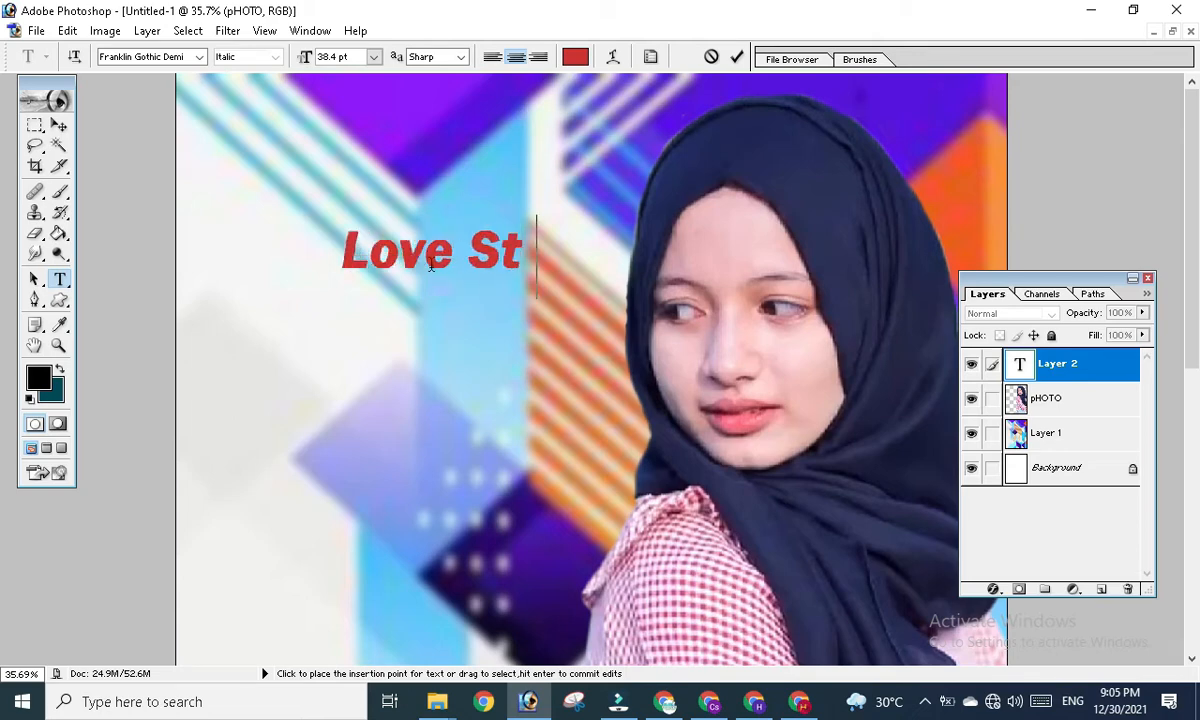
{"action": "type", "text": "ory"}
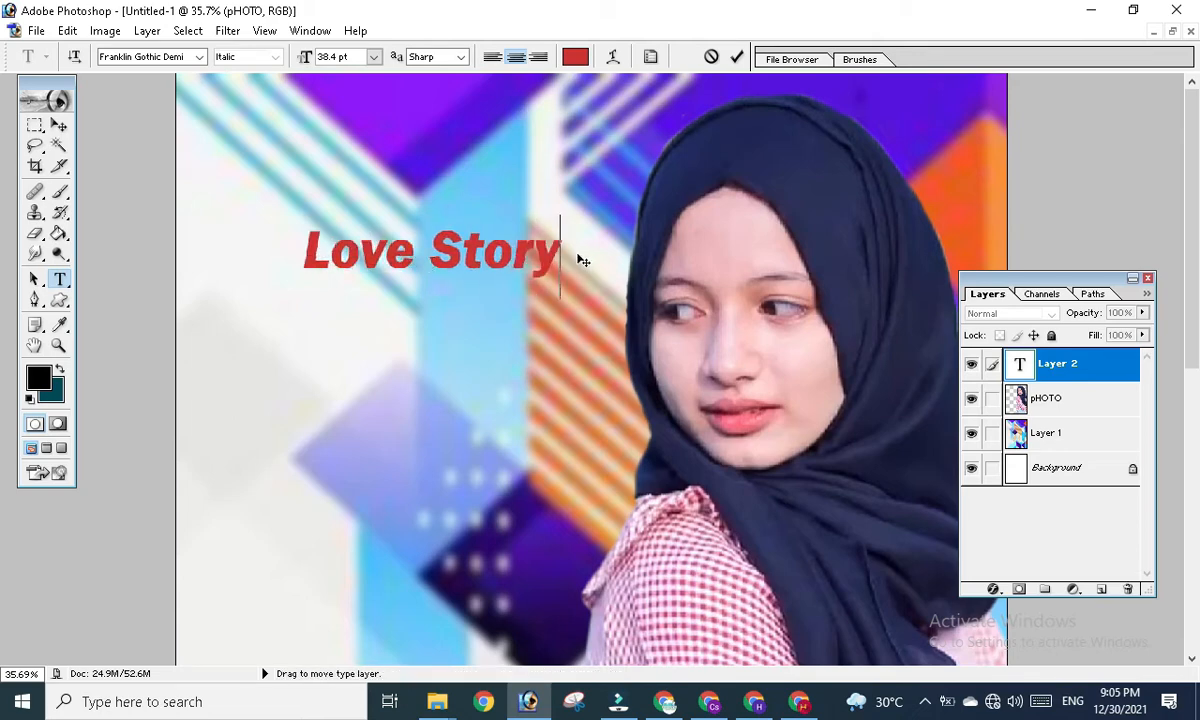
{"action": "left_click_drag", "start_coordinate": [560, 252], "coordinate": [290, 252]}
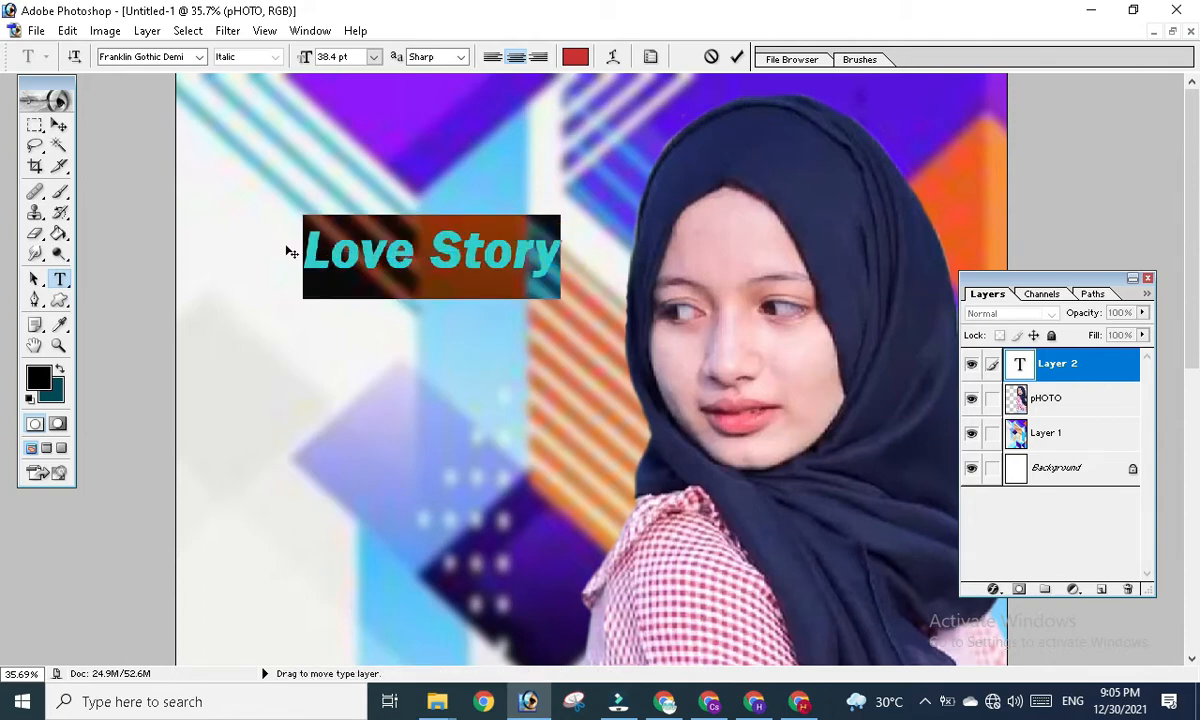
{"action": "left_click", "coordinate": [59, 125]}
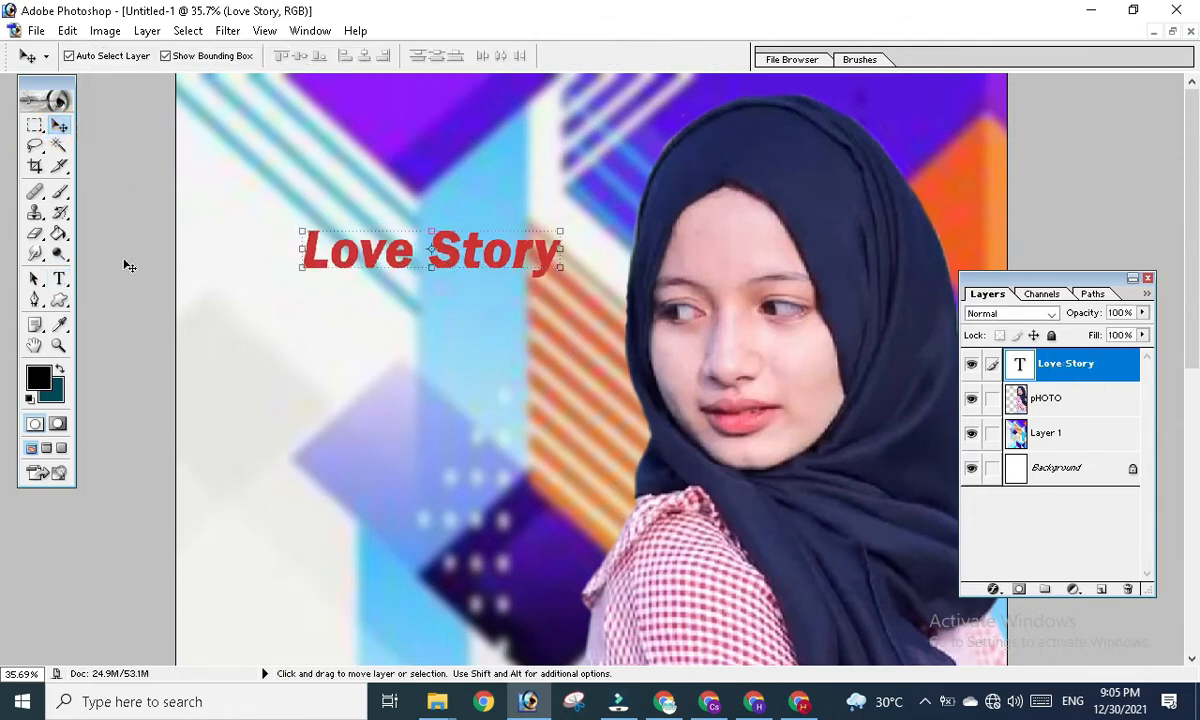
- Change the font of the whole "Love Story" title to Futura Md BT Medium
{"action": "left_click", "coordinate": [59, 279]}
{"action": "left_click_drag", "start_coordinate": [553, 277], "coordinate": [266, 277]}
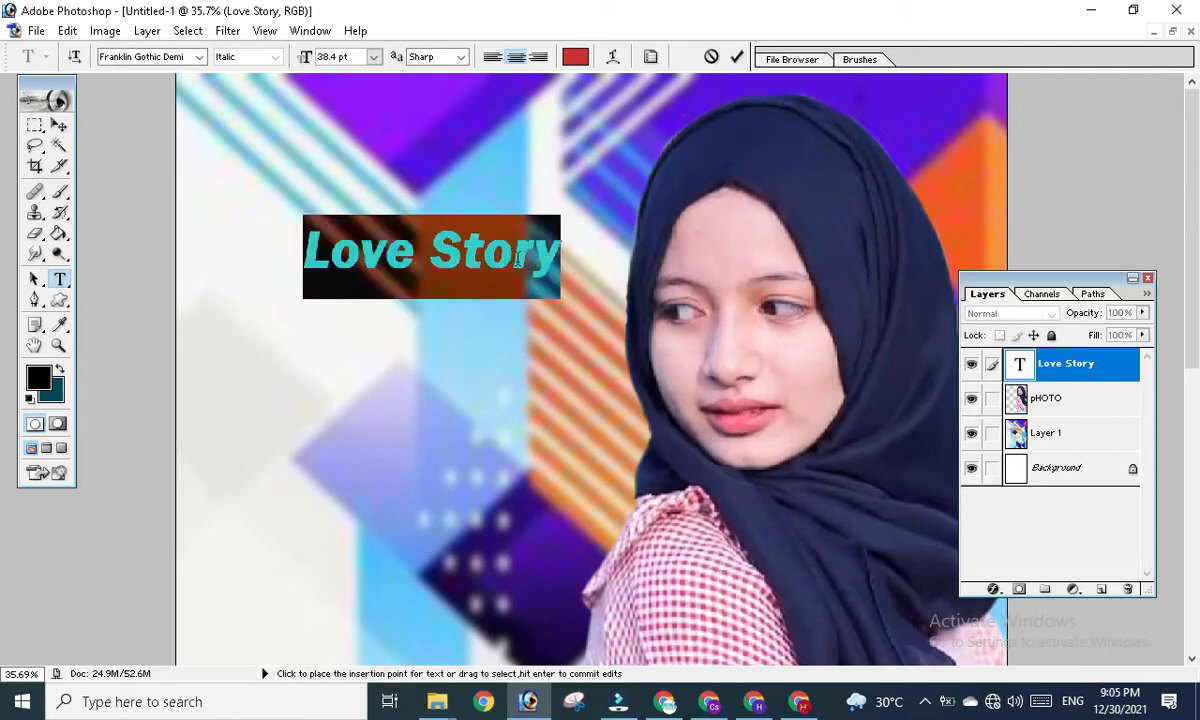
{"action": "left_click", "coordinate": [518, 258]}
{"action": "left_click", "coordinate": [549, 258]}
{"action": "left_click_drag", "start_coordinate": [549, 258], "coordinate": [282, 250]}
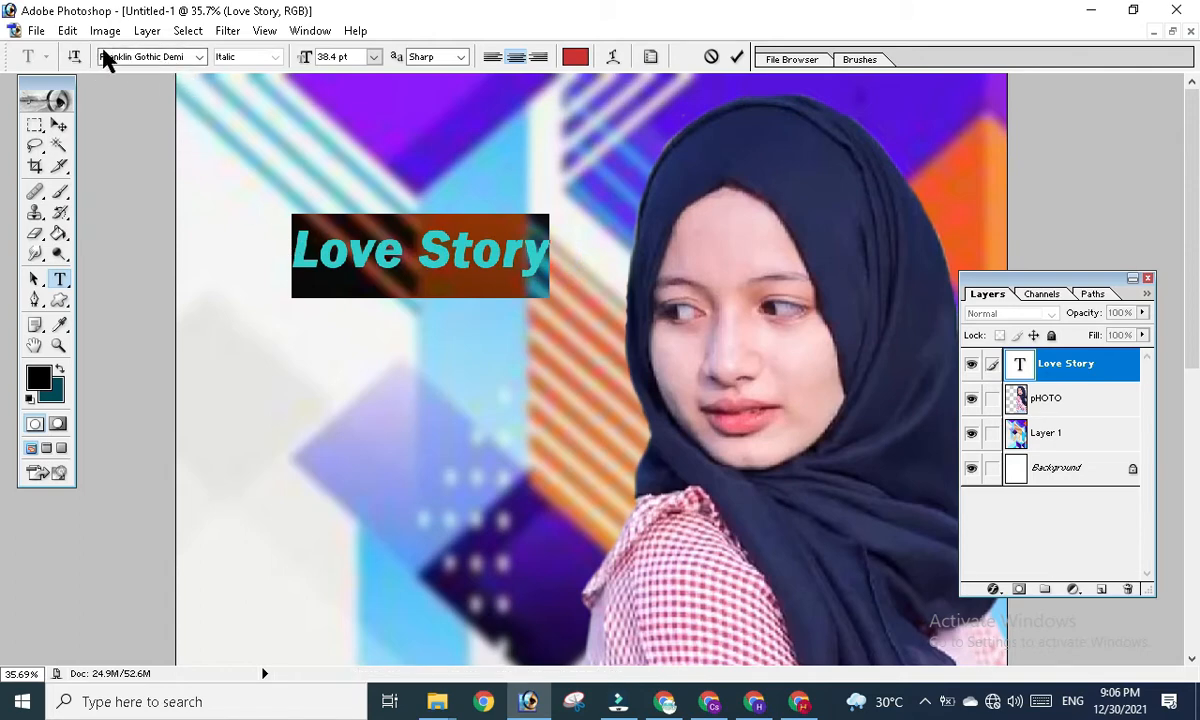
{"action": "left_click", "coordinate": [186, 59]}
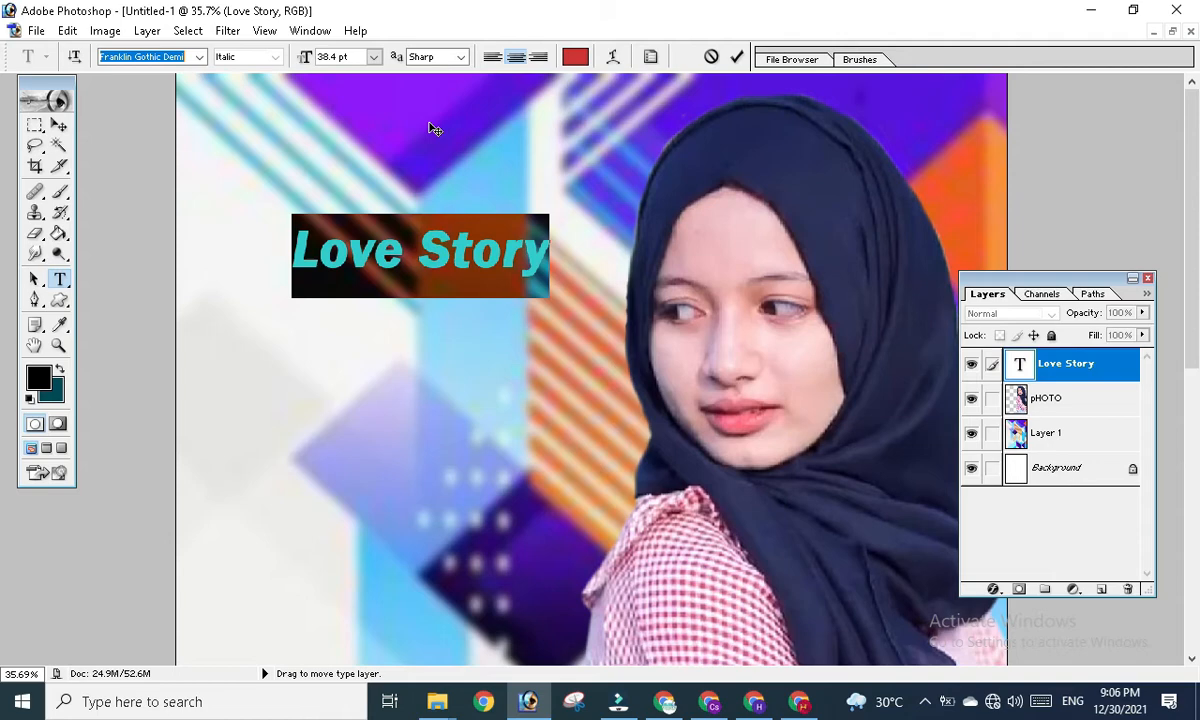
{"action": "key", "text": "Down"}
{"action": "key", "text": "Down"}
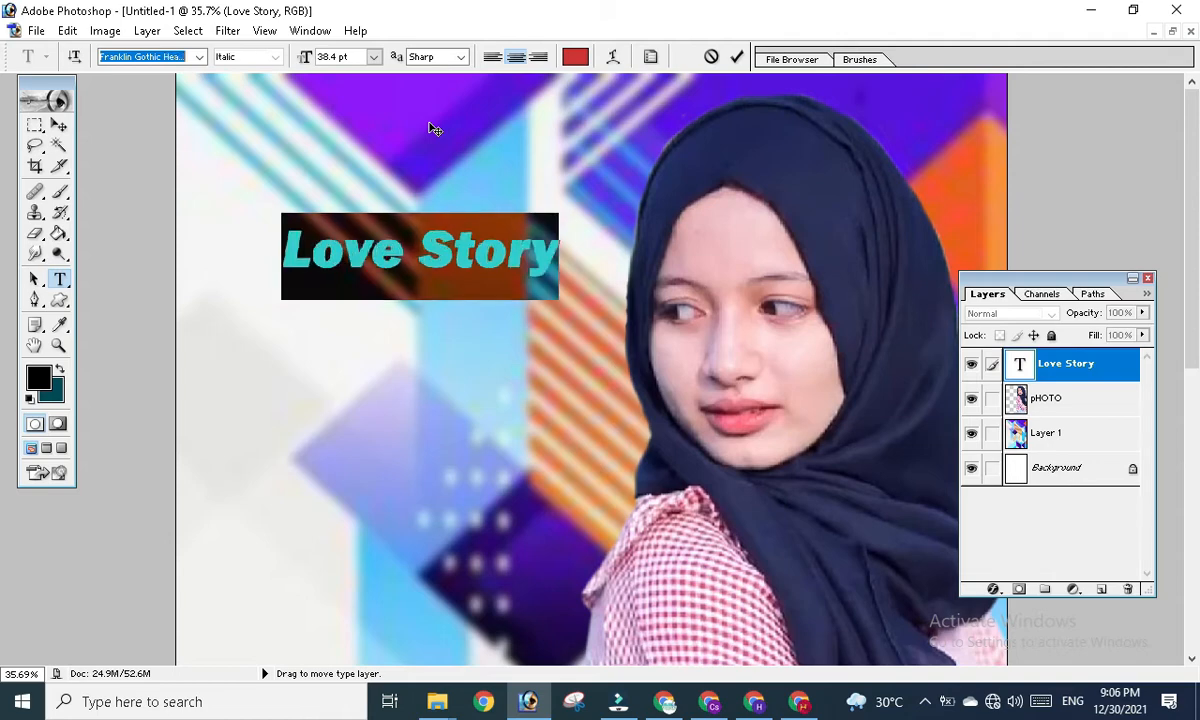
{"action": "key", "text": "Down"}
{"action": "key", "text": "Down"}
{"action": "key", "text": "Down"}
{"action": "key", "text": "Down"}
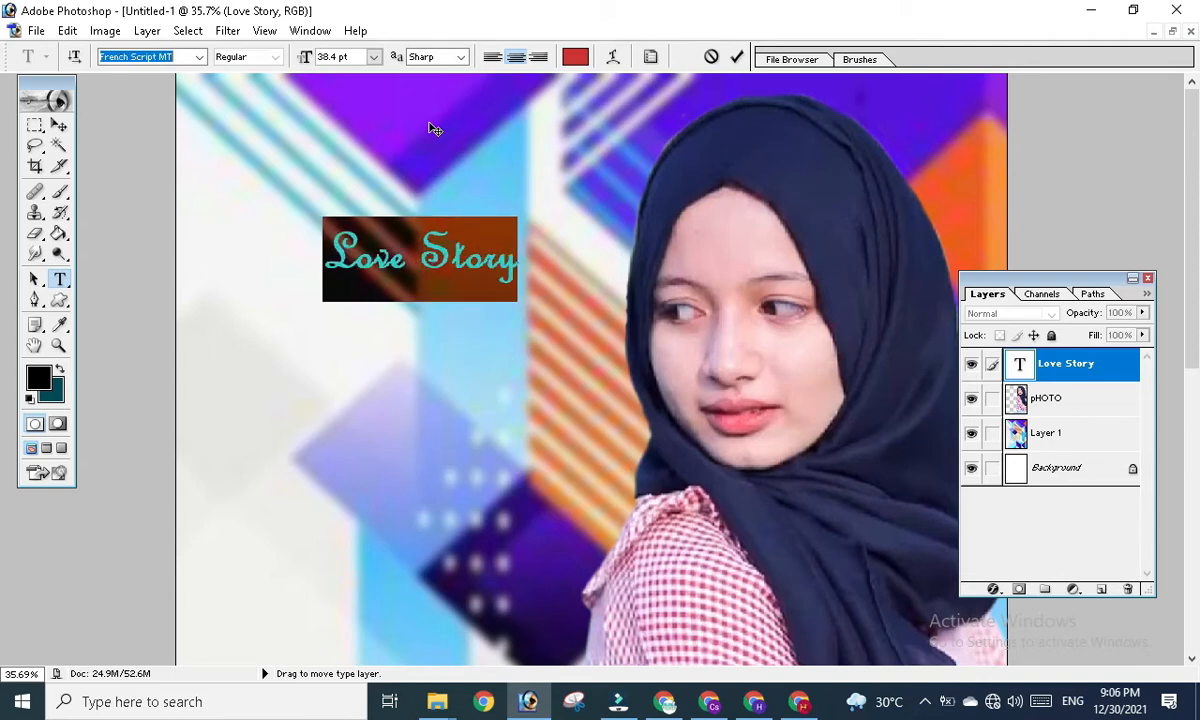
{"action": "key", "text": "Down"}
{"action": "key", "text": "Down"}
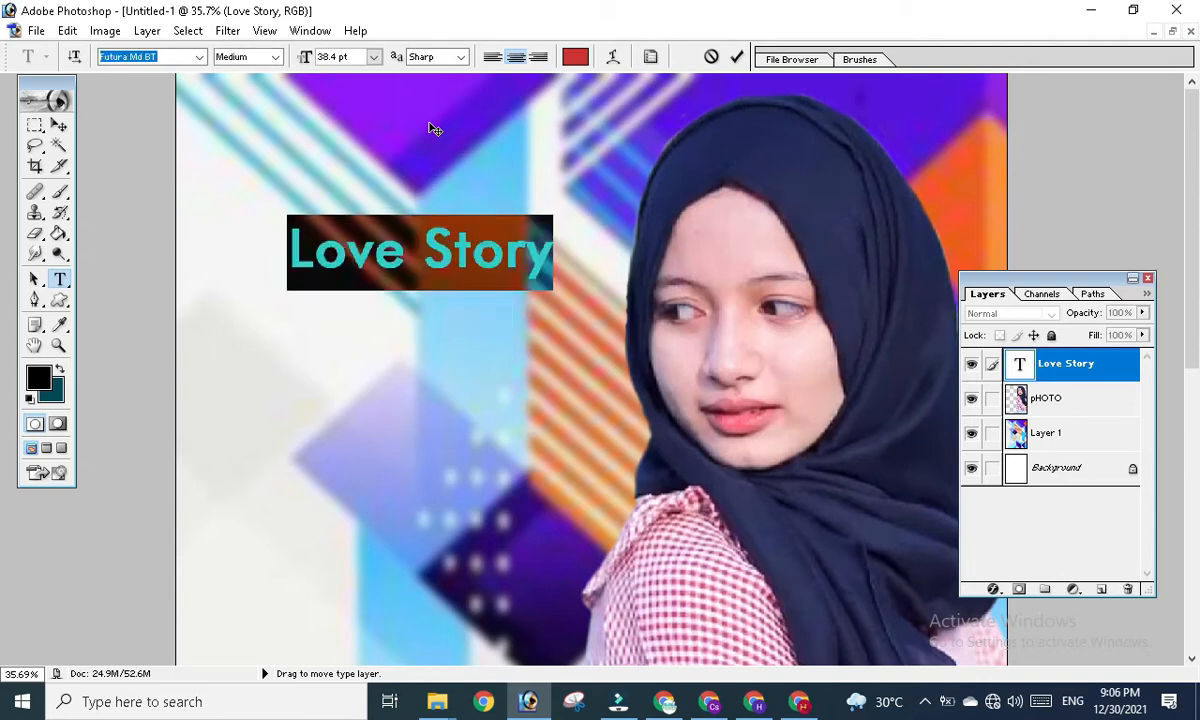
{"action": "left_click", "coordinate": [55, 124]}
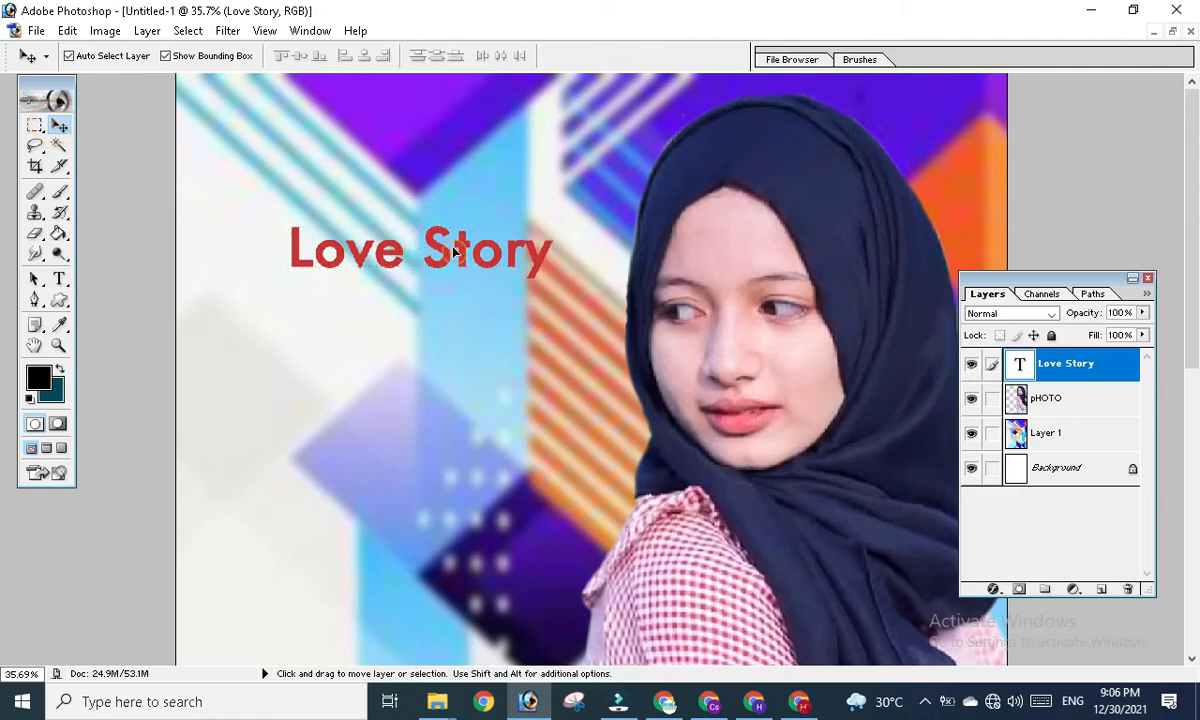
- Move the "Love Story" title up toward the page's upper edge and scale it proportionally to about 140%
{"action": "left_click_drag", "start_coordinate": [528, 264], "coordinate": [514, 212]}
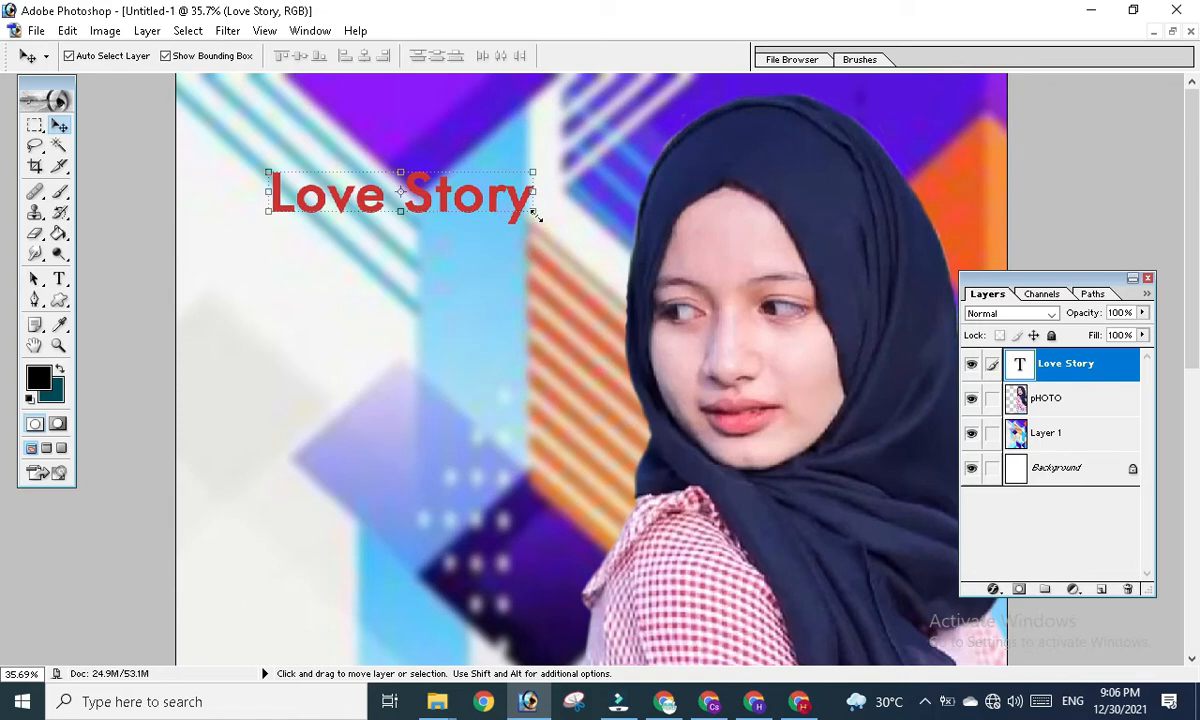
{"action": "left_click_drag", "start_coordinate": [535, 215], "coordinate": [622, 224]}
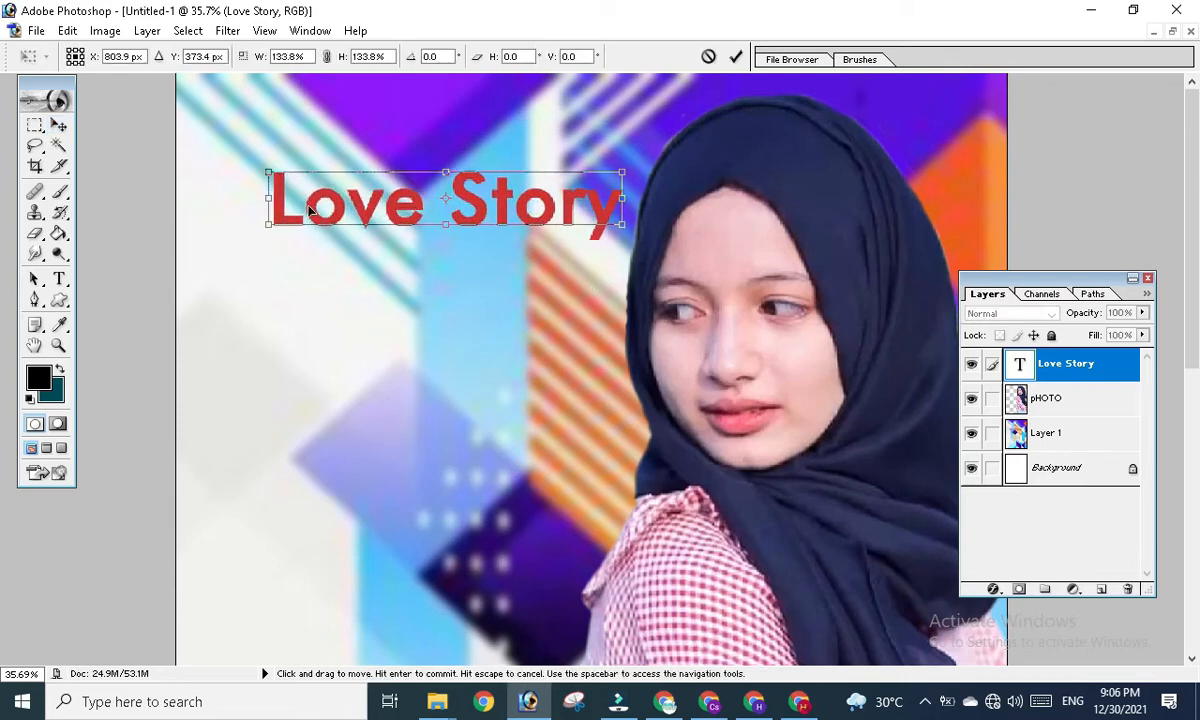
{"action": "left_click_drag", "start_coordinate": [268, 223], "coordinate": [262, 249]}
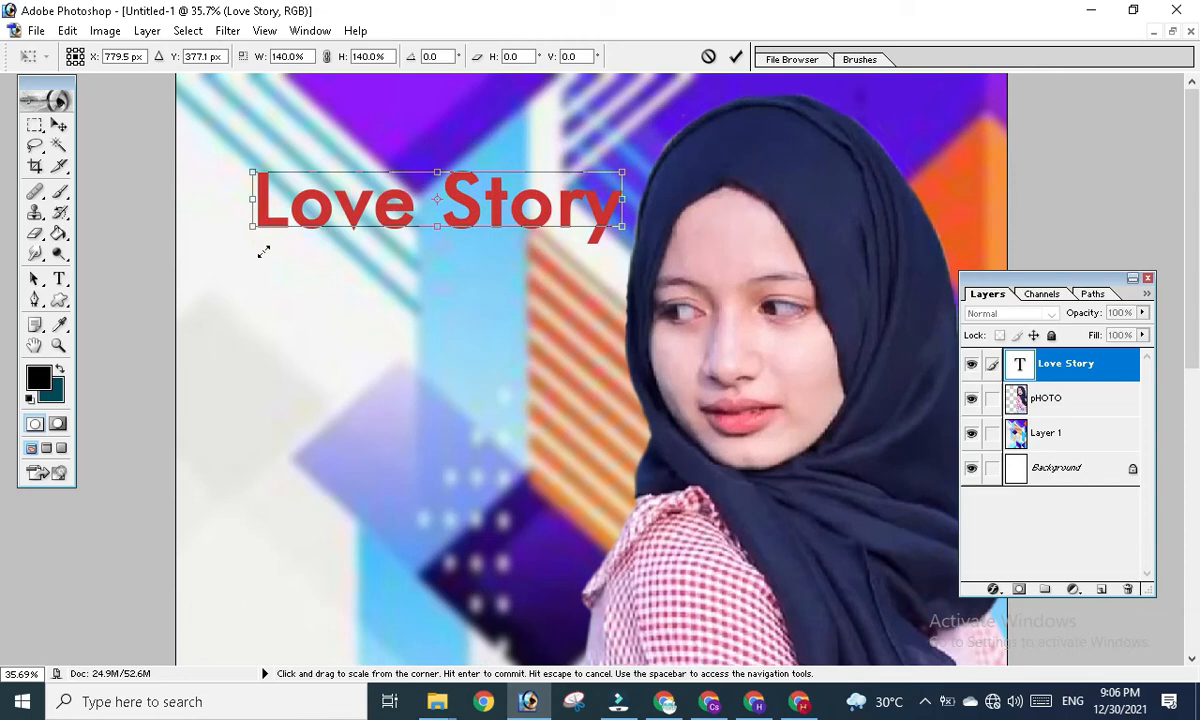
{"action": "left_click", "coordinate": [57, 125]}
{"action": "left_click", "coordinate": [514, 273]}
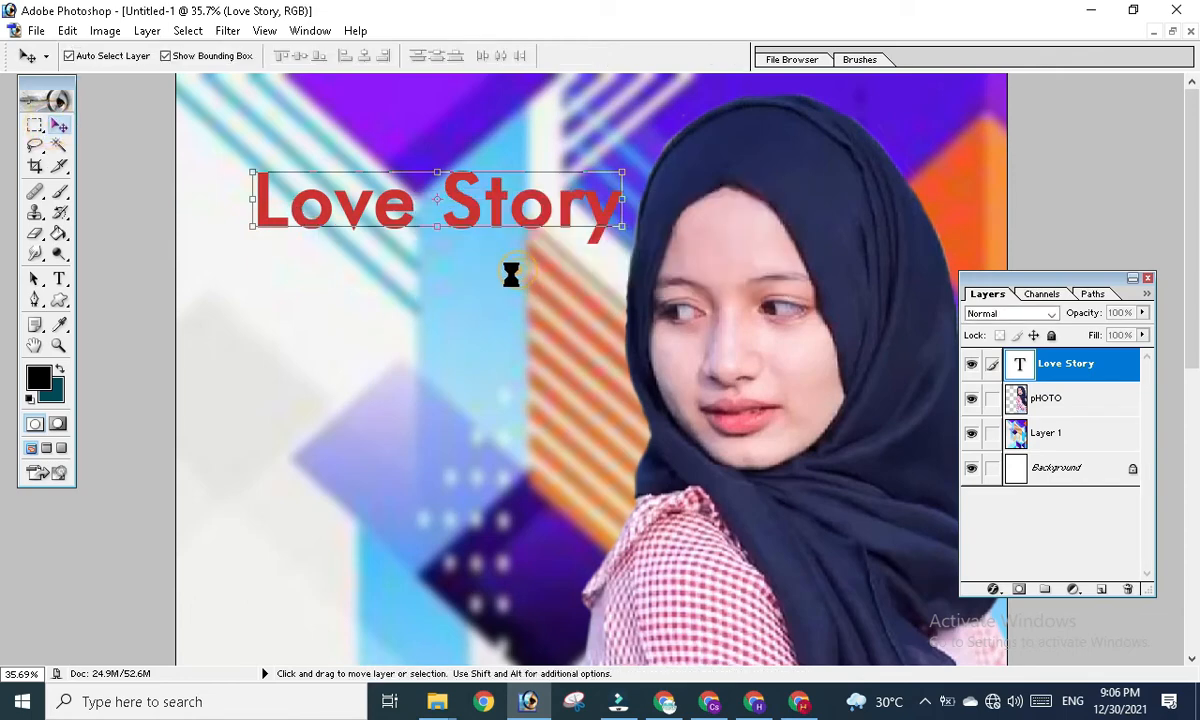
- Shift the "Love Story" text slightly to the left and change its colour to bright green (35F609)
{"action": "left_click_drag", "start_coordinate": [491, 212], "coordinate": [483, 211]}
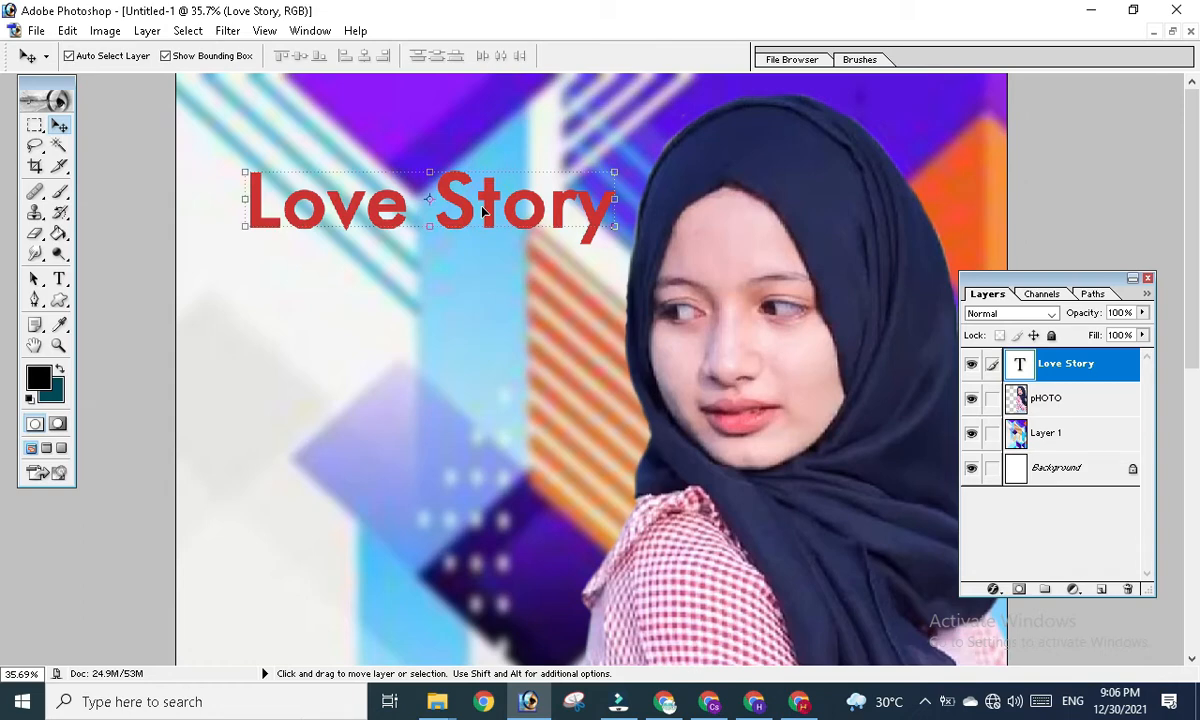
{"action": "left_click", "coordinate": [58, 284]}
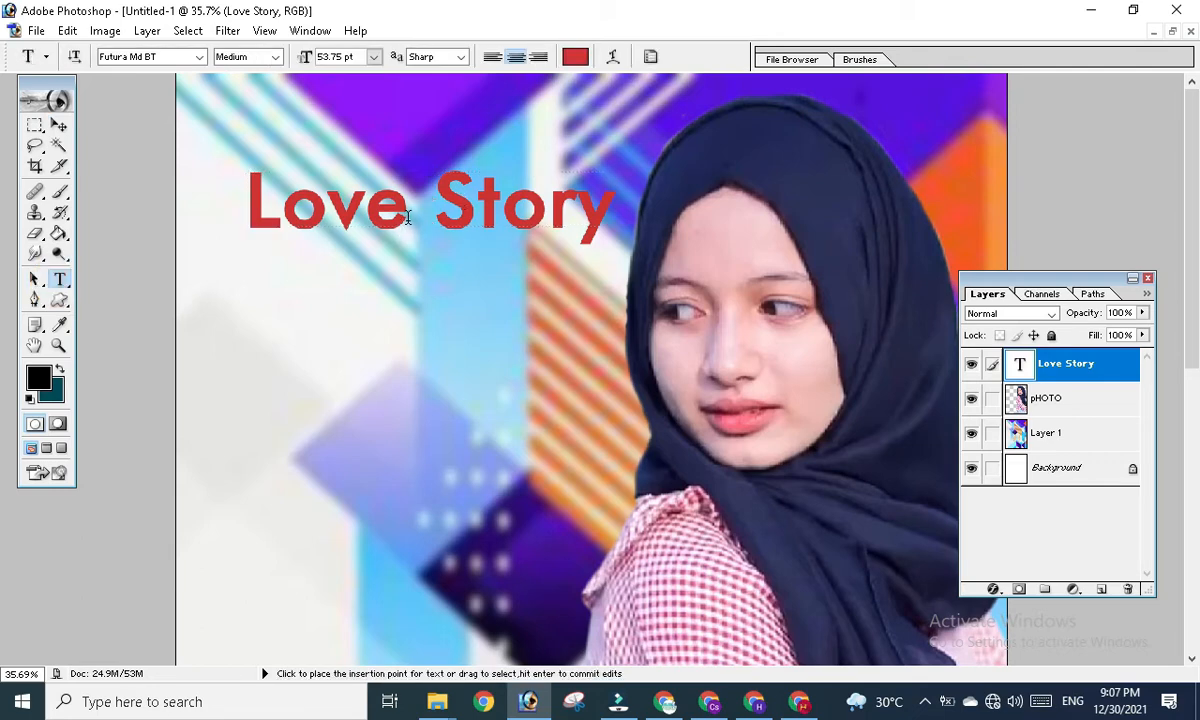
{"action": "left_click_drag", "start_coordinate": [614, 205], "coordinate": [257, 196]}
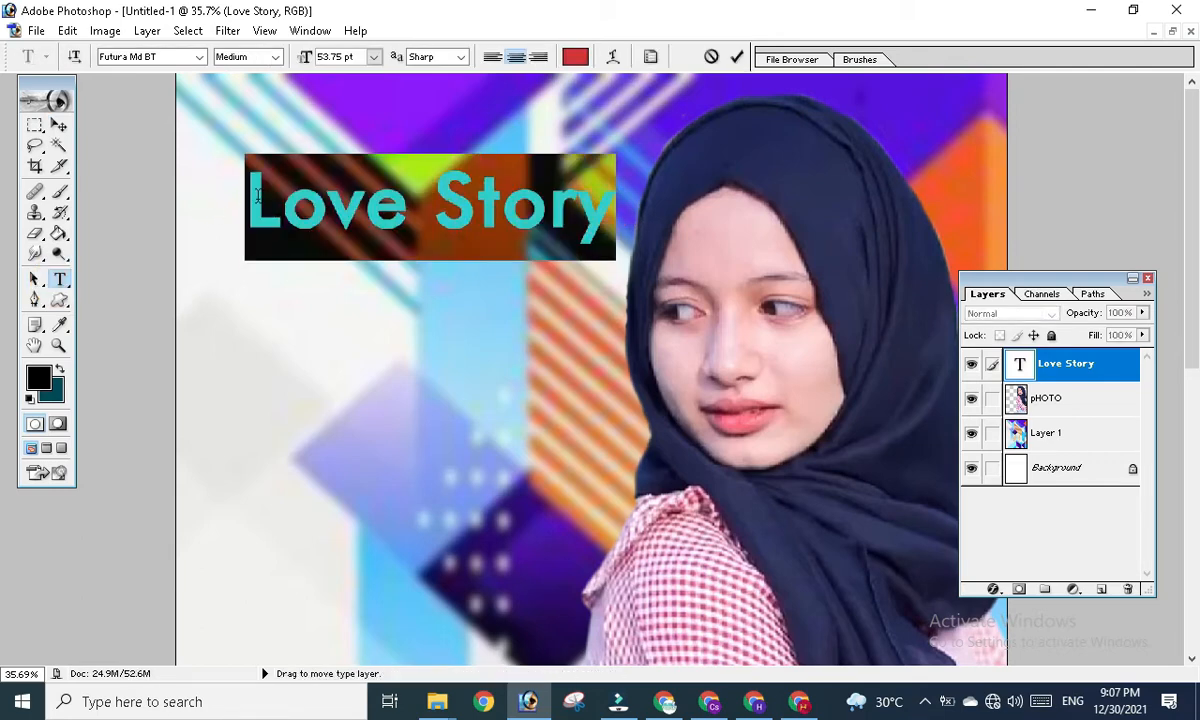
{"action": "left_click", "coordinate": [577, 57]}
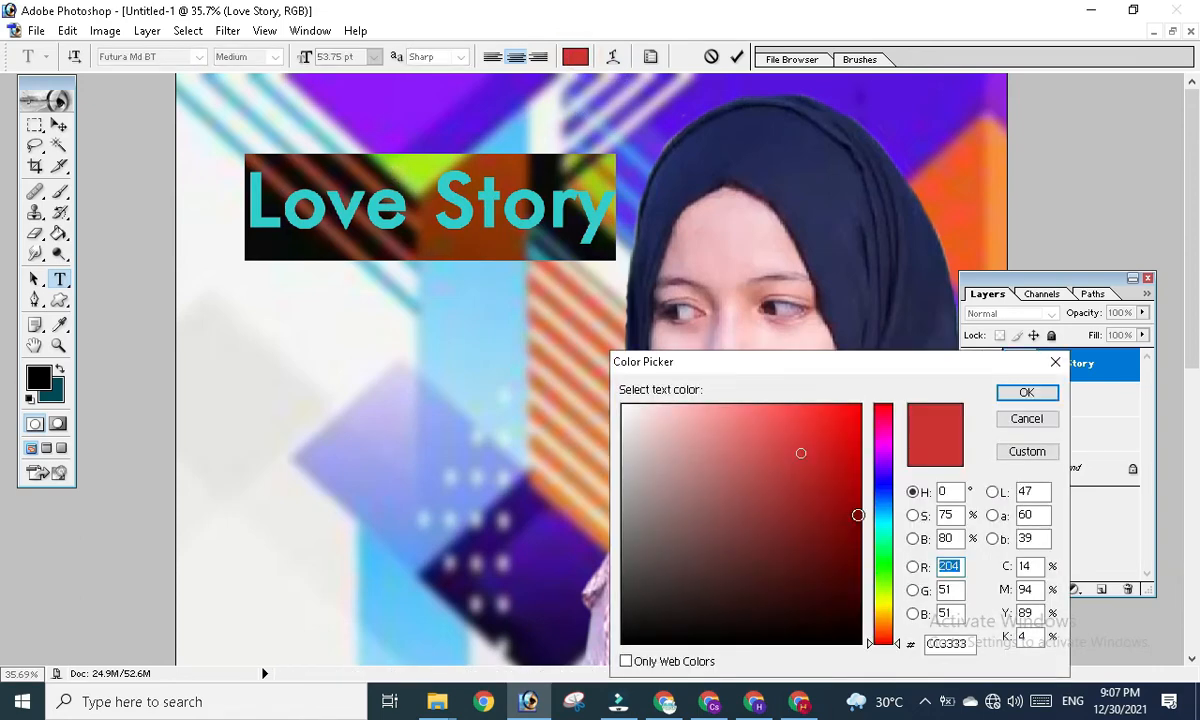
{"action": "left_click", "coordinate": [884, 571]}
{"action": "left_click", "coordinate": [847, 425]}
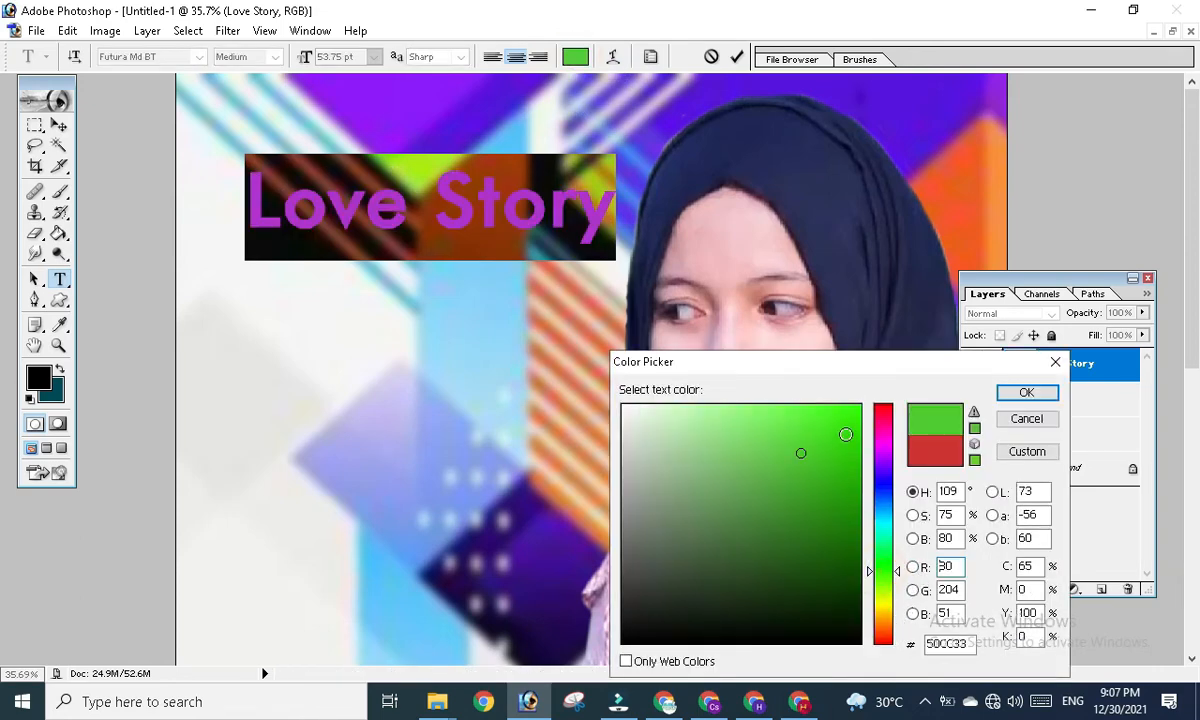
{"action": "left_click", "coordinate": [822, 507]}
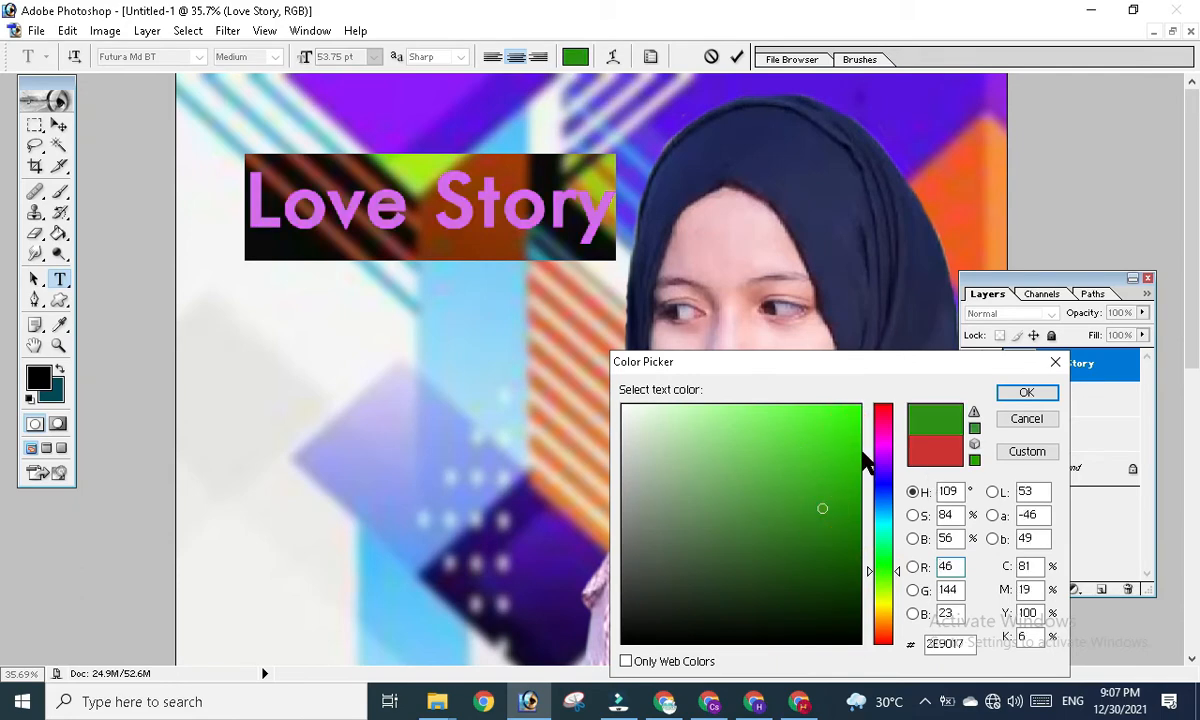
{"action": "left_click", "coordinate": [857, 436]}
{"action": "left_click", "coordinate": [852, 412]}
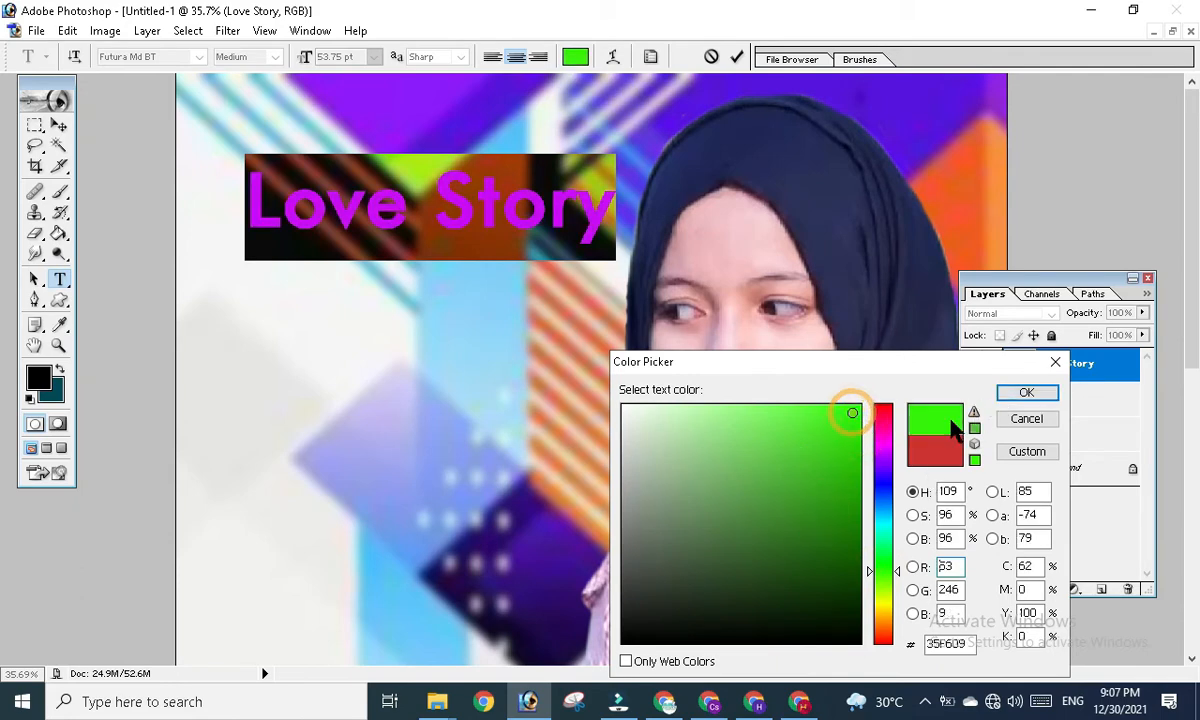
{"action": "left_click", "coordinate": [1030, 394]}
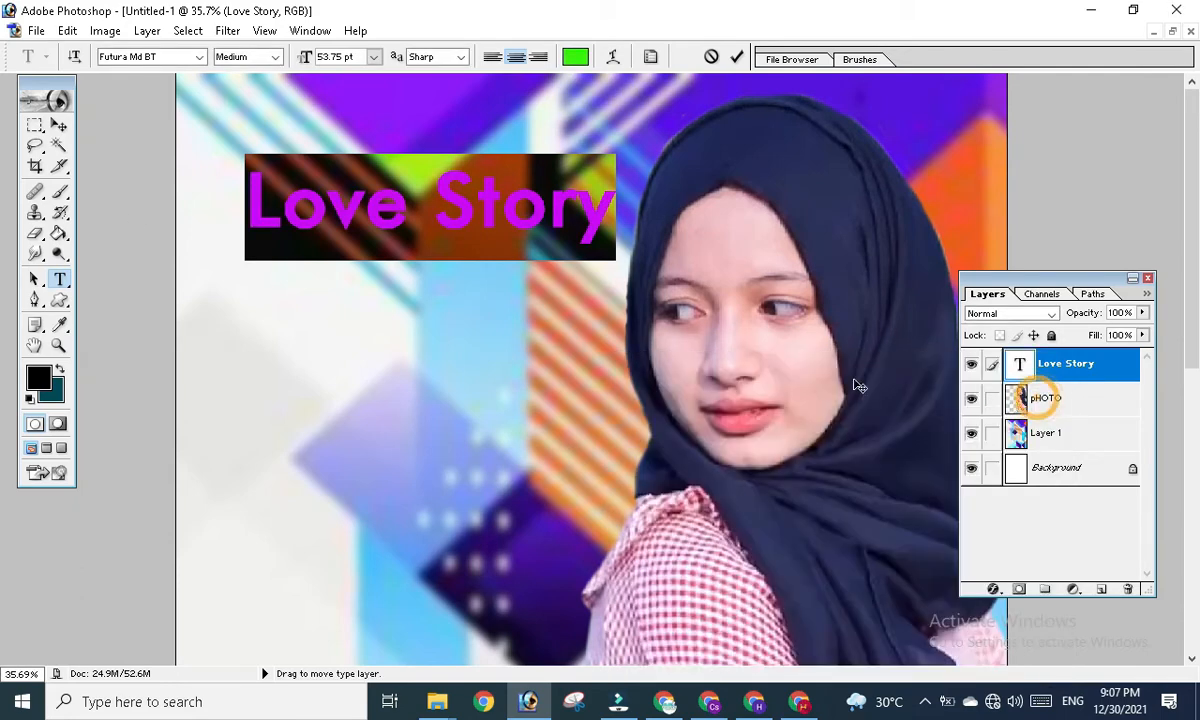
{"action": "left_click", "coordinate": [59, 126]}
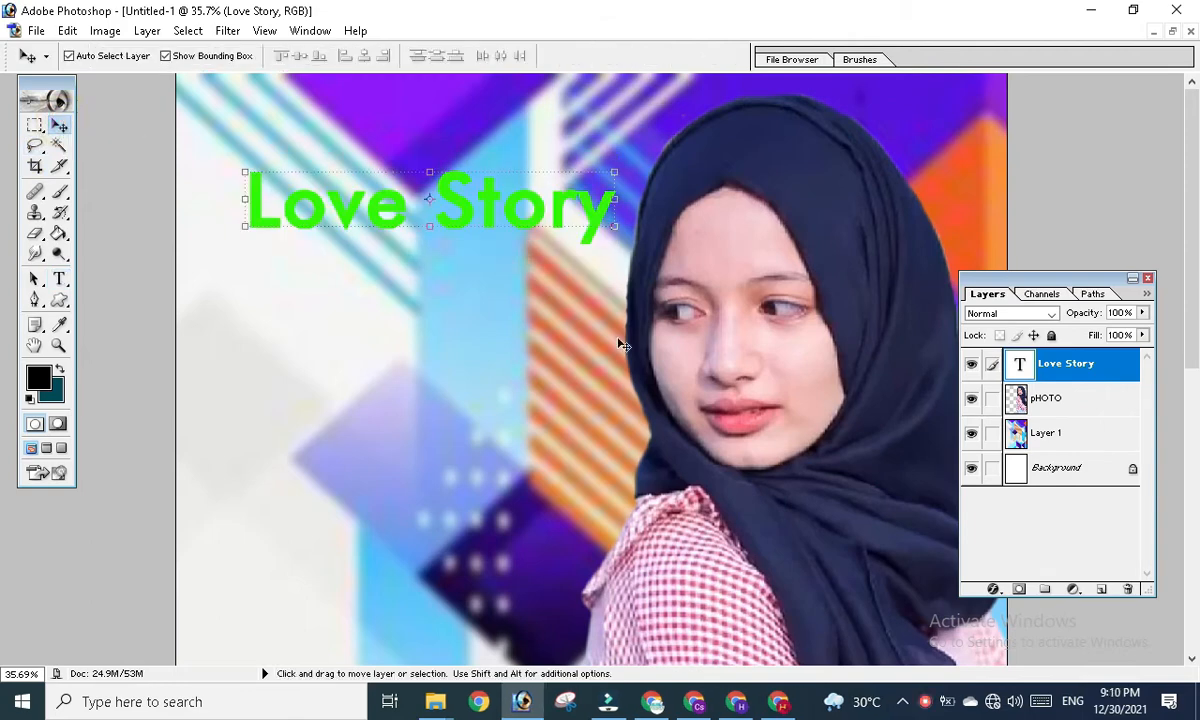
- Add a 10 px outside stroke in dark red (5D0404) to the "Love Story" text layer
{"action": "left_click_drag", "start_coordinate": [480, 285], "coordinate": [478, 220]}
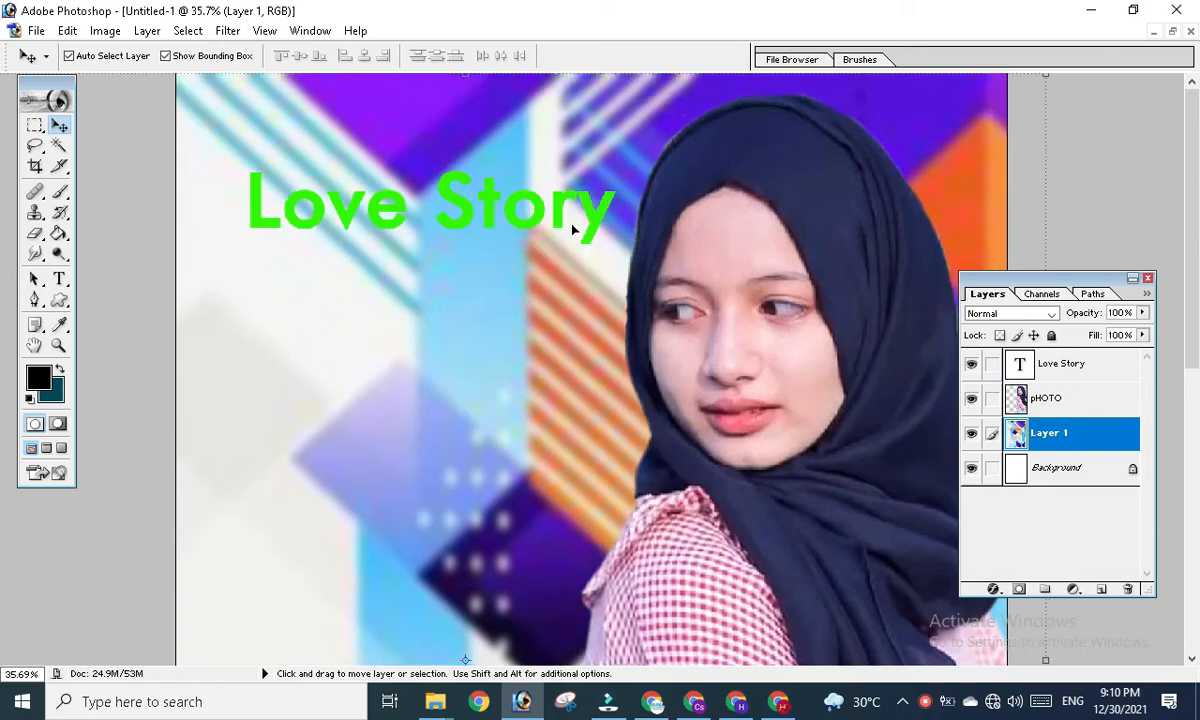
{"action": "scroll", "coordinate": [549, 289], "scroll_direction": "down", "scroll_amount": 4}
{"action": "scroll", "coordinate": [549, 289], "scroll_direction": "up", "scroll_amount": 1}
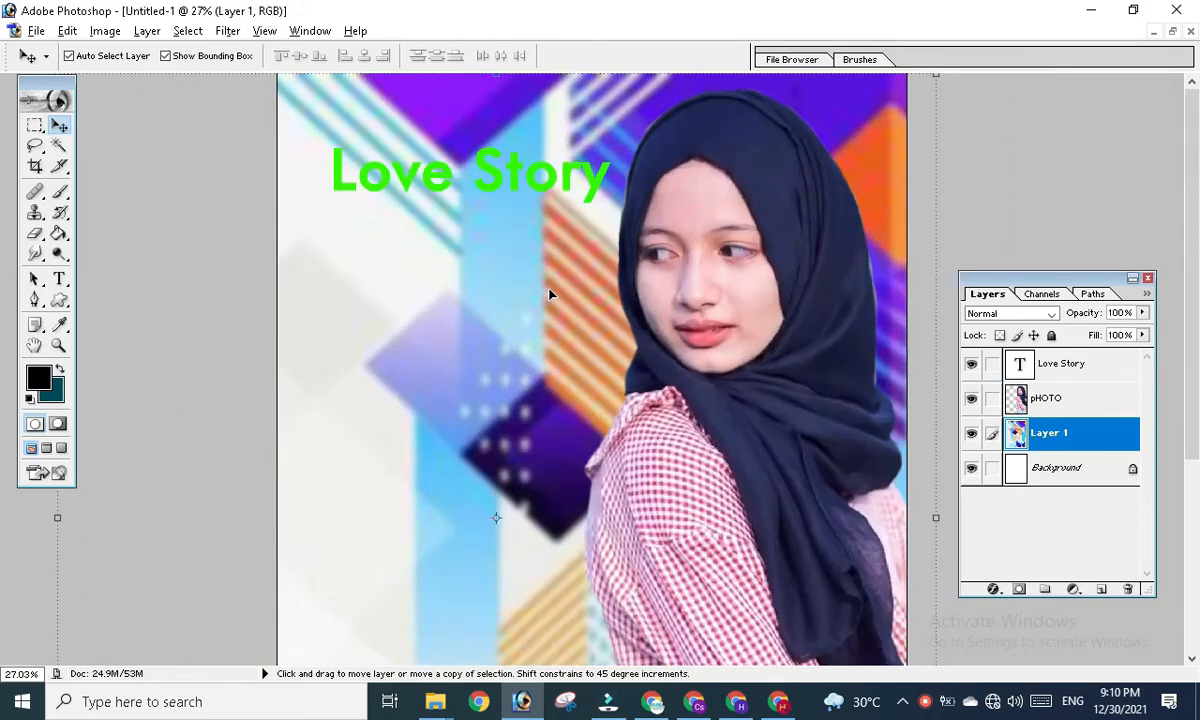
{"action": "left_click", "coordinate": [555, 190]}
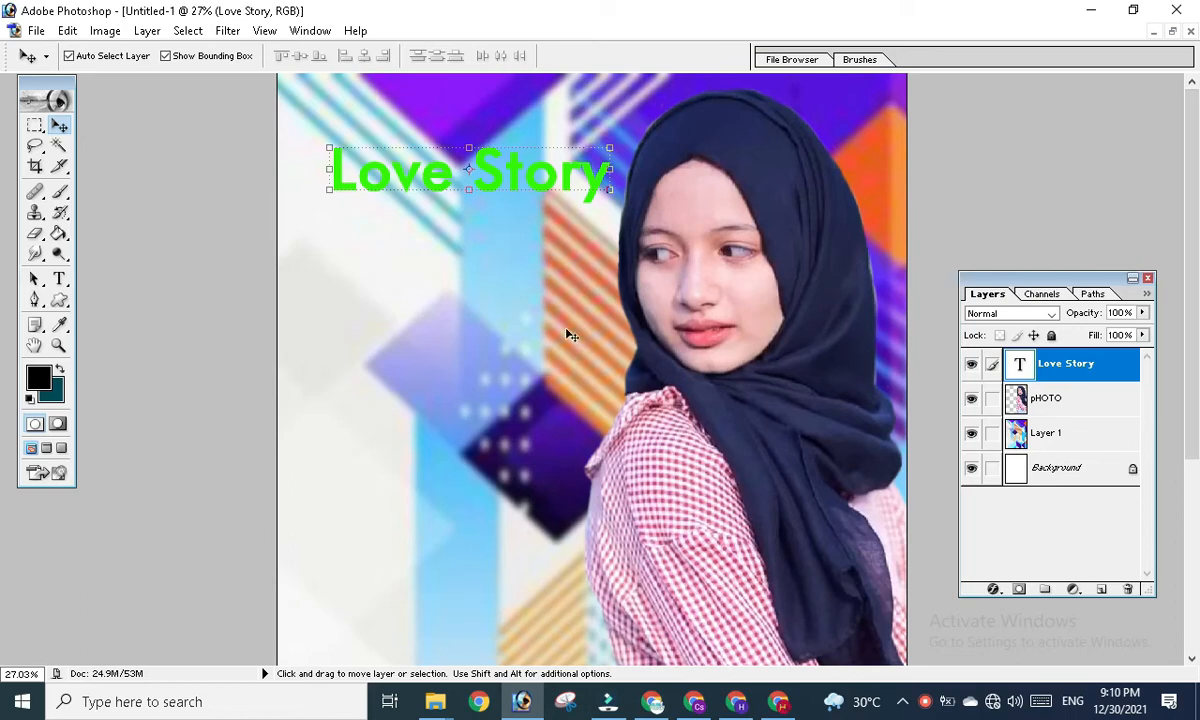
{"action": "right_click", "coordinate": [1016, 366]}
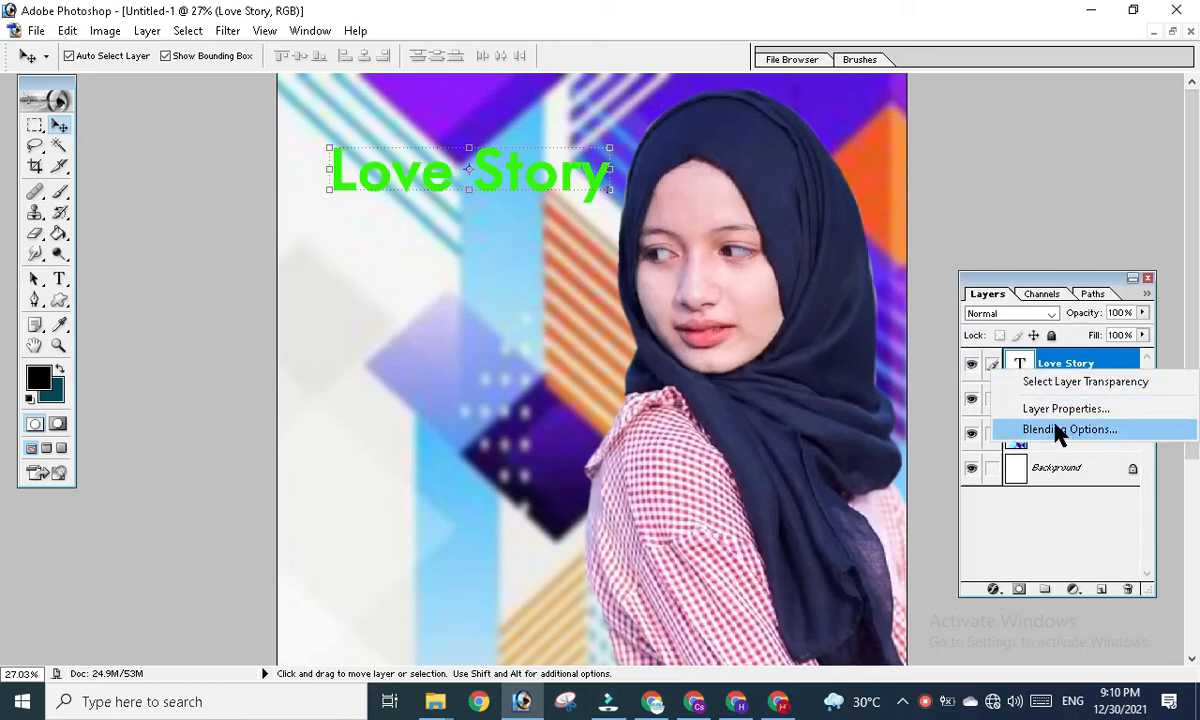
{"action": "right_click", "coordinate": [1027, 362]}
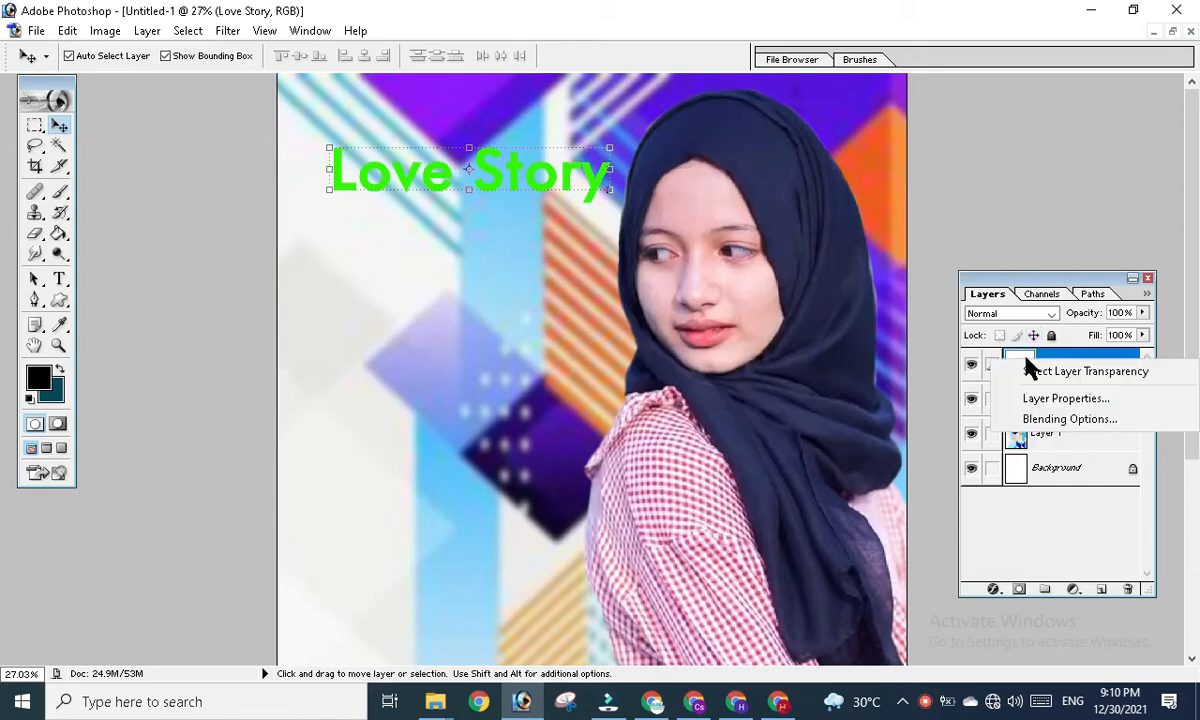
{"action": "left_click", "coordinate": [1070, 421]}
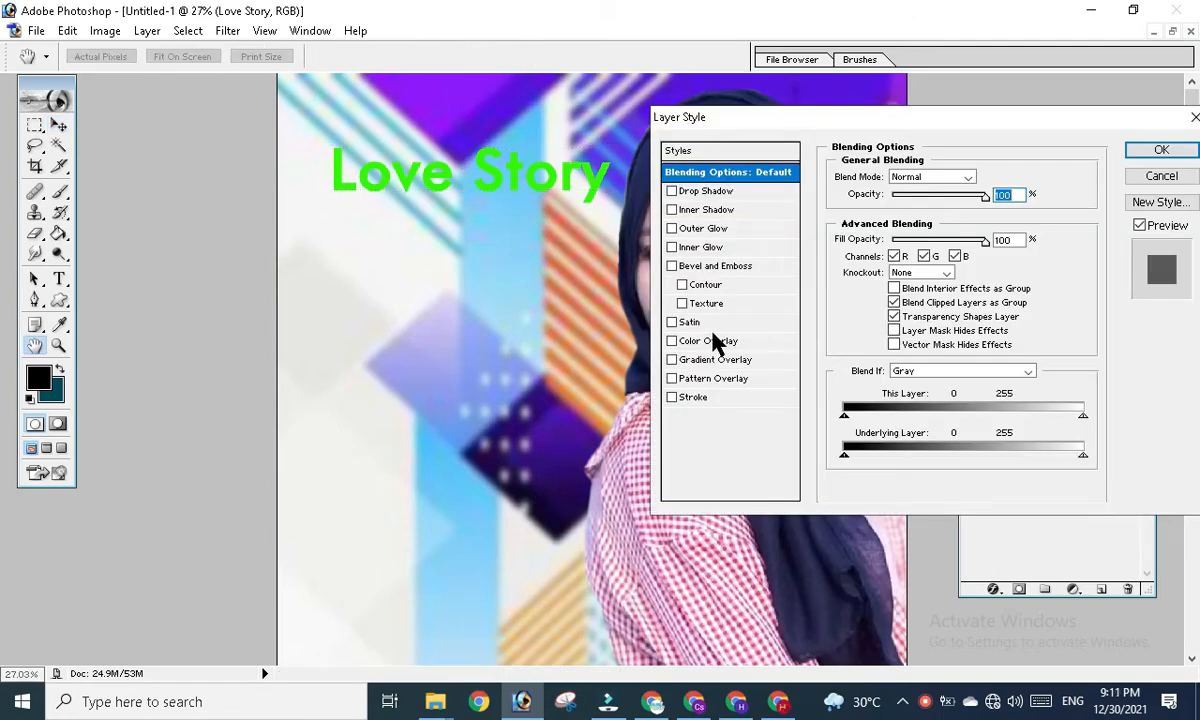
{"action": "left_click", "coordinate": [709, 399]}
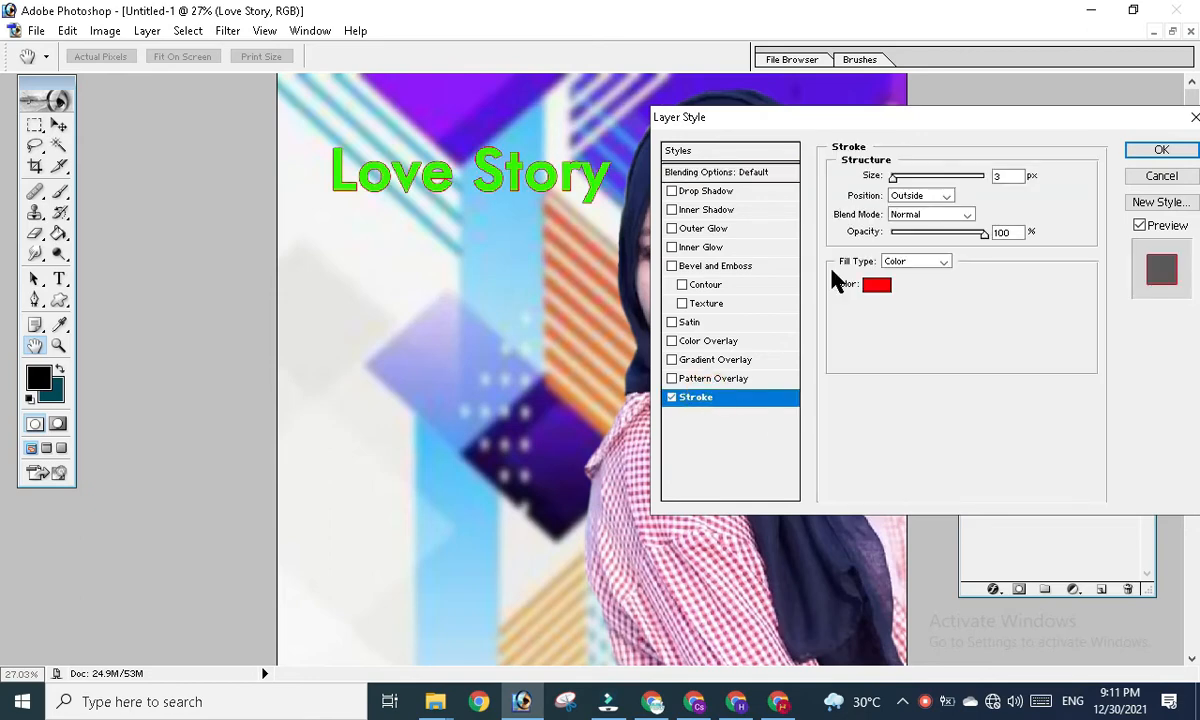
{"action": "left_click", "coordinate": [903, 183]}
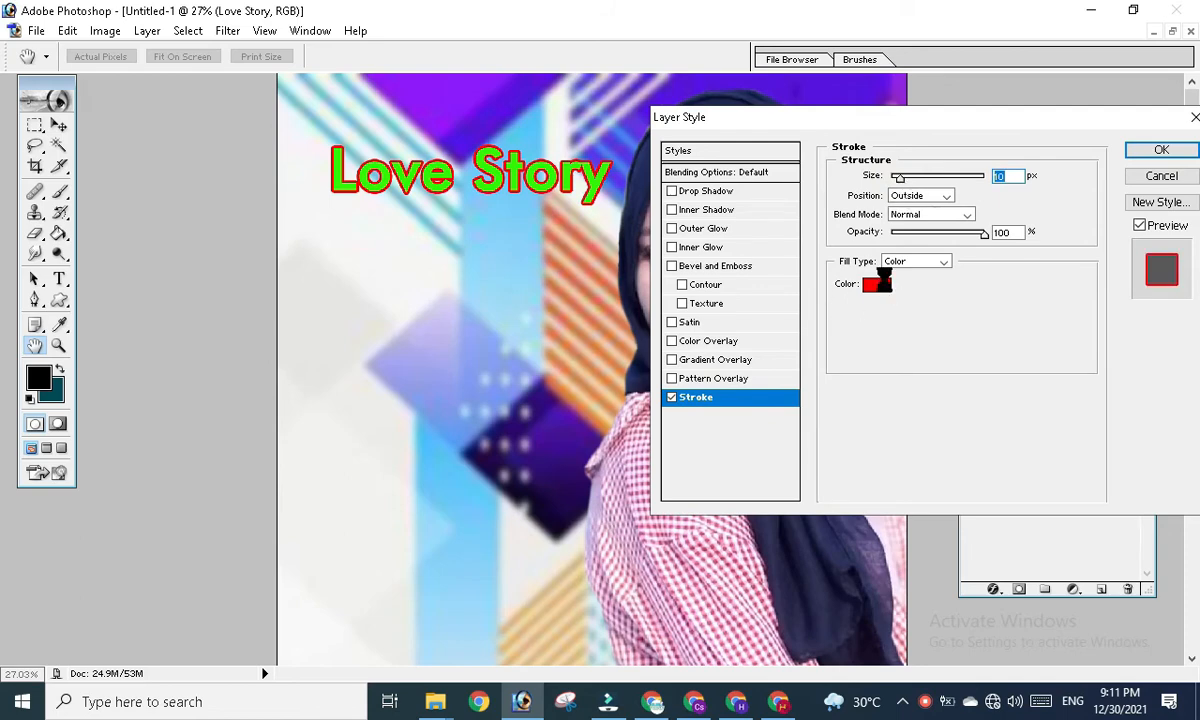
{"action": "left_click", "coordinate": [876, 284]}
{"action": "left_click", "coordinate": [849, 553]}
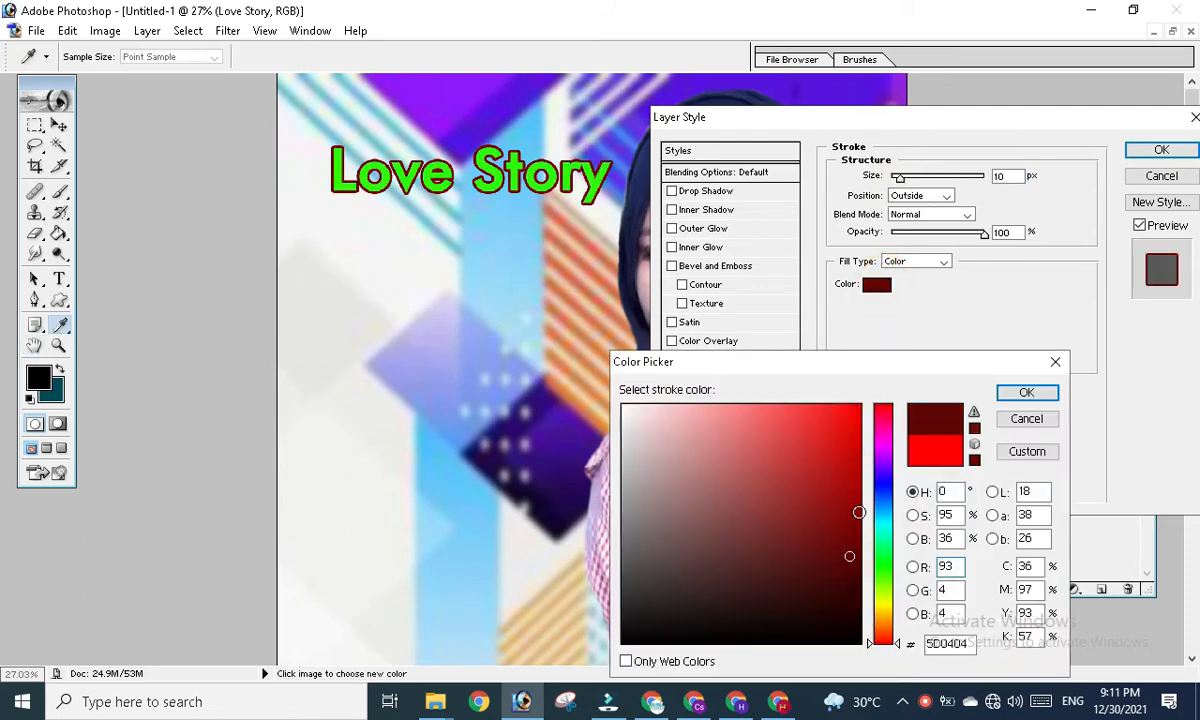
{"action": "left_click", "coordinate": [1027, 392]}
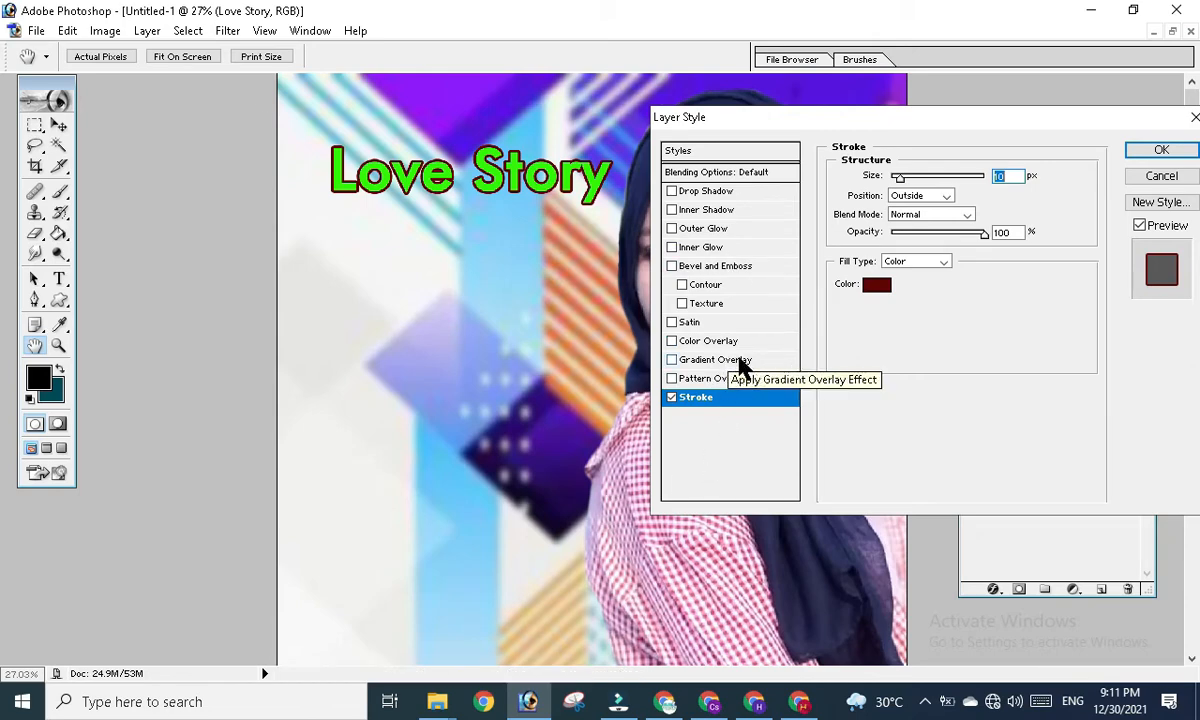
- Enable a Gradient Overlay on the text with Normal blend mode and the gold gradient preset
{"action": "left_click", "coordinate": [737, 359]}
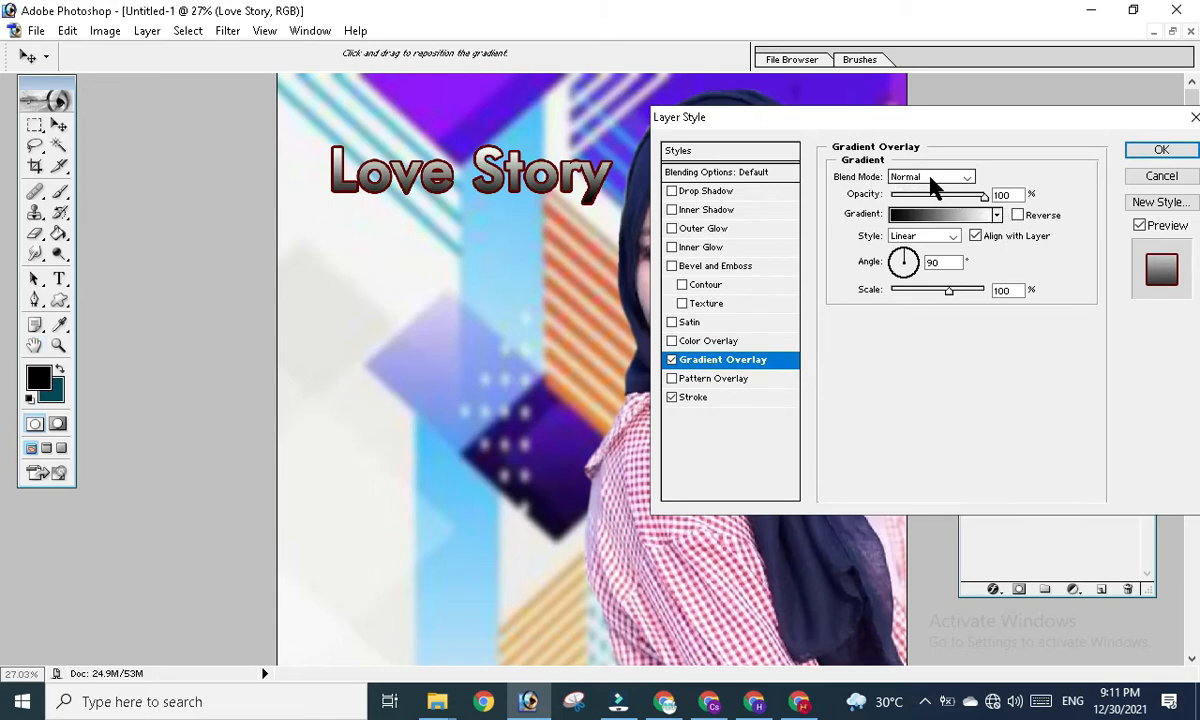
{"action": "left_click", "coordinate": [932, 182]}
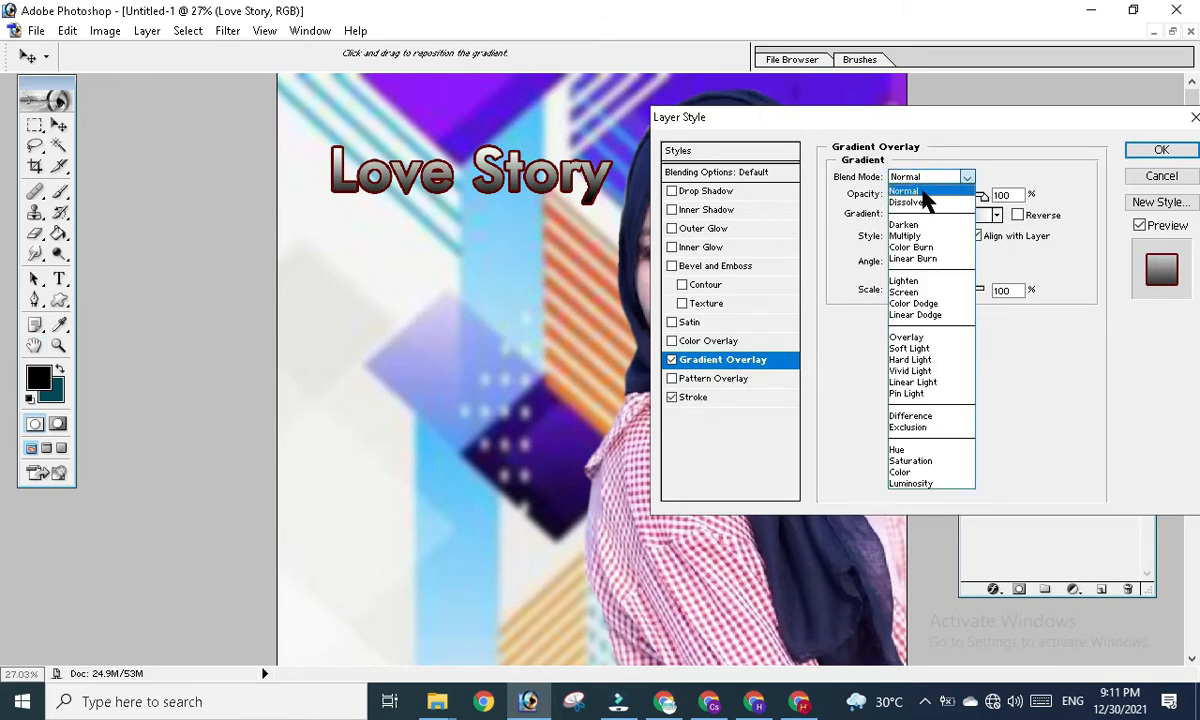
{"action": "left_click", "coordinate": [922, 191]}
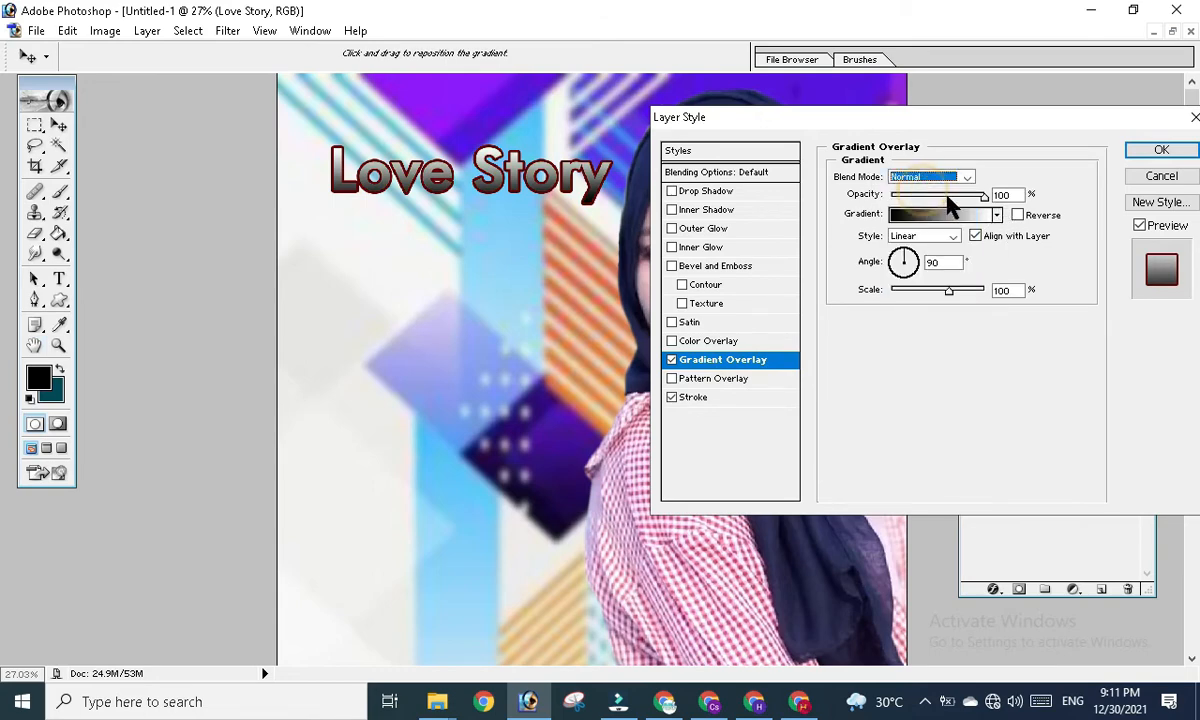
{"action": "left_click", "coordinate": [997, 217]}
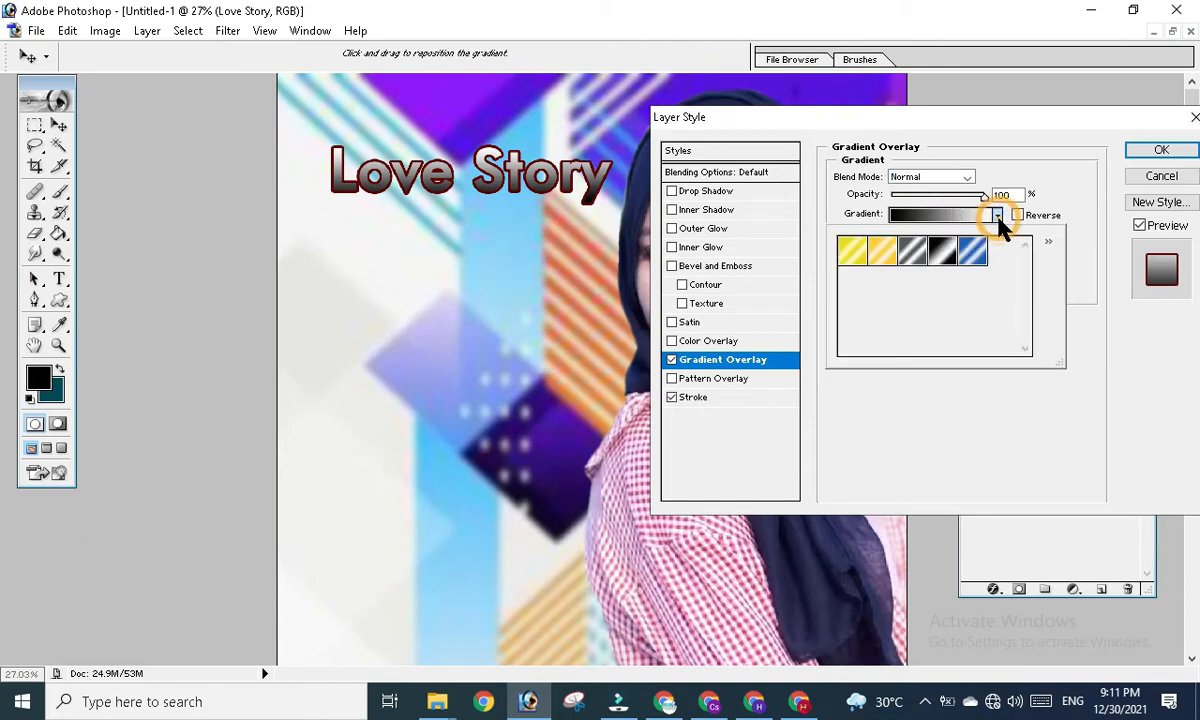
{"action": "left_click", "coordinate": [882, 250]}
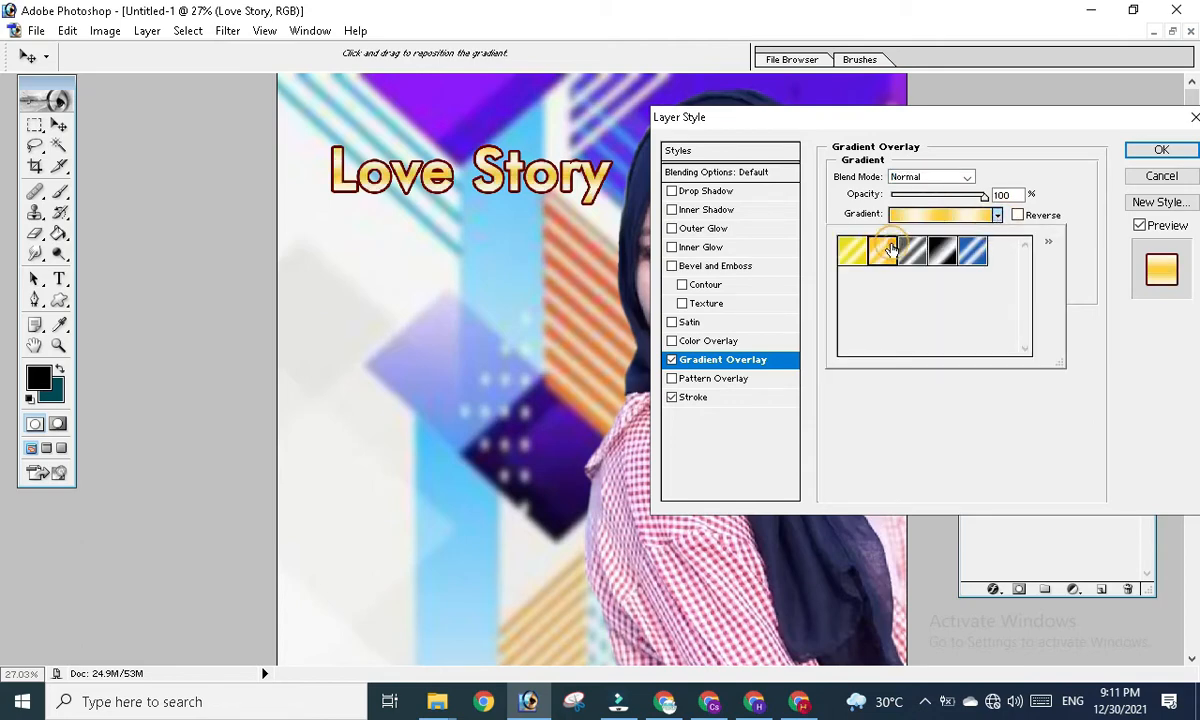
- Replace the gradient presets with Color Harmonies 2 and try the yellow-orange and olive-red gradients on the text
{"action": "left_click", "coordinate": [1047, 242]}
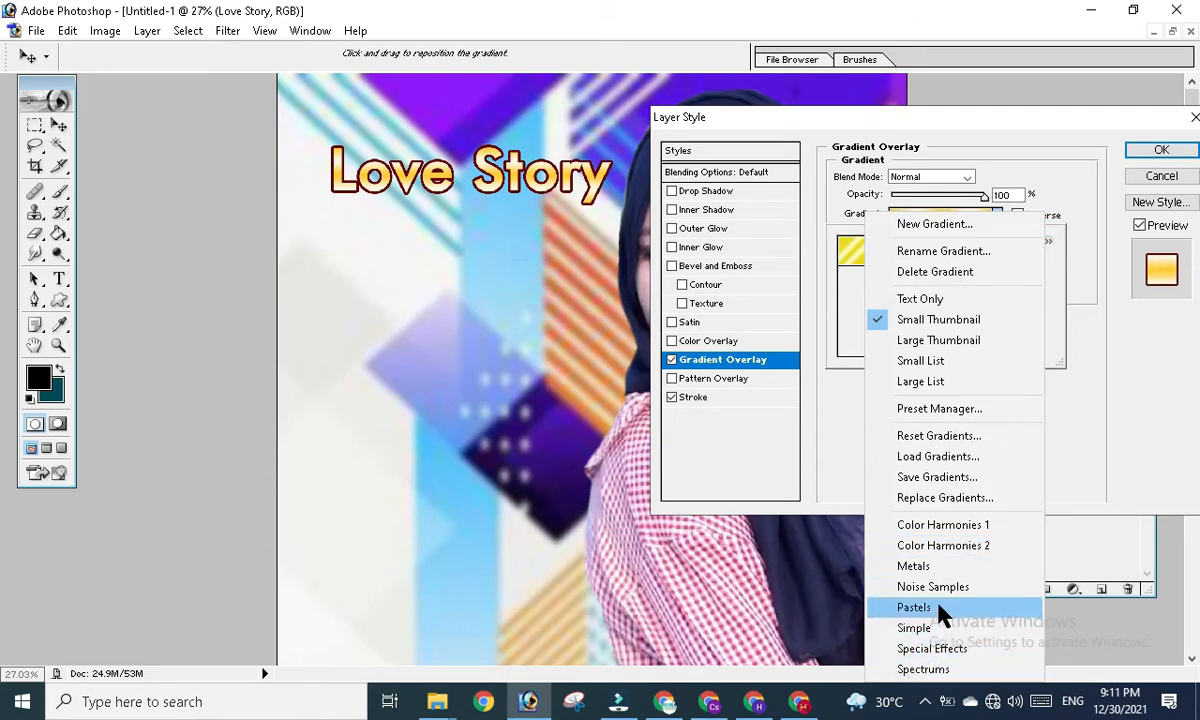
{"action": "left_click", "coordinate": [940, 547]}
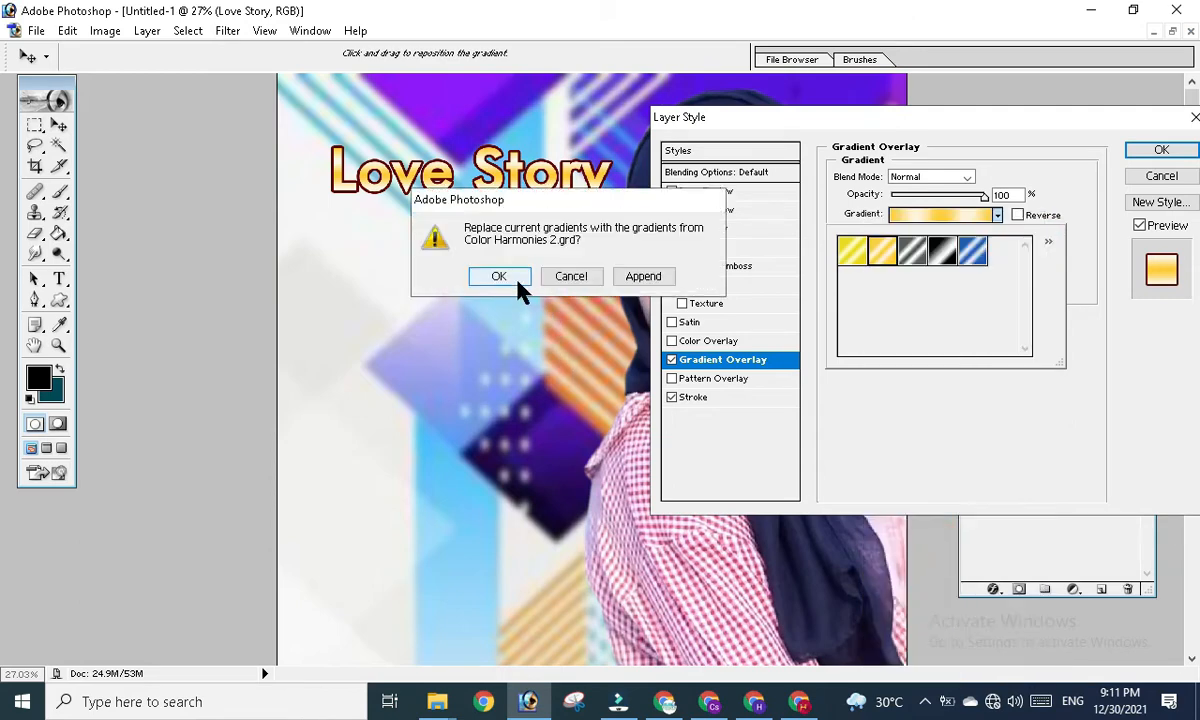
{"action": "left_click", "coordinate": [517, 282]}
{"action": "left_click", "coordinate": [942, 280]}
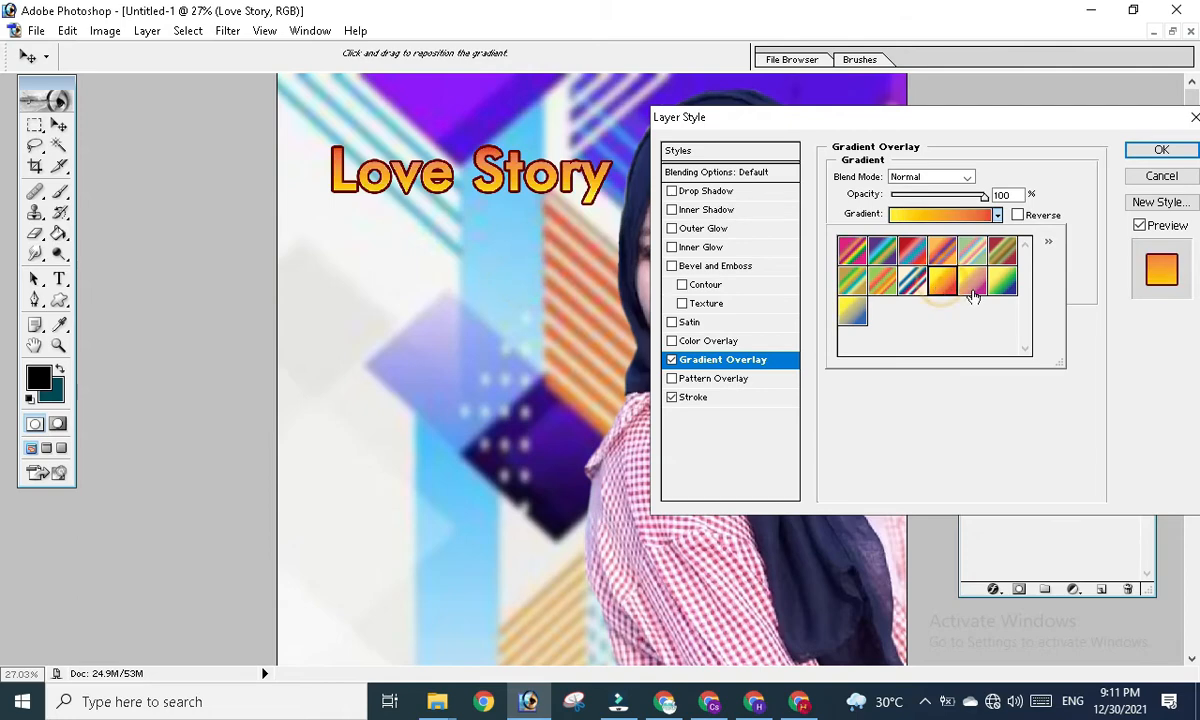
{"action": "left_click", "coordinate": [1002, 250]}
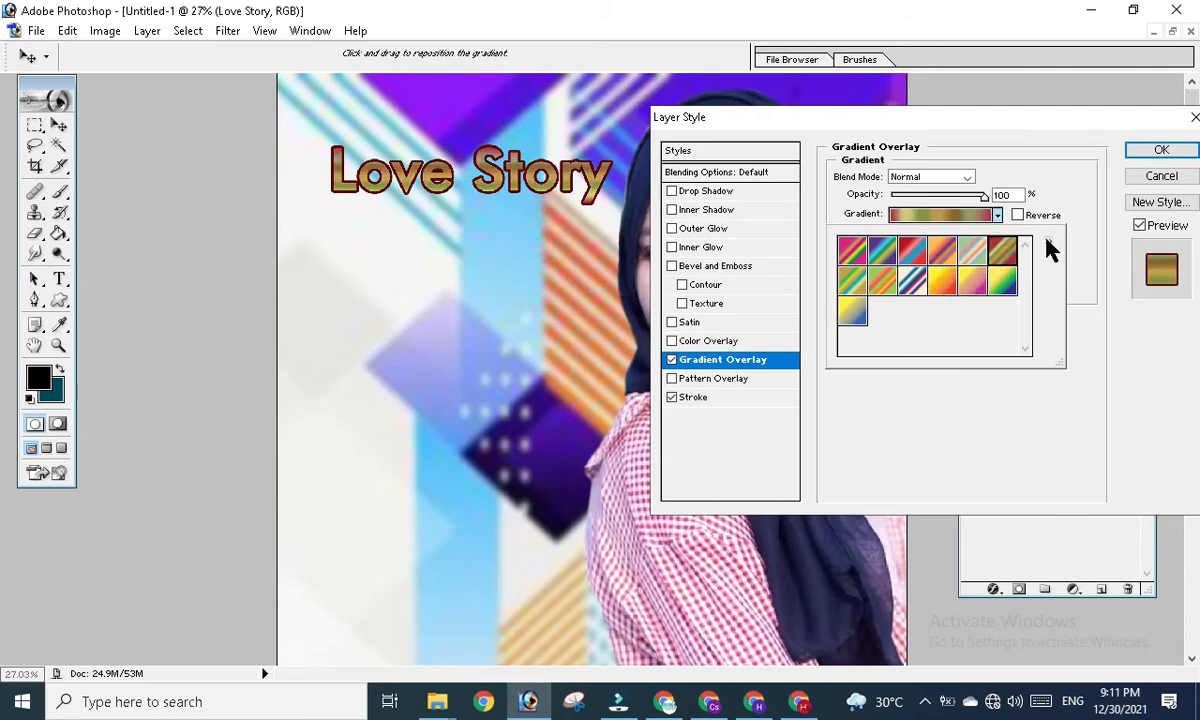
- Reset the gradient presets to the default set, replacing the current gradients
{"action": "left_click", "coordinate": [1047, 240]}
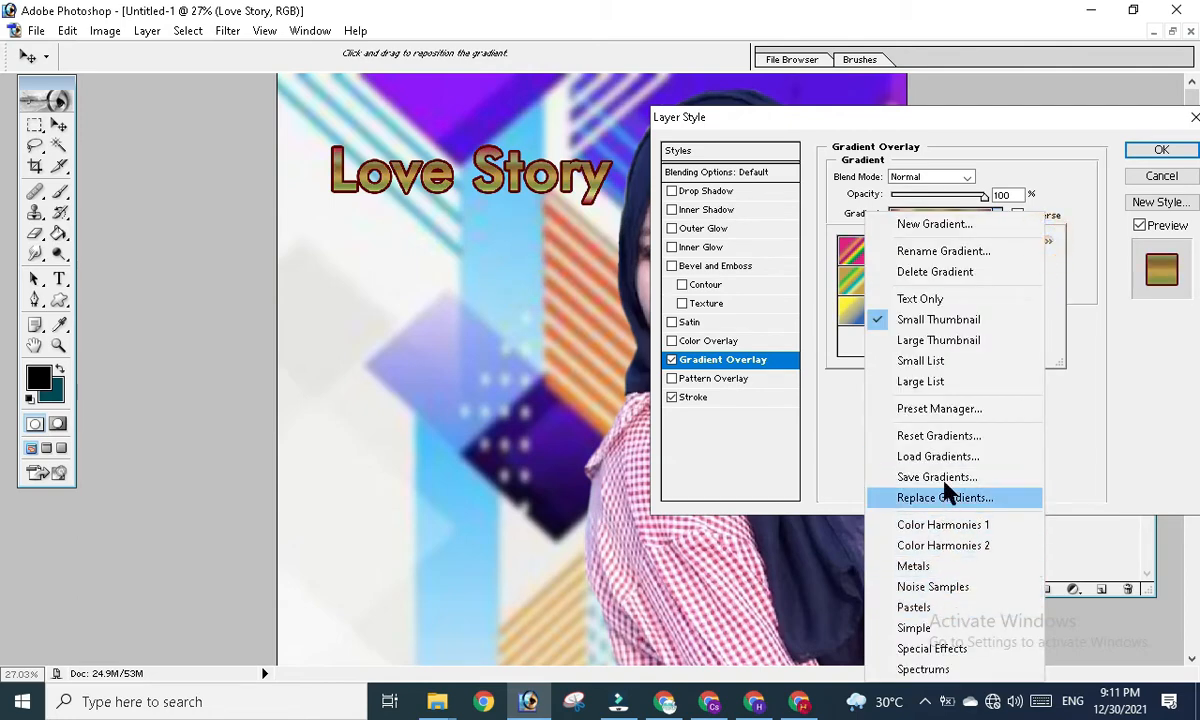
{"action": "left_click", "coordinate": [938, 436]}
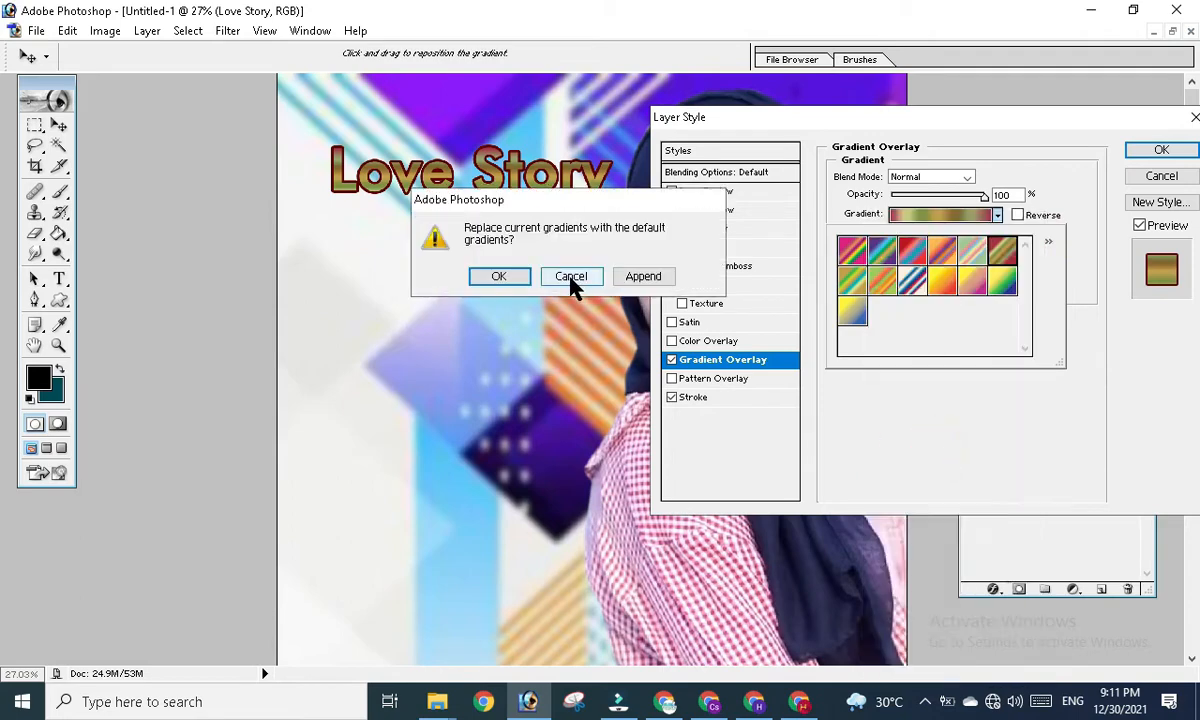
{"action": "left_click", "coordinate": [500, 277]}
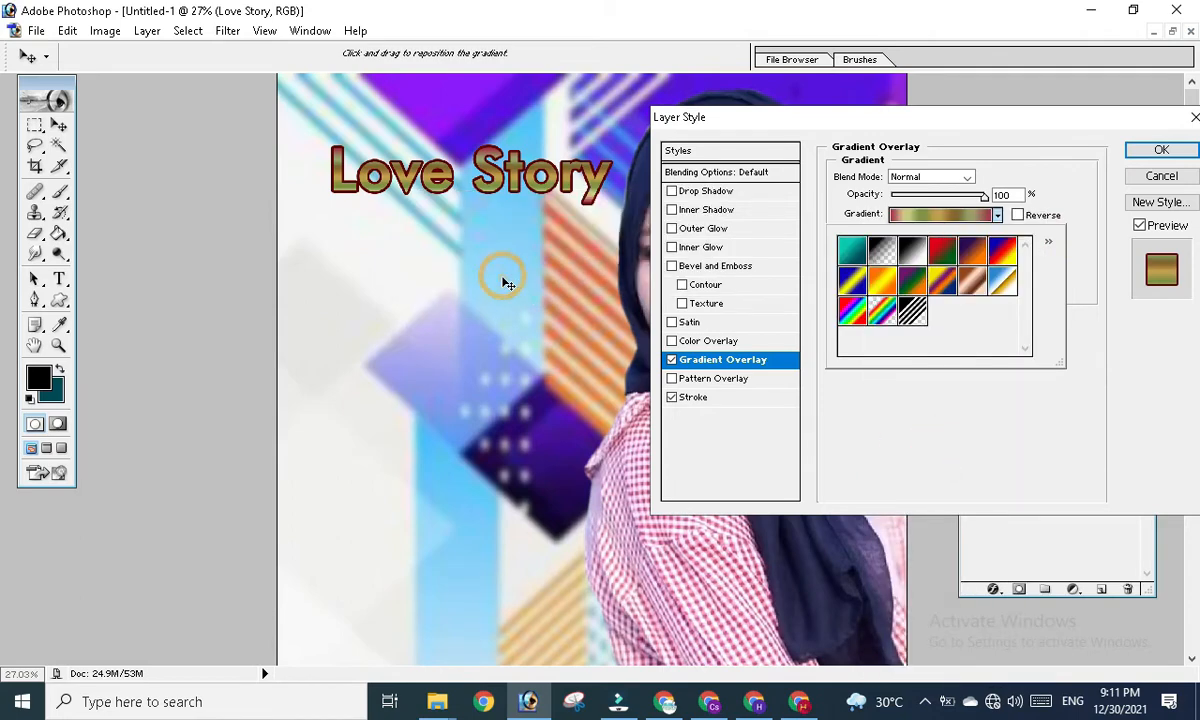
- Try several default gradients on the text overlay, ending with the opaque rainbow spectrum gradient
{"action": "left_click", "coordinate": [850, 258]}
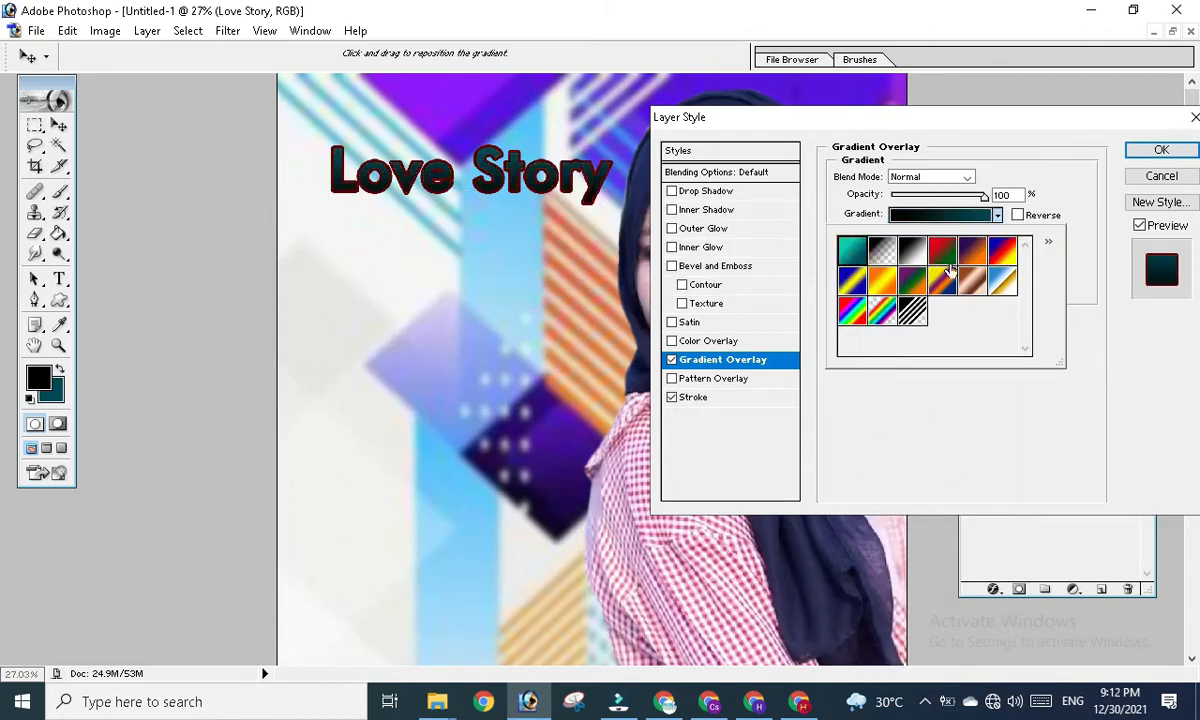
{"action": "left_click", "coordinate": [1003, 252]}
{"action": "left_click", "coordinate": [1003, 282]}
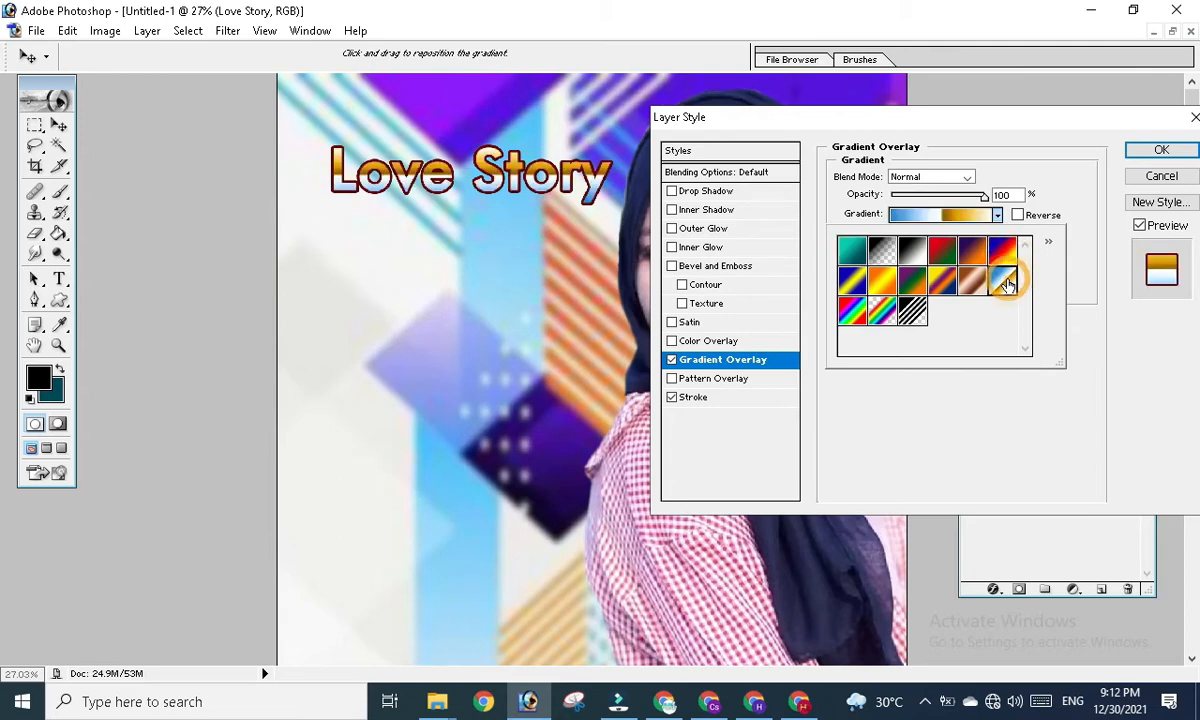
{"action": "left_click", "coordinate": [970, 282]}
{"action": "left_click", "coordinate": [882, 282]}
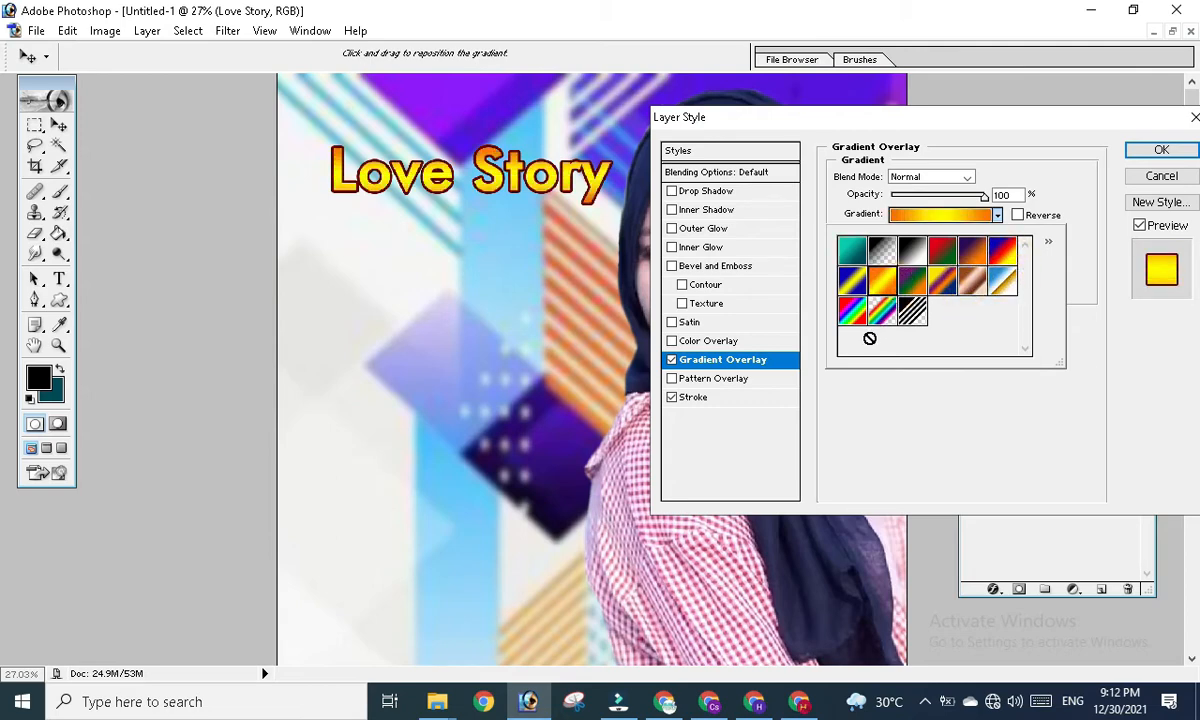
{"action": "left_click", "coordinate": [853, 313]}
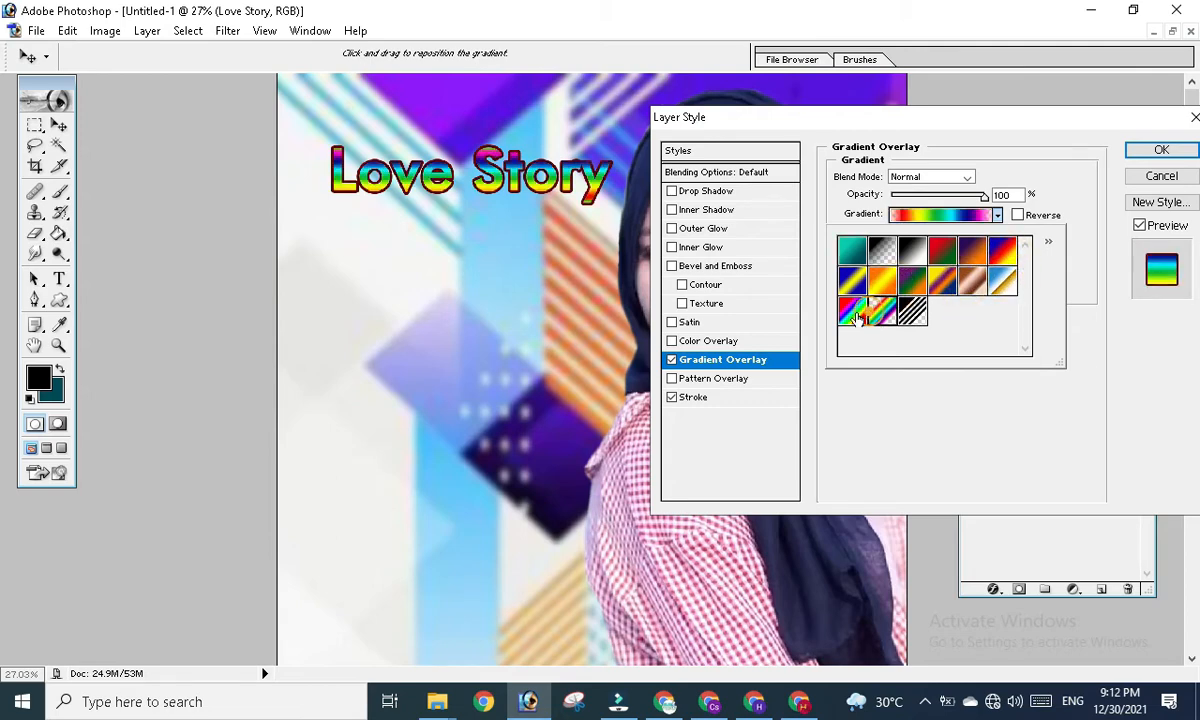
- Try the teal and orange-yellow gradients on the text overlay, settling on the blue, red and yellow gradient
{"action": "left_click", "coordinate": [852, 250]}
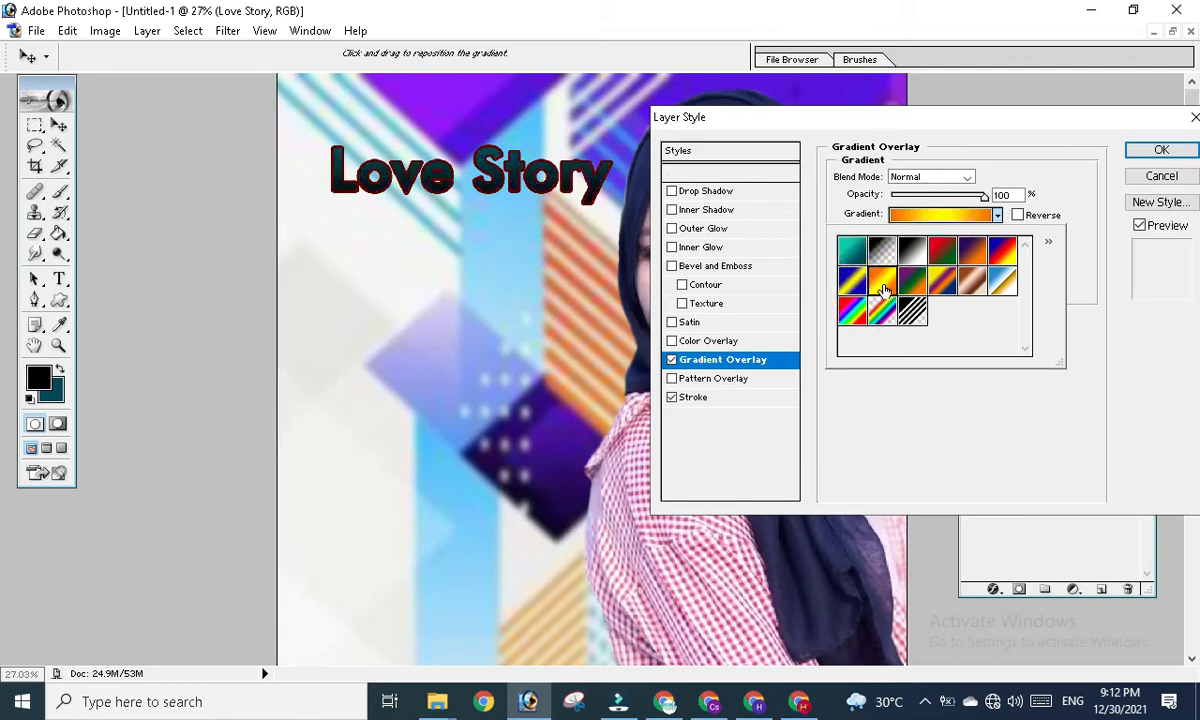
{"action": "left_click", "coordinate": [882, 282]}
{"action": "left_click", "coordinate": [1003, 250]}
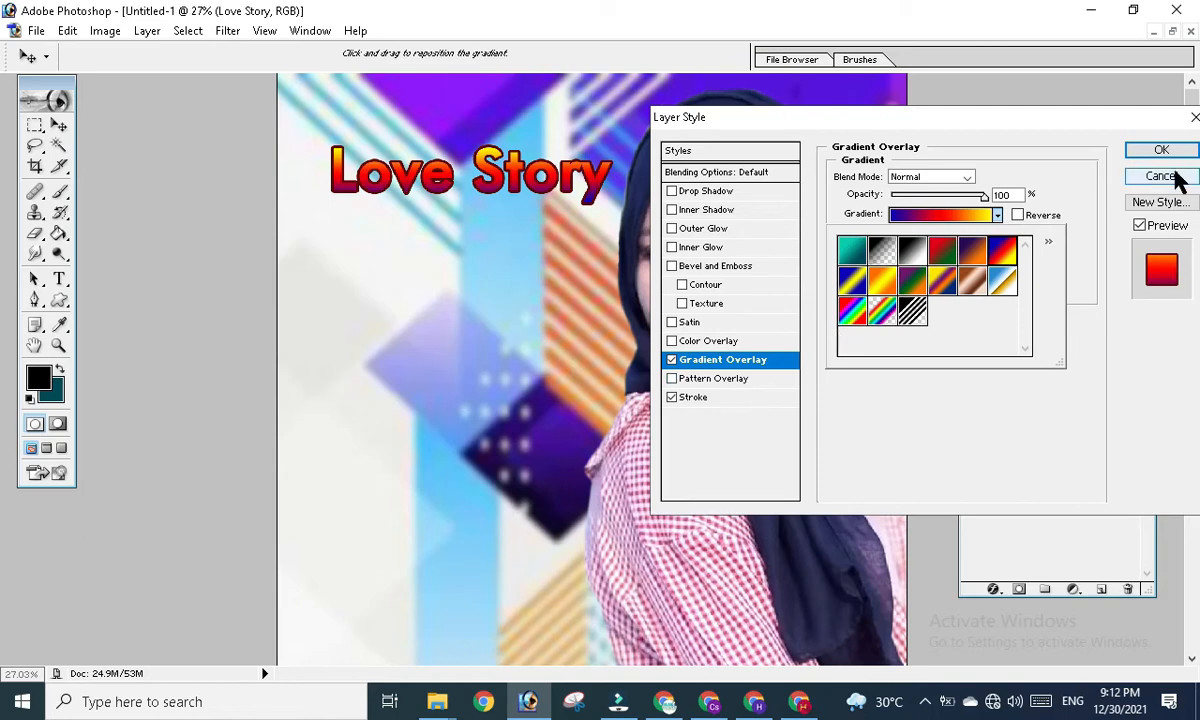
- Change the text's stroke colour from dark red to near-white
{"action": "left_click", "coordinate": [705, 398]}
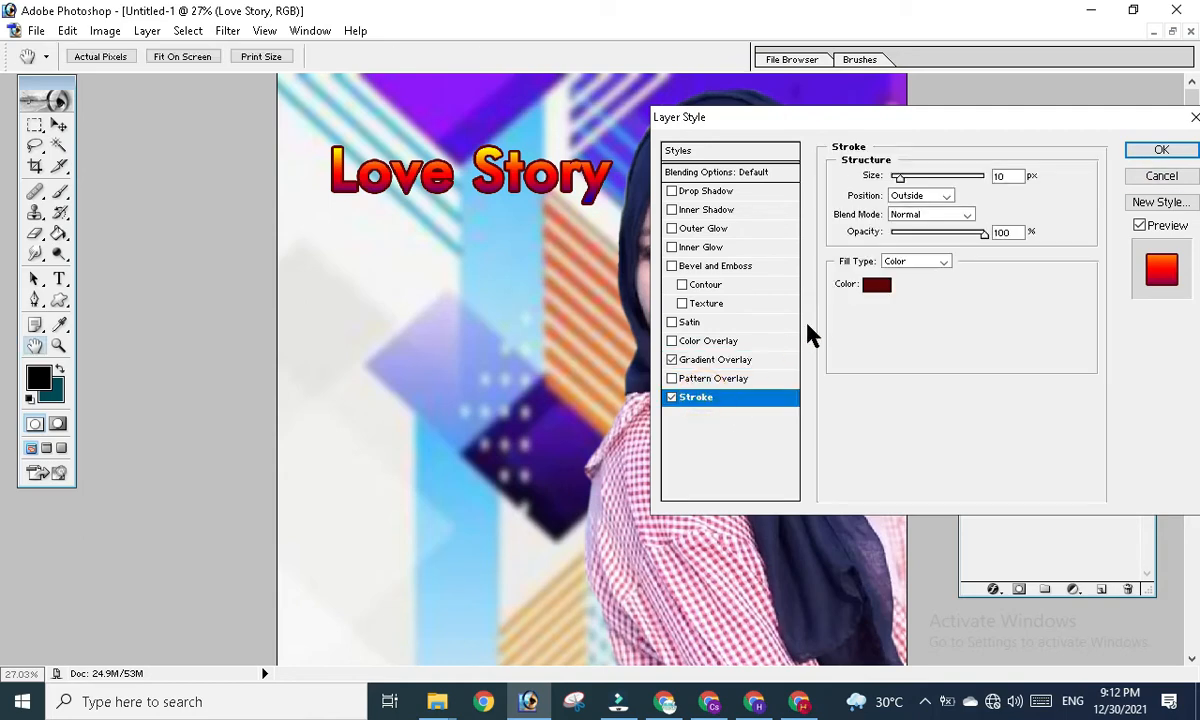
{"action": "left_click", "coordinate": [870, 288]}
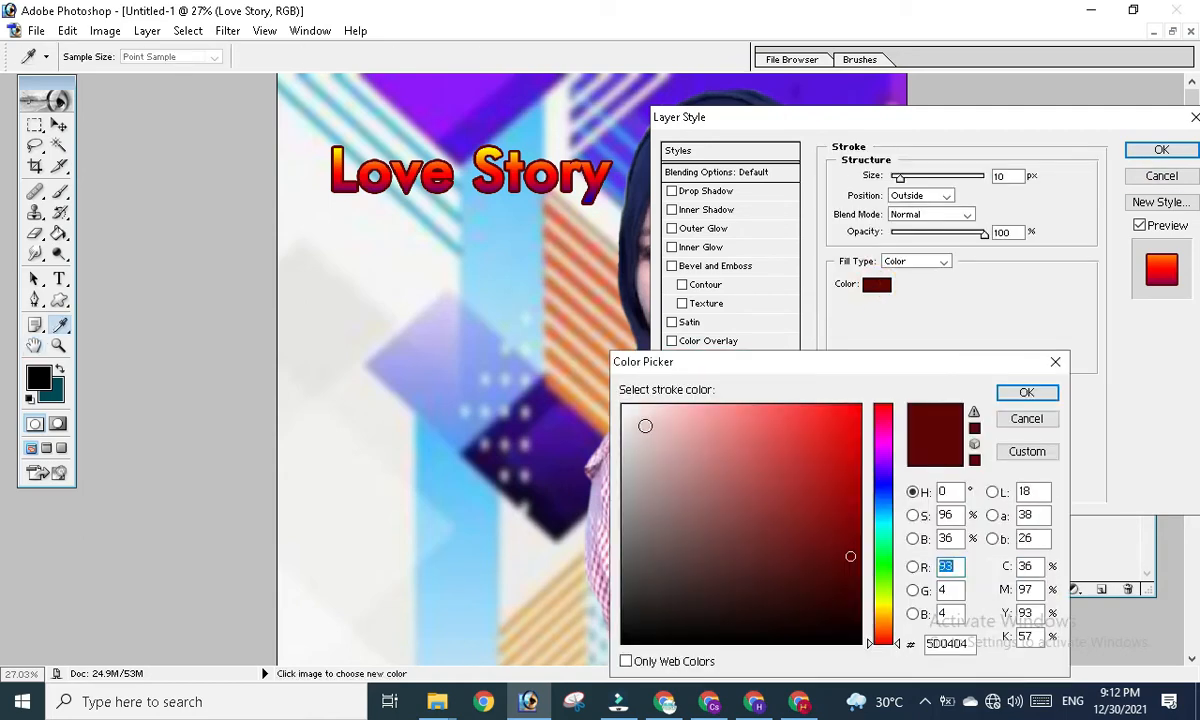
{"action": "left_click", "coordinate": [634, 420]}
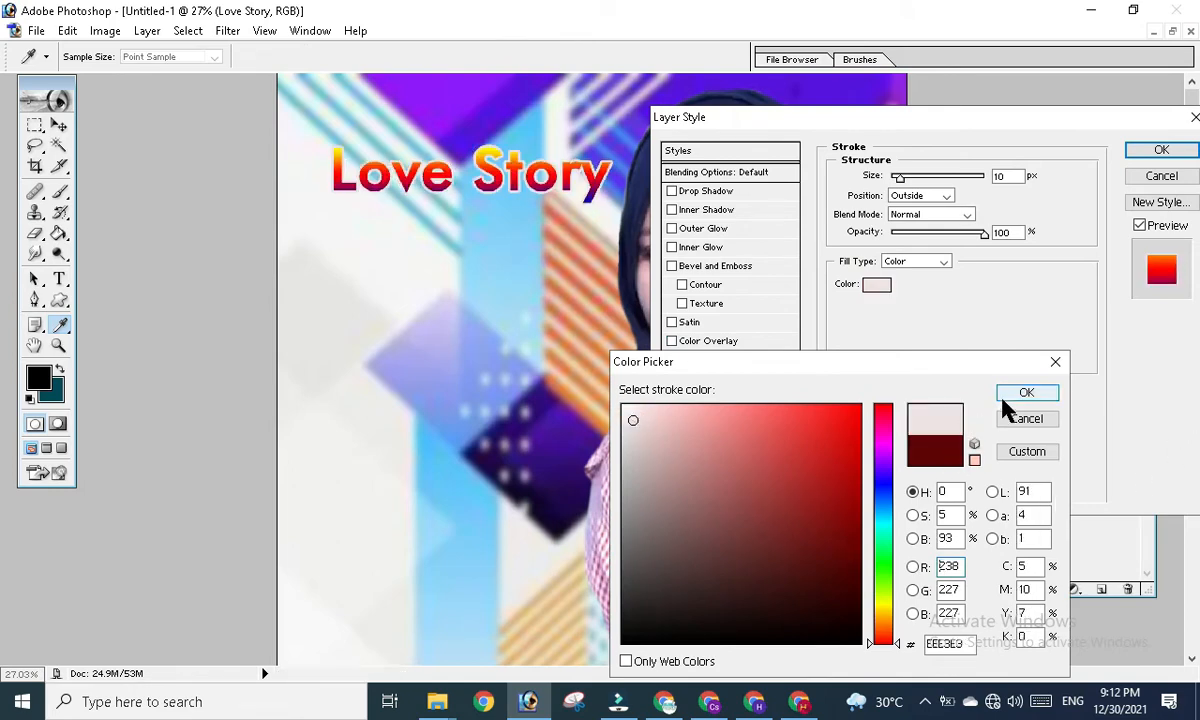
{"action": "key", "text": "Return"}
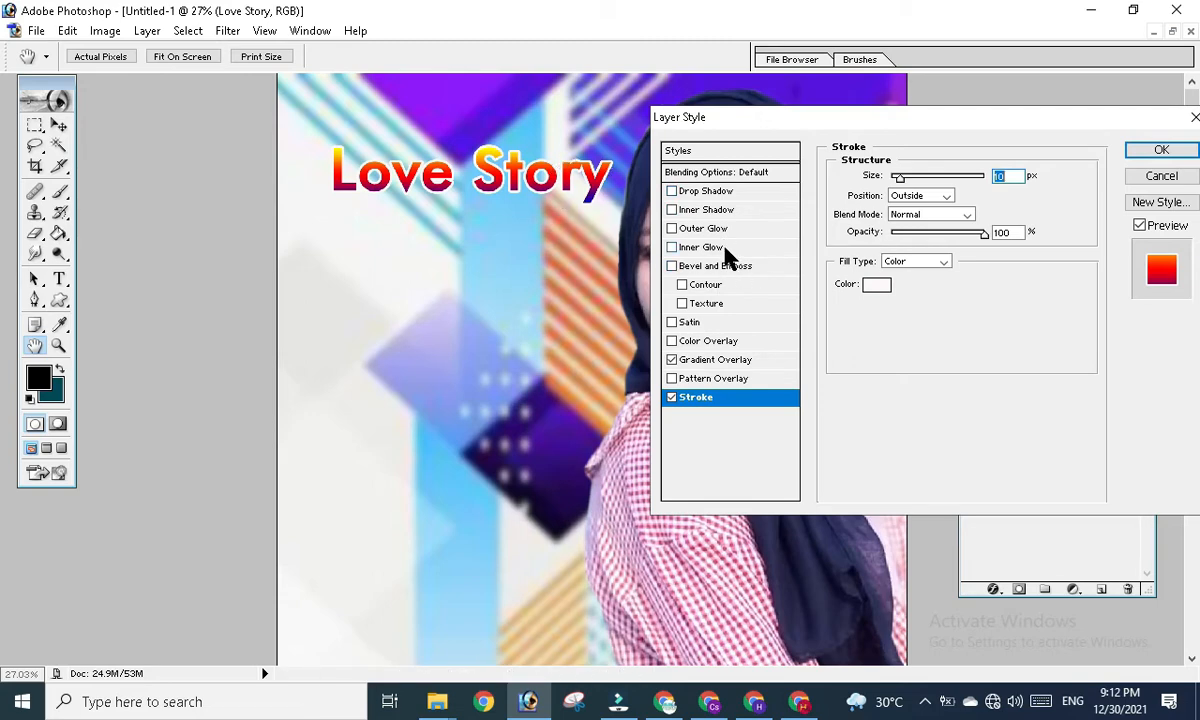
- Add a Drop Shadow to the text with Normal blend mode, 23 px distance, 100% spread and 10 px size
{"action": "left_click", "coordinate": [706, 191]}
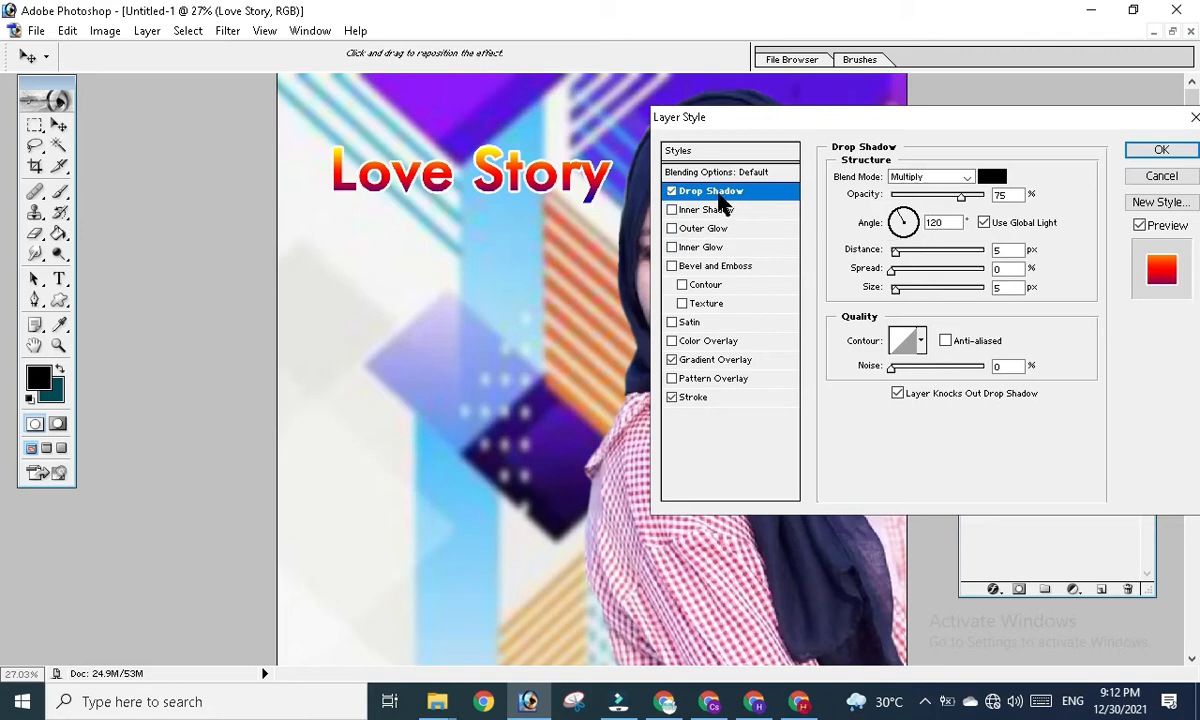
{"action": "key", "text": "Tab"}
{"action": "left_click", "coordinate": [945, 177]}
{"action": "left_click", "coordinate": [920, 191]}
{"action": "left_click_drag", "start_coordinate": [900, 260], "coordinate": [916, 254]}
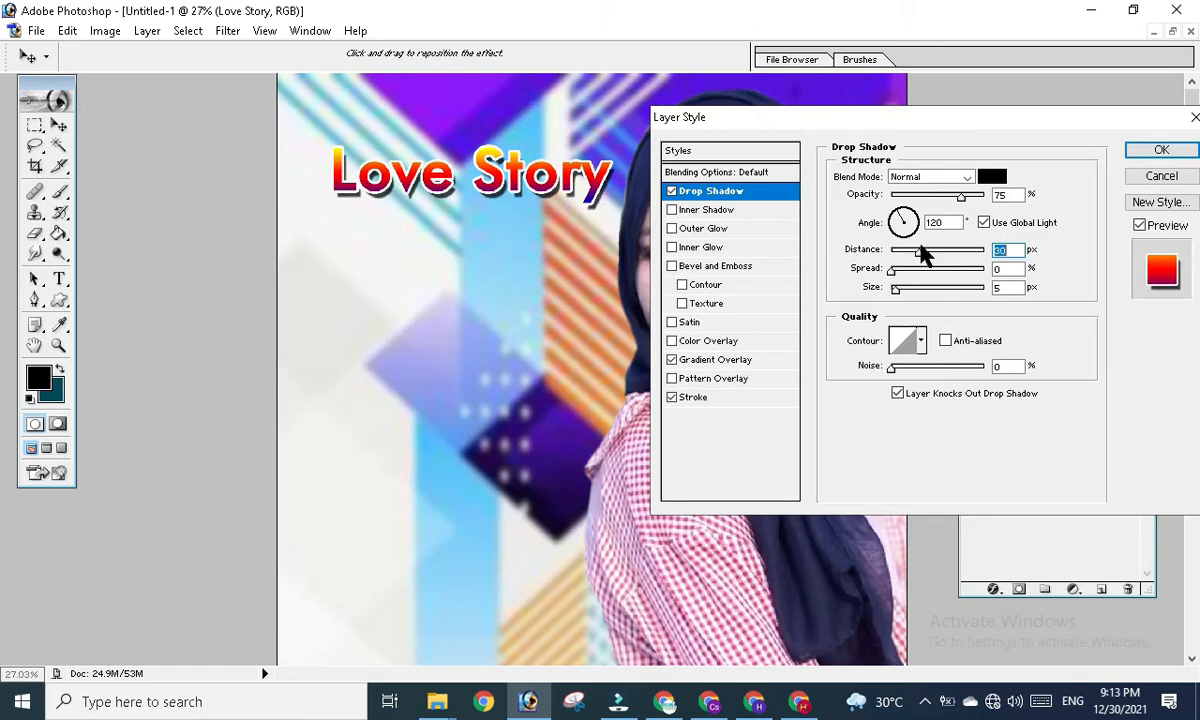
{"action": "left_click_drag", "start_coordinate": [925, 258], "coordinate": [991, 276]}
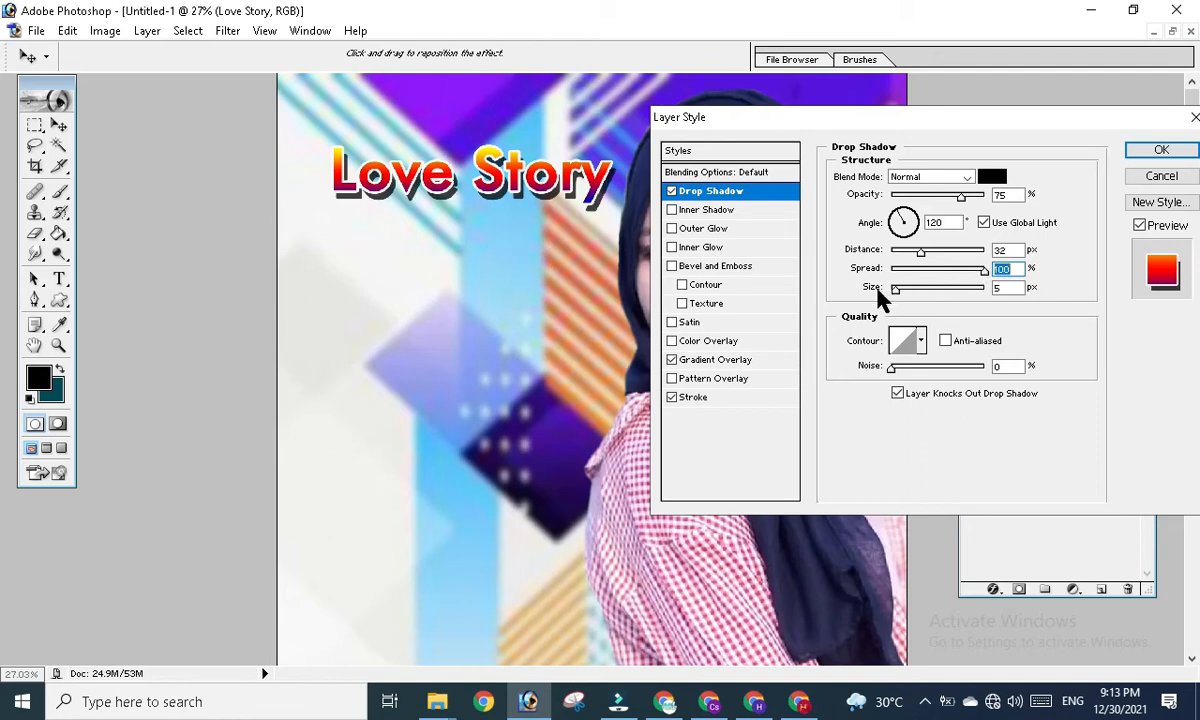
{"action": "left_click_drag", "start_coordinate": [897, 290], "coordinate": [915, 255]}
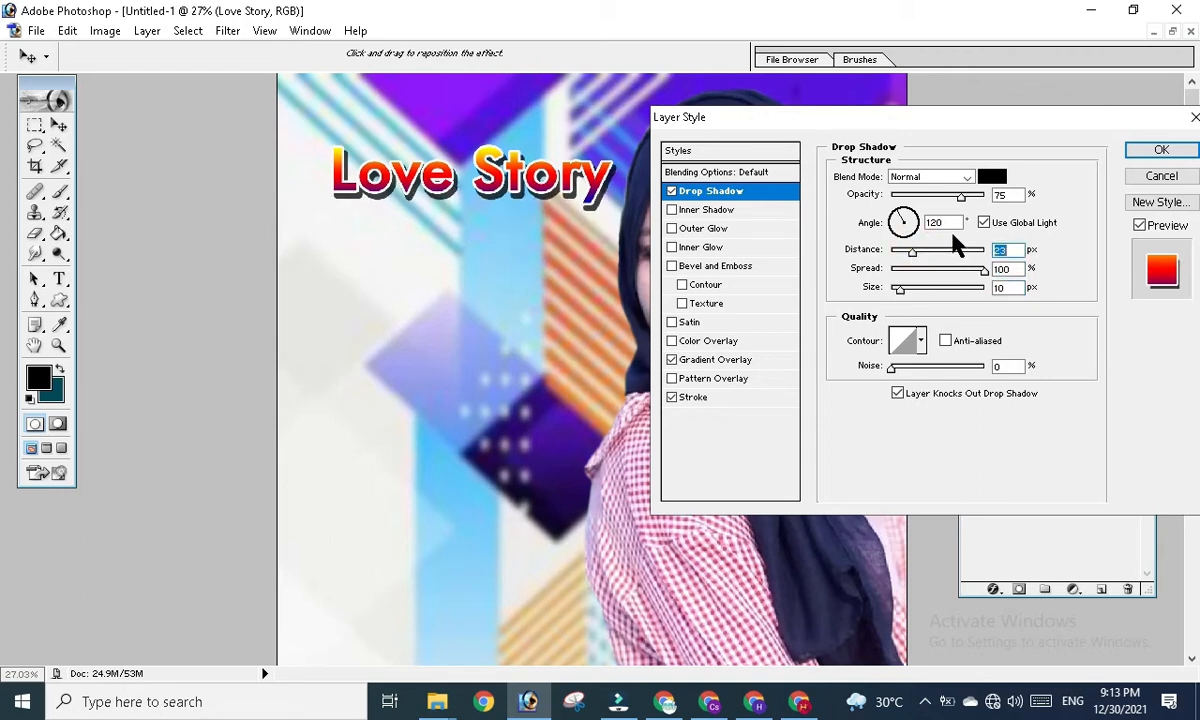
- Try red and blue drop shadow colours, then set the shadow to very dark navy, hex 030328
{"action": "left_click", "coordinate": [992, 177]}
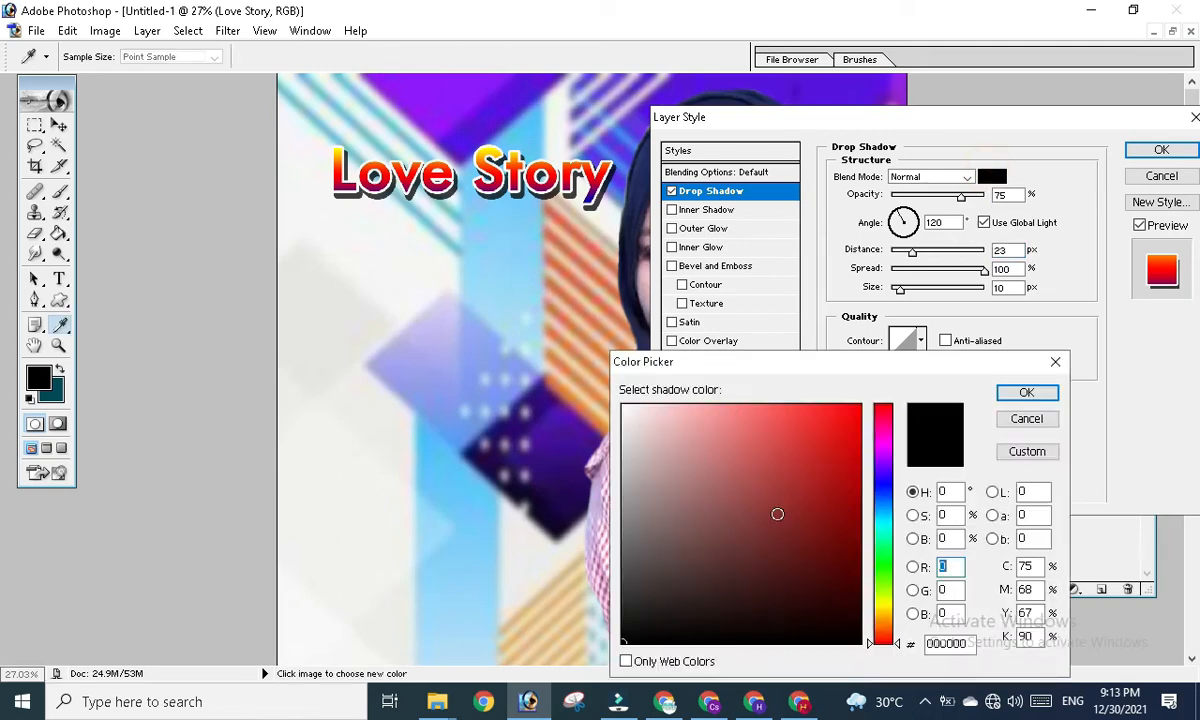
{"action": "left_click", "coordinate": [855, 434]}
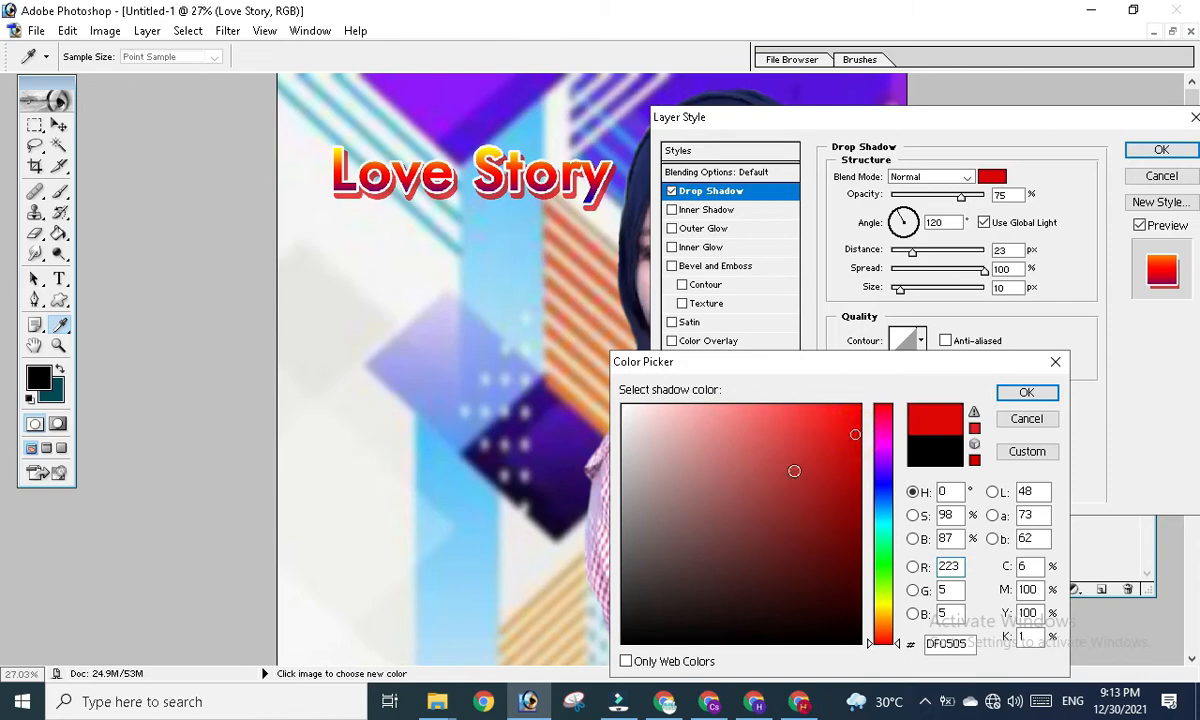
{"action": "left_click", "coordinate": [882, 484]}
{"action": "left_click", "coordinate": [830, 501]}
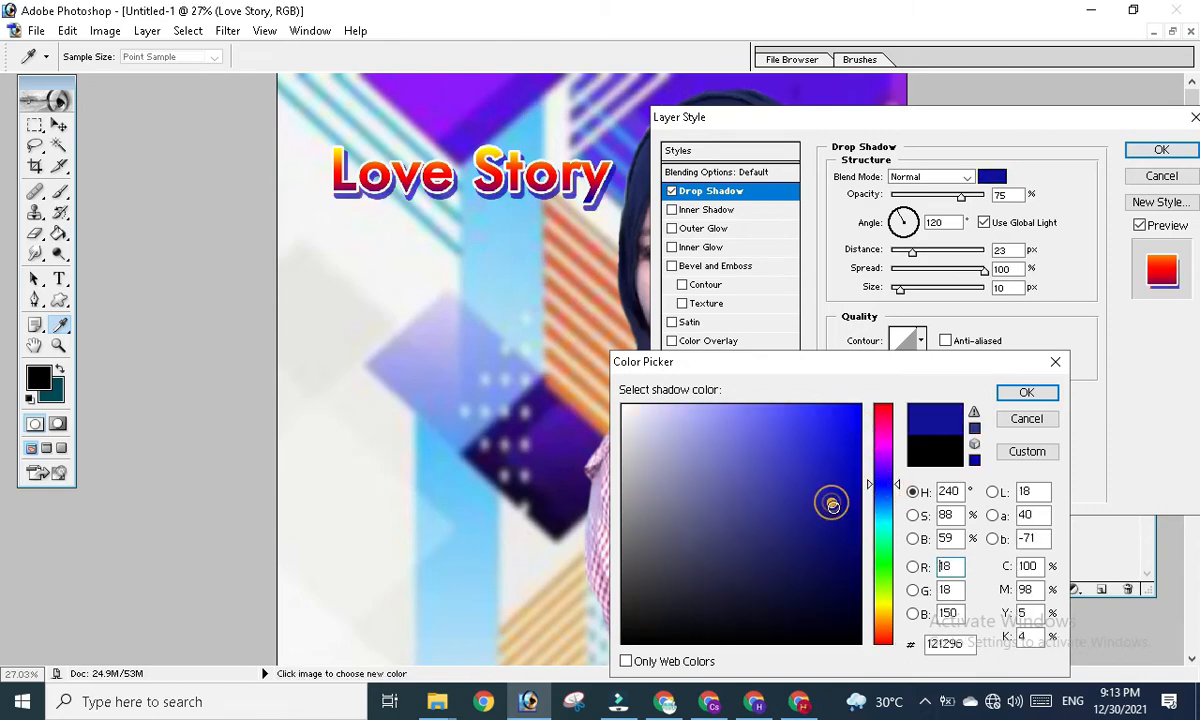
{"action": "left_click", "coordinate": [840, 535]}
{"action": "left_click", "coordinate": [844, 566]}
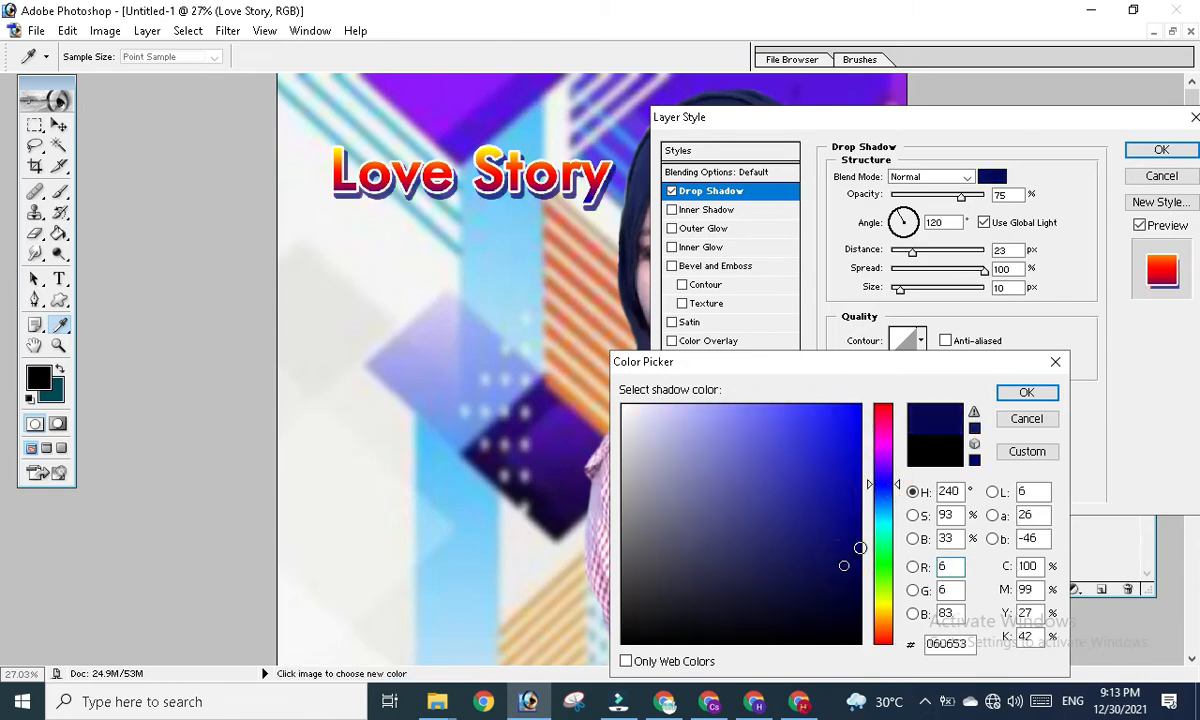
{"action": "left_click", "coordinate": [843, 608]}
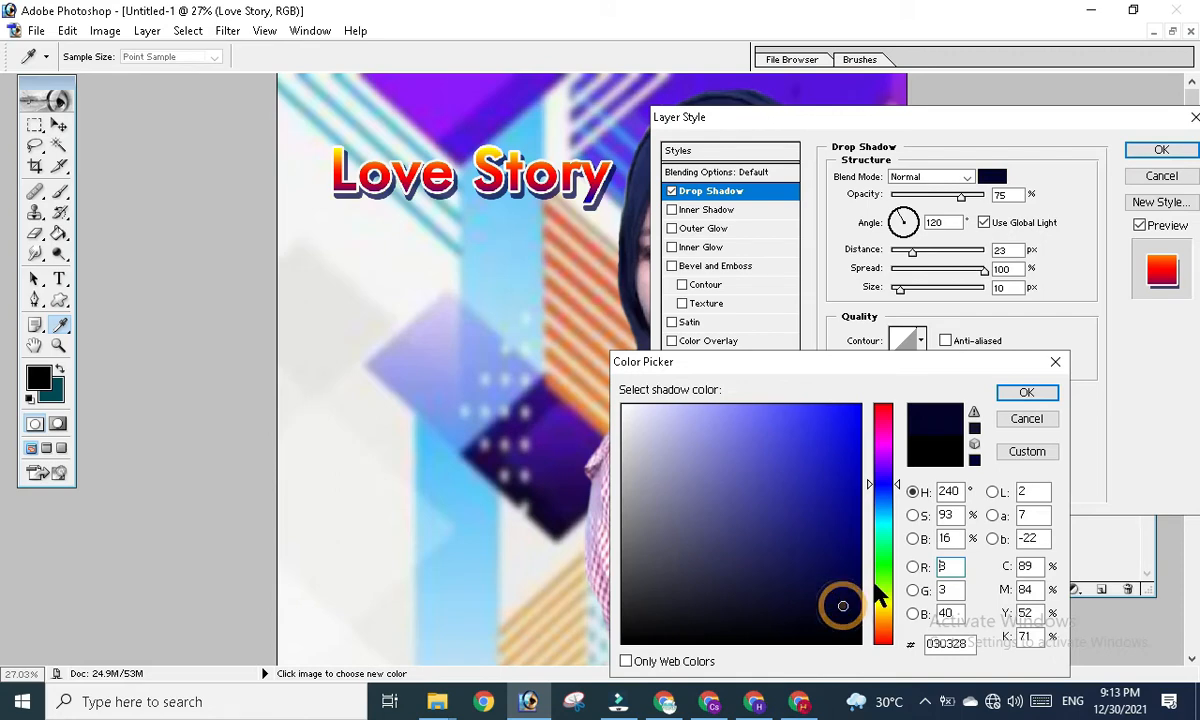
{"action": "left_click", "coordinate": [1026, 392]}
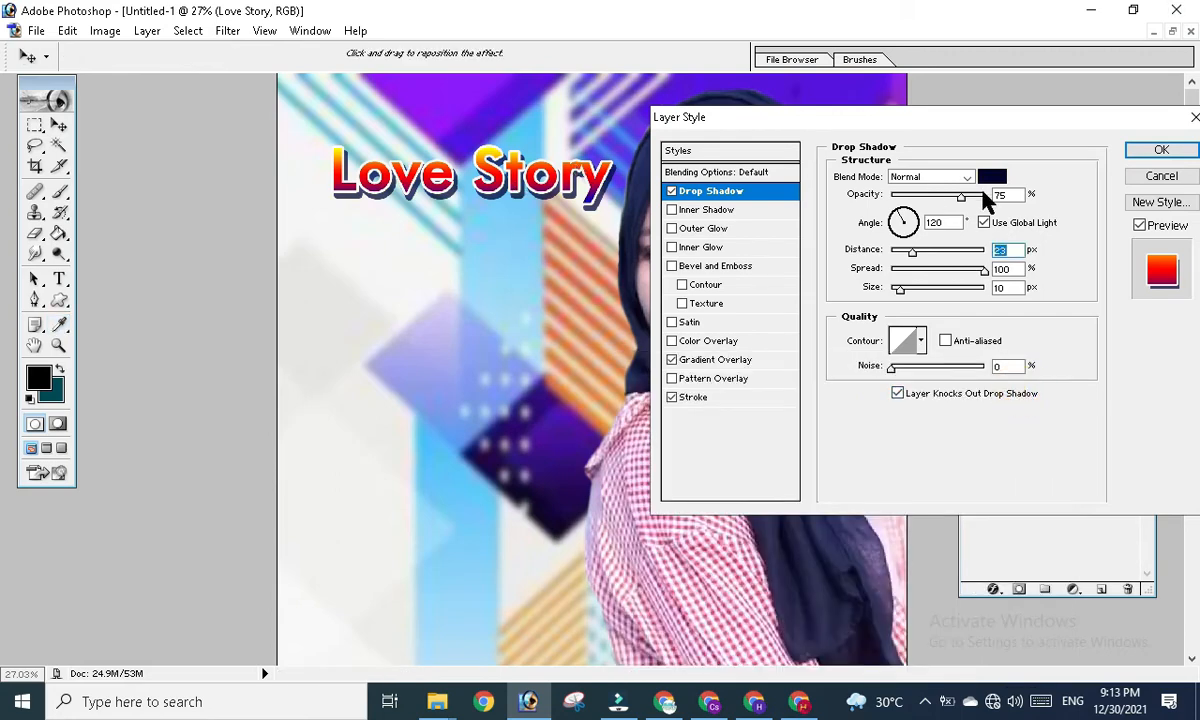
- Raise the drop shadow's opacity to 100%, keep the spread at 100%, and apply the layer style to the title
{"action": "left_click_drag", "start_coordinate": [962, 197], "coordinate": [1005, 198]}
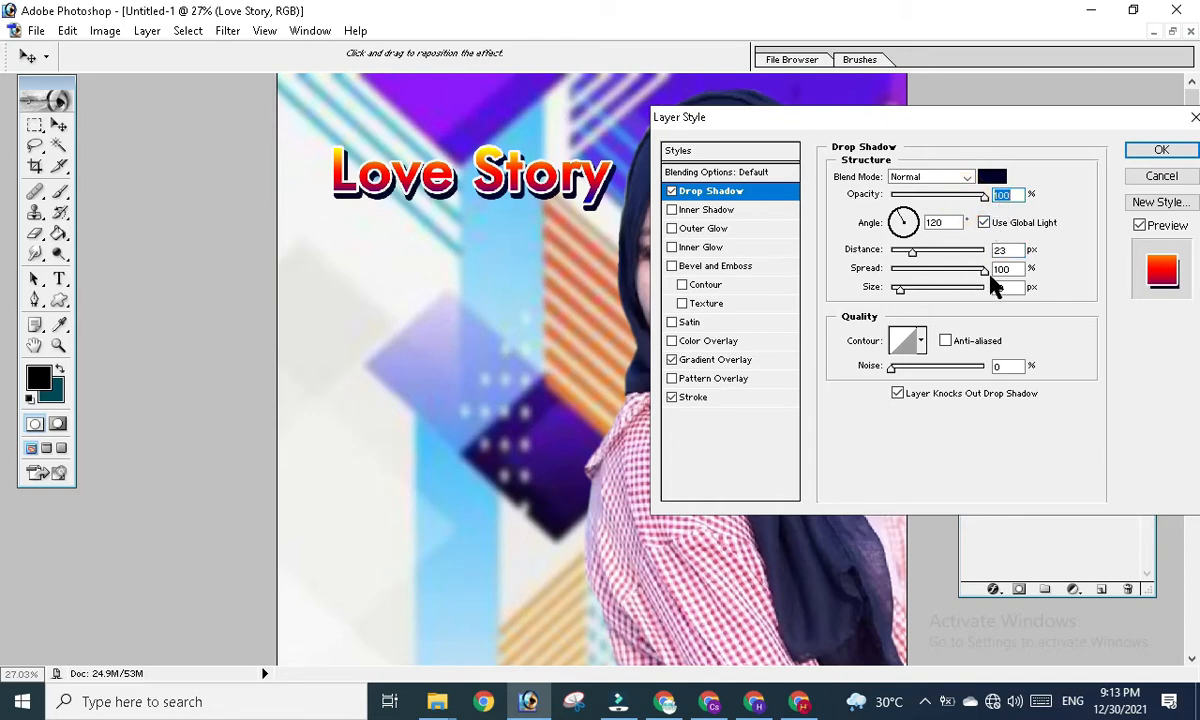
{"action": "left_click_drag", "start_coordinate": [985, 272], "coordinate": [916, 276]}
{"action": "key", "text": "Return"}
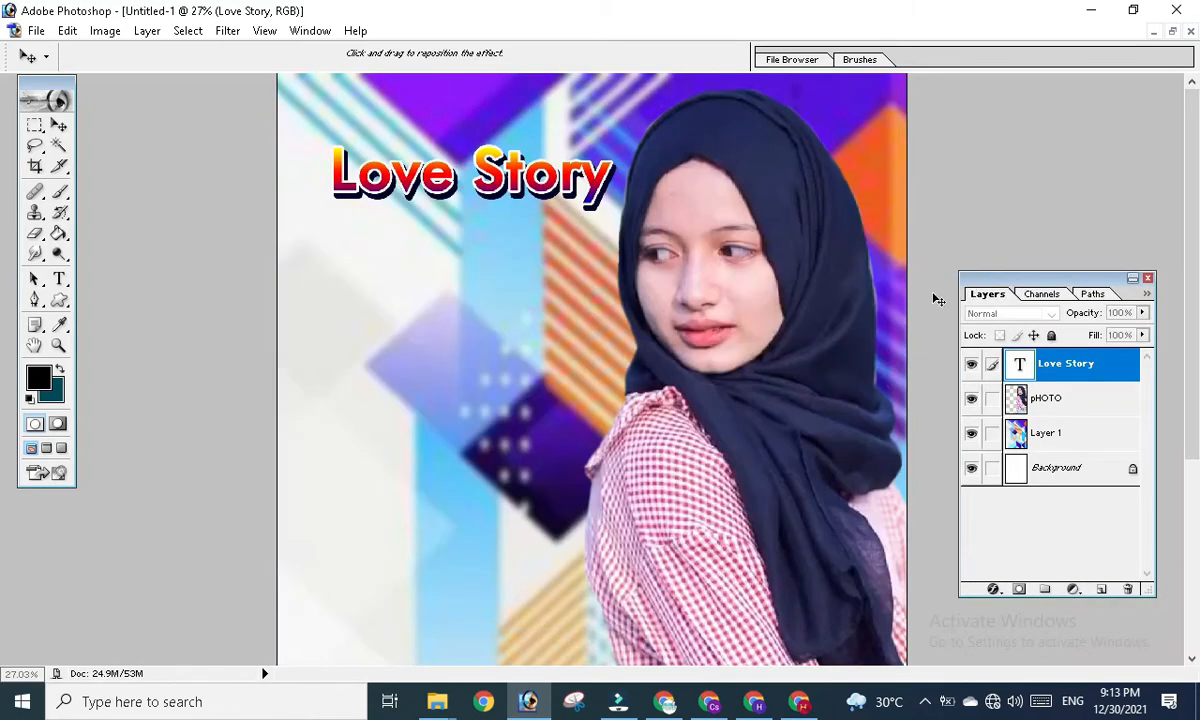
{"action": "left_click", "coordinate": [528, 701]}
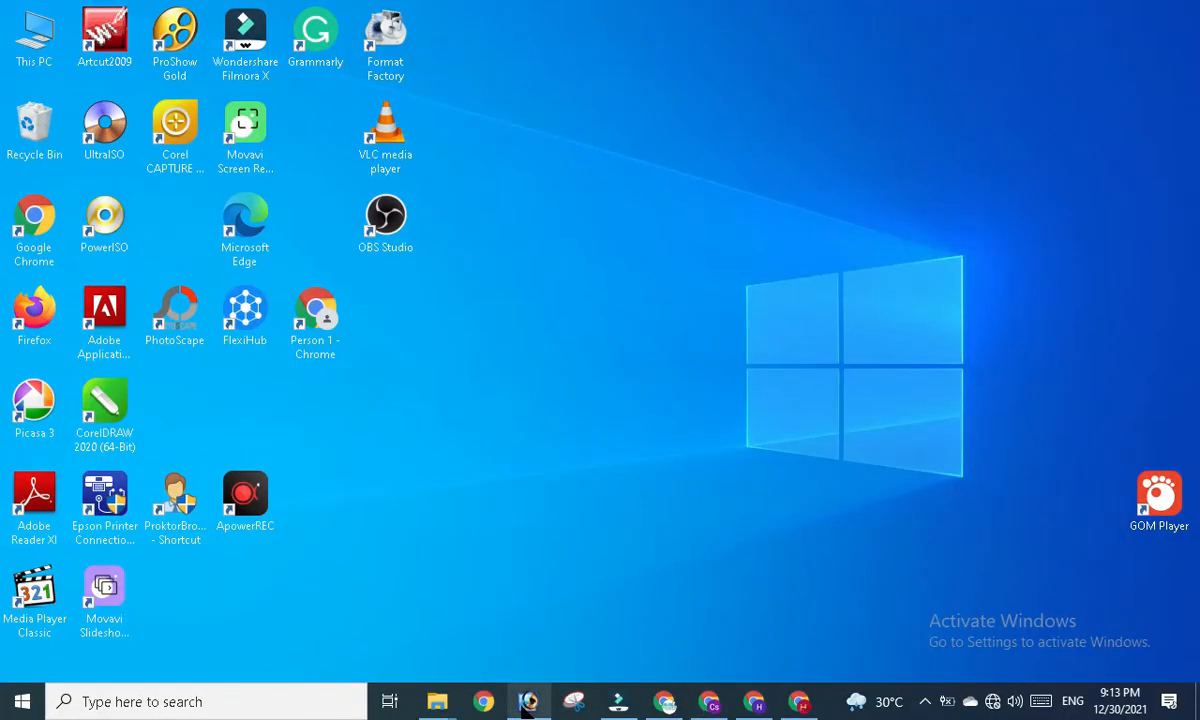
{"action": "left_click", "coordinate": [527, 701]}
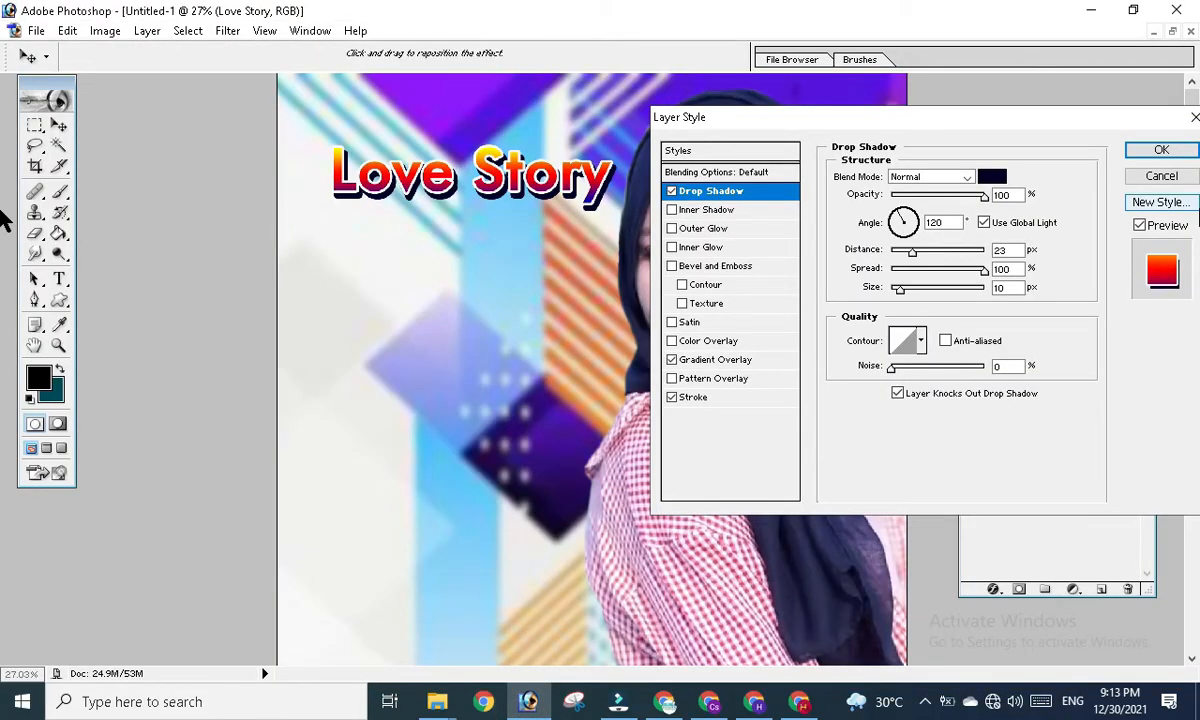
{"action": "left_click", "coordinate": [1161, 150]}
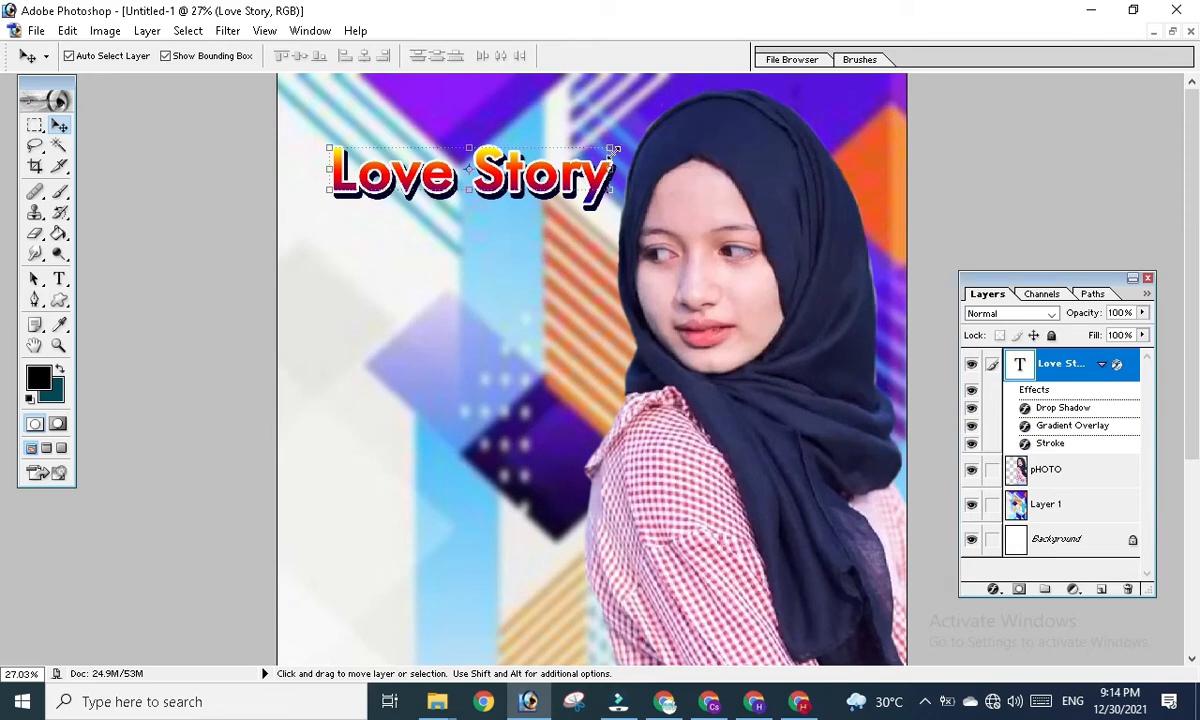
- Try enlarging the "Love Story" title to 116.1% and moving it, followed by scaling it to 87.8%
{"action": "left_click_drag", "start_coordinate": [613, 148], "coordinate": [655, 140]}
{"action": "left_click_drag", "start_coordinate": [598, 180], "coordinate": [567, 208]}
{"action": "left_click", "coordinate": [59, 127]}
{"action": "left_click", "coordinate": [509, 275]}
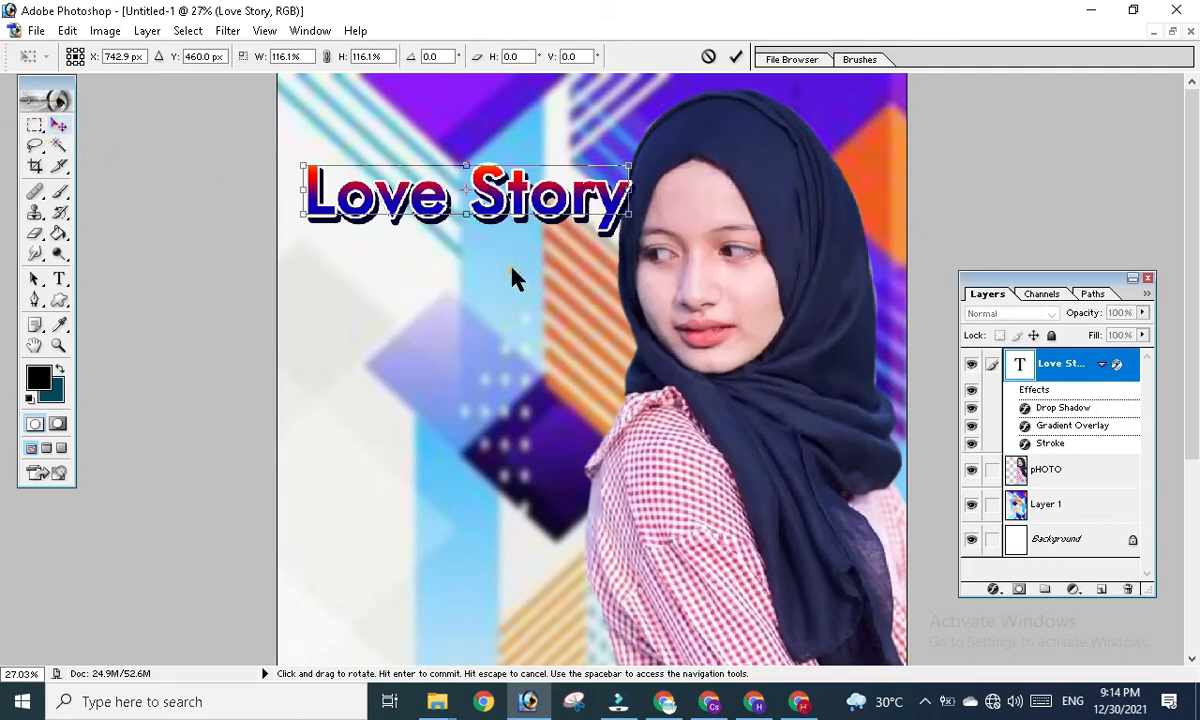
{"action": "left_click_drag", "start_coordinate": [628, 166], "coordinate": [592, 172]}
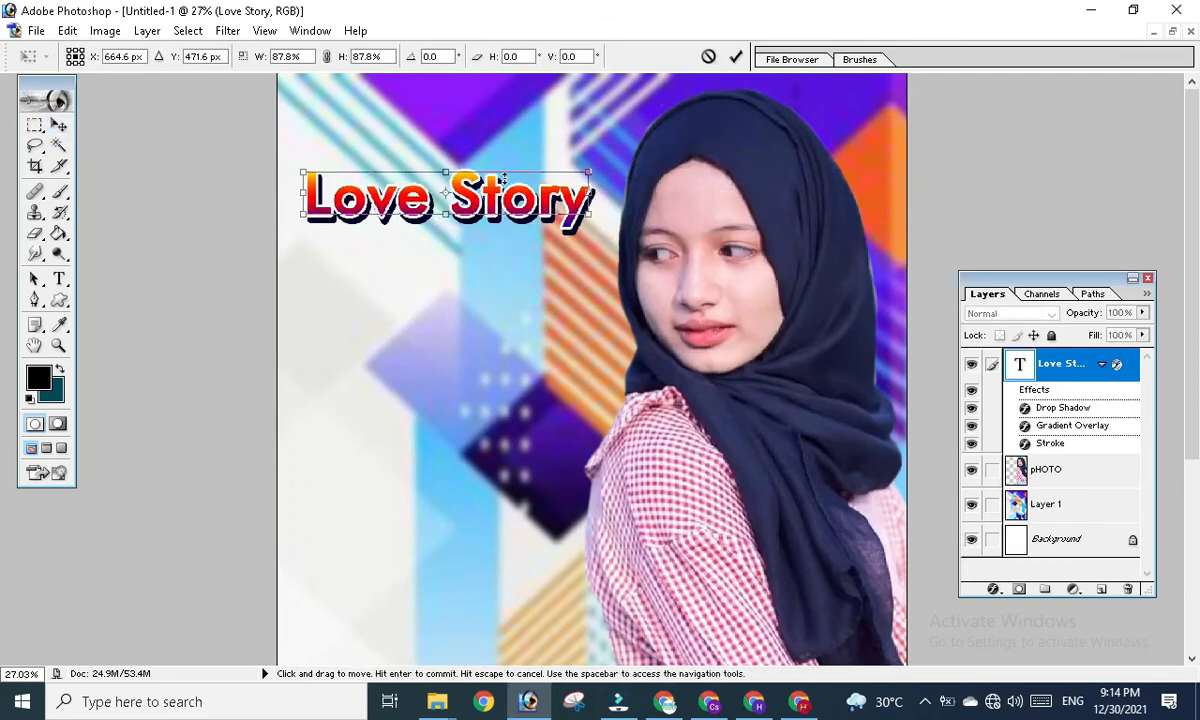
{"action": "left_click", "coordinate": [59, 127]}
{"action": "left_click", "coordinate": [515, 283]}
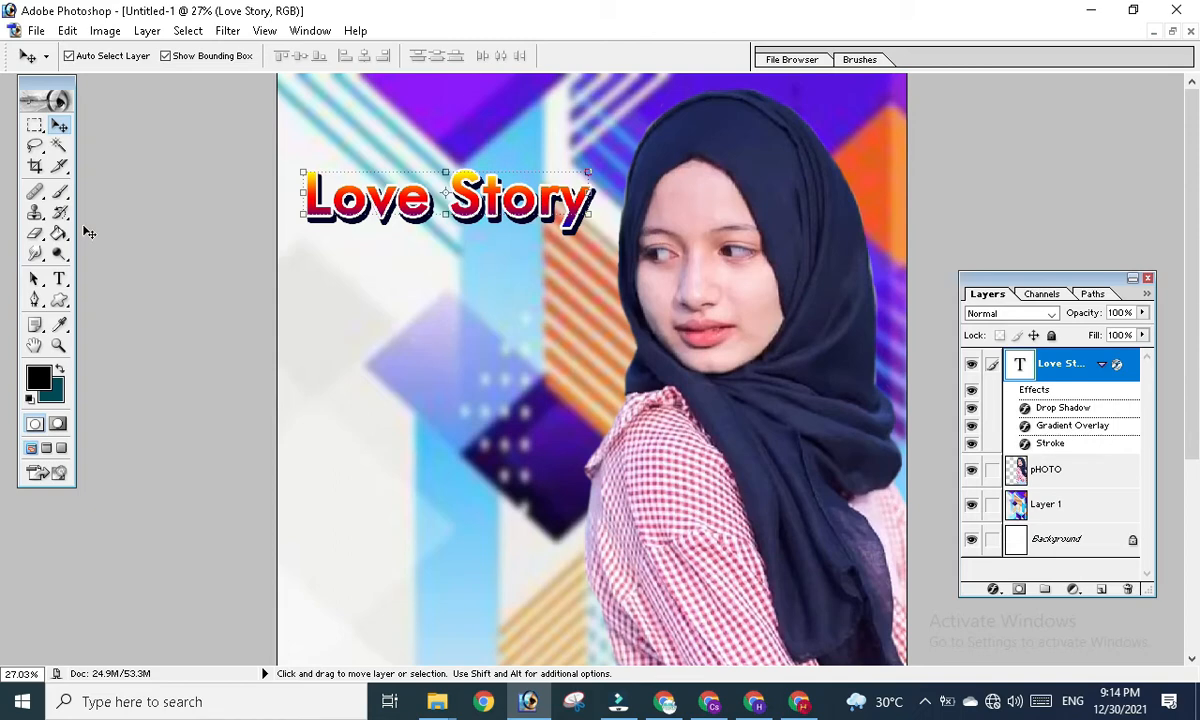
- Undo the title's scaling and moves, stepping history forward again to keep its layer effects
{"action": "key", "text": "ctrl+alt+z"}
{"action": "key", "text": "ctrl+alt+z"}
{"action": "key", "text": "ctrl+alt+z"}
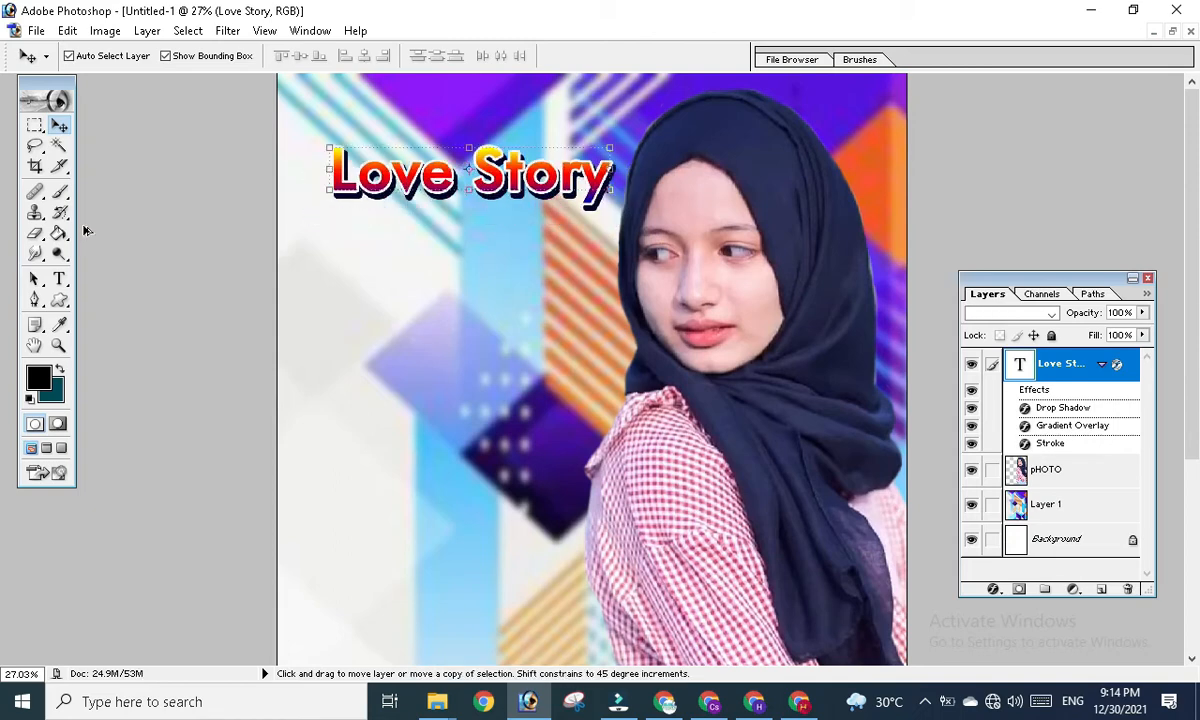
{"action": "key", "text": "ctrl+alt+z"}
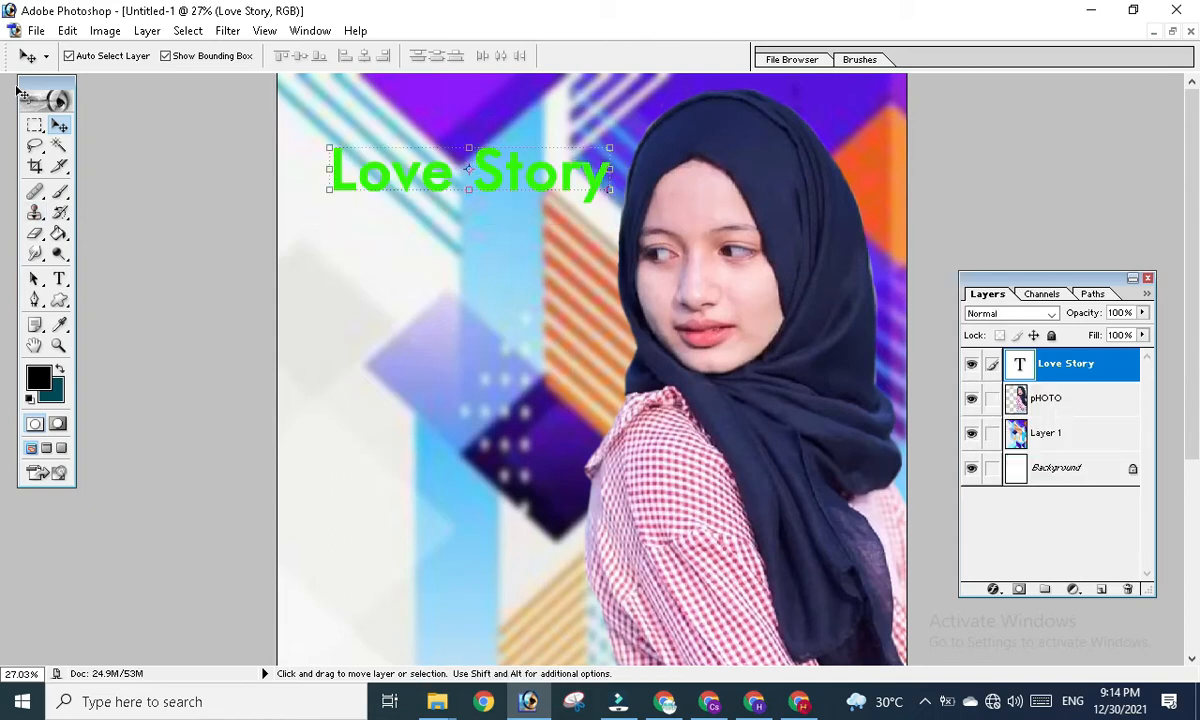
{"action": "left_click", "coordinate": [67, 30]}
{"action": "left_click", "coordinate": [102, 73]}
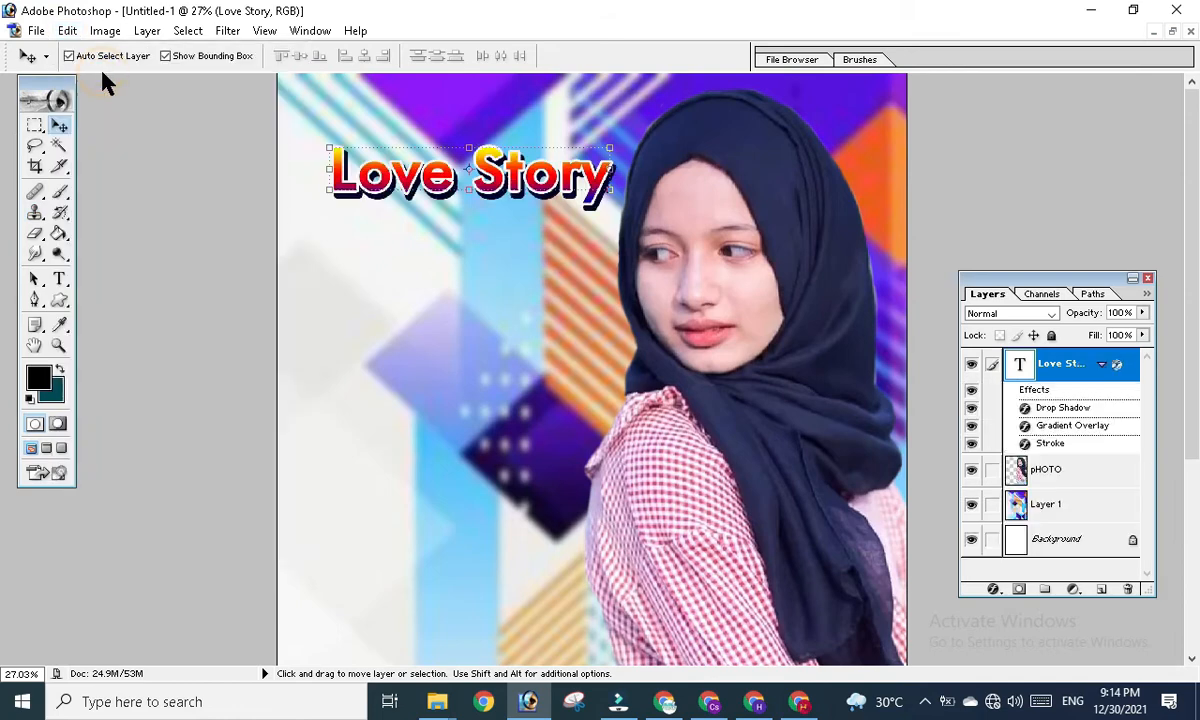
- Open Warp Text for the "Love Story" title, removing its faux bold style and moving the dialog clear of the text
{"action": "left_click", "coordinate": [507, 282]}
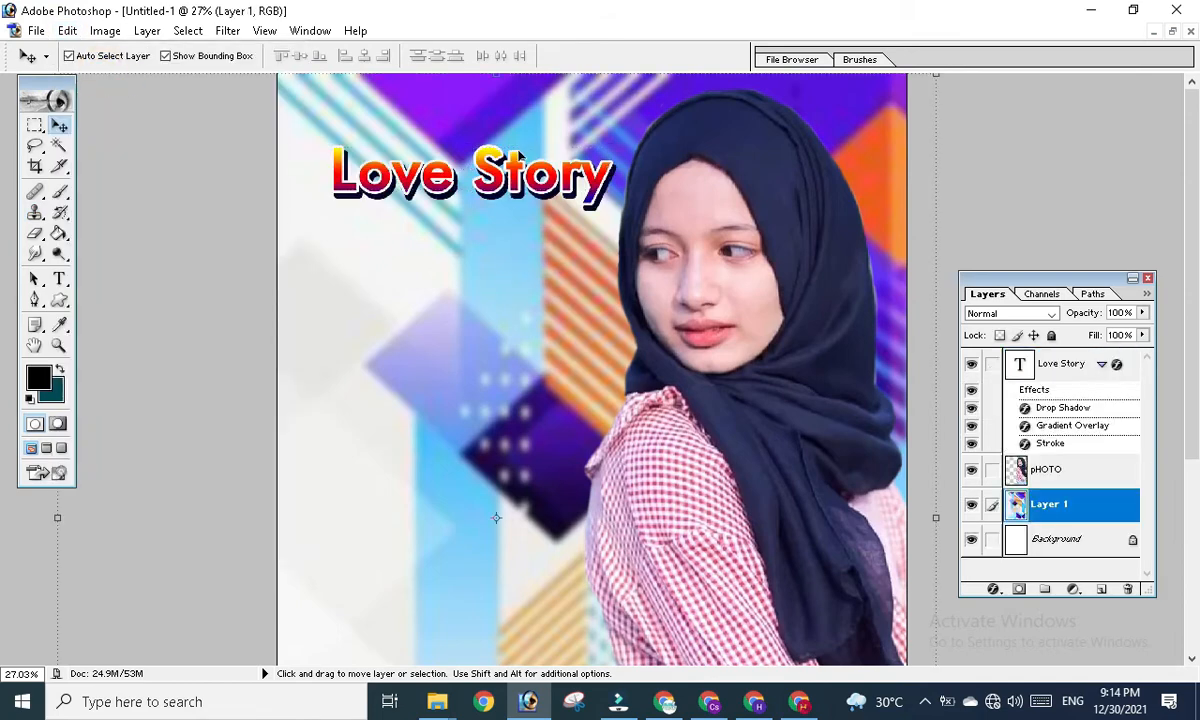
{"action": "left_click", "coordinate": [470, 168]}
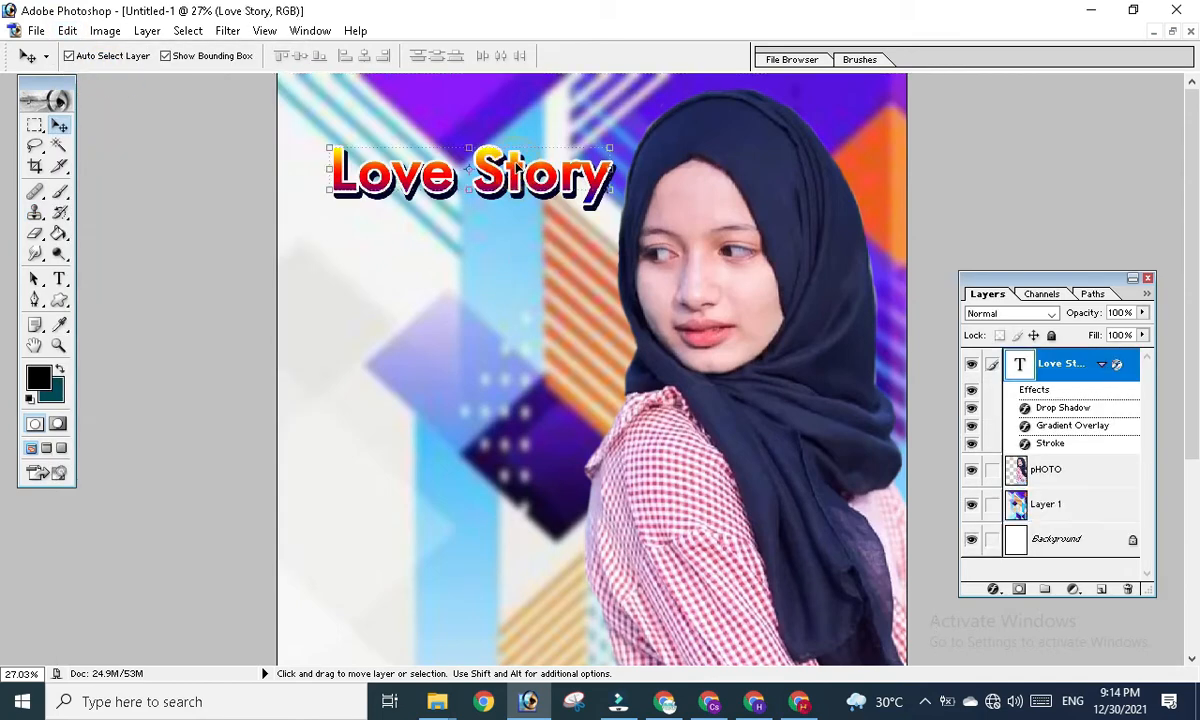
{"action": "left_click", "coordinate": [59, 279]}
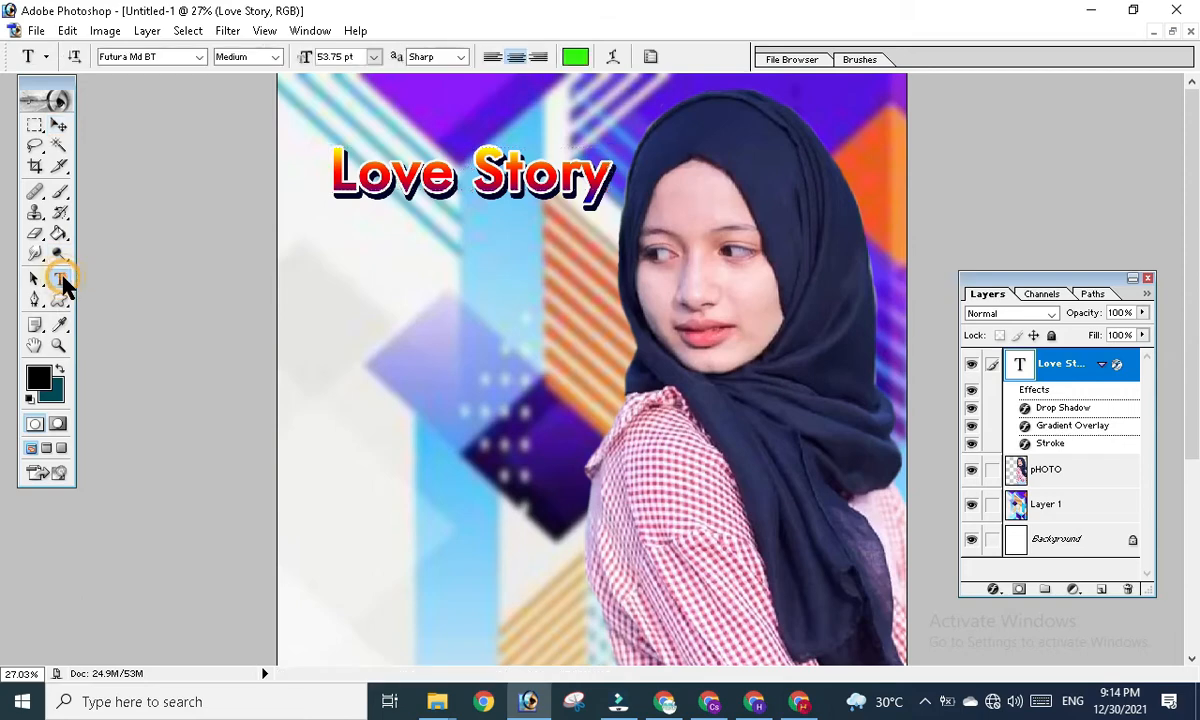
{"action": "left_click", "coordinate": [611, 58]}
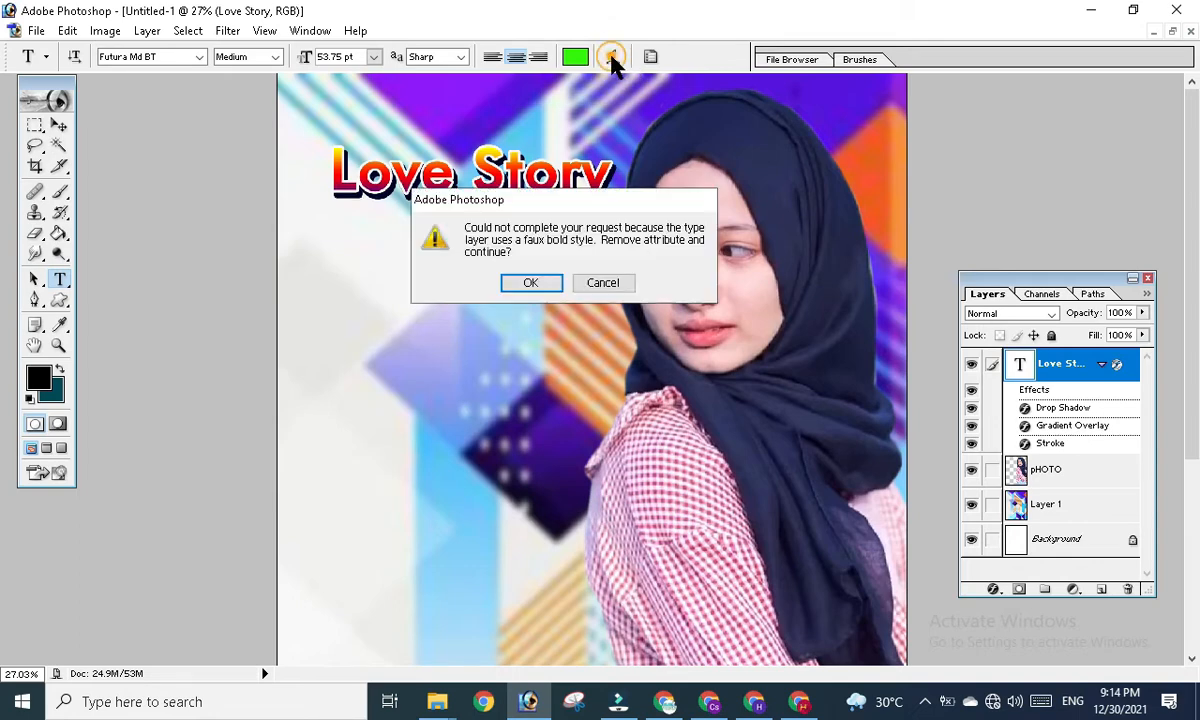
{"action": "left_click", "coordinate": [531, 283]}
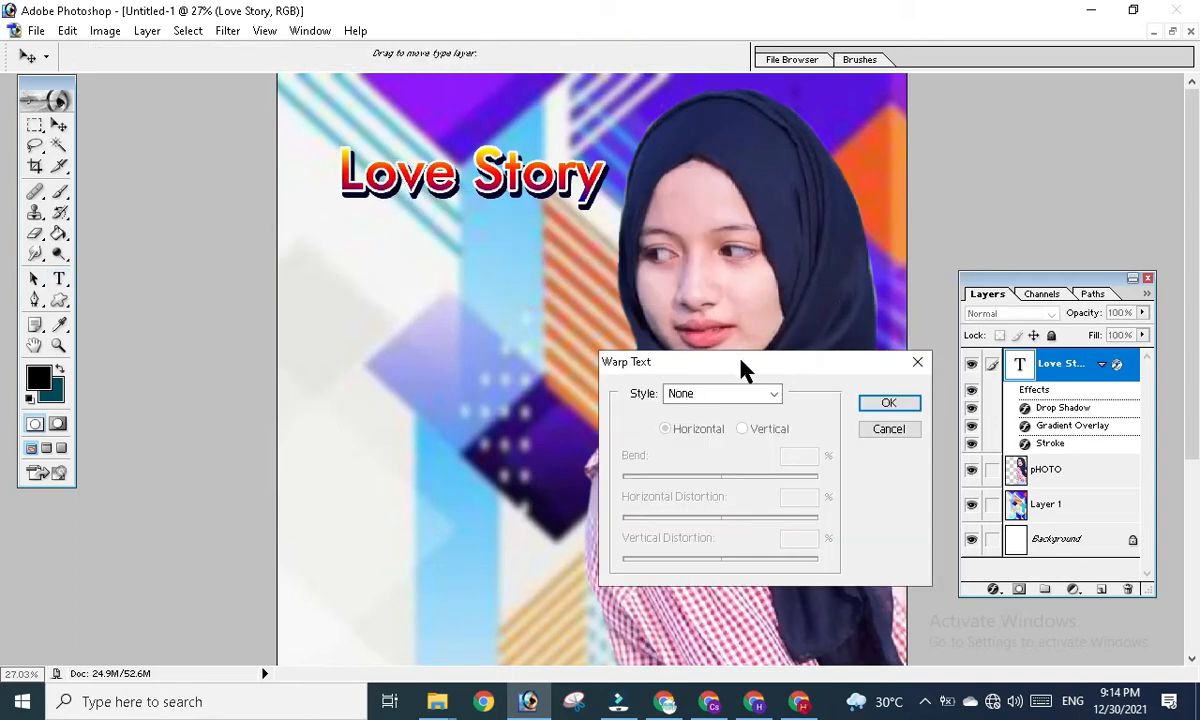
{"action": "left_click_drag", "start_coordinate": [745, 362], "coordinate": [871, 180]}
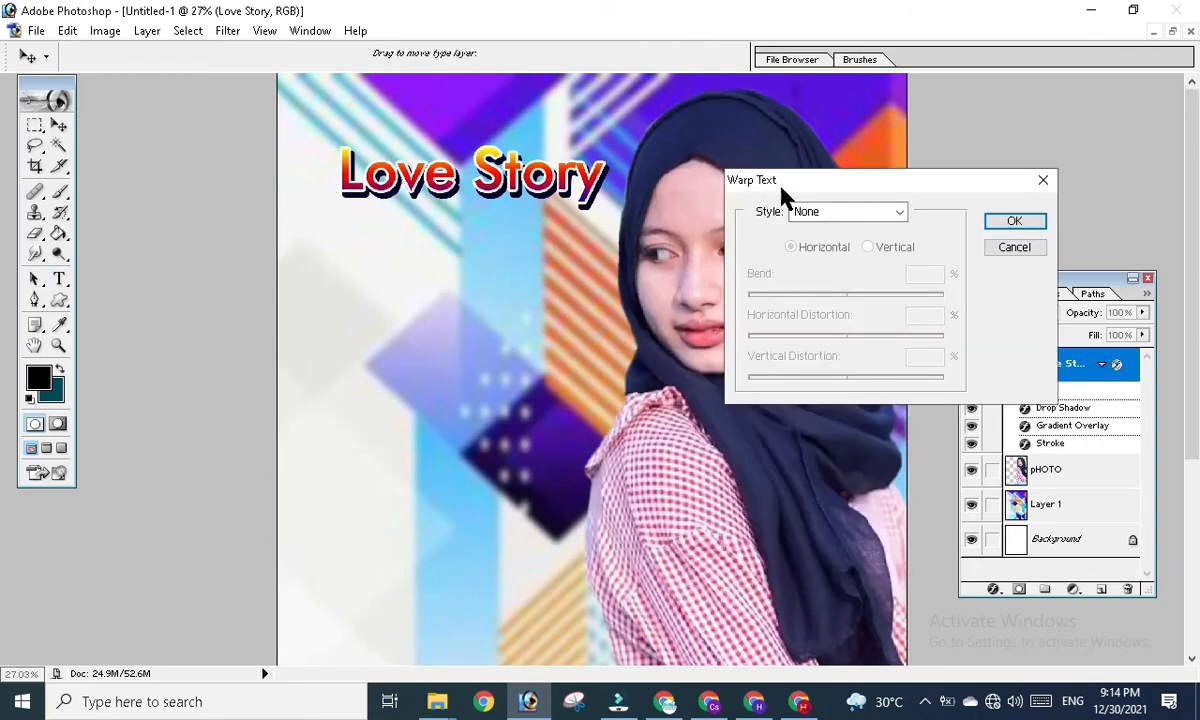
- Try the Flag, Arch and Shell Upper warp styles on the "Love Story" title
{"action": "left_click", "coordinate": [857, 220]}
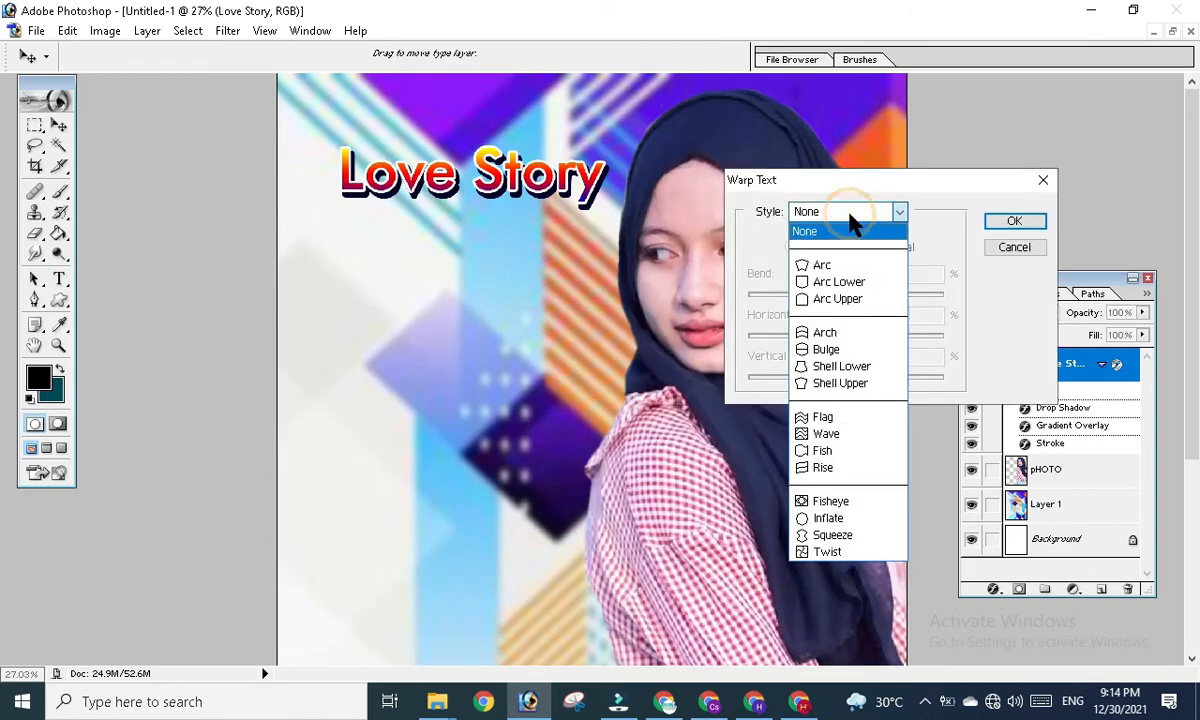
{"action": "left_click", "coordinate": [826, 228]}
{"action": "left_click", "coordinate": [838, 211]}
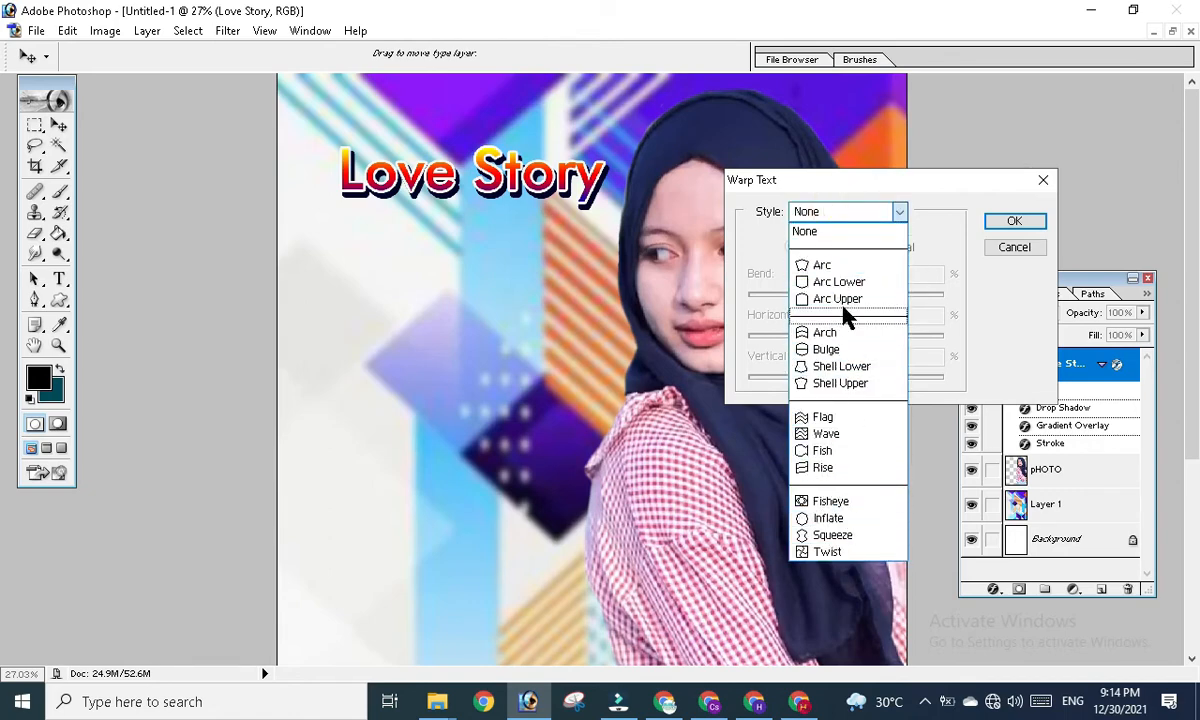
{"action": "left_click", "coordinate": [838, 418]}
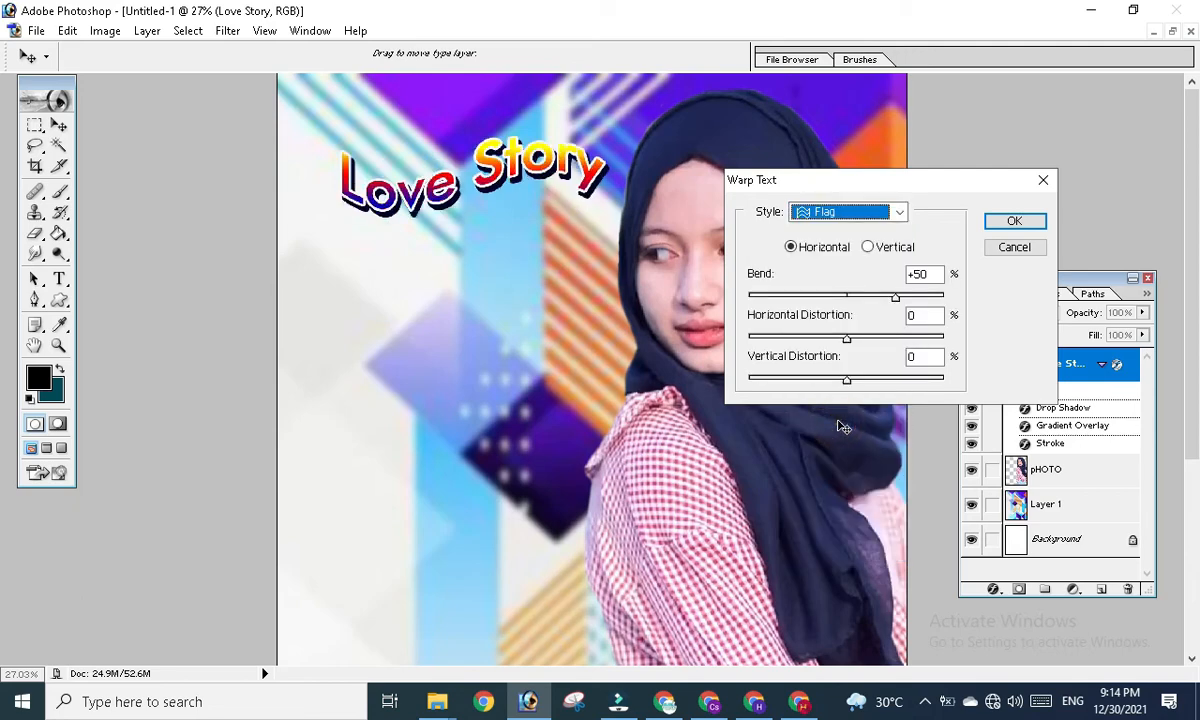
{"action": "left_click", "coordinate": [895, 212]}
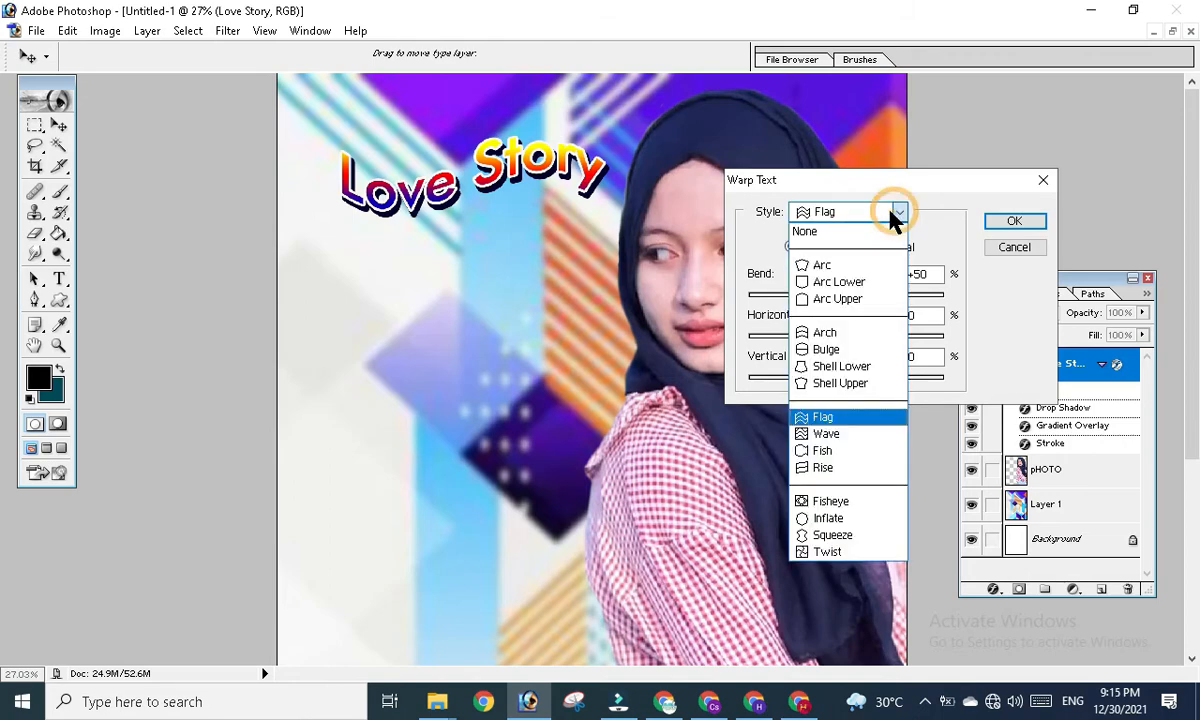
{"action": "left_click", "coordinate": [838, 335]}
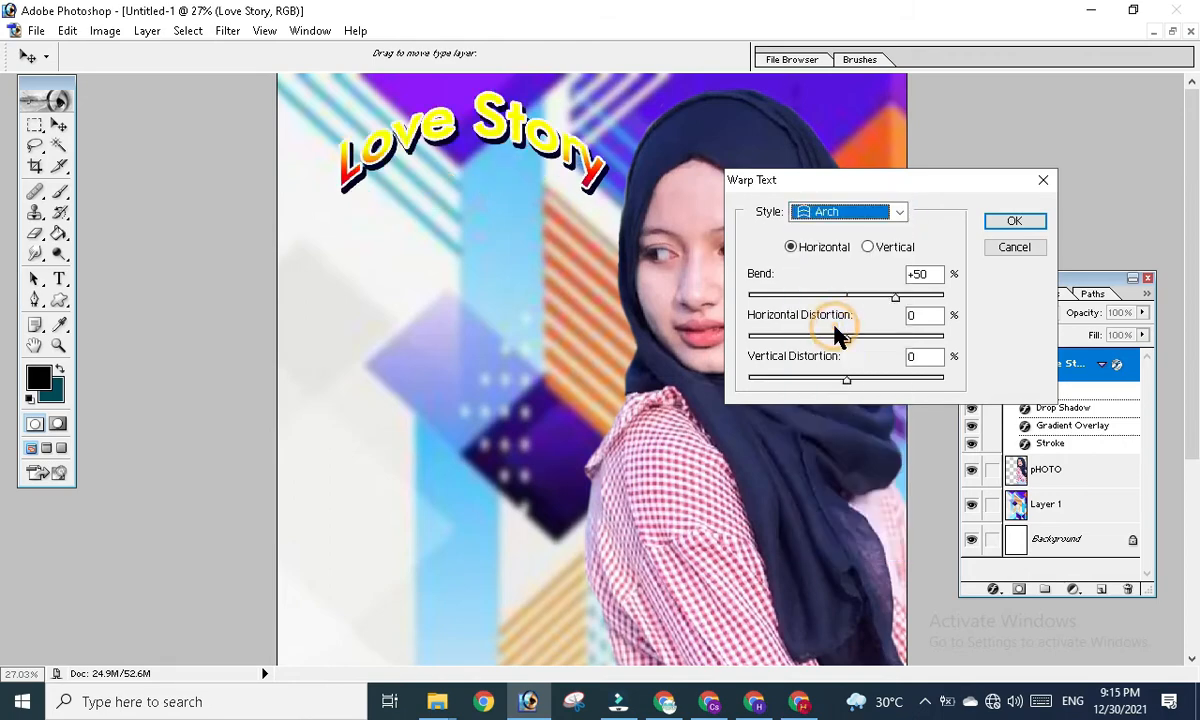
{"action": "left_click", "coordinate": [895, 212]}
{"action": "left_click", "coordinate": [840, 381]}
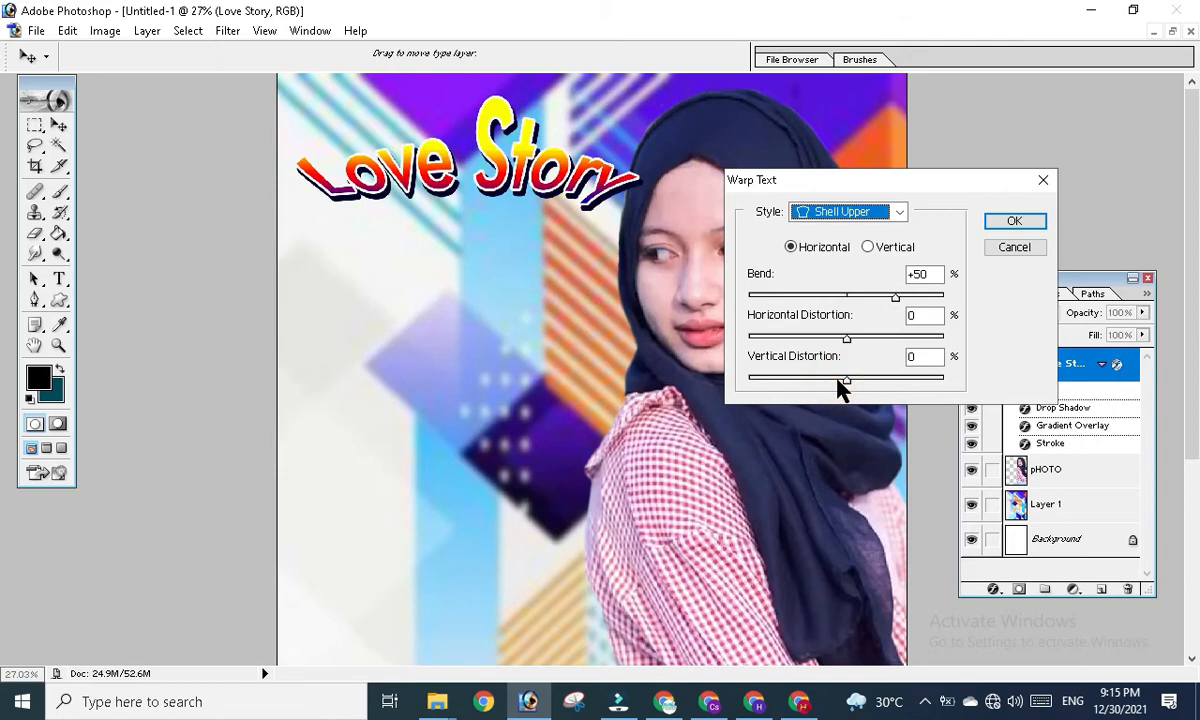
- Try the Rise warp style on the title with a +10% bend and a -14% vertical distortion
{"action": "left_click", "coordinate": [900, 214]}
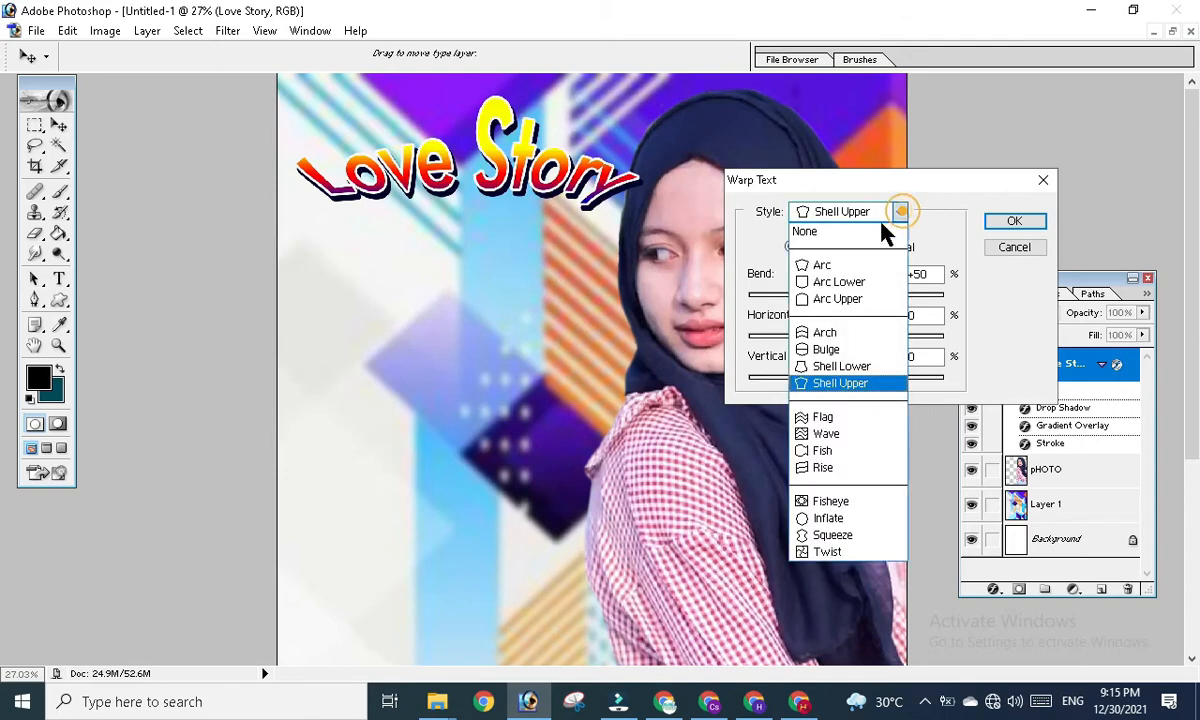
{"action": "left_click", "coordinate": [828, 466]}
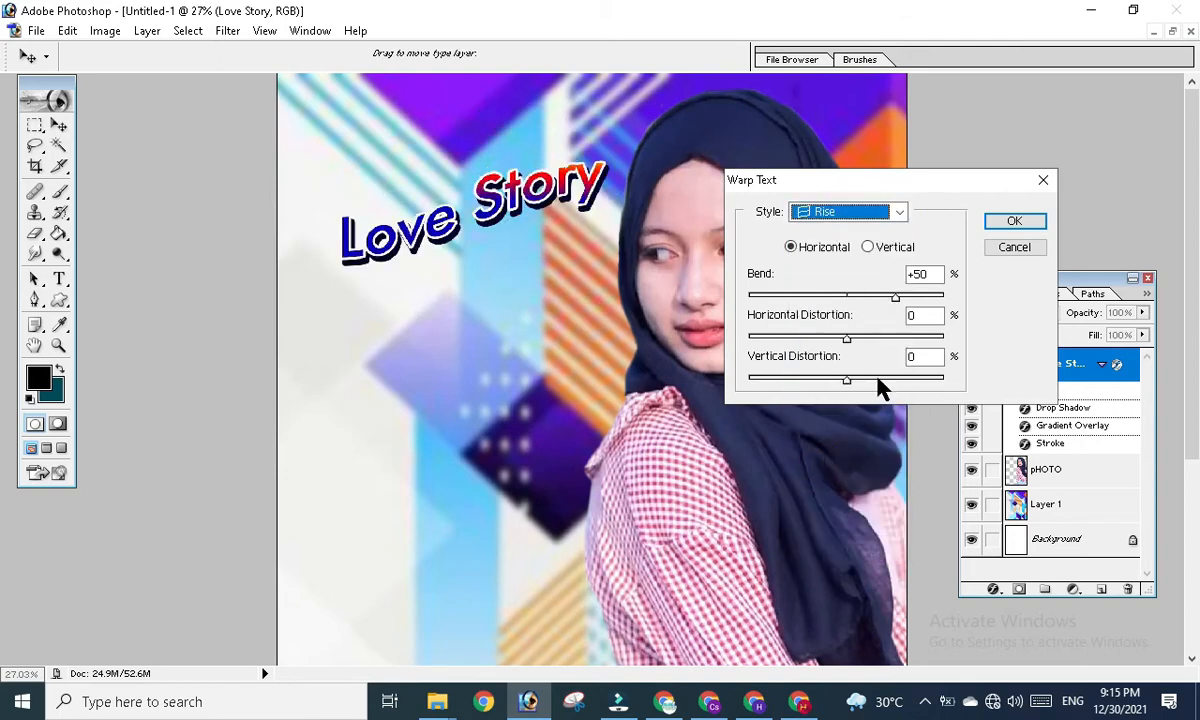
{"action": "left_click_drag", "start_coordinate": [892, 300], "coordinate": [856, 299]}
{"action": "mouse_move", "coordinate": [849, 380]}
{"action": "left_mouse_down"}
{"action": "mouse_move", "coordinate": [871, 390]}
{"action": "mouse_move", "coordinate": [835, 391]}
{"action": "left_mouse_up"}
- Try the Squeeze, Bulge, Arc Upper, Arc and Arch warp styles on the title
{"action": "left_click", "coordinate": [830, 213]}
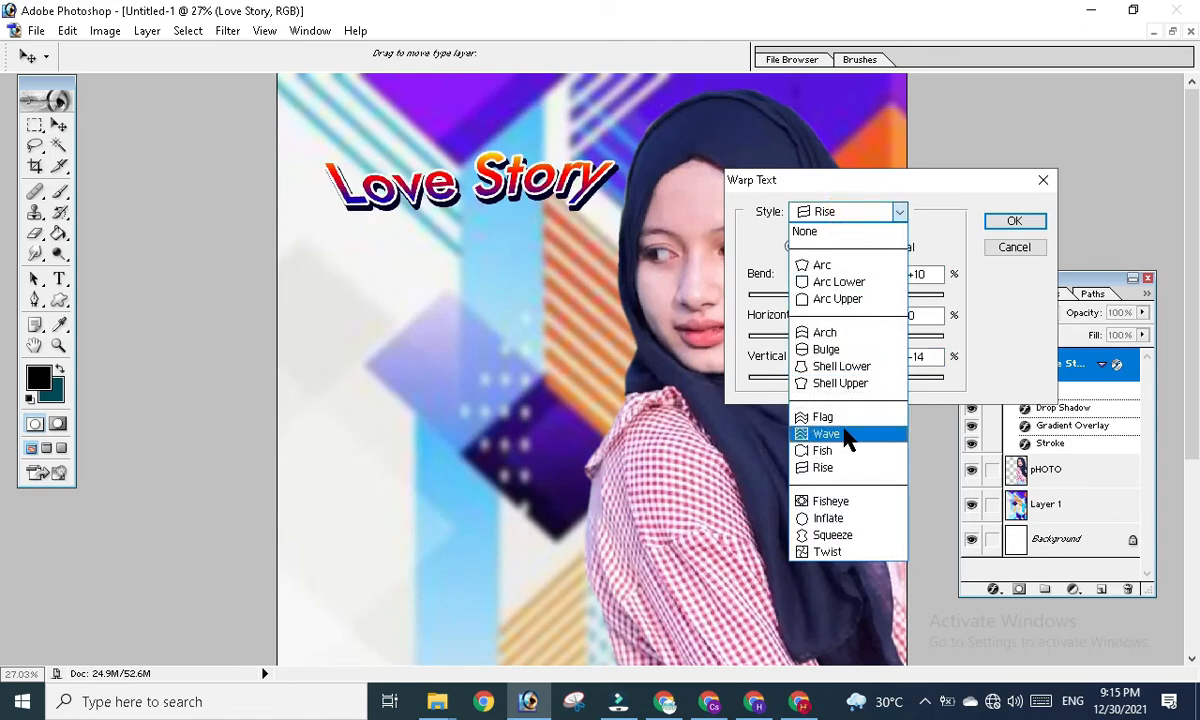
{"action": "left_click", "coordinate": [834, 536]}
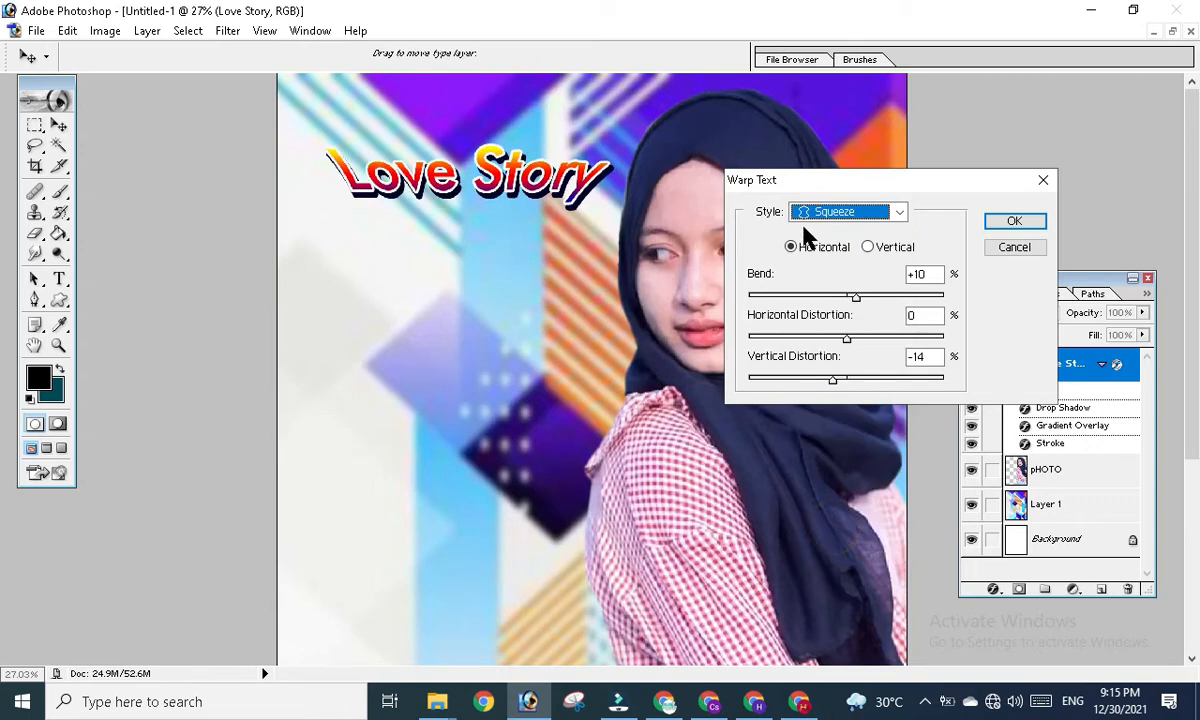
{"action": "left_click", "coordinate": [884, 214]}
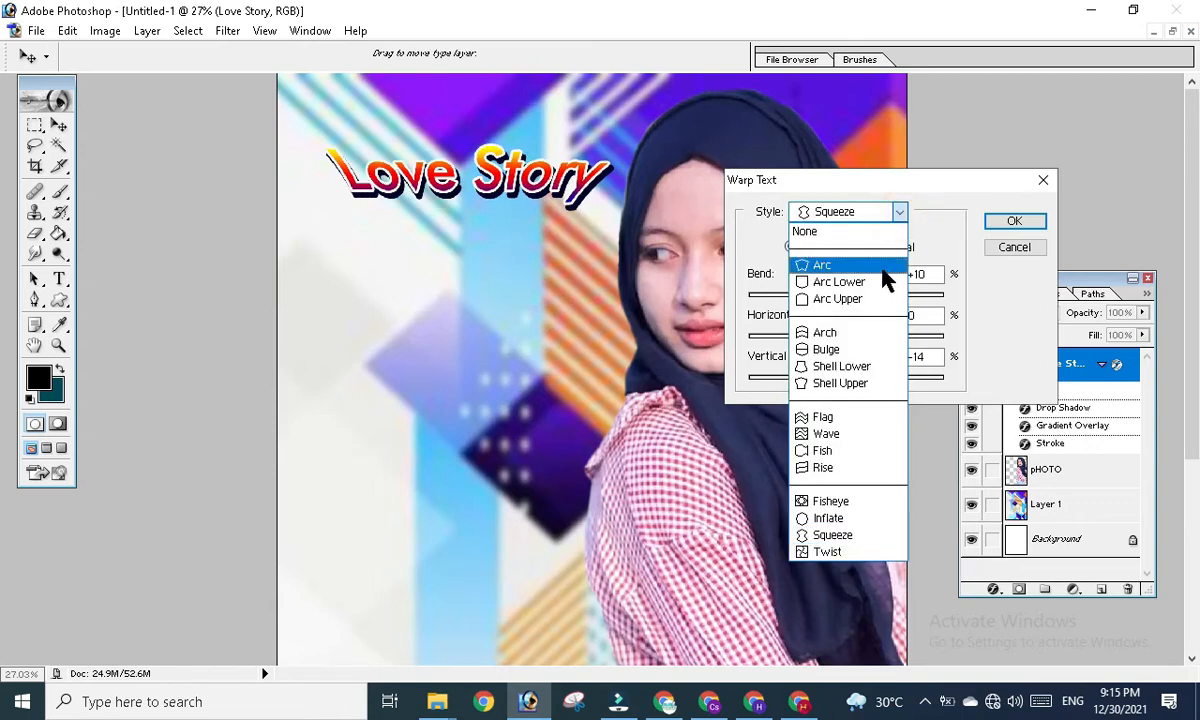
{"action": "left_click", "coordinate": [855, 352]}
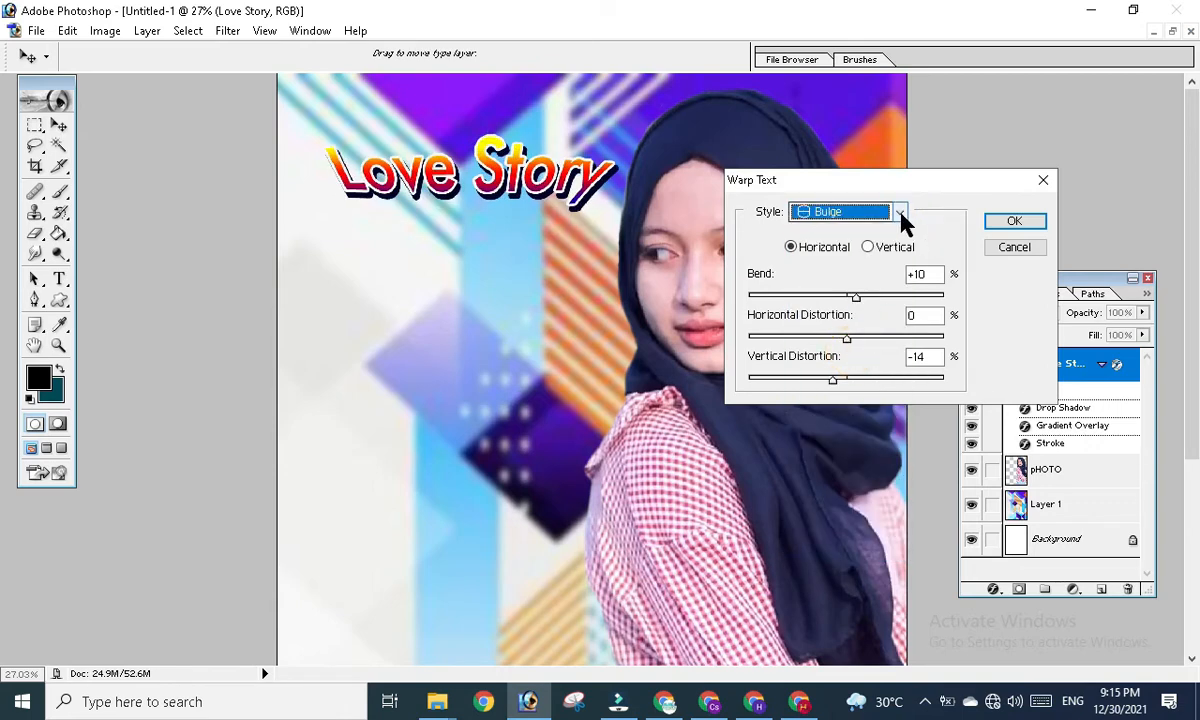
{"action": "left_click", "coordinate": [900, 212]}
{"action": "left_click", "coordinate": [830, 300]}
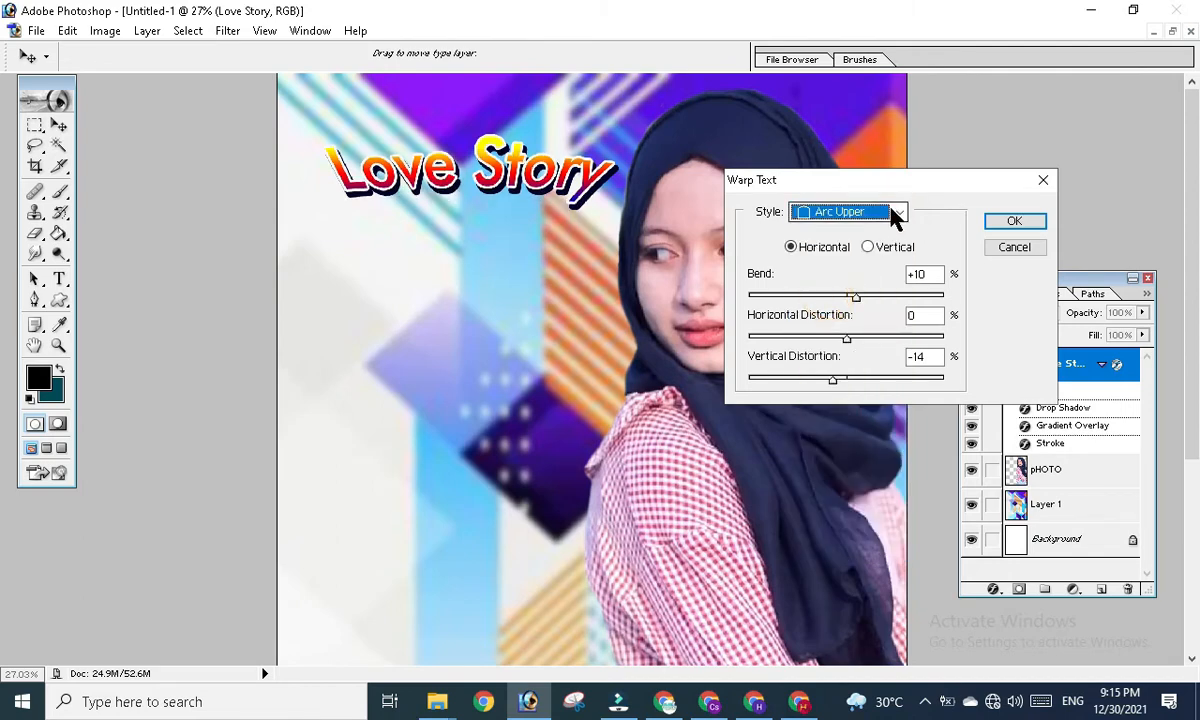
{"action": "left_click", "coordinate": [893, 214]}
{"action": "left_click", "coordinate": [836, 264]}
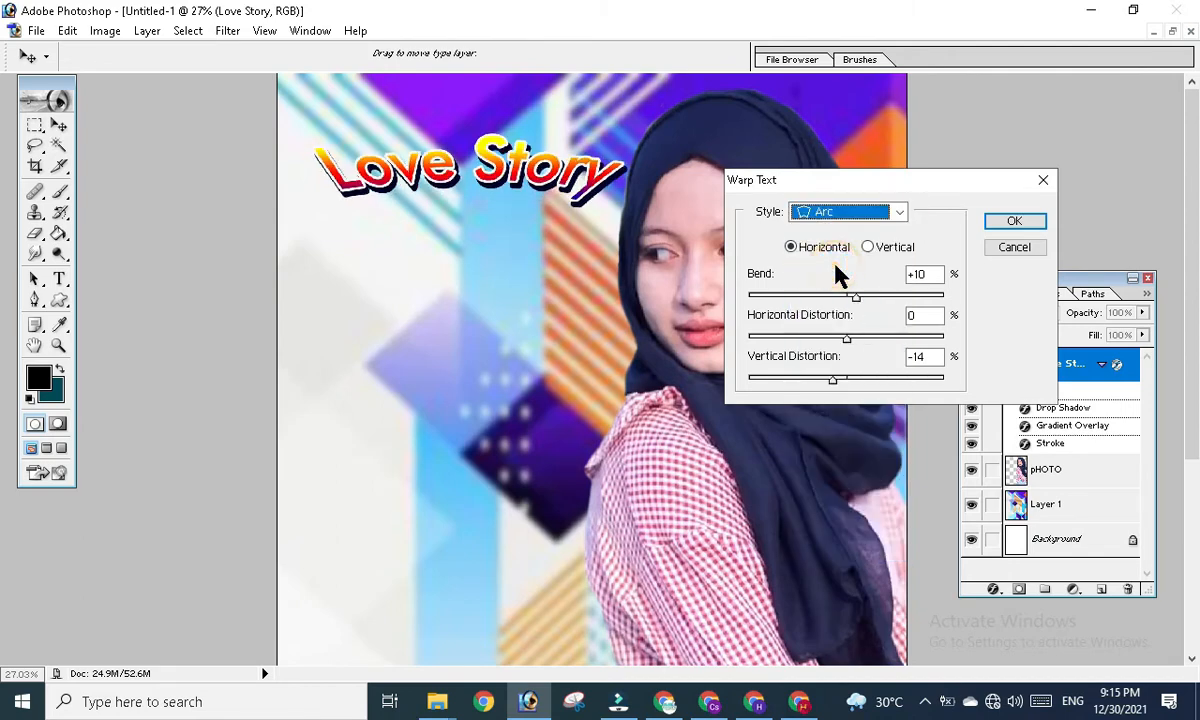
{"action": "left_click", "coordinate": [897, 212]}
{"action": "left_click", "coordinate": [832, 340]}
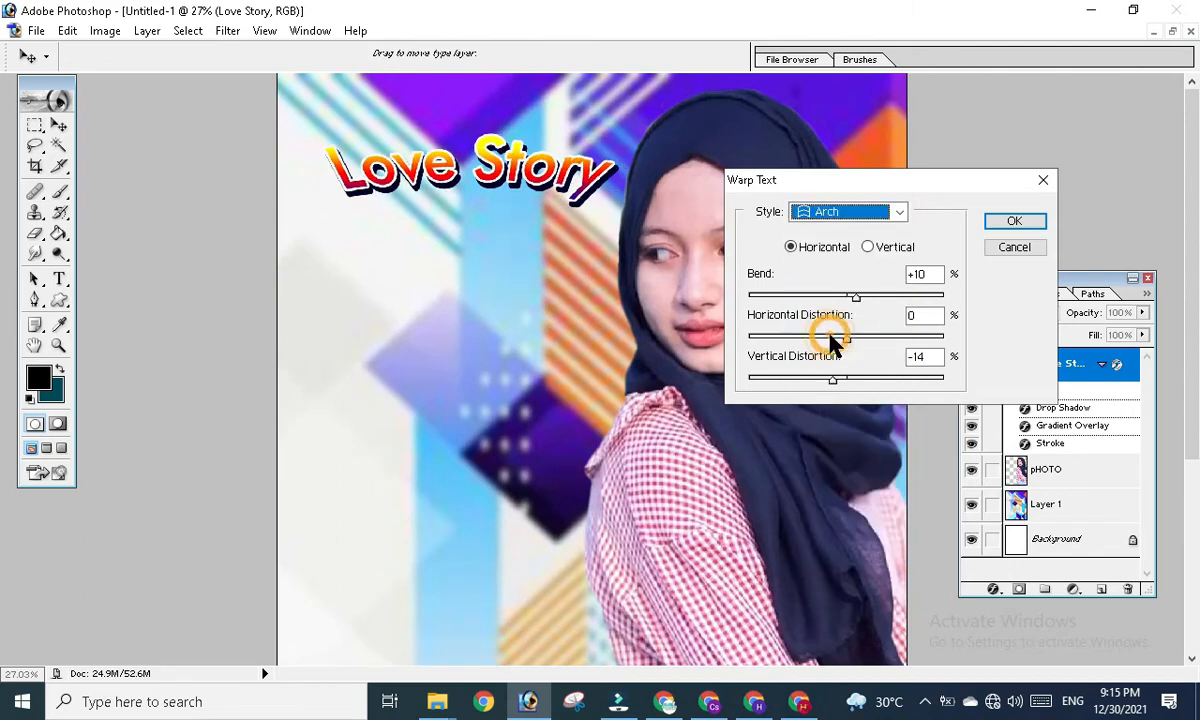
- Apply a horizontal Flag warp to the title with a -1% bend and a +3% vertical distortion
{"action": "left_click", "coordinate": [886, 212]}
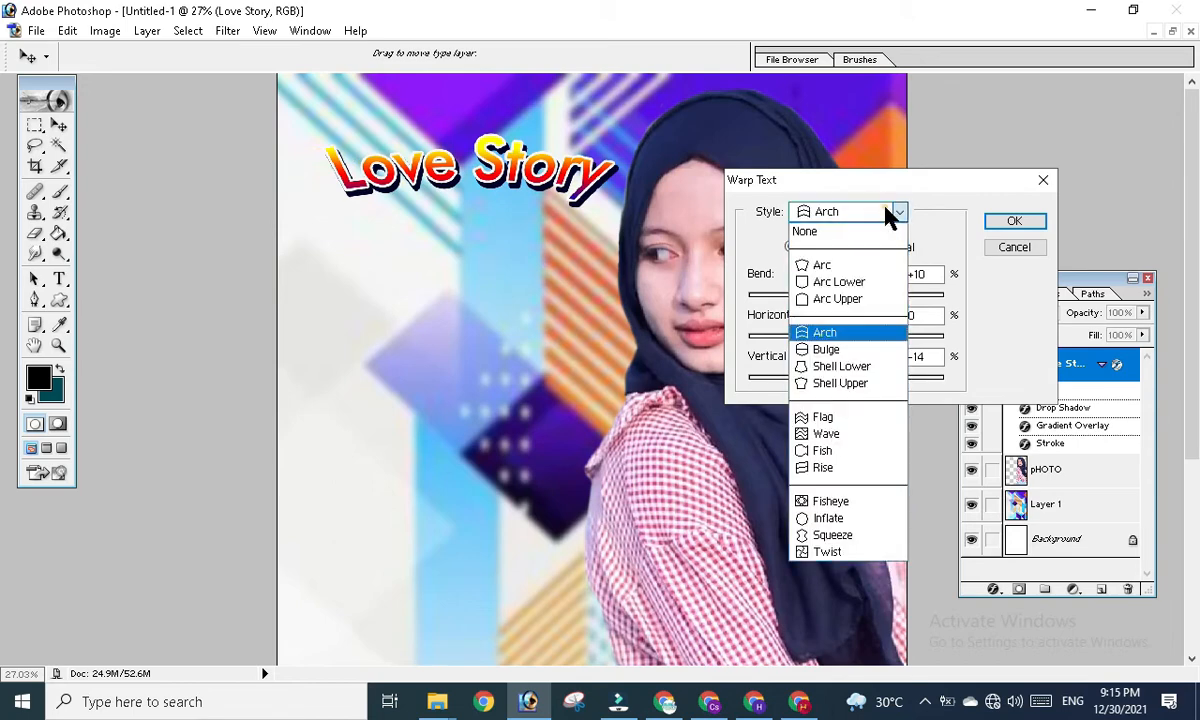
{"action": "left_click", "coordinate": [835, 417]}
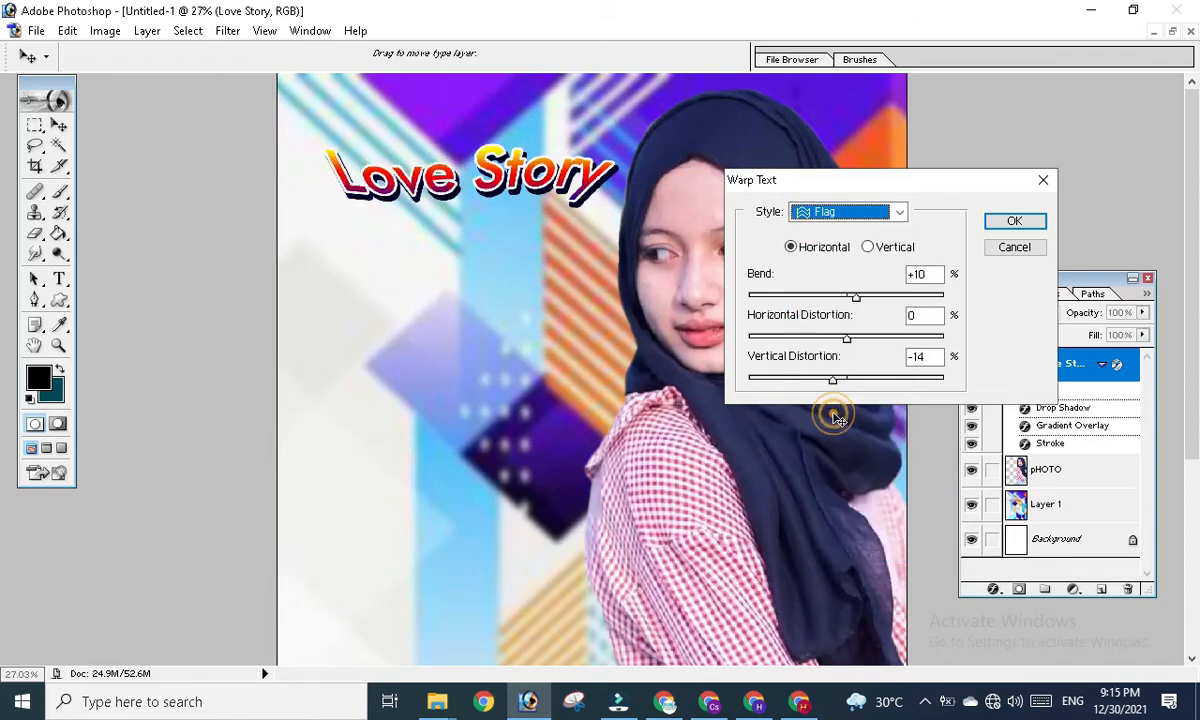
{"action": "left_click_drag", "start_coordinate": [856, 297], "coordinate": [845, 297]}
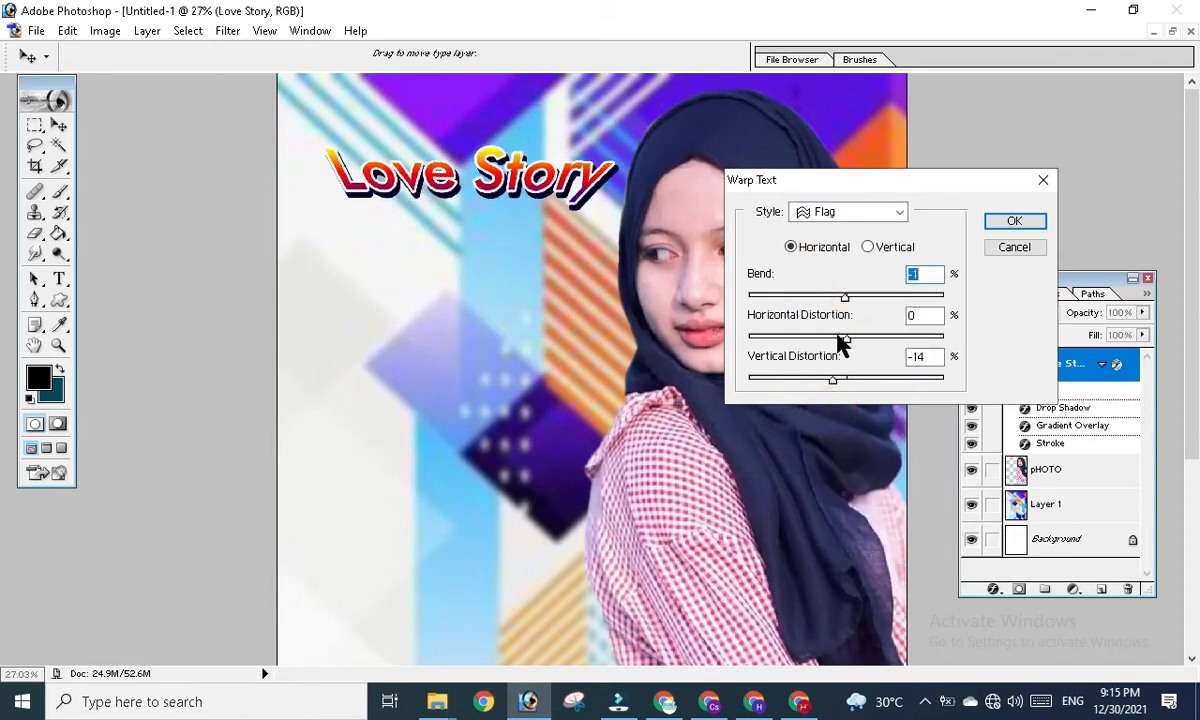
{"action": "left_click_drag", "start_coordinate": [833, 385], "coordinate": [850, 386]}
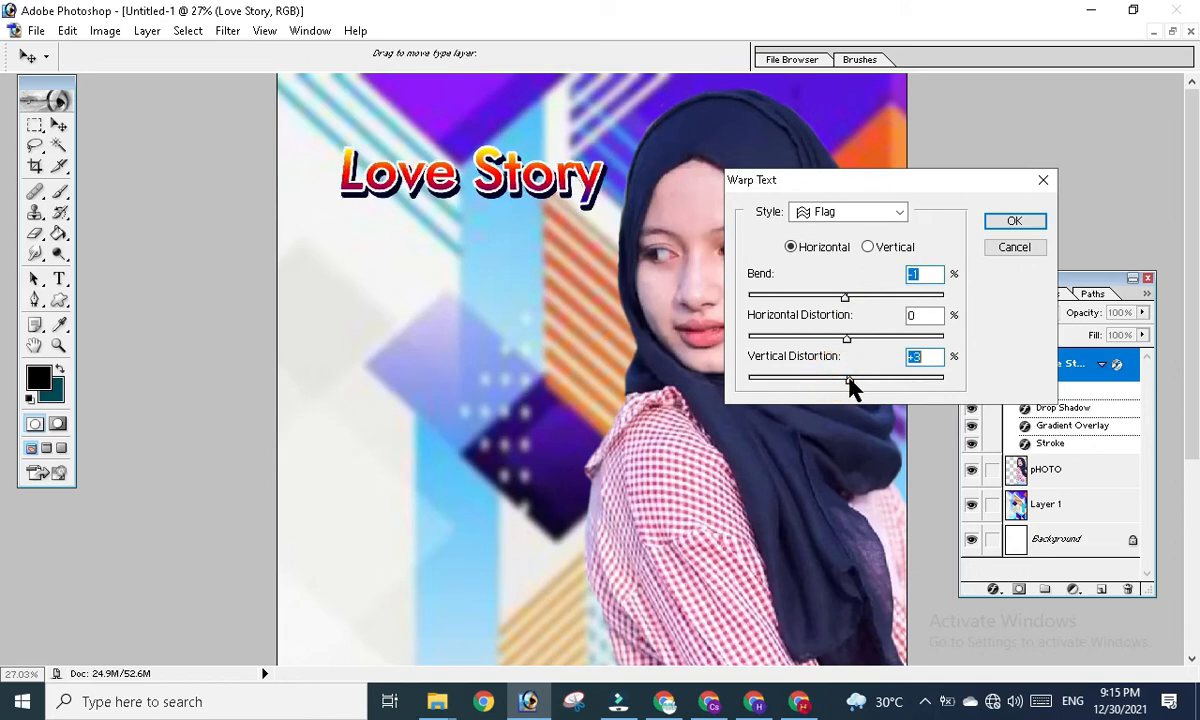
{"action": "left_click", "coordinate": [1012, 223]}
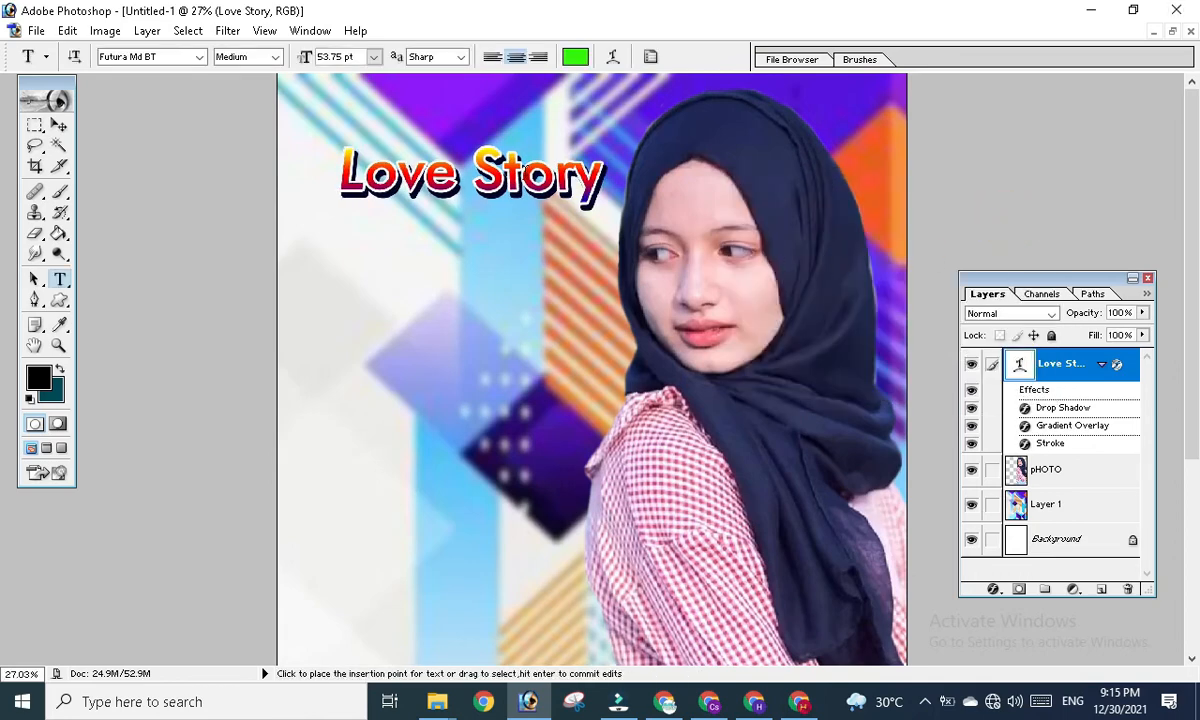
- Move the "Love Story" title down to the poster's lower left, beside the woman's waist, leaving its layer selected
{"action": "left_click", "coordinate": [520, 205]}
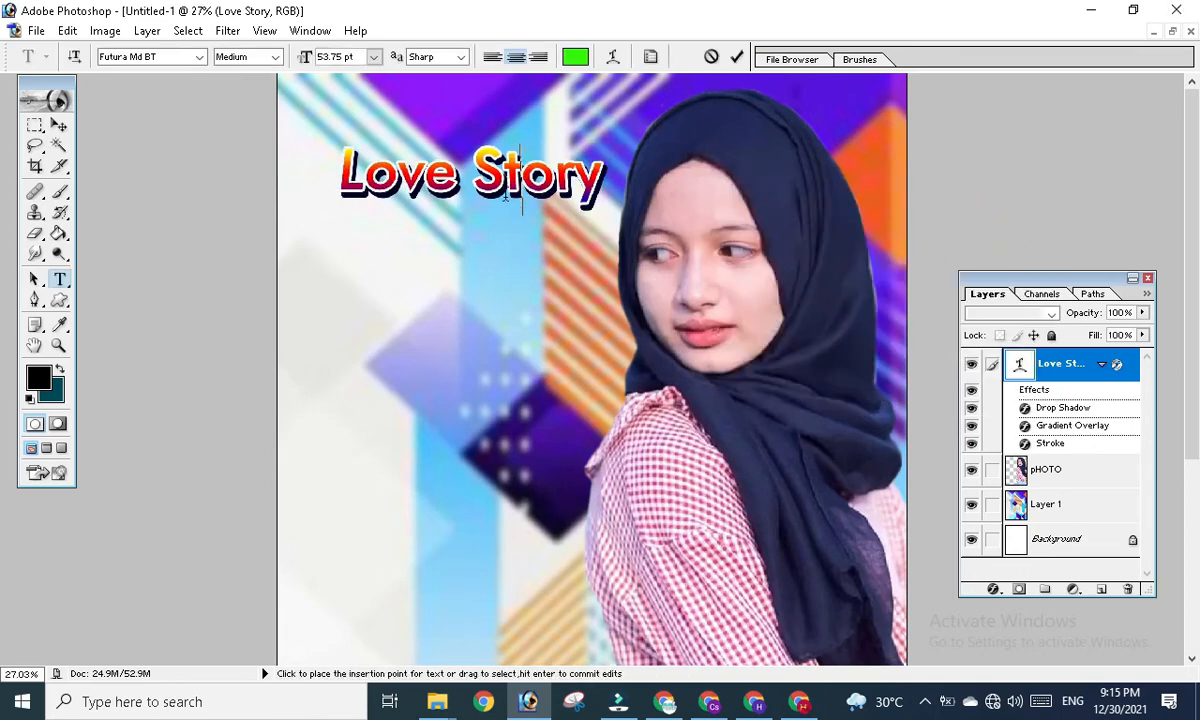
{"action": "left_click", "coordinate": [59, 125]}
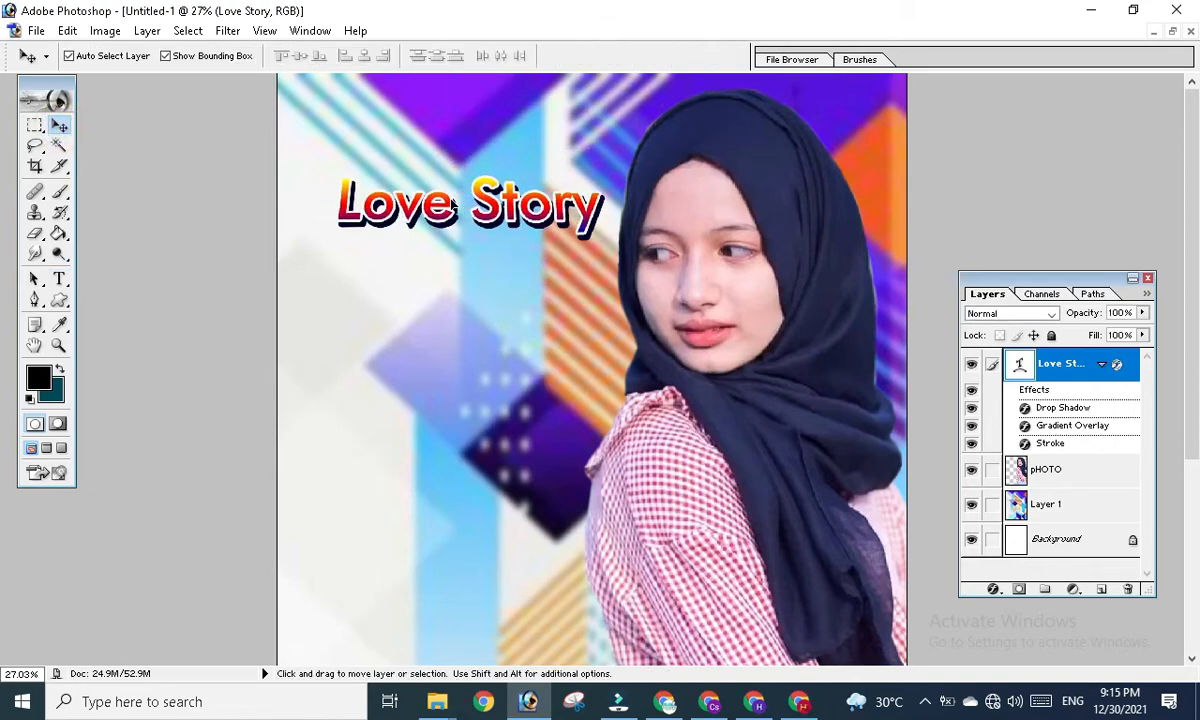
{"action": "scroll", "coordinate": [455, 190], "scroll_direction": "down", "scroll_amount": 3}
{"action": "scroll", "coordinate": [455, 205], "scroll_direction": "up", "scroll_amount": 1}
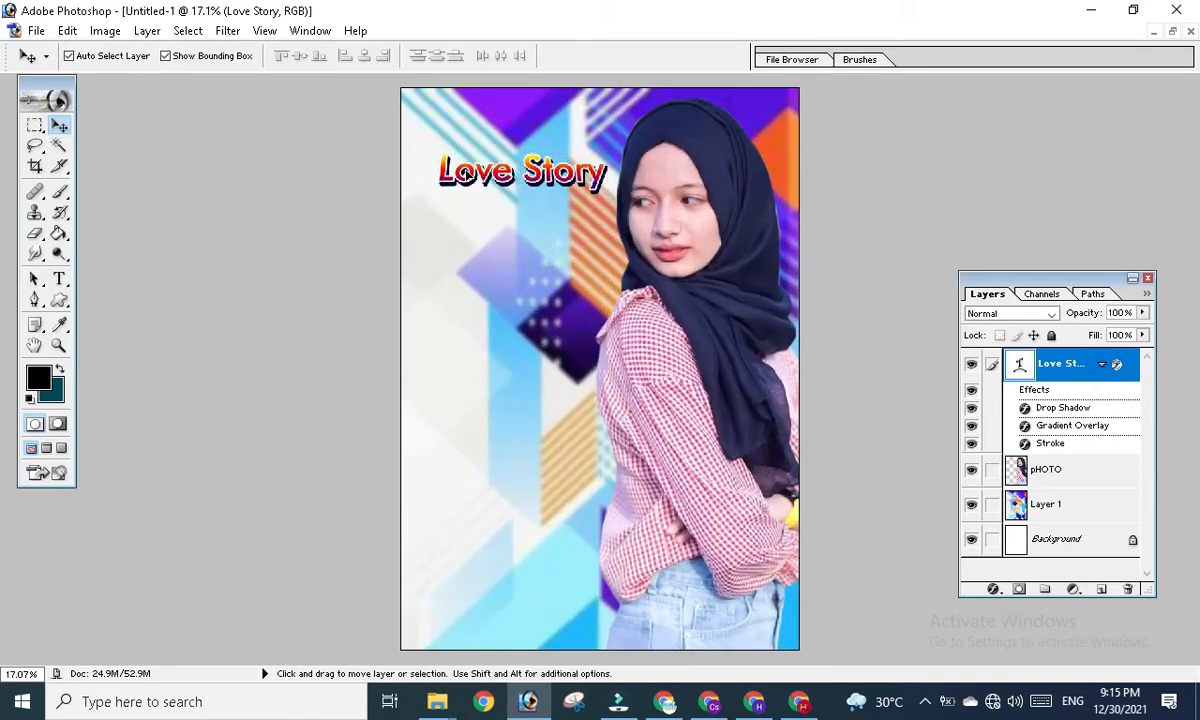
{"action": "left_click_drag", "start_coordinate": [486, 170], "coordinate": [539, 343]}
{"action": "scroll", "coordinate": [466, 517], "scroll_direction": "up", "scroll_amount": 1}
{"action": "left_click", "coordinate": [528, 519]}
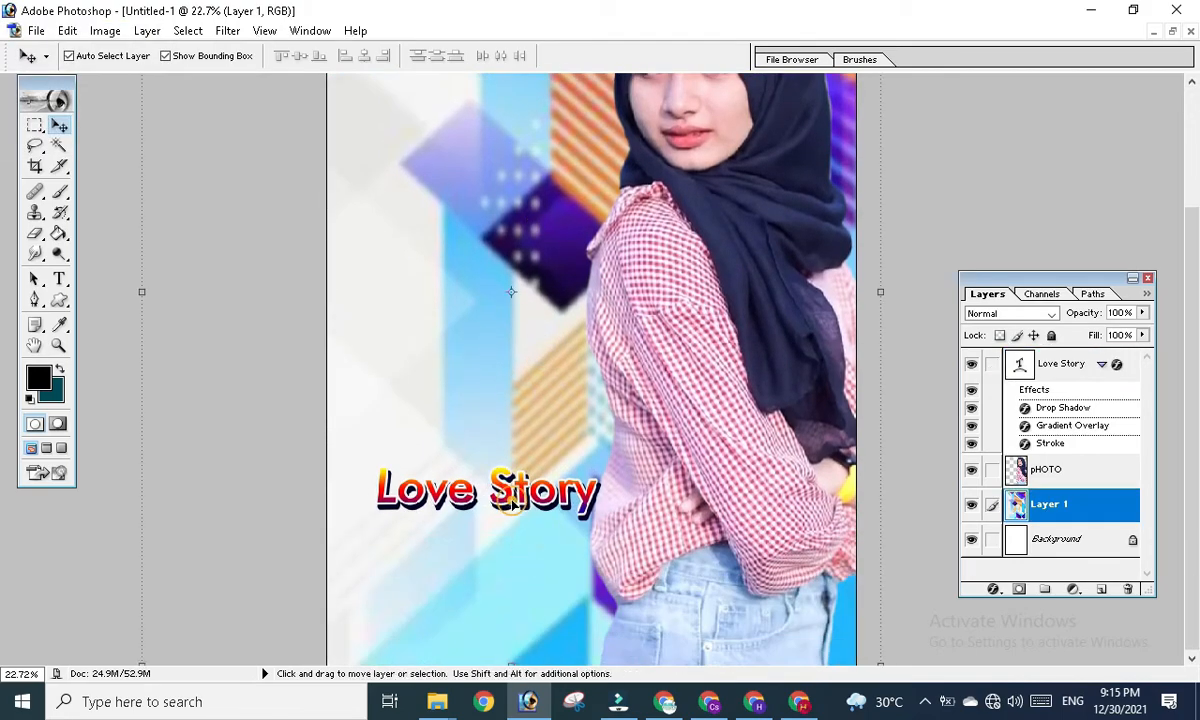
{"action": "left_click", "coordinate": [513, 492]}
{"action": "scroll", "coordinate": [514, 482], "scroll_direction": "down", "scroll_amount": 1}
{"action": "scroll", "coordinate": [514, 482], "scroll_direction": "up", "scroll_amount": 1}
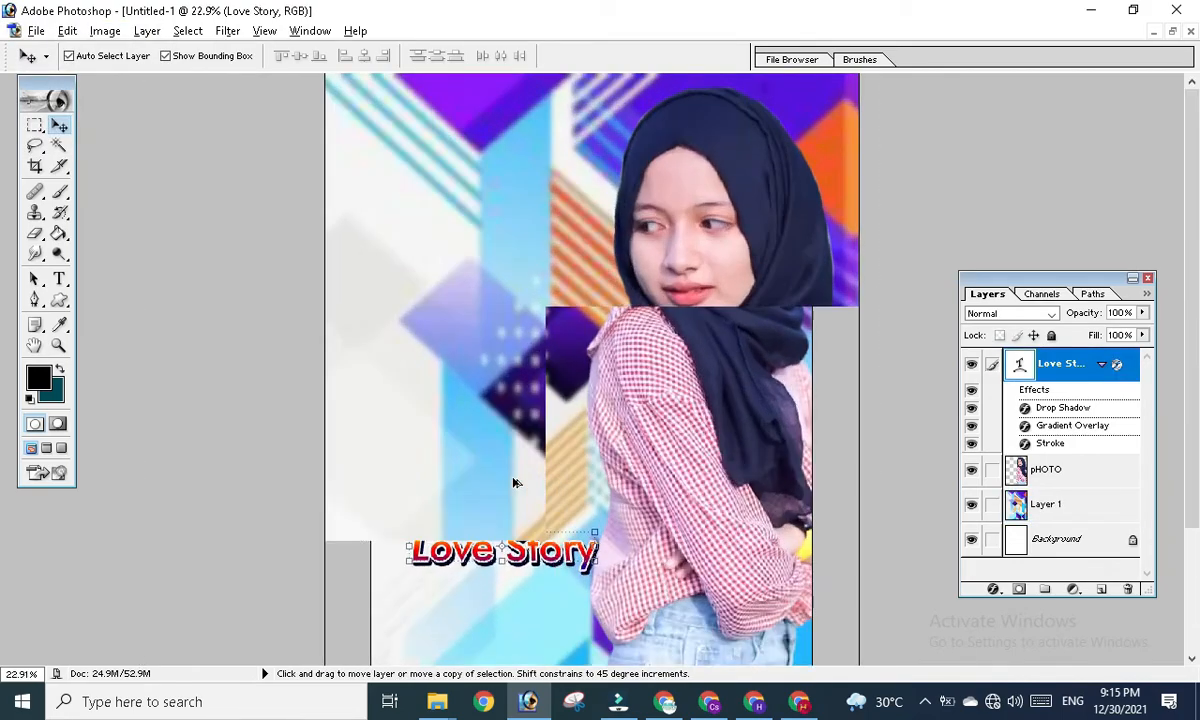
{"action": "key", "text": "alt+space"}
{"action": "scroll", "coordinate": [584, 452], "scroll_direction": "down", "scroll_amount": 2}
{"action": "scroll", "coordinate": [585, 455], "scroll_direction": "down", "scroll_amount": 1}
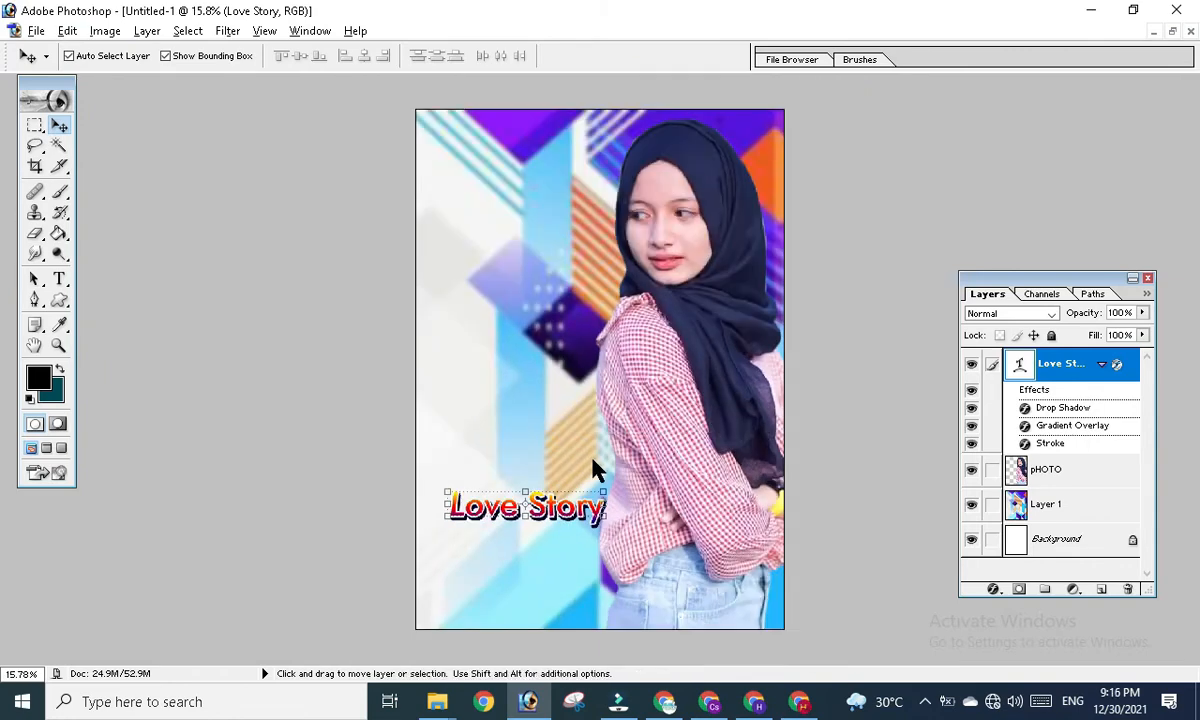
{"action": "left_click", "coordinate": [552, 440]}
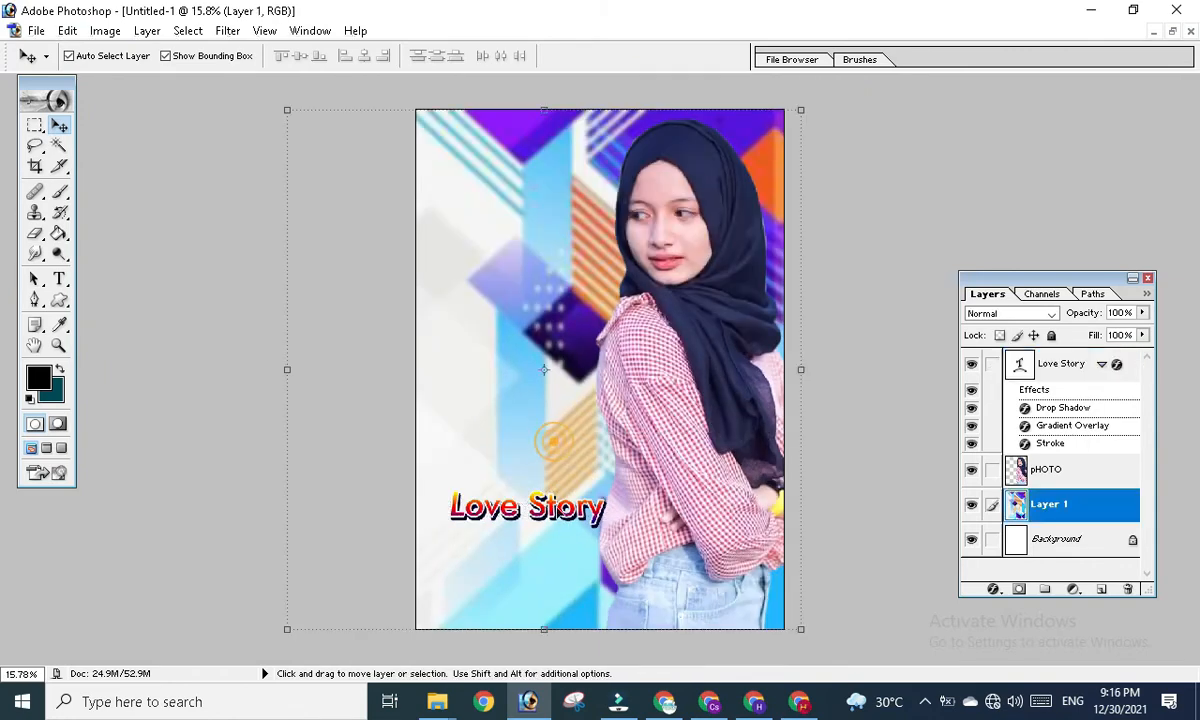
{"action": "left_click", "coordinate": [520, 478]}
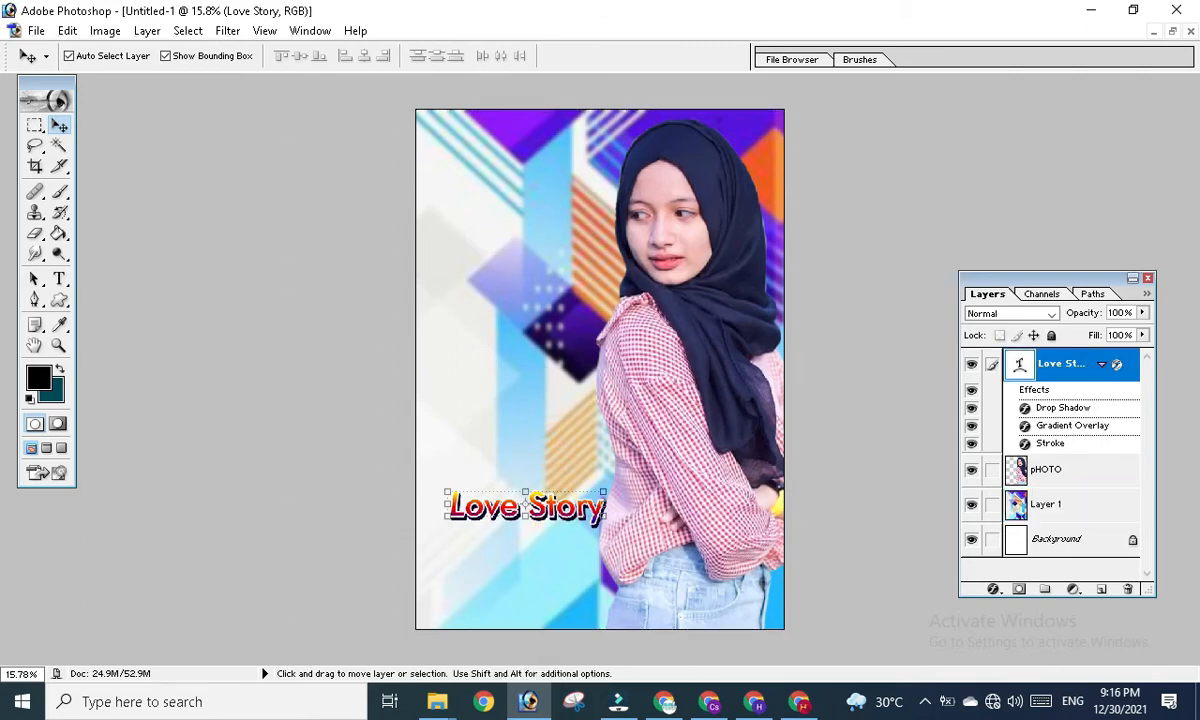
- Switch to Chrome and search Google for "vector floral png" in a new tab
{"action": "left_click", "coordinate": [800, 703]}
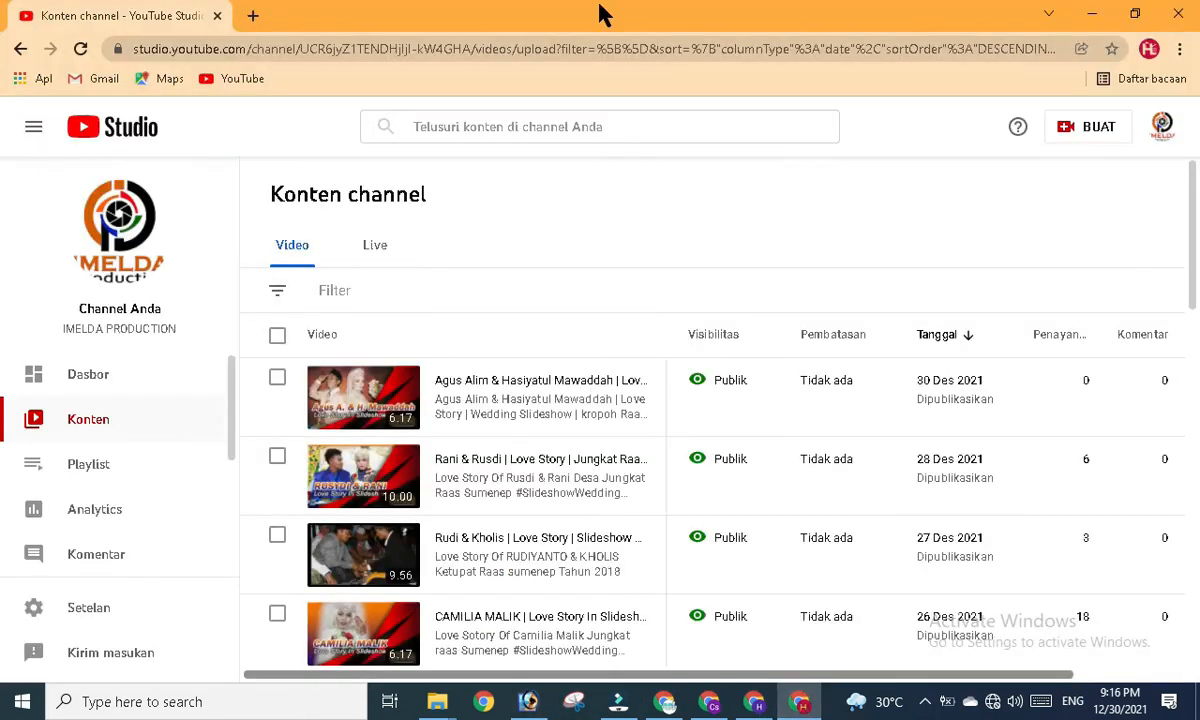
{"action": "left_click", "coordinate": [249, 16]}
{"action": "left_click", "coordinate": [326, 50]}
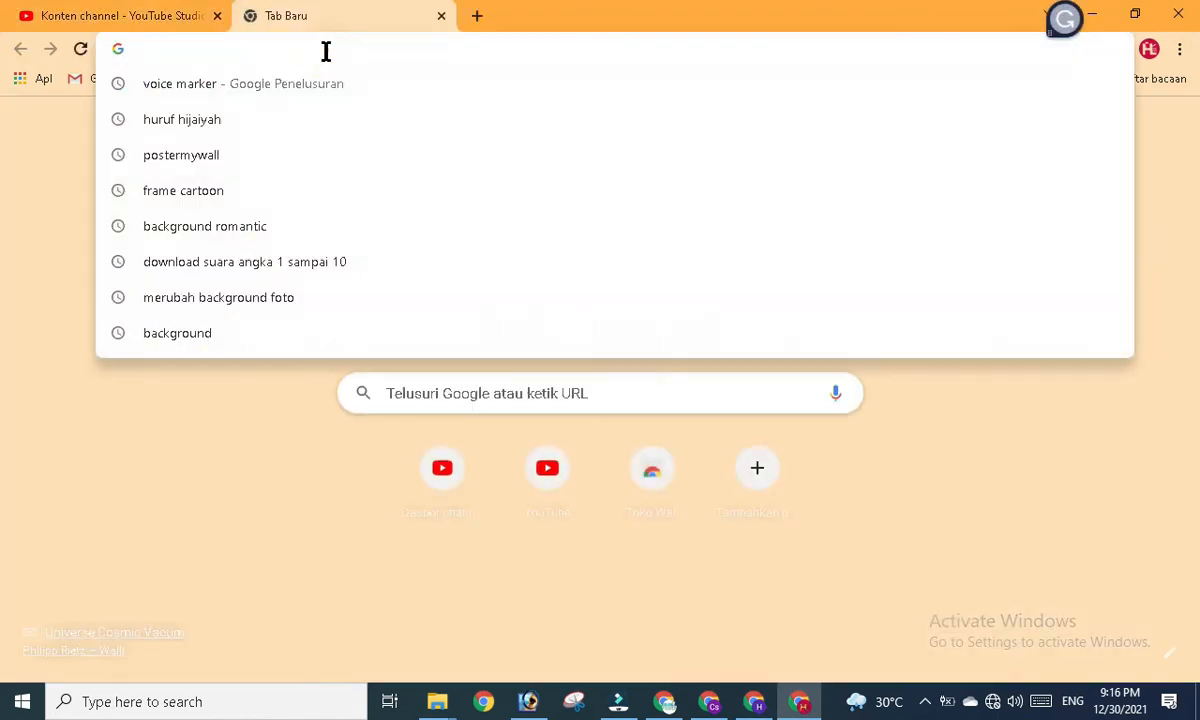
{"action": "type", "text": "Vector"}
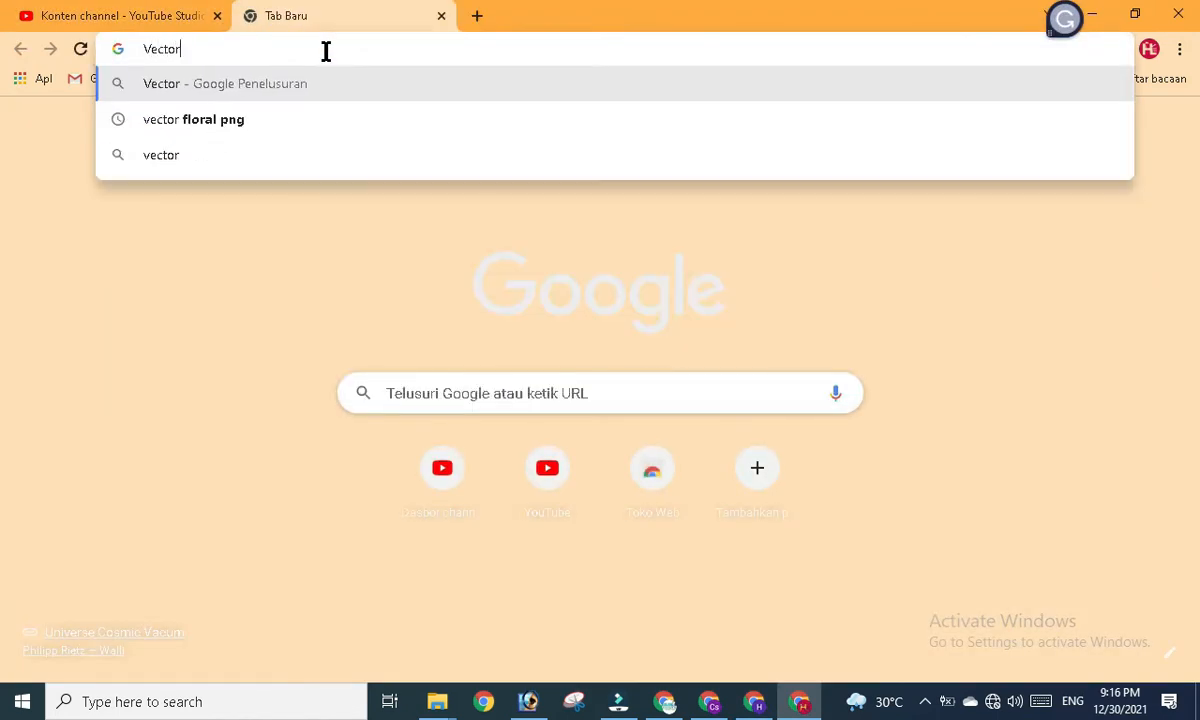
{"action": "left_click", "coordinate": [296, 119]}
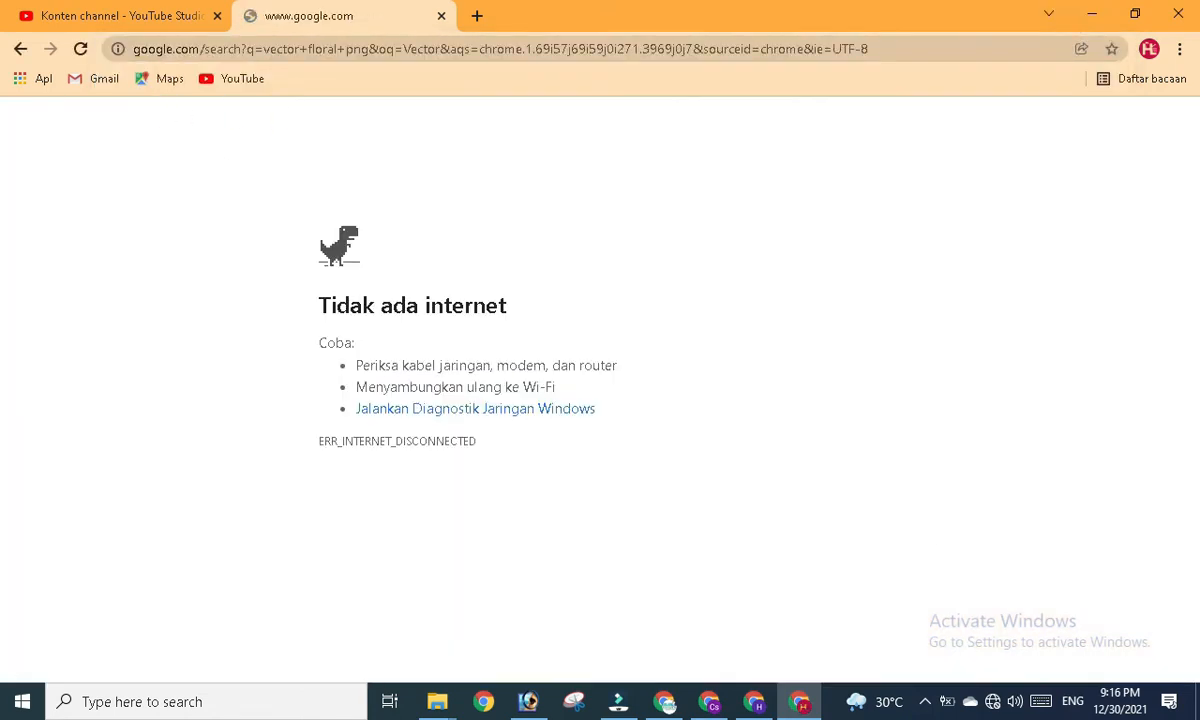
- Connect the computer to the HILYA MEDIA 1 Wi-Fi network and reload the "vector floral png" search page
{"action": "left_click", "coordinate": [992, 701]}
{"action": "left_click", "coordinate": [982, 184]}
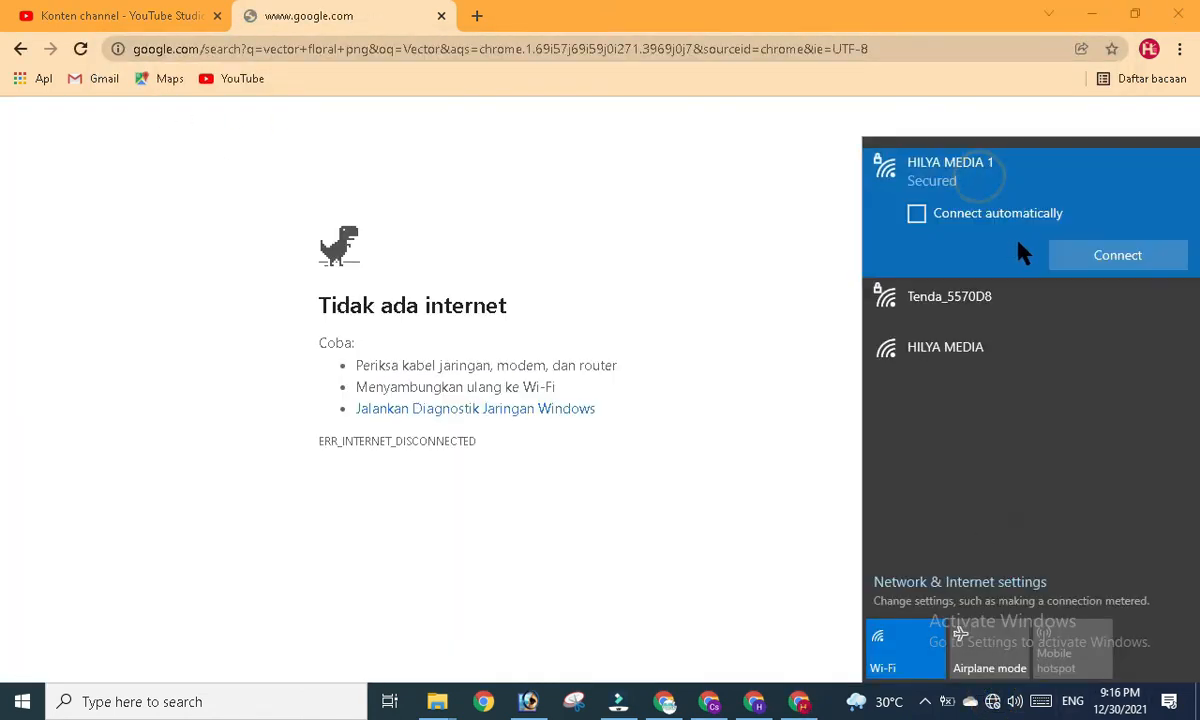
{"action": "left_click", "coordinate": [1112, 258]}
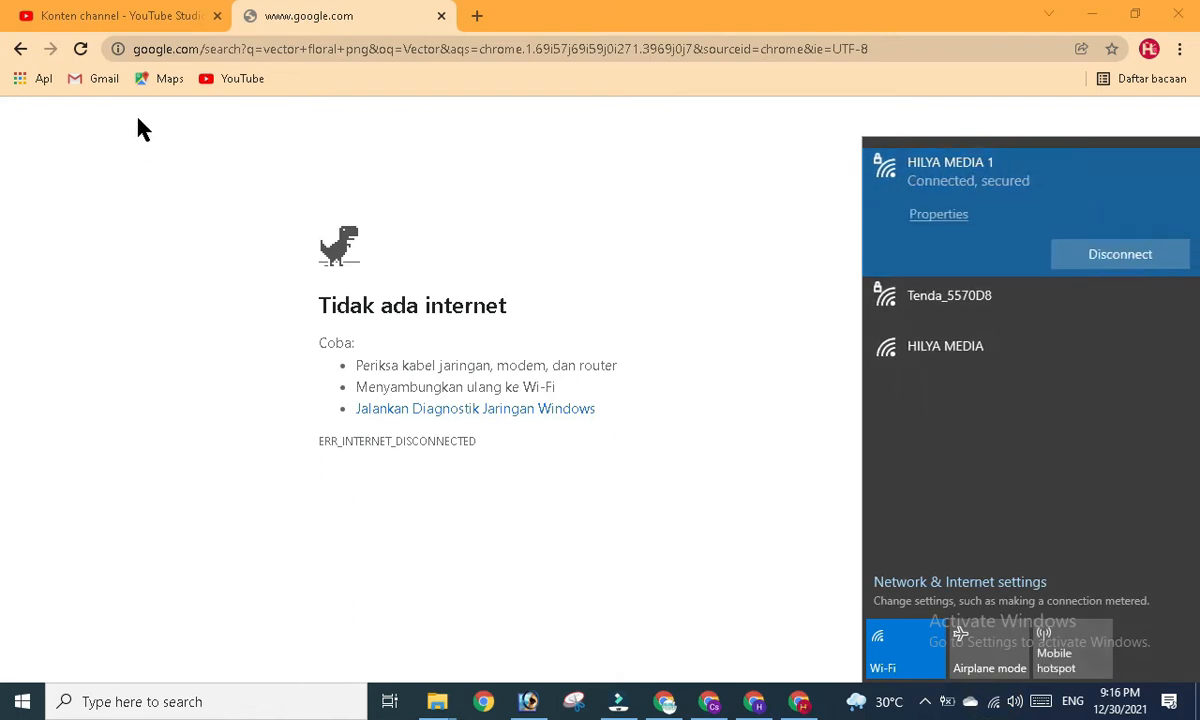
{"action": "left_click", "coordinate": [84, 48]}
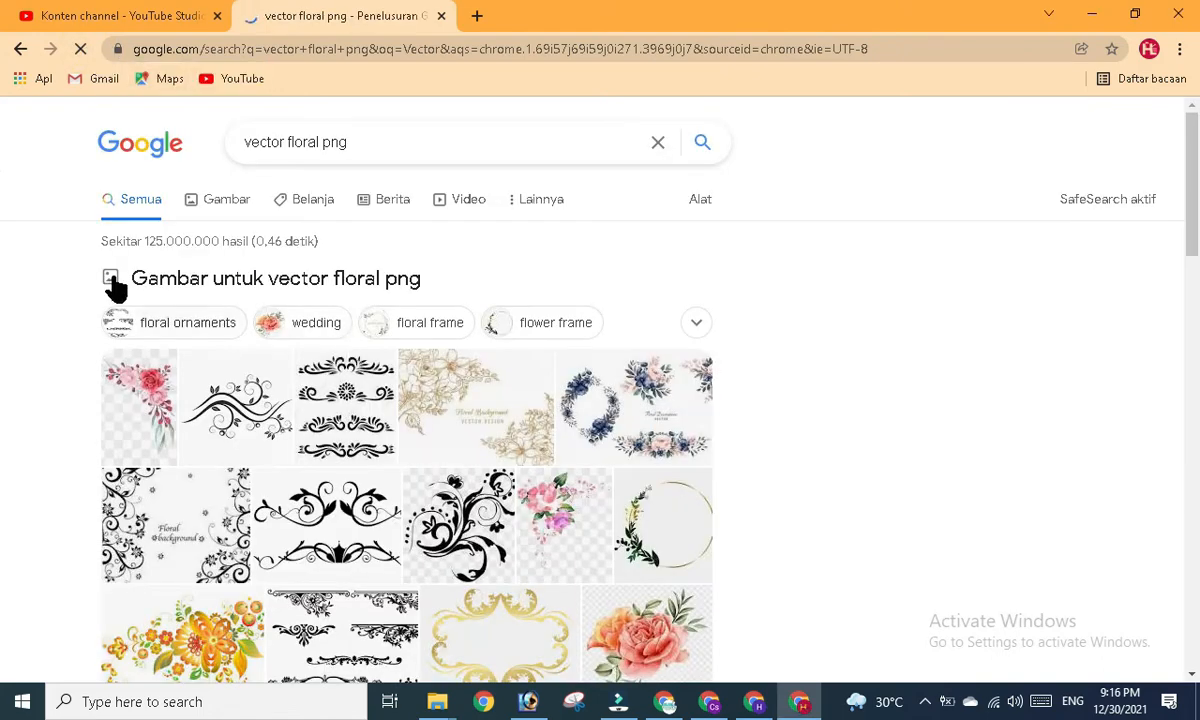
- Show the image results for "vector floral png" and open the colourful floral swirl from freepikpsd.com in a new tab
{"action": "left_click", "coordinate": [189, 208]}
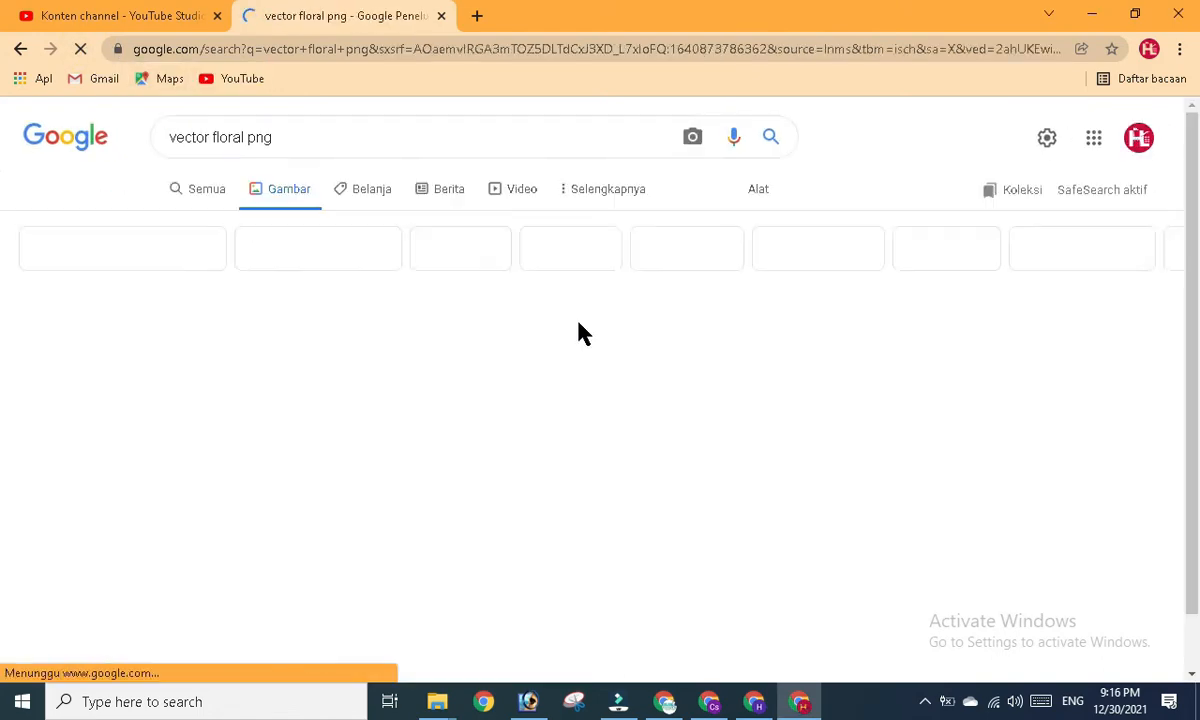
{"action": "scroll", "coordinate": [582, 336], "scroll_direction": "down", "scroll_amount": 8}
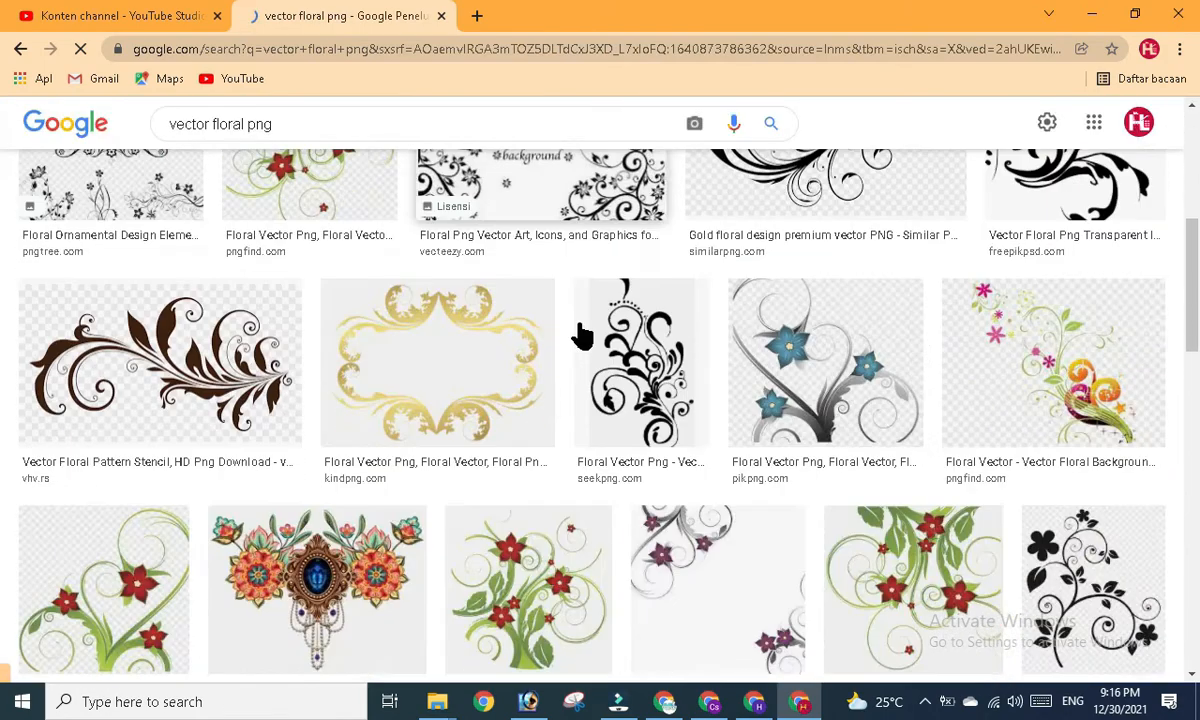
{"action": "scroll", "coordinate": [582, 336], "scroll_direction": "down", "scroll_amount": 5}
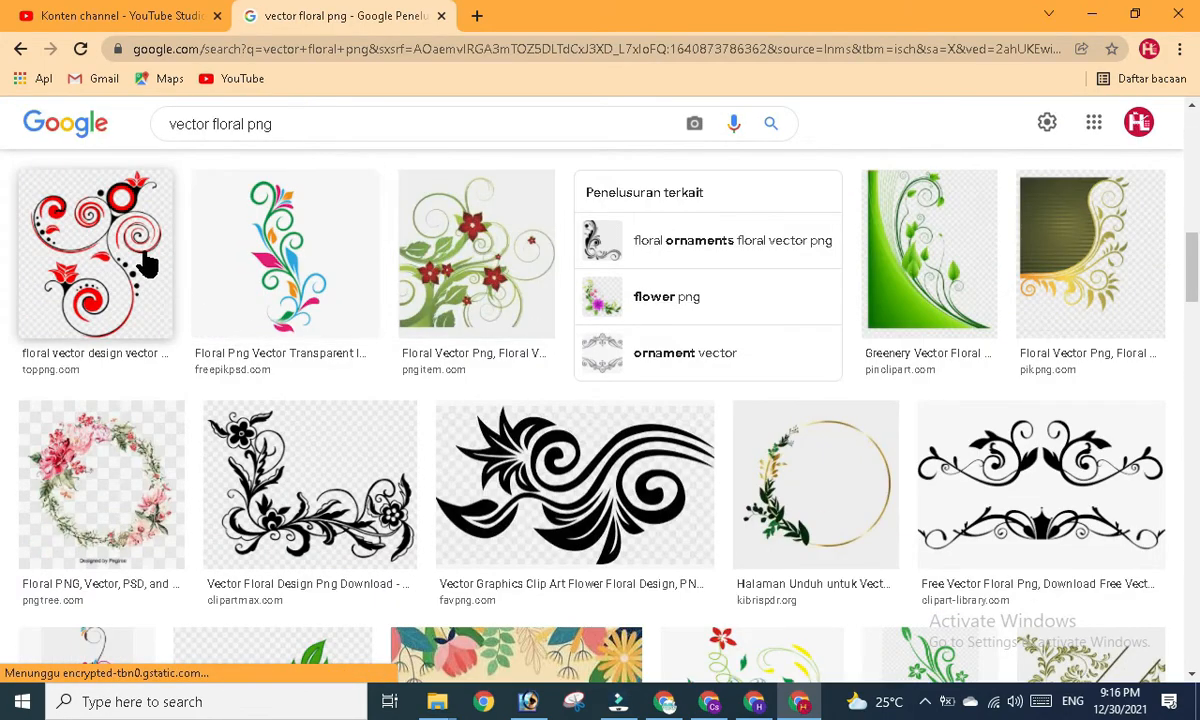
{"action": "right_click", "coordinate": [315, 258]}
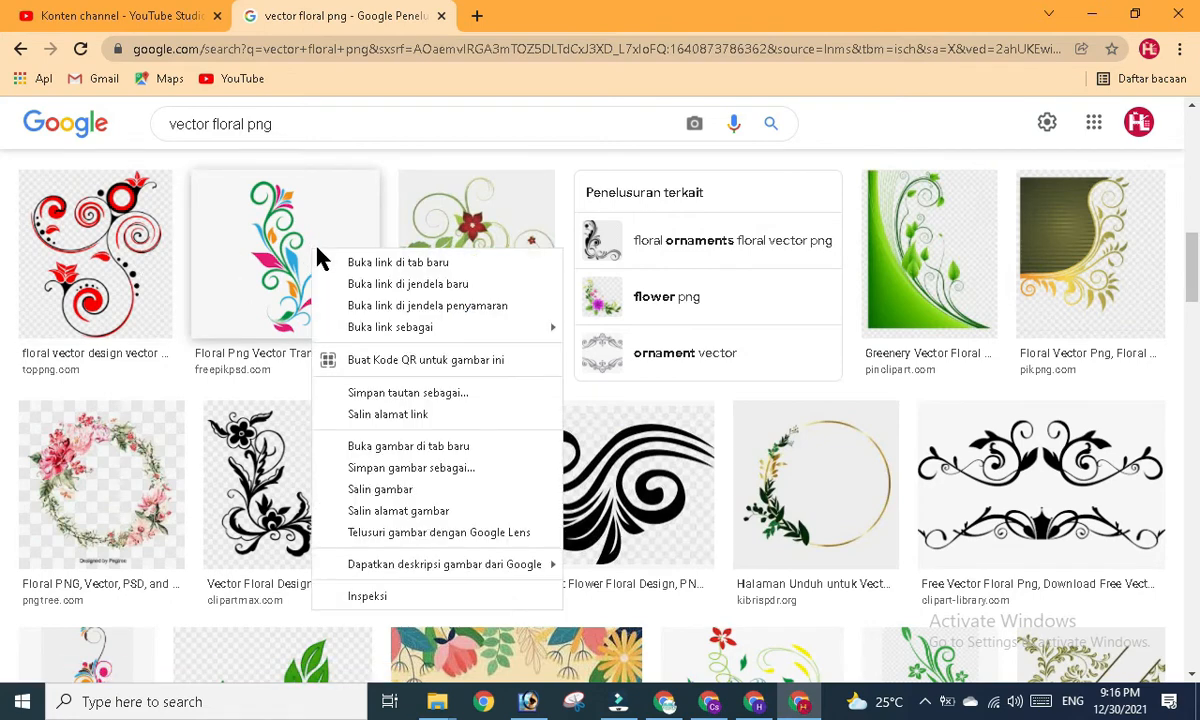
{"action": "left_click", "coordinate": [370, 265]}
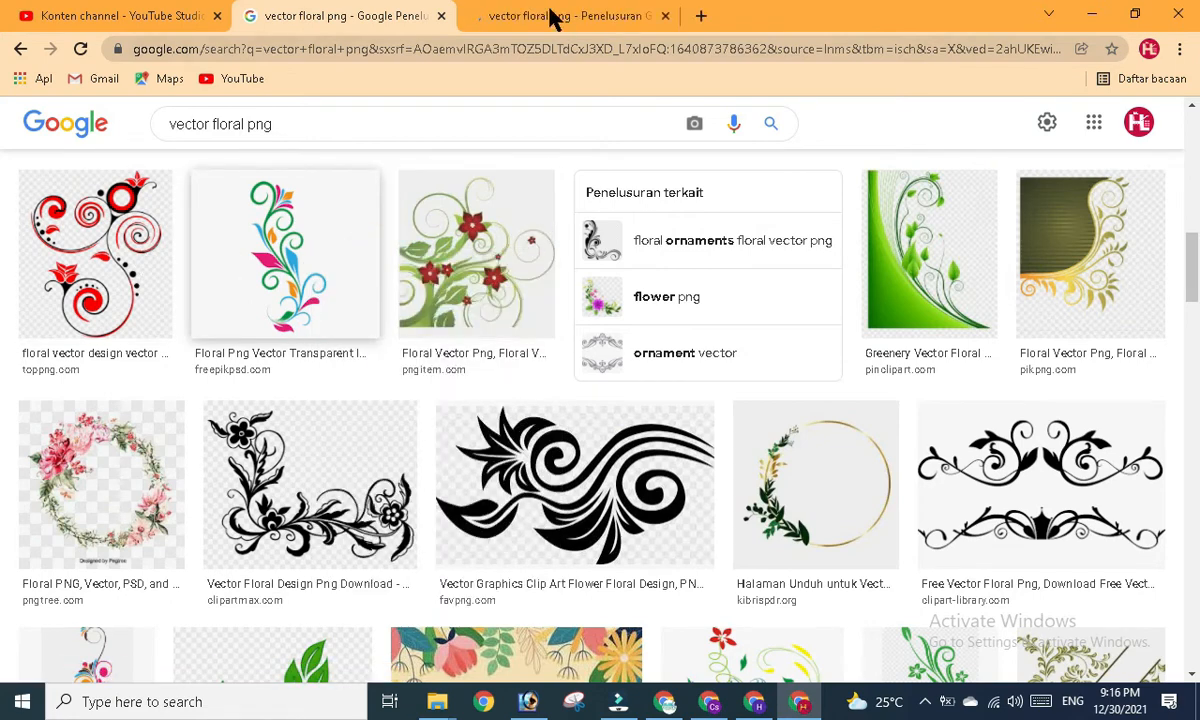
{"action": "left_click", "coordinate": [553, 18]}
- Open the floral swirl picture alone in its own tab and save it to Downloads as the PNG image "download"
{"action": "right_click", "coordinate": [595, 258]}
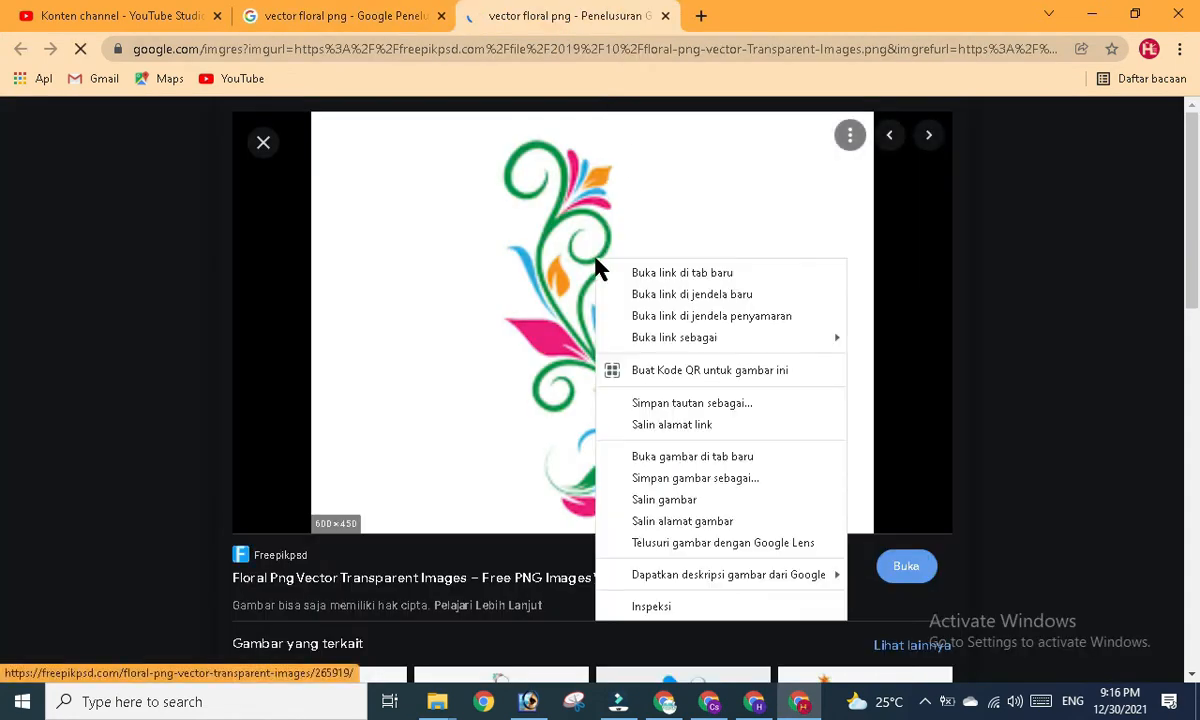
{"action": "left_click", "coordinate": [676, 460]}
{"action": "left_click", "coordinate": [742, 20]}
{"action": "right_click", "coordinate": [615, 348]}
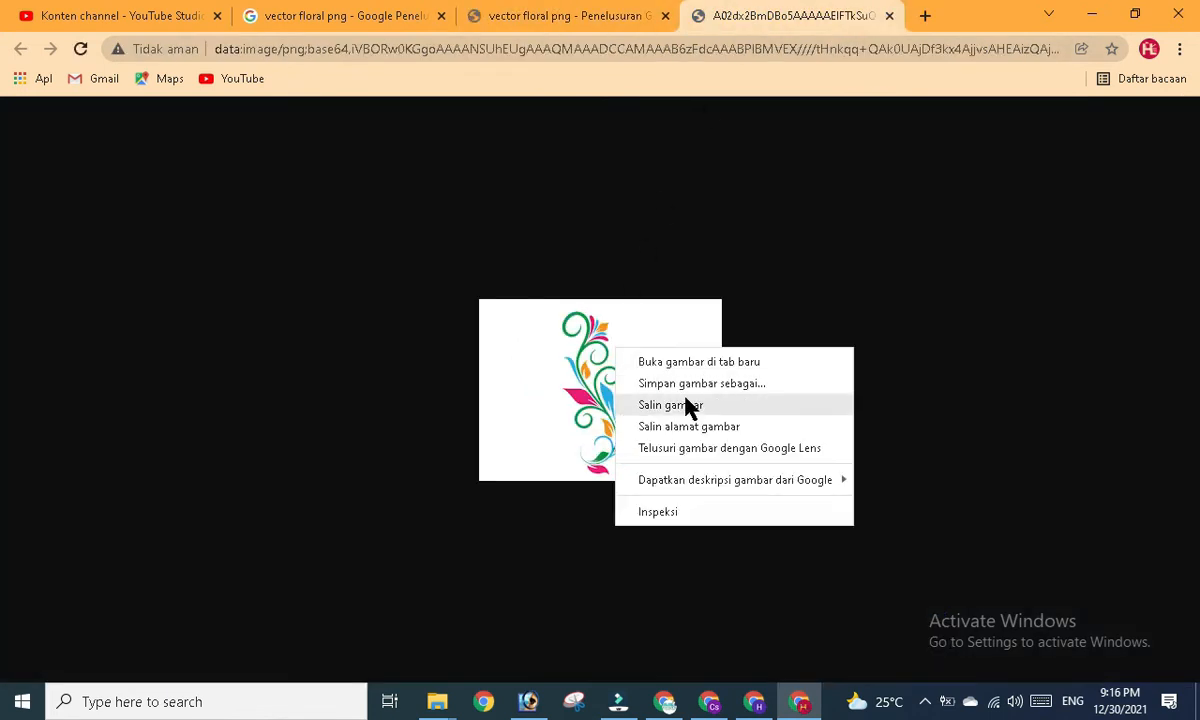
{"action": "left_click", "coordinate": [670, 405]}
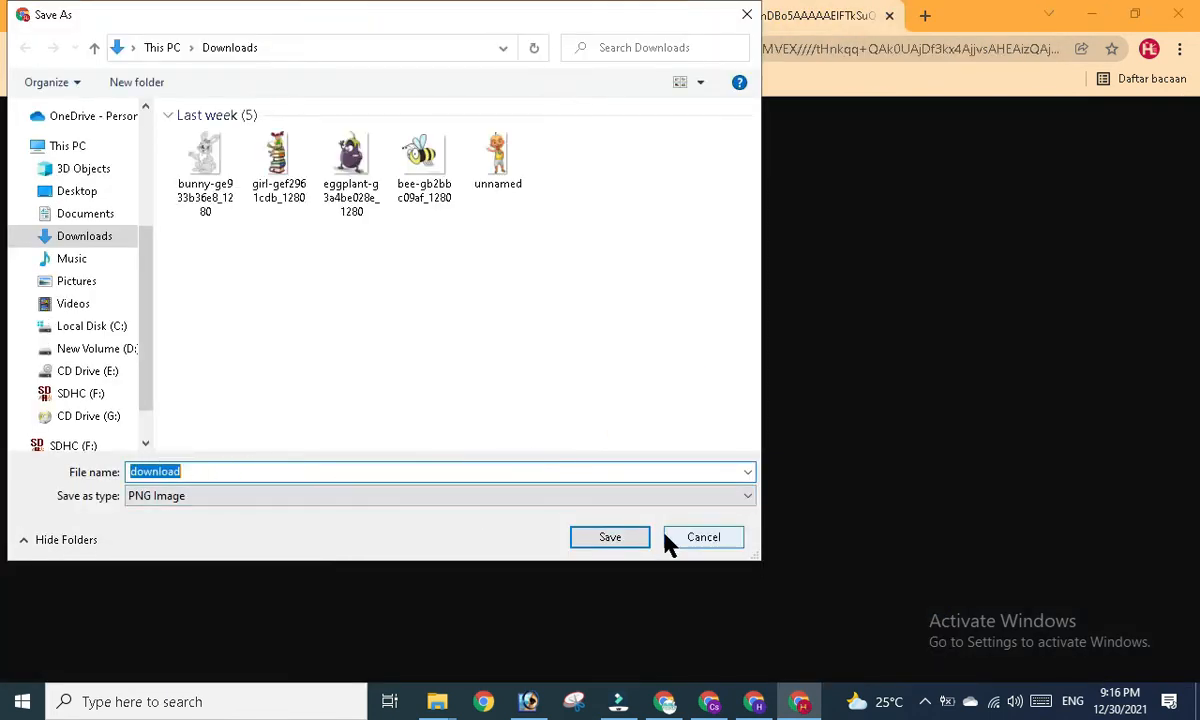
{"action": "left_click", "coordinate": [610, 539]}
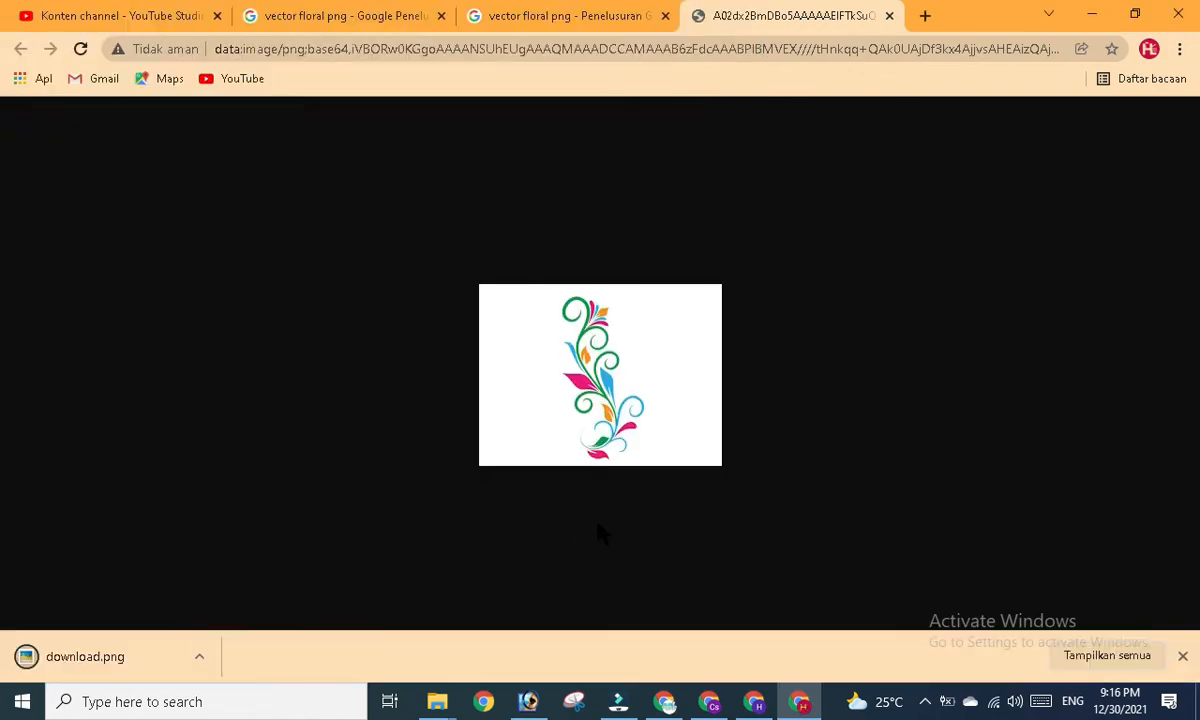
- Switch to Photoshop and open the download.png floral image from the Downloads folder
{"action": "left_click", "coordinate": [528, 702]}
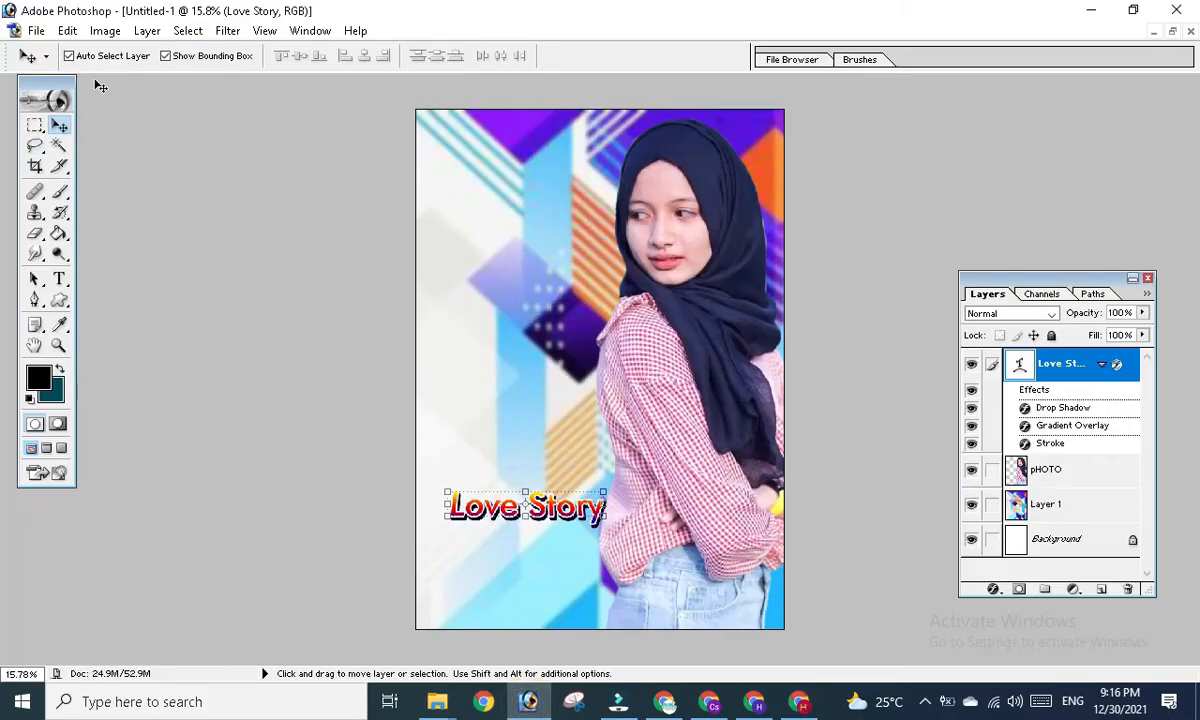
{"action": "left_click", "coordinate": [40, 30]}
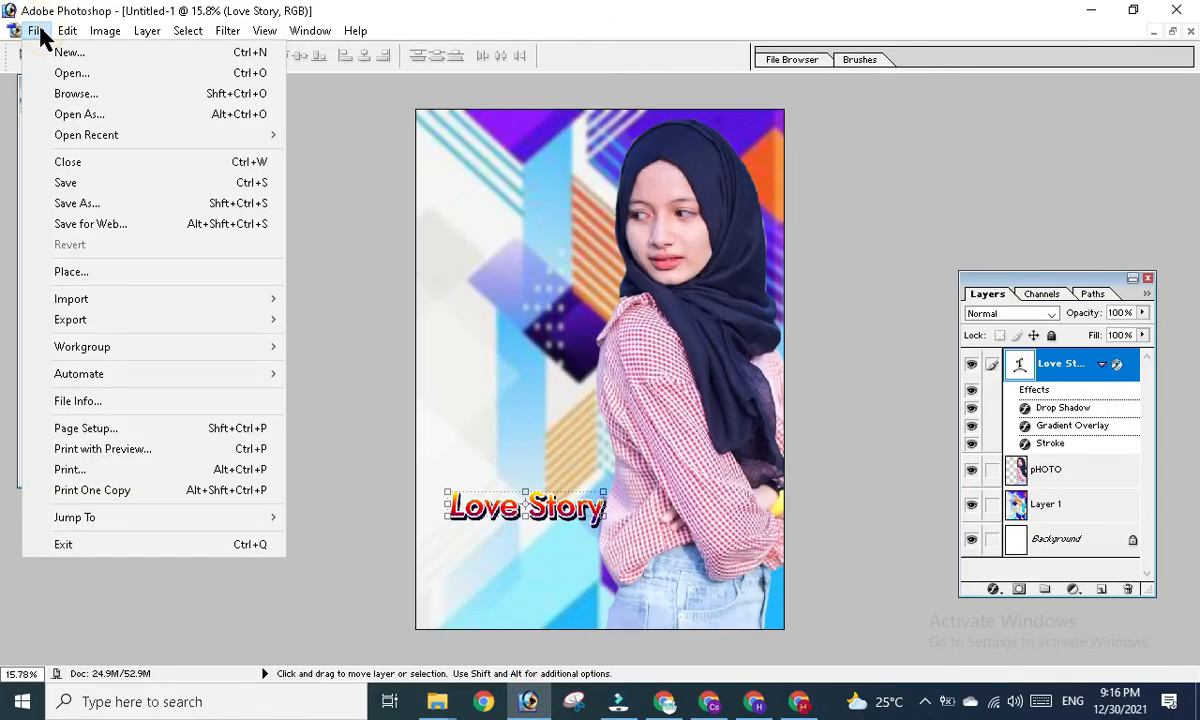
{"action": "left_click", "coordinate": [87, 74]}
{"action": "left_click", "coordinate": [222, 128]}
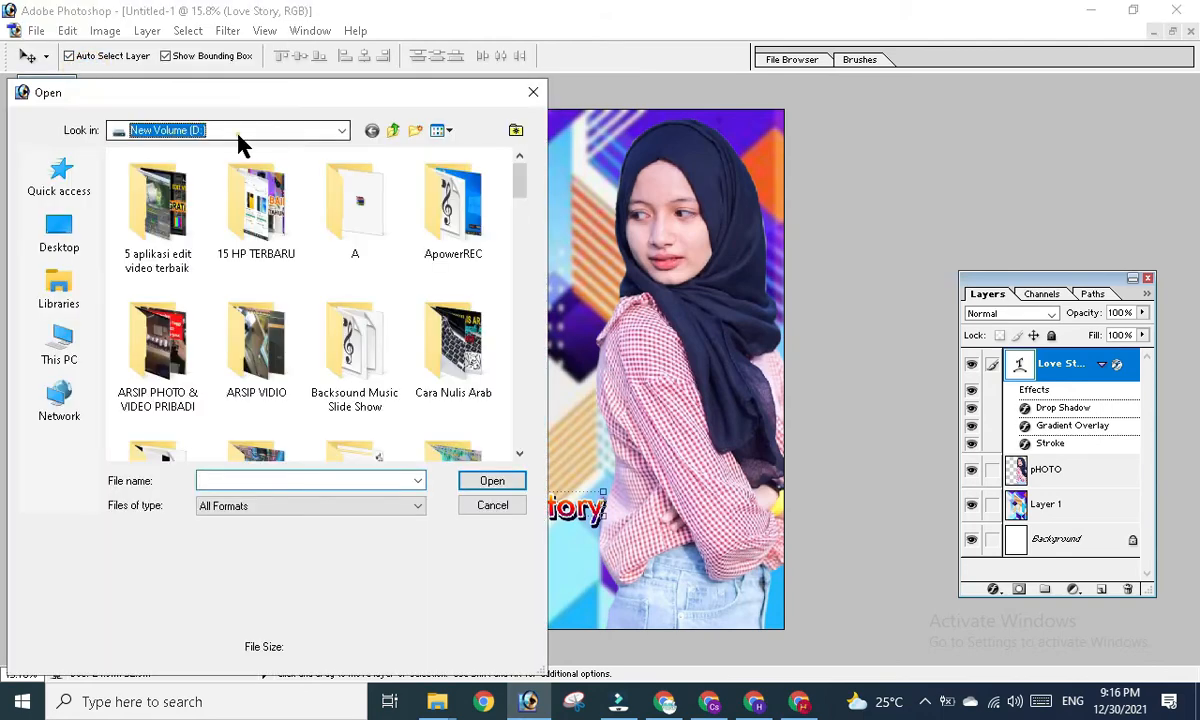
{"action": "left_click", "coordinate": [172, 269]}
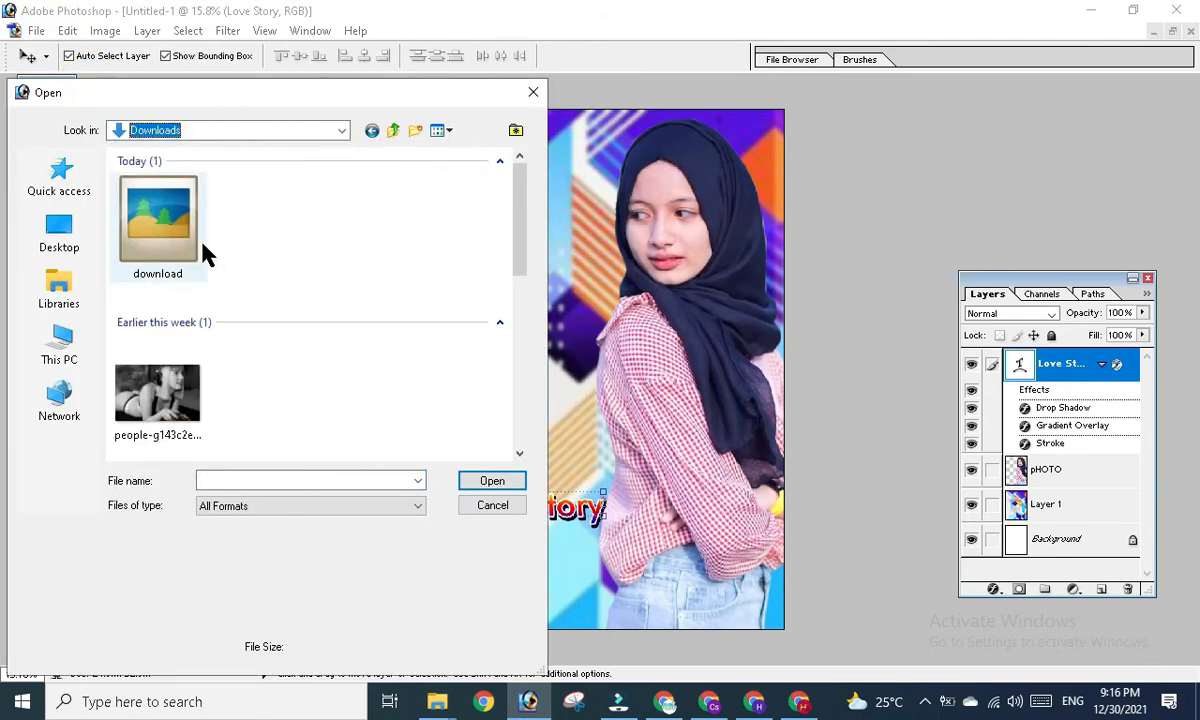
{"action": "left_click", "coordinate": [200, 246]}
{"action": "left_click", "coordinate": [477, 485]}
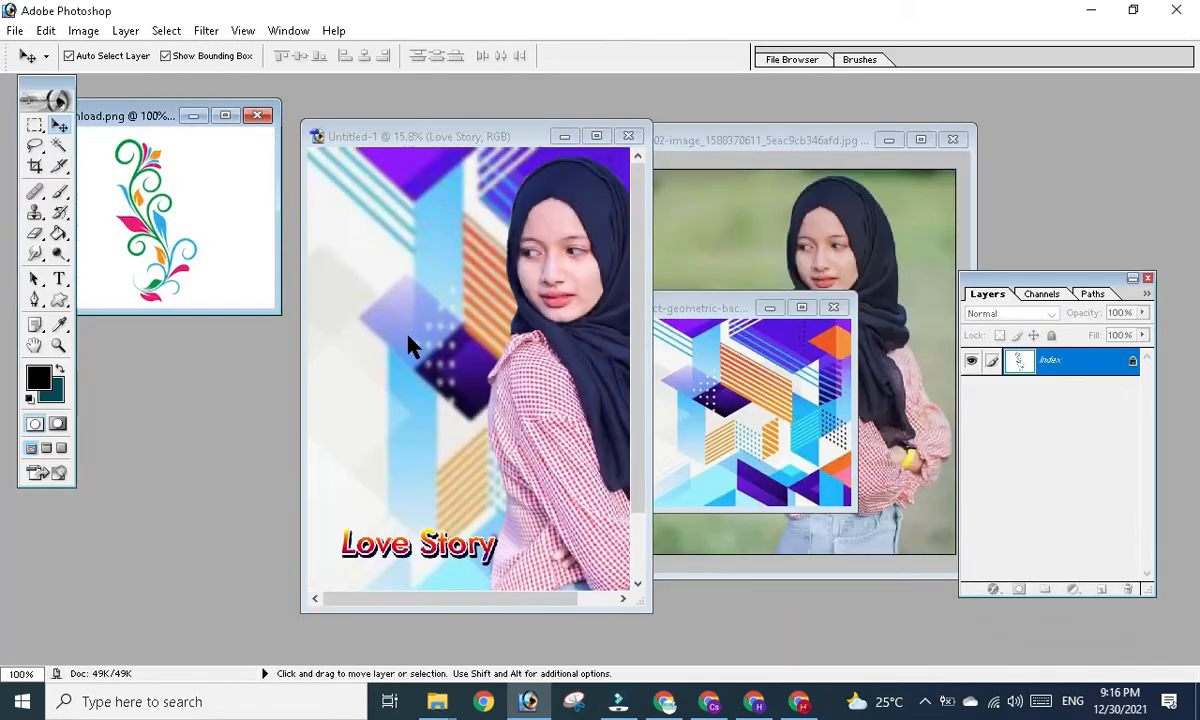
- Place the download.png window beside the poster window, with the whole floral image fitting inside it
{"action": "scroll", "coordinate": [190, 233], "scroll_direction": "up", "scroll_amount": 5}
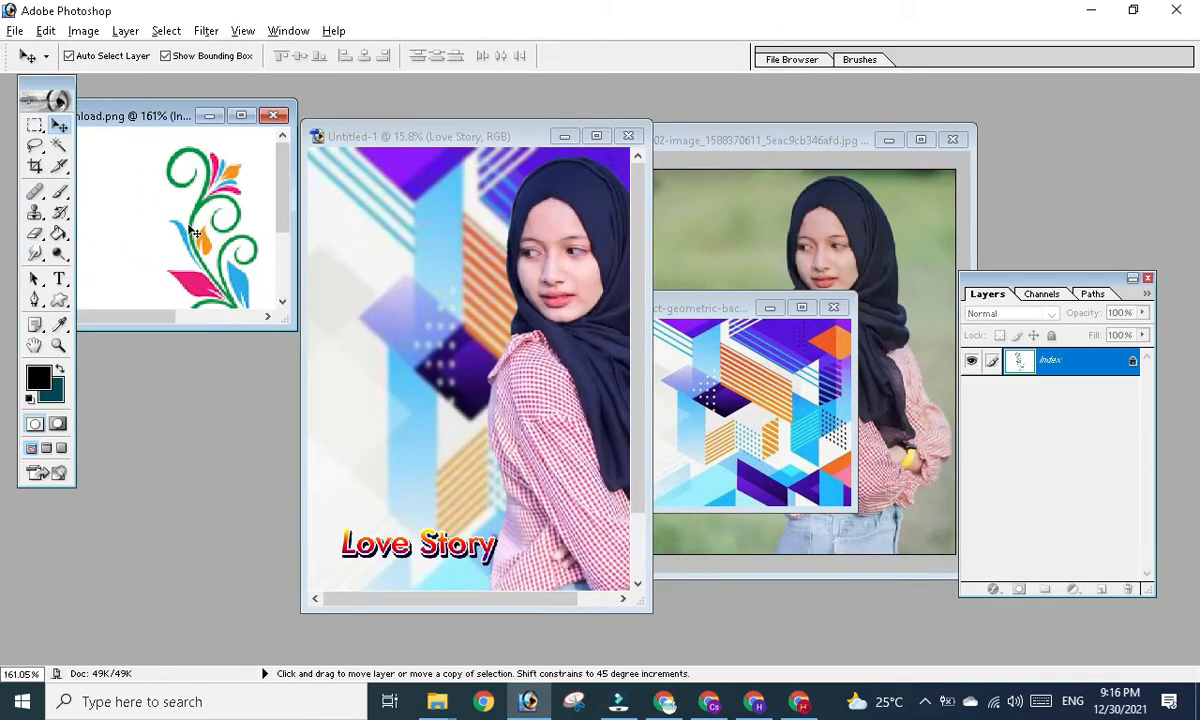
{"action": "scroll", "coordinate": [192, 233], "scroll_direction": "down", "scroll_amount": 3}
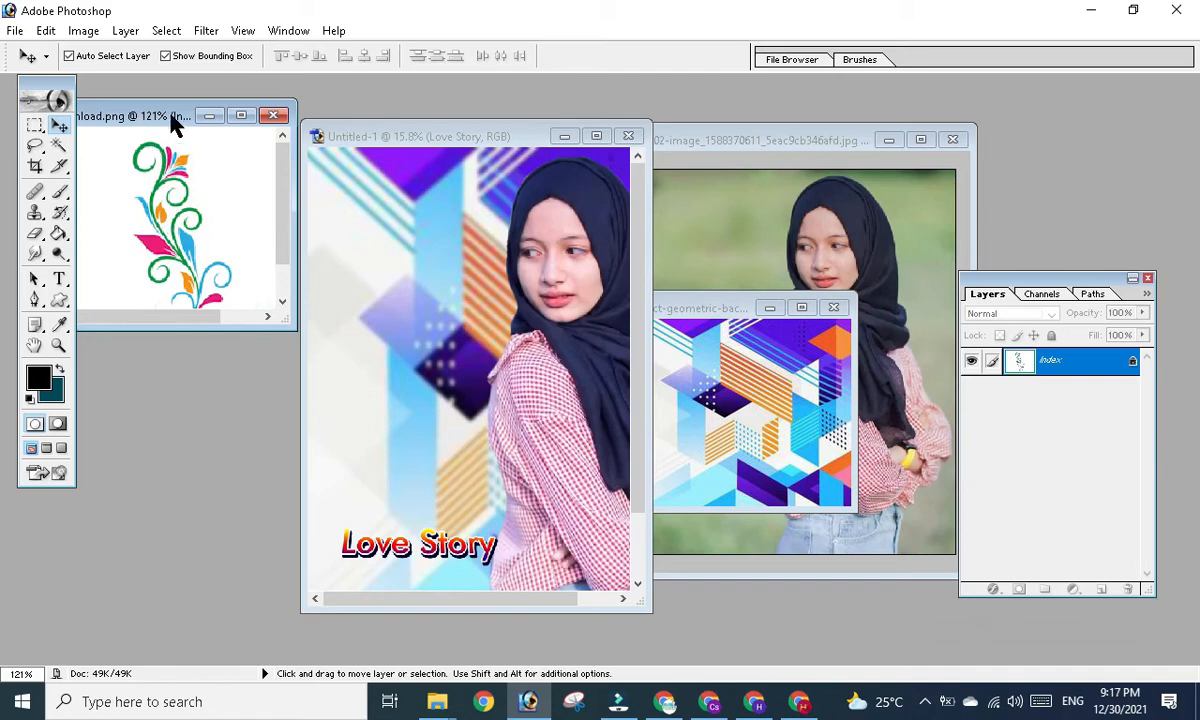
{"action": "left_click_drag", "start_coordinate": [172, 118], "coordinate": [743, 160]}
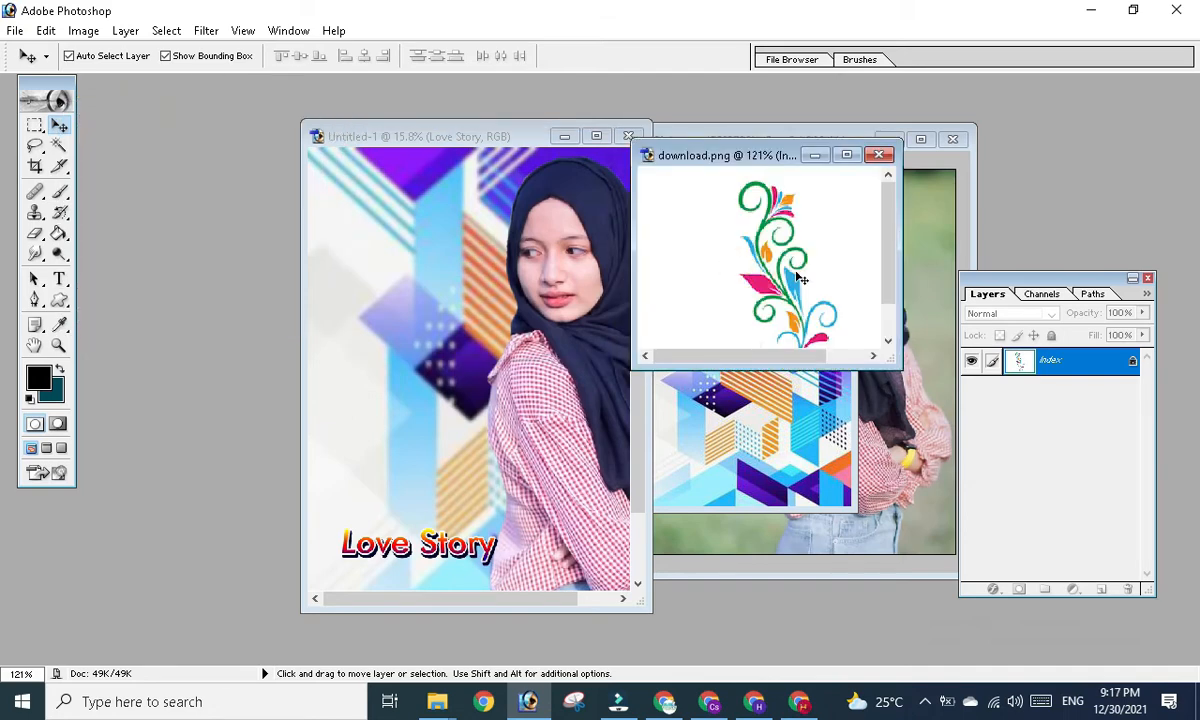
{"action": "left_click_drag", "start_coordinate": [762, 278], "coordinate": [481, 300]}
{"action": "left_click_drag", "start_coordinate": [770, 165], "coordinate": [718, 170]}
{"action": "key", "text": "ctrl+alt+minus"}
{"action": "key", "text": "ctrl+alt+minus"}
{"action": "key", "text": "ctrl+alt+plus"}
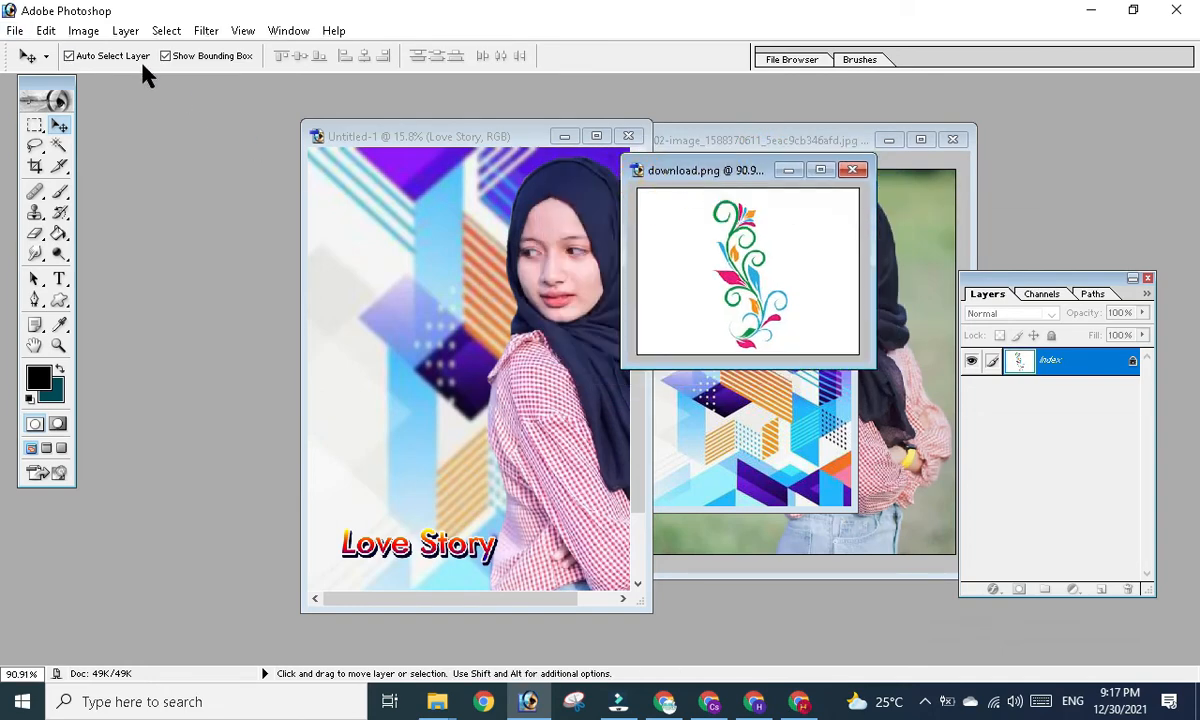
- Select the entire floral image, copy it into the poster document as a new layer, and maximize the poster window
{"action": "left_click", "coordinate": [167, 31]}
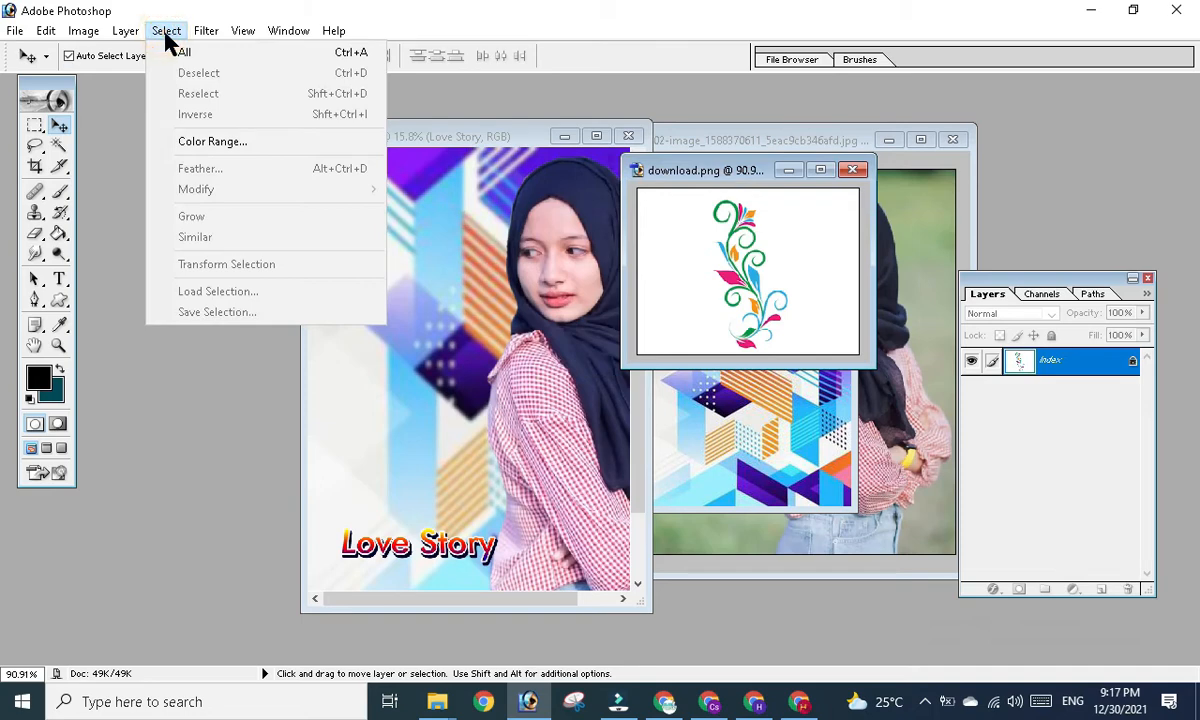
{"action": "left_click", "coordinate": [207, 53]}
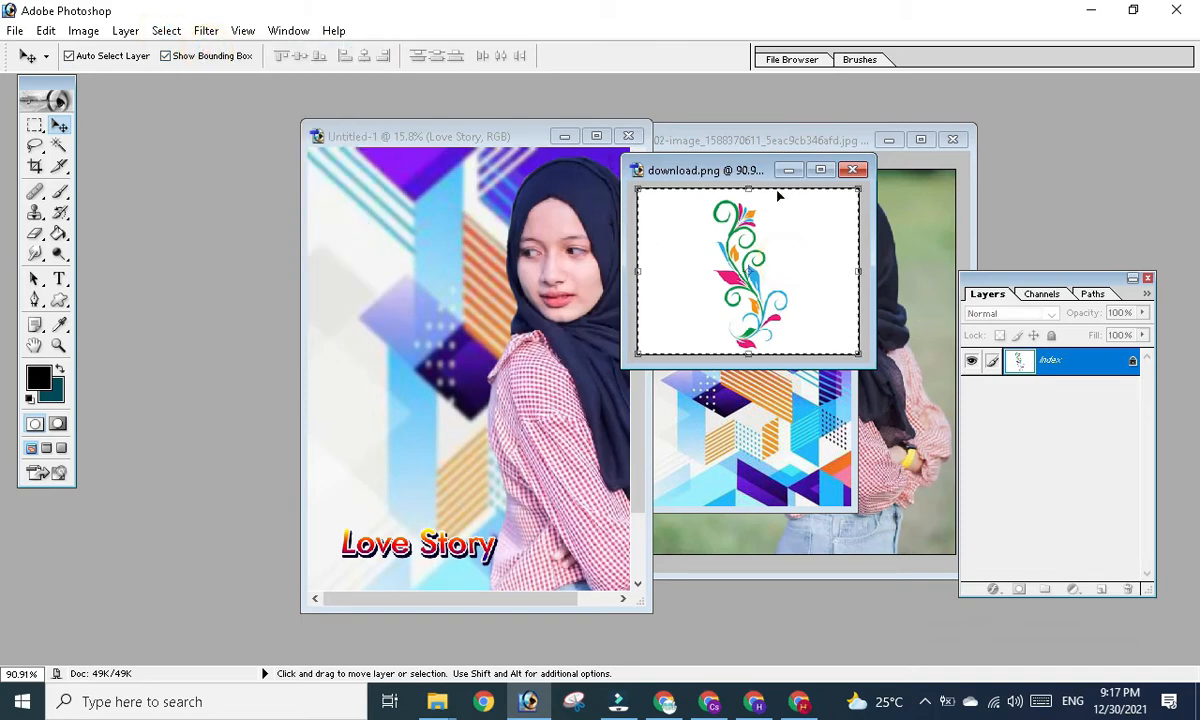
{"action": "left_click_drag", "start_coordinate": [760, 272], "coordinate": [440, 312]}
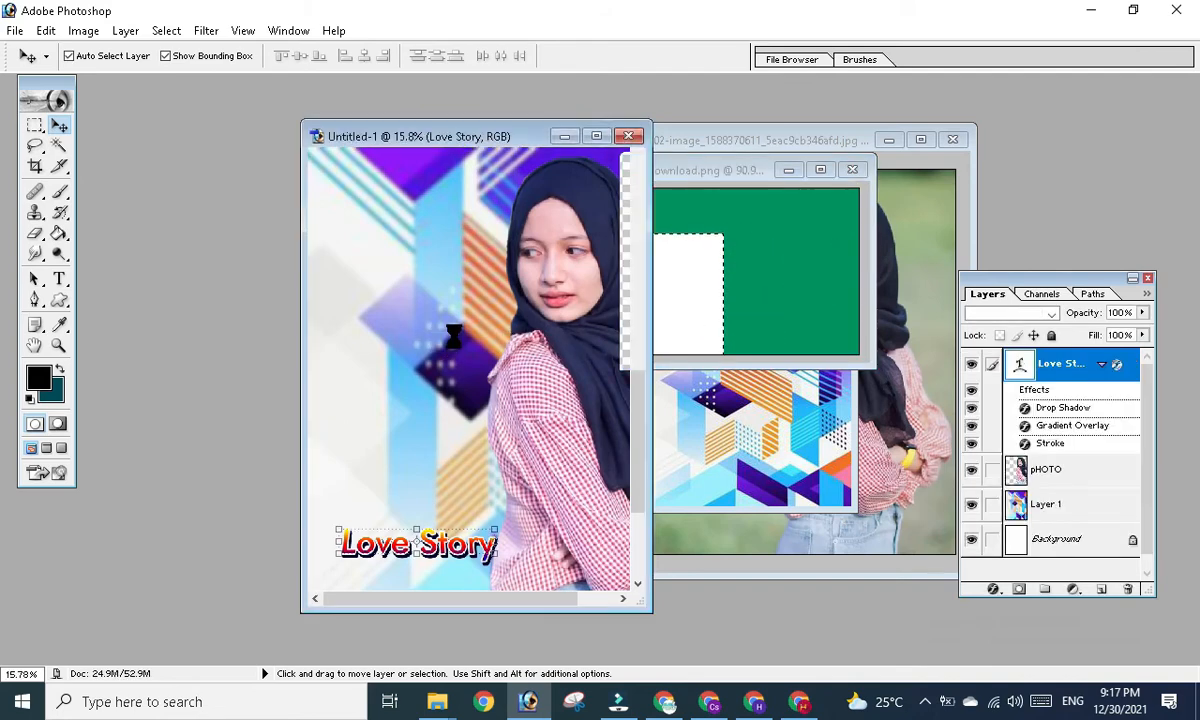
{"action": "left_click", "coordinate": [596, 135]}
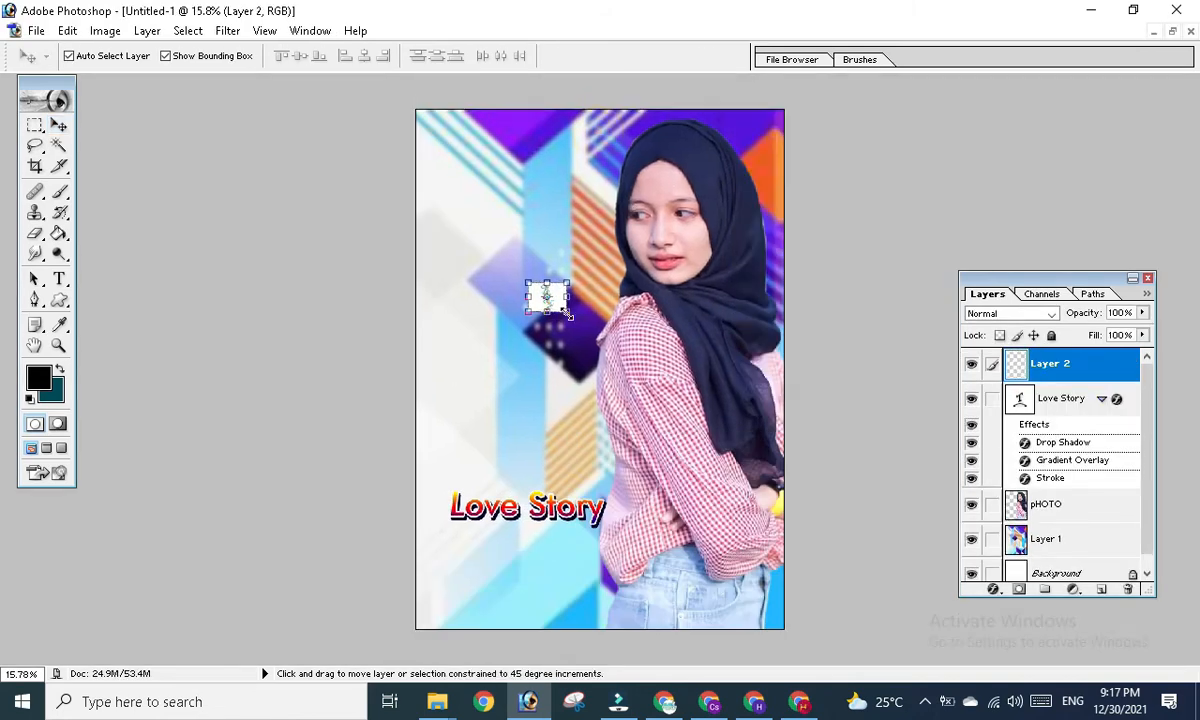
- Scale the floral layer to about 912%, rotate it about 10.7°, place it over the poster's lower left, and apply the transform
{"action": "key", "text": "ctrl+t"}
{"action": "left_click_drag", "start_coordinate": [569, 311], "coordinate": [779, 572]}
{"action": "left_click_drag", "start_coordinate": [660, 440], "coordinate": [497, 551]}
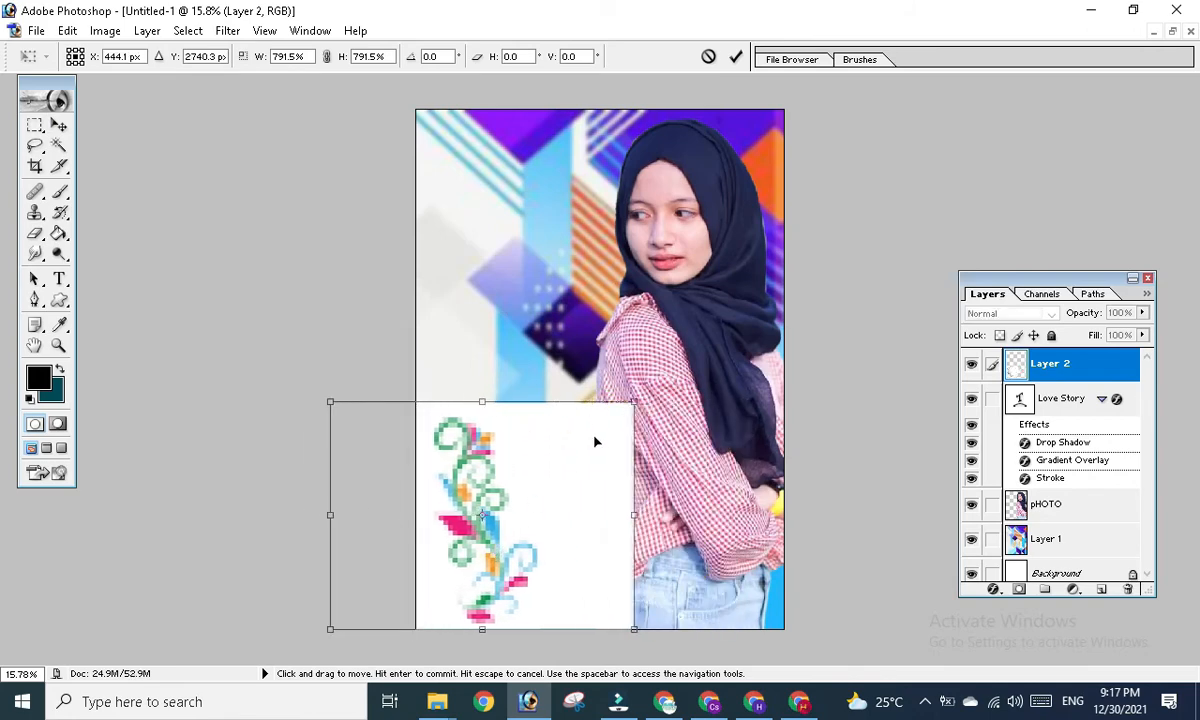
{"action": "left_click_drag", "start_coordinate": [633, 399], "coordinate": [717, 369]}
{"action": "left_click_drag", "start_coordinate": [617, 452], "coordinate": [608, 466]}
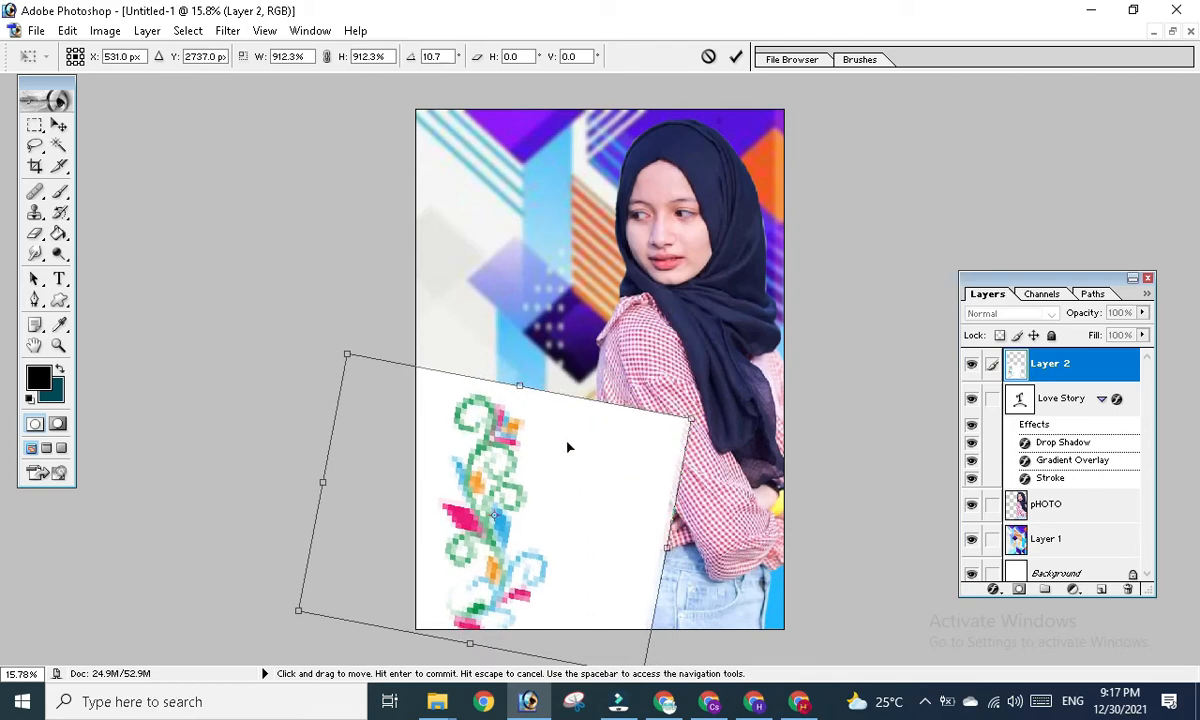
{"action": "left_click", "coordinate": [58, 125]}
{"action": "left_click", "coordinate": [532, 280]}
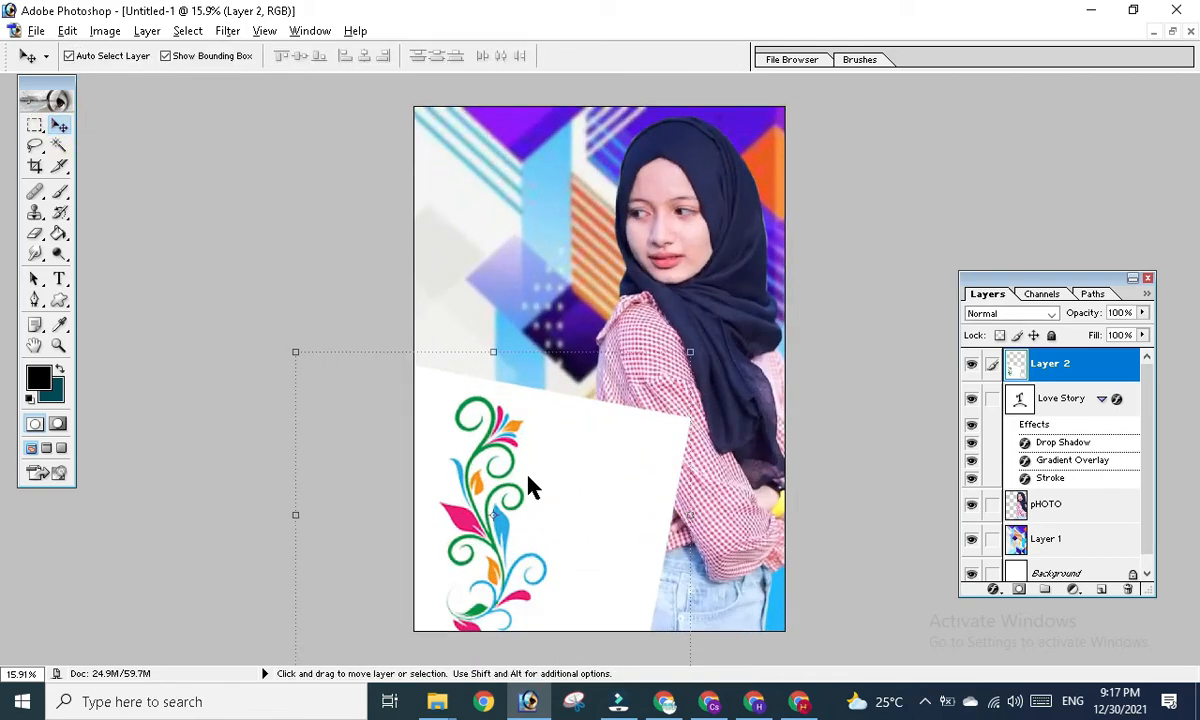
- Move the floral layer toward the poster's centre and remove its white background with the Magic Eraser at tolerance 30
{"action": "left_click_drag", "start_coordinate": [528, 490], "coordinate": [594, 442]}
{"action": "key", "text": "ctrl+t"}
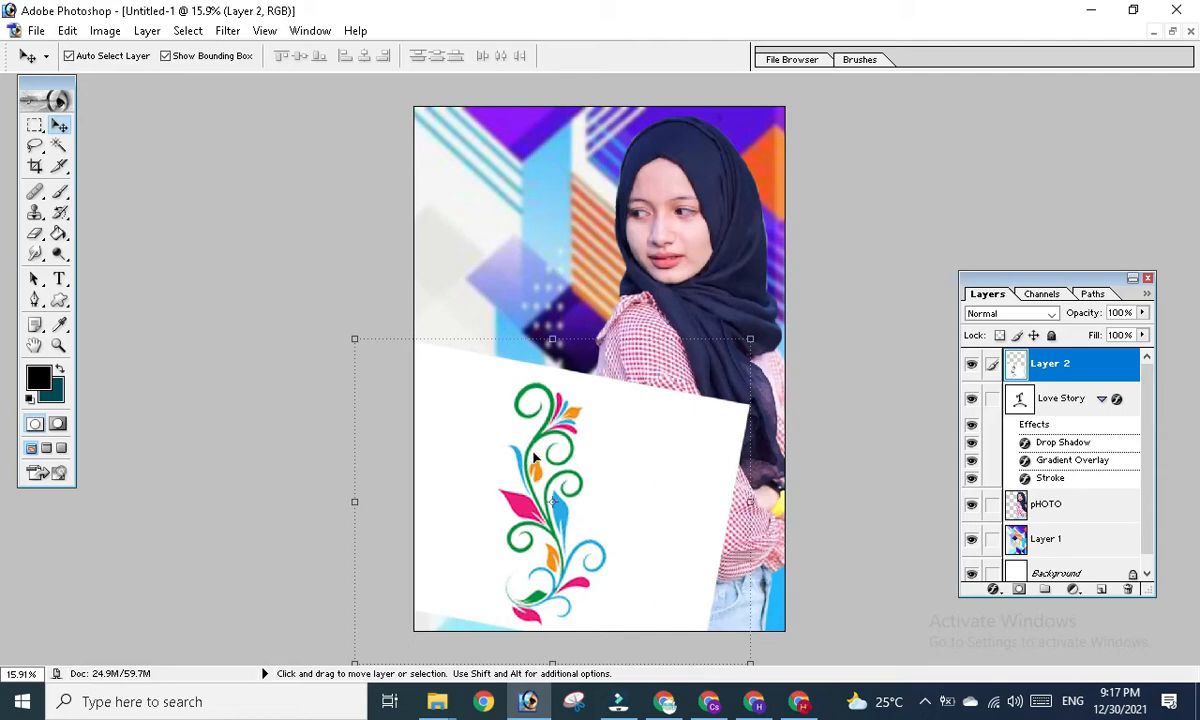
{"action": "left_click", "coordinate": [35, 233]}
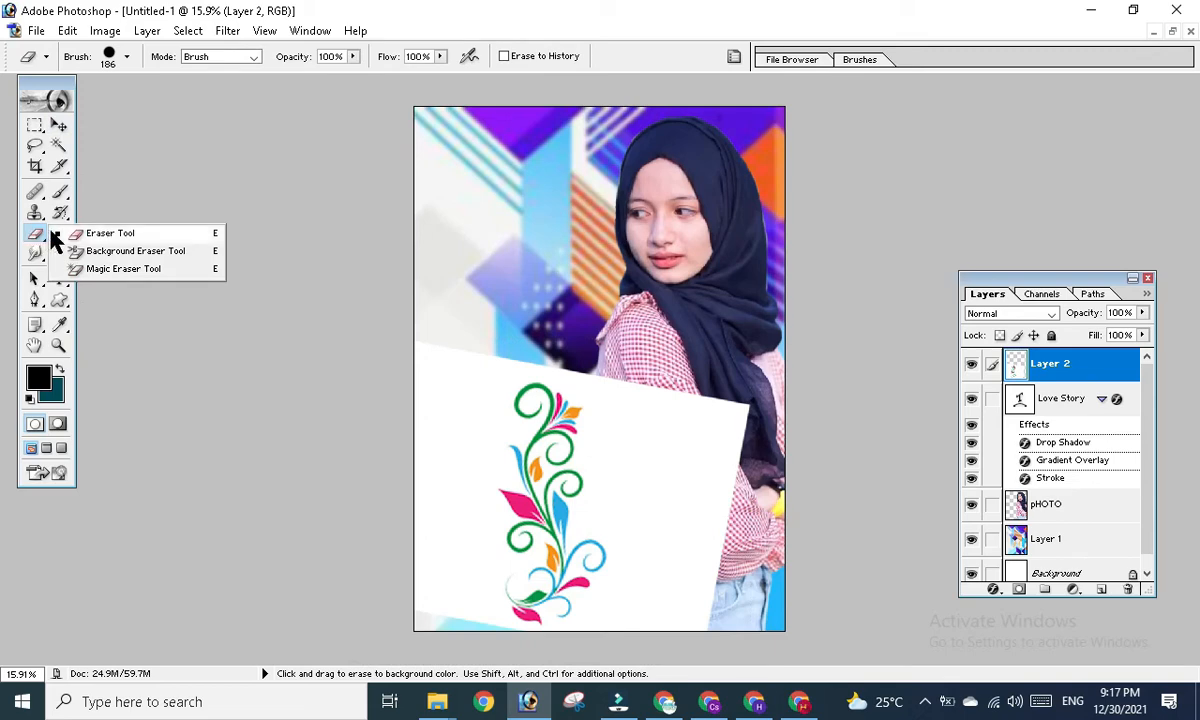
{"action": "left_click", "coordinate": [108, 270]}
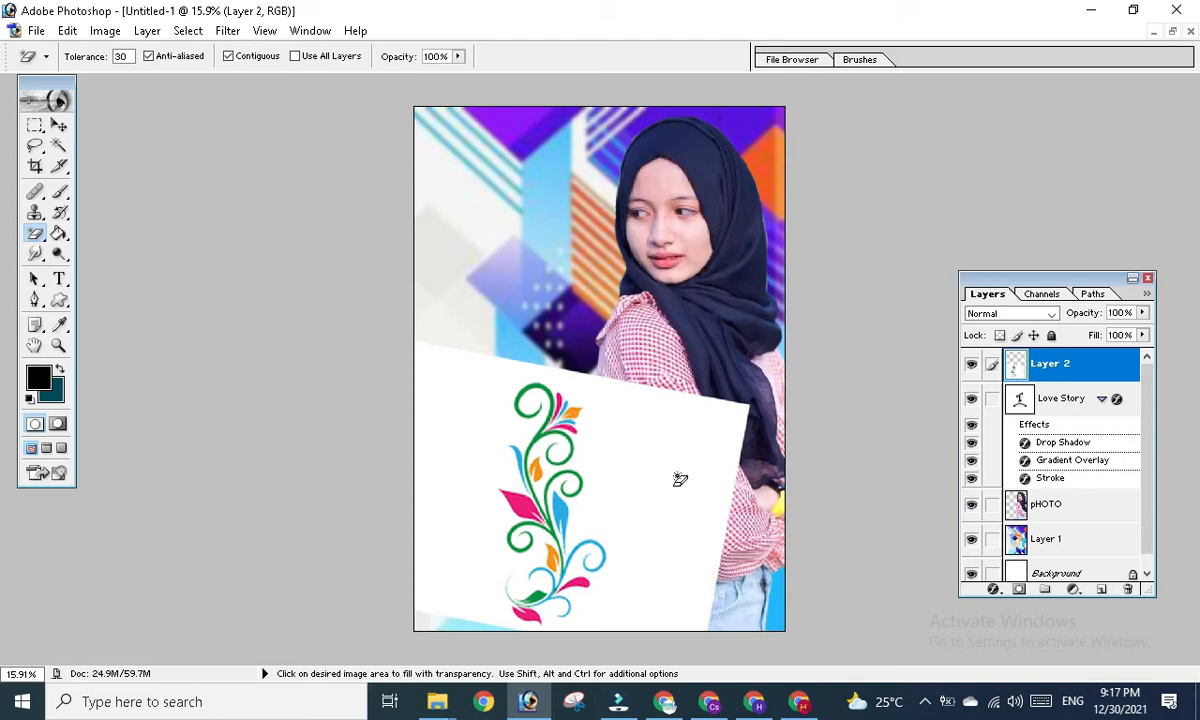
{"action": "left_click", "coordinate": [628, 478]}
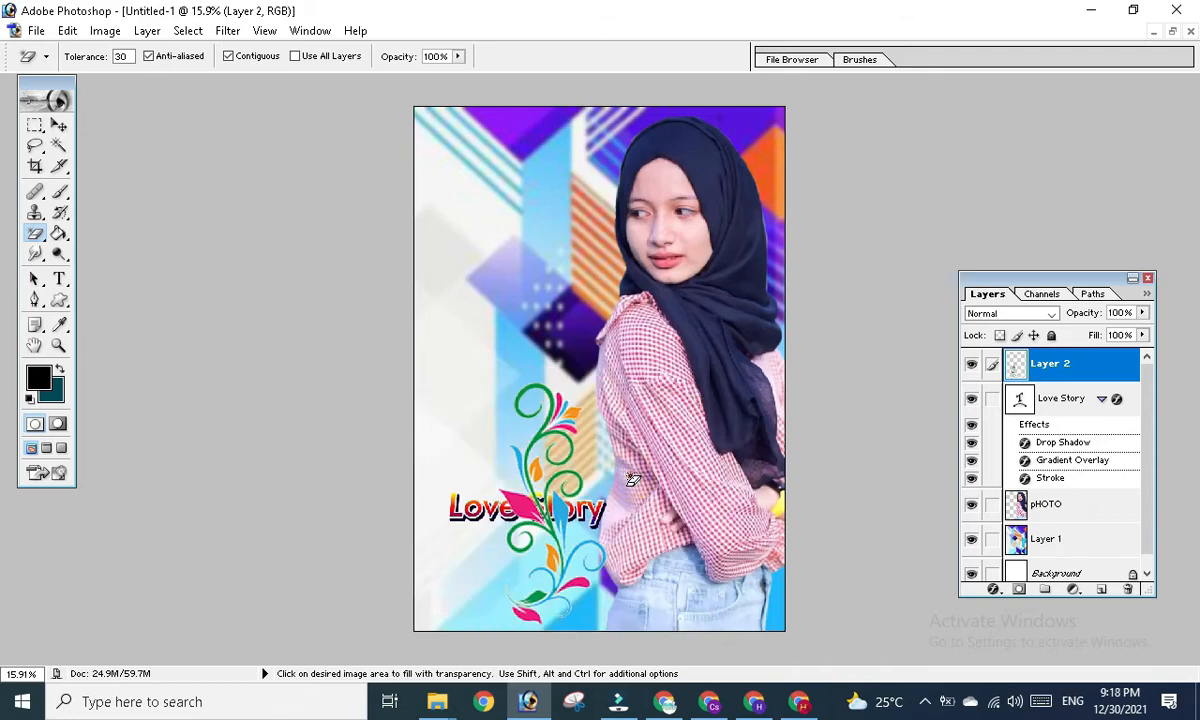
- Move the floral layer up above the title and erase the leftover white wedge below it with the Magic Eraser
{"action": "left_click", "coordinate": [59, 125]}
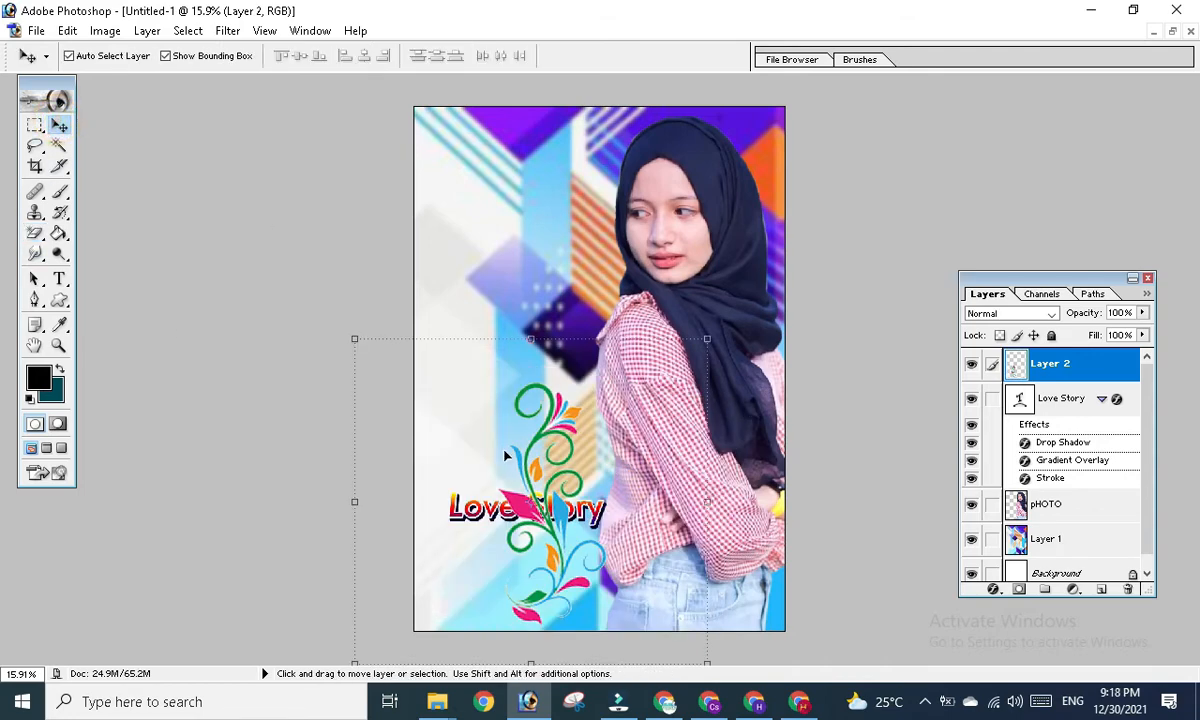
{"action": "mouse_move", "coordinate": [476, 427]}
{"action": "left_mouse_down"}
{"action": "mouse_move", "coordinate": [525, 413]}
{"action": "mouse_move", "coordinate": [482, 440]}
{"action": "mouse_move", "coordinate": [475, 335]}
{"action": "mouse_move", "coordinate": [485, 350]}
{"action": "left_mouse_up"}
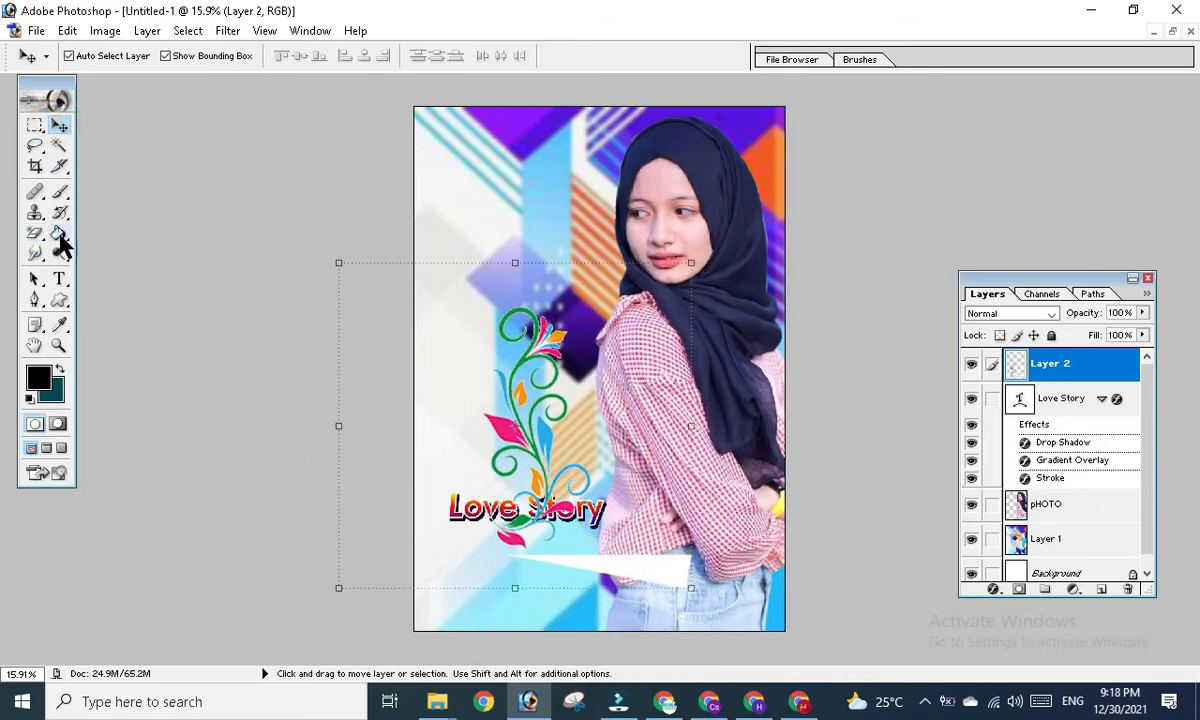
{"action": "left_click", "coordinate": [37, 233]}
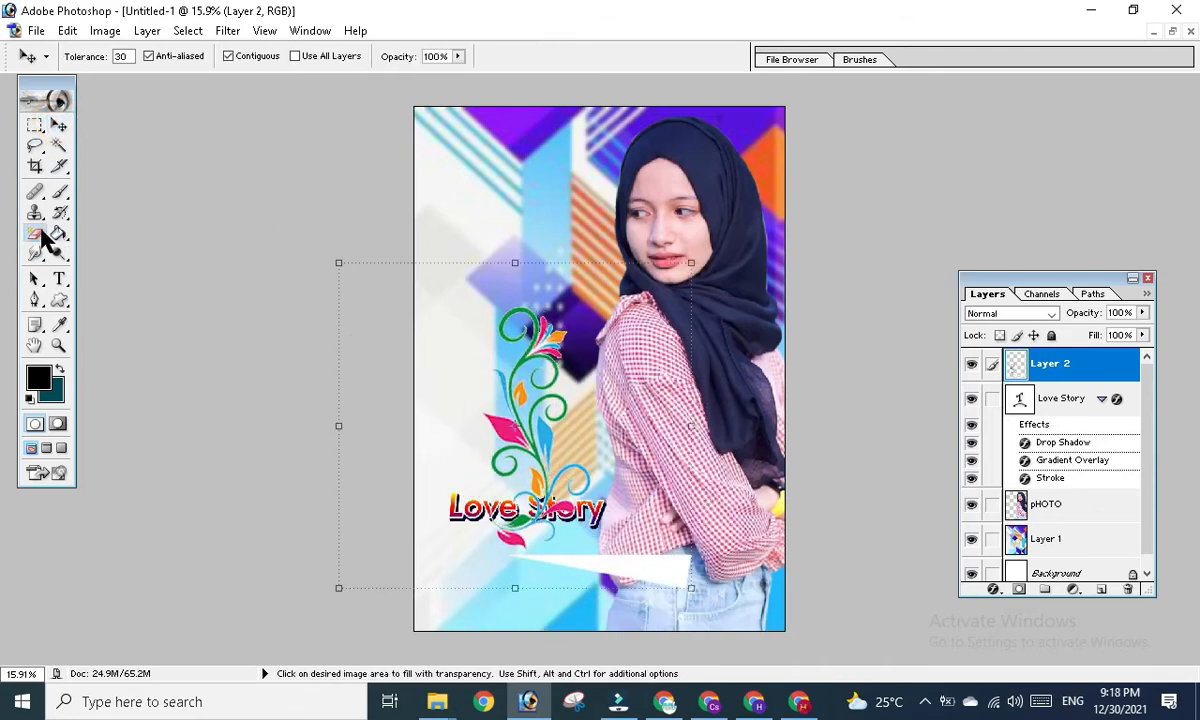
{"action": "left_click", "coordinate": [661, 581]}
- Scale the floral layer to 140.6% width and 158.3% height, rotate it -47.4°, place it across the poster's lower right, and apply the transform
{"action": "left_click", "coordinate": [59, 125]}
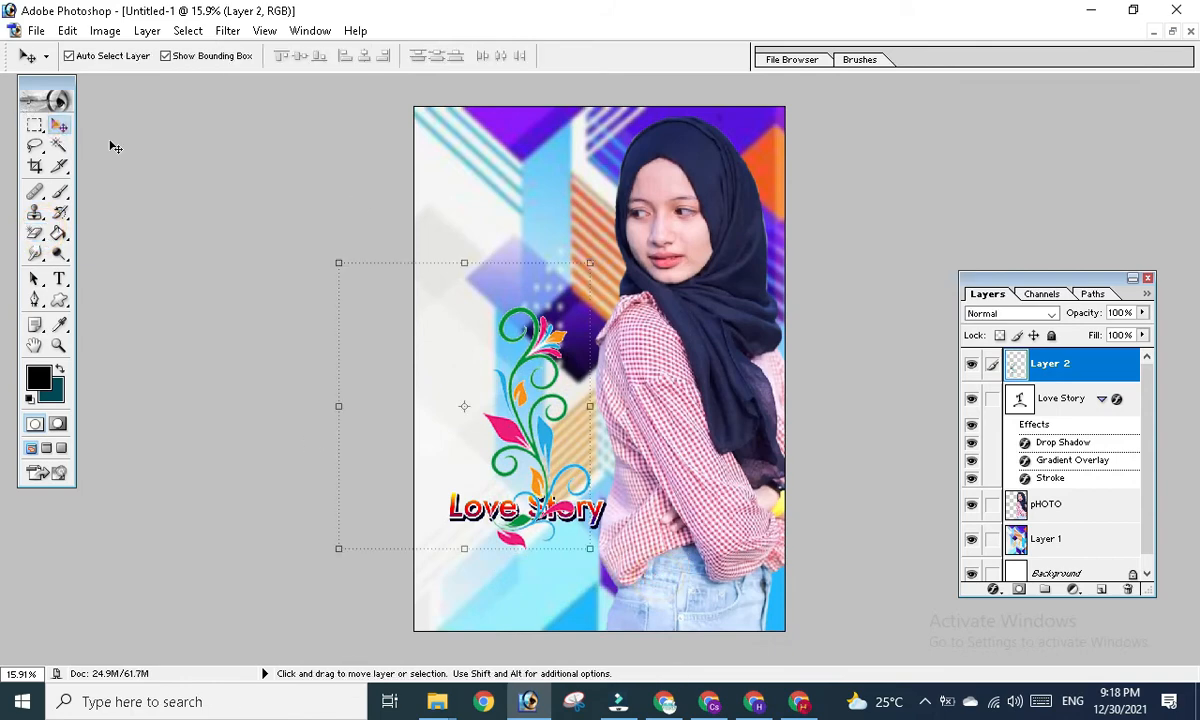
{"action": "left_click_drag", "start_coordinate": [546, 370], "coordinate": [478, 462]}
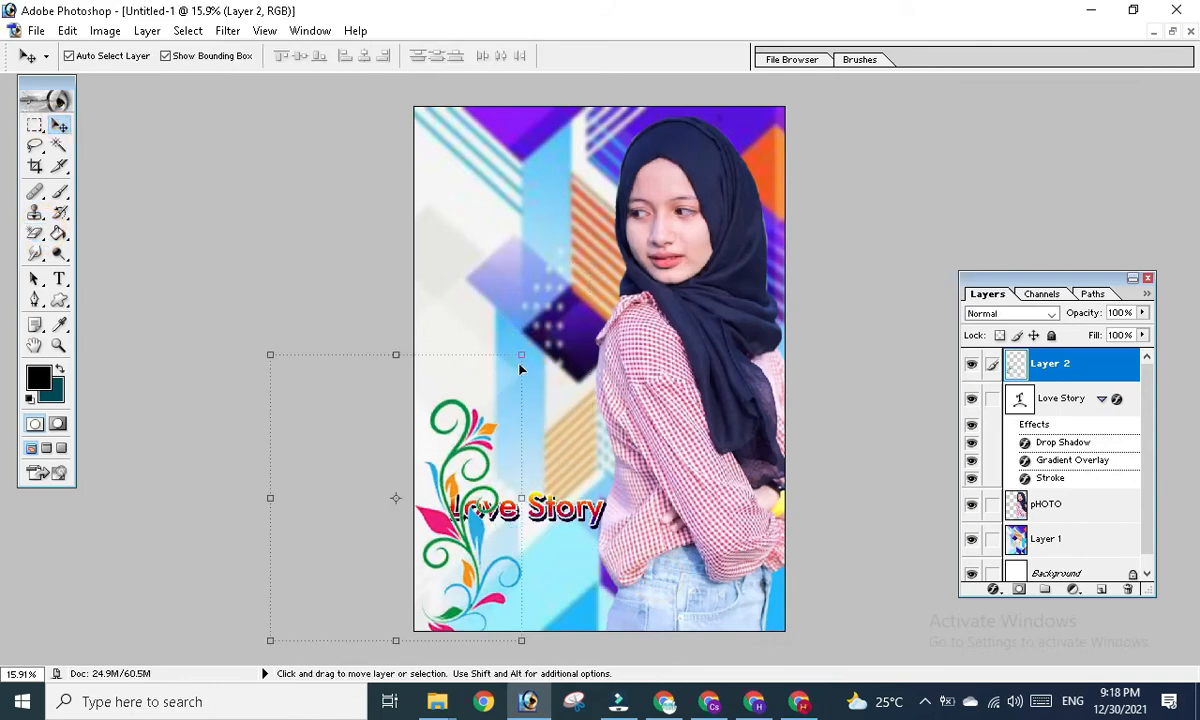
{"action": "left_click_drag", "start_coordinate": [524, 352], "coordinate": [728, 354]}
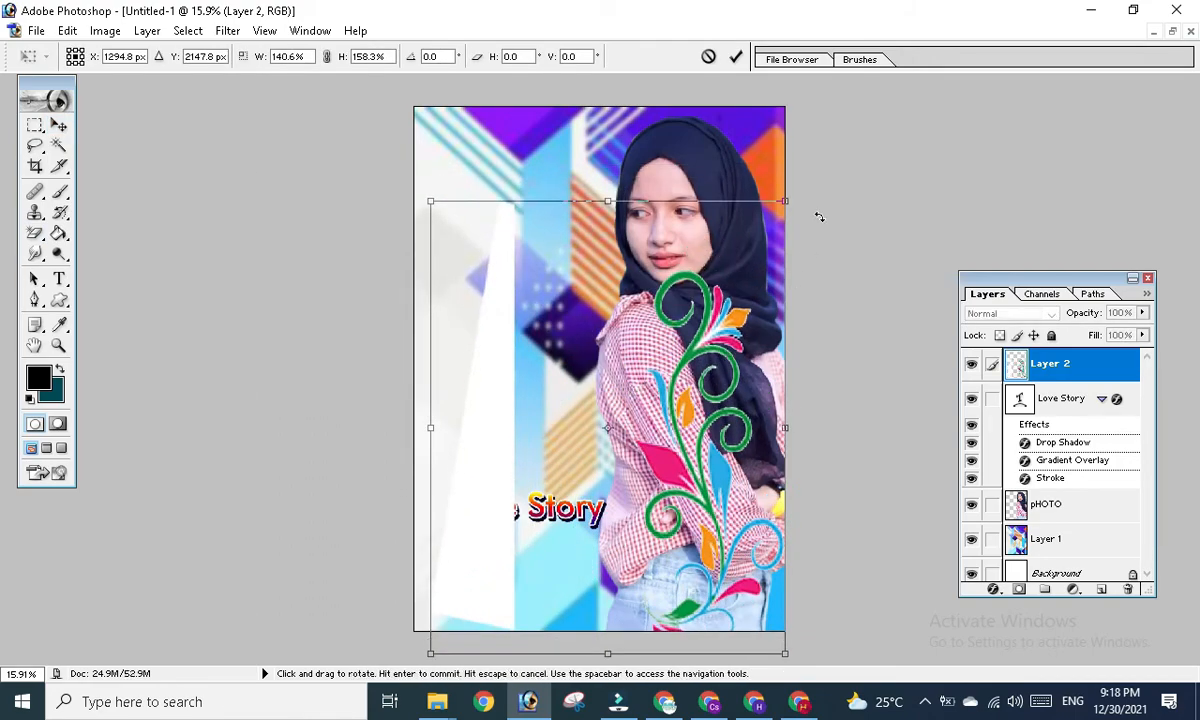
{"action": "left_click_drag", "start_coordinate": [790, 182], "coordinate": [553, 128]}
{"action": "left_click_drag", "start_coordinate": [688, 357], "coordinate": [650, 522]}
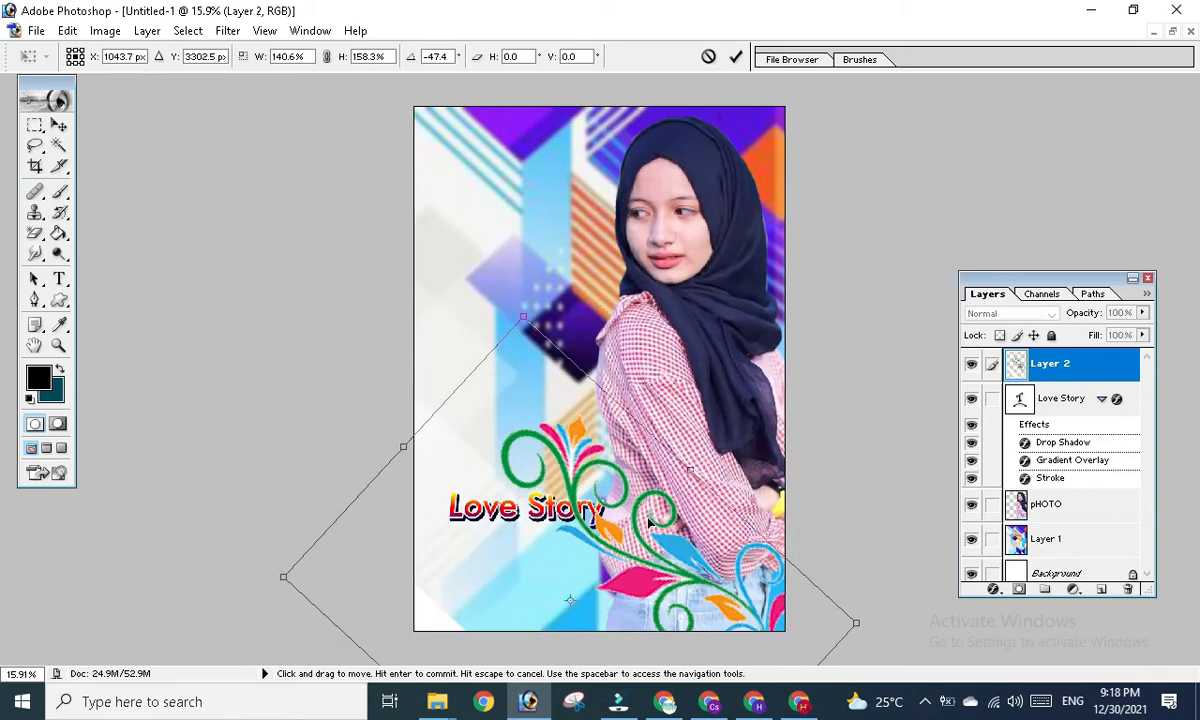
{"action": "left_click_drag", "start_coordinate": [675, 552], "coordinate": [646, 552]}
{"action": "left_click", "coordinate": [59, 125]}
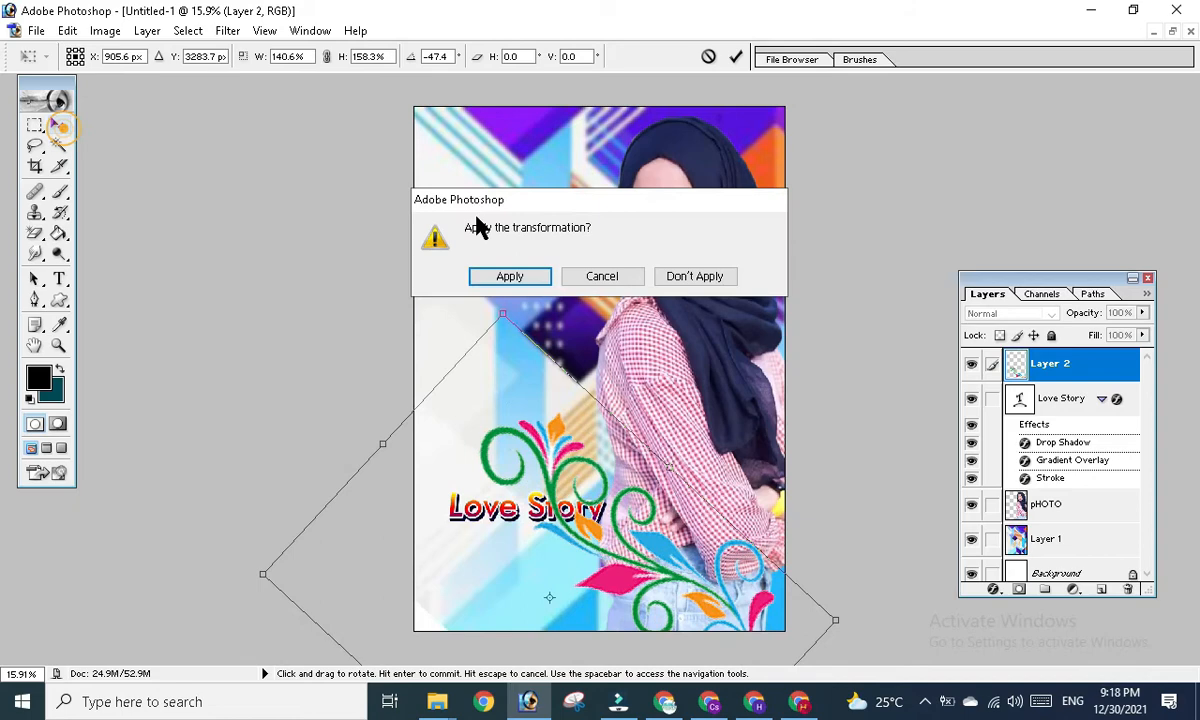
{"action": "left_click", "coordinate": [519, 274]}
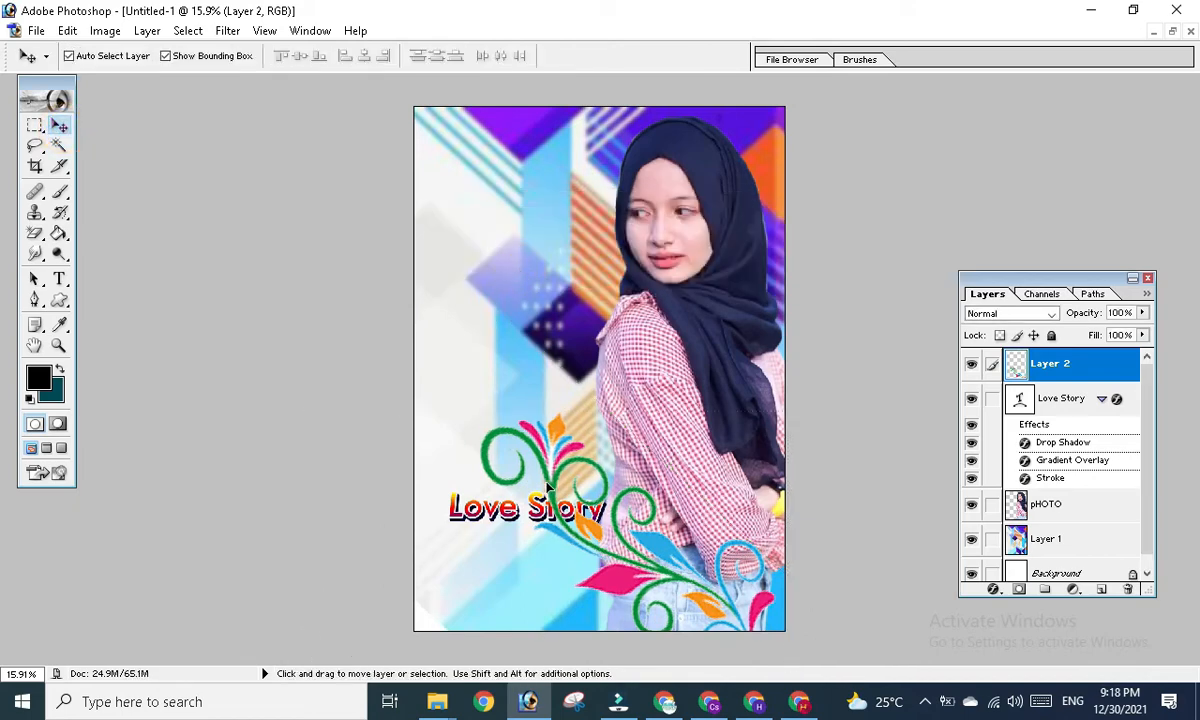
- Erase the leftover white patch of the floral layer in the poster's lower left corner with the Magic Eraser
{"action": "left_click", "coordinate": [34, 233]}
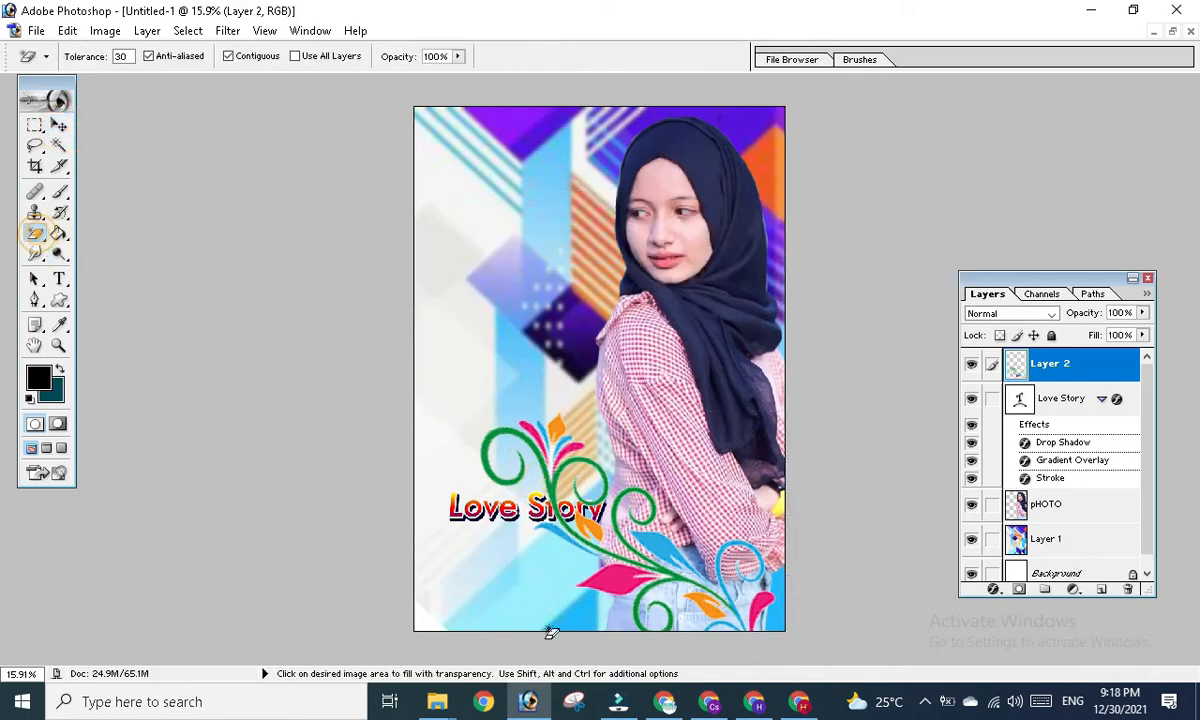
{"action": "left_click", "coordinate": [426, 627]}
{"action": "left_click", "coordinate": [59, 125]}
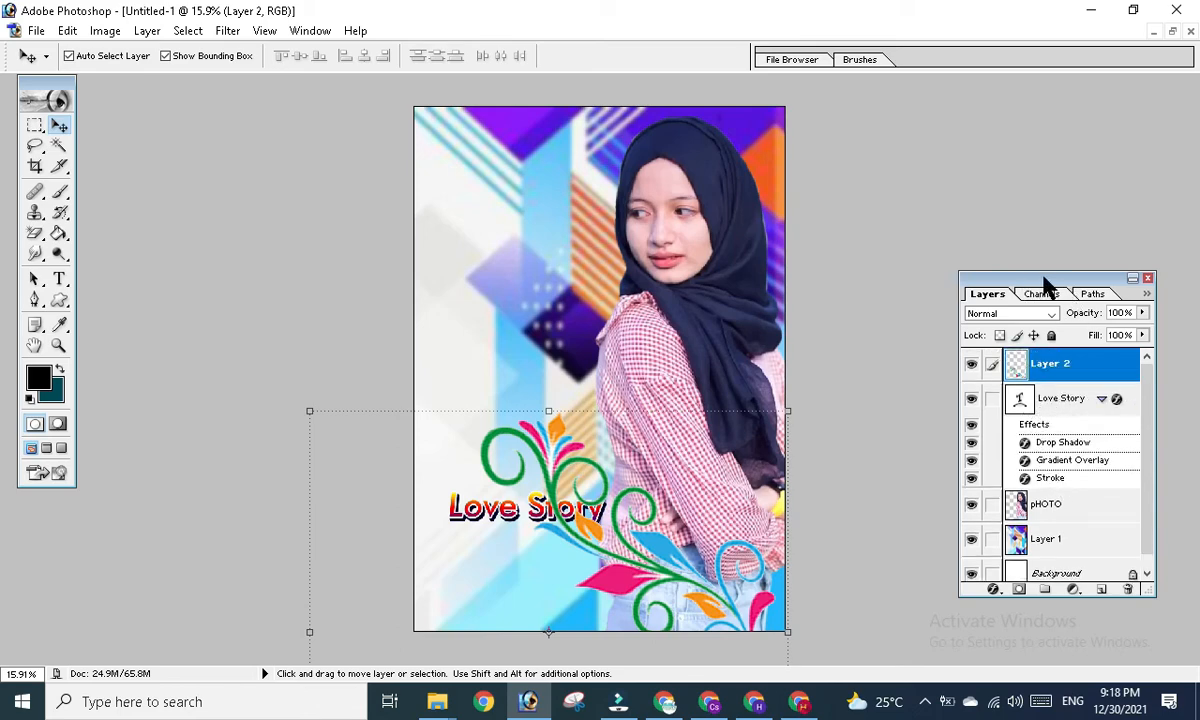
- Bring the Love Story text layer in front of the floral layer and move the title slightly down the poster
{"action": "left_click_drag", "start_coordinate": [1048, 280], "coordinate": [1012, 279]}
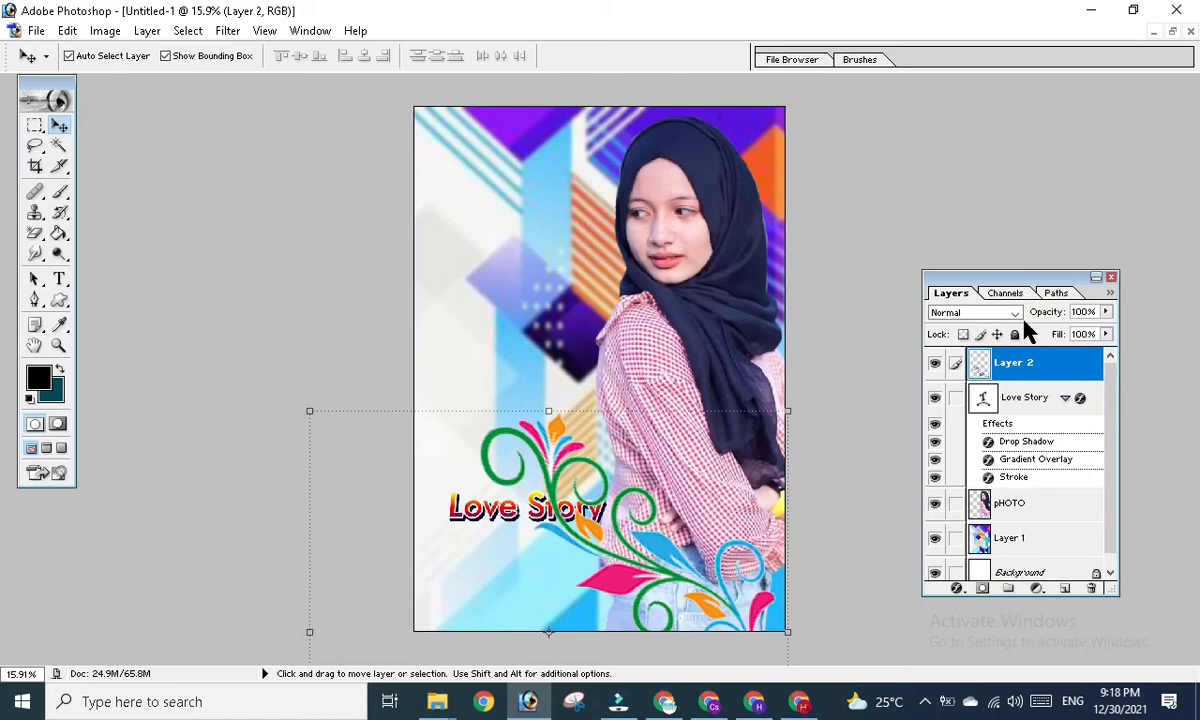
{"action": "left_click", "coordinate": [1020, 402]}
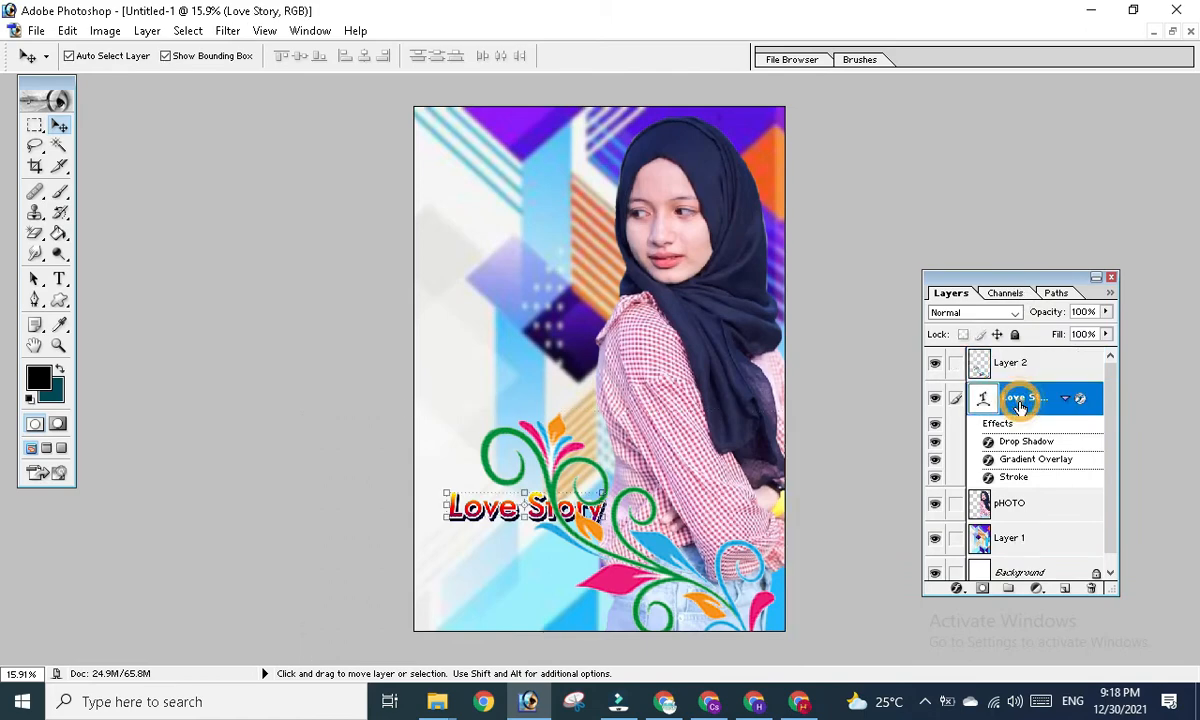
{"action": "left_click_drag", "start_coordinate": [987, 399], "coordinate": [924, 335]}
{"action": "left_click_drag", "start_coordinate": [983, 362], "coordinate": [985, 363]}
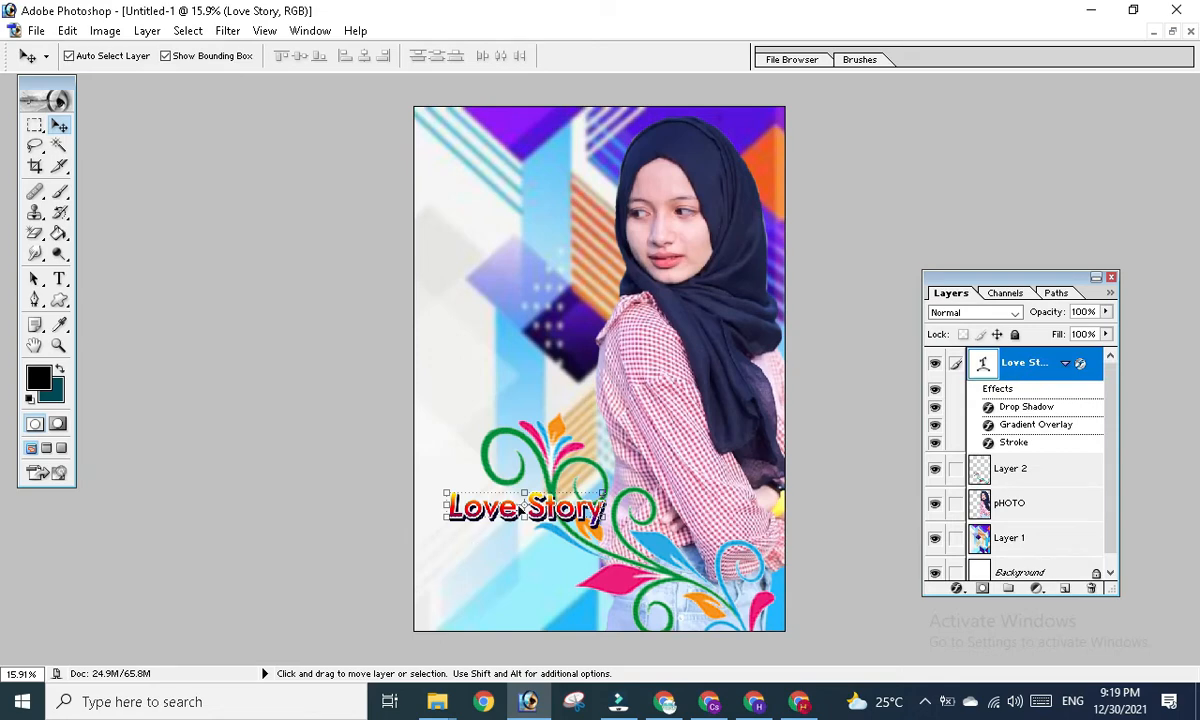
{"action": "left_click_drag", "start_coordinate": [520, 508], "coordinate": [512, 550]}
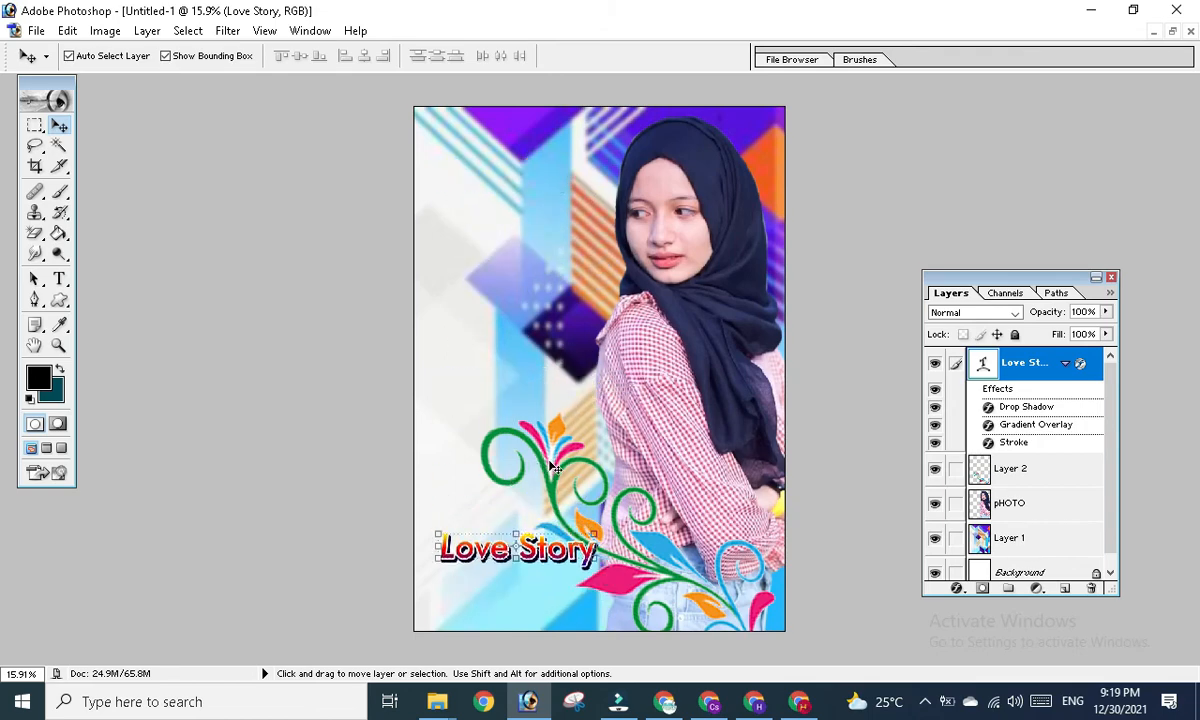
- Apply Auto Levels to the floral layer
{"action": "left_click", "coordinate": [556, 468]}
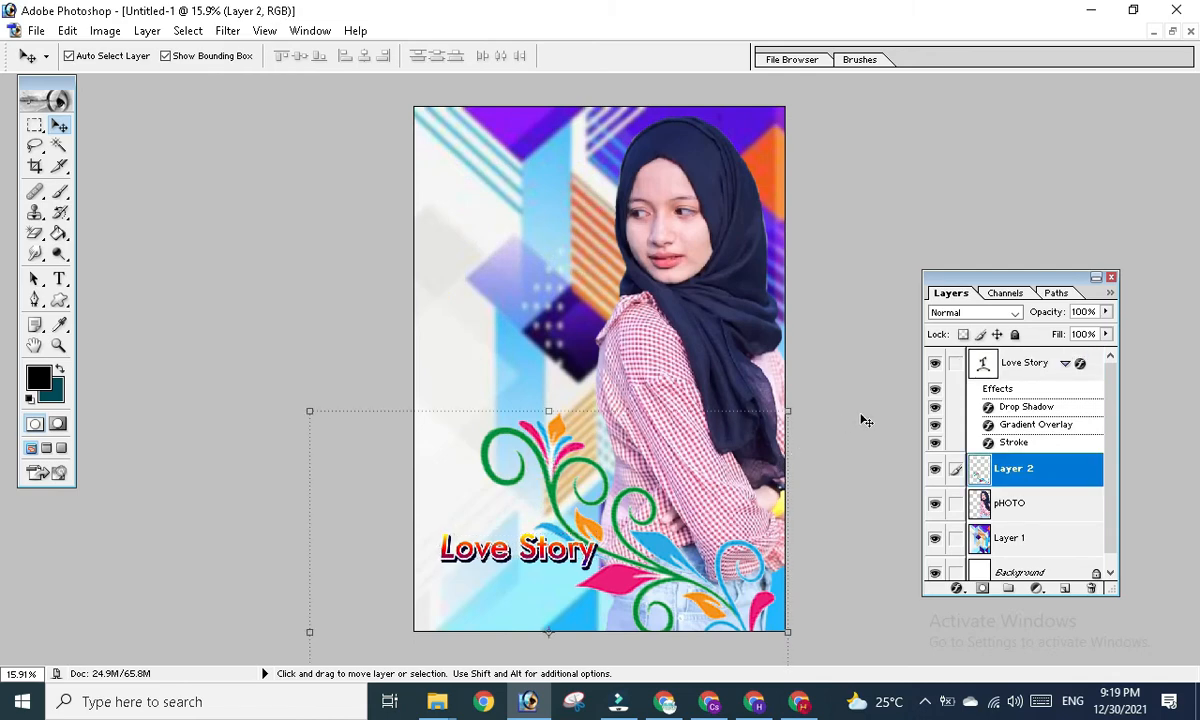
{"action": "left_click", "coordinate": [108, 31]}
{"action": "mouse_move", "coordinate": [130, 88]}
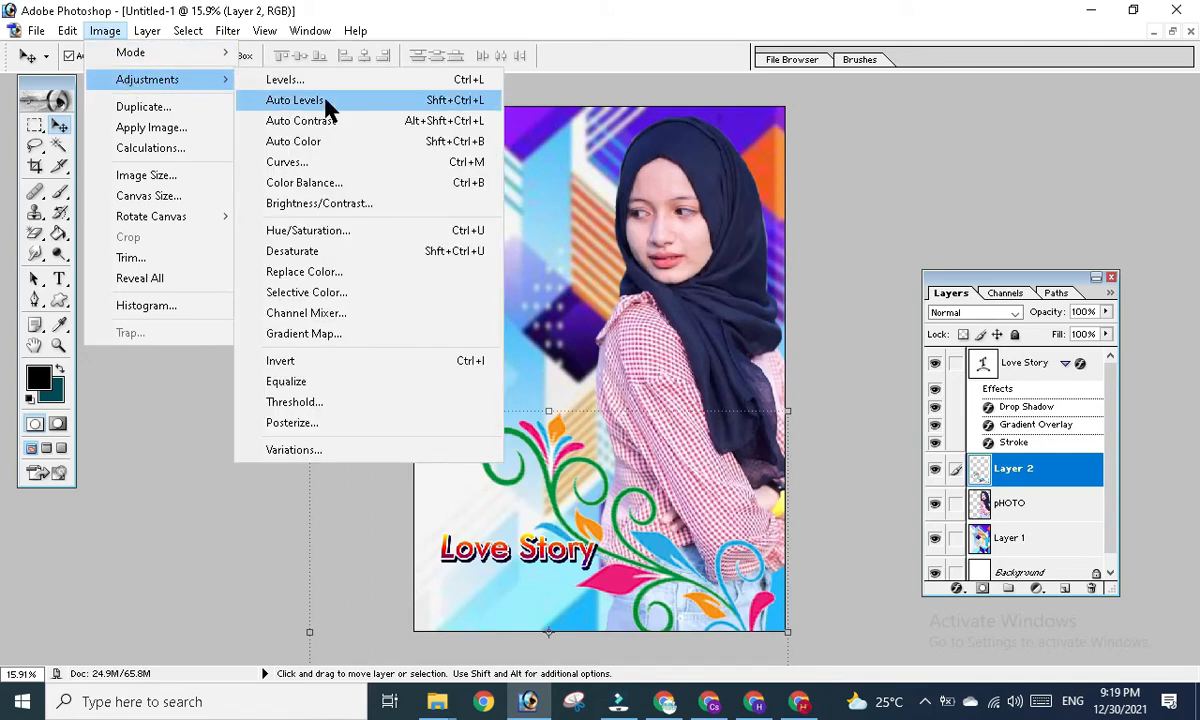
{"action": "left_click", "coordinate": [328, 108]}
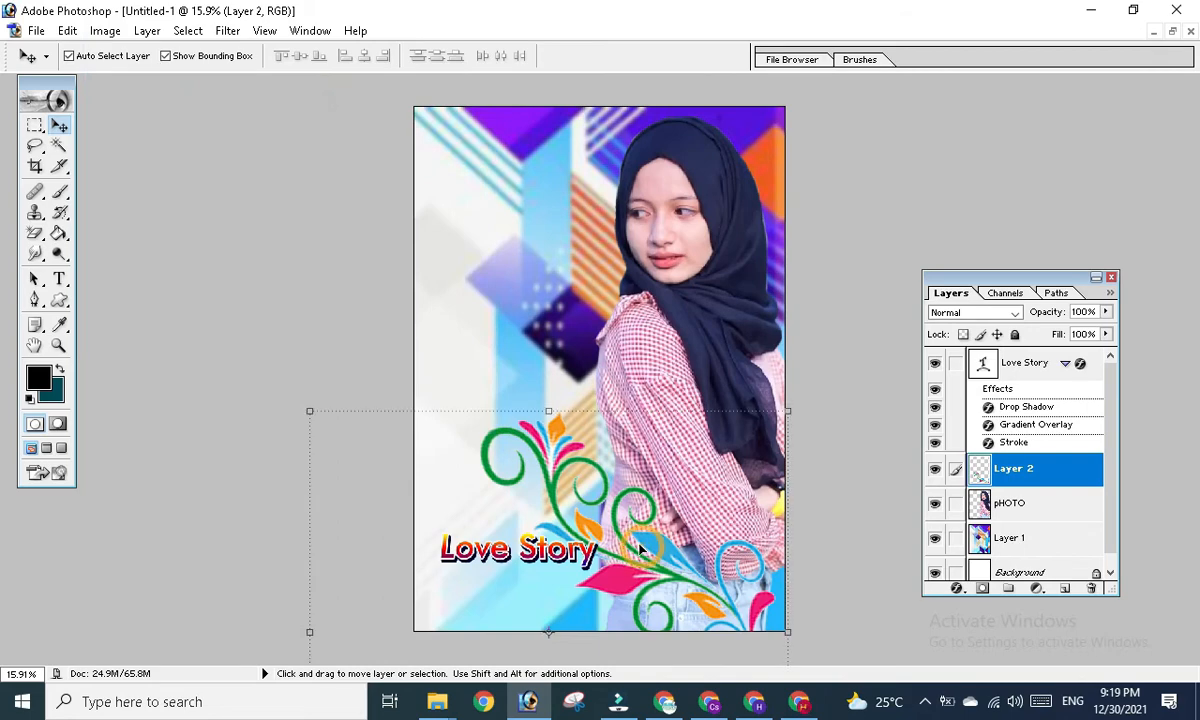
- Recolour the floral layer with Color Balance, setting the midtone levels to -18, -100 and +100
{"action": "left_click", "coordinate": [100, 32]}
{"action": "mouse_move", "coordinate": [174, 86]}
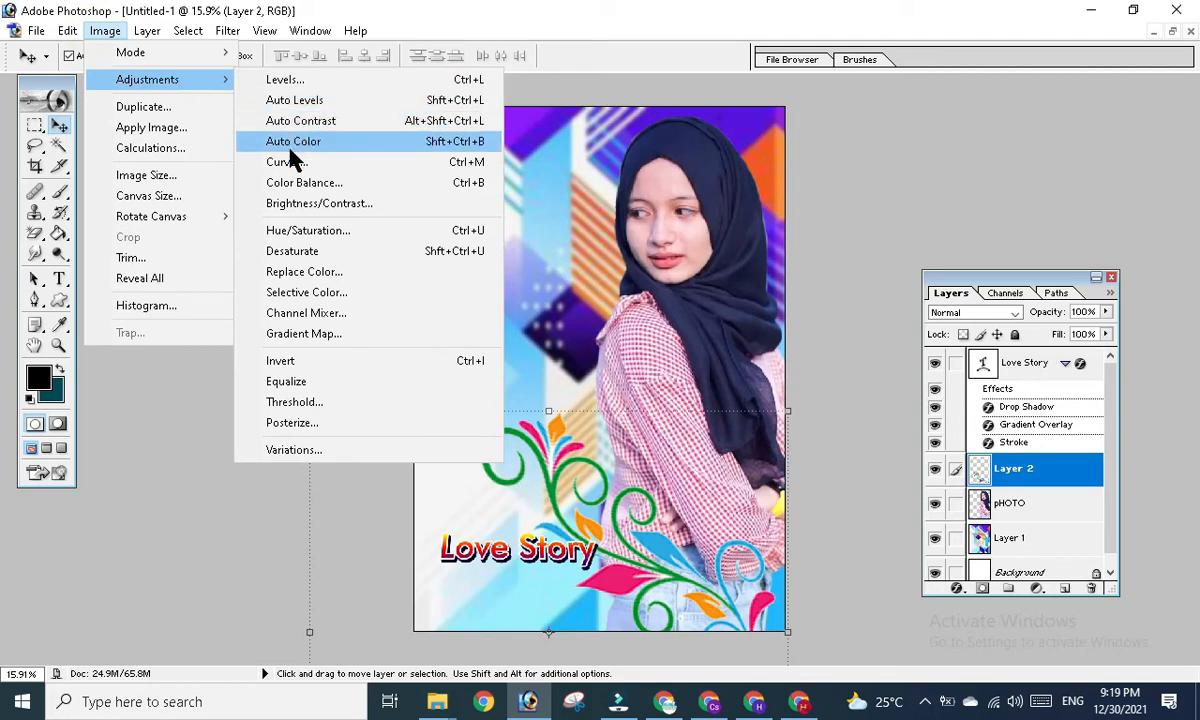
{"action": "left_click", "coordinate": [292, 190]}
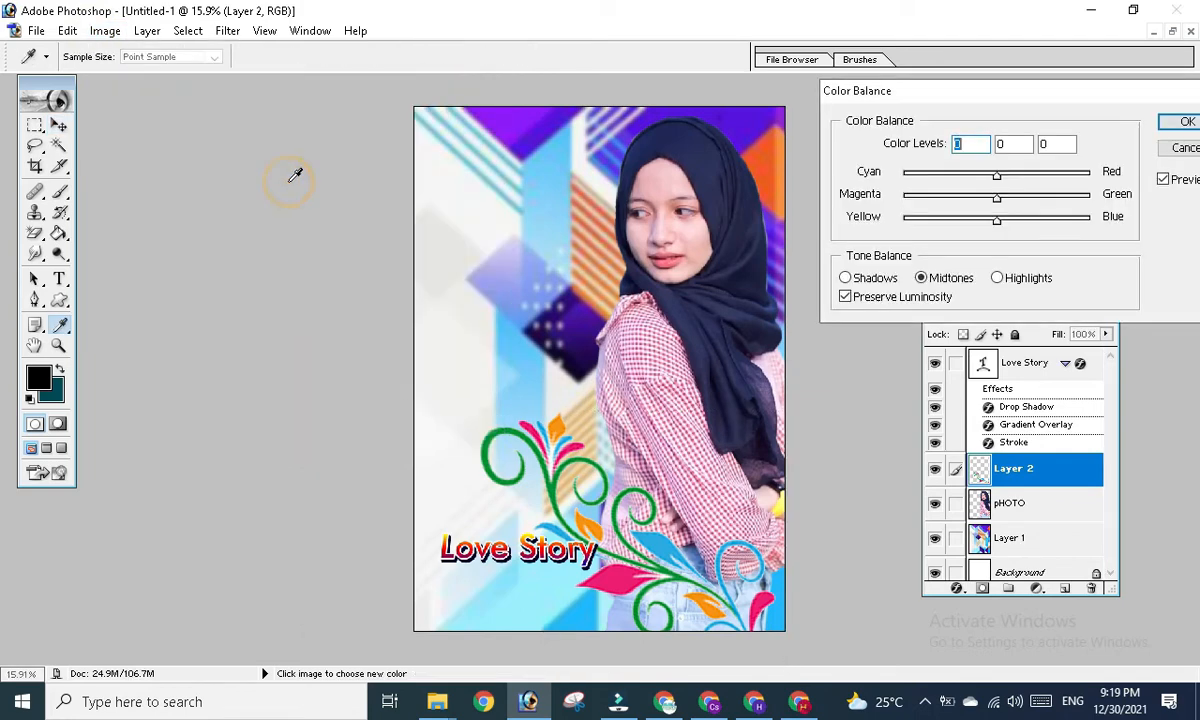
{"action": "left_click_drag", "start_coordinate": [997, 177], "coordinate": [1092, 222]}
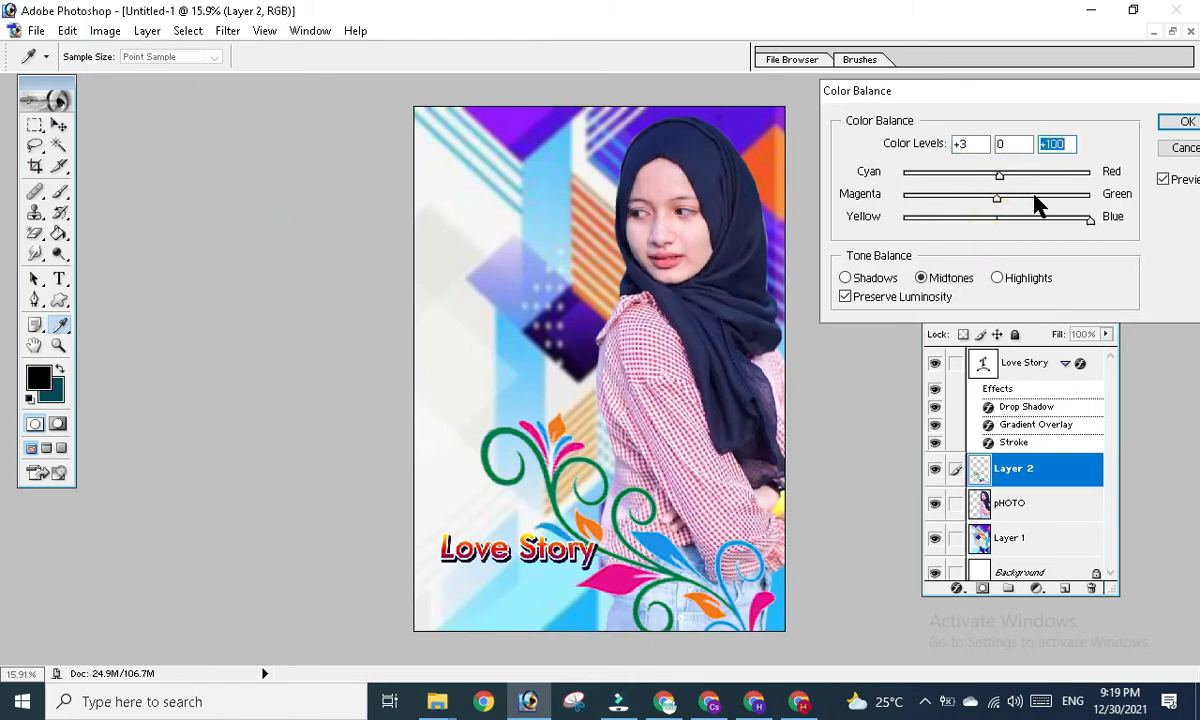
{"action": "left_click_drag", "start_coordinate": [997, 207], "coordinate": [900, 203]}
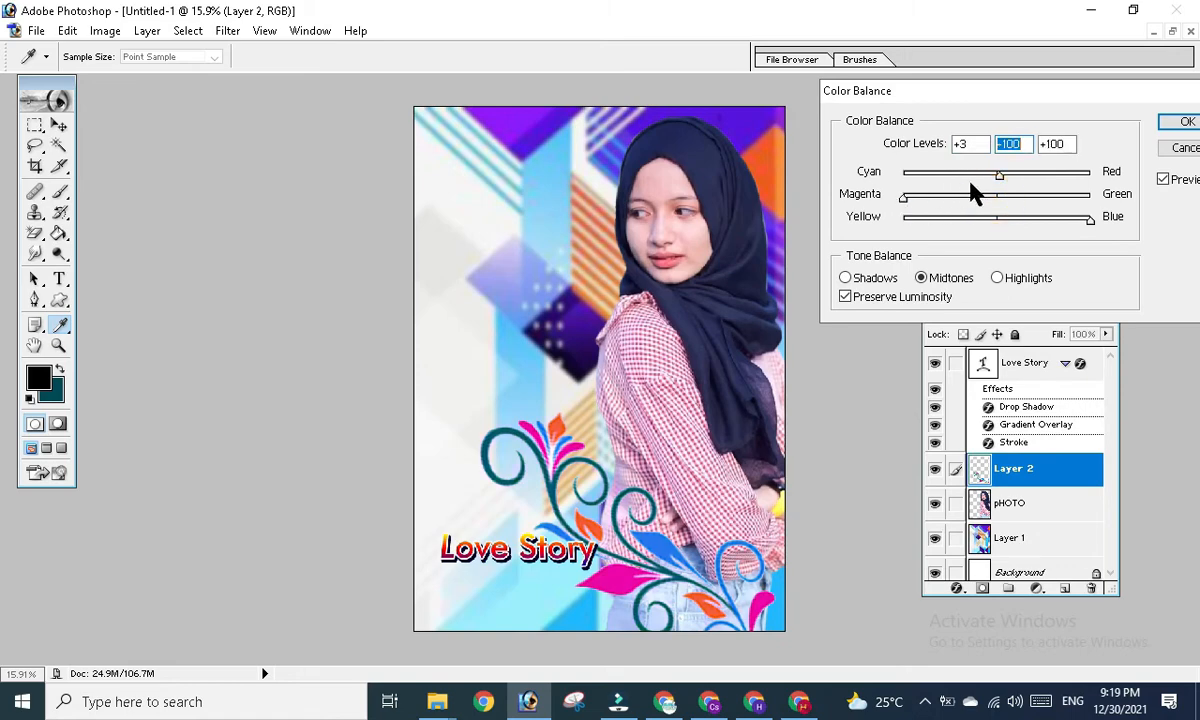
{"action": "left_click_drag", "start_coordinate": [999, 182], "coordinate": [980, 214]}
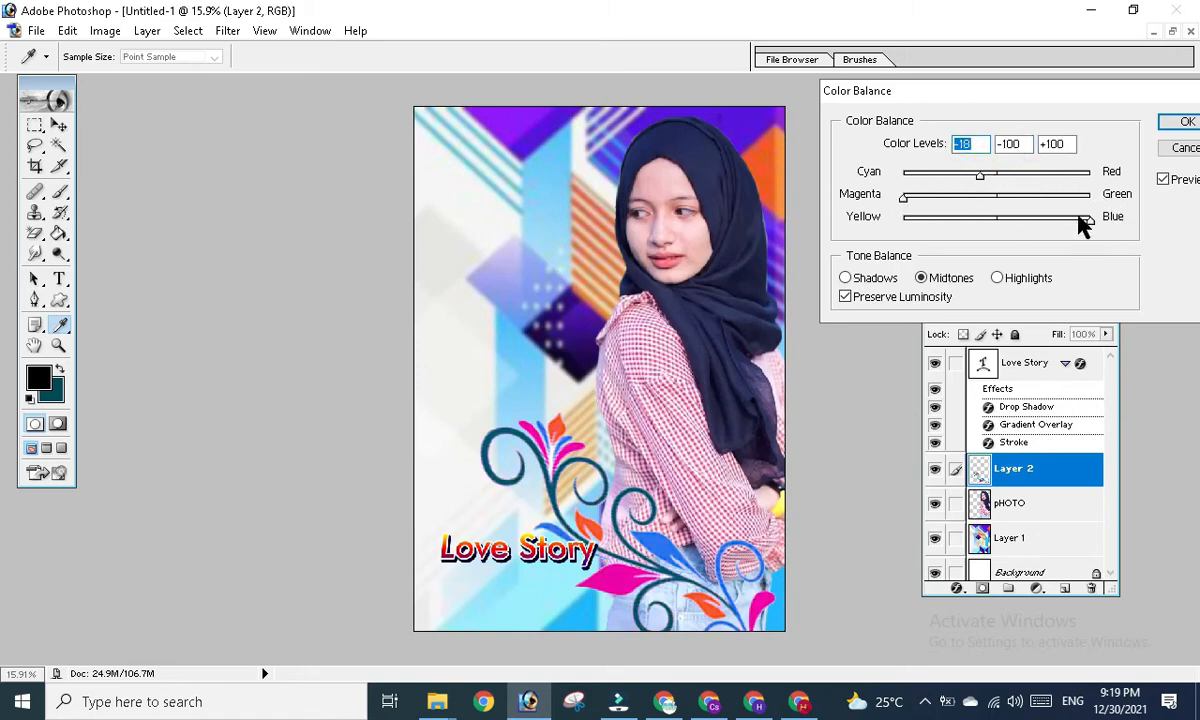
{"action": "key", "text": "v"}
{"action": "left_click", "coordinate": [1185, 121]}
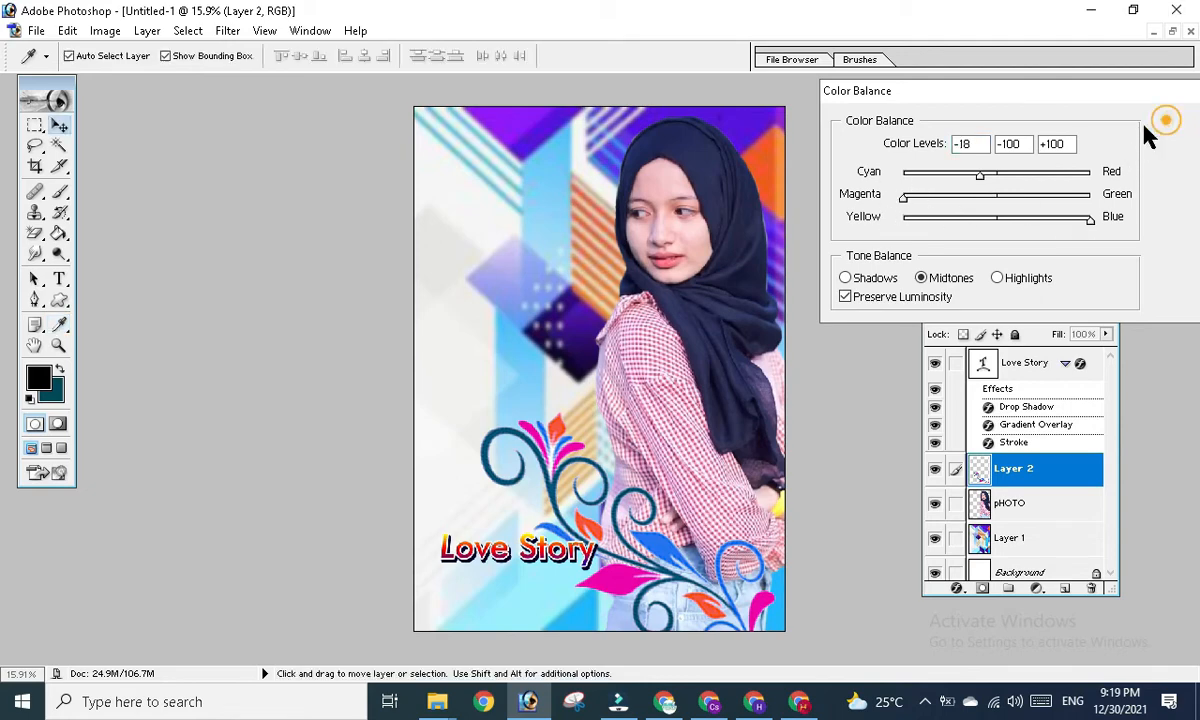
- Examine the poster's overall composition with the recoloured floral ornament at different magnifications
{"action": "left_click", "coordinate": [510, 205]}
{"action": "key", "text": "ctrl+minus"}
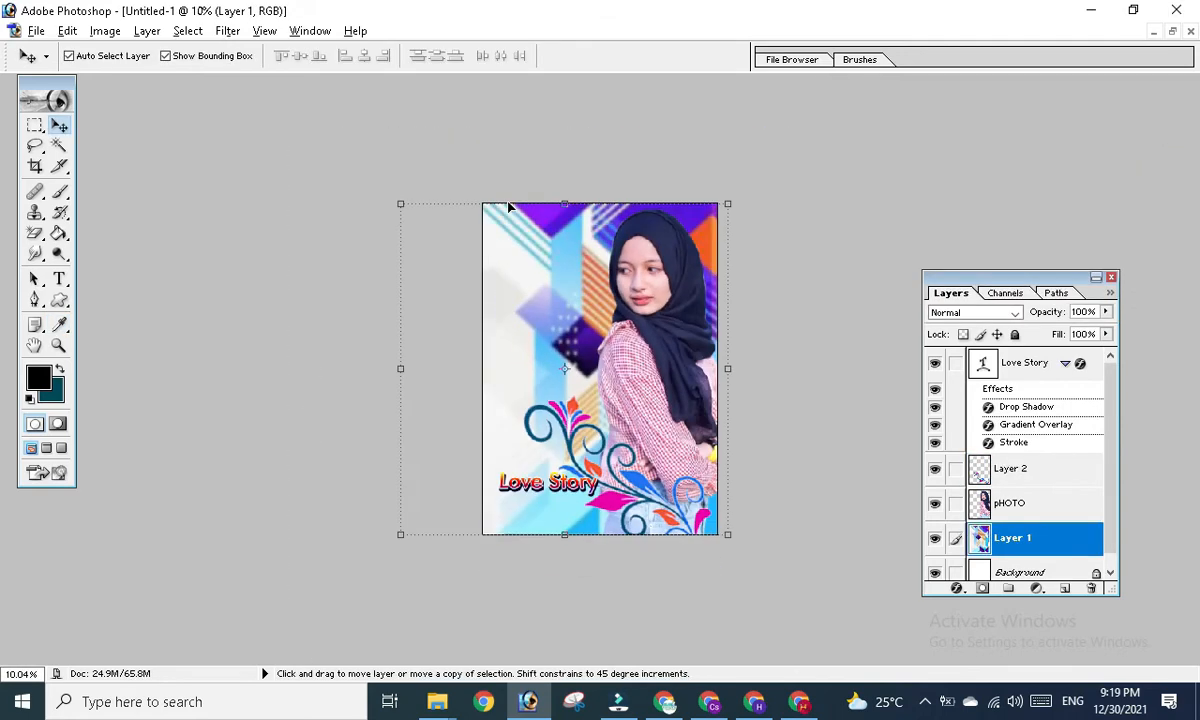
{"action": "key", "text": "ctrl+minus"}
{"action": "key", "text": "ctrl+0"}
{"action": "scroll", "coordinate": [510, 209], "scroll_direction": "down", "scroll_amount": 4}
{"action": "scroll", "coordinate": [510, 209], "scroll_direction": "up", "scroll_amount": 7}
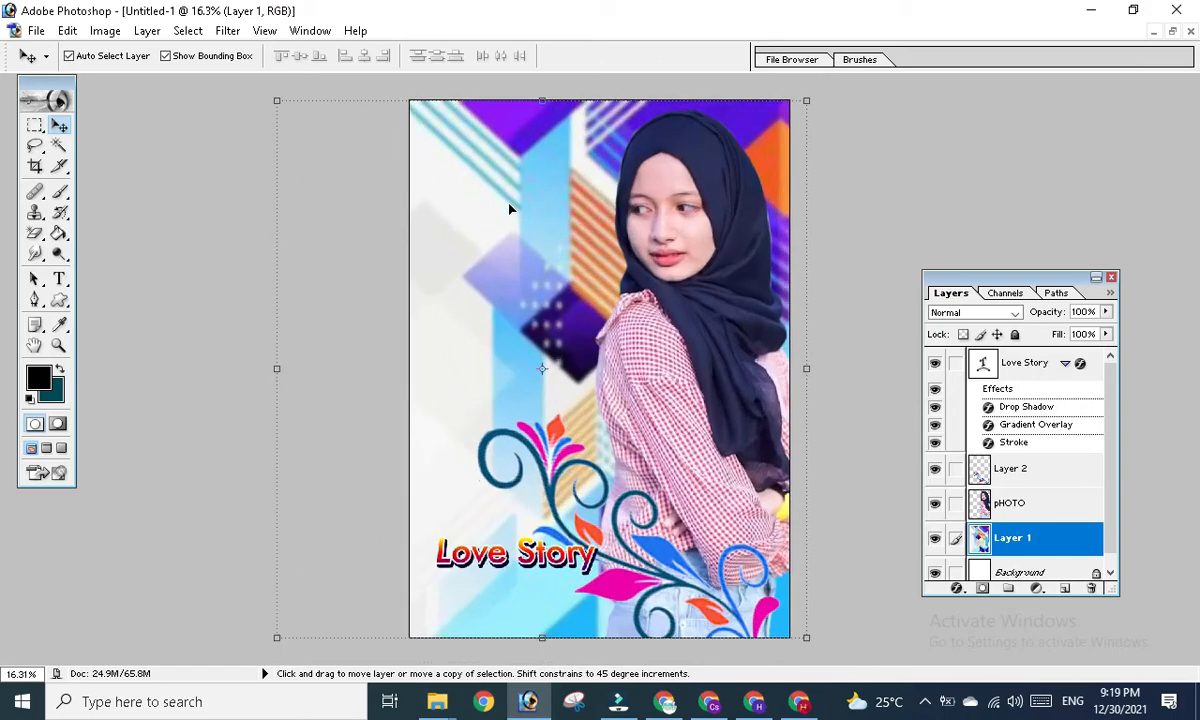
{"action": "scroll", "coordinate": [510, 209], "scroll_direction": "down", "scroll_amount": 4}
{"action": "scroll", "coordinate": [510, 209], "scroll_direction": "down", "scroll_amount": 1}
{"action": "scroll", "coordinate": [510, 209], "scroll_direction": "up", "scroll_amount": 3}
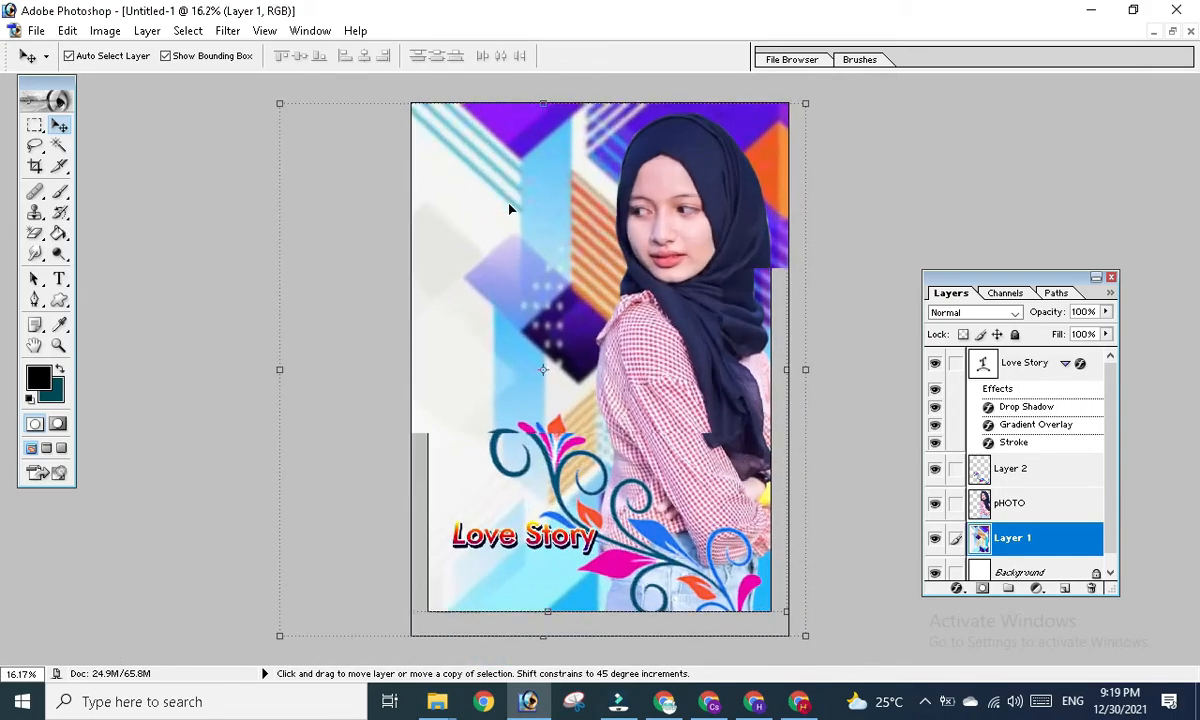
{"action": "scroll", "coordinate": [509, 209], "scroll_direction": "down", "scroll_amount": 5}
{"action": "scroll", "coordinate": [509, 209], "scroll_direction": "up", "scroll_amount": 5}
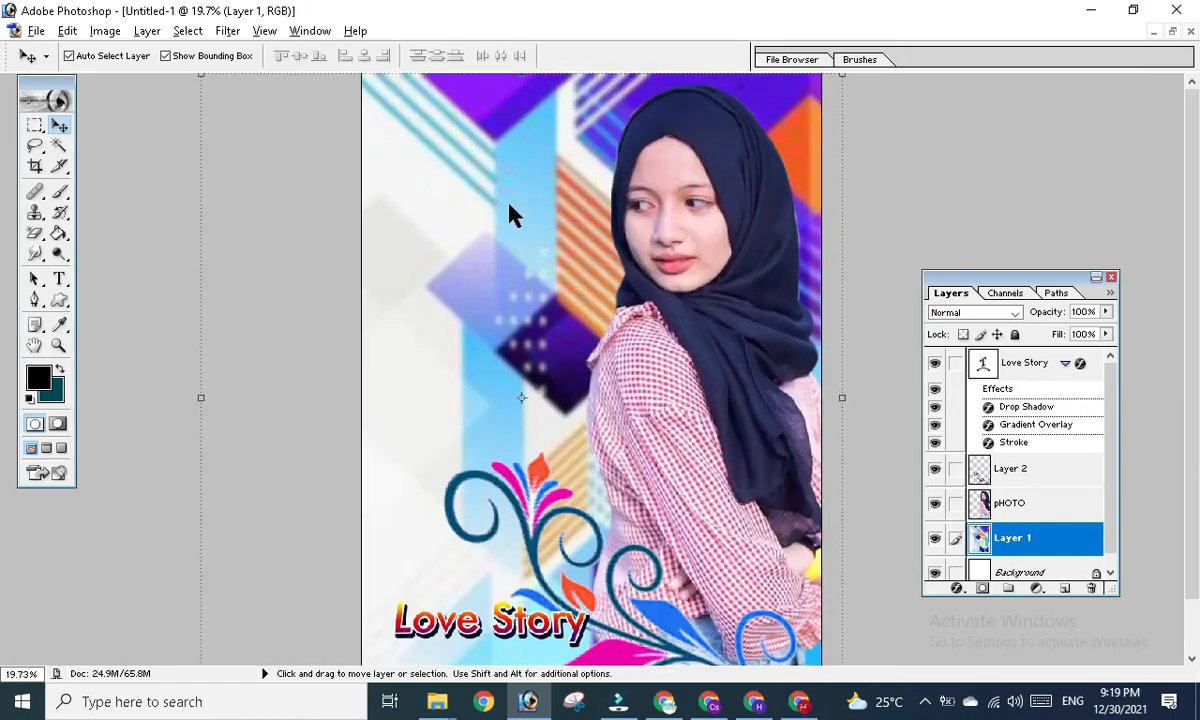
{"action": "scroll", "coordinate": [509, 209], "scroll_direction": "down", "scroll_amount": 3}
{"action": "scroll", "coordinate": [509, 209], "scroll_direction": "up", "scroll_amount": 3}
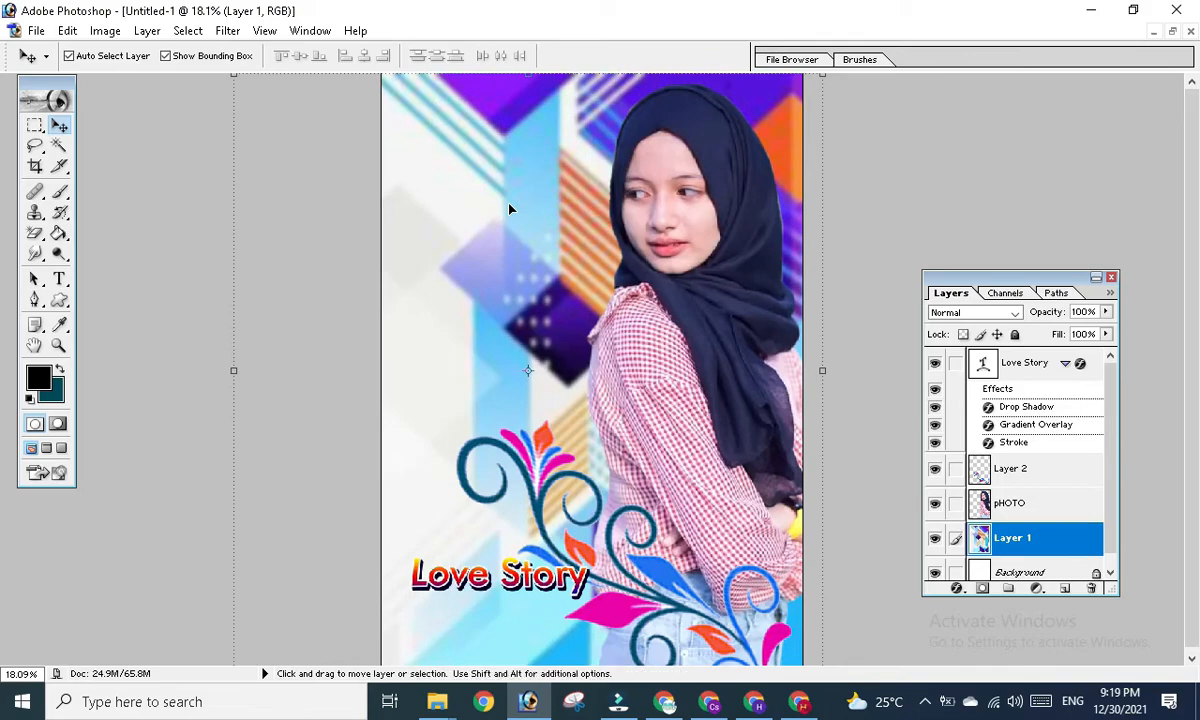
{"action": "scroll", "coordinate": [544, 232], "scroll_direction": "down", "scroll_amount": 2}
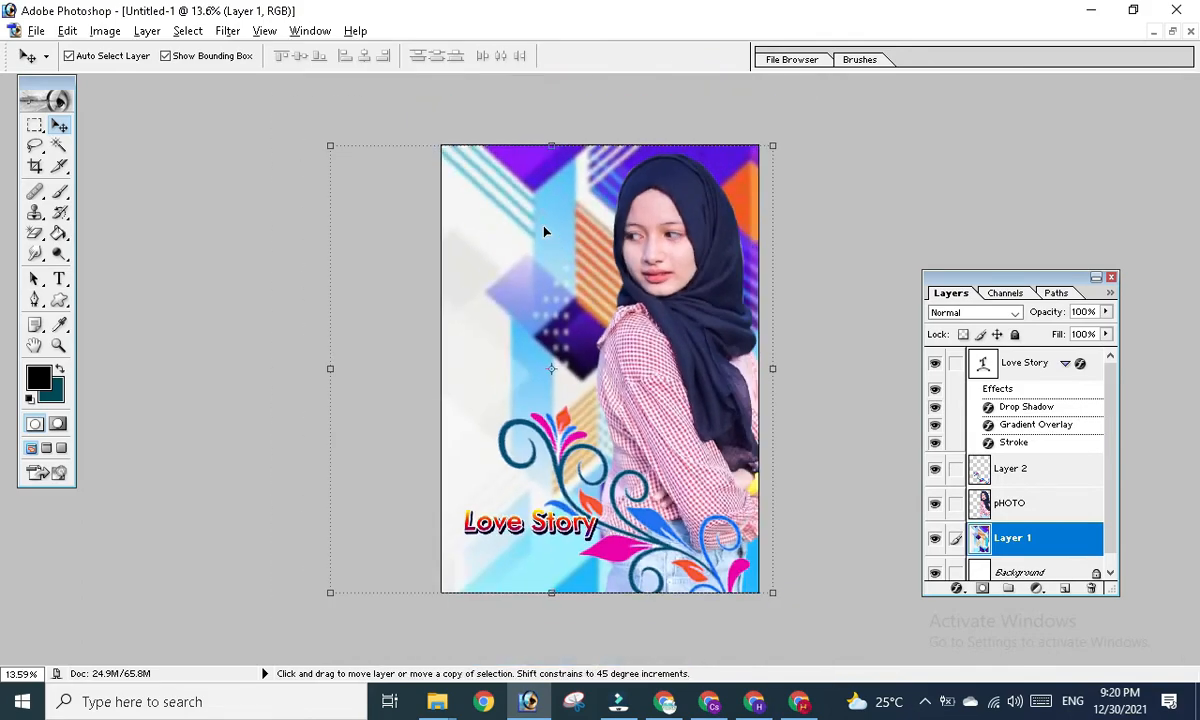
{"action": "scroll", "coordinate": [544, 232], "scroll_direction": "up", "scroll_amount": 2}
{"action": "scroll", "coordinate": [544, 232], "scroll_direction": "down", "scroll_amount": 3}
{"action": "scroll", "coordinate": [544, 232], "scroll_direction": "up", "scroll_amount": 3}
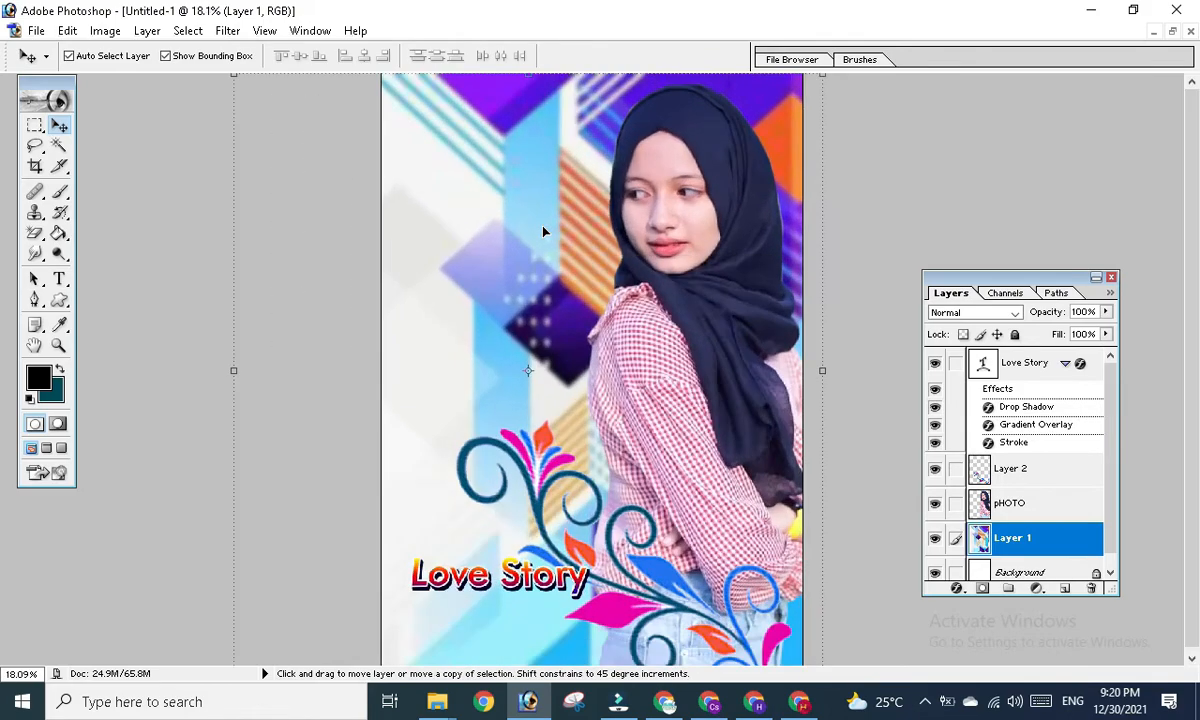
- Add a Drop Shadow effect with Normal blend mode to the pHOTO layer
{"action": "left_click", "coordinate": [770, 190]}
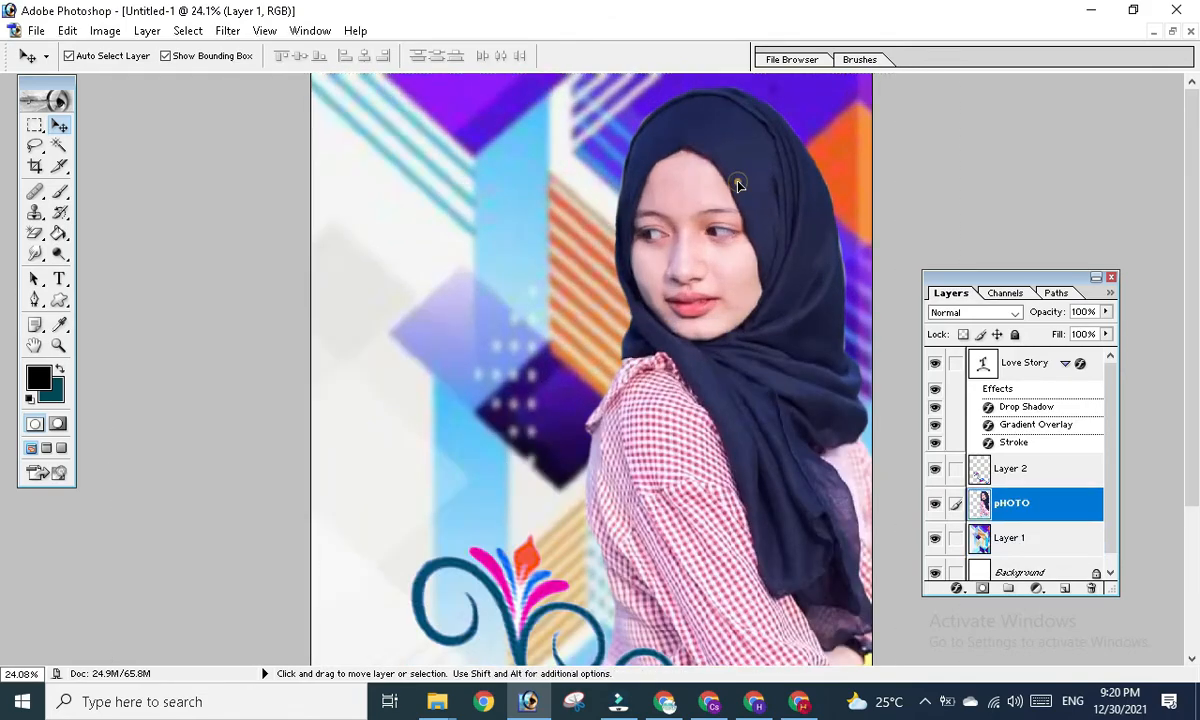
{"action": "scroll", "coordinate": [738, 234], "scroll_direction": "down", "scroll_amount": 3}
{"action": "scroll", "coordinate": [735, 232], "scroll_direction": "up", "scroll_amount": 1}
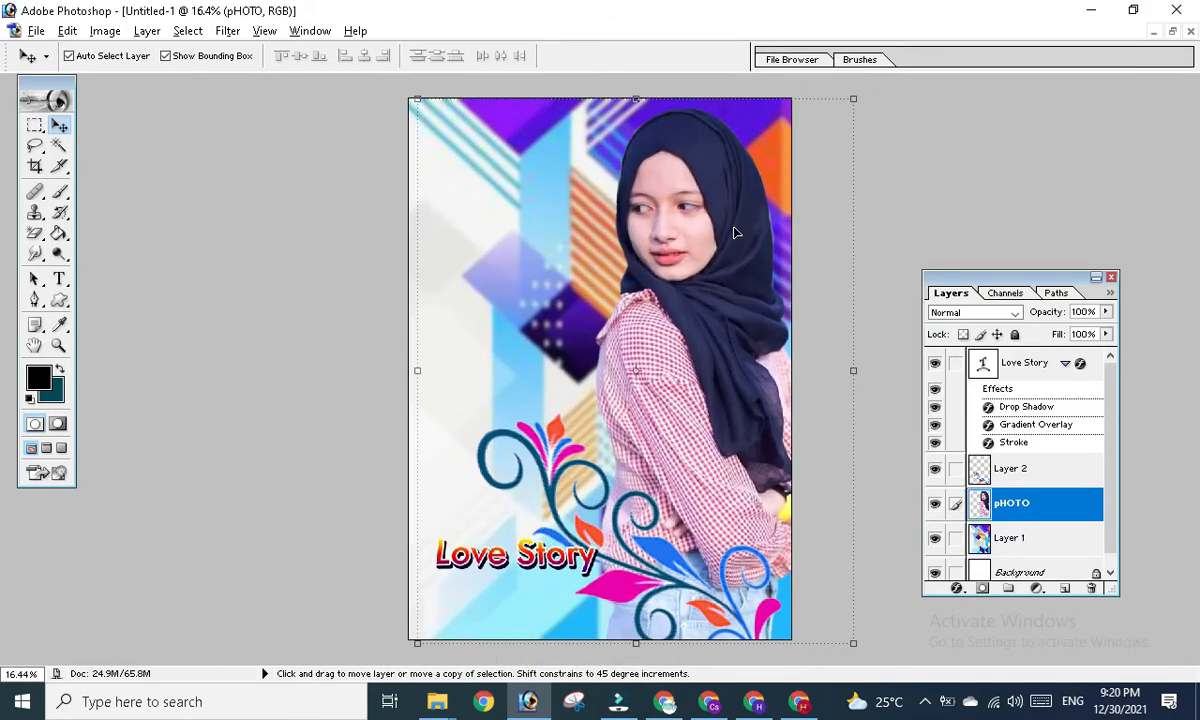
{"action": "scroll", "coordinate": [735, 232], "scroll_direction": "up", "scroll_amount": 1}
{"action": "scroll", "coordinate": [735, 232], "scroll_direction": "down", "scroll_amount": 1}
{"action": "right_click", "coordinate": [980, 510]}
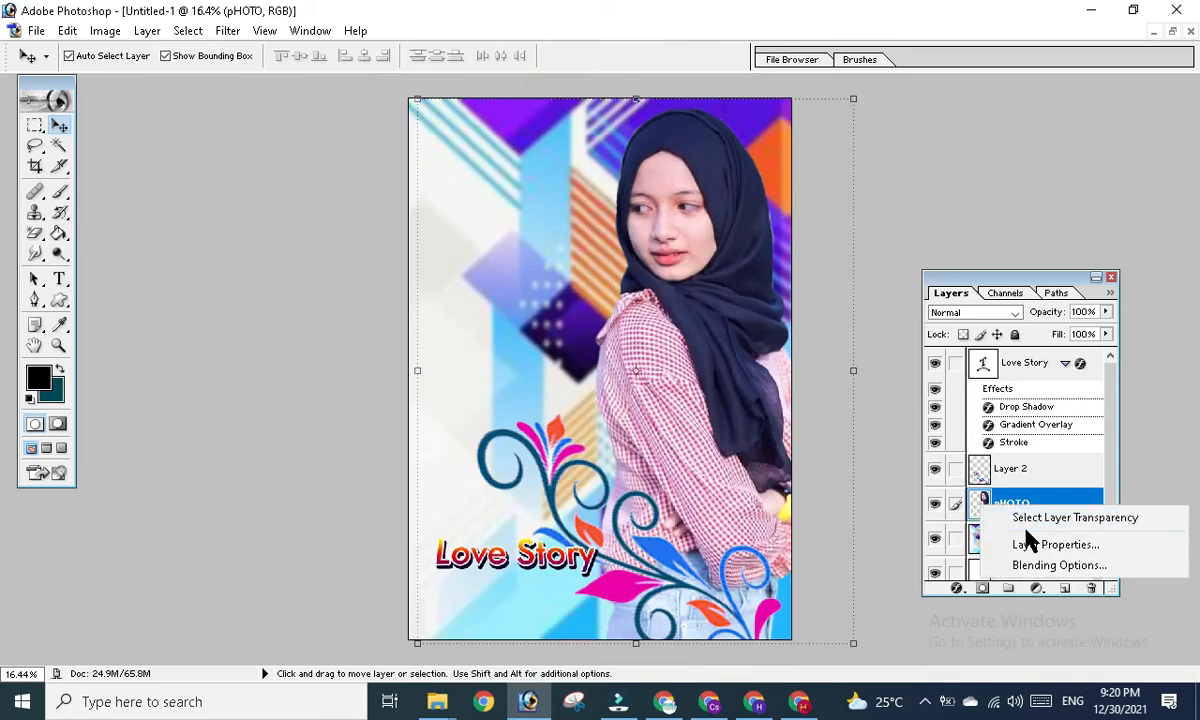
{"action": "left_click", "coordinate": [1042, 566]}
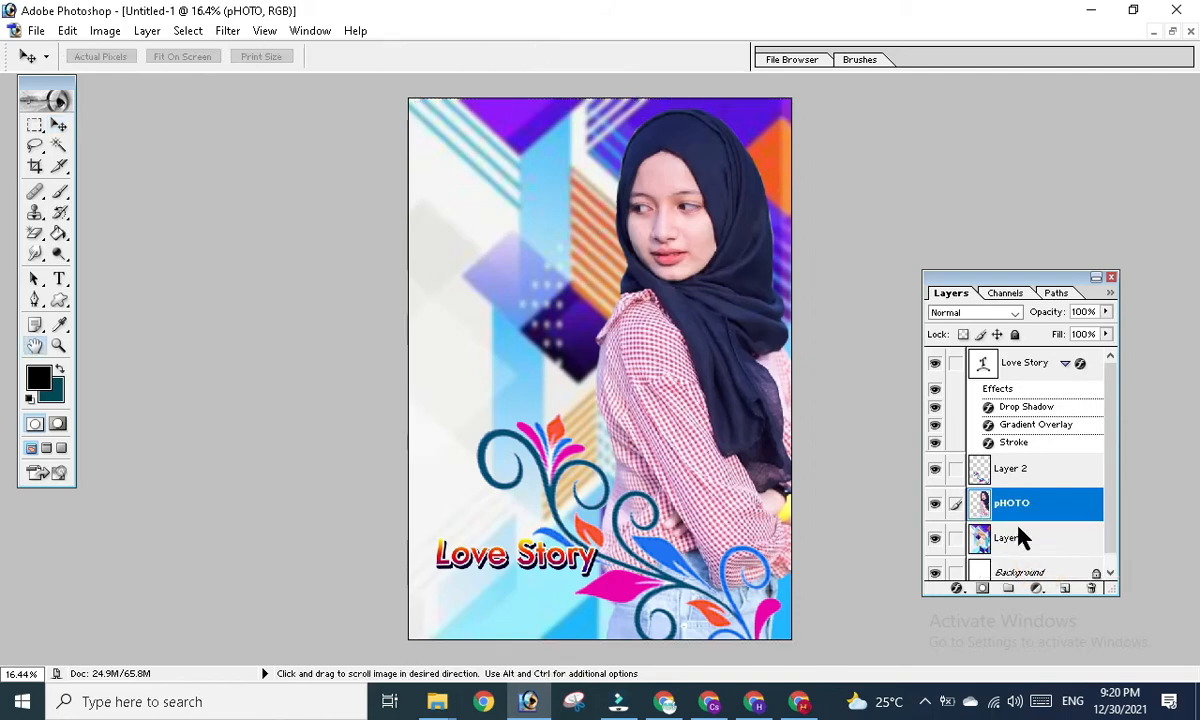
{"action": "left_click_drag", "start_coordinate": [742, 116], "coordinate": [810, 199]}
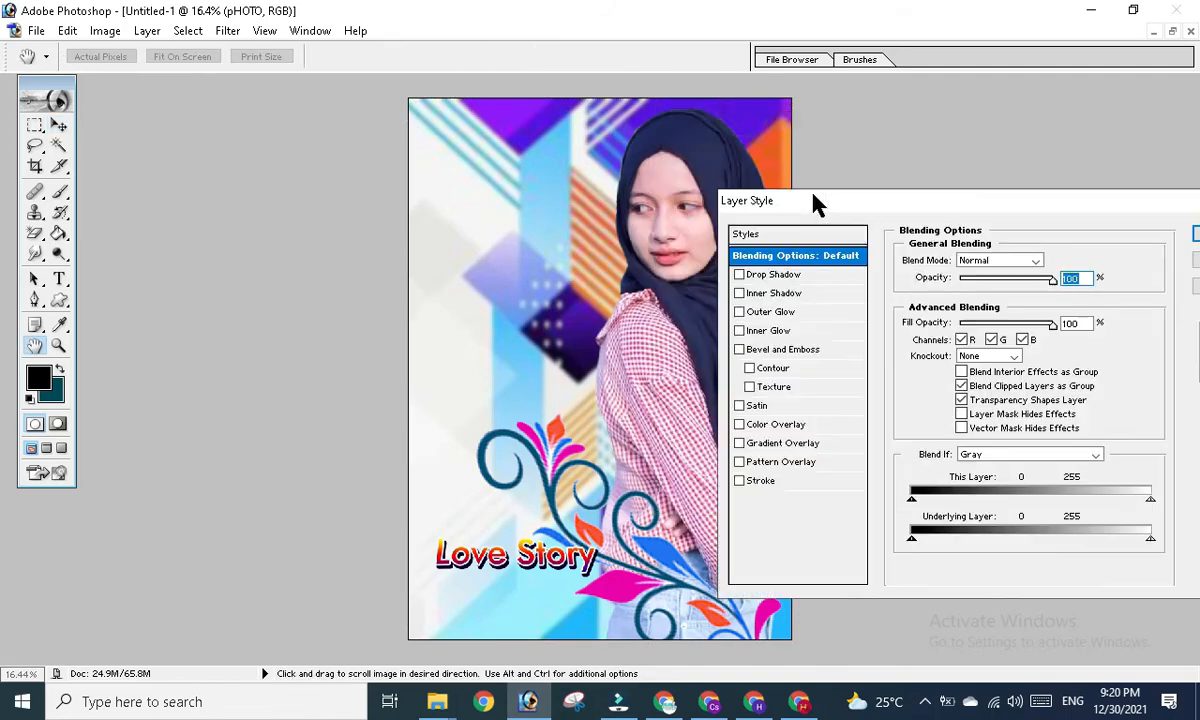
{"action": "left_click", "coordinate": [787, 277]}
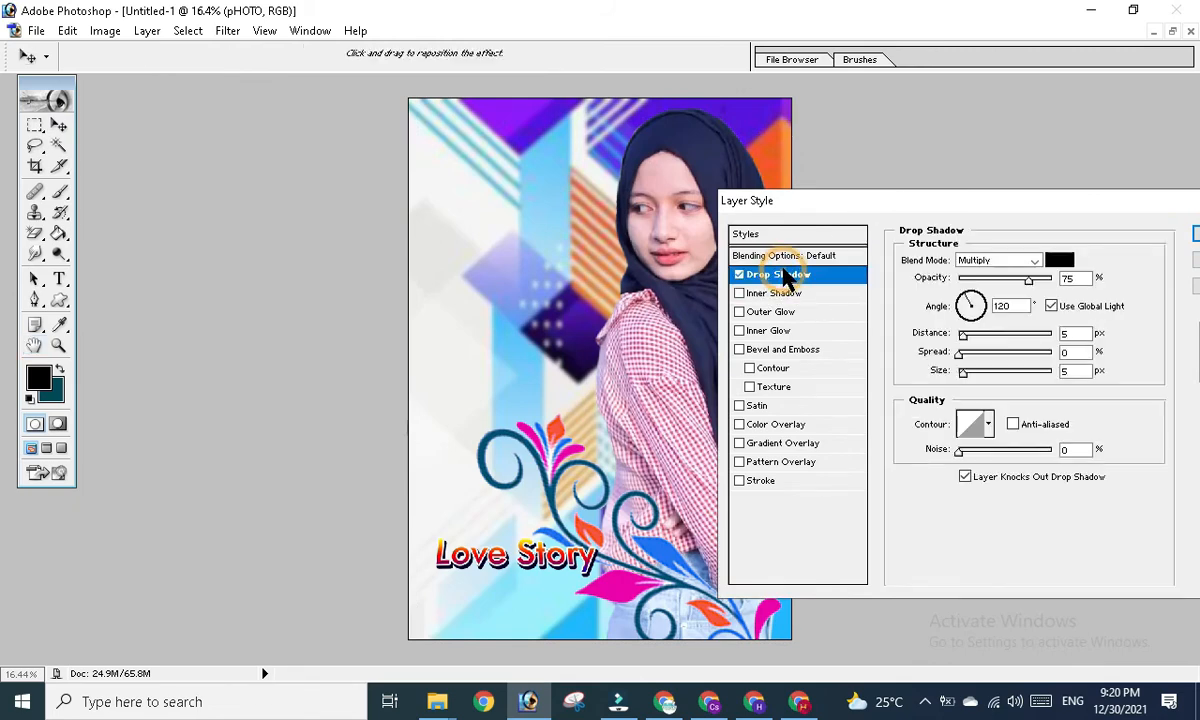
{"action": "left_click", "coordinate": [998, 262]}
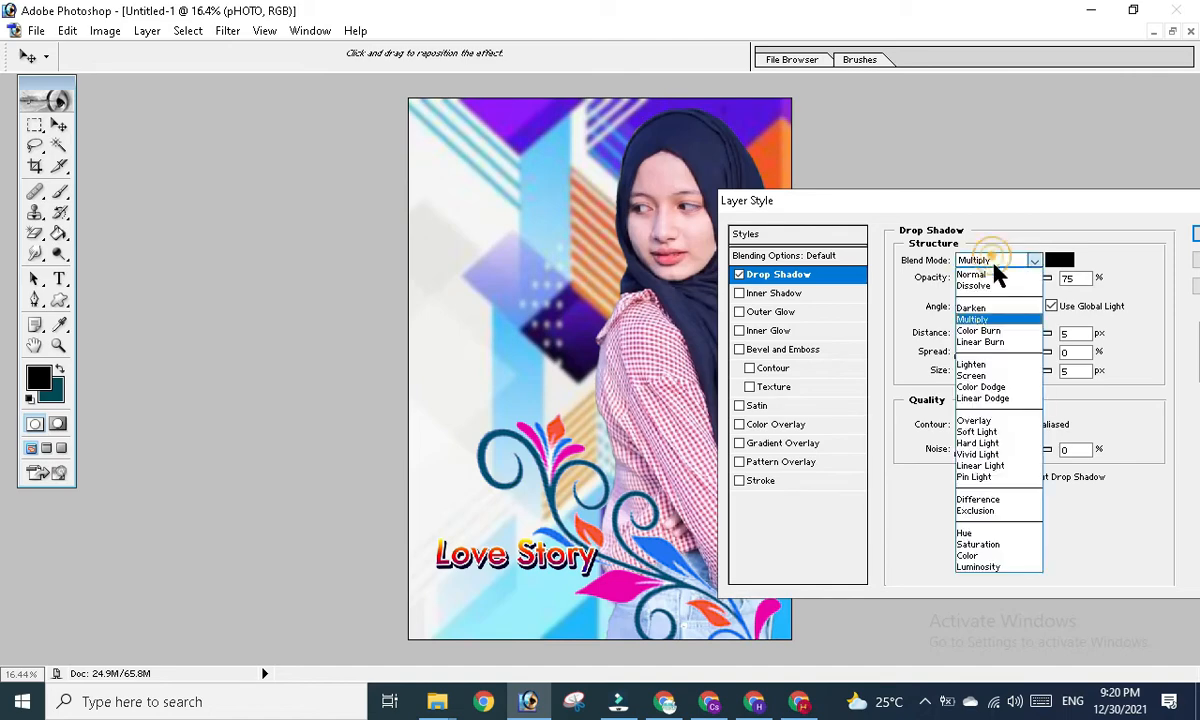
{"action": "left_click", "coordinate": [986, 276]}
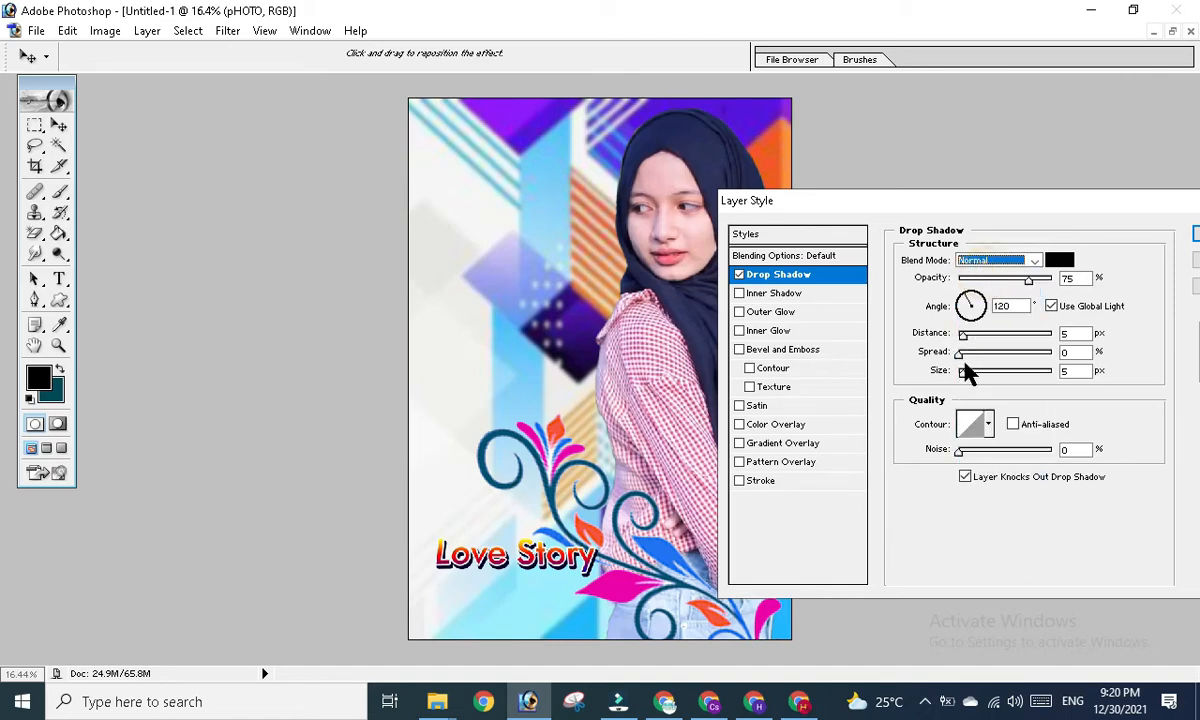
- Set the photo's drop shadow to a 23° angle, 8 px distance, 158 px size and 100% opacity
{"action": "left_click_drag", "start_coordinate": [962, 371], "coordinate": [1000, 372]}
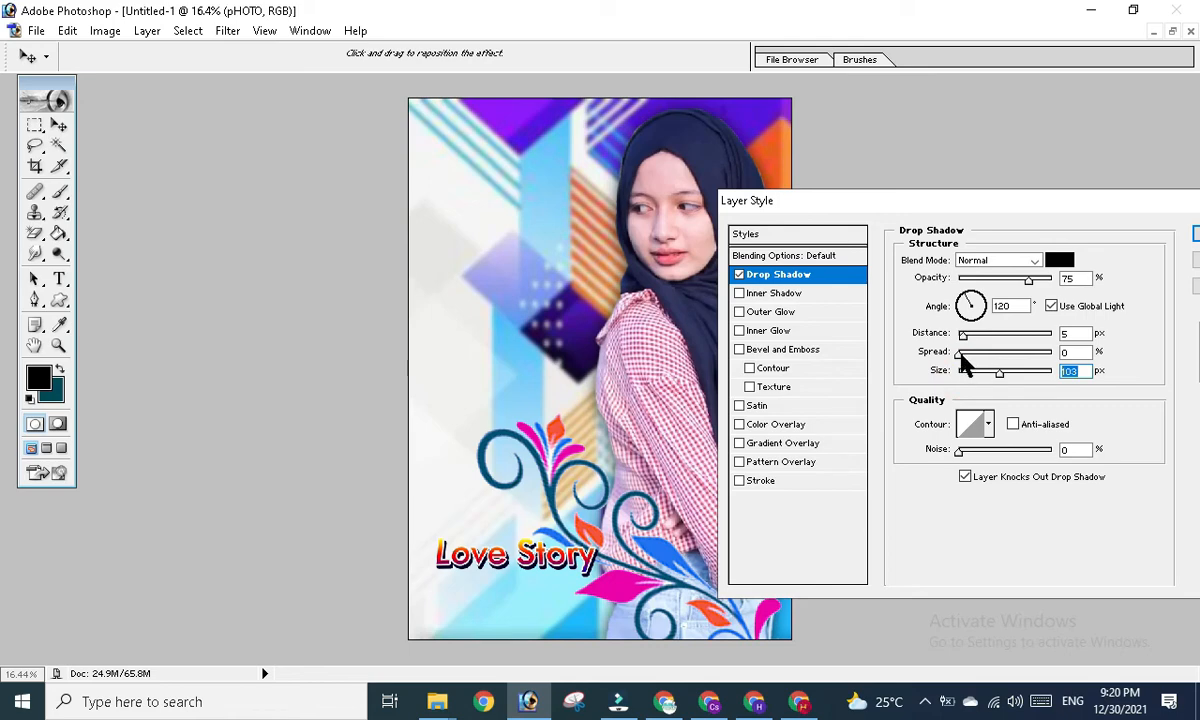
{"action": "mouse_move", "coordinate": [1000, 380]}
{"action": "left_mouse_down"}
{"action": "mouse_move", "coordinate": [925, 366]}
{"action": "mouse_move", "coordinate": [990, 387]}
{"action": "left_mouse_up"}
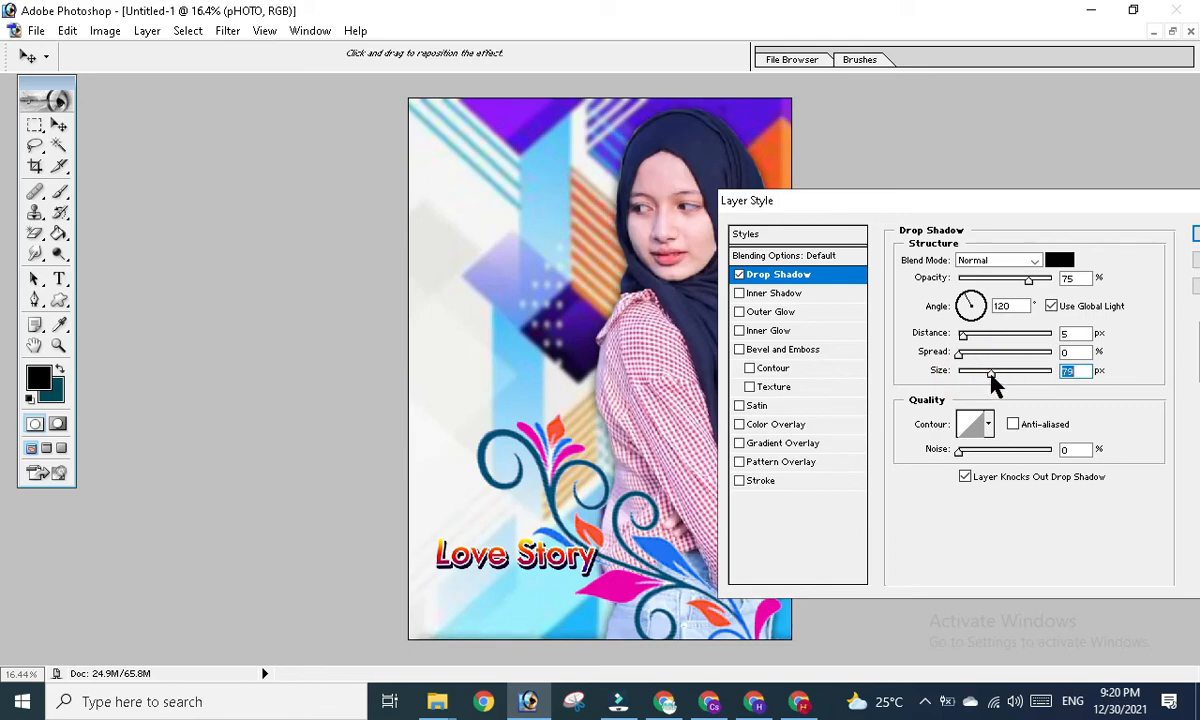
{"action": "left_click_drag", "start_coordinate": [963, 336], "coordinate": [990, 310]}
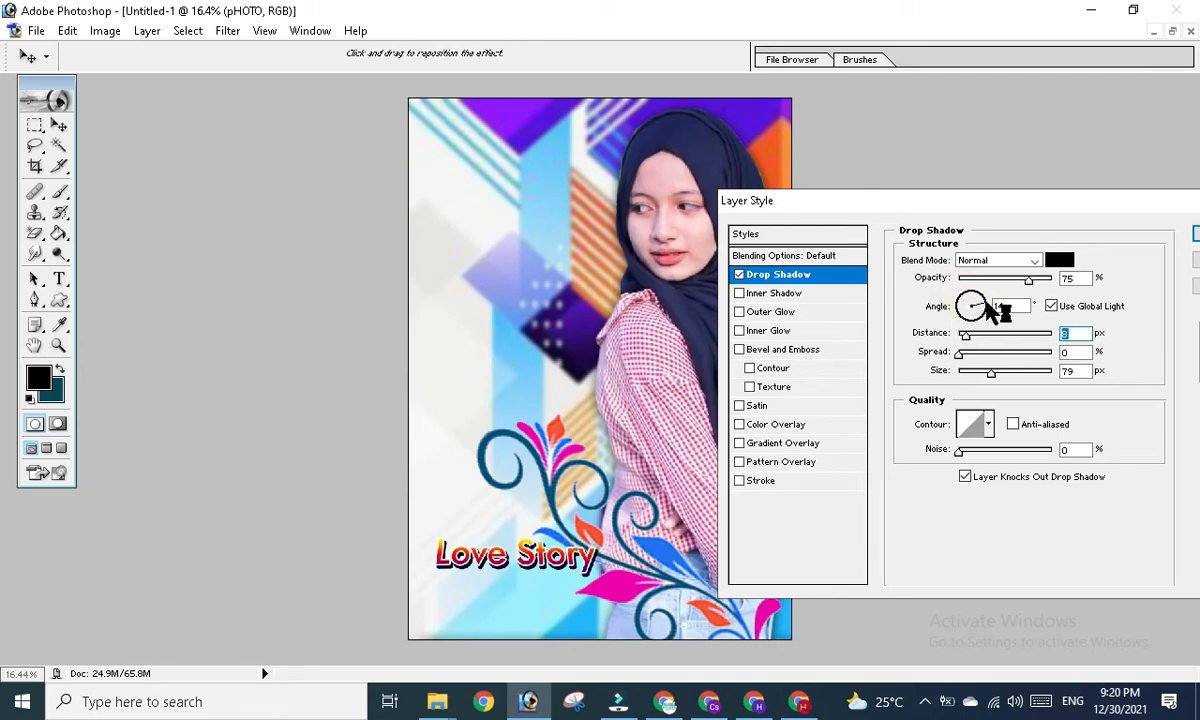
{"action": "left_click", "coordinate": [990, 313]}
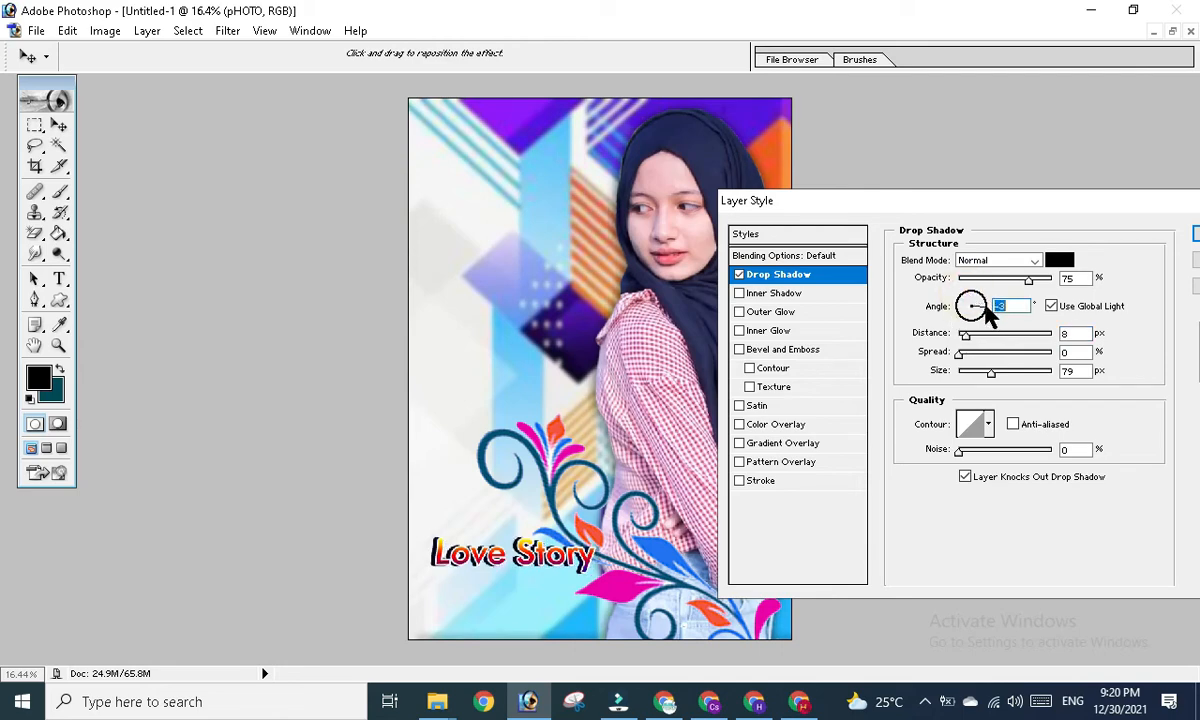
{"action": "left_click", "coordinate": [985, 313]}
{"action": "left_click", "coordinate": [985, 316]}
{"action": "mouse_move", "coordinate": [985, 316]}
{"action": "left_mouse_down"}
{"action": "mouse_move", "coordinate": [960, 318]}
{"action": "mouse_move", "coordinate": [983, 305]}
{"action": "left_mouse_up"}
{"action": "left_click_drag", "start_coordinate": [991, 375], "coordinate": [1018, 375]}
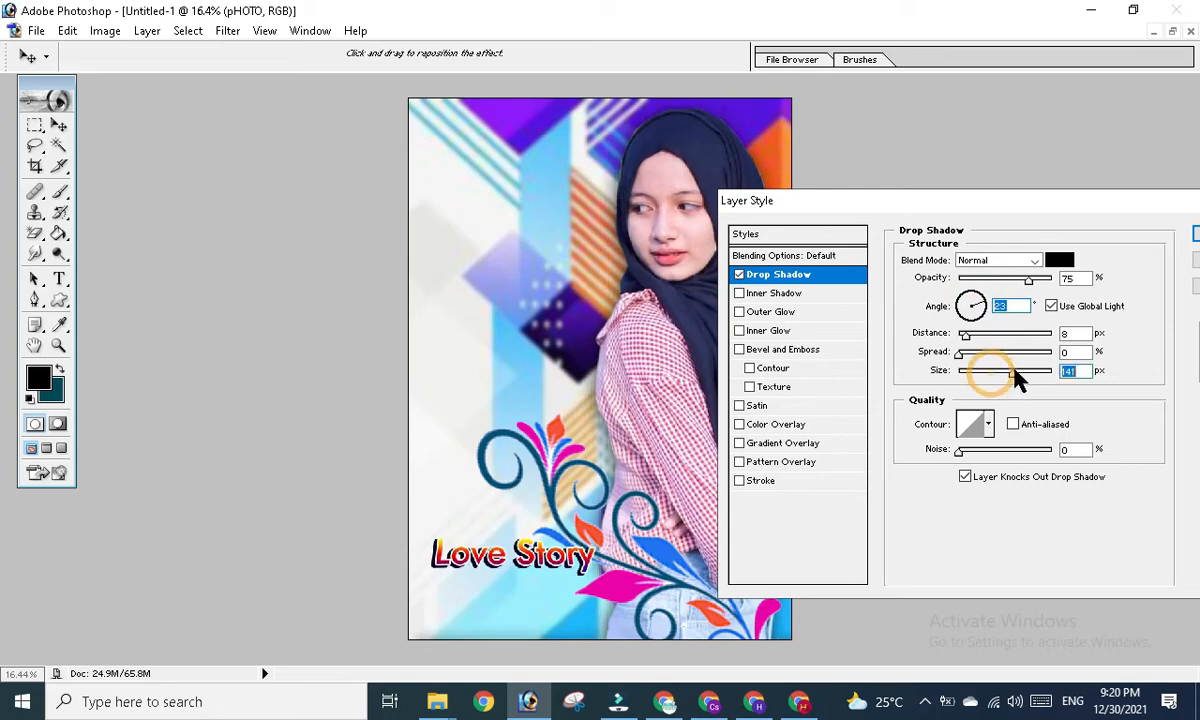
{"action": "left_click_drag", "start_coordinate": [1031, 280], "coordinate": [1062, 285]}
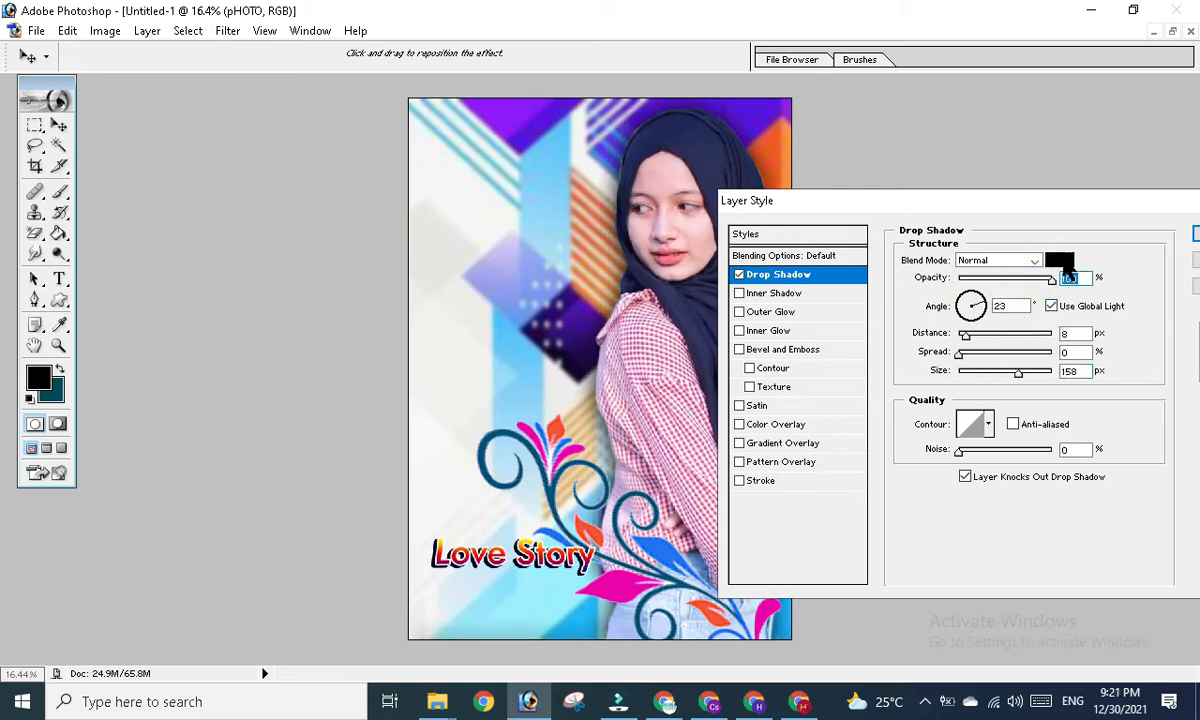
- Change the photo's drop shadow colour to near-white F9F8F8 and apply the layer style
{"action": "left_click", "coordinate": [1059, 259]}
{"action": "left_click", "coordinate": [636, 418]}
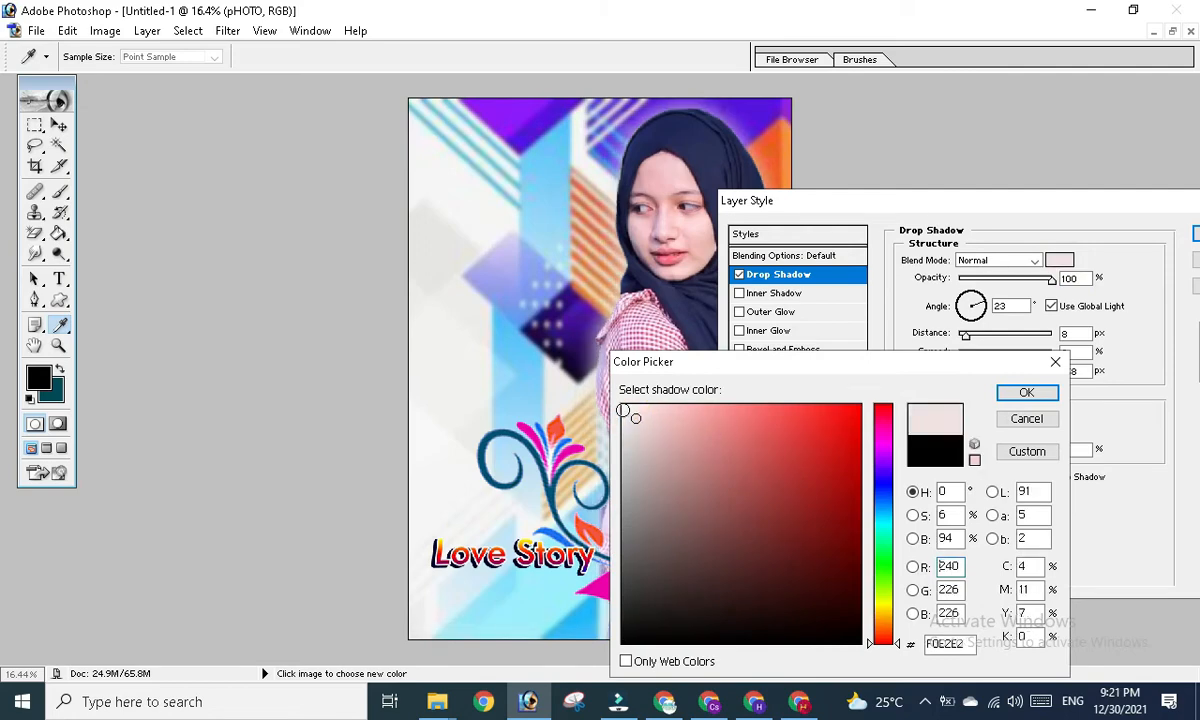
{"action": "left_click", "coordinate": [625, 410]}
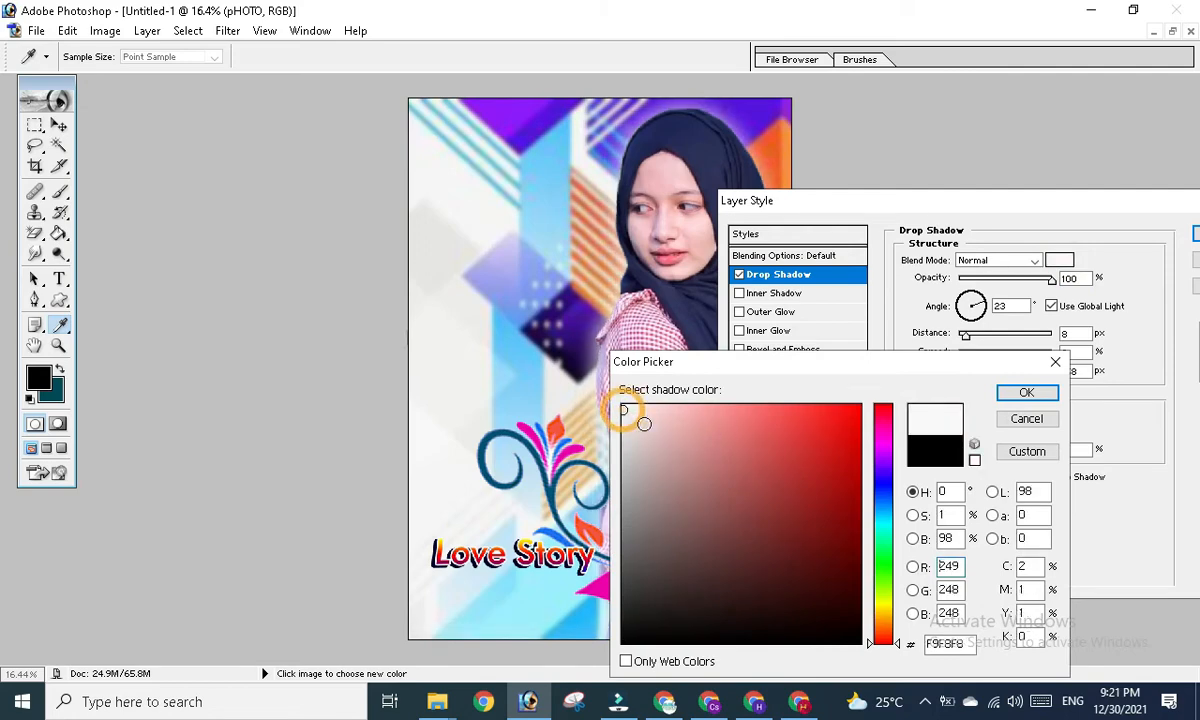
{"action": "left_click", "coordinate": [1026, 394]}
{"action": "left_click", "coordinate": [1195, 233]}
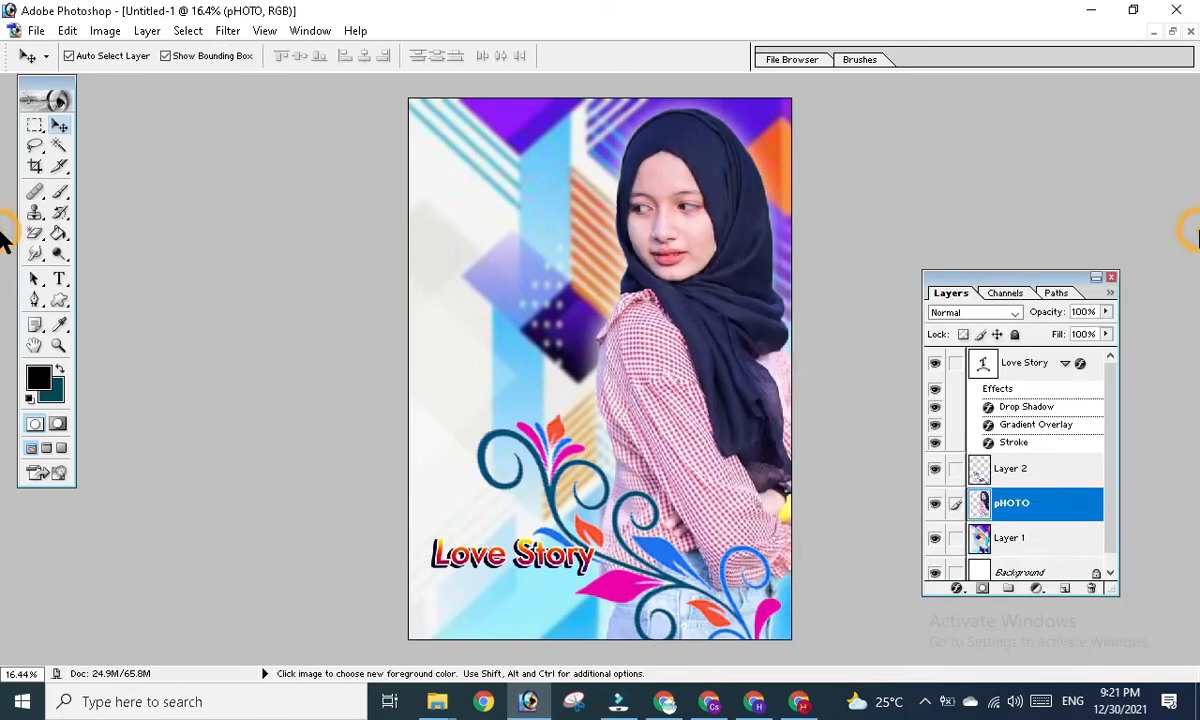
- Examine the shadow effect around the photo at different magnifications and review the pHOTO layer's style settings
{"action": "key", "text": "ctrl+minus"}
{"action": "scroll", "coordinate": [708, 398], "scroll_direction": "up", "scroll_amount": 2}
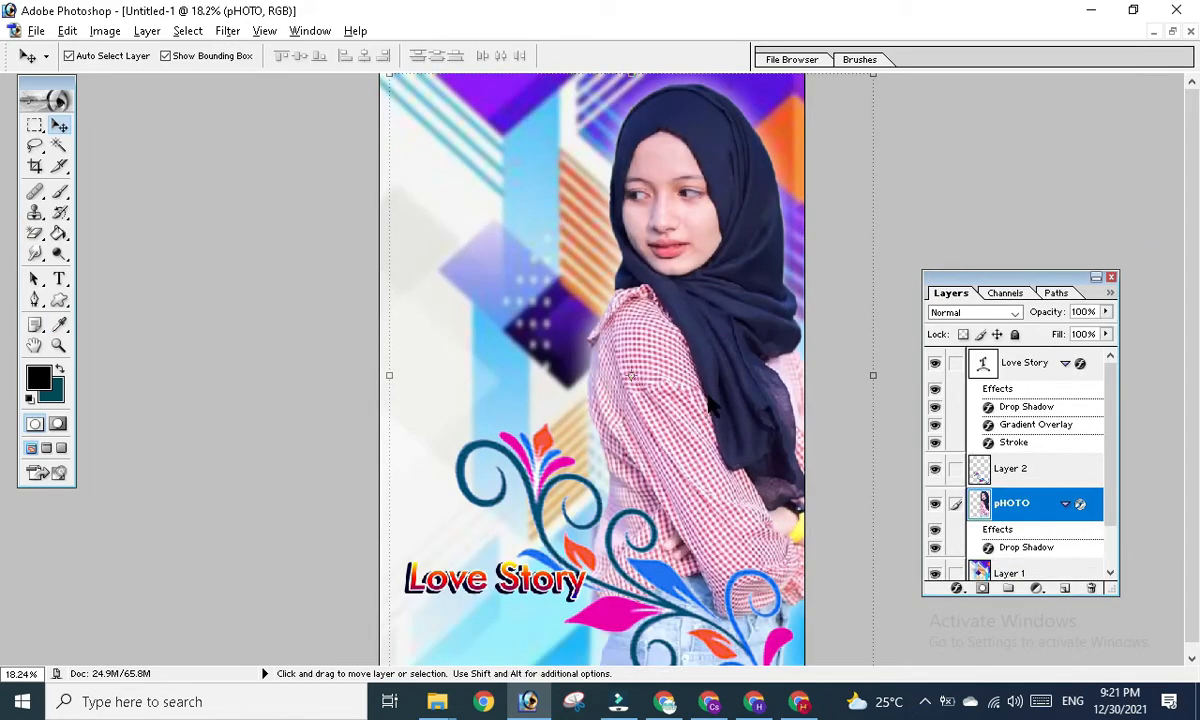
{"action": "scroll", "coordinate": [708, 398], "scroll_direction": "down", "scroll_amount": 3}
{"action": "scroll", "coordinate": [708, 398], "scroll_direction": "up", "scroll_amount": 2}
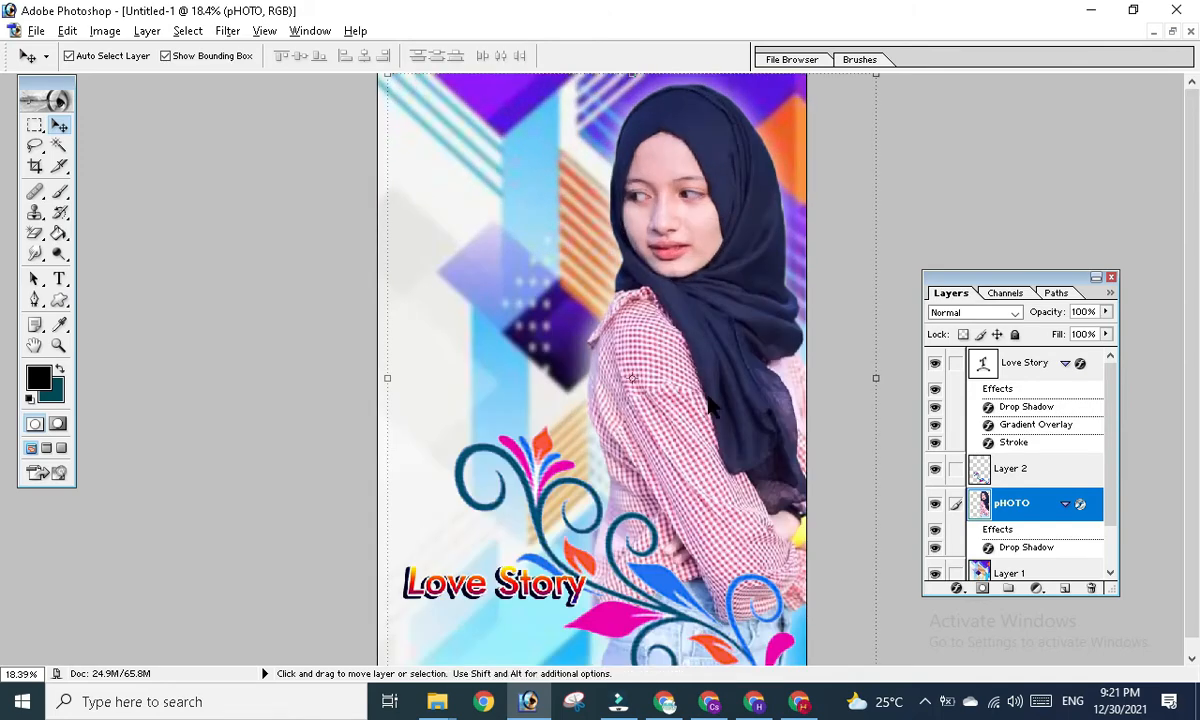
{"action": "scroll", "coordinate": [637, 380], "scroll_direction": "down", "scroll_amount": 2}
{"action": "scroll", "coordinate": [637, 380], "scroll_direction": "up", "scroll_amount": 1}
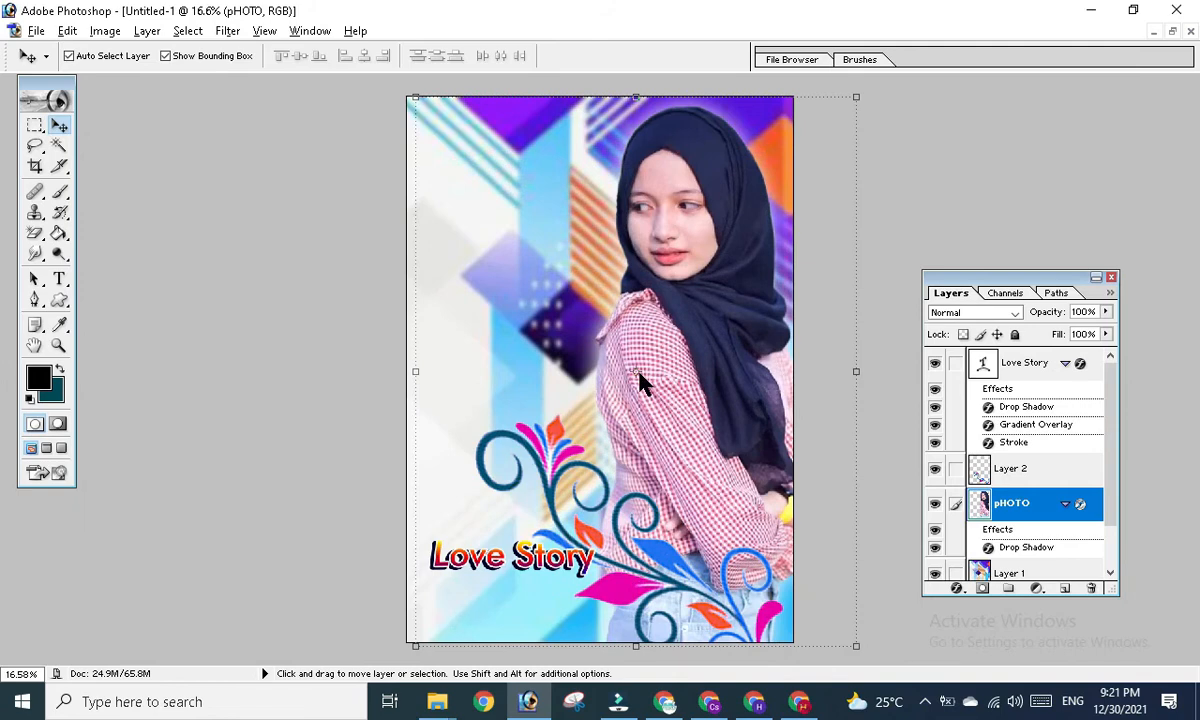
{"action": "left_click", "coordinate": [696, 244]}
{"action": "key", "text": "alt"}
{"action": "double_click", "coordinate": [983, 508]}
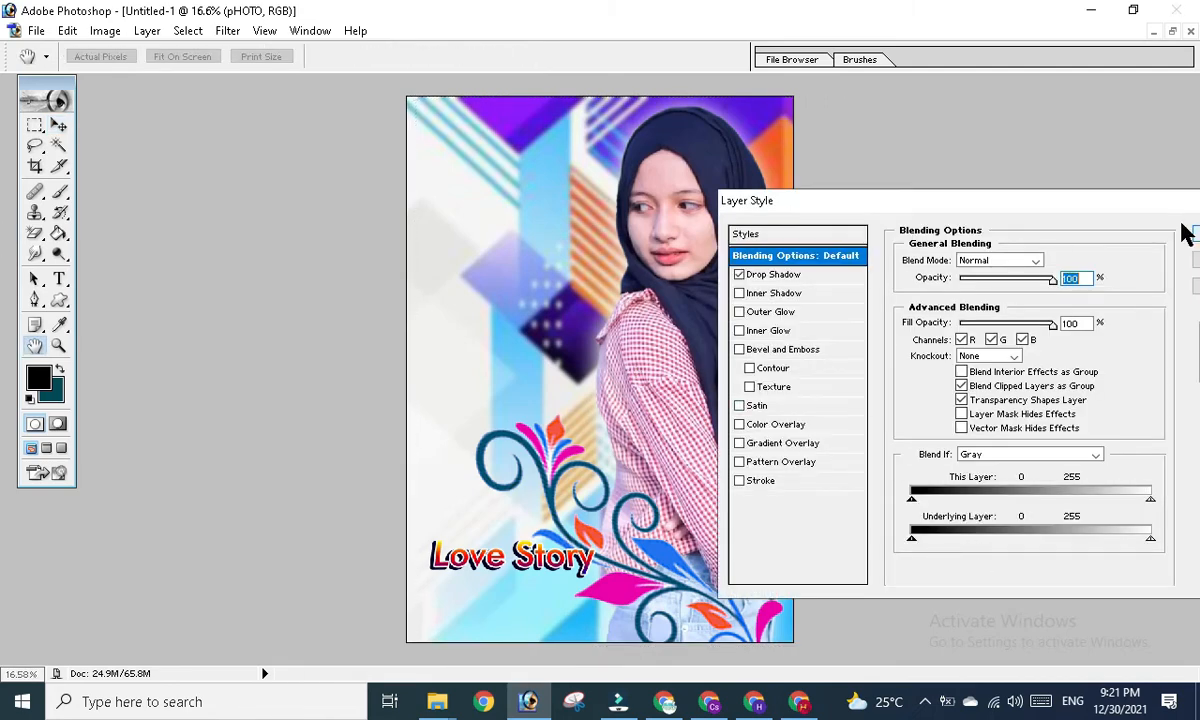
{"action": "left_click_drag", "start_coordinate": [1050, 200], "coordinate": [910, 235]}
{"action": "left_click", "coordinate": [1110, 262]}
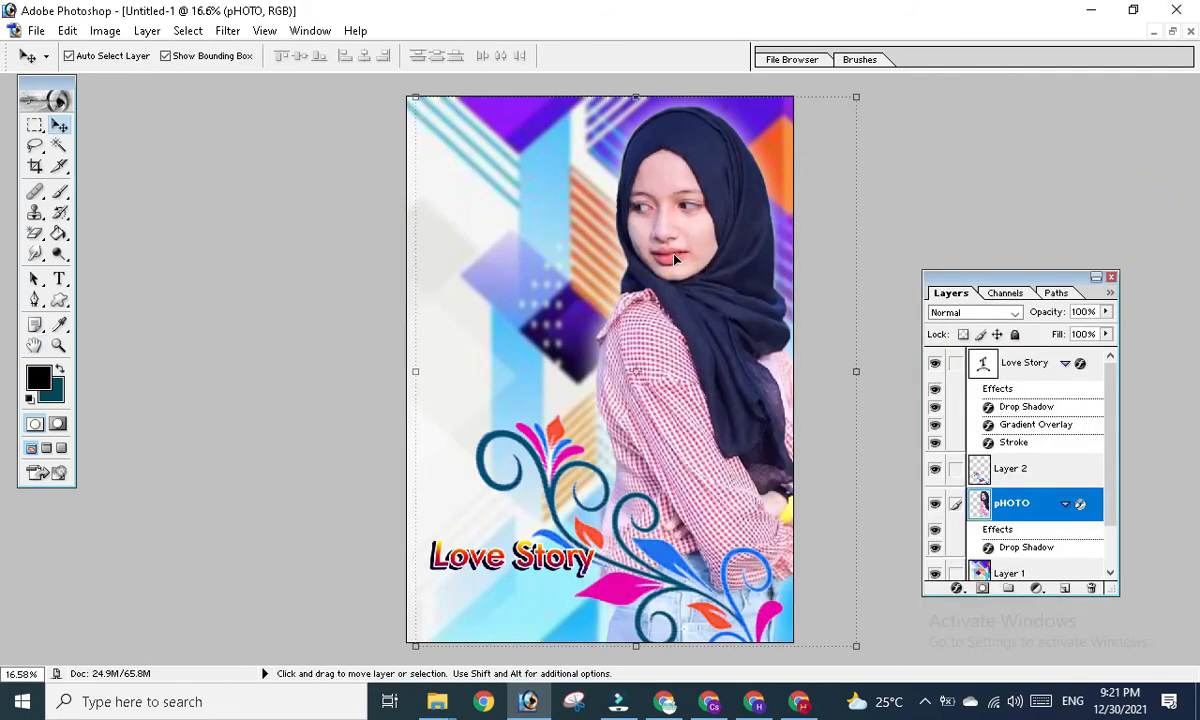
- Duplicate the pHOTO layer and place the copy on the left side of the poster
{"action": "key", "text": "alt"}
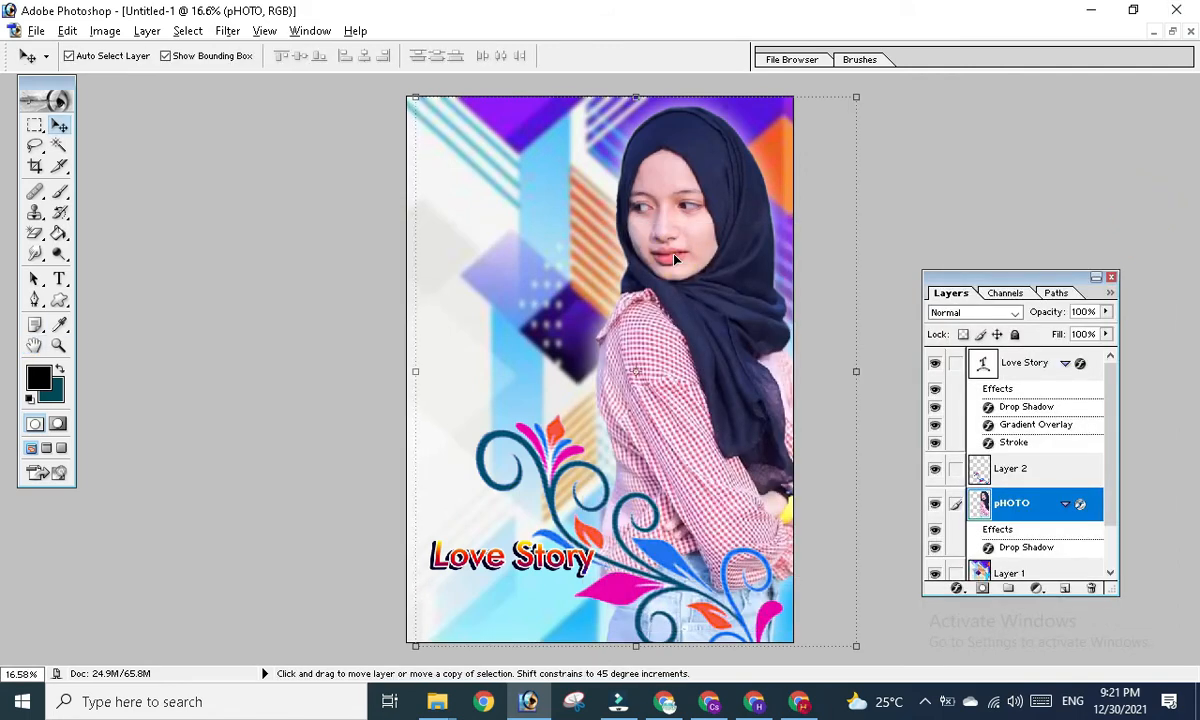
{"action": "left_click", "coordinate": [675, 260], "text": "alt"}
{"action": "left_click_drag", "start_coordinate": [675, 260], "coordinate": [516, 260]}
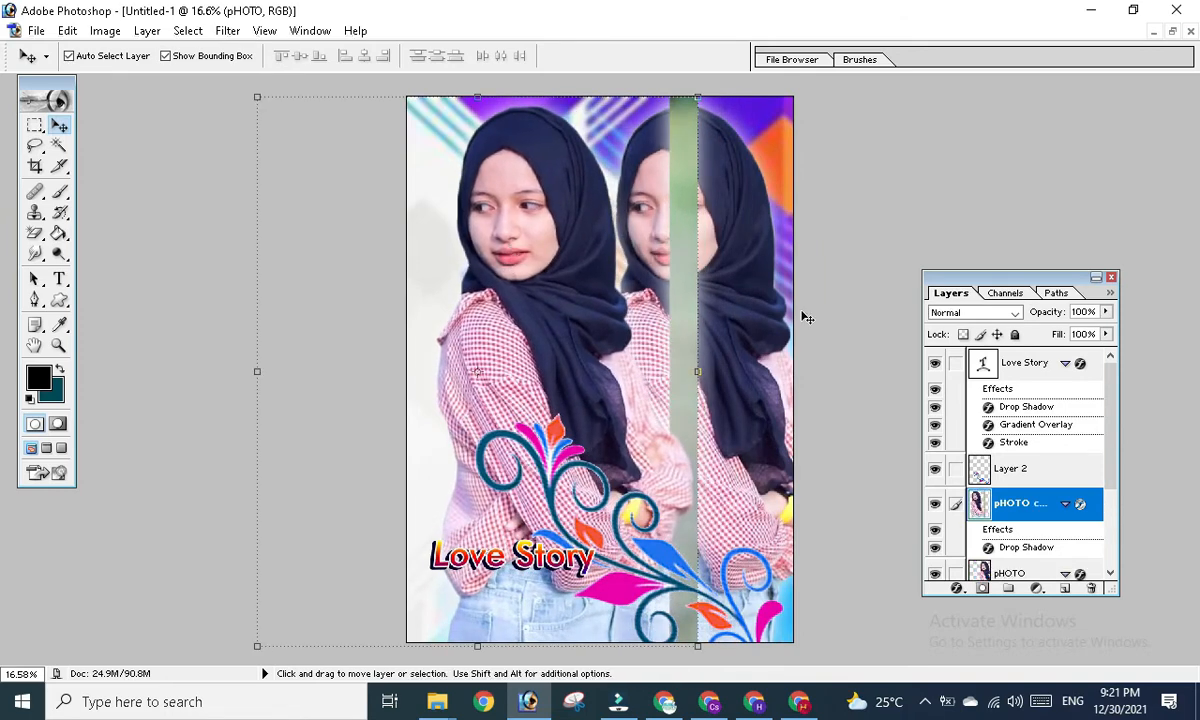
- Remove the leftover green background strip from the photo copy with the Magic Eraser at tolerance 77
{"action": "left_click", "coordinate": [35, 235]}
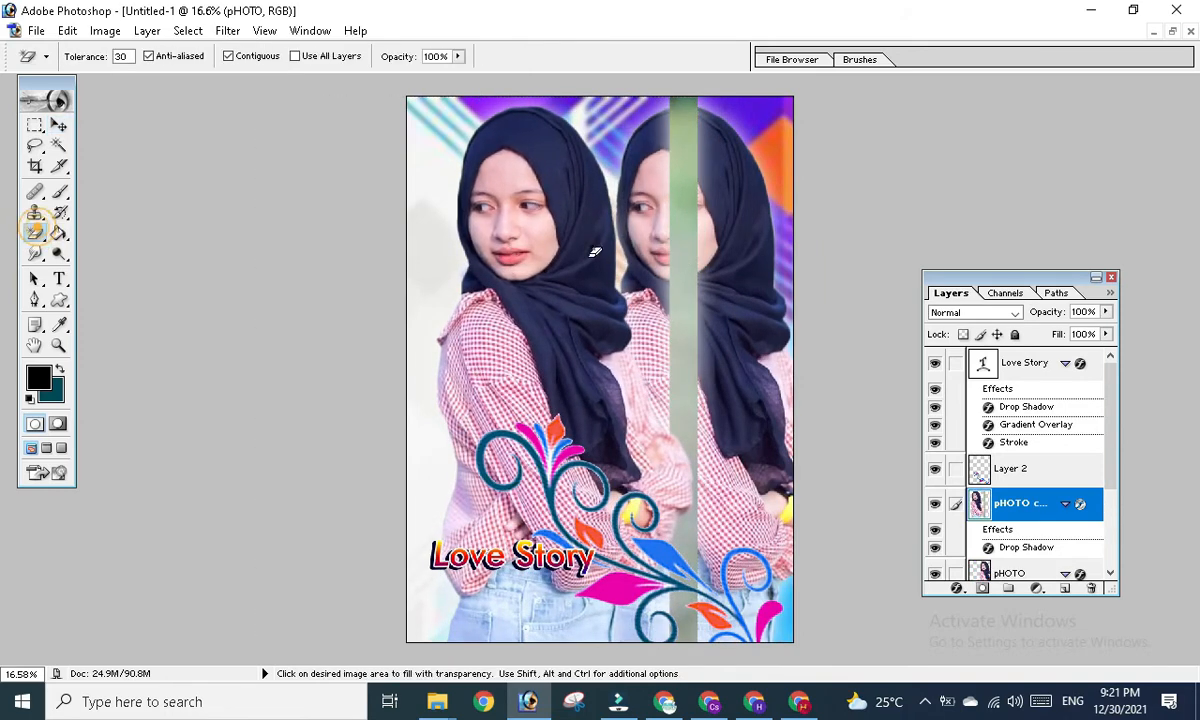
{"action": "left_click", "coordinate": [688, 215]}
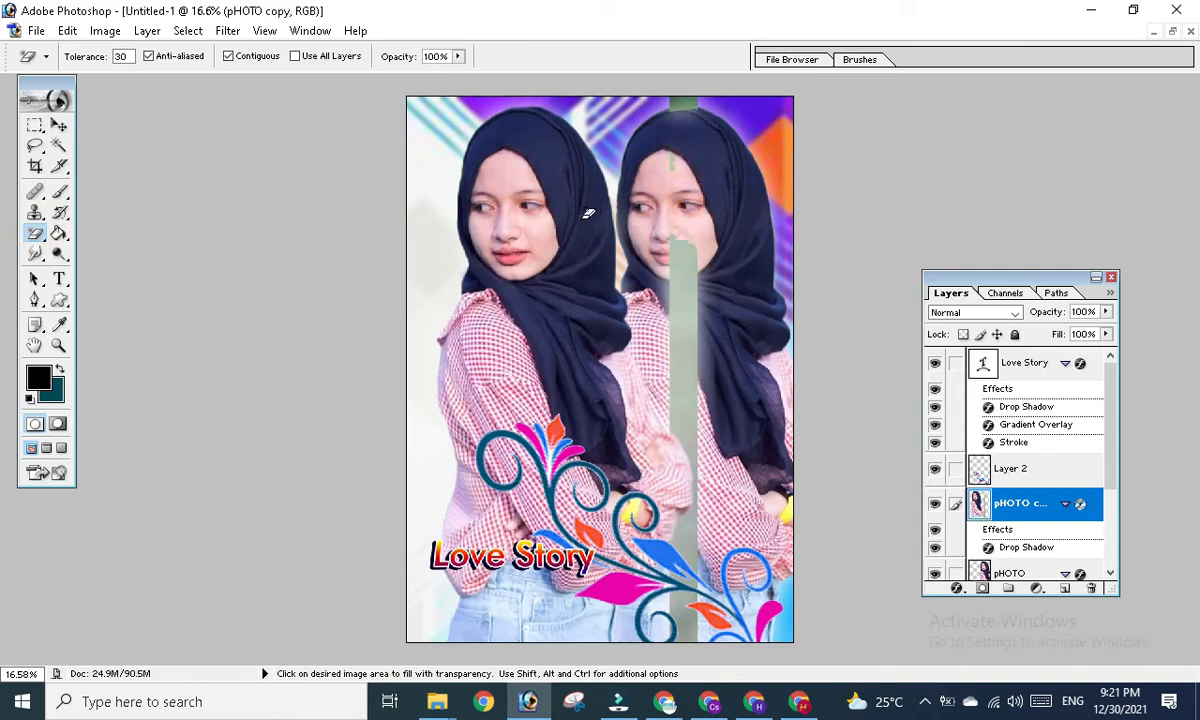
{"action": "key", "text": "ctrl+z"}
{"action": "left_click", "coordinate": [128, 57]}
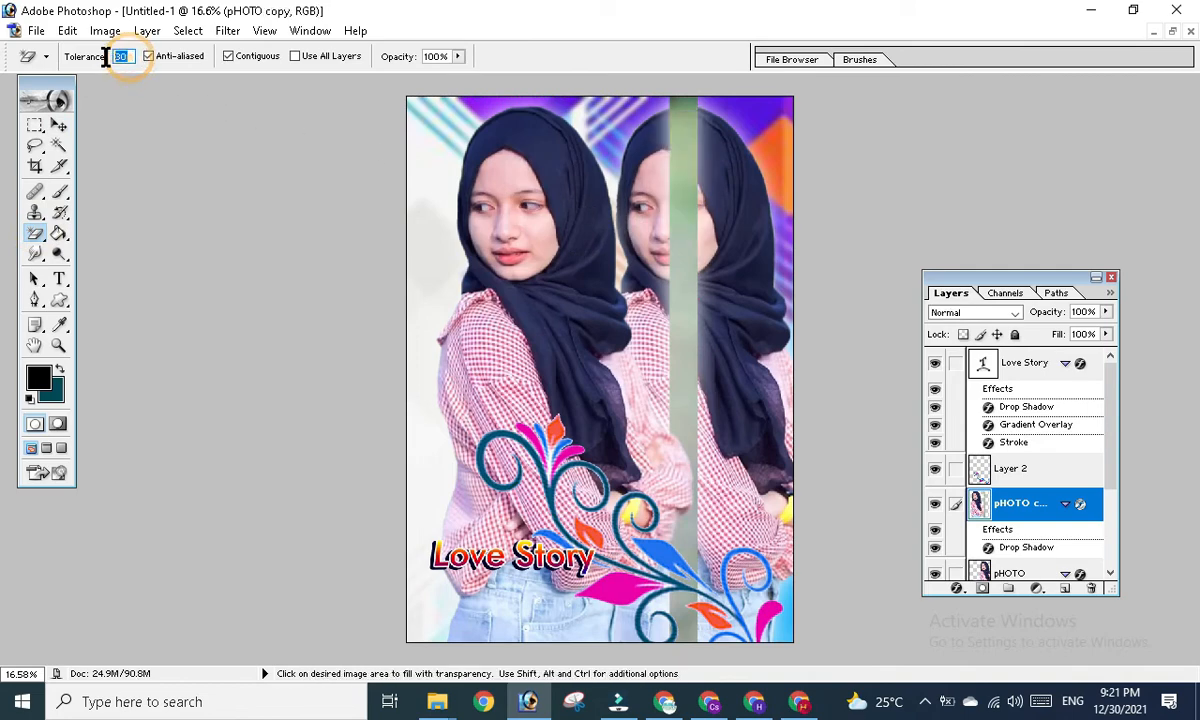
{"action": "type", "text": "77"}
{"action": "left_click", "coordinate": [685, 156]}
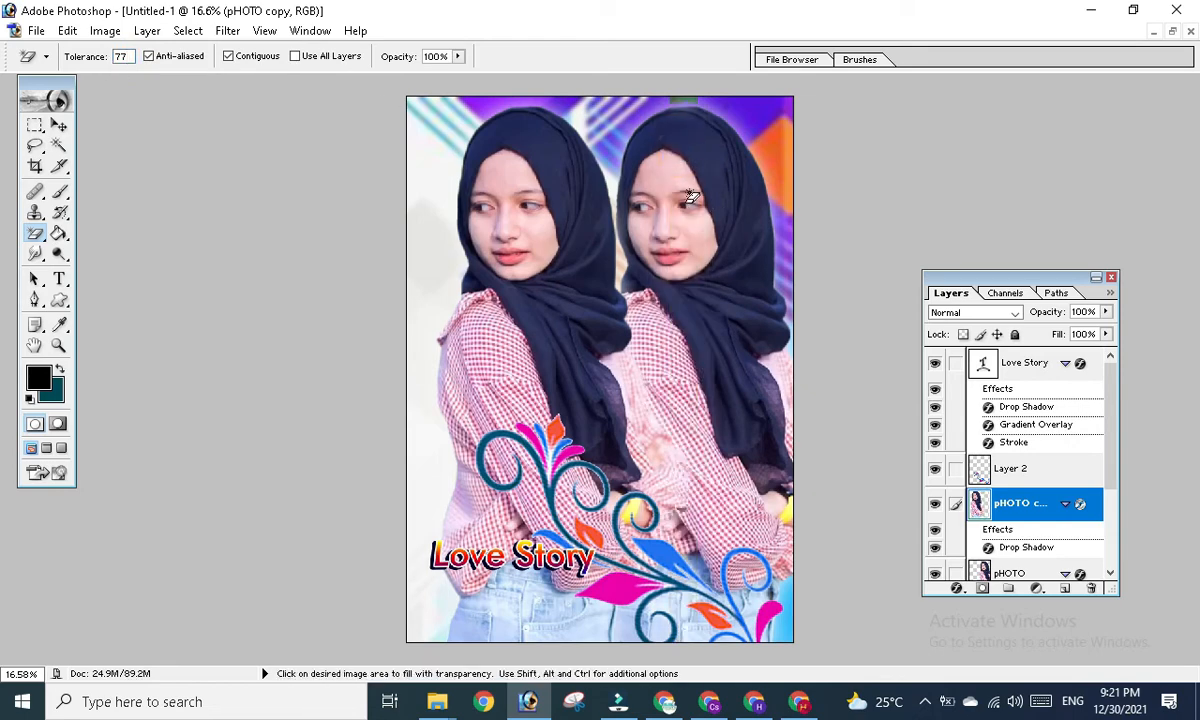
- Shift the photo copy down and to the left, and erase the remaining background scrap near its upper edge
{"action": "left_click", "coordinate": [58, 123]}
{"action": "mouse_move", "coordinate": [500, 267]}
{"action": "left_mouse_down"}
{"action": "mouse_move", "coordinate": [459, 241]}
{"action": "mouse_move", "coordinate": [501, 268]}
{"action": "mouse_move", "coordinate": [491, 250]}
{"action": "mouse_move", "coordinate": [497, 266]}
{"action": "left_mouse_up"}
{"action": "left_click_drag", "start_coordinate": [34, 233], "coordinate": [100, 231]}
{"action": "left_click", "coordinate": [657, 124]}
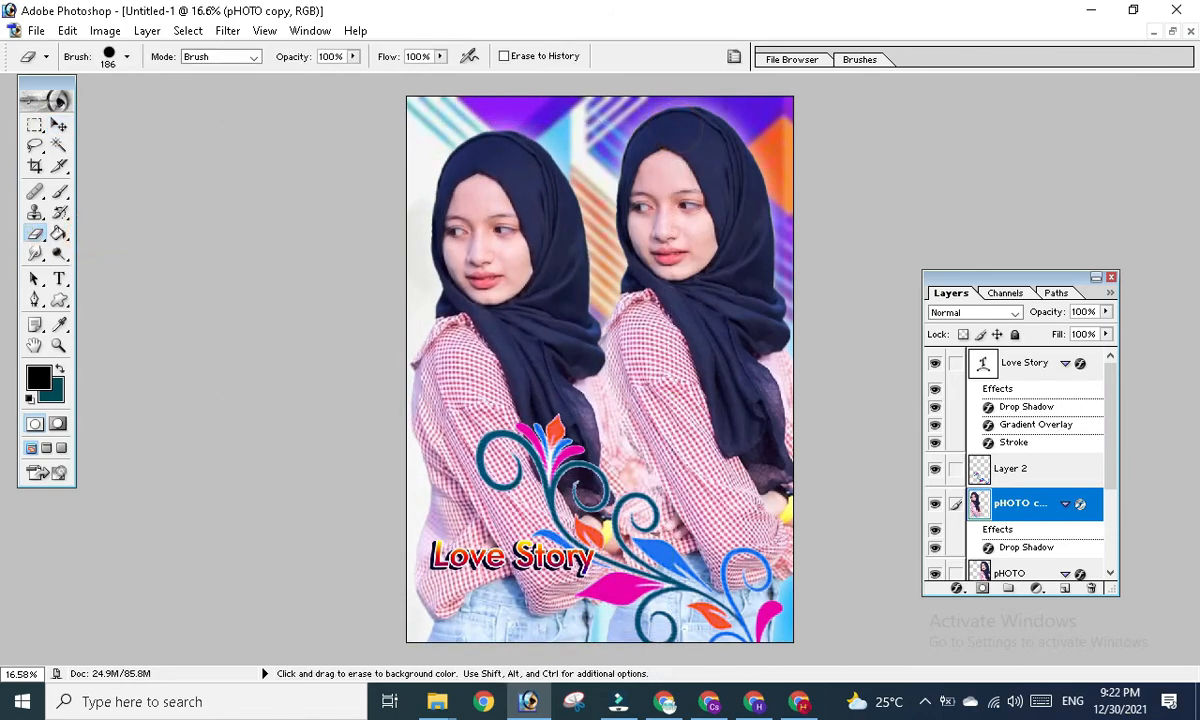
- Reorder the pHOTO copy layer behind the original photo and move it to the lower left of the poster
{"action": "left_click", "coordinate": [59, 124]}
{"action": "left_click_drag", "start_coordinate": [557, 284], "coordinate": [509, 262]}
{"action": "scroll", "coordinate": [1000, 430], "scroll_direction": "down", "scroll_amount": 3}
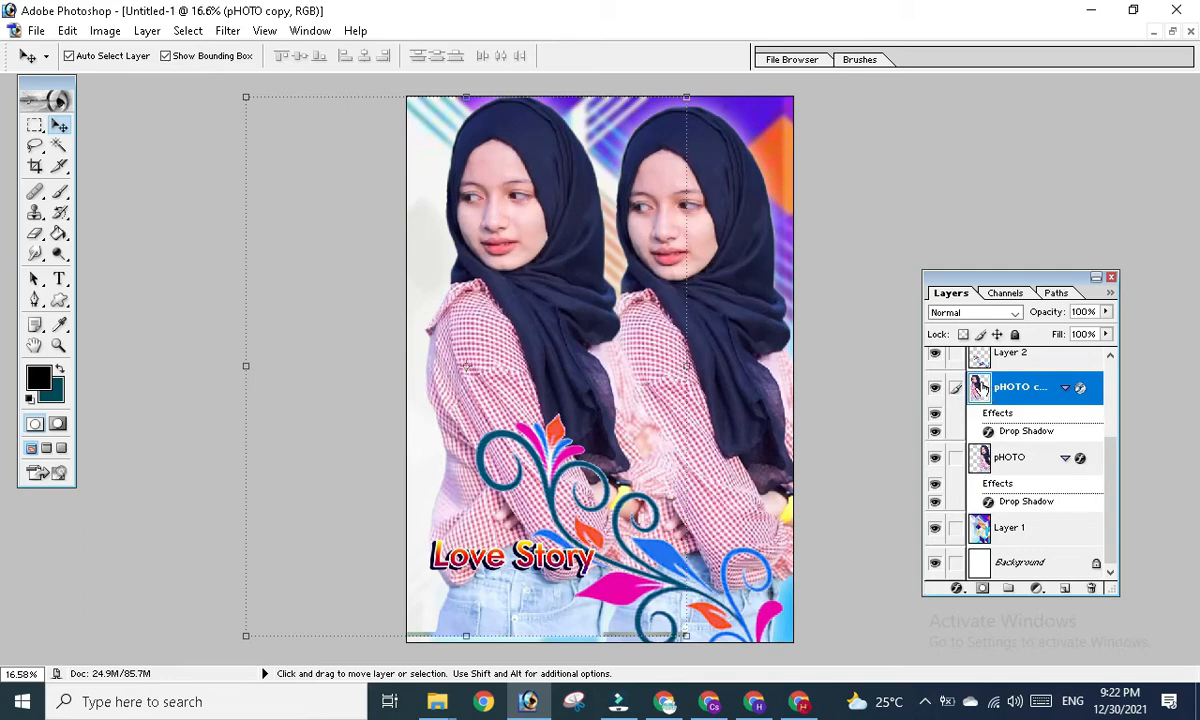
{"action": "left_click_drag", "start_coordinate": [928, 388], "coordinate": [985, 506]}
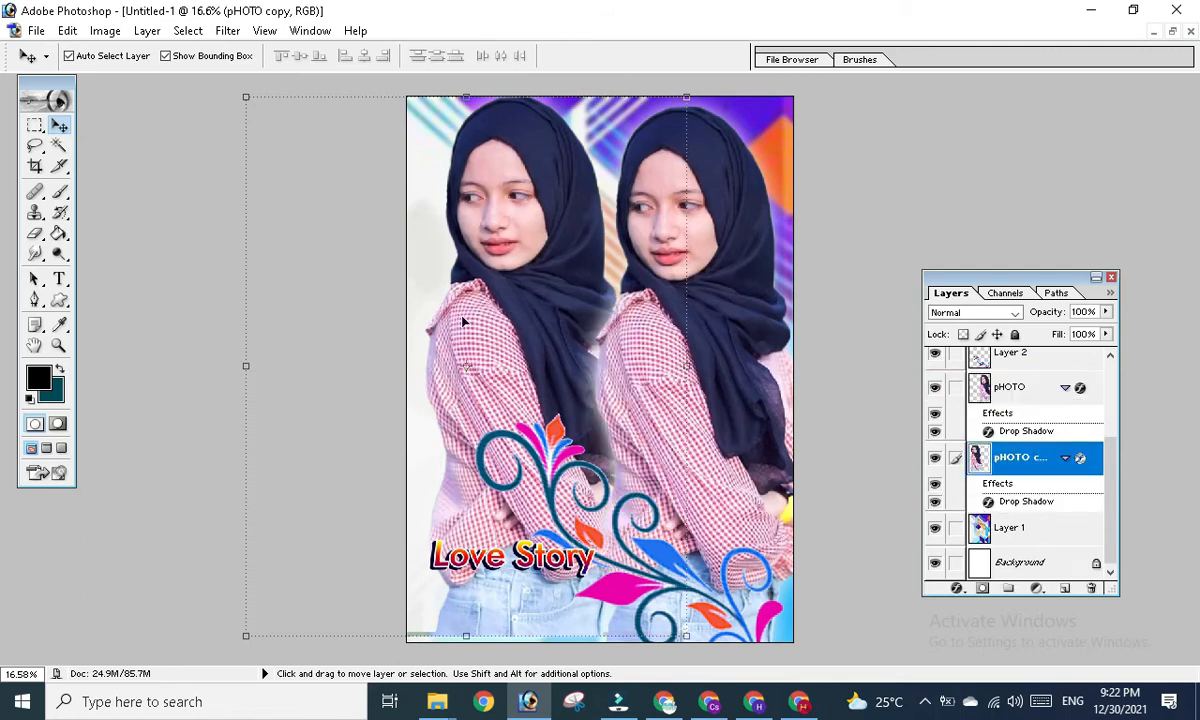
{"action": "left_click_drag", "start_coordinate": [466, 313], "coordinate": [478, 398]}
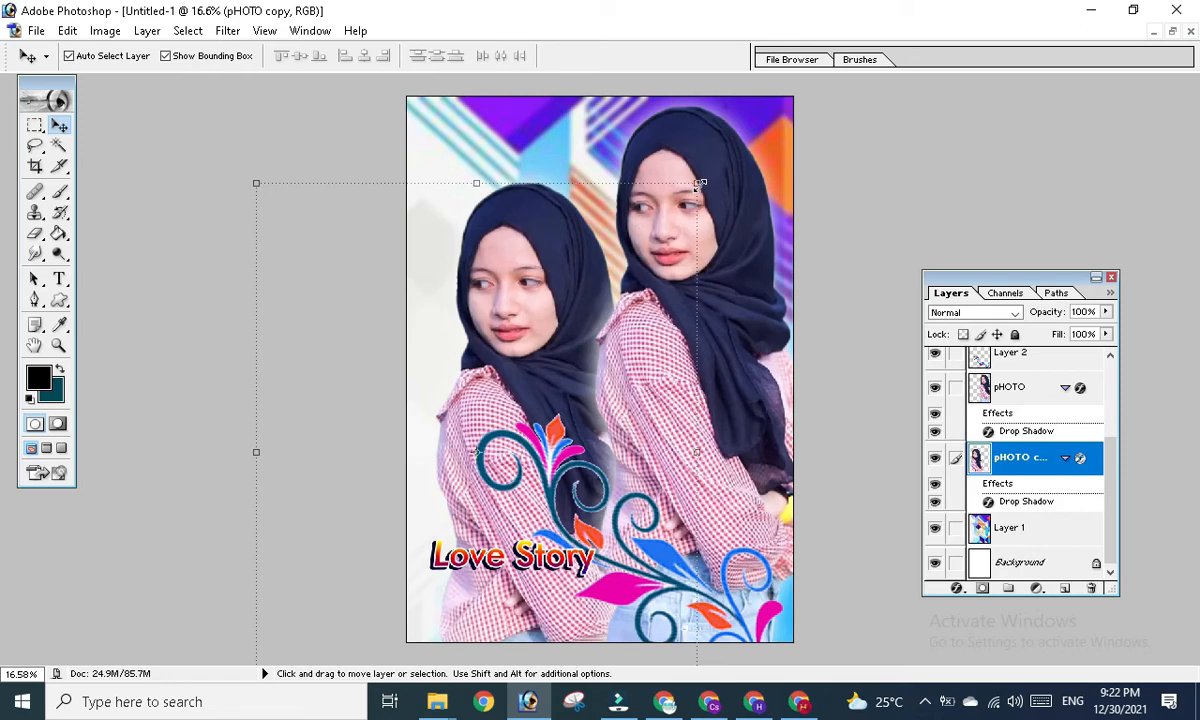
- Scale the pHOTO copy layer up to 160.6% and position it on the left half of the poster behind the original photo
{"action": "left_click_drag", "start_coordinate": [700, 183], "coordinate": [862, 2]}
{"action": "left_click_drag", "start_coordinate": [603, 142], "coordinate": [515, 251]}
{"action": "left_click_drag", "start_coordinate": [765, 97], "coordinate": [820, 29]}
{"action": "left_click_drag", "start_coordinate": [595, 215], "coordinate": [556, 283]}
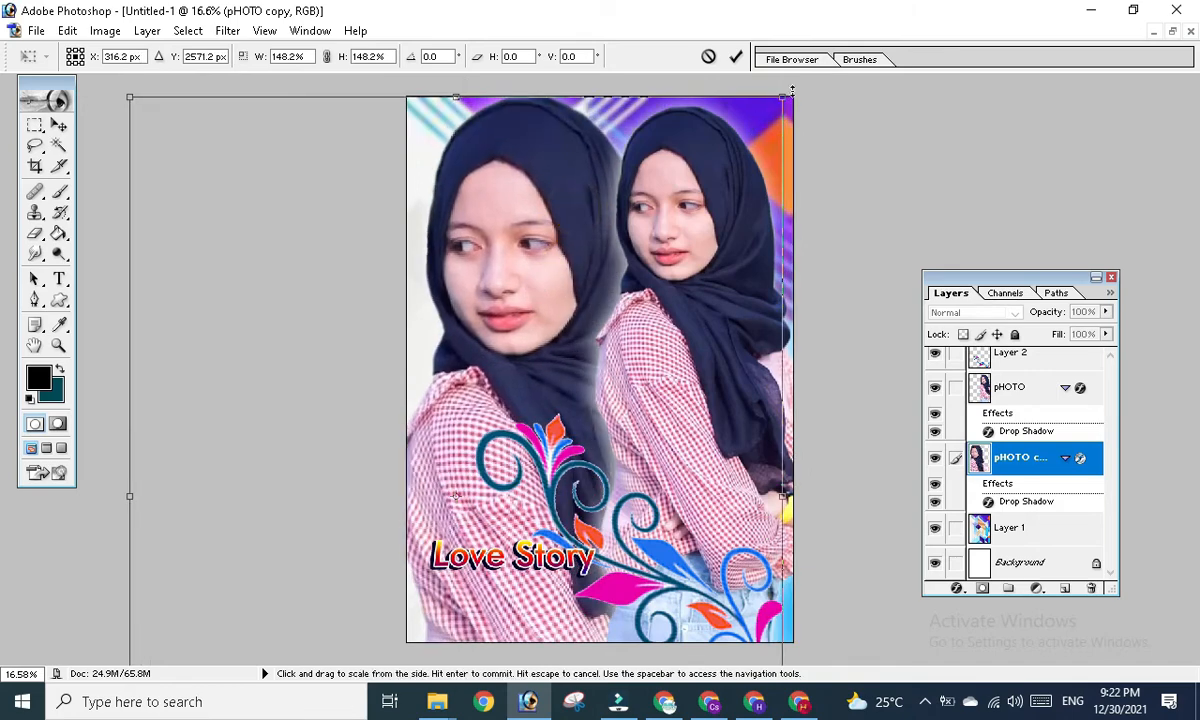
{"action": "left_click_drag", "start_coordinate": [783, 97], "coordinate": [830, 38]}
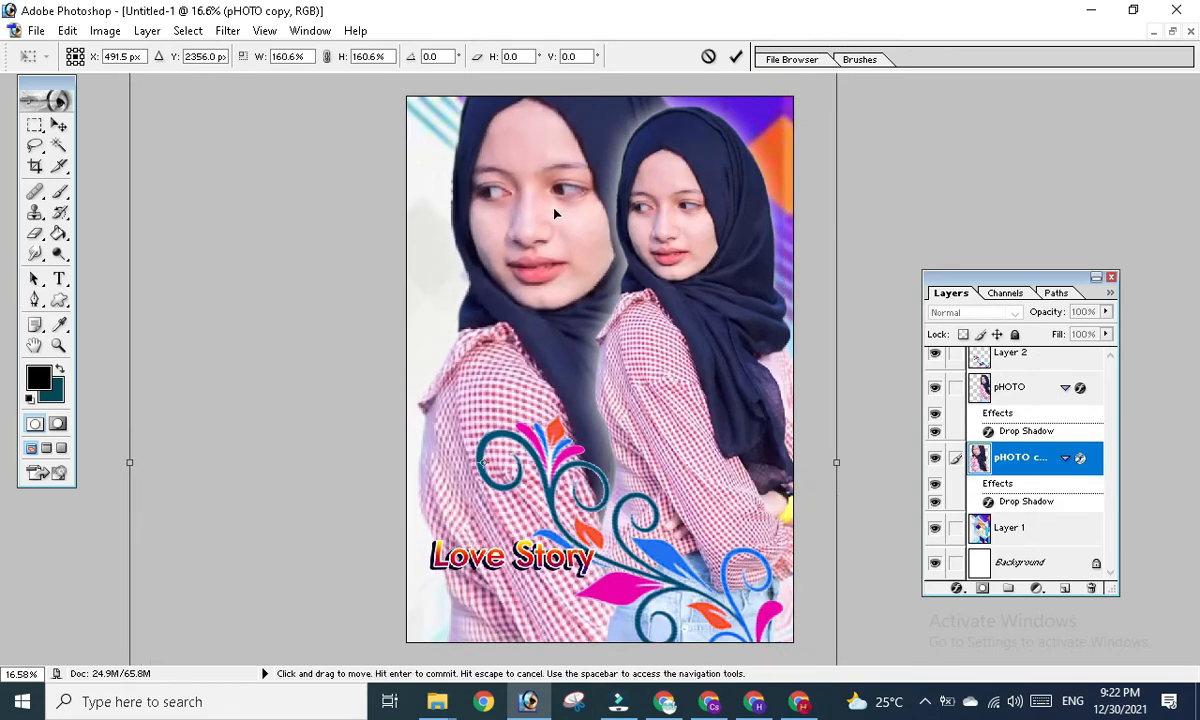
{"action": "left_click_drag", "start_coordinate": [555, 204], "coordinate": [535, 234]}
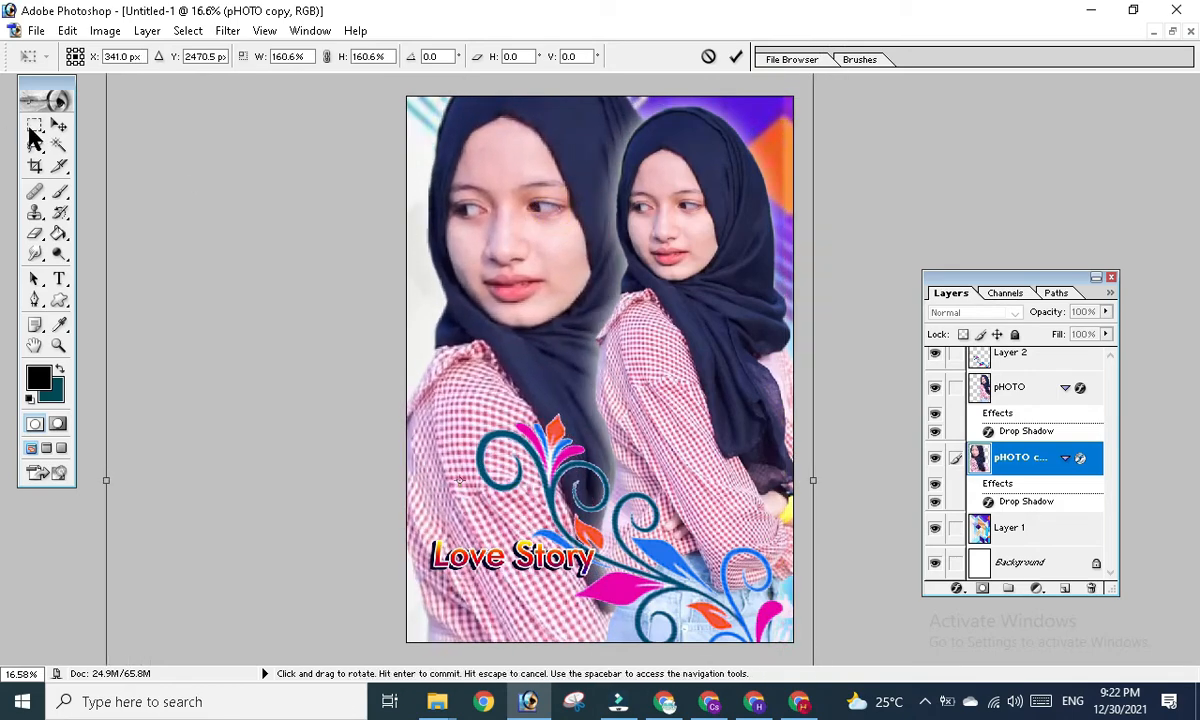
{"action": "left_click", "coordinate": [60, 125]}
{"action": "left_click", "coordinate": [492, 274]}
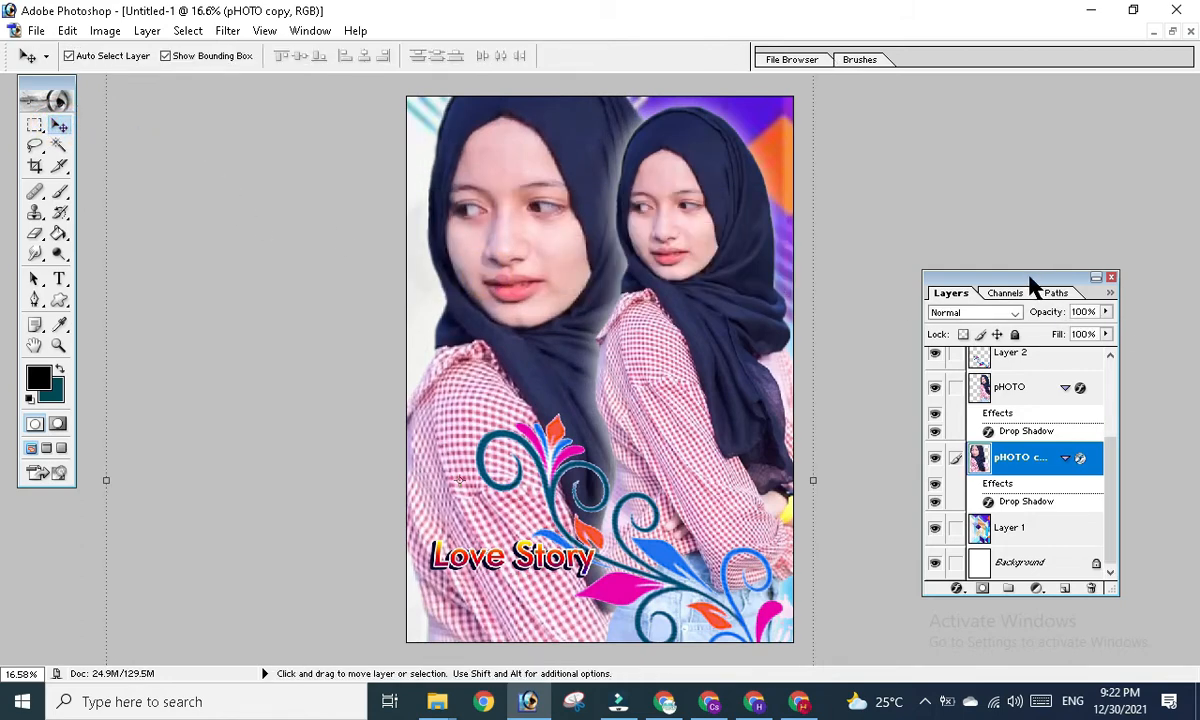
- Lower the opacity of the pHOTO copy layer to 56%
{"action": "left_click_drag", "start_coordinate": [1028, 273], "coordinate": [1112, 236]}
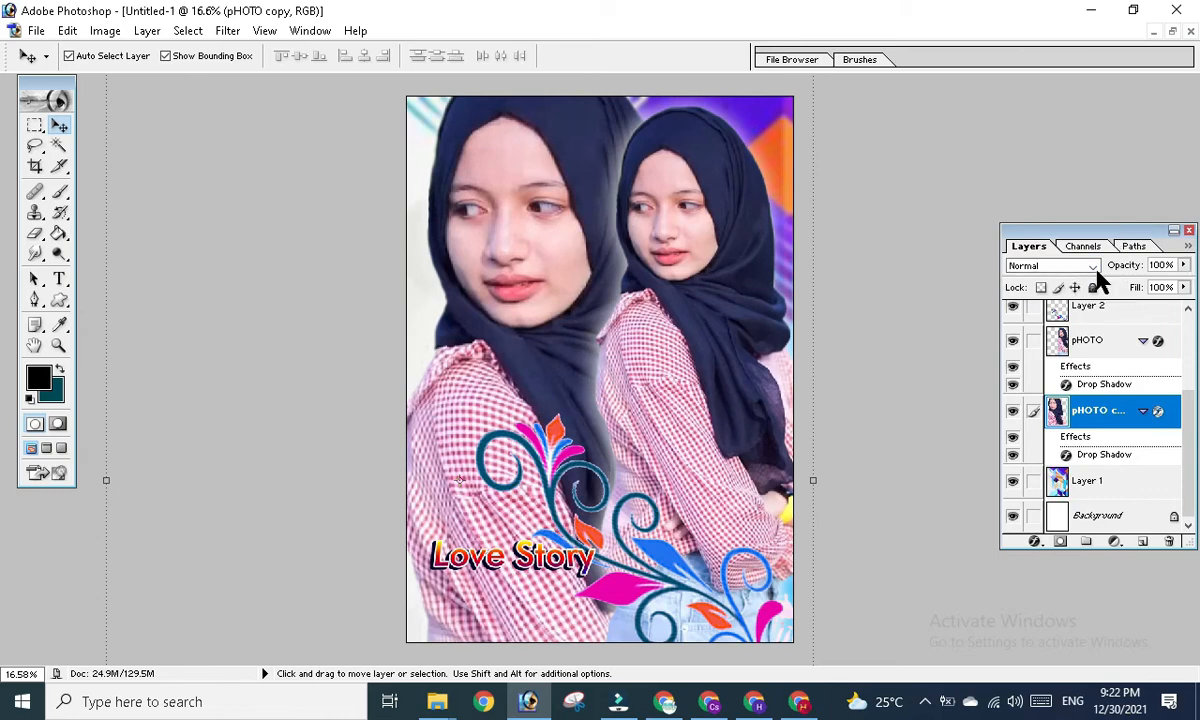
{"action": "left_click", "coordinate": [1042, 232]}
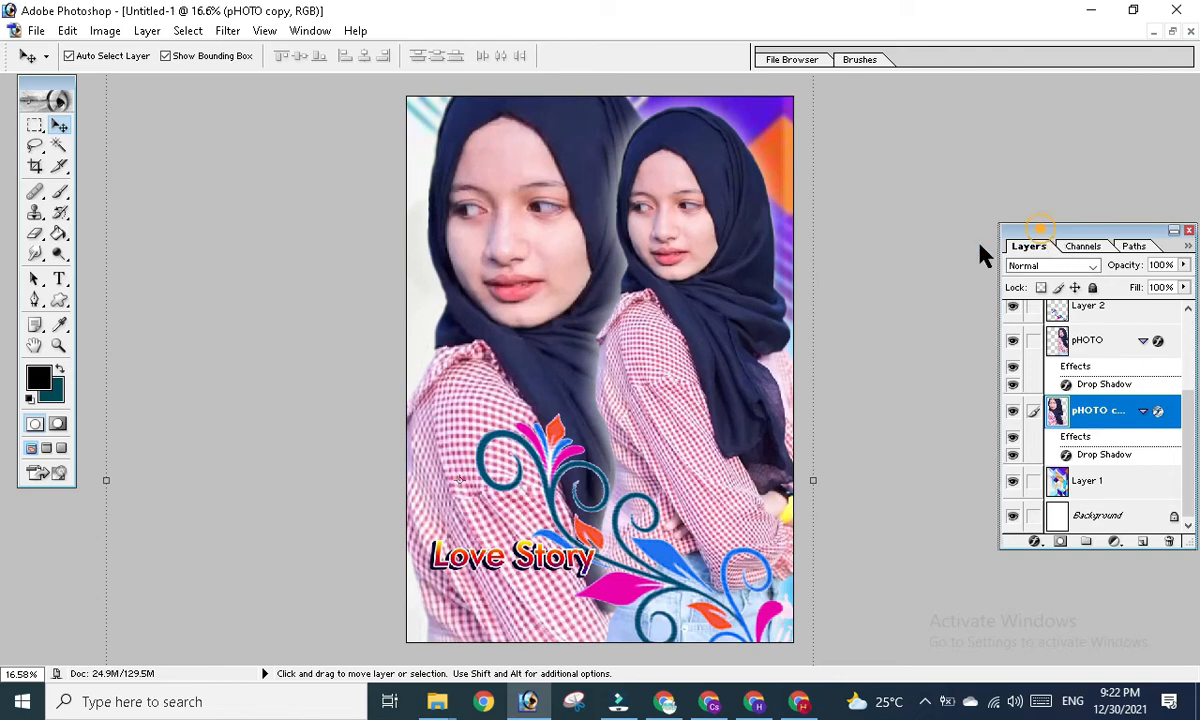
{"action": "left_click_drag", "start_coordinate": [979, 244], "coordinate": [980, 249]}
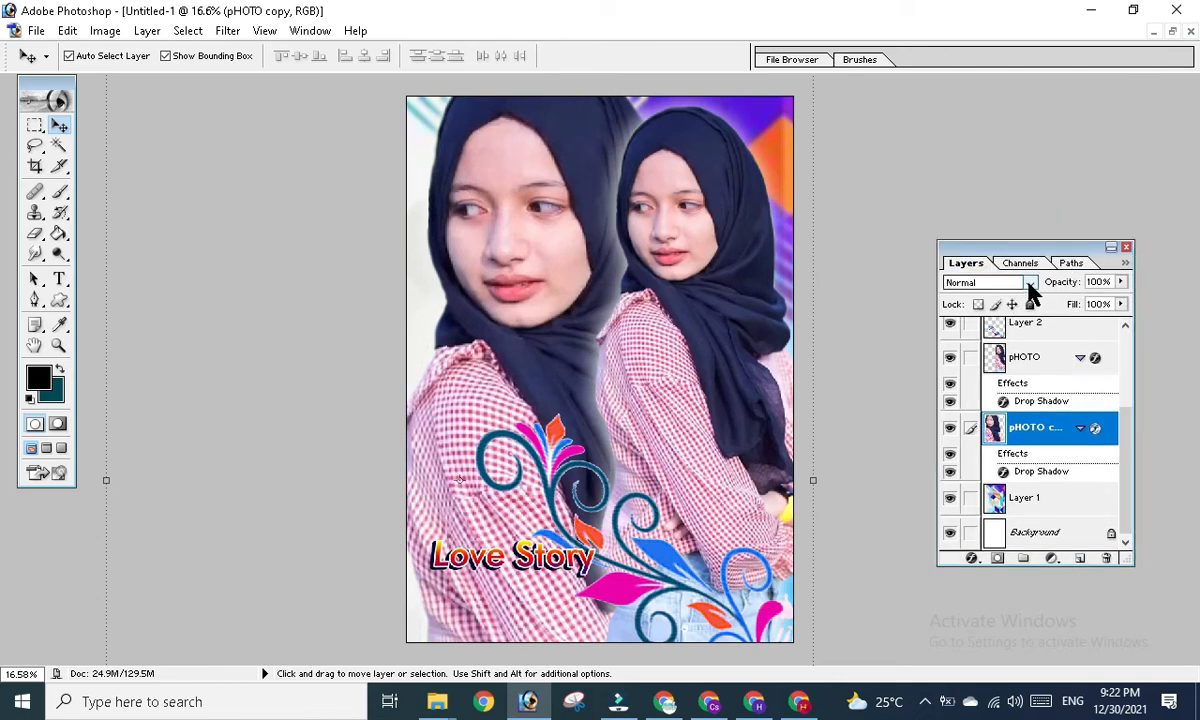
{"action": "left_click", "coordinate": [1121, 282]}
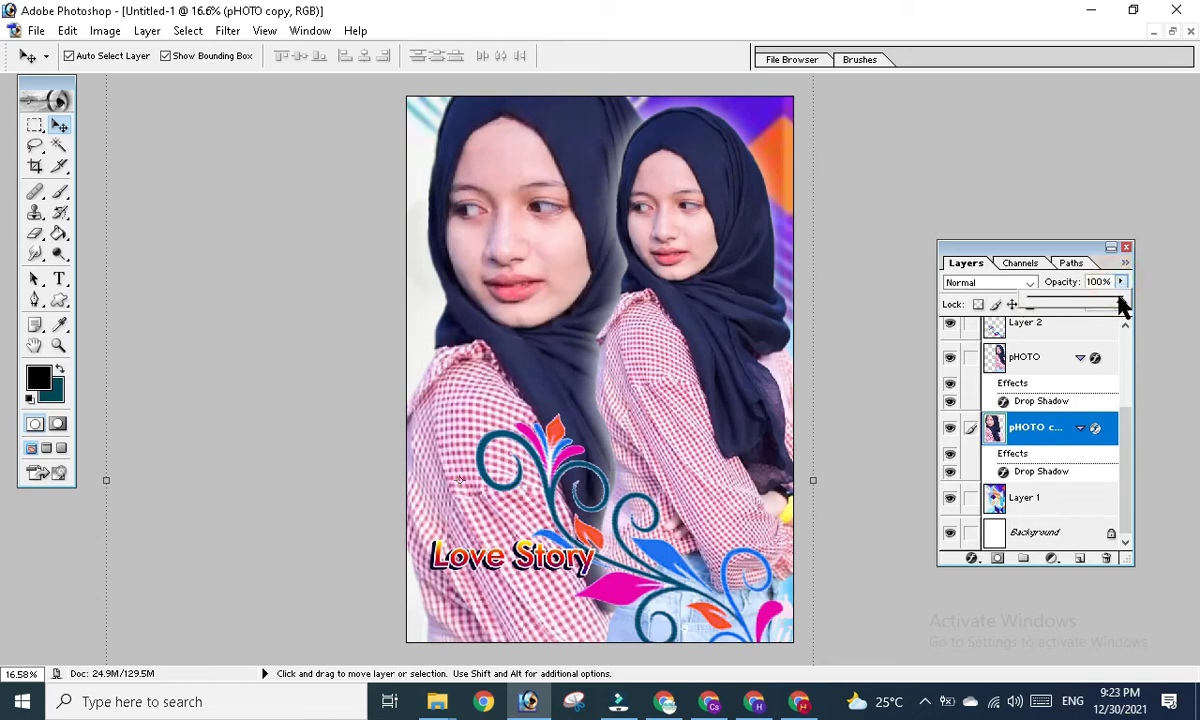
{"action": "left_click_drag", "start_coordinate": [1121, 306], "coordinate": [1075, 314]}
{"action": "key", "text": "5"}
{"action": "key", "text": "6"}
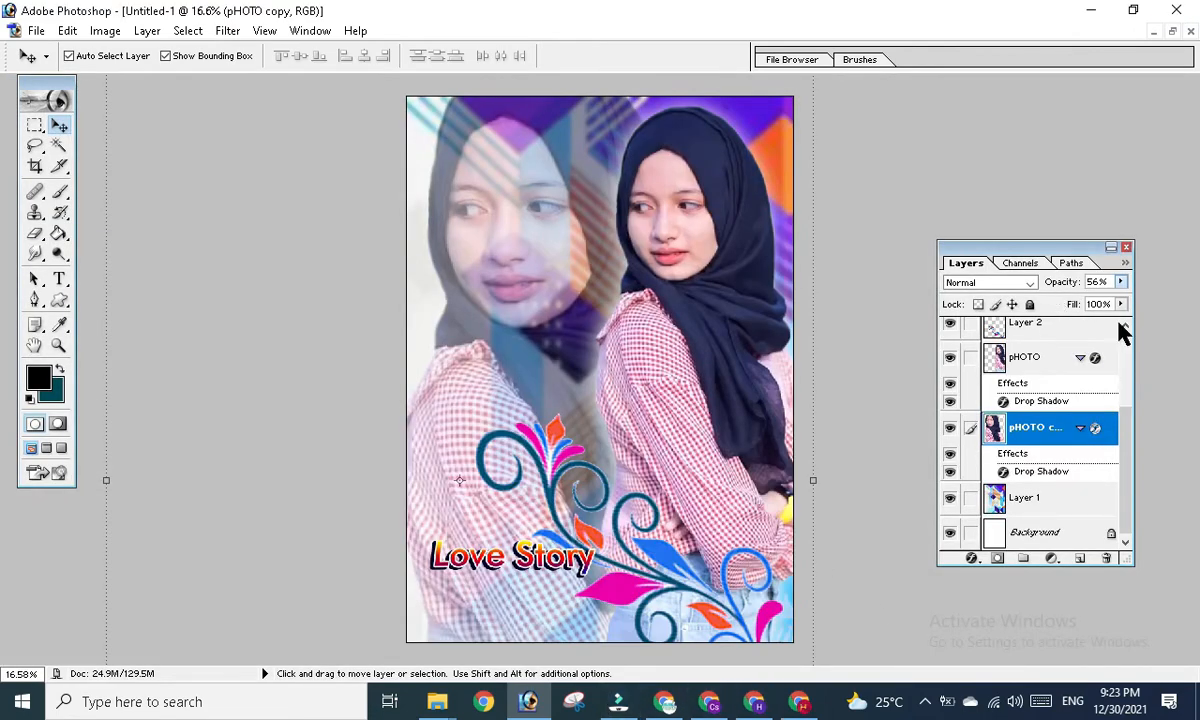
- Set the pHOTO copy layer's blend mode to Multiply and its opacity to 44%
{"action": "left_click", "coordinate": [1008, 285]}
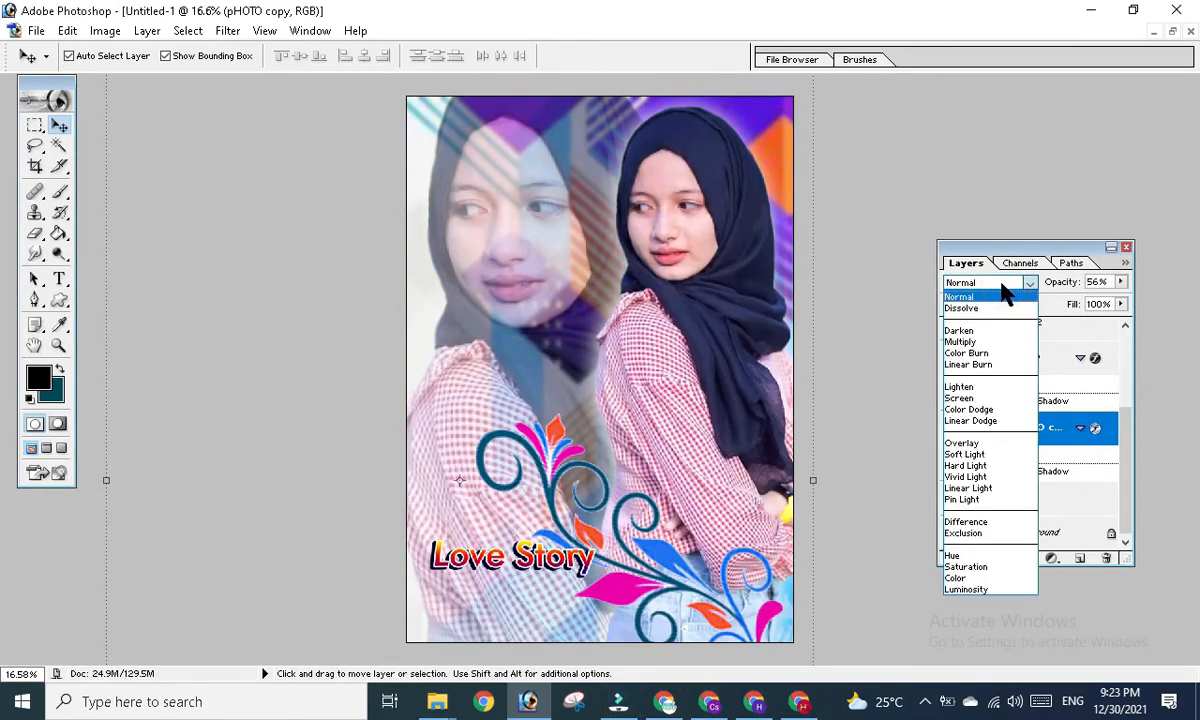
{"action": "left_click", "coordinate": [977, 342]}
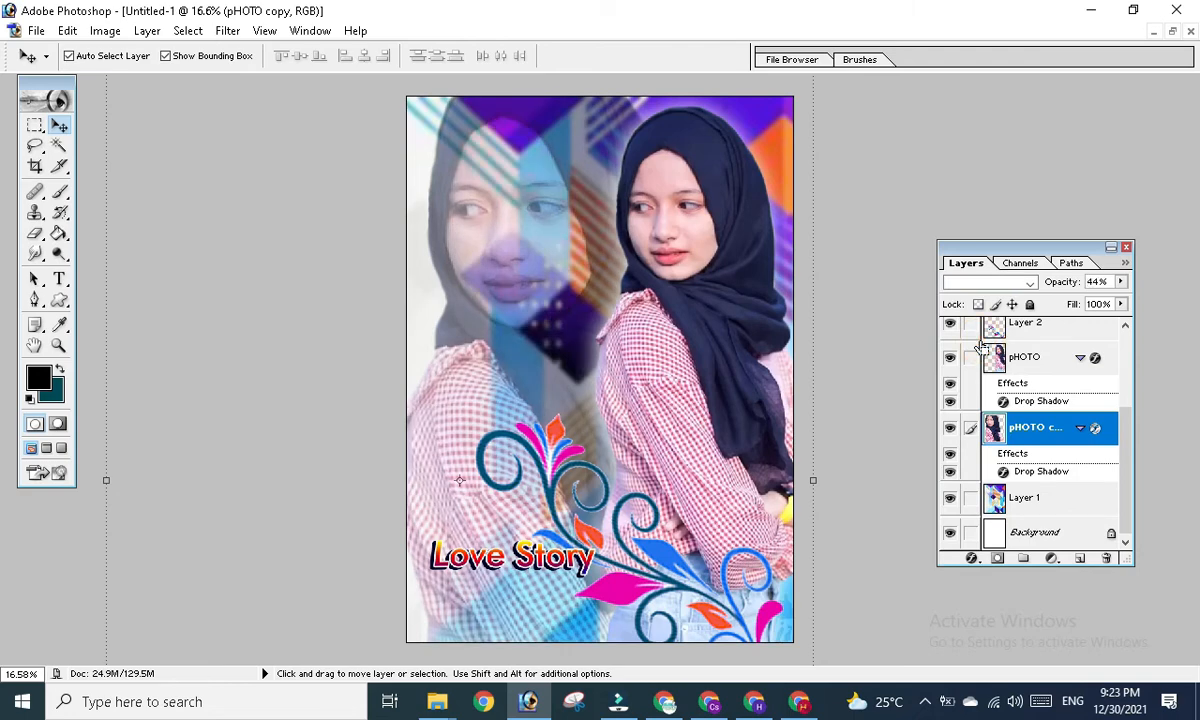
{"action": "key", "text": "4"}
{"action": "key", "text": "4"}
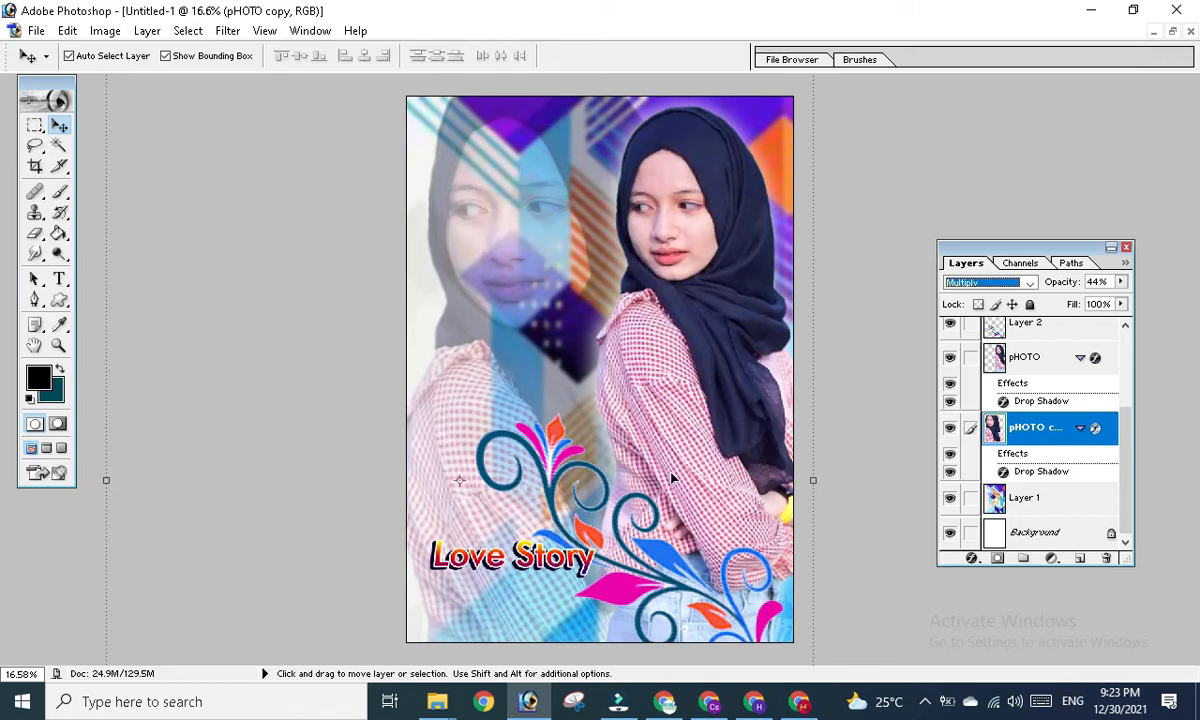
- Select the original pHOTO layer and review the whole poster, including the faded copy, title and floral ornament
{"action": "left_click", "coordinate": [678, 349]}
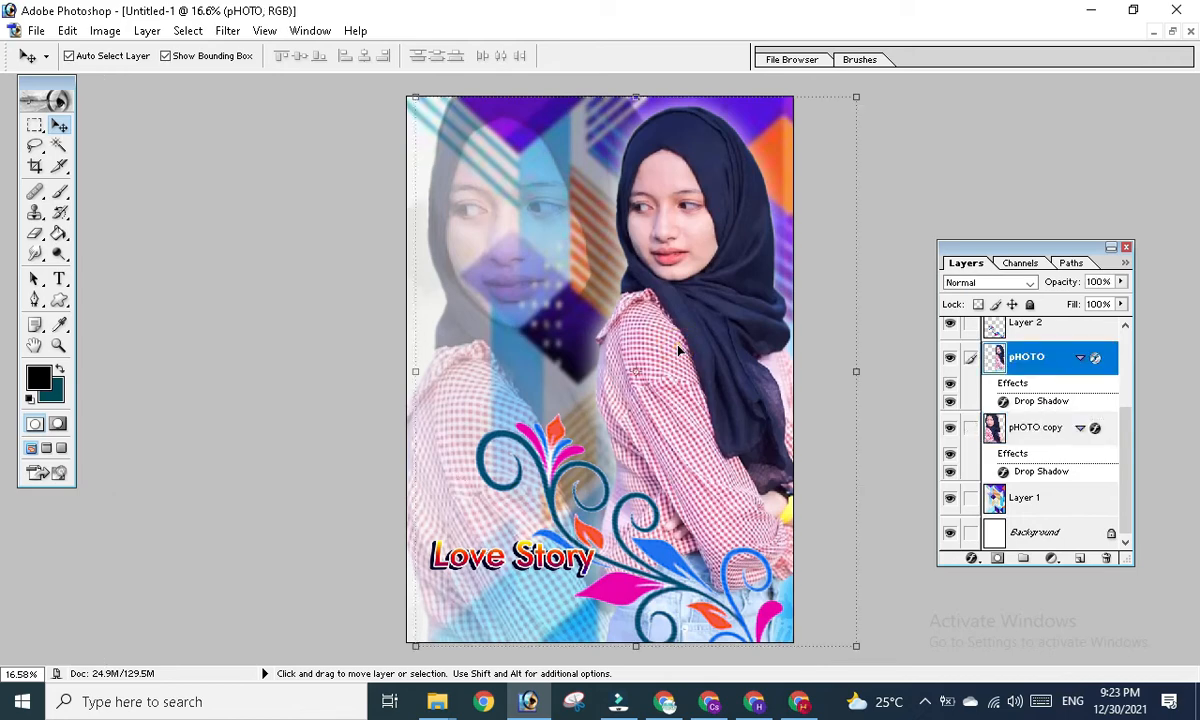
{"action": "scroll", "coordinate": [678, 349], "scroll_direction": "up", "scroll_amount": 1}
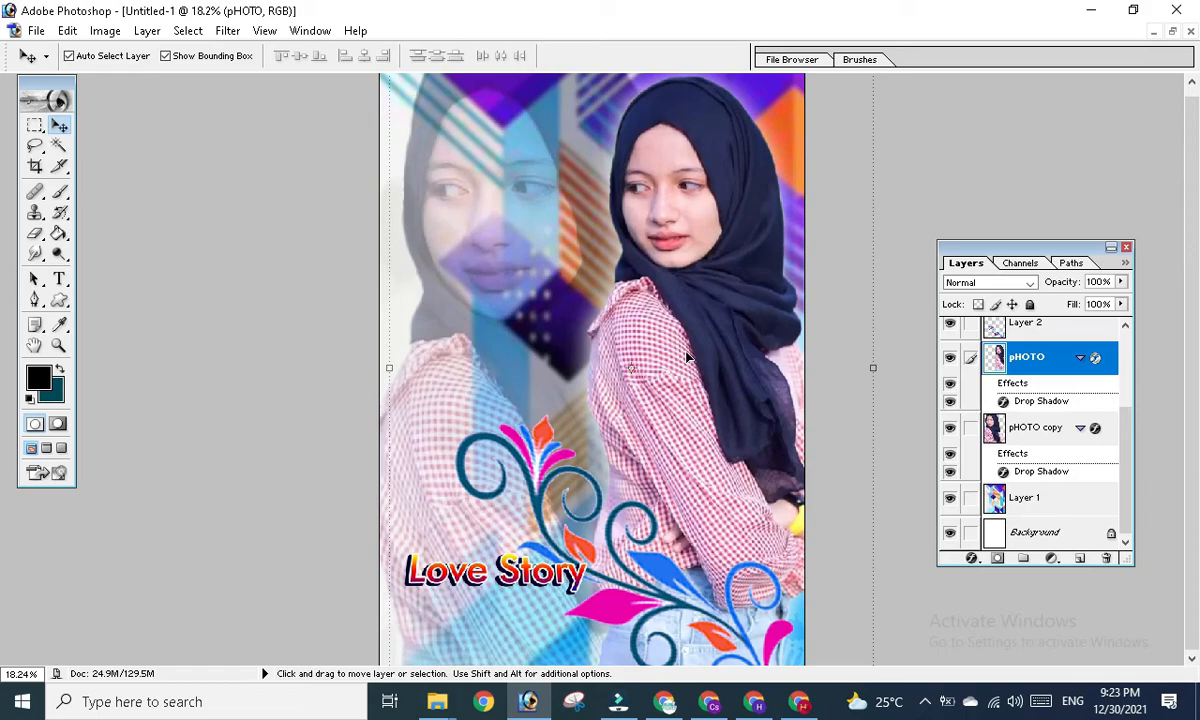
{"action": "key", "text": "ctrl+0"}
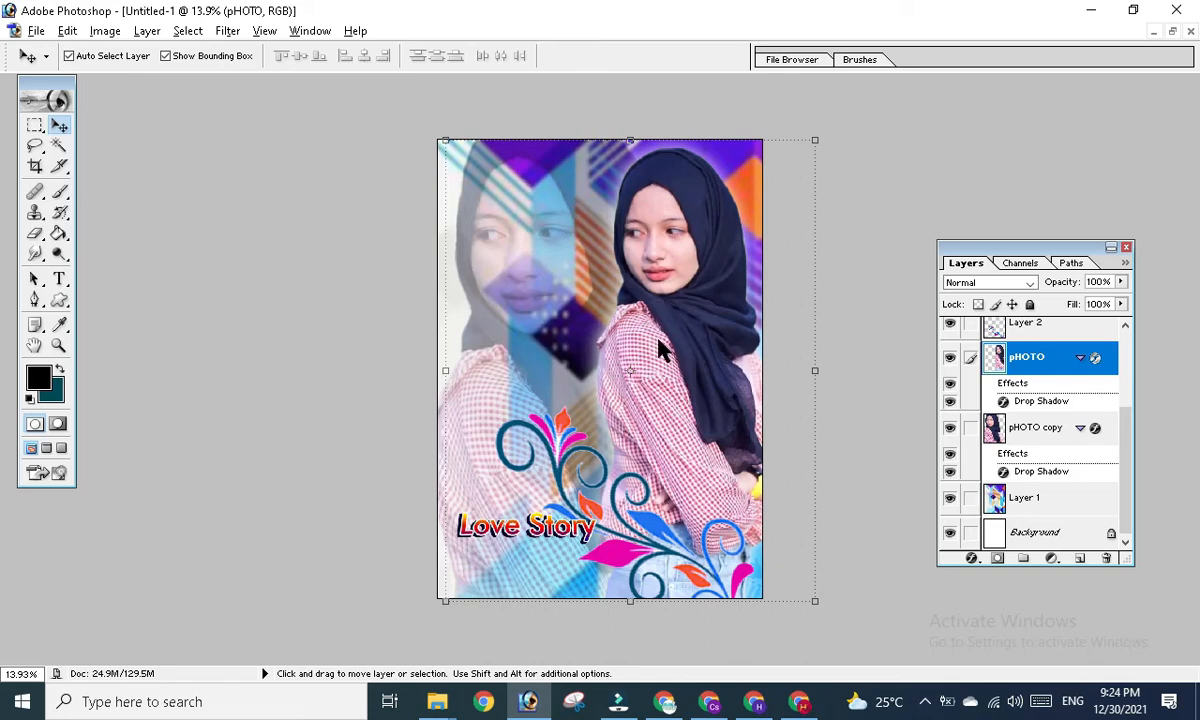
{"action": "left_click", "coordinate": [657, 349]}
{"action": "scroll", "coordinate": [598, 298], "scroll_direction": "up", "scroll_amount": 3}
{"action": "scroll", "coordinate": [600, 306], "scroll_direction": "down", "scroll_amount": 3}
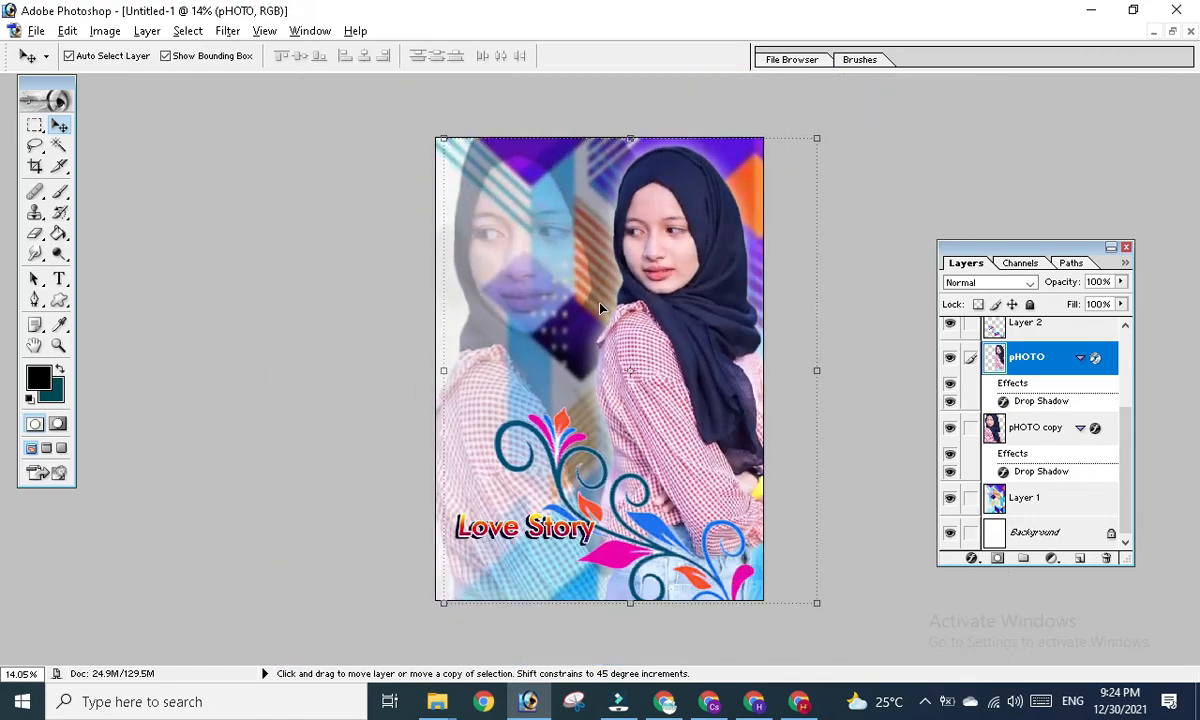
{"action": "scroll", "coordinate": [600, 308], "scroll_direction": "up", "scroll_amount": 1}
{"action": "scroll", "coordinate": [601, 308], "scroll_direction": "up", "scroll_amount": 1}
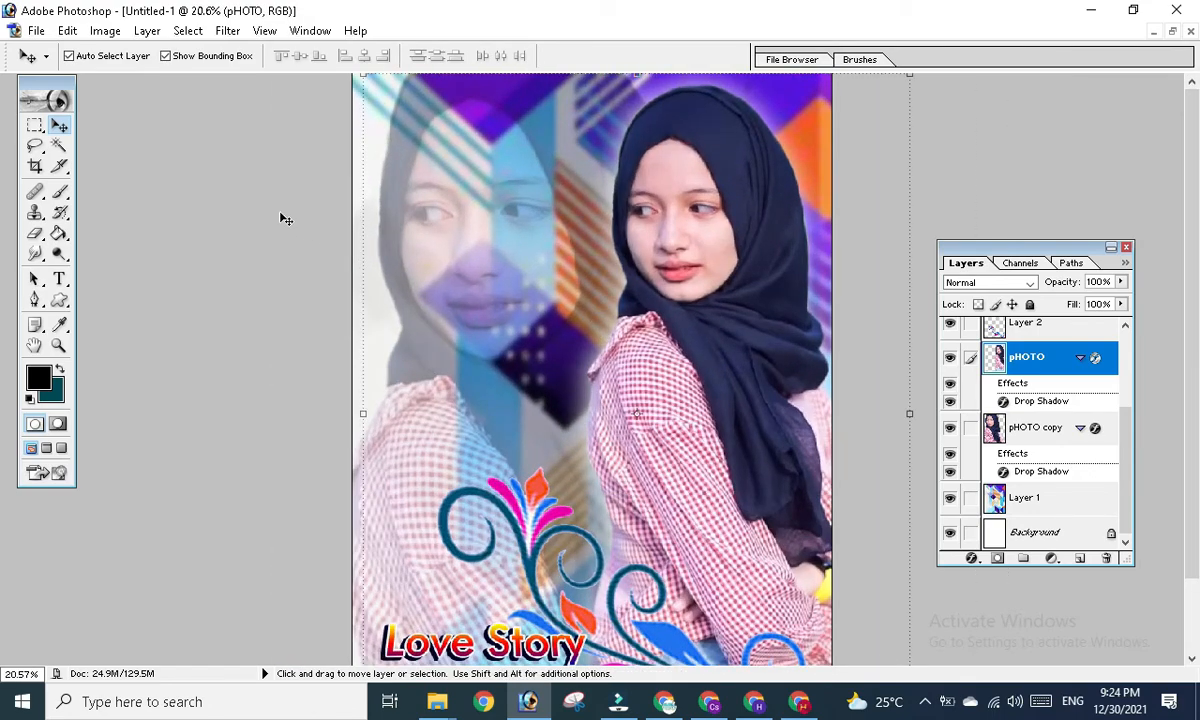
{"action": "scroll", "coordinate": [300, 327], "scroll_direction": "down", "scroll_amount": 5}
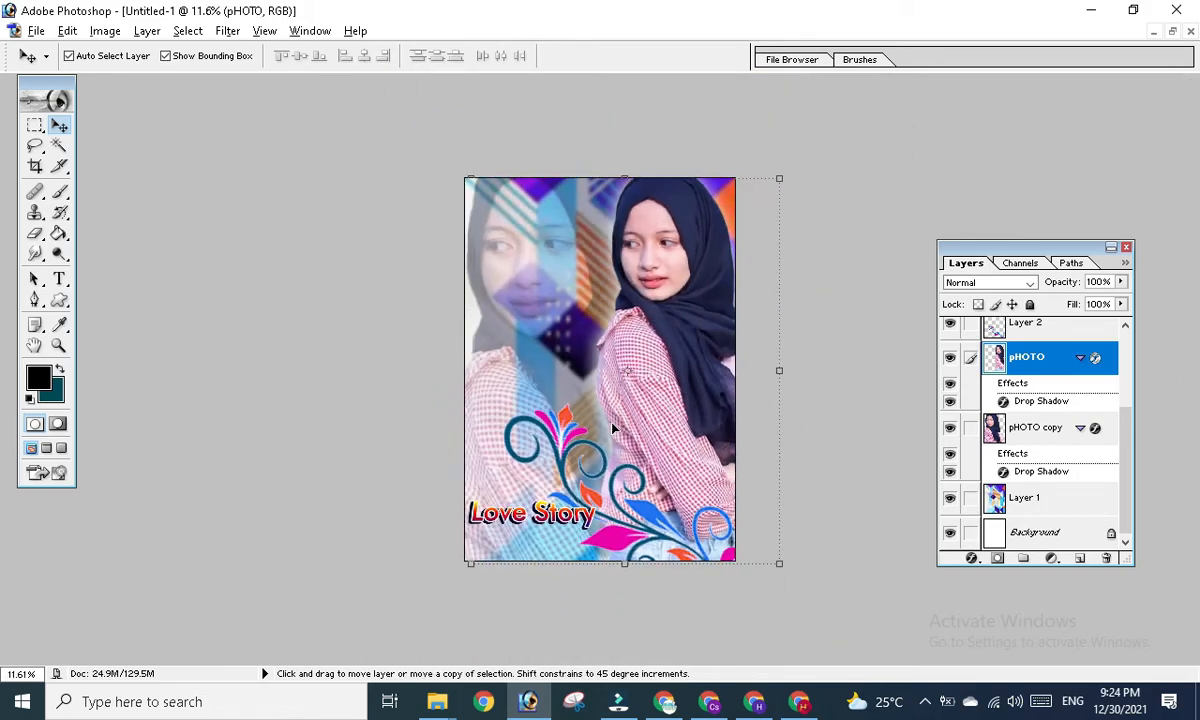
{"action": "scroll", "coordinate": [573, 396], "scroll_direction": "up", "scroll_amount": 6}
{"action": "scroll", "coordinate": [612, 426], "scroll_direction": "down", "scroll_amount": 3}
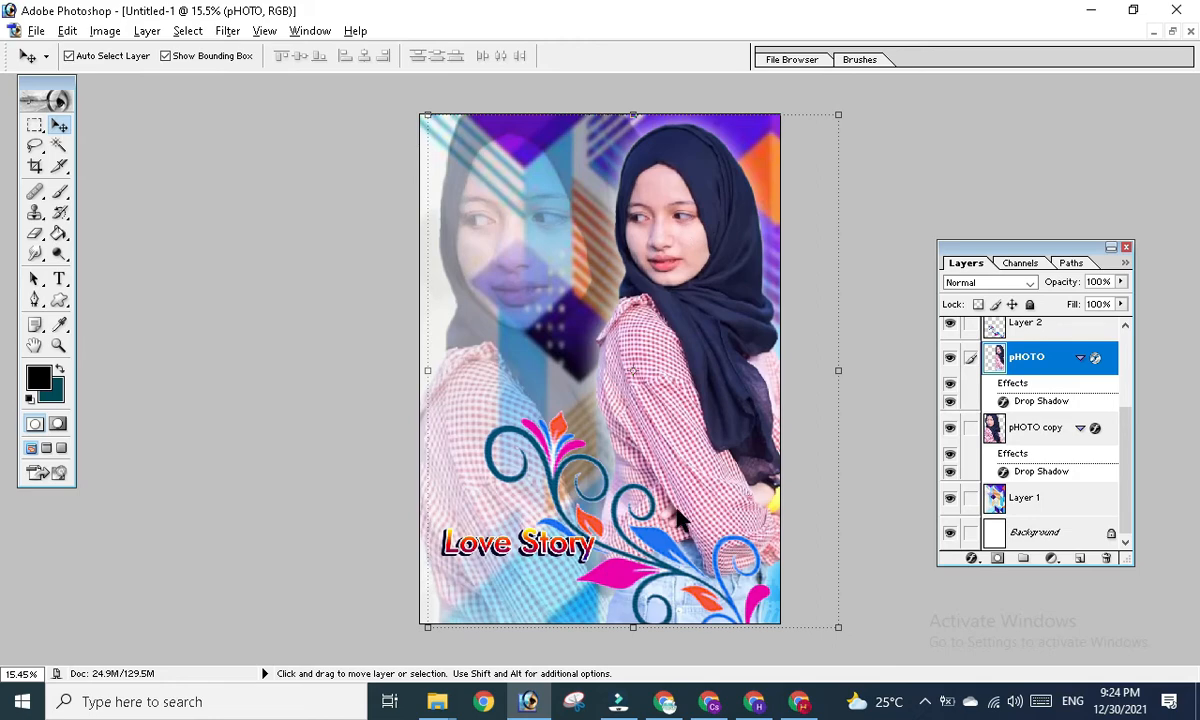
{"action": "scroll", "coordinate": [598, 490], "scroll_direction": "up", "scroll_amount": 1}
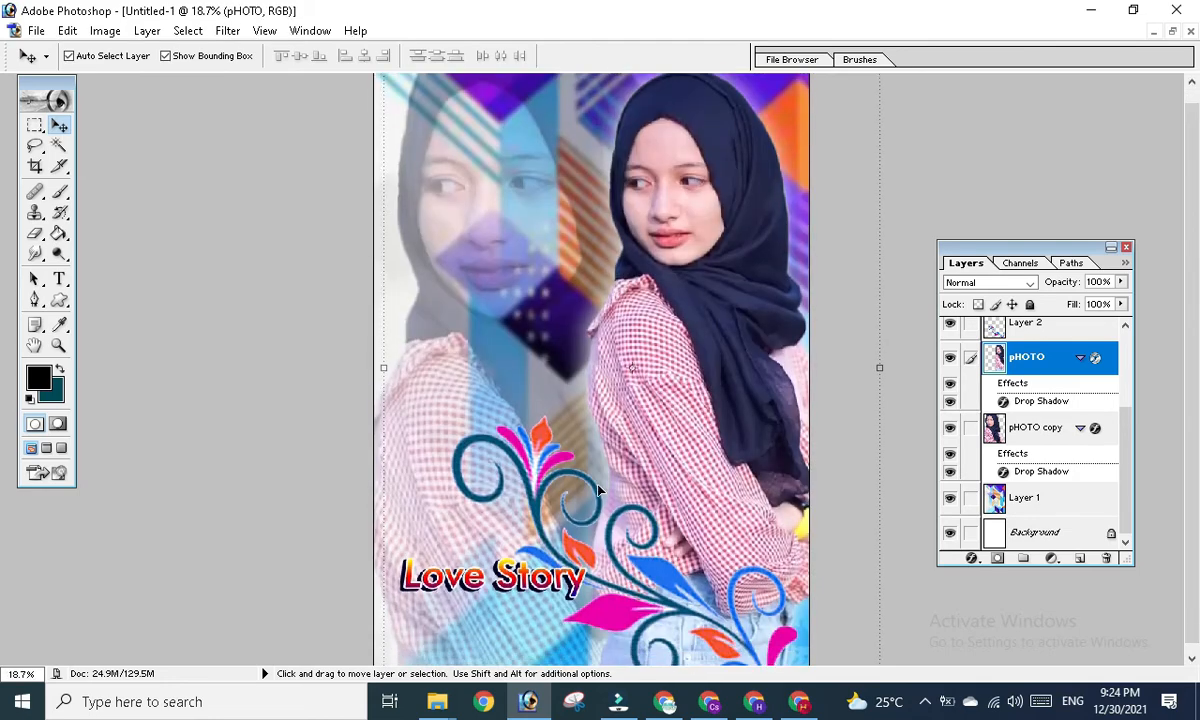
{"action": "scroll", "coordinate": [598, 490], "scroll_direction": "up", "scroll_amount": 1}
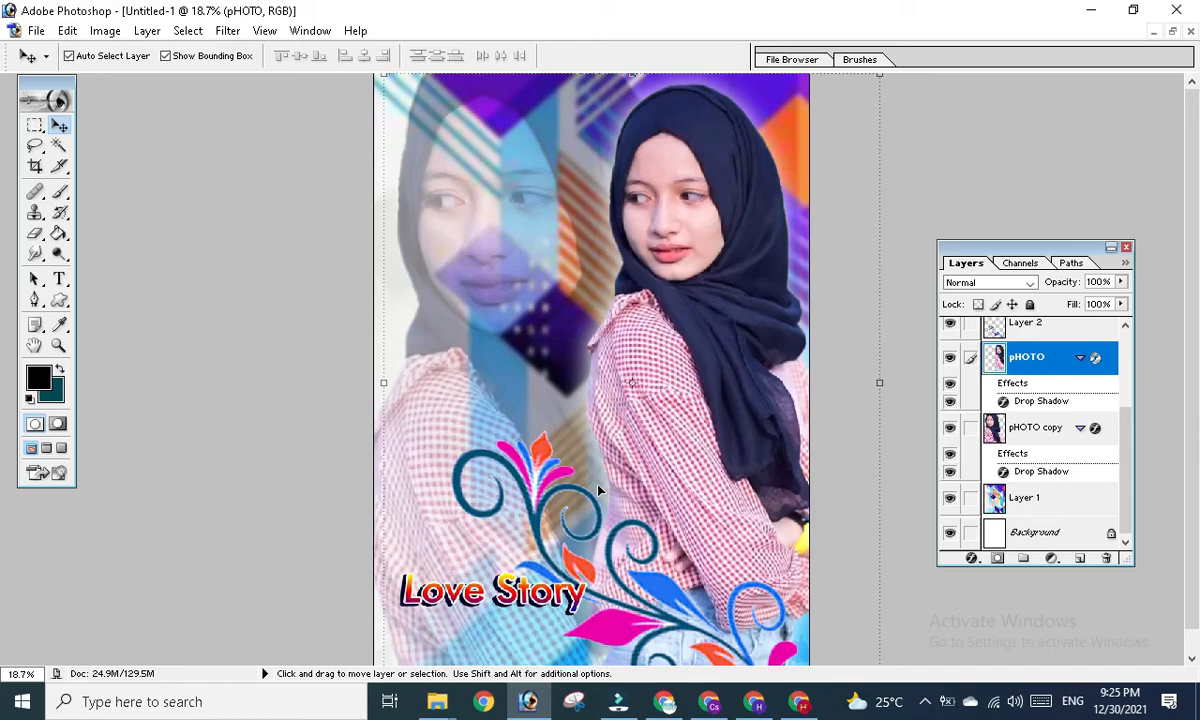
- Inspect the face in the original photo at close range
{"action": "scroll", "coordinate": [538, 318], "scroll_direction": "up", "scroll_amount": 5}
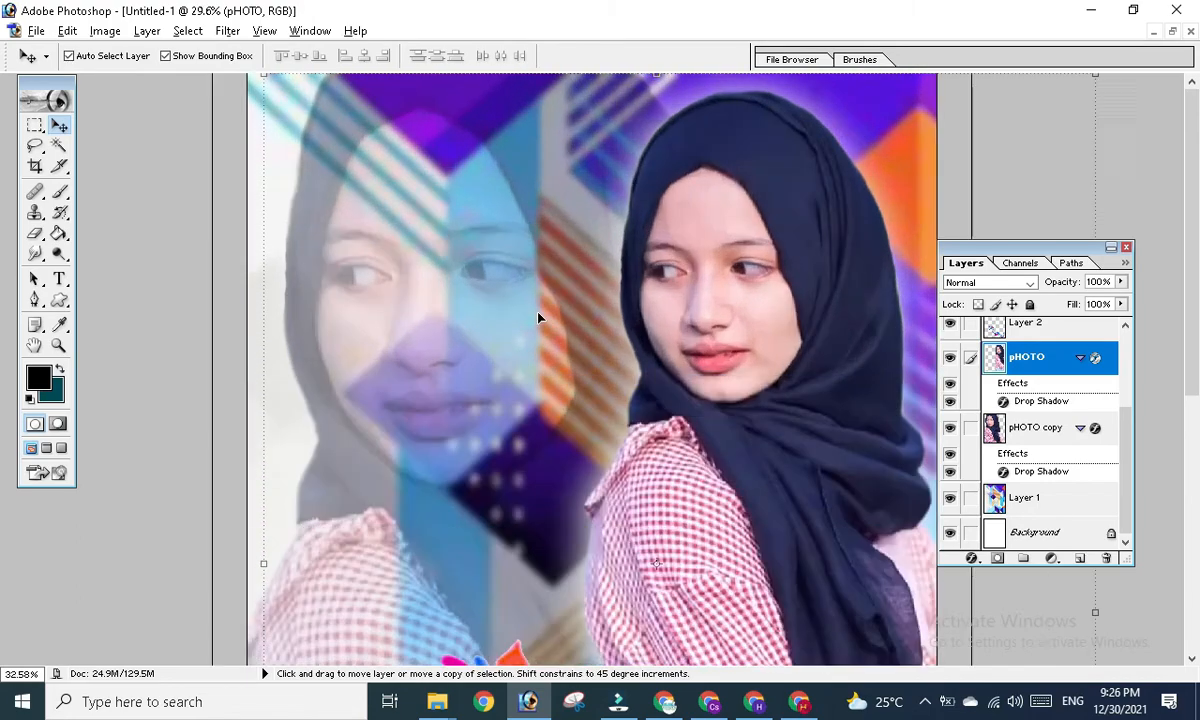
{"action": "scroll", "coordinate": [538, 318], "scroll_direction": "down", "scroll_amount": 4}
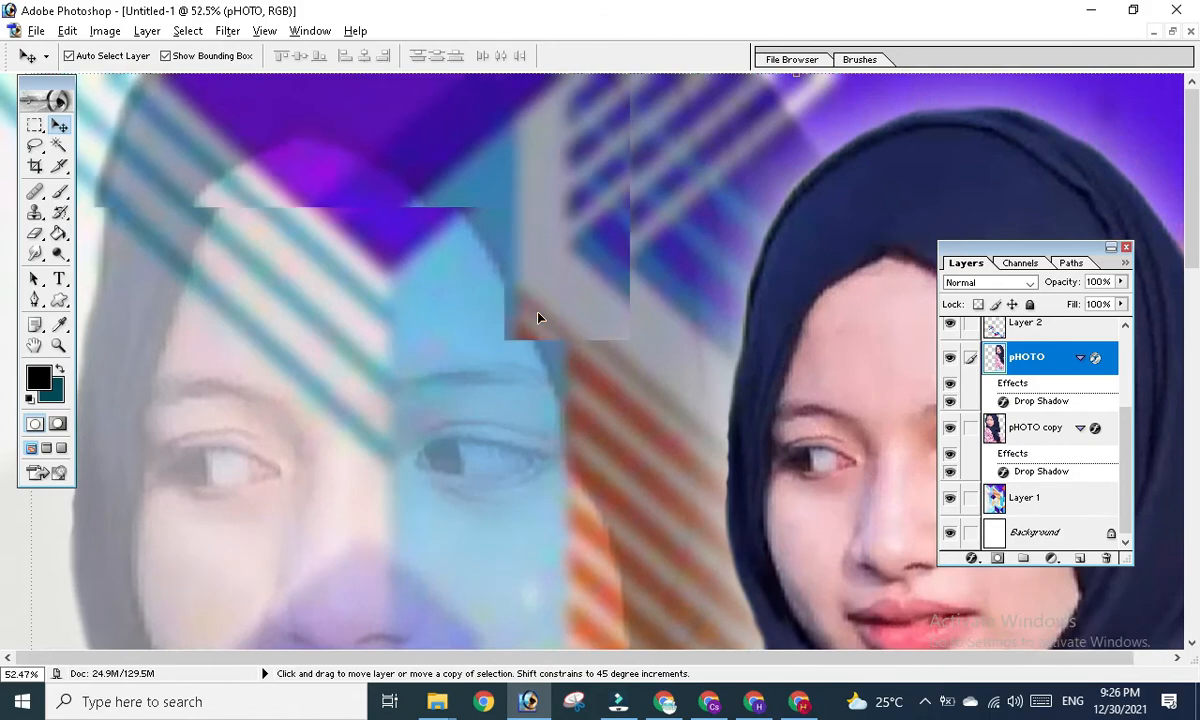
{"action": "scroll", "coordinate": [538, 318], "scroll_direction": "up", "scroll_amount": 5}
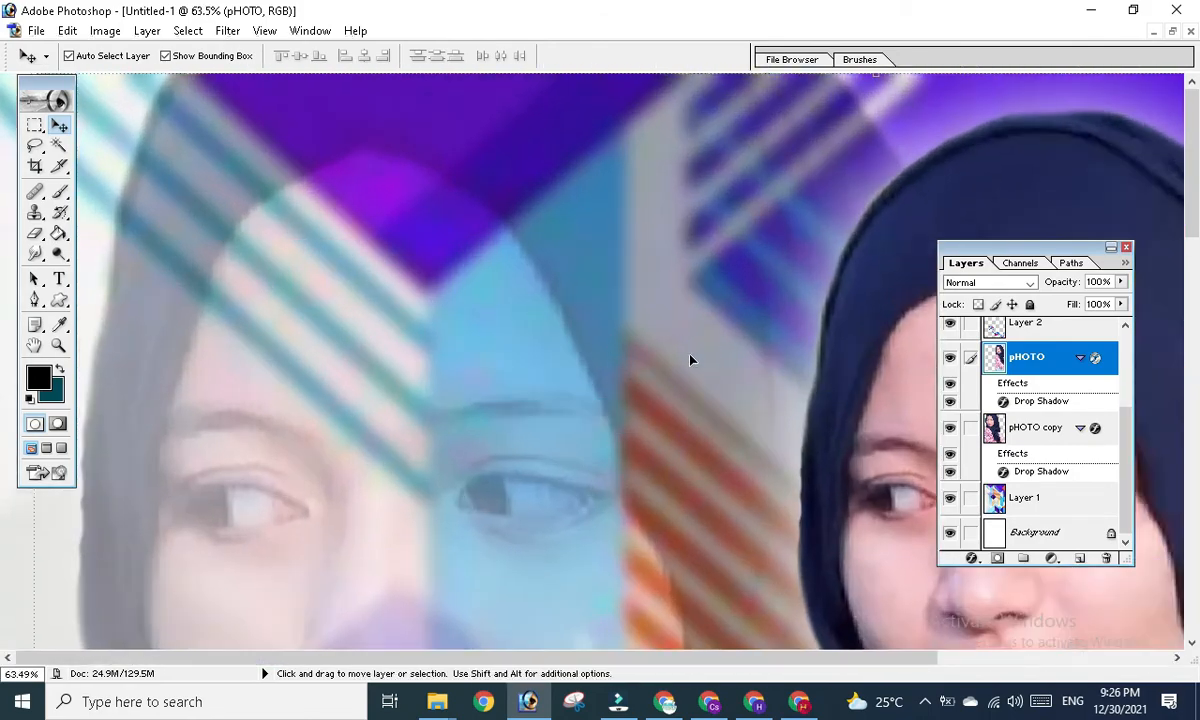
{"action": "left_click_drag", "start_coordinate": [691, 356], "coordinate": [355, 224]}
{"action": "left_click_drag", "start_coordinate": [728, 379], "coordinate": [646, 330]}
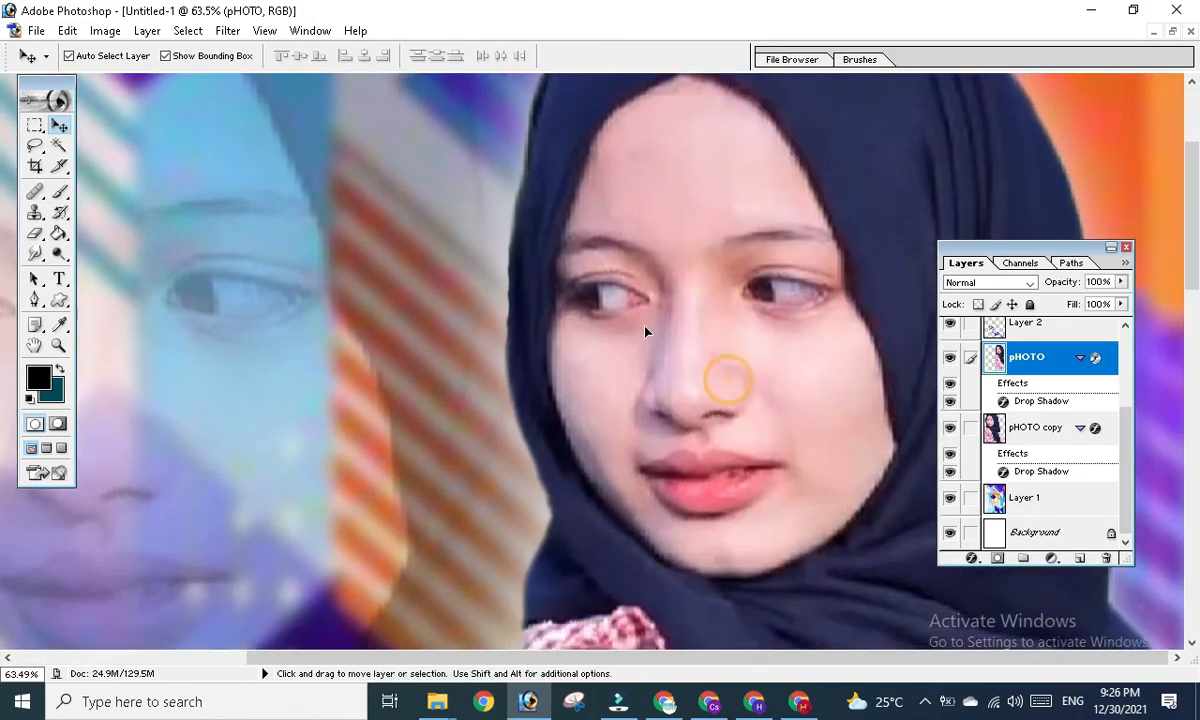
{"action": "scroll", "coordinate": [662, 335], "scroll_direction": "up", "scroll_amount": 2}
{"action": "left_click_drag", "start_coordinate": [711, 366], "coordinate": [551, 241]}
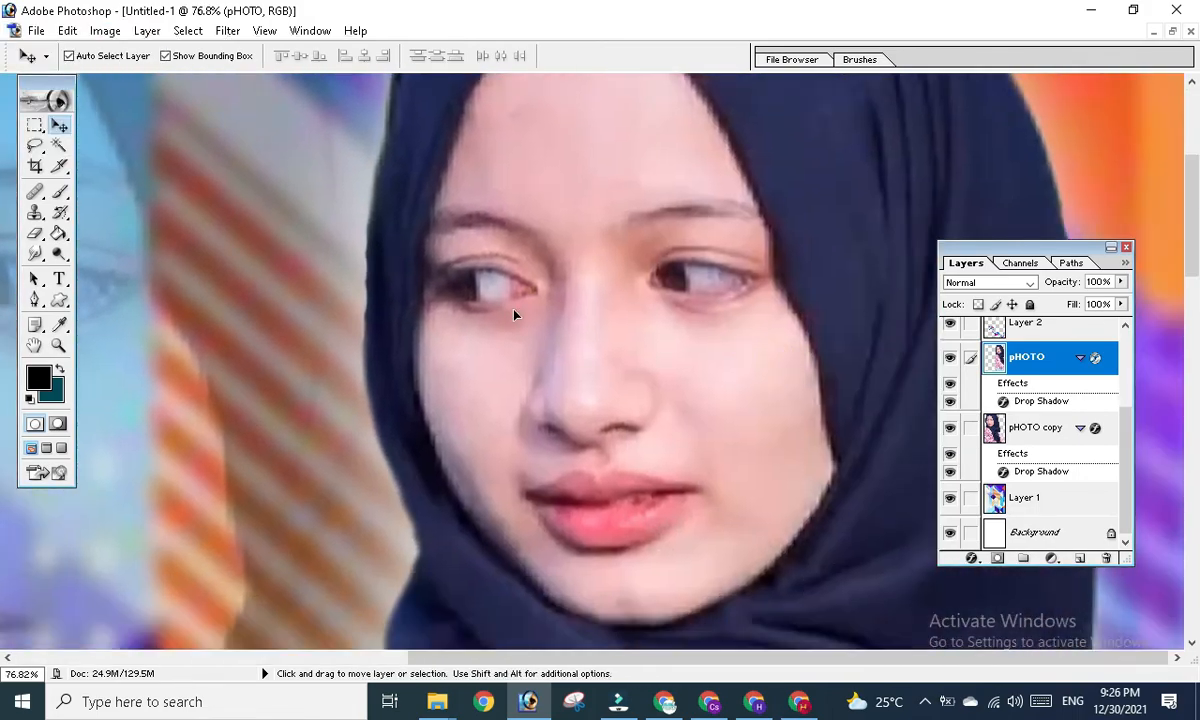
{"action": "scroll", "coordinate": [520, 316], "scroll_direction": "up", "scroll_amount": 2}
{"action": "left_click_drag", "start_coordinate": [612, 365], "coordinate": [202, 205]}
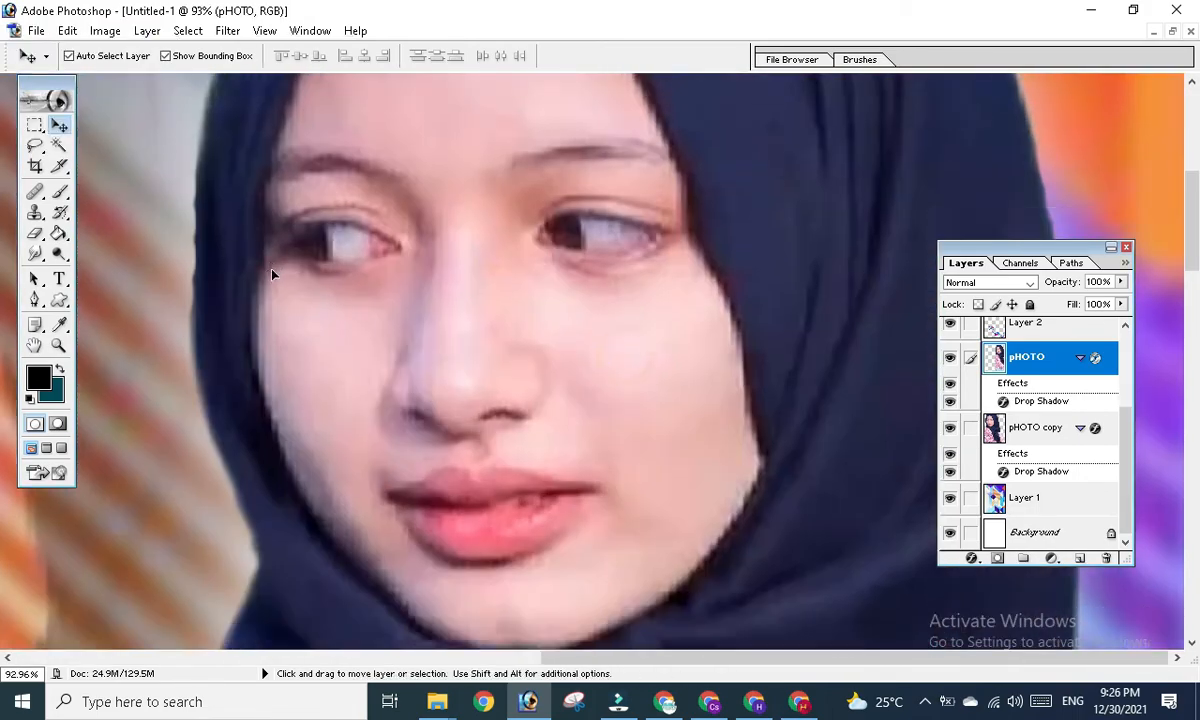
{"action": "scroll", "coordinate": [273, 276], "scroll_direction": "up", "scroll_amount": 2}
{"action": "left_click_drag", "start_coordinate": [370, 339], "coordinate": [256, 288]}
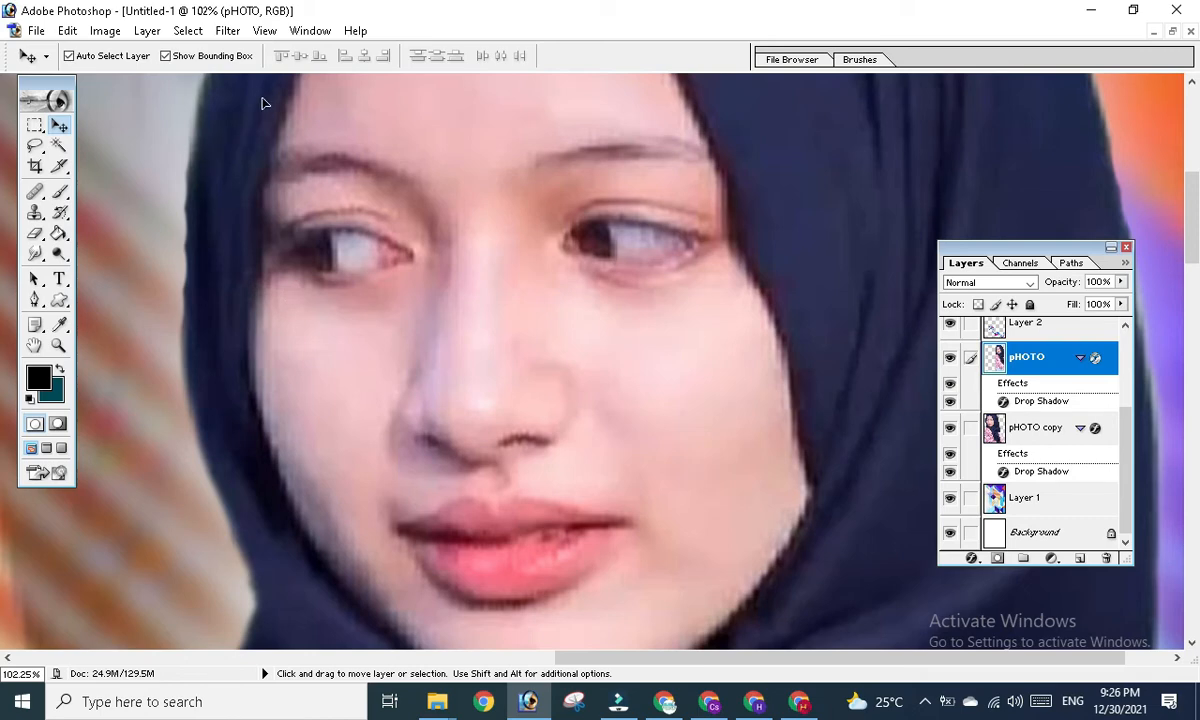
- Open the pHOTO layer in Liquify and magnify the nose and mouth area to 400%
{"action": "left_click", "coordinate": [228, 32]}
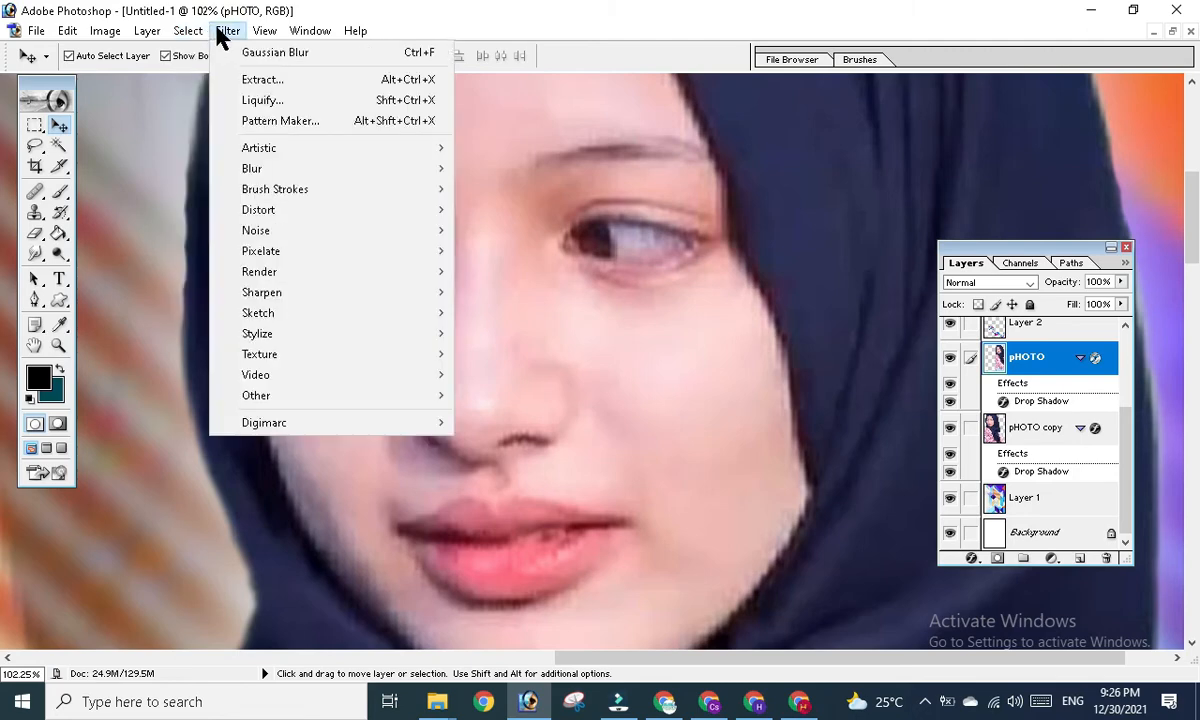
{"action": "left_click", "coordinate": [262, 101]}
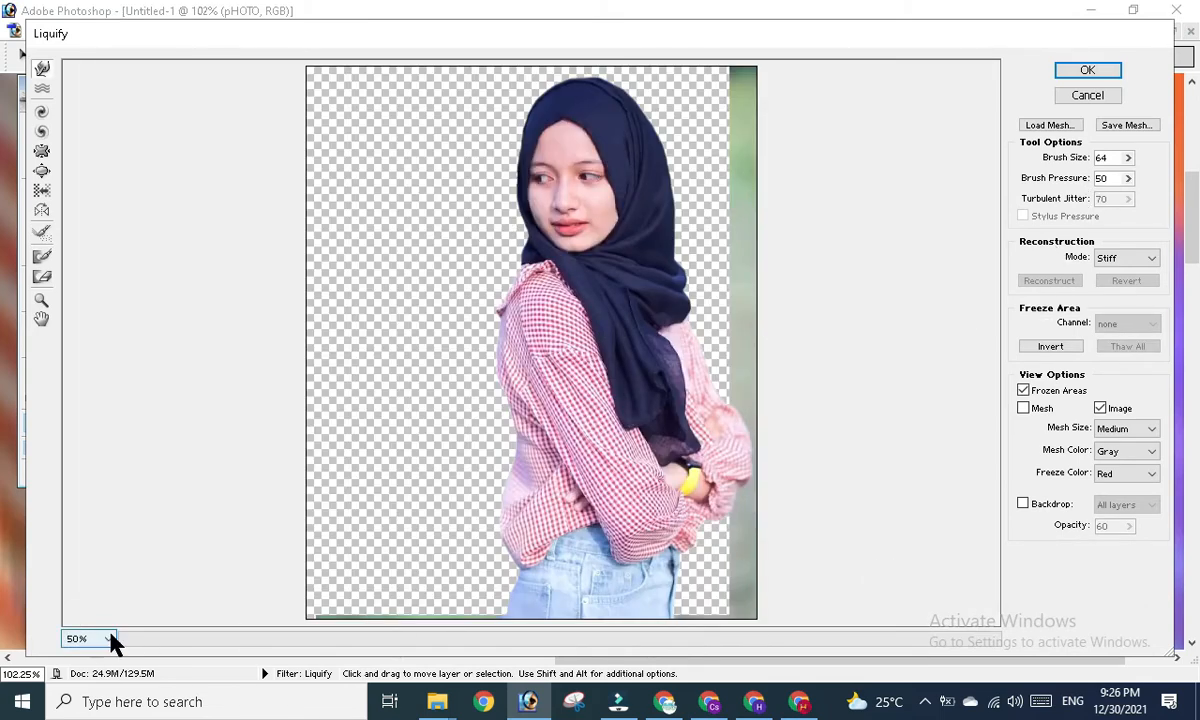
{"action": "left_click", "coordinate": [109, 637]}
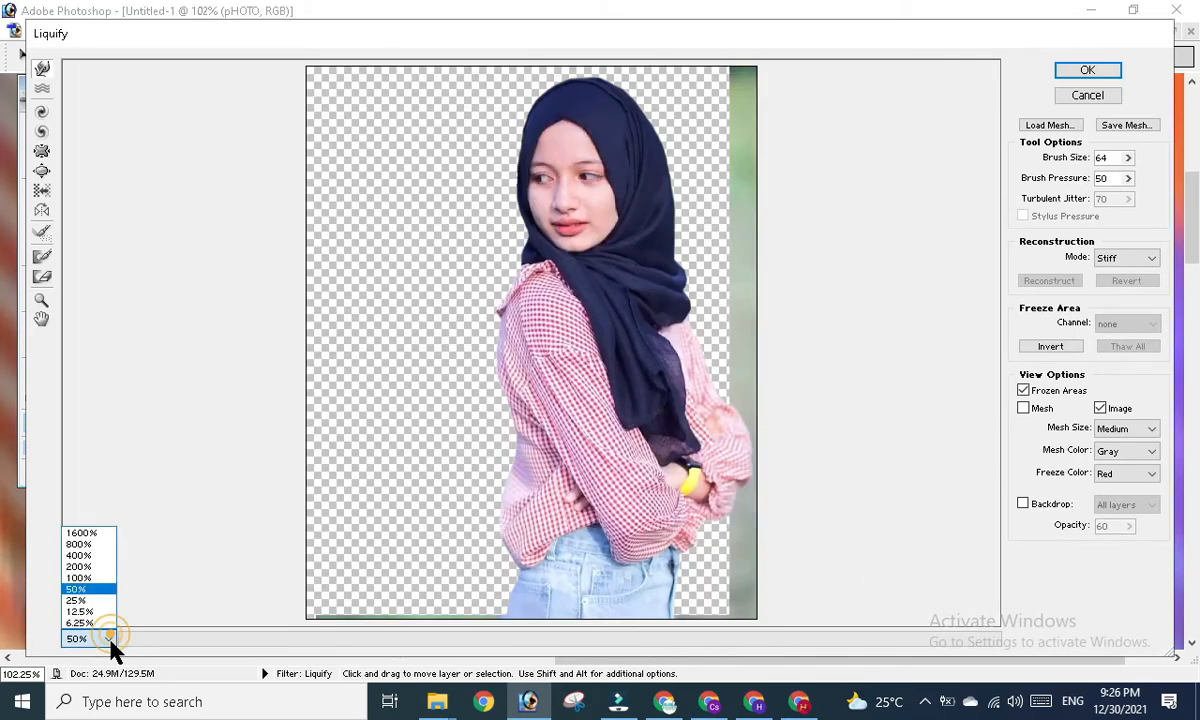
{"action": "left_click", "coordinate": [95, 567]}
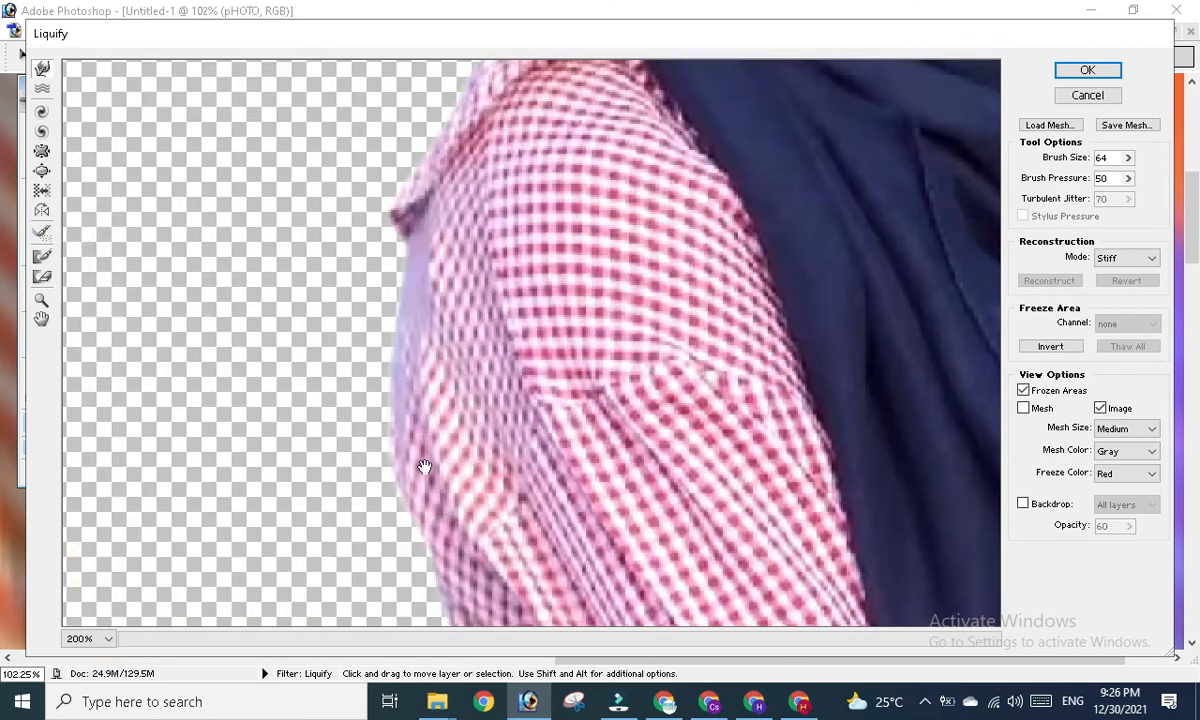
{"action": "scroll", "coordinate": [424, 467], "scroll_direction": "up", "scroll_amount": 10}
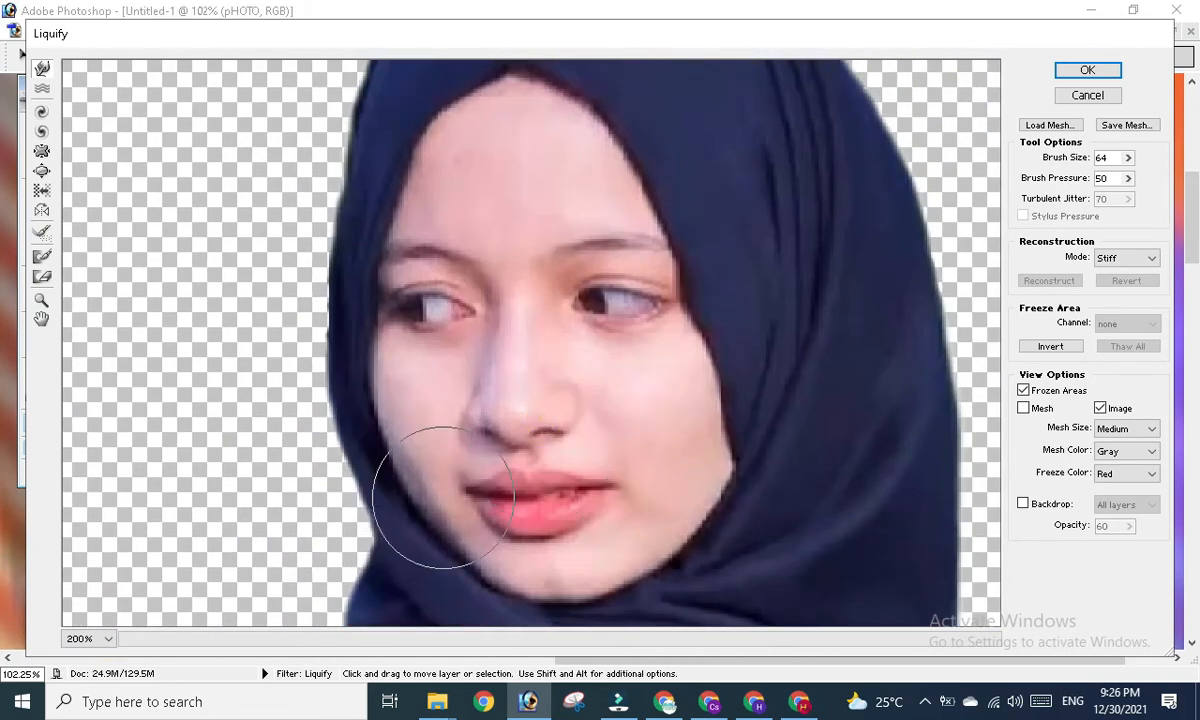
{"action": "left_click", "coordinate": [90, 638]}
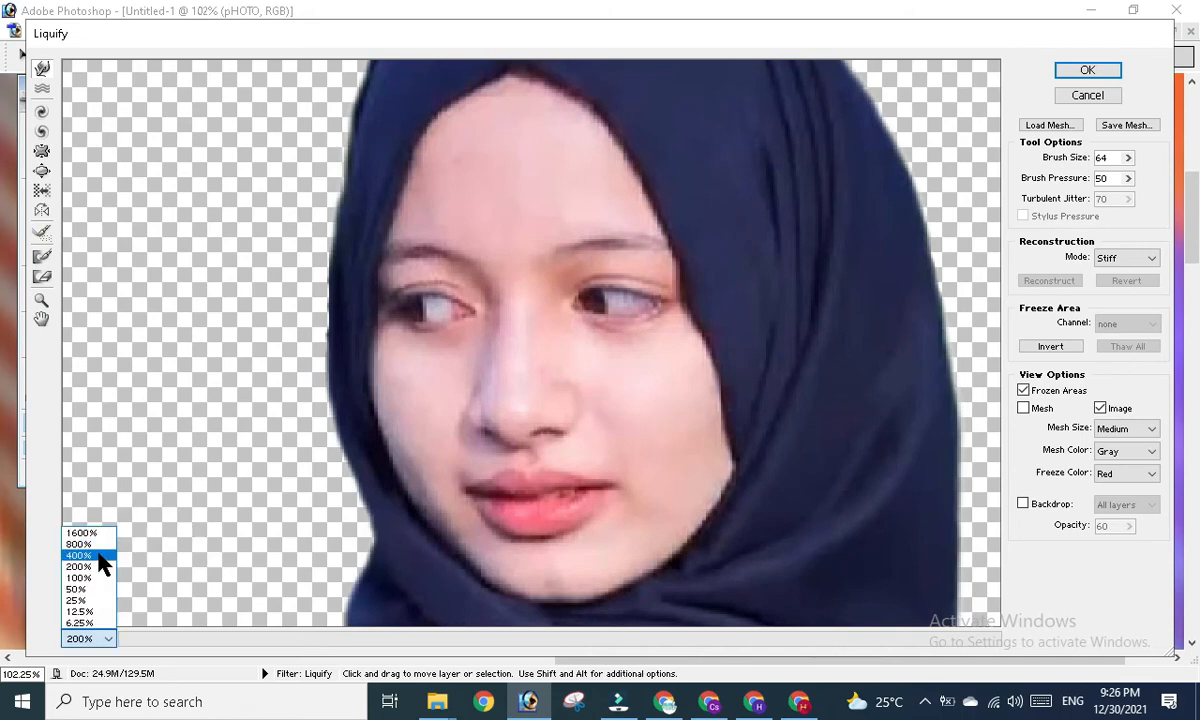
{"action": "left_click", "coordinate": [97, 555]}
{"action": "left_click_drag", "start_coordinate": [496, 522], "coordinate": [543, 407]}
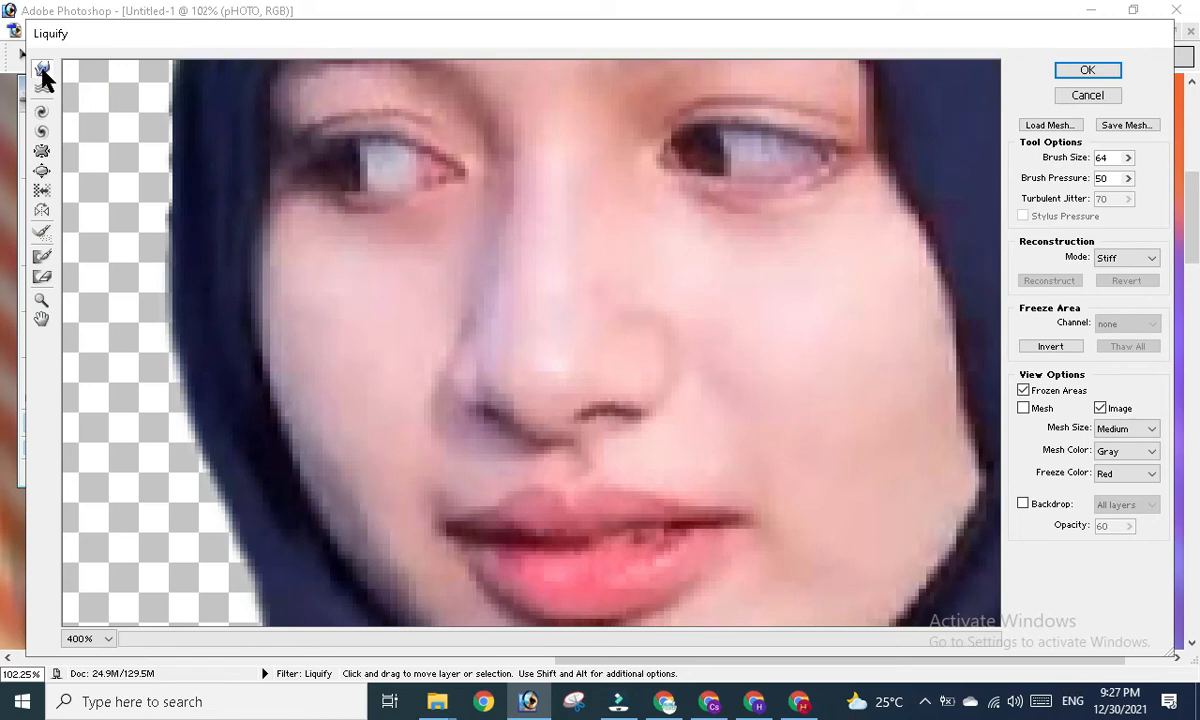
- Try to reshape the tip of the nose downward using the Warp tool with a brush size of 42
{"action": "left_click", "coordinate": [42, 70]}
{"action": "left_click", "coordinate": [1127, 158]}
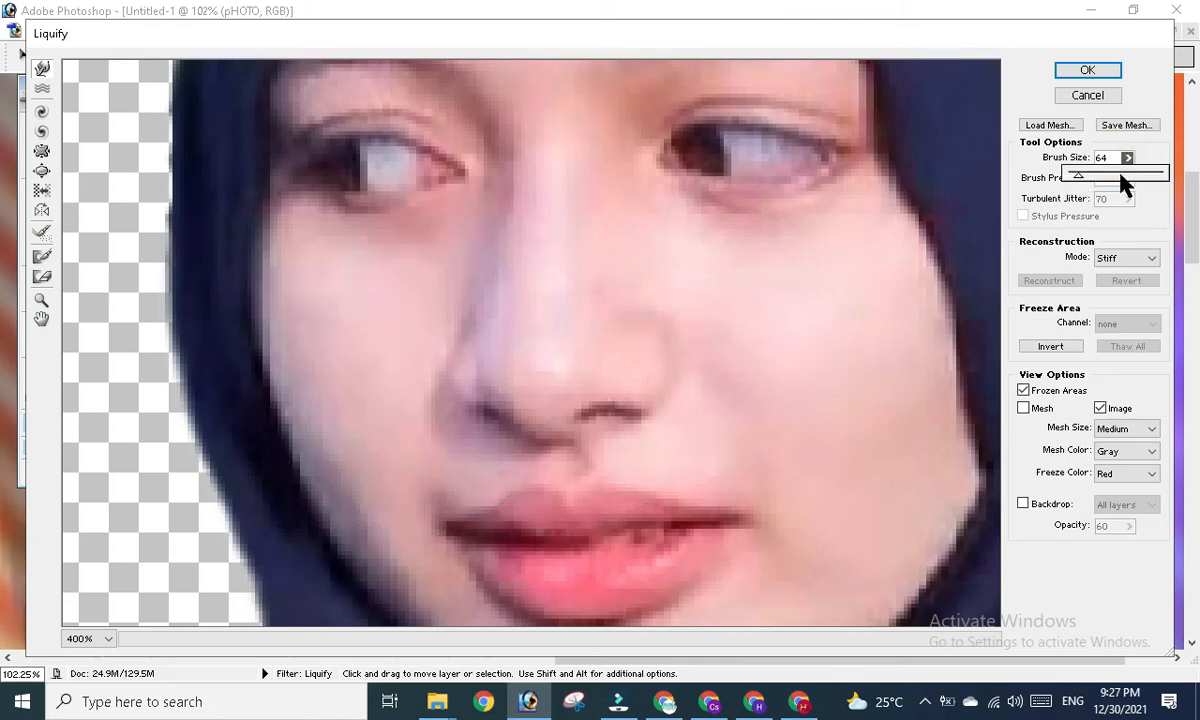
{"action": "left_click_drag", "start_coordinate": [1078, 180], "coordinate": [1072, 180]}
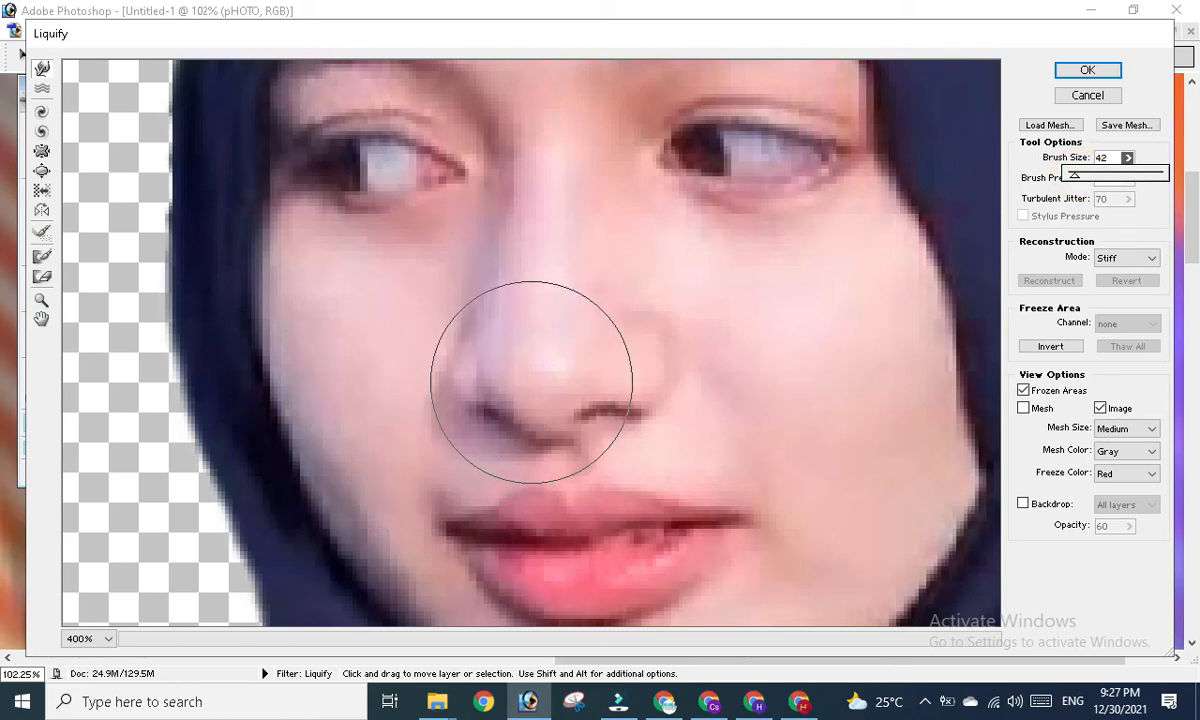
{"action": "left_click", "coordinate": [528, 377]}
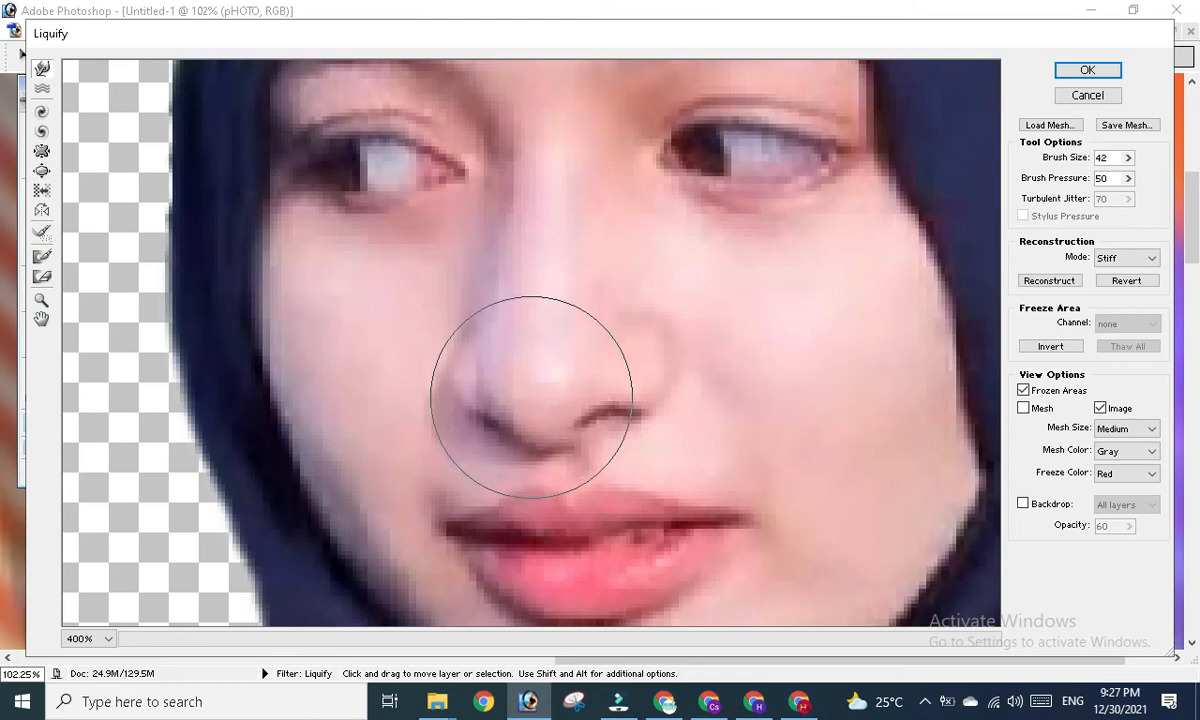
{"action": "left_click_drag", "start_coordinate": [531, 396], "coordinate": [531, 410]}
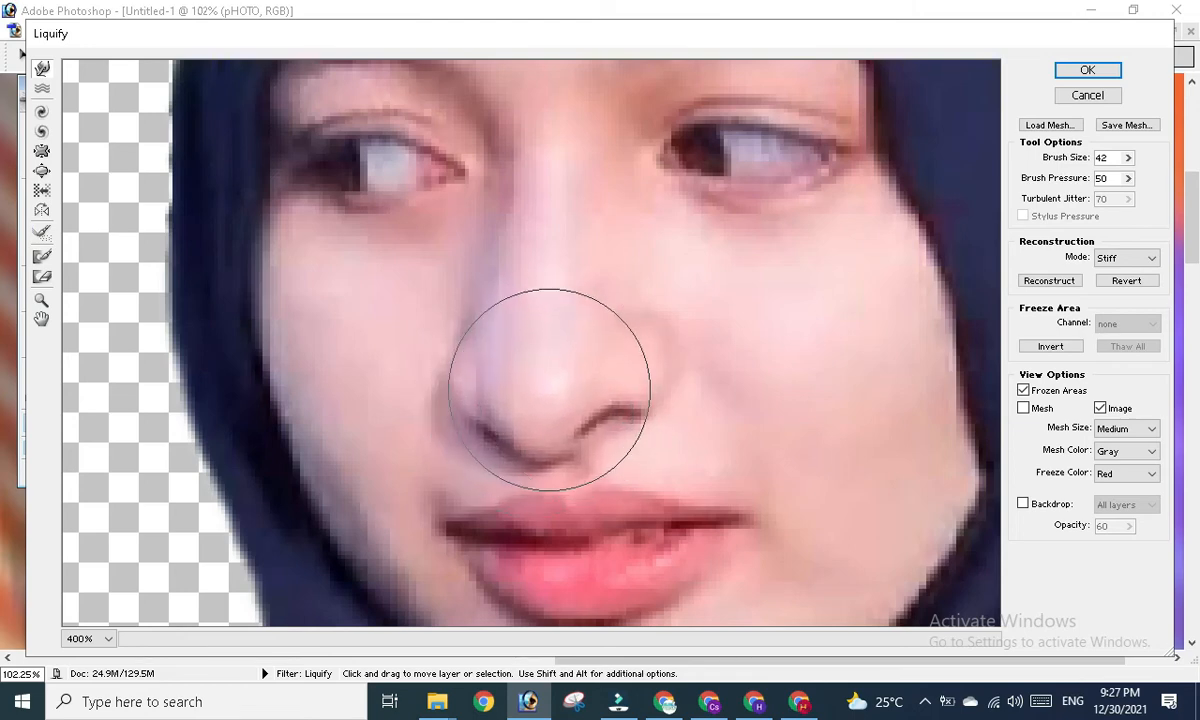
{"action": "left_click", "coordinate": [537, 386]}
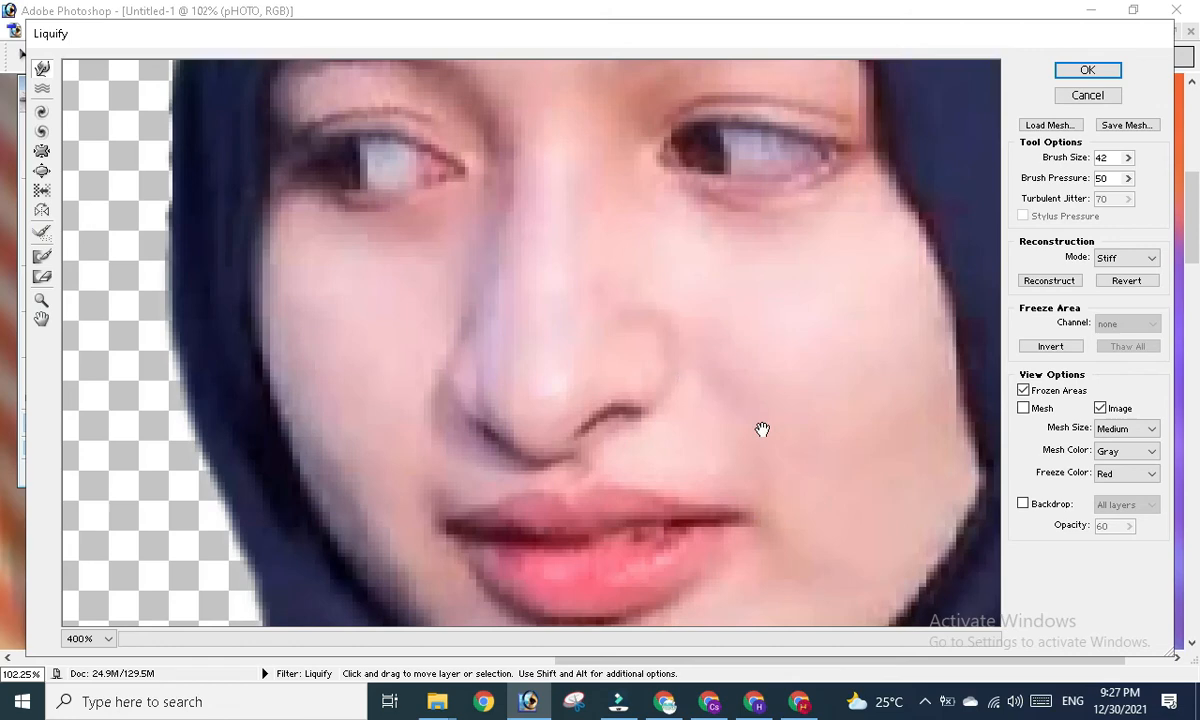
- Try to slim the lips by pushing the lower lip's edge upward and the mouth corners inward with the size 42 Warp brush
{"action": "left_click_drag", "start_coordinate": [763, 429], "coordinate": [752, 307]}
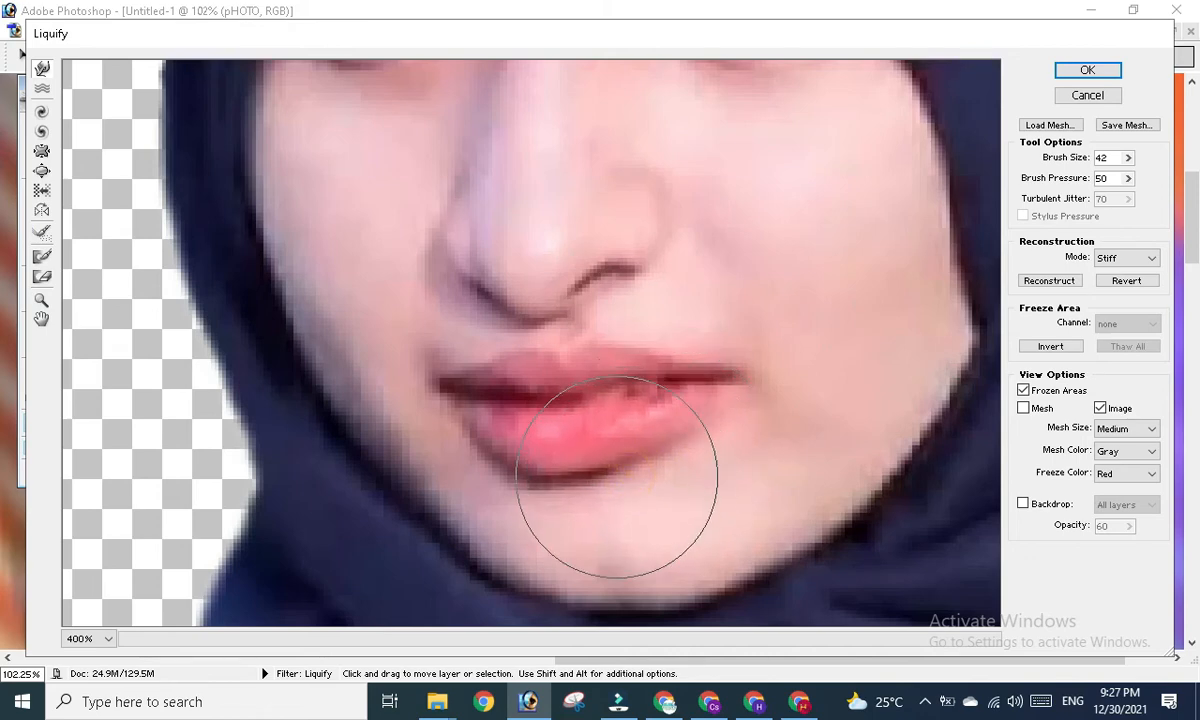
{"action": "mouse_move", "coordinate": [585, 482]}
{"action": "left_mouse_down"}
{"action": "mouse_move", "coordinate": [509, 473]}
{"action": "mouse_move", "coordinate": [482, 442]}
{"action": "mouse_move", "coordinate": [522, 449]}
{"action": "left_mouse_up"}
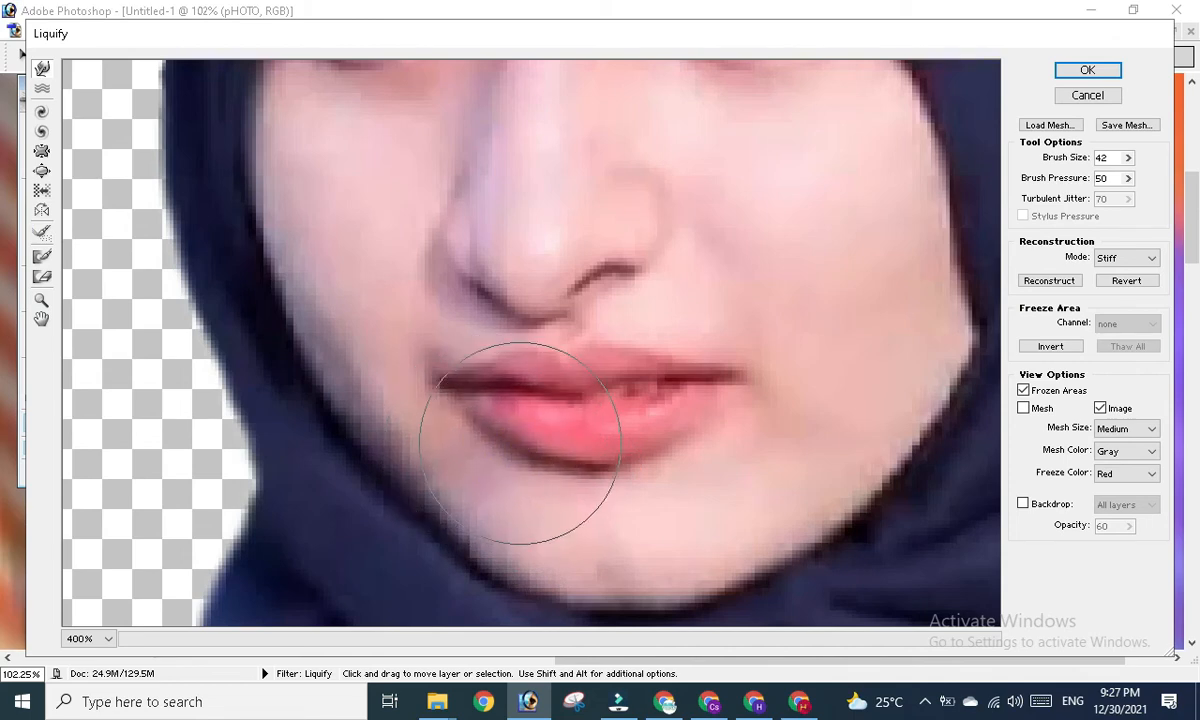
{"action": "left_click", "coordinate": [628, 444]}
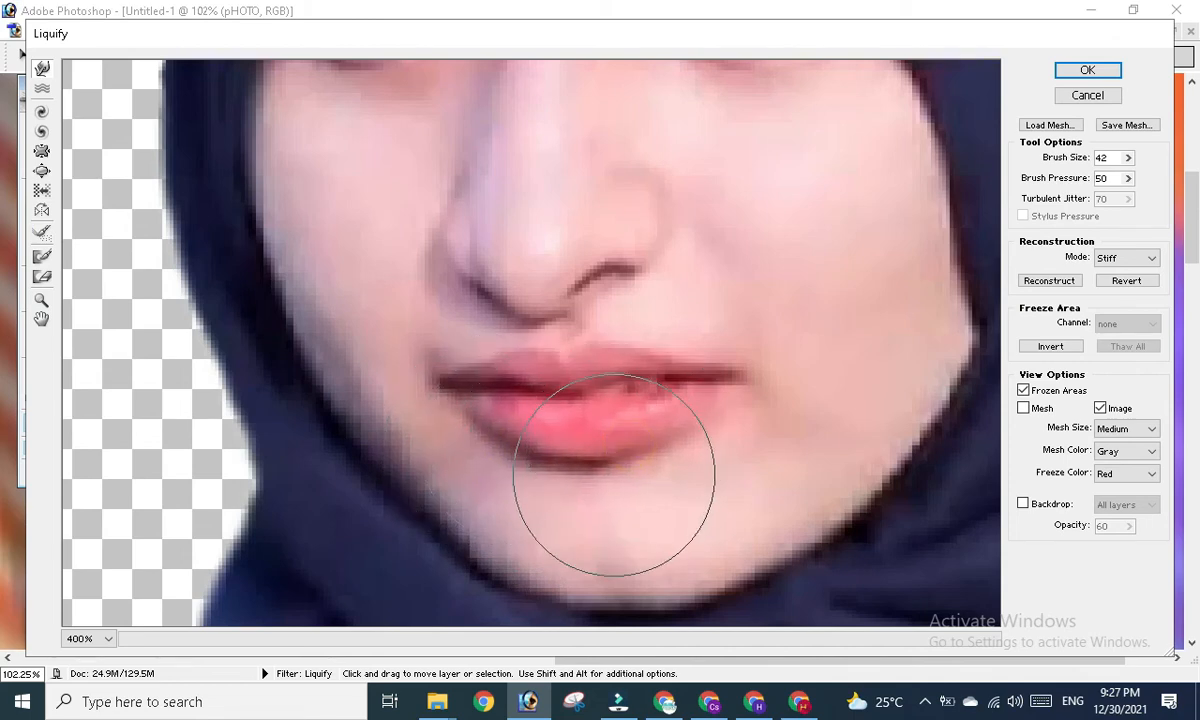
{"action": "left_click", "coordinate": [611, 474]}
{"action": "left_click", "coordinate": [646, 458]}
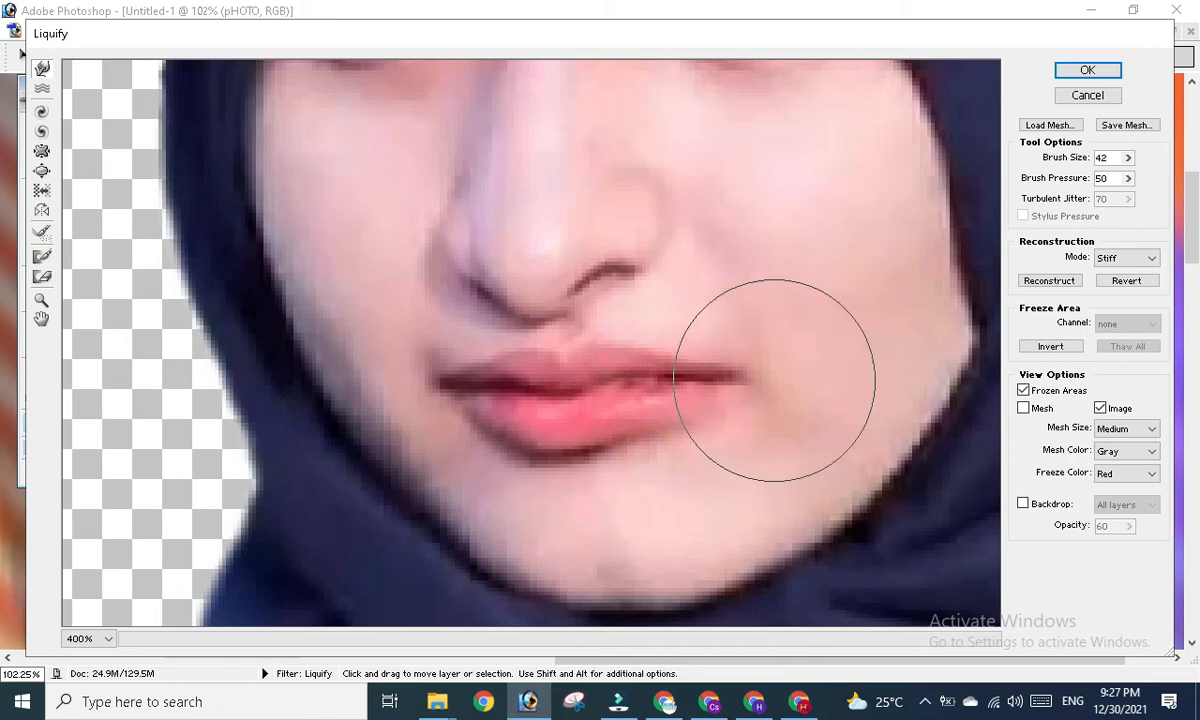
{"action": "left_click", "coordinate": [716, 357]}
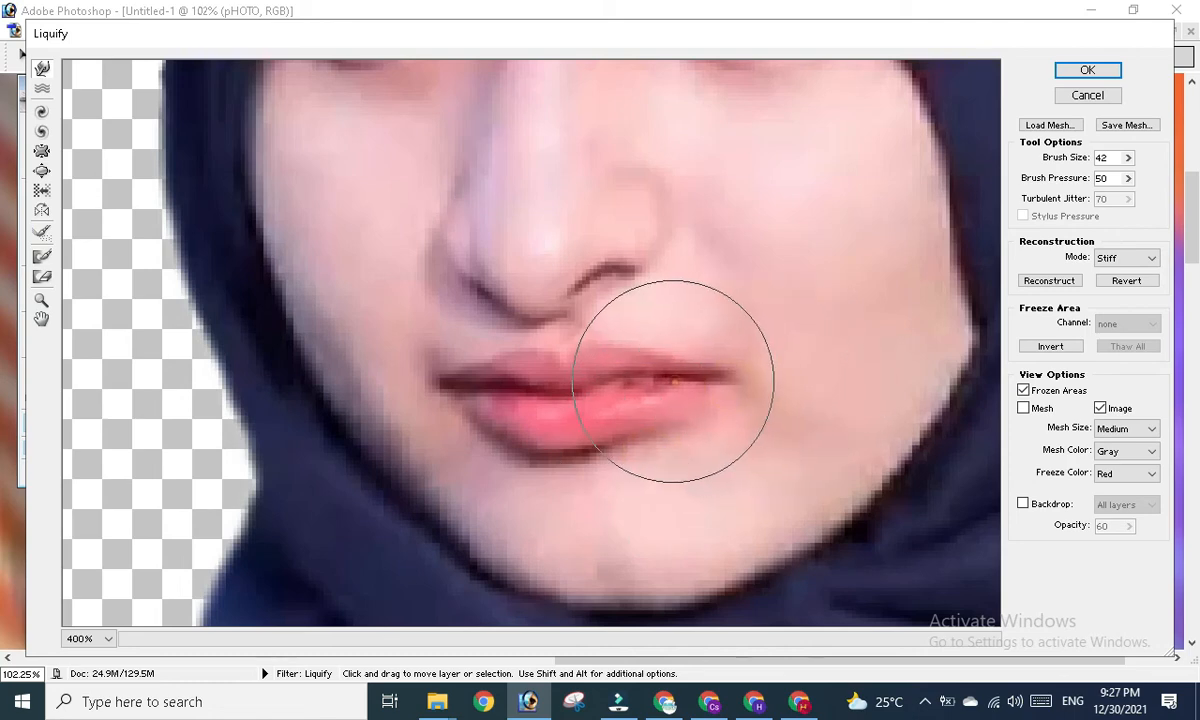
{"action": "left_click", "coordinate": [630, 430]}
{"action": "left_click", "coordinate": [528, 455]}
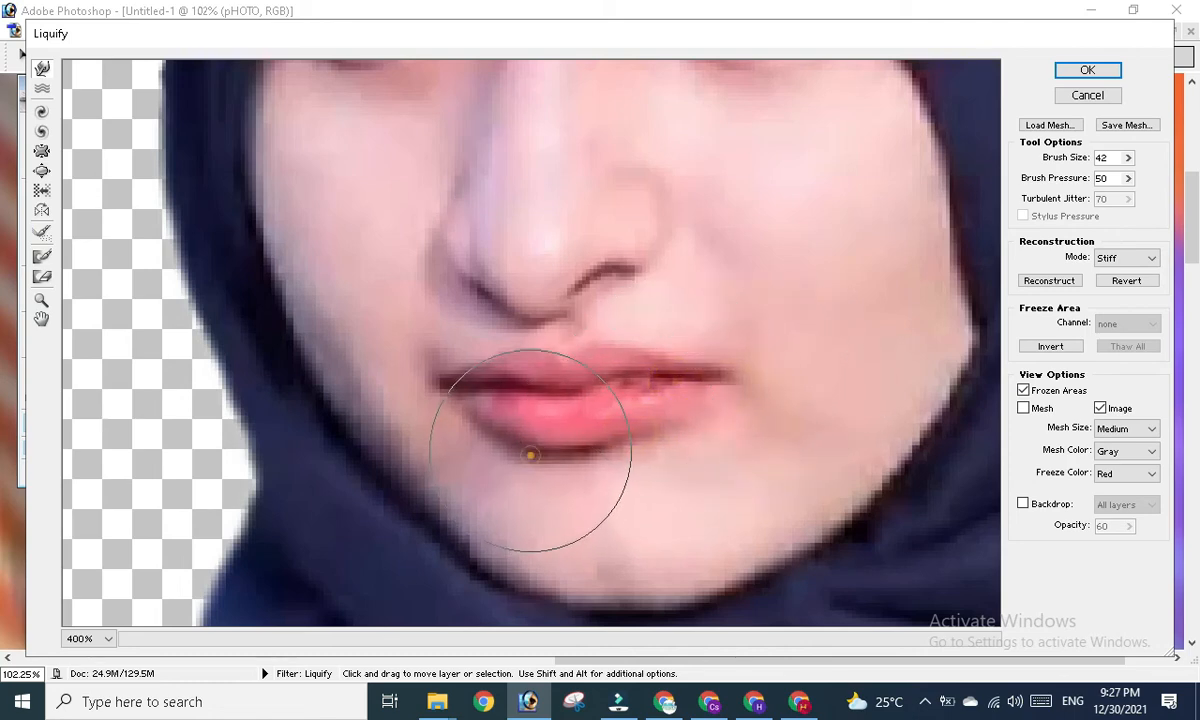
{"action": "left_click", "coordinate": [496, 450]}
{"action": "left_click", "coordinate": [465, 377]}
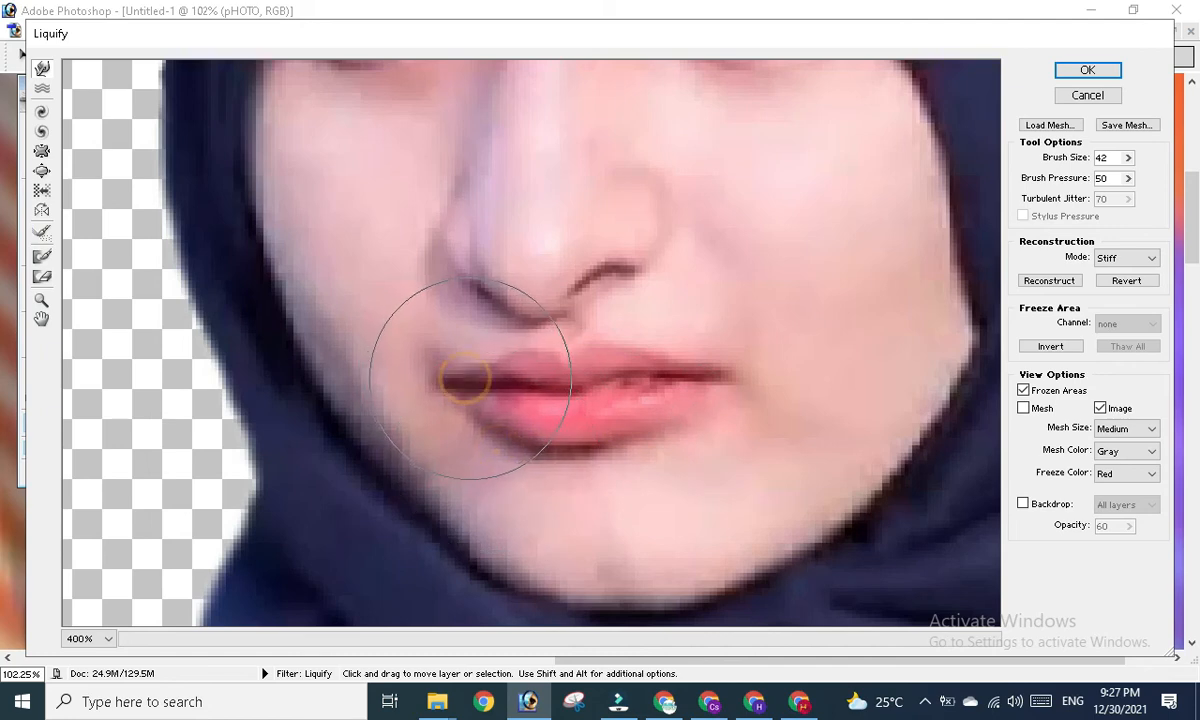
- Refine the mouth corners and lower lip with a Warp brush size of 18, and apply the Liquify distortion
{"action": "left_click", "coordinate": [1128, 158]}
{"action": "mouse_move", "coordinate": [1078, 178]}
{"action": "left_mouse_down"}
{"action": "mouse_move", "coordinate": [1092, 180]}
{"action": "mouse_move", "coordinate": [1072, 179]}
{"action": "left_mouse_up"}
{"action": "left_click", "coordinate": [703, 384]}
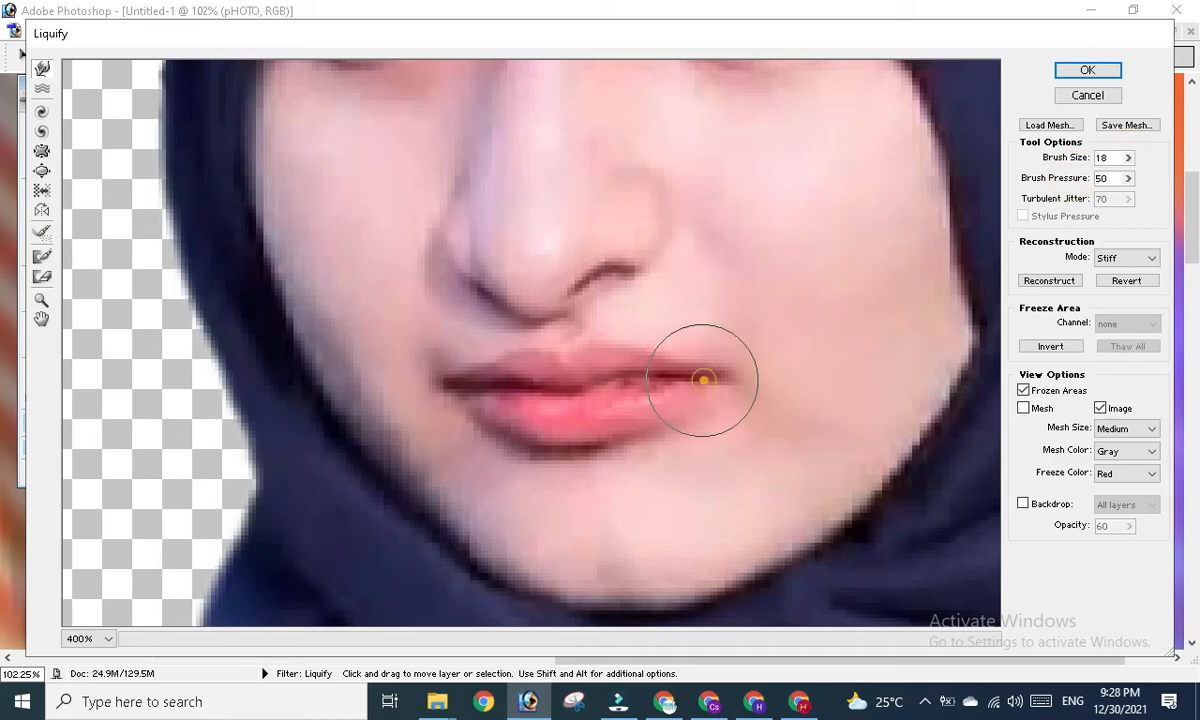
{"action": "left_click", "coordinate": [716, 377]}
{"action": "left_click", "coordinate": [692, 371]}
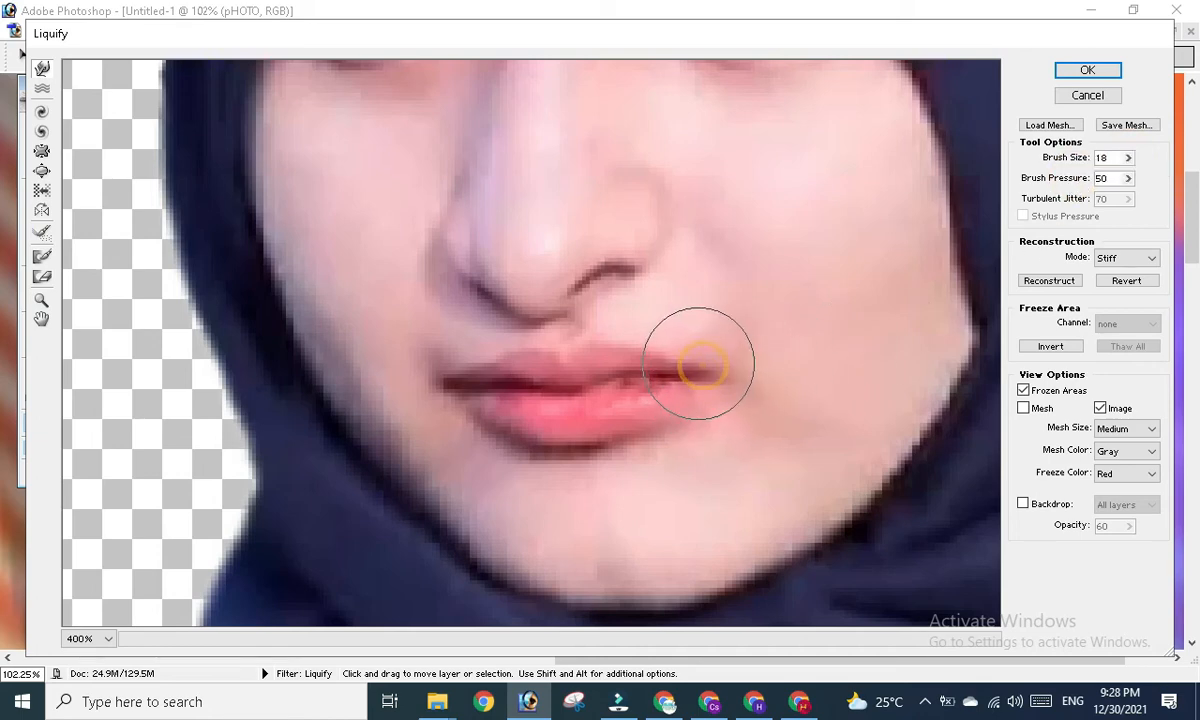
{"action": "left_click", "coordinate": [704, 380]}
{"action": "left_click", "coordinate": [462, 378]}
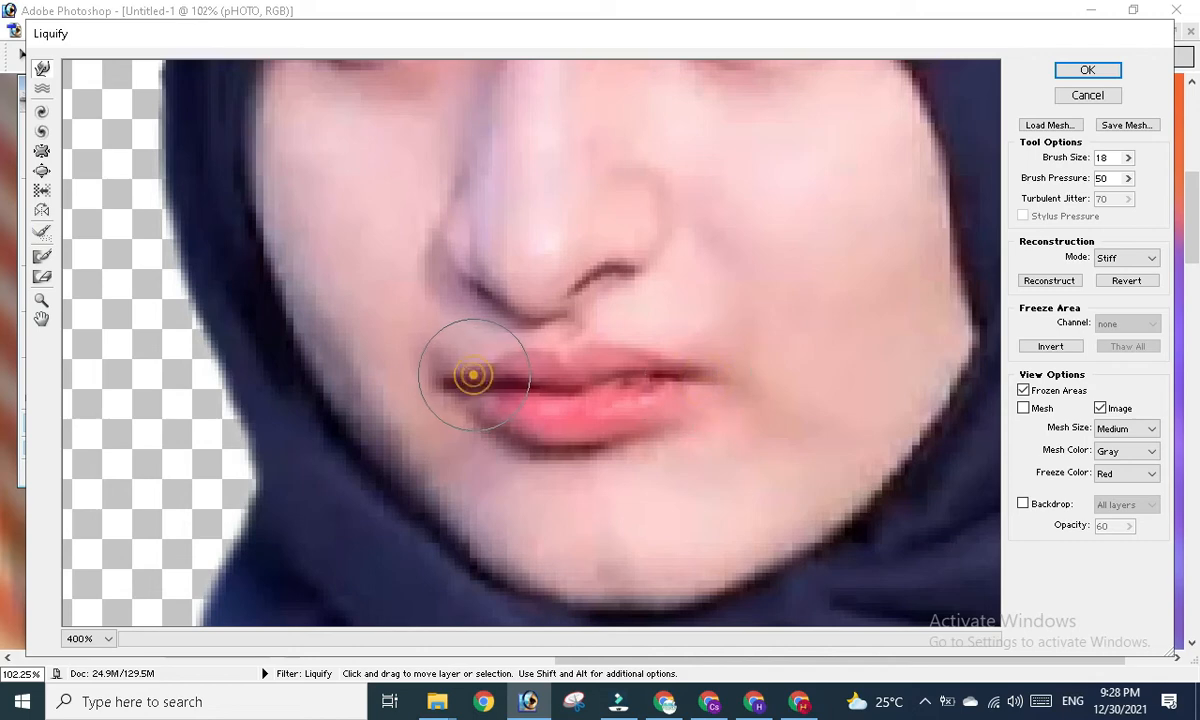
{"action": "left_click", "coordinate": [460, 390]}
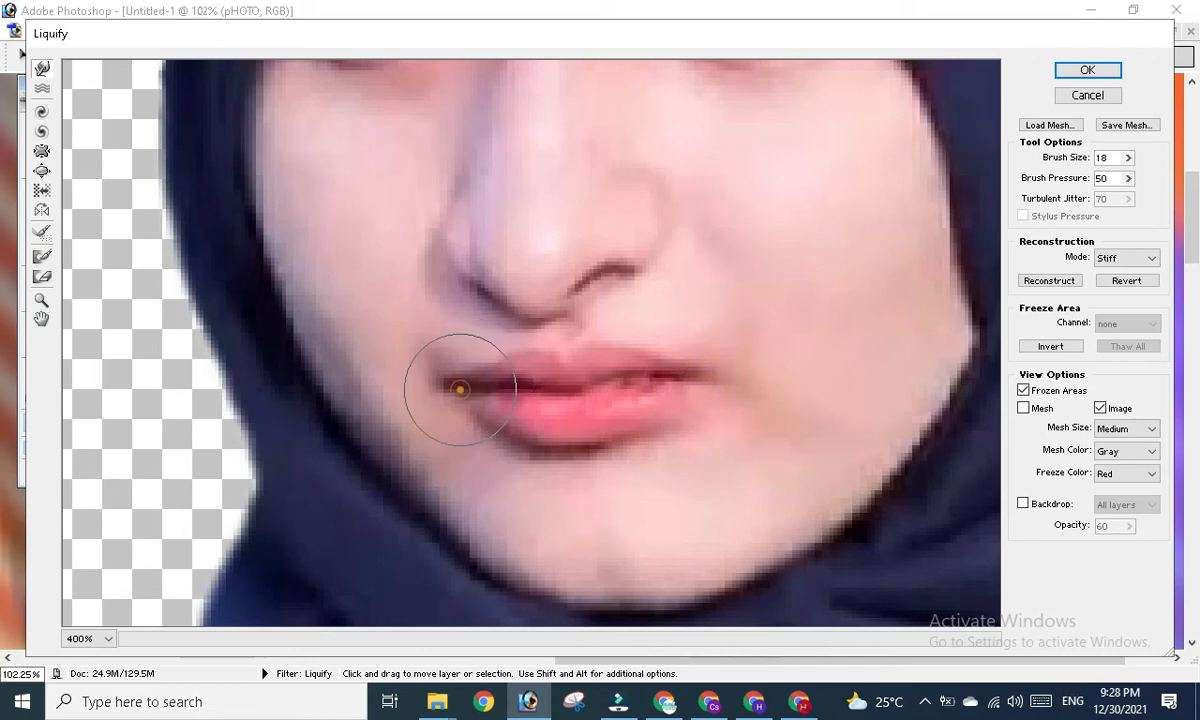
{"action": "left_click", "coordinate": [522, 445]}
{"action": "left_click", "coordinate": [600, 458]}
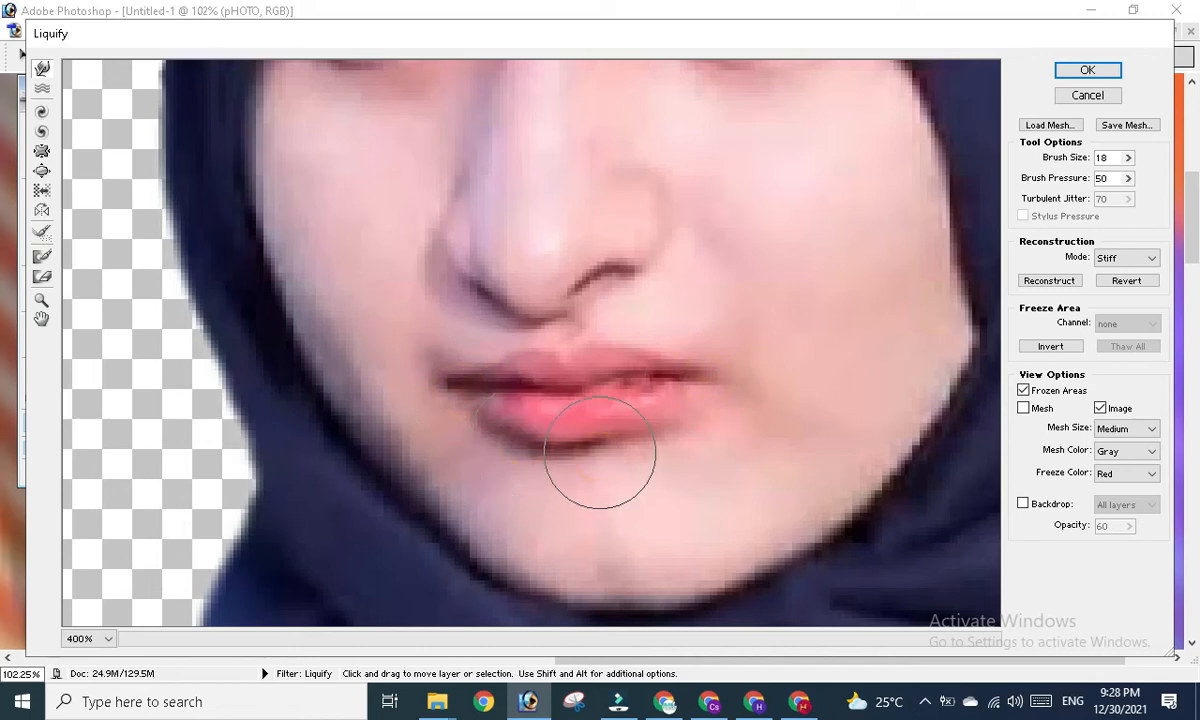
{"action": "left_click", "coordinate": [538, 457]}
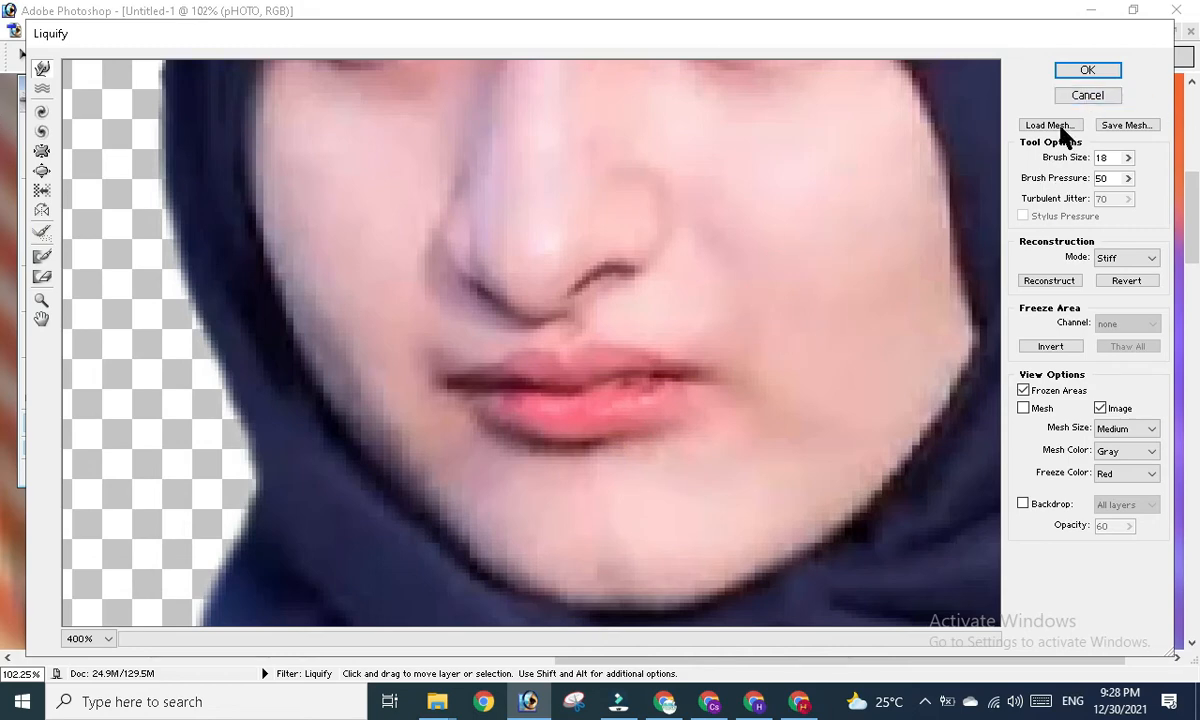
{"action": "left_click", "coordinate": [1086, 72]}
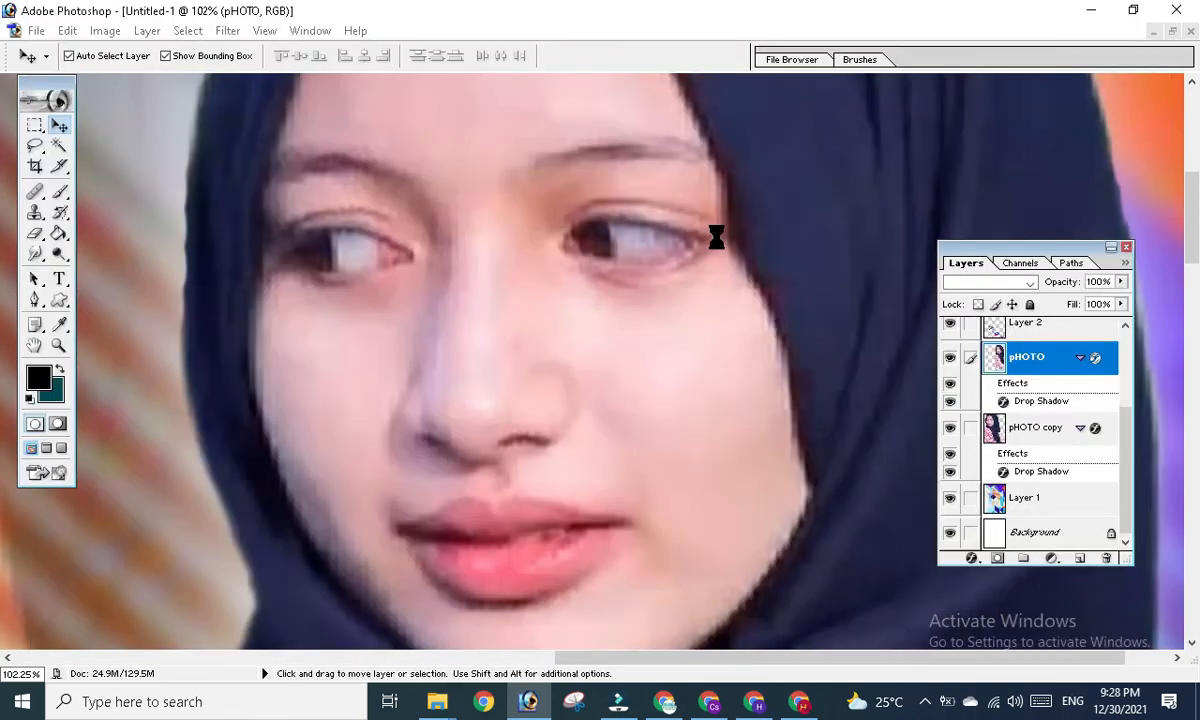
- Review the reshaped face within the whole poster and undo the Liquify distortion
{"action": "scroll", "coordinate": [698, 317], "scroll_direction": "down", "scroll_amount": 1}
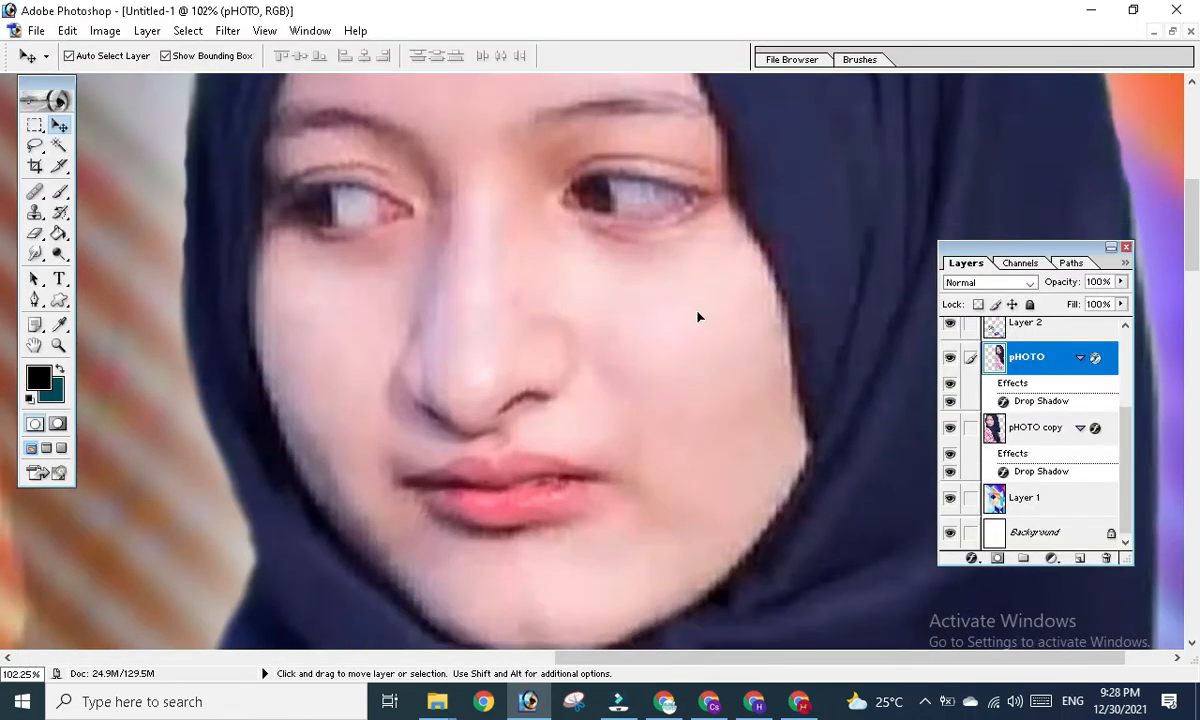
{"action": "scroll", "coordinate": [698, 317], "scroll_direction": "down", "scroll_amount": 5}
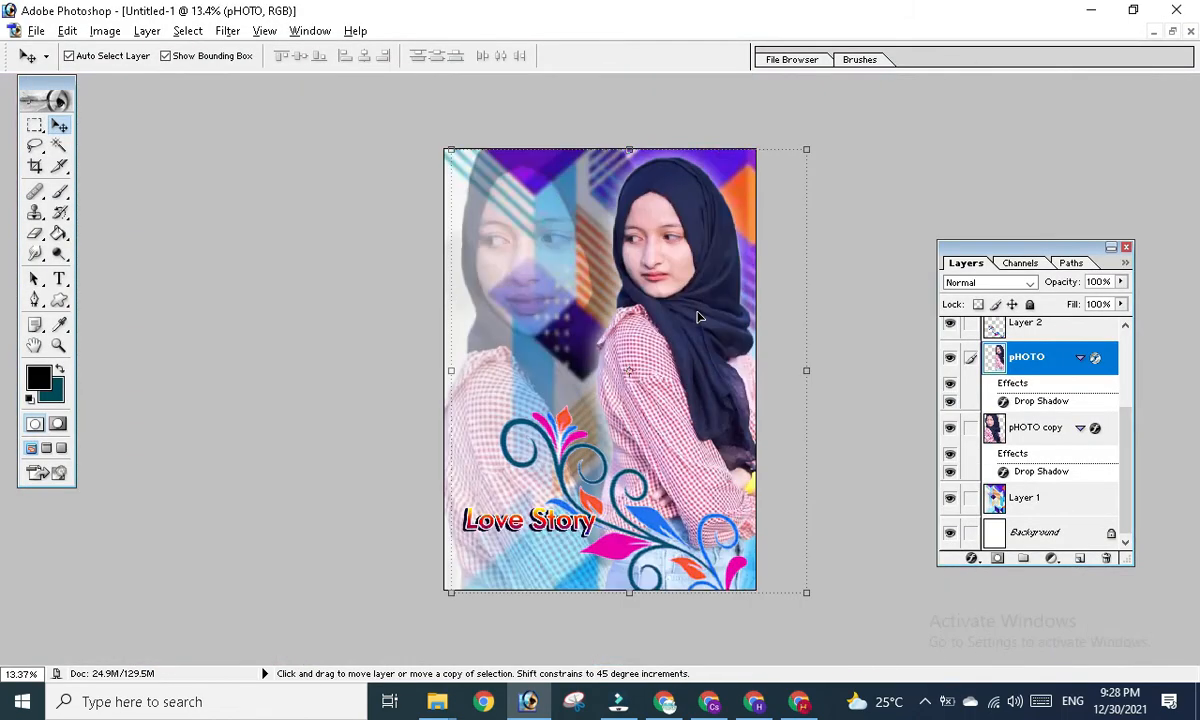
{"action": "scroll", "coordinate": [698, 317], "scroll_direction": "up", "scroll_amount": 1}
{"action": "scroll", "coordinate": [698, 317], "scroll_direction": "up", "scroll_amount": 1}
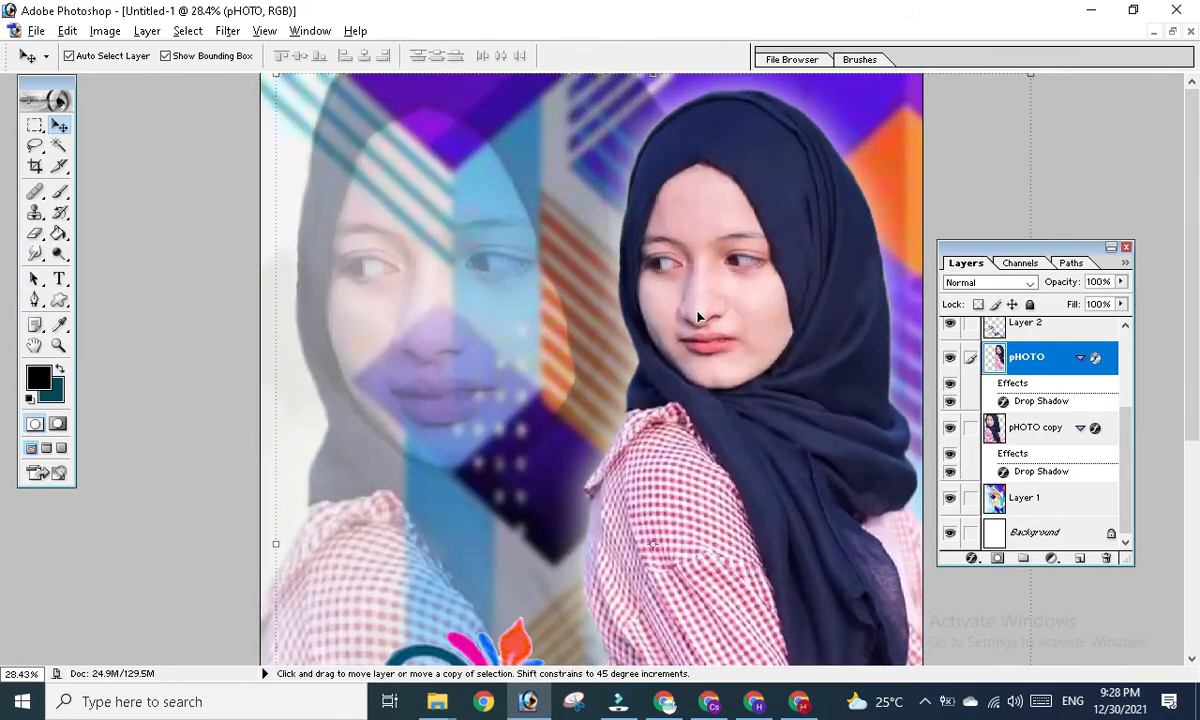
{"action": "scroll", "coordinate": [698, 317], "scroll_direction": "up", "scroll_amount": 1}
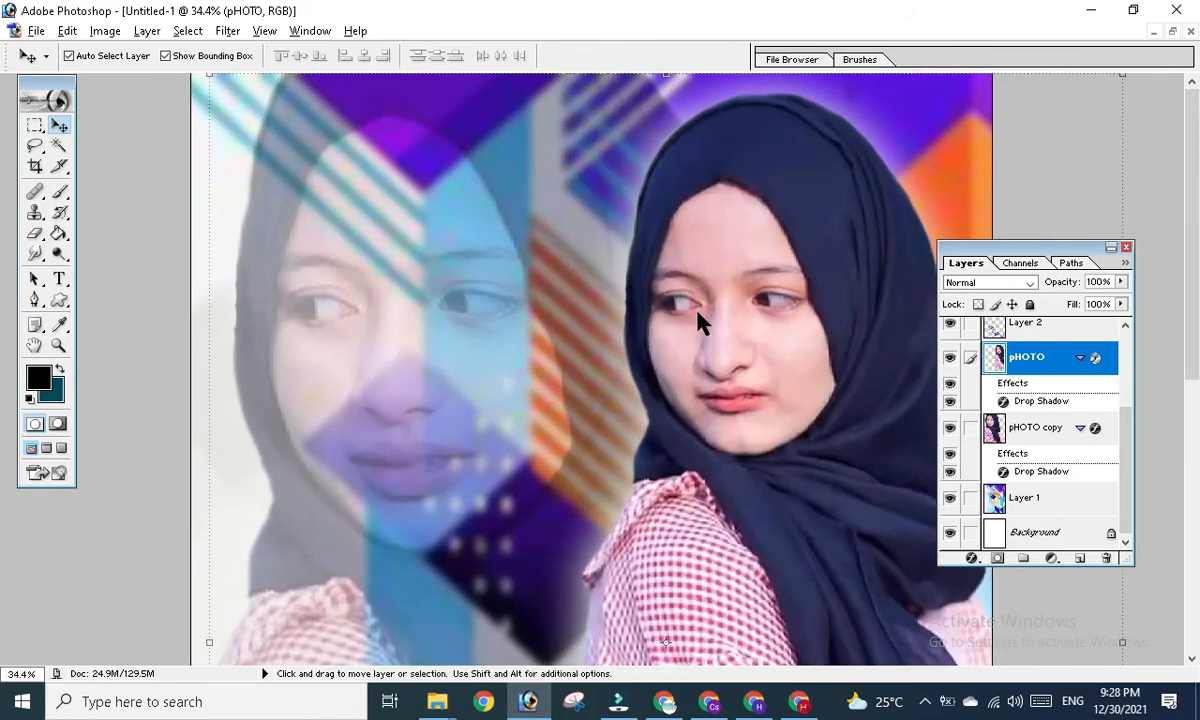
{"action": "left_click", "coordinate": [67, 31]}
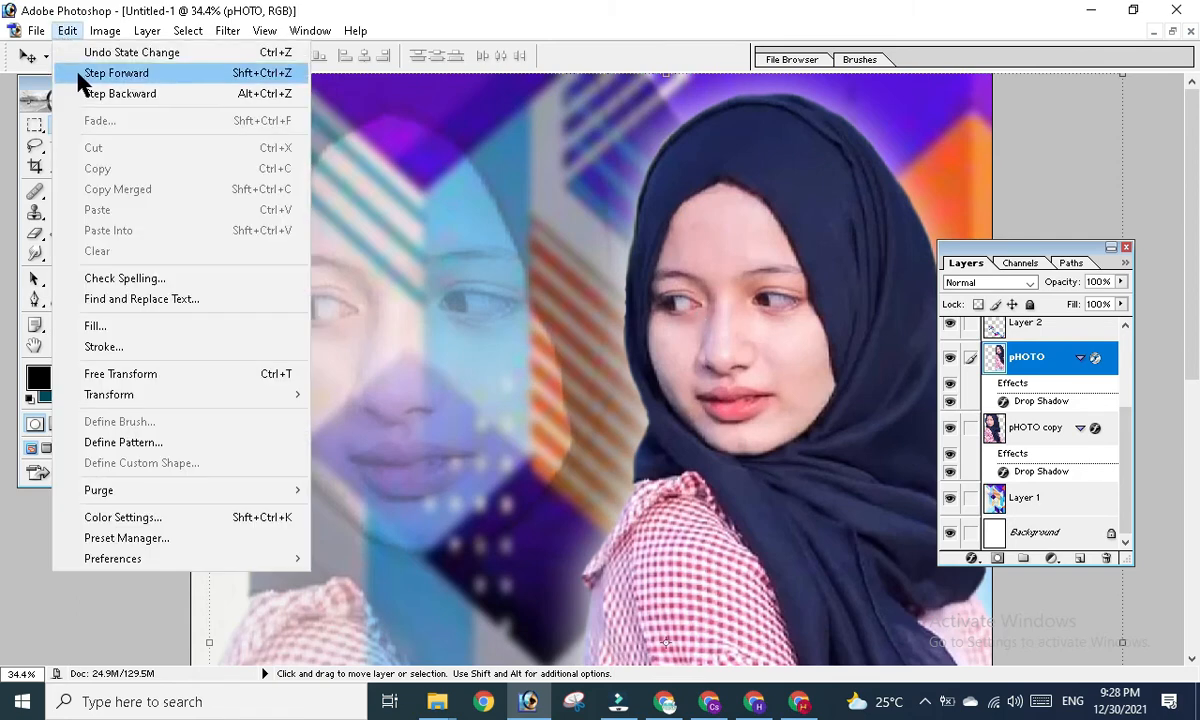
{"action": "left_click", "coordinate": [85, 82]}
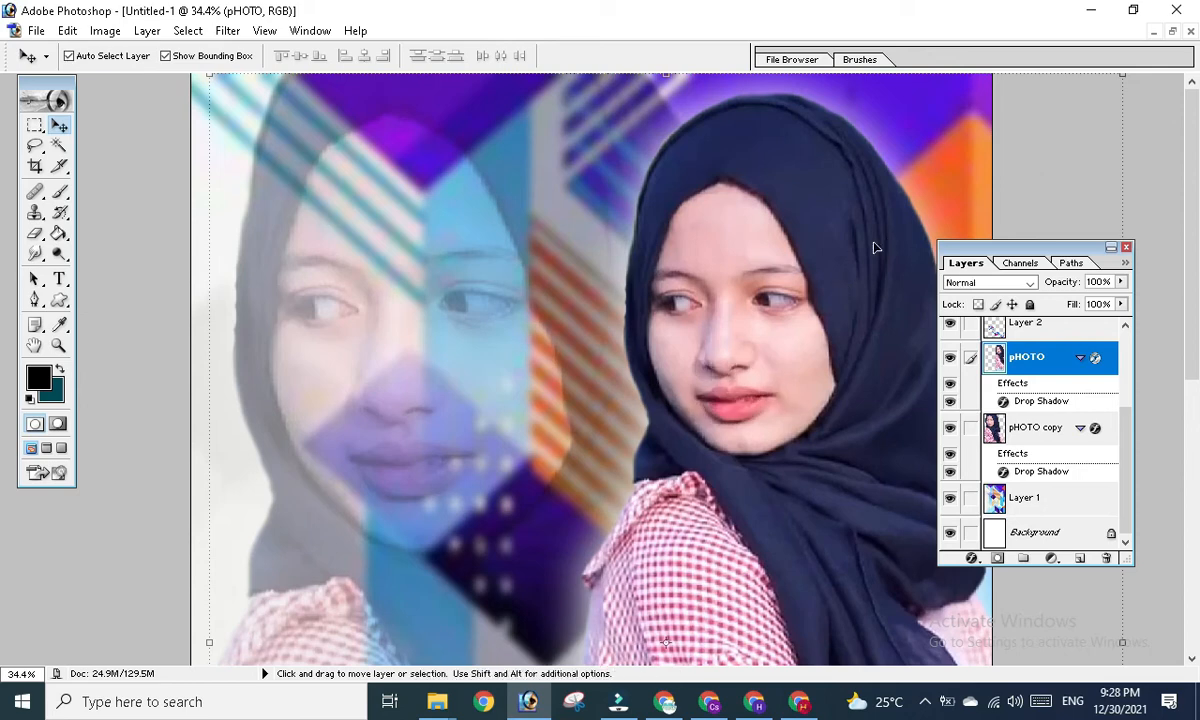
- Paint seven small black dots as sample blemishes on the original photo's right-hand cheek with a size 13 brush
{"action": "scroll", "coordinate": [782, 274], "scroll_direction": "up", "scroll_amount": 5}
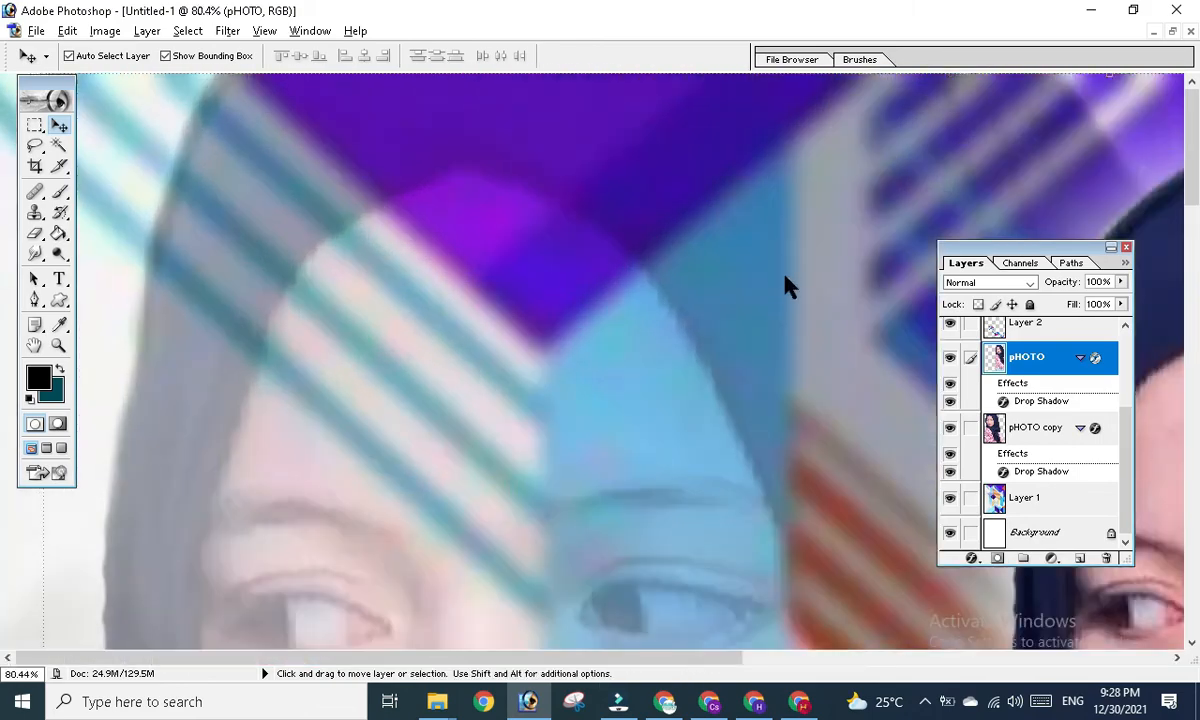
{"action": "scroll", "coordinate": [475, 283], "scroll_direction": "up", "scroll_amount": 2}
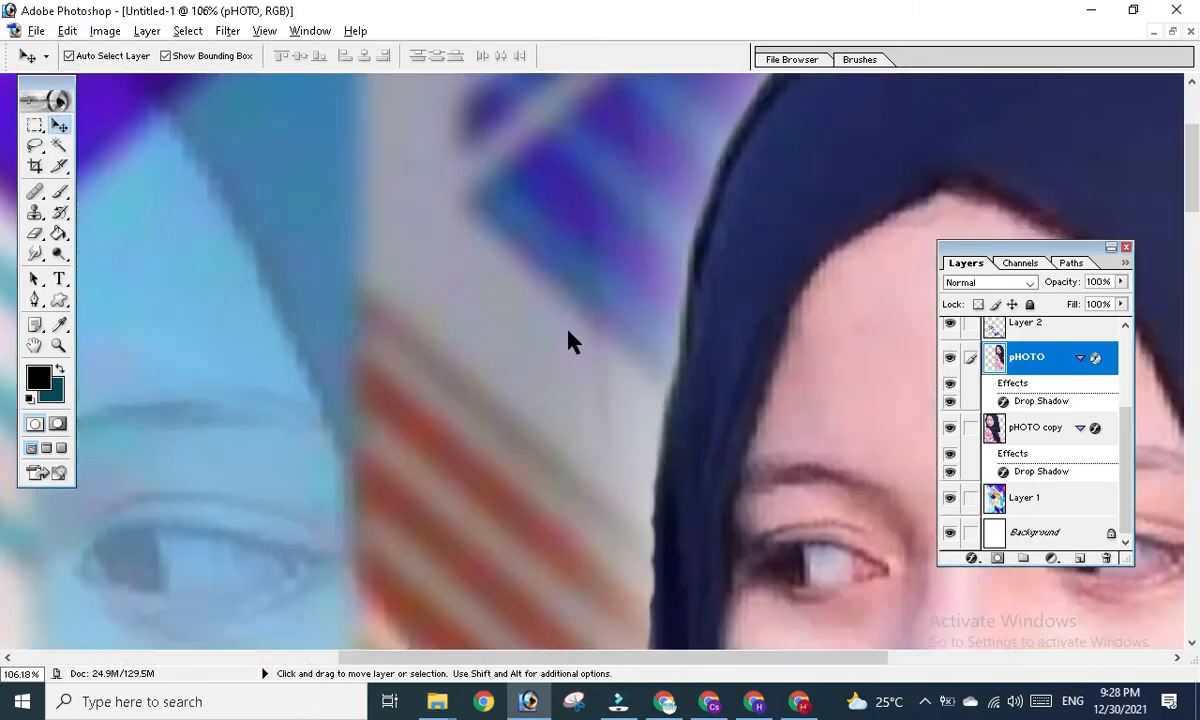
{"action": "scroll", "coordinate": [610, 357], "scroll_direction": "right", "scroll_amount": 3}
{"action": "scroll", "coordinate": [610, 357], "scroll_direction": "down", "scroll_amount": 8}
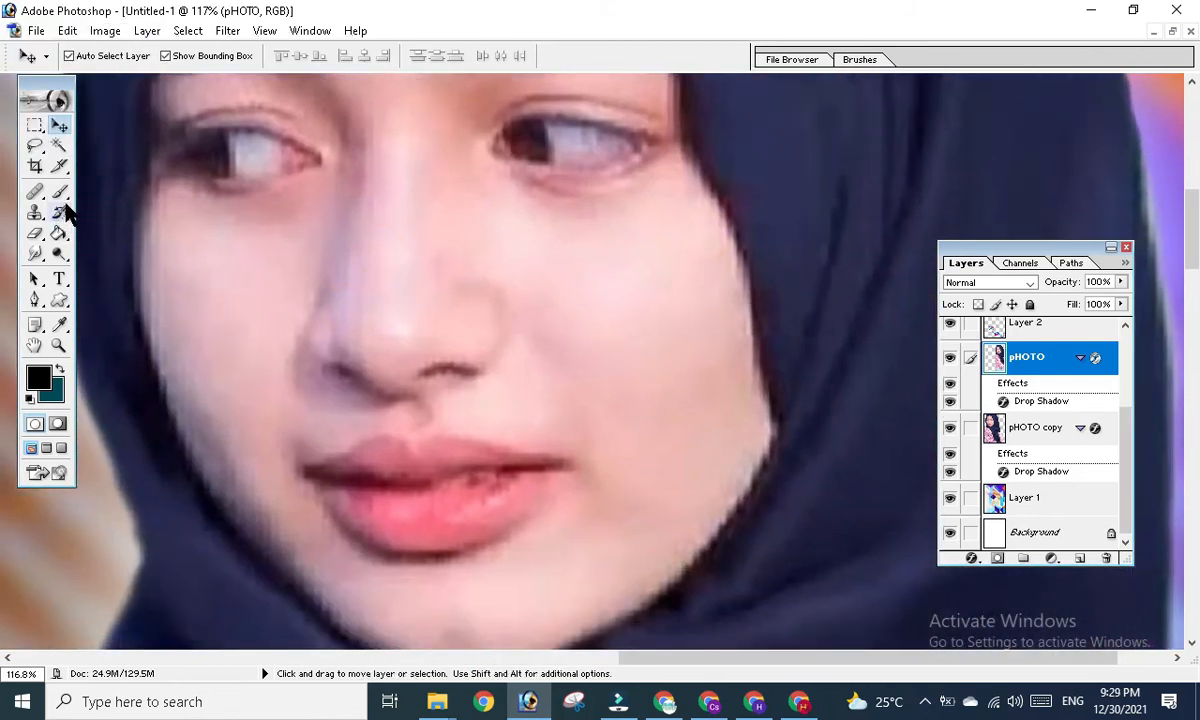
{"action": "left_click", "coordinate": [60, 192]}
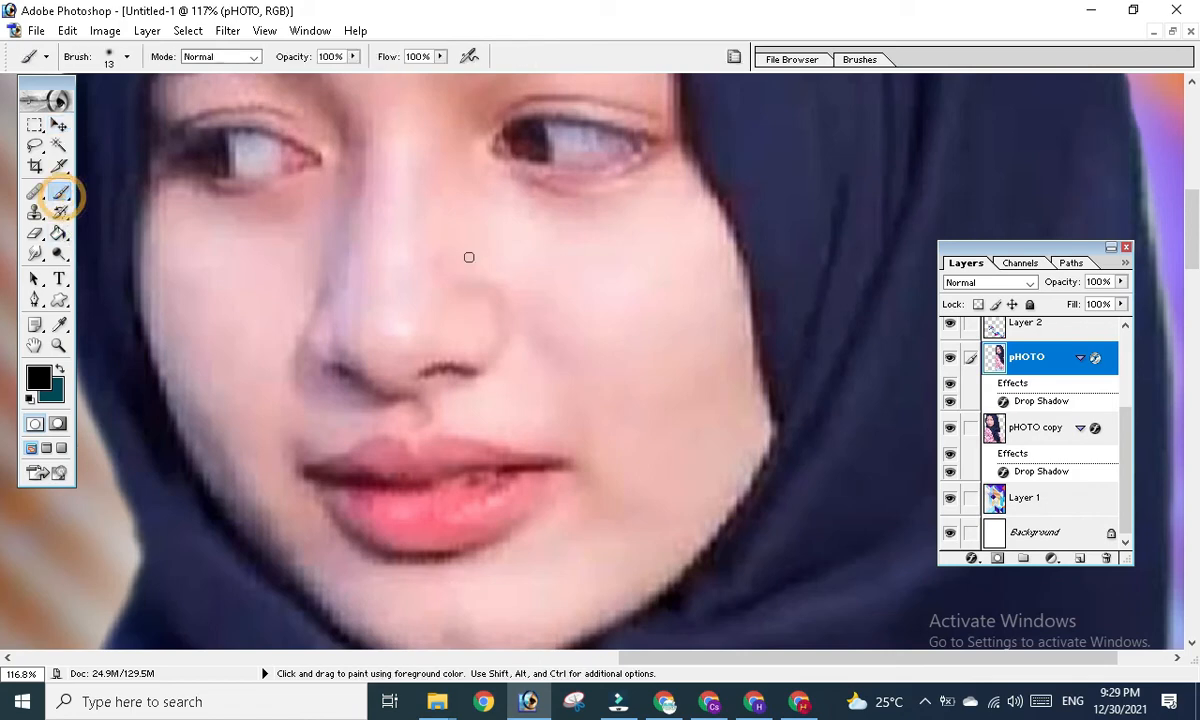
{"action": "left_click", "coordinate": [621, 334]}
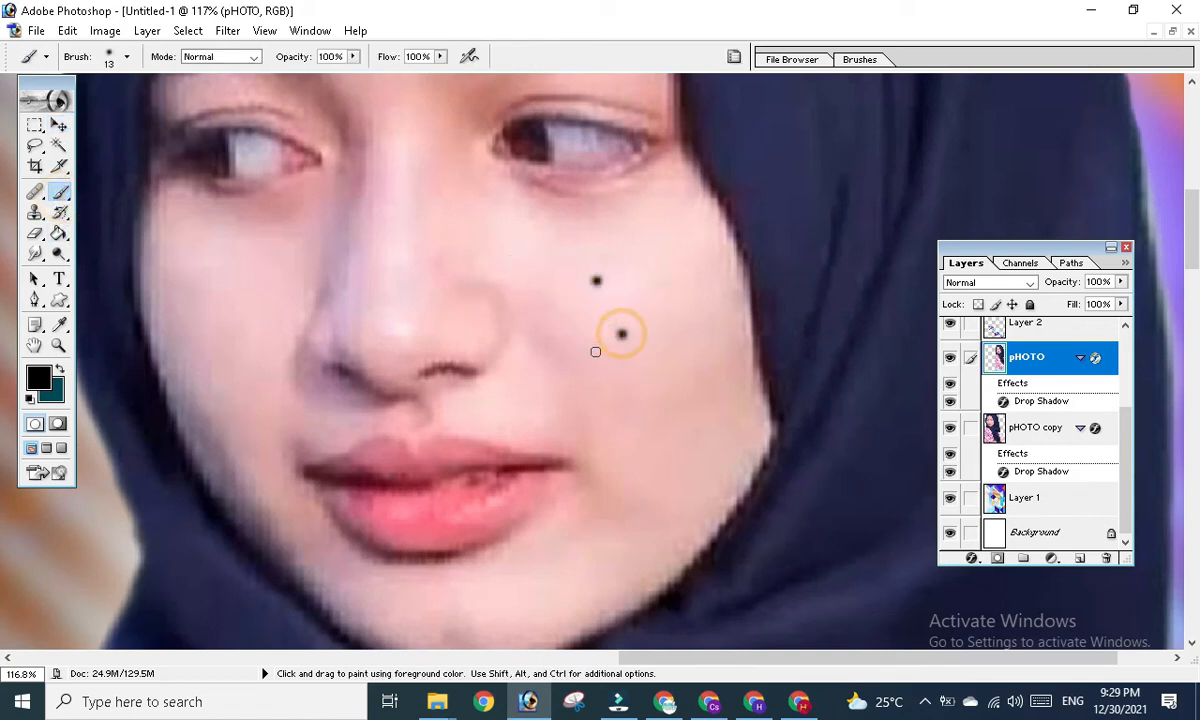
{"action": "left_click", "coordinate": [591, 352]}
{"action": "left_click", "coordinate": [680, 274]}
{"action": "left_click", "coordinate": [664, 363]}
{"action": "left_click", "coordinate": [613, 394]}
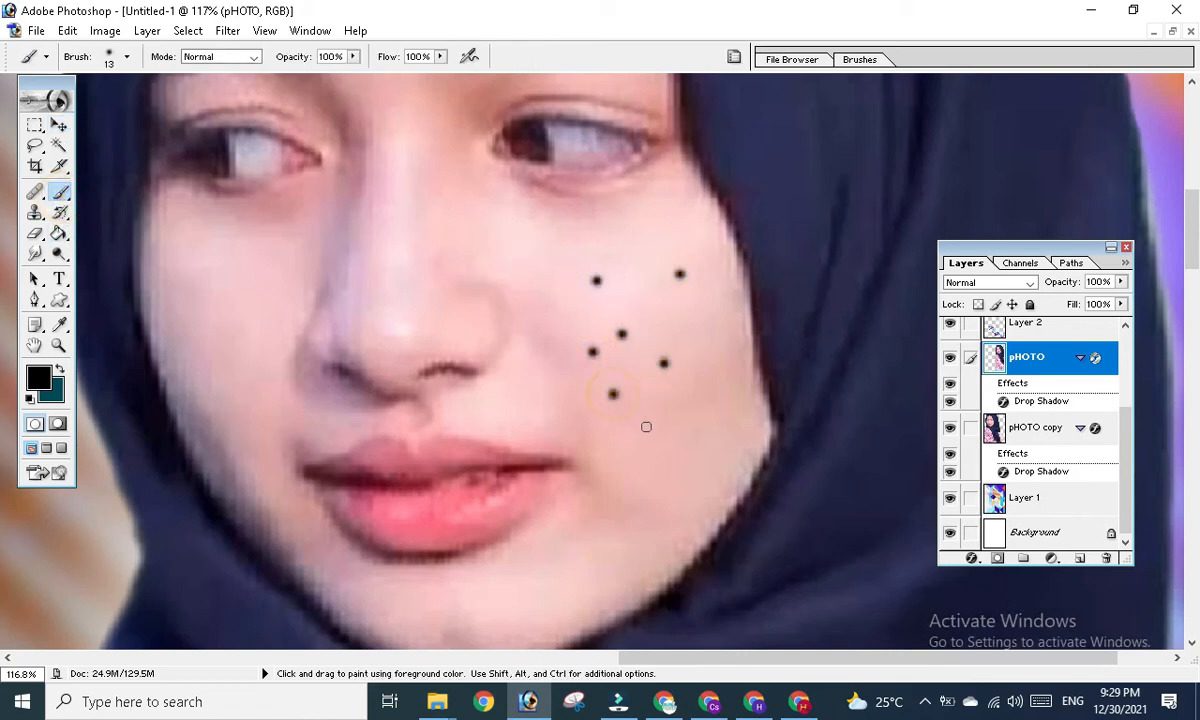
{"action": "left_click", "coordinate": [656, 426]}
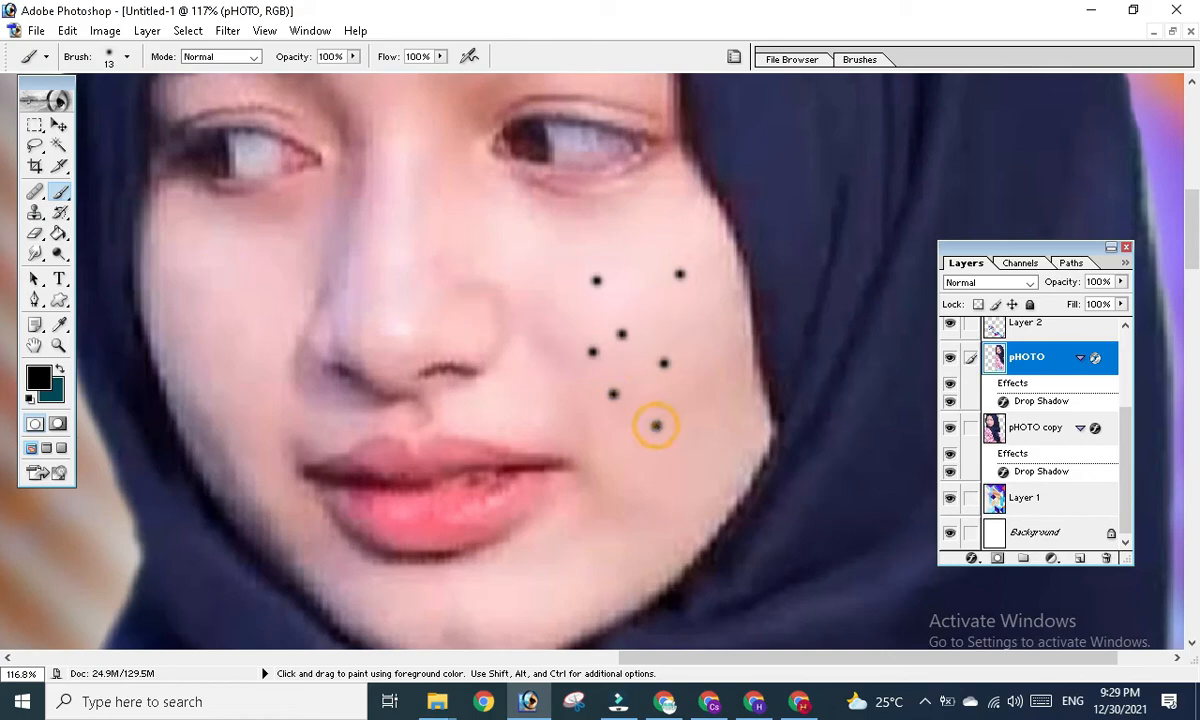
- Examine the painted dots on the cheek from wider and closer views of the face
{"action": "left_click", "coordinate": [60, 126]}
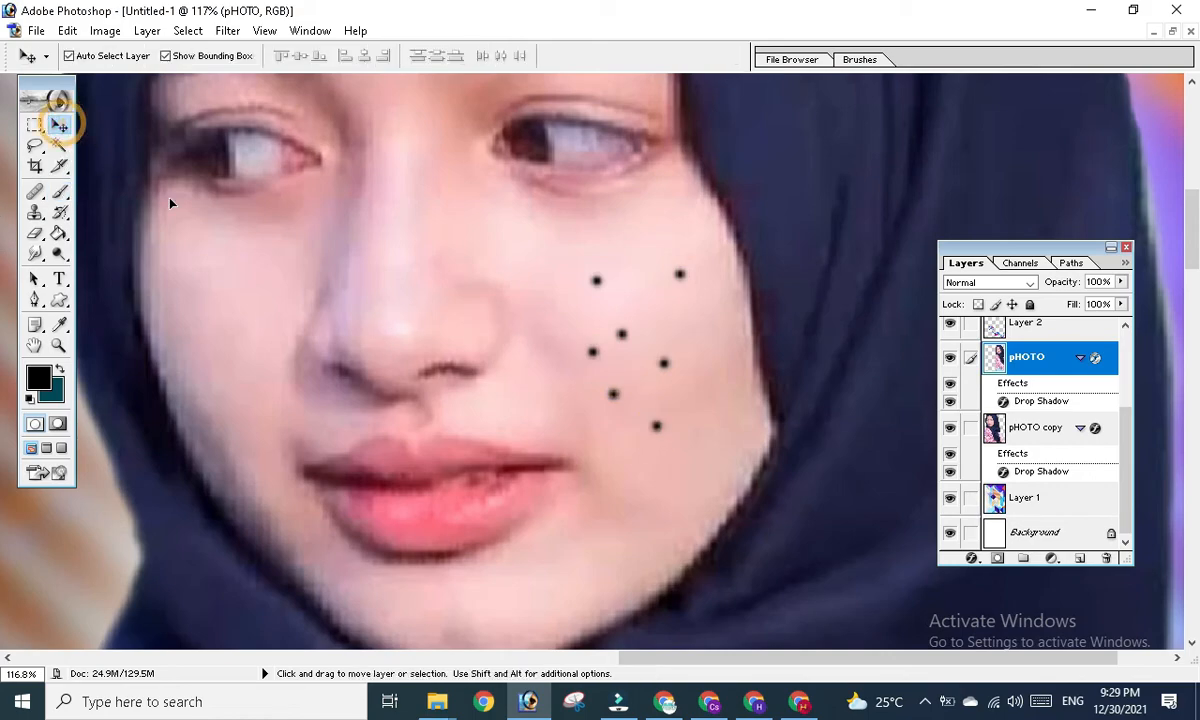
{"action": "key", "text": "ctrl+minus"}
{"action": "key", "text": "ctrl+minus"}
{"action": "scroll", "coordinate": [467, 307], "scroll_direction": "up", "scroll_amount": 5}
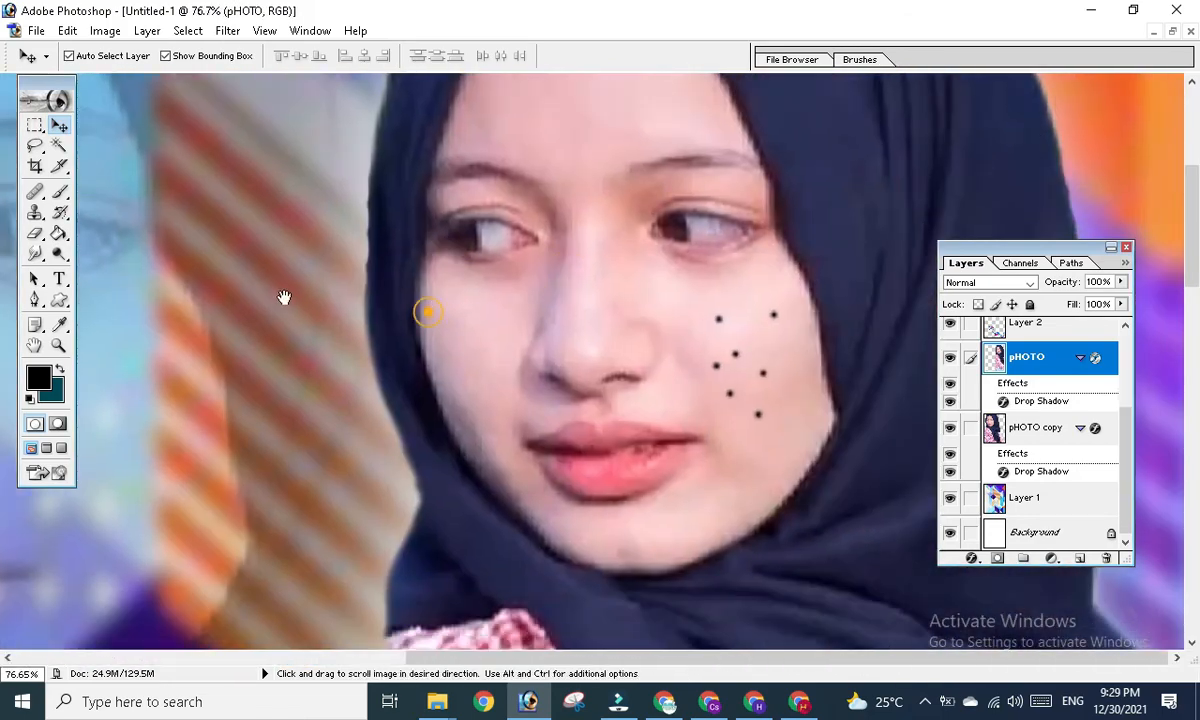
{"action": "scroll", "coordinate": [645, 365], "scroll_direction": "up", "scroll_amount": 1}
{"action": "scroll", "coordinate": [660, 364], "scroll_direction": "up", "scroll_amount": 1}
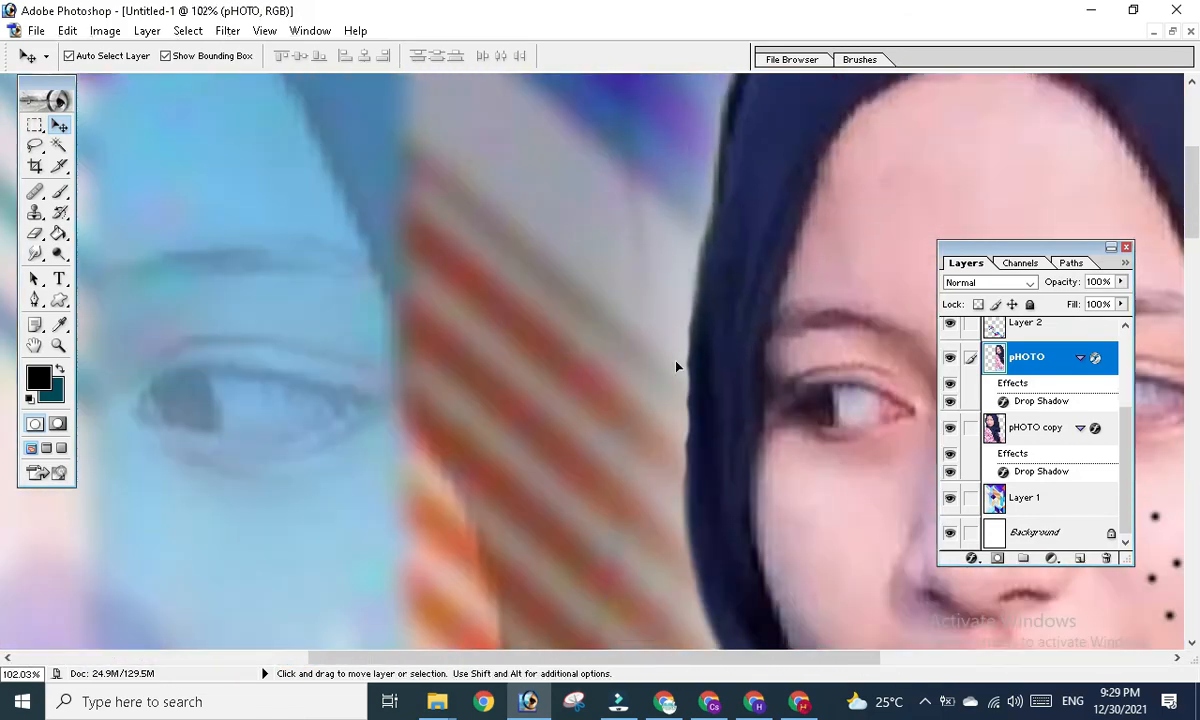
{"action": "left_click_drag", "start_coordinate": [681, 362], "coordinate": [123, 276]}
{"action": "left_click_drag", "start_coordinate": [455, 384], "coordinate": [370, 314]}
{"action": "scroll", "coordinate": [420, 348], "scroll_direction": "up", "scroll_amount": 1}
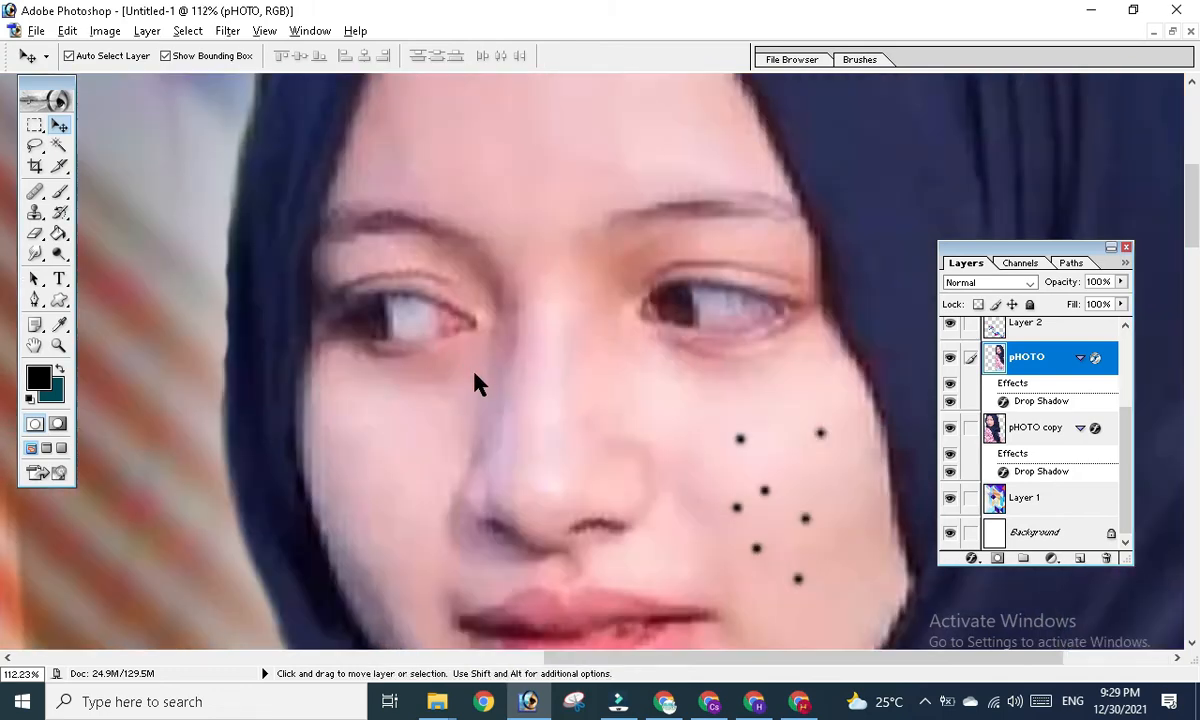
{"action": "left_click_drag", "start_coordinate": [477, 383], "coordinate": [241, 250]}
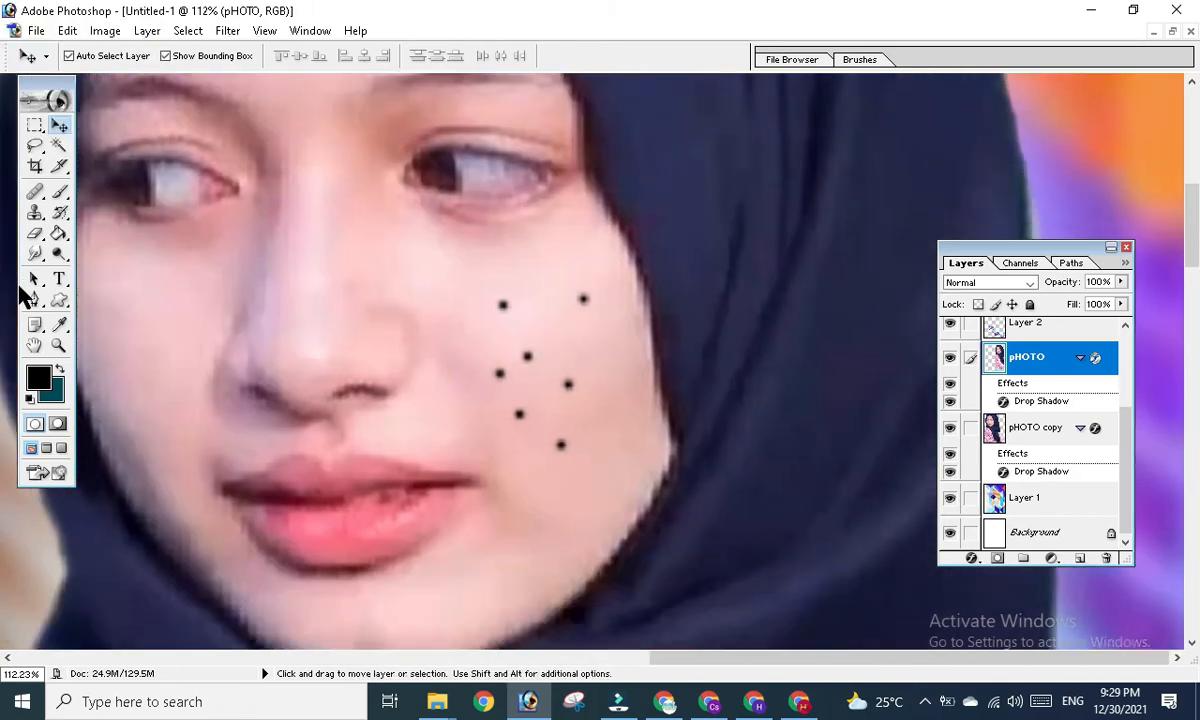
{"action": "left_click", "coordinate": [547, 345]}
{"action": "left_click", "coordinate": [565, 315]}
- Remove the two uppermost dots below the eye with the Patch tool in Source mode, sampling clean cheek skin
{"action": "mouse_move", "coordinate": [42, 196]}
{"action": "left_mouse_down"}
{"action": "mouse_move", "coordinate": [179, 192]}
{"action": "mouse_move", "coordinate": [106, 201]}
{"action": "left_mouse_up"}
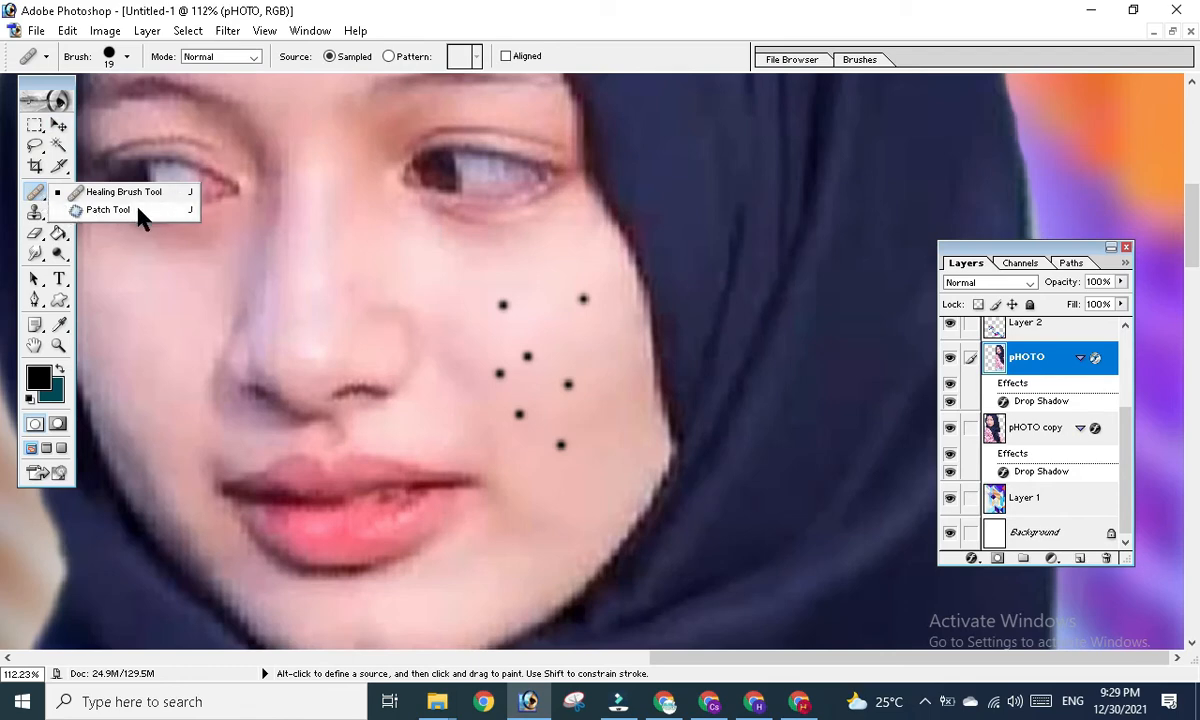
{"action": "left_click_drag", "start_coordinate": [140, 218], "coordinate": [140, 212]}
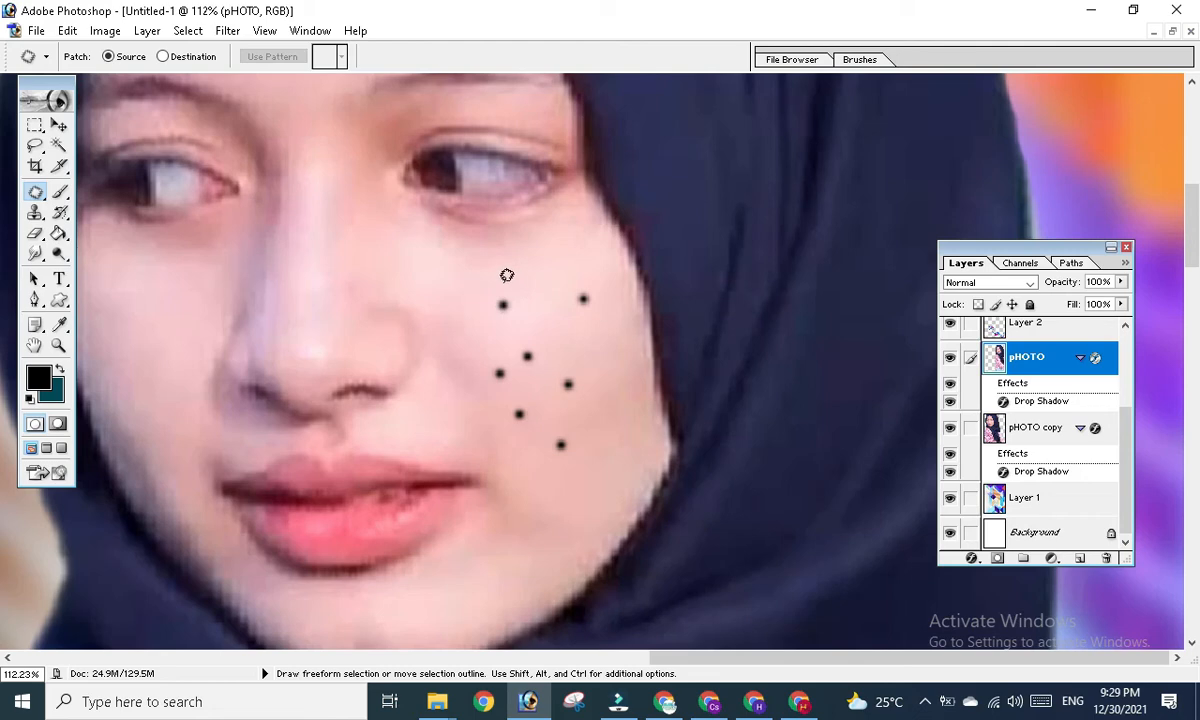
{"action": "mouse_move", "coordinate": [503, 284]}
{"action": "left_mouse_down"}
{"action": "mouse_move", "coordinate": [522, 310]}
{"action": "mouse_move", "coordinate": [495, 316]}
{"action": "mouse_move", "coordinate": [508, 280]}
{"action": "left_mouse_up"}
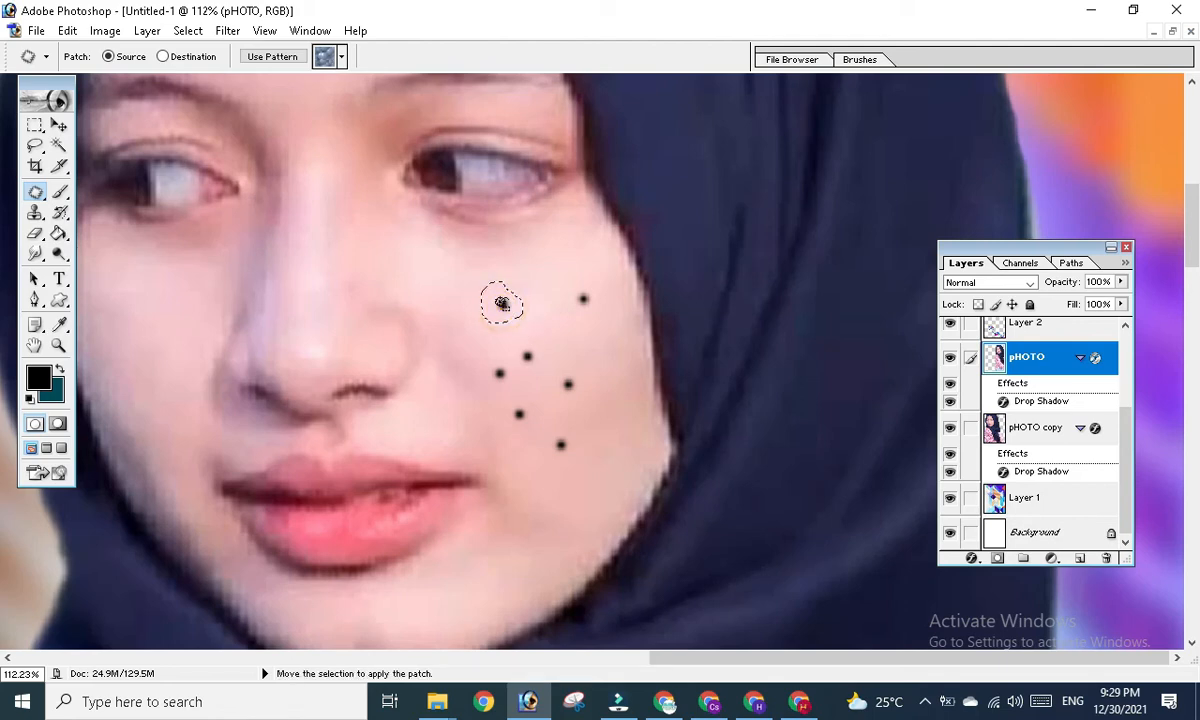
{"action": "left_click_drag", "start_coordinate": [549, 268], "coordinate": [498, 262]}
{"action": "mouse_move", "coordinate": [549, 270]}
{"action": "left_mouse_down"}
{"action": "mouse_move", "coordinate": [470, 268]}
{"action": "mouse_move", "coordinate": [566, 267]}
{"action": "mouse_move", "coordinate": [544, 272]}
{"action": "left_mouse_up"}
{"action": "left_click_drag", "start_coordinate": [540, 278], "coordinate": [544, 266]}
{"action": "left_click", "coordinate": [546, 311]}
{"action": "mouse_move", "coordinate": [602, 314]}
{"action": "left_mouse_down"}
{"action": "mouse_move", "coordinate": [574, 272]}
{"action": "mouse_move", "coordinate": [608, 263]}
{"action": "mouse_move", "coordinate": [620, 298]}
{"action": "mouse_move", "coordinate": [596, 312]}
{"action": "mouse_move", "coordinate": [510, 288]}
{"action": "left_mouse_up"}
- Patch the three middle dots on the cheek with nearby clean skin
{"action": "left_click", "coordinate": [600, 371]}
{"action": "mouse_move", "coordinate": [600, 371]}
{"action": "left_mouse_down"}
{"action": "mouse_move", "coordinate": [571, 397]}
{"action": "mouse_move", "coordinate": [555, 374]}
{"action": "mouse_move", "coordinate": [576, 347]}
{"action": "mouse_move", "coordinate": [594, 349]}
{"action": "mouse_move", "coordinate": [568, 294]}
{"action": "mouse_move", "coordinate": [548, 374]}
{"action": "mouse_move", "coordinate": [526, 371]}
{"action": "mouse_move", "coordinate": [513, 338]}
{"action": "mouse_move", "coordinate": [542, 321]}
{"action": "mouse_move", "coordinate": [555, 357]}
{"action": "mouse_move", "coordinate": [530, 298]}
{"action": "left_mouse_up"}
{"action": "left_click", "coordinate": [520, 397]}
{"action": "mouse_move", "coordinate": [524, 367]}
{"action": "left_mouse_down"}
{"action": "mouse_move", "coordinate": [506, 380]}
{"action": "mouse_move", "coordinate": [490, 348]}
{"action": "mouse_move", "coordinate": [516, 377]}
{"action": "mouse_move", "coordinate": [524, 367]}
{"action": "left_mouse_up"}
{"action": "left_click_drag", "start_coordinate": [505, 373], "coordinate": [557, 327]}
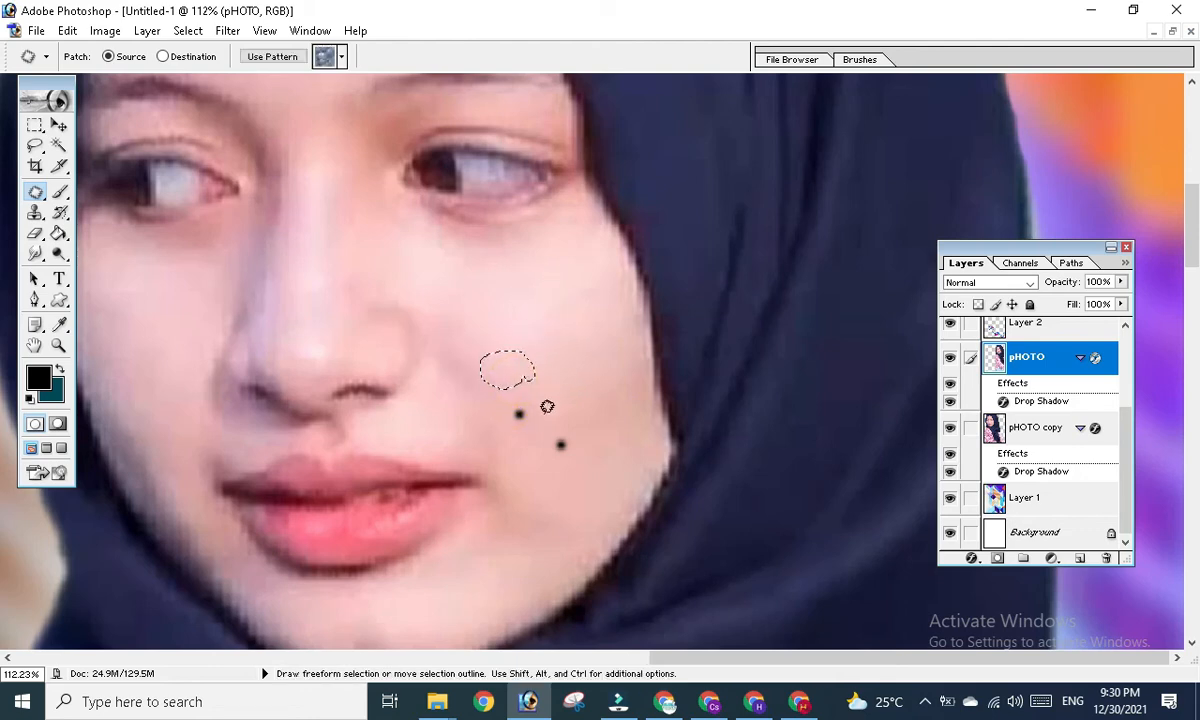
- Patch the two lowest dots on the cheek with clean skin from above, and clear the selection
{"action": "mouse_move", "coordinate": [540, 392]}
{"action": "left_mouse_down"}
{"action": "mouse_move", "coordinate": [501, 405]}
{"action": "mouse_move", "coordinate": [540, 406]}
{"action": "mouse_move", "coordinate": [549, 327]}
{"action": "left_mouse_up"}
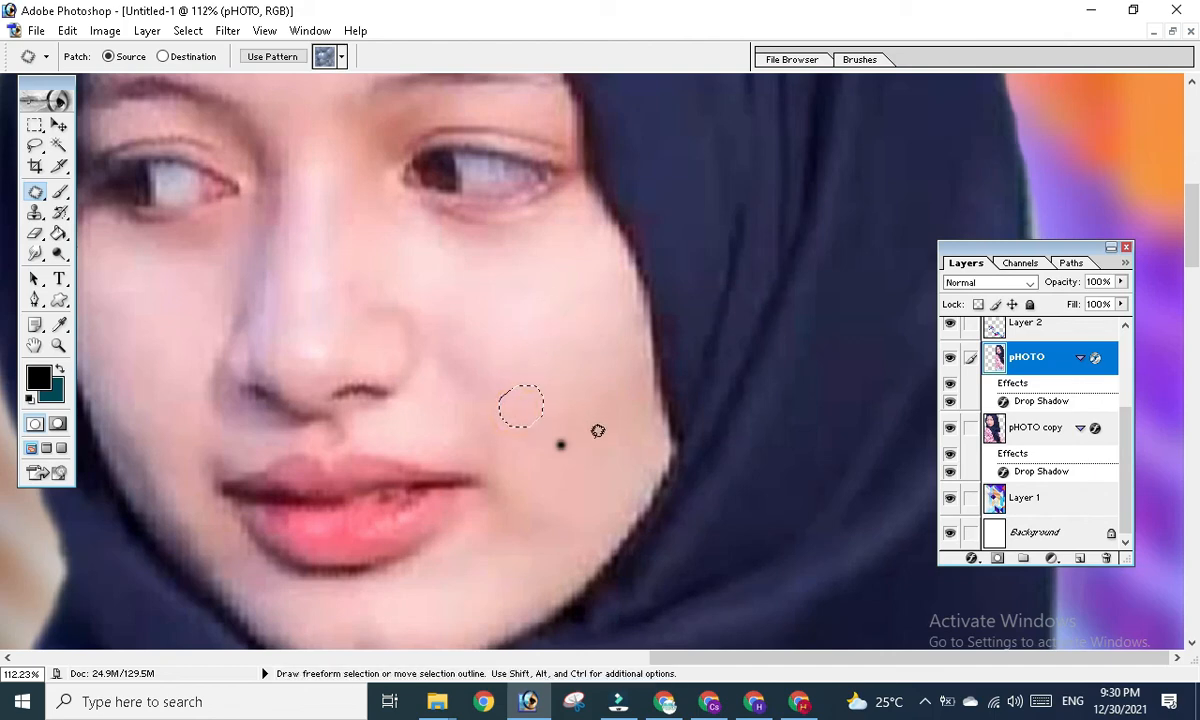
{"action": "mouse_move", "coordinate": [595, 421]}
{"action": "left_mouse_down"}
{"action": "mouse_move", "coordinate": [544, 434]}
{"action": "mouse_move", "coordinate": [595, 421]}
{"action": "left_mouse_up"}
{"action": "mouse_move", "coordinate": [560, 440]}
{"action": "left_mouse_down"}
{"action": "mouse_move", "coordinate": [557, 380]}
{"action": "mouse_move", "coordinate": [530, 335]}
{"action": "left_mouse_up"}
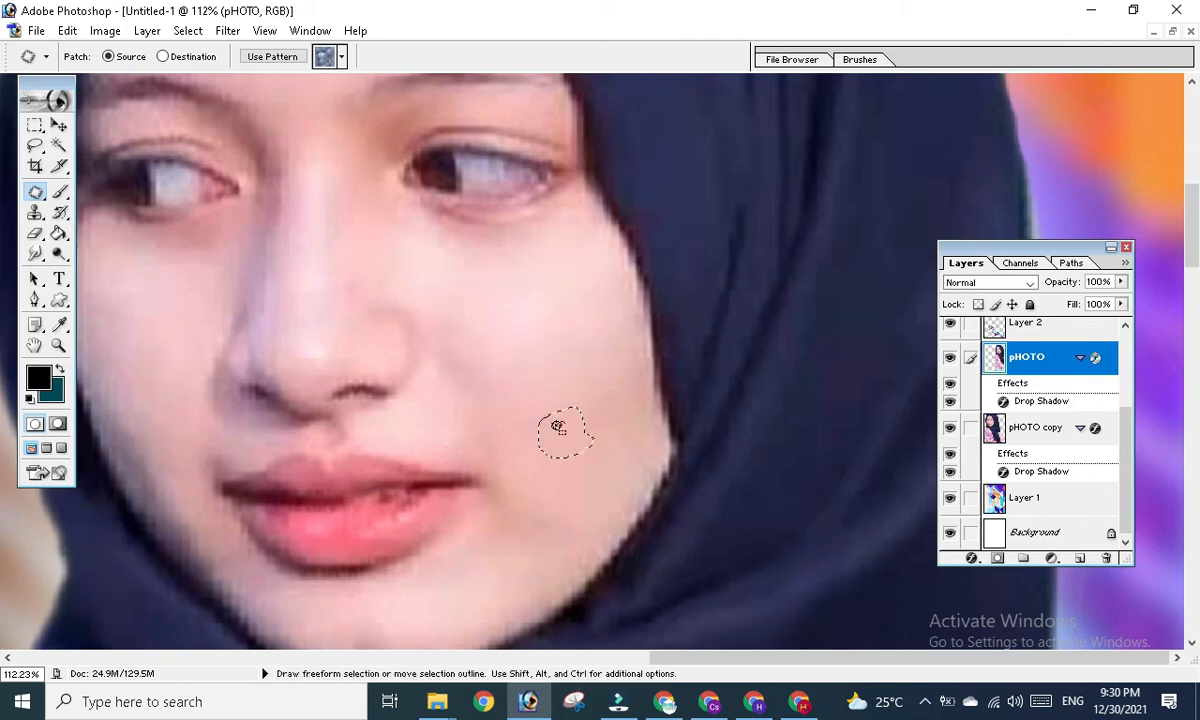
{"action": "left_click", "coordinate": [531, 354]}
- Examine the patched cheek and the rest of the face for remaining blemishes
{"action": "scroll", "coordinate": [532, 353], "scroll_direction": "up", "scroll_amount": 3}
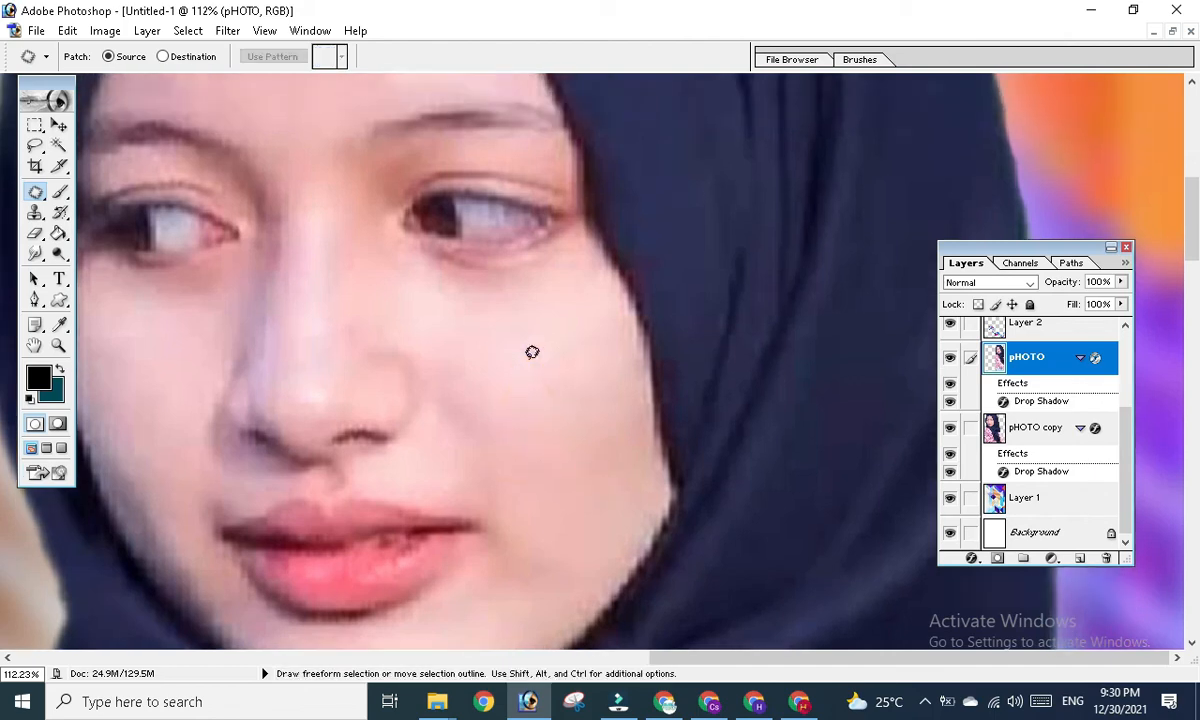
{"action": "scroll", "coordinate": [532, 352], "scroll_direction": "down", "scroll_amount": 3}
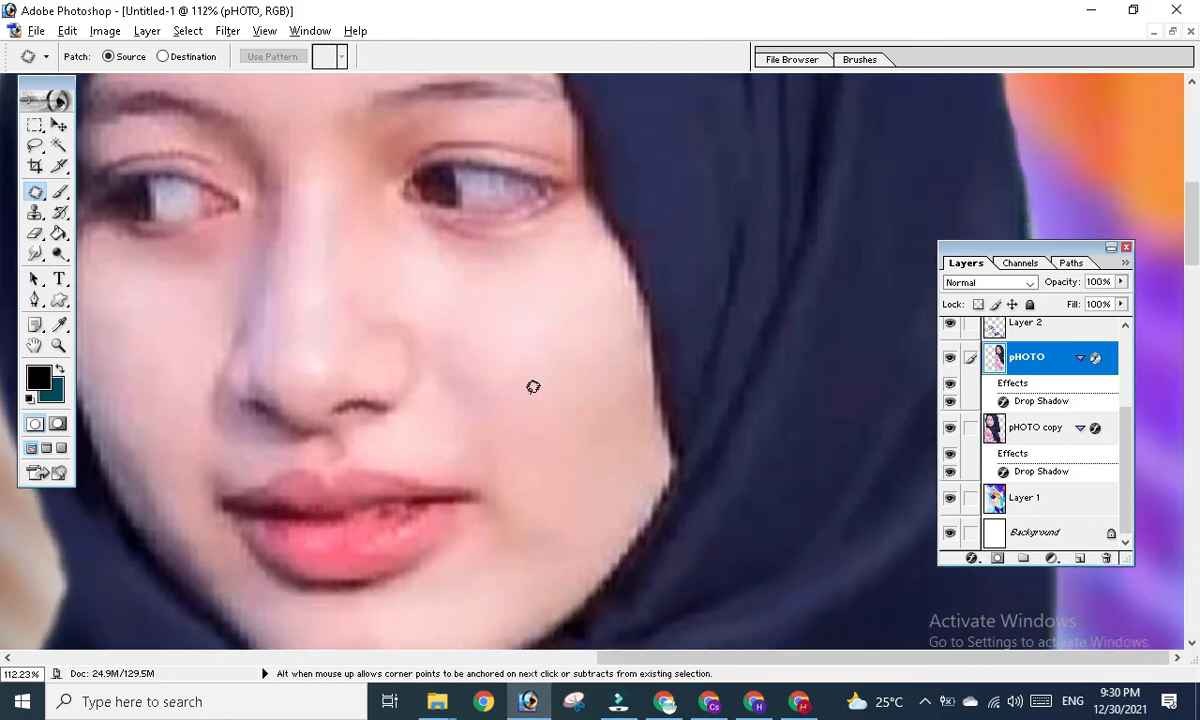
{"action": "scroll", "coordinate": [533, 387], "scroll_direction": "down", "scroll_amount": 3}
{"action": "scroll", "coordinate": [533, 388], "scroll_direction": "up", "scroll_amount": 3}
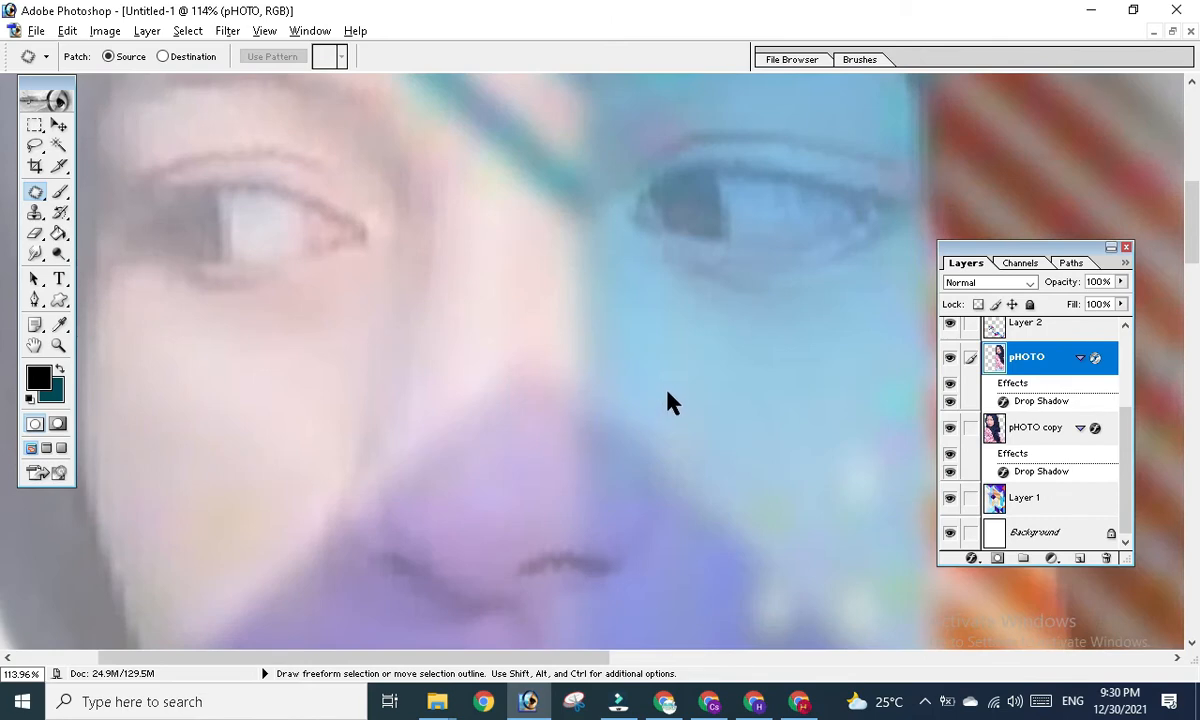
{"action": "left_click_drag", "start_coordinate": [680, 388], "coordinate": [335, 332]}
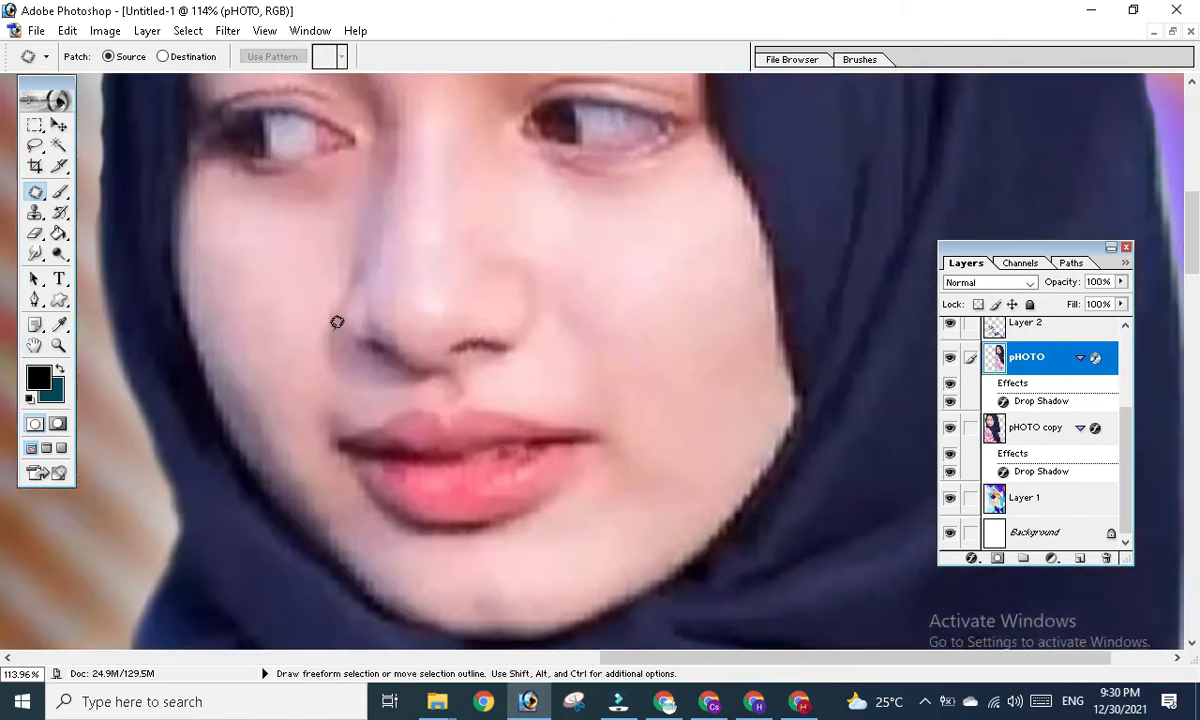
{"action": "scroll", "coordinate": [337, 322], "scroll_direction": "up", "scroll_amount": 1}
{"action": "key", "text": "alt+space"}
{"action": "left_click_drag", "start_coordinate": [546, 343], "coordinate": [388, 356]}
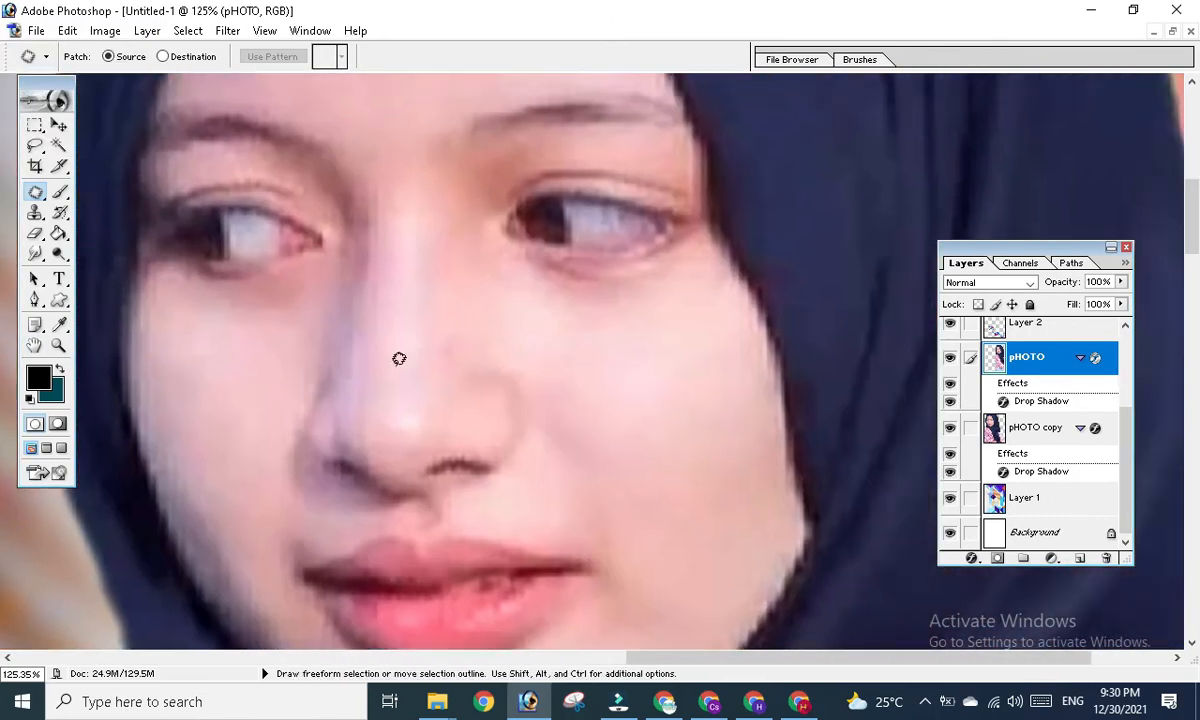
{"action": "scroll", "coordinate": [399, 358], "scroll_direction": "up", "scroll_amount": 1}
{"action": "left_click_drag", "start_coordinate": [490, 344], "coordinate": [287, 295]}
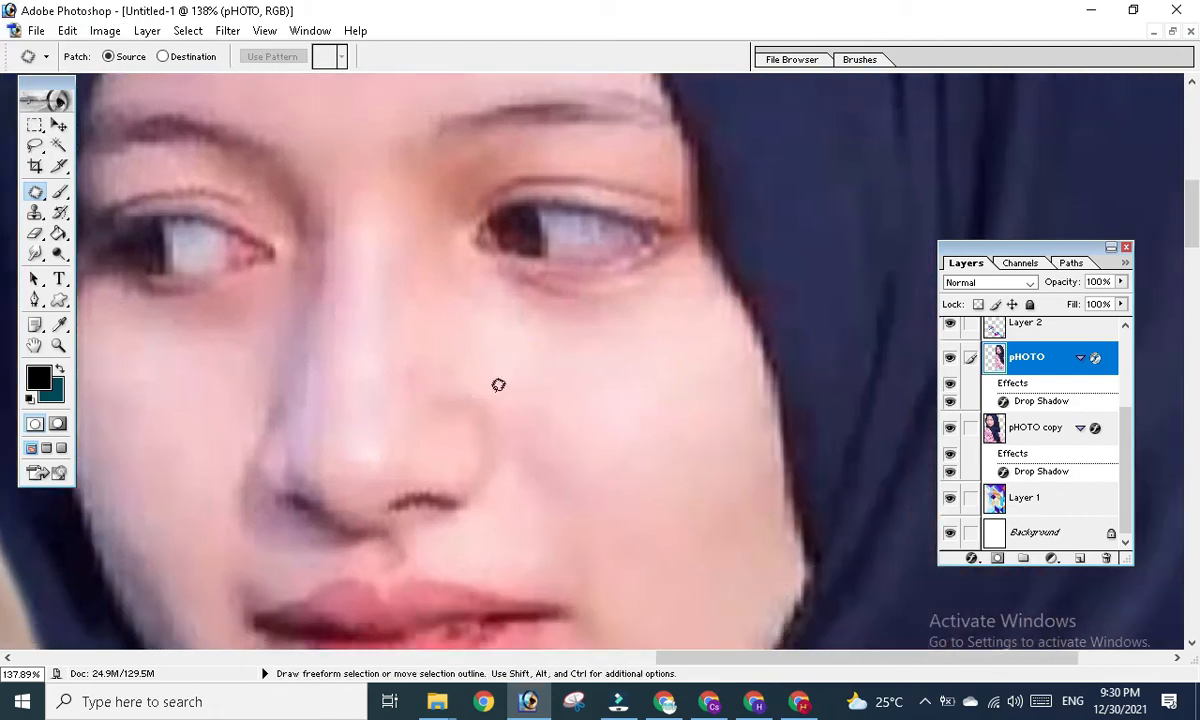
{"action": "left_click_drag", "start_coordinate": [498, 385], "coordinate": [466, 369]}
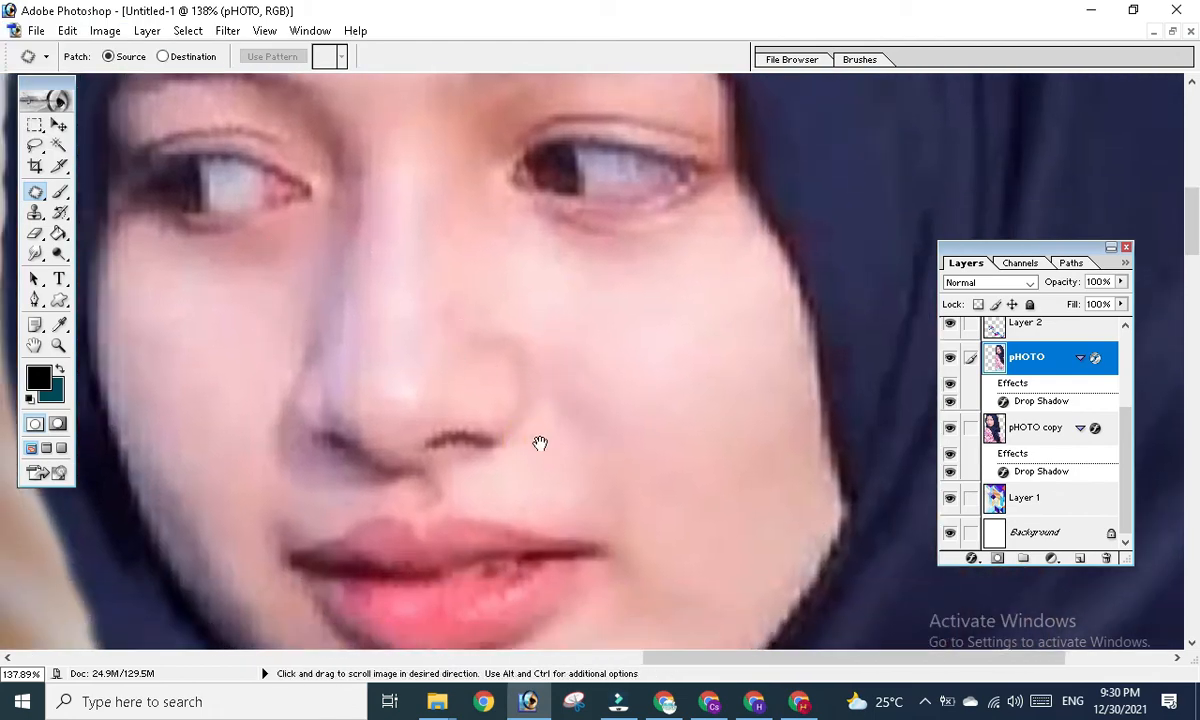
- Patch the dark spot on the lower lip near the right-hand mouth corner with clean lip texture, and clear the selection
{"action": "left_click_drag", "start_coordinate": [538, 493], "coordinate": [455, 364]}
{"action": "scroll", "coordinate": [556, 356], "scroll_direction": "up", "scroll_amount": 1}
{"action": "mouse_move", "coordinate": [513, 472]}
{"action": "left_mouse_down"}
{"action": "mouse_move", "coordinate": [486, 498]}
{"action": "mouse_move", "coordinate": [481, 474]}
{"action": "mouse_move", "coordinate": [517, 457]}
{"action": "mouse_move", "coordinate": [468, 462]}
{"action": "left_mouse_up"}
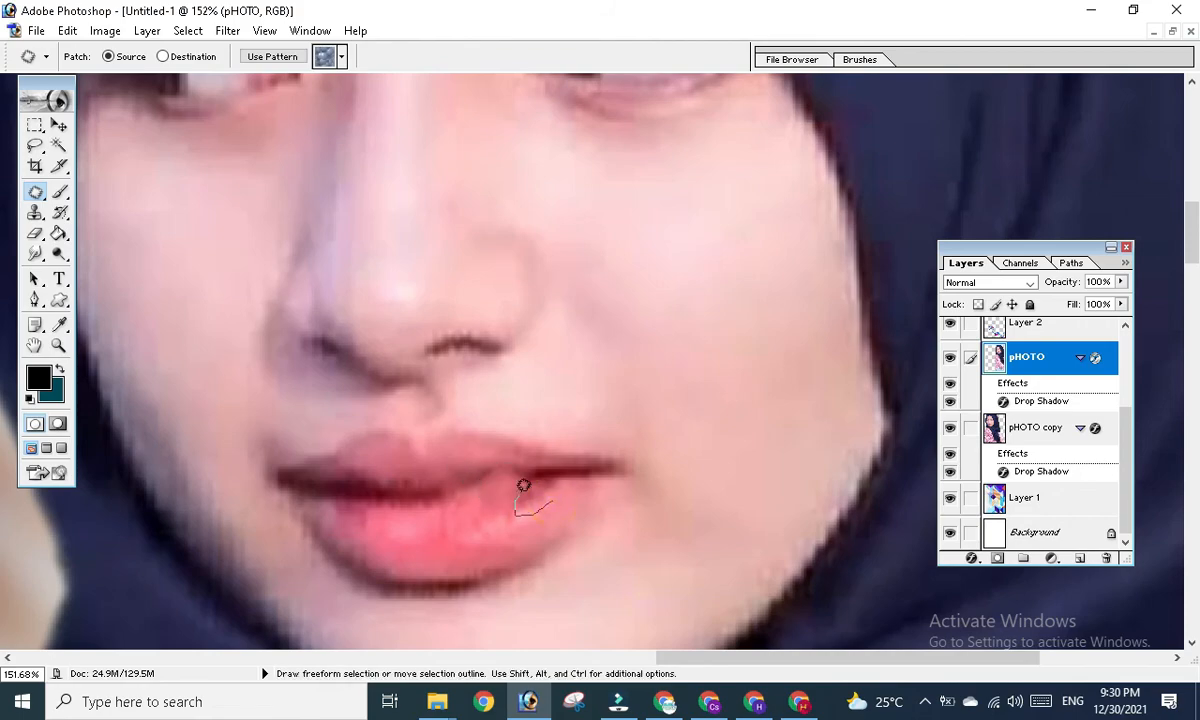
{"action": "left_click_drag", "start_coordinate": [524, 503], "coordinate": [480, 525]}
{"action": "left_click", "coordinate": [578, 488]}
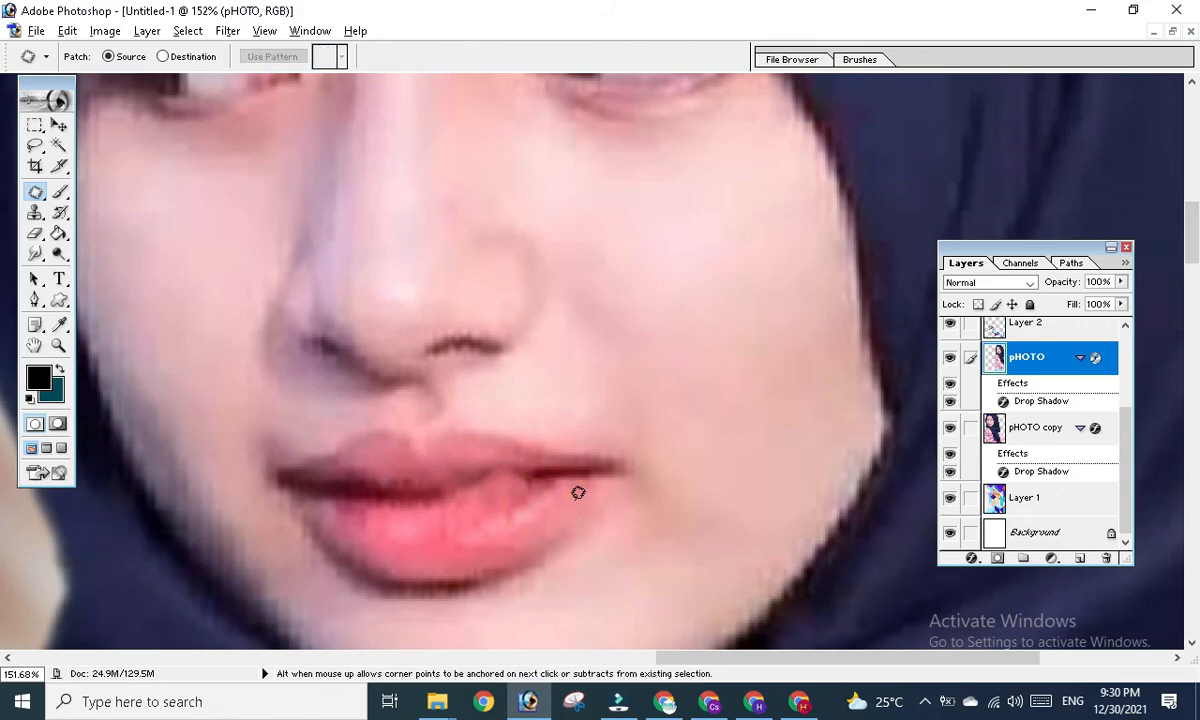
- Try to cover the original photo's right-hand eye with cheek skin using the Patch tool, and clear the selection
{"action": "scroll", "coordinate": [577, 488], "scroll_direction": "down", "scroll_amount": 10}
{"action": "scroll", "coordinate": [575, 477], "scroll_direction": "down", "scroll_amount": 2}
{"action": "scroll", "coordinate": [575, 477], "scroll_direction": "up", "scroll_amount": 10}
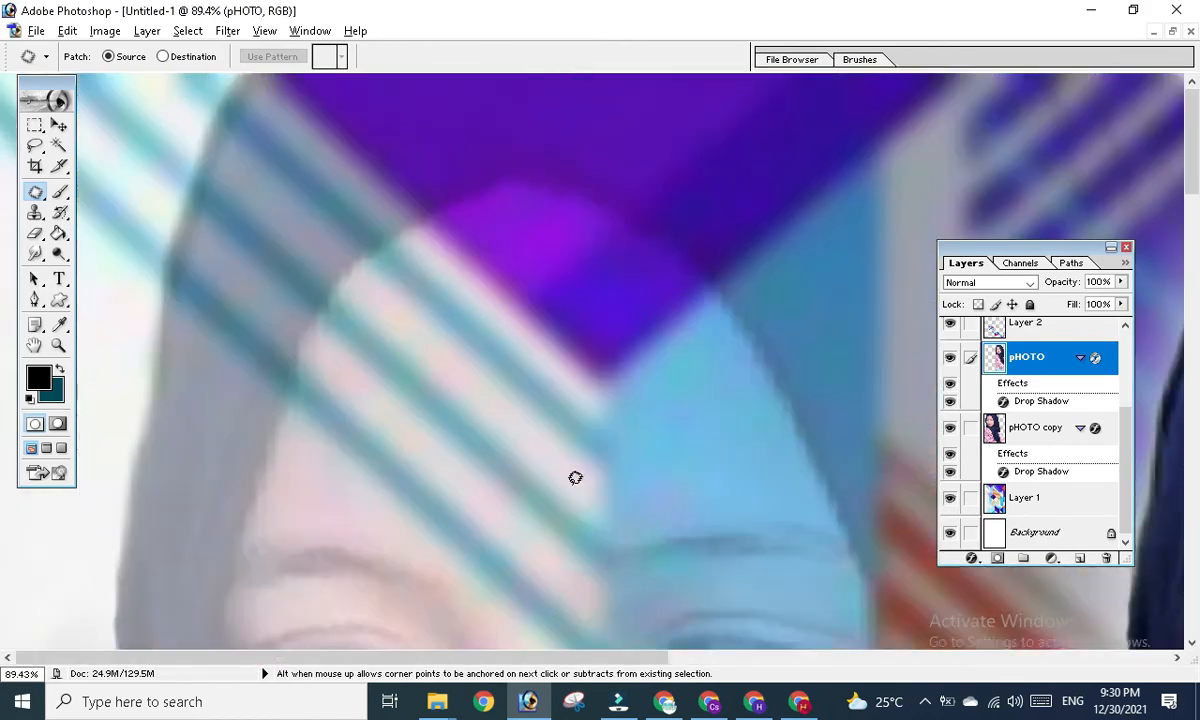
{"action": "left_click_drag", "start_coordinate": [575, 477], "coordinate": [353, 353]}
{"action": "scroll", "coordinate": [462, 373], "scroll_direction": "up", "scroll_amount": 2}
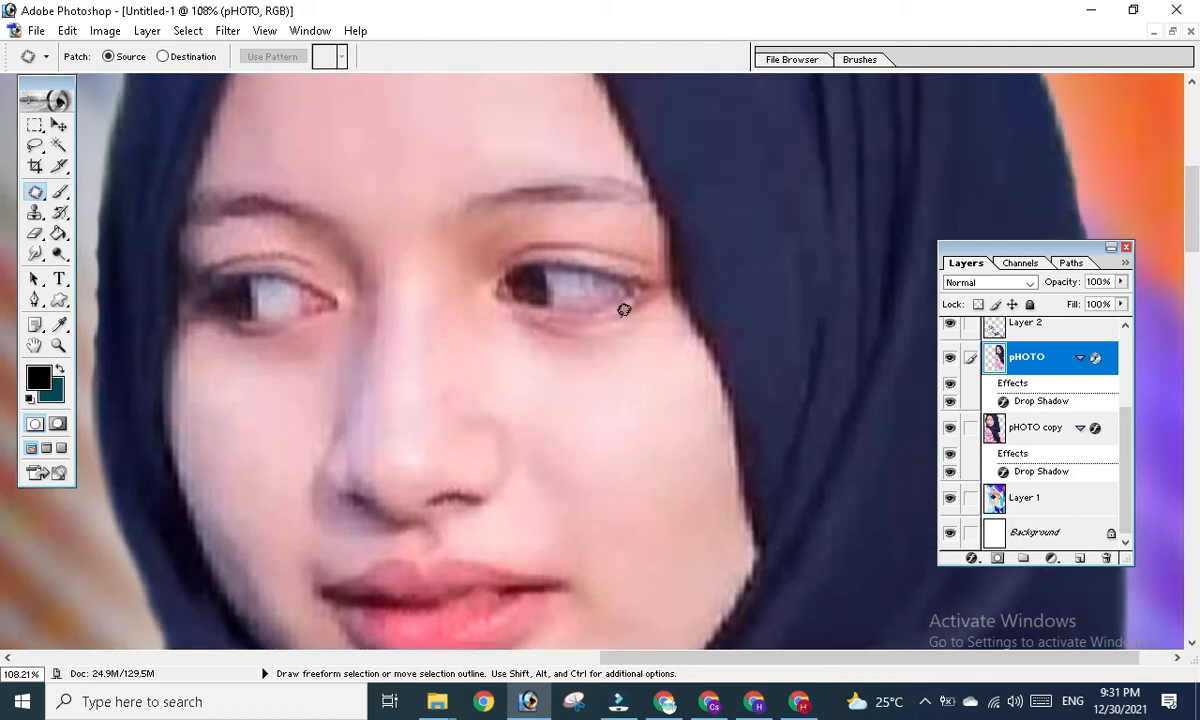
{"action": "mouse_move", "coordinate": [632, 315]}
{"action": "left_mouse_down"}
{"action": "mouse_move", "coordinate": [466, 268]}
{"action": "mouse_move", "coordinate": [509, 223]}
{"action": "mouse_move", "coordinate": [583, 213]}
{"action": "mouse_move", "coordinate": [668, 257]}
{"action": "left_mouse_up"}
{"action": "left_click_drag", "start_coordinate": [643, 321], "coordinate": [632, 316]}
{"action": "left_click_drag", "start_coordinate": [565, 296], "coordinate": [598, 455]}
{"action": "left_click", "coordinate": [539, 421]}
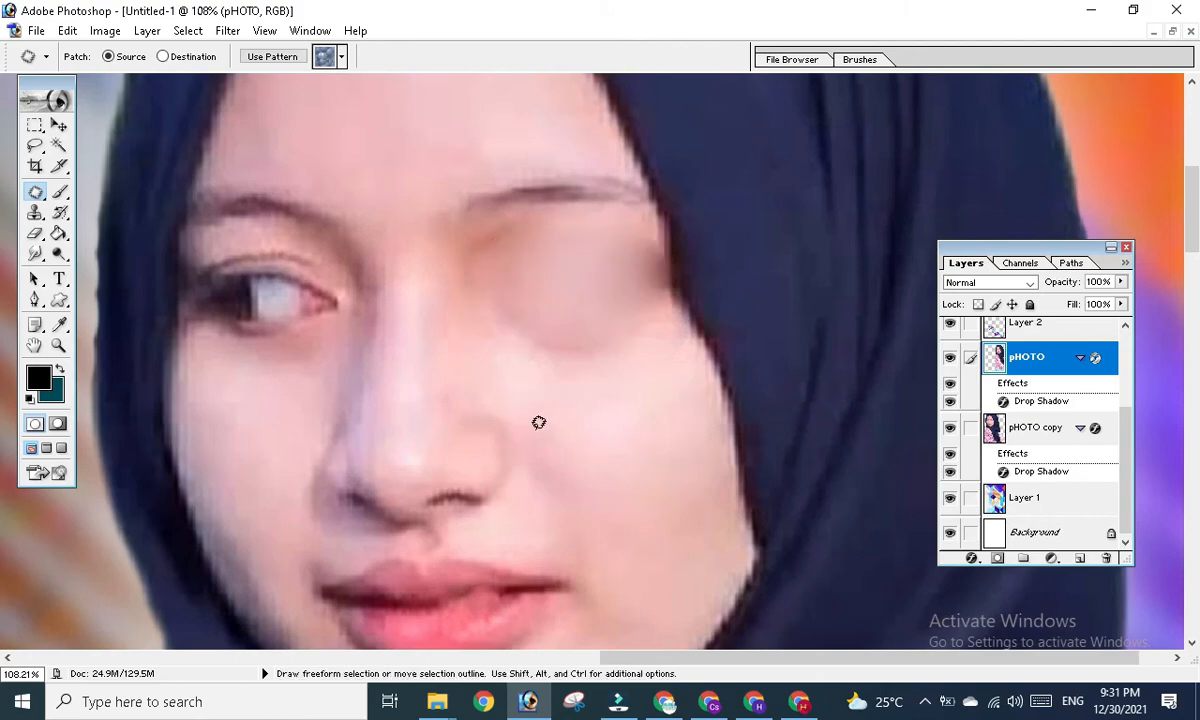
- Review the patched eye area within the poster, undo the eye patch, and clear the restored selection
{"action": "scroll", "coordinate": [528, 418], "scroll_direction": "down", "scroll_amount": 10}
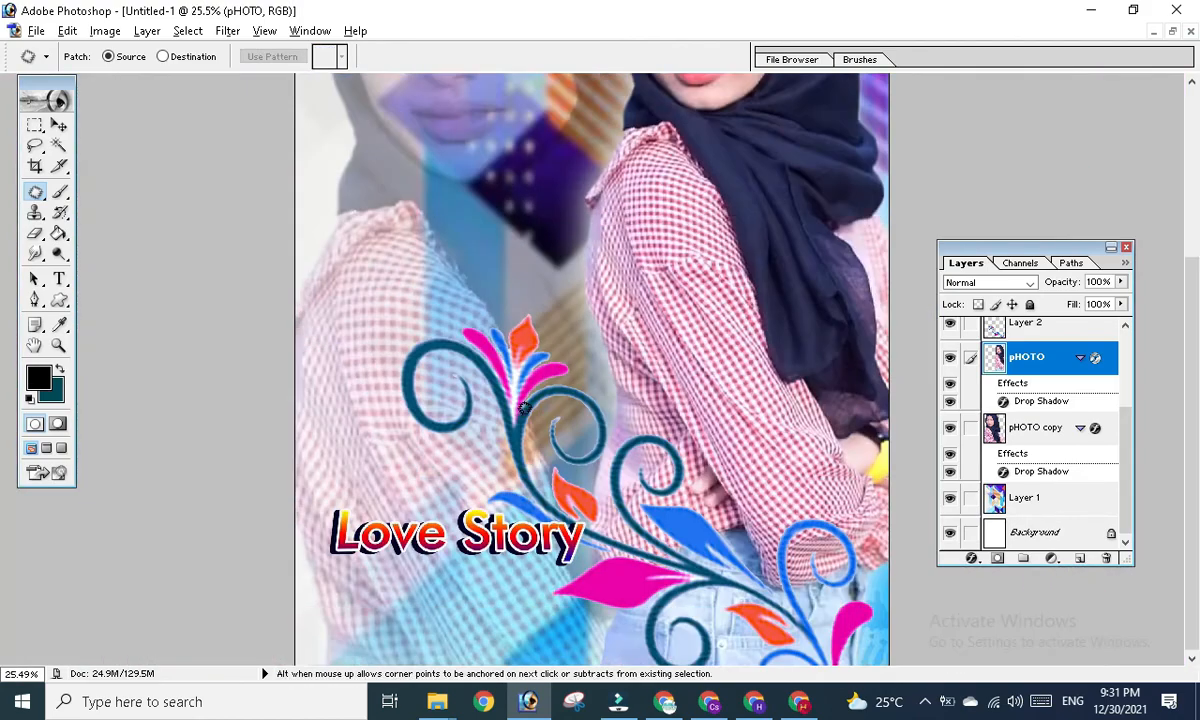
{"action": "scroll", "coordinate": [526, 398], "scroll_direction": "up", "scroll_amount": 4}
{"action": "scroll", "coordinate": [526, 398], "scroll_direction": "up", "scroll_amount": 5}
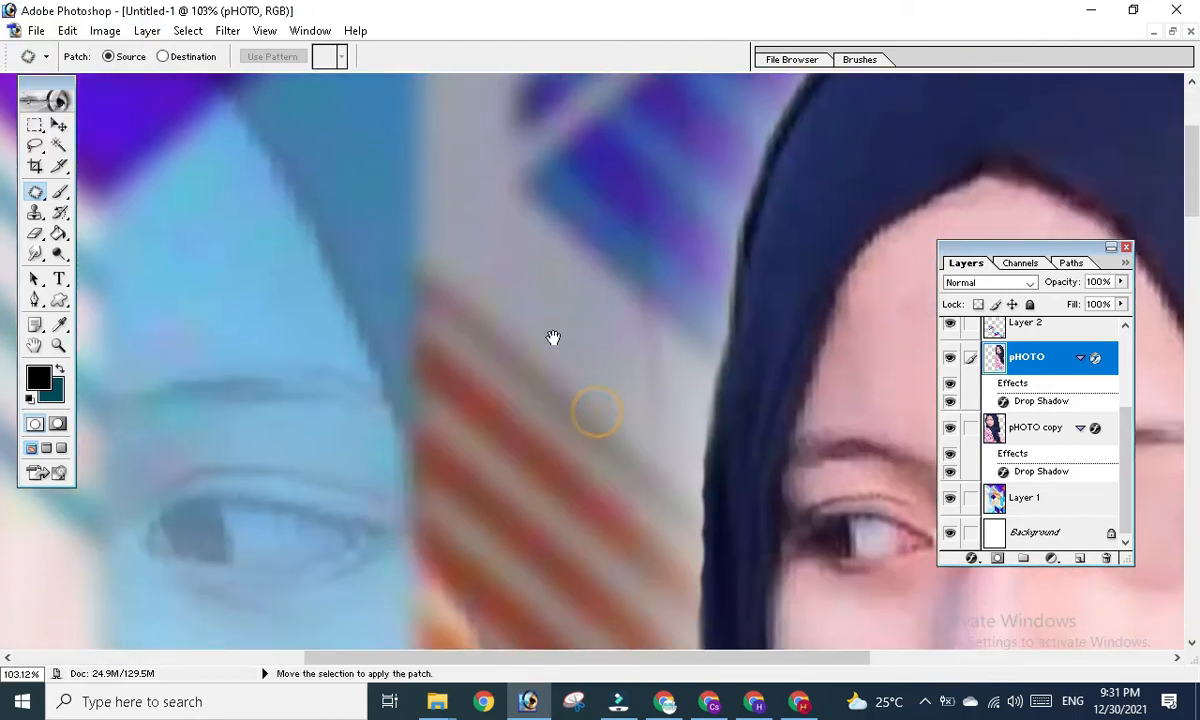
{"action": "left_click_drag", "start_coordinate": [553, 337], "coordinate": [359, 212]}
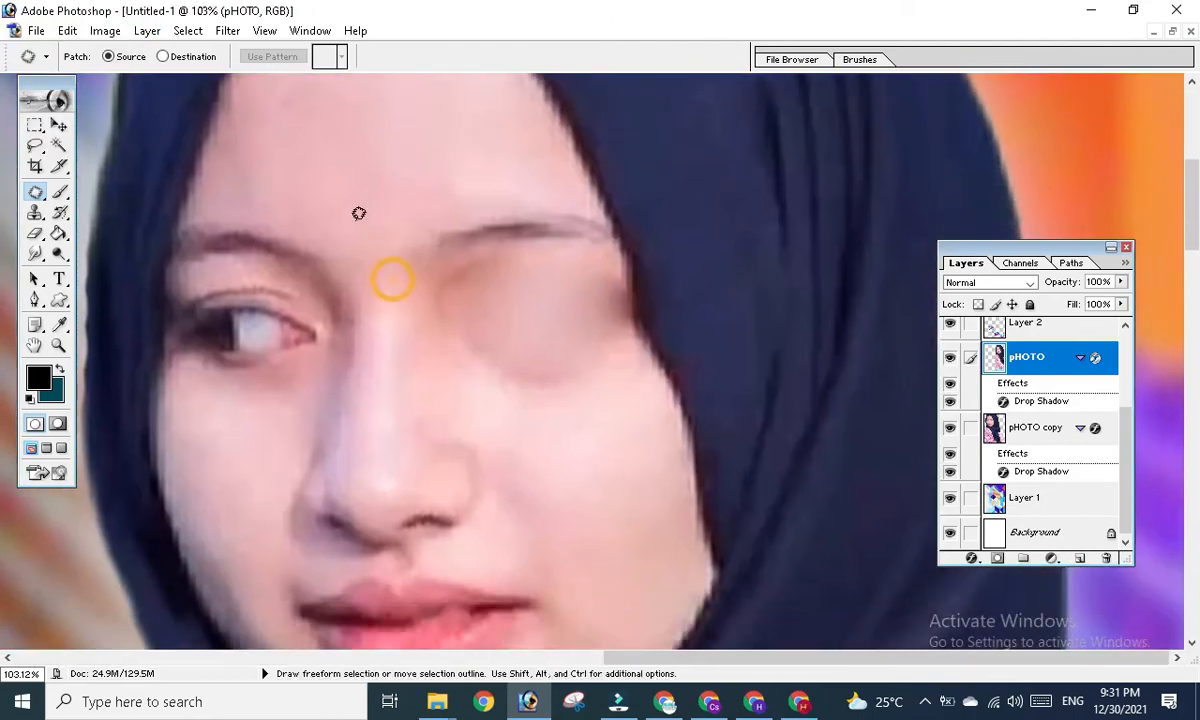
{"action": "key", "text": "ctrl+alt+z"}
{"action": "key", "text": "ctrl+alt+z"}
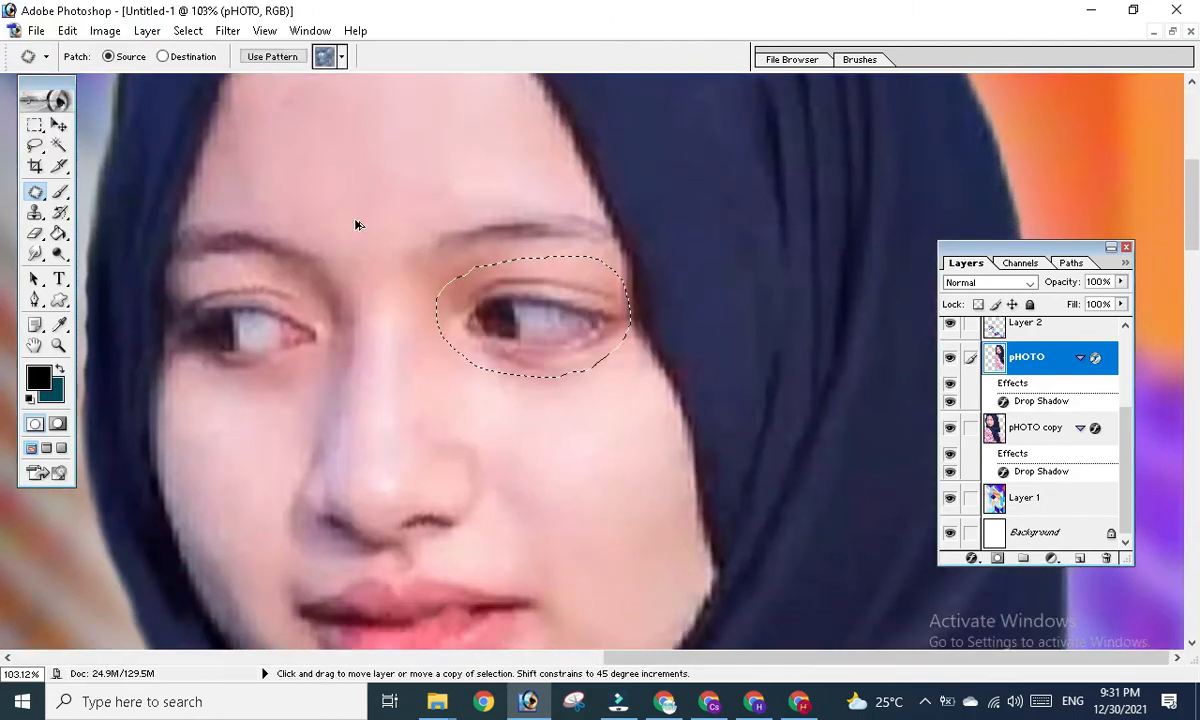
{"action": "left_click", "coordinate": [497, 465]}
{"action": "left_click_drag", "start_coordinate": [507, 482], "coordinate": [498, 335]}
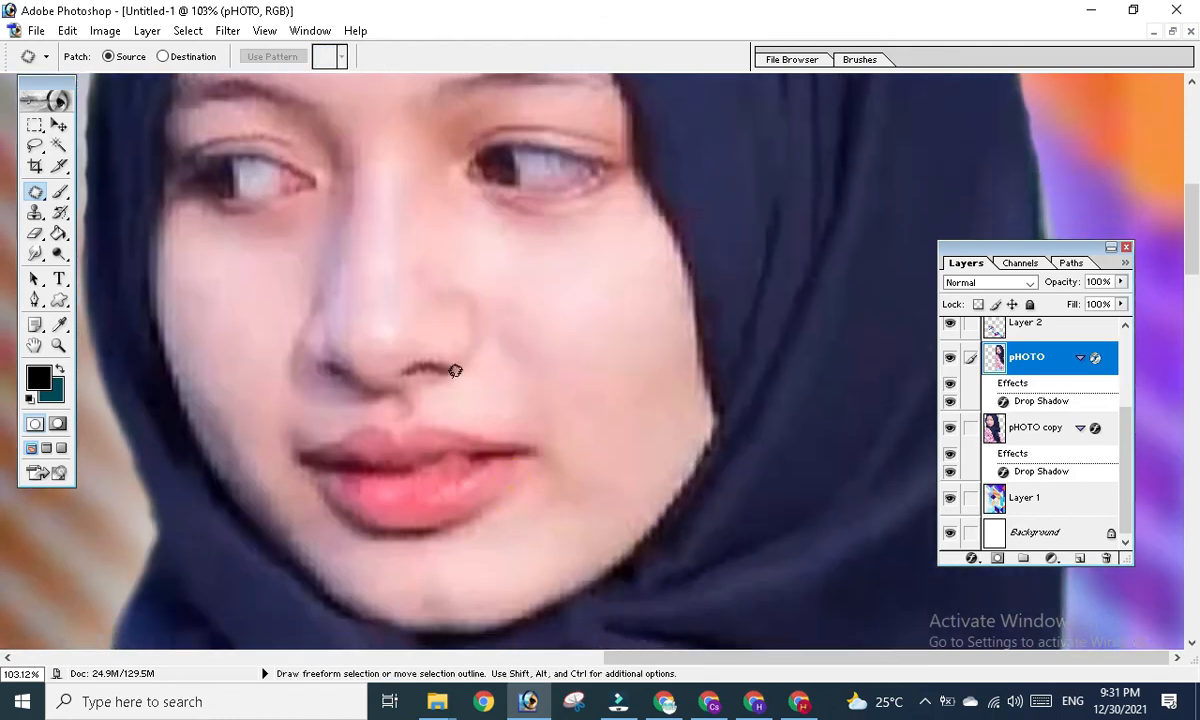
- Try to cover the original photo's right-hand nostril with cheek skin using the Patch tool, undo the patch, and clear the selection
{"action": "mouse_move", "coordinate": [455, 381]}
{"action": "left_mouse_down"}
{"action": "mouse_move", "coordinate": [415, 383]}
{"action": "mouse_move", "coordinate": [446, 328]}
{"action": "left_mouse_up"}
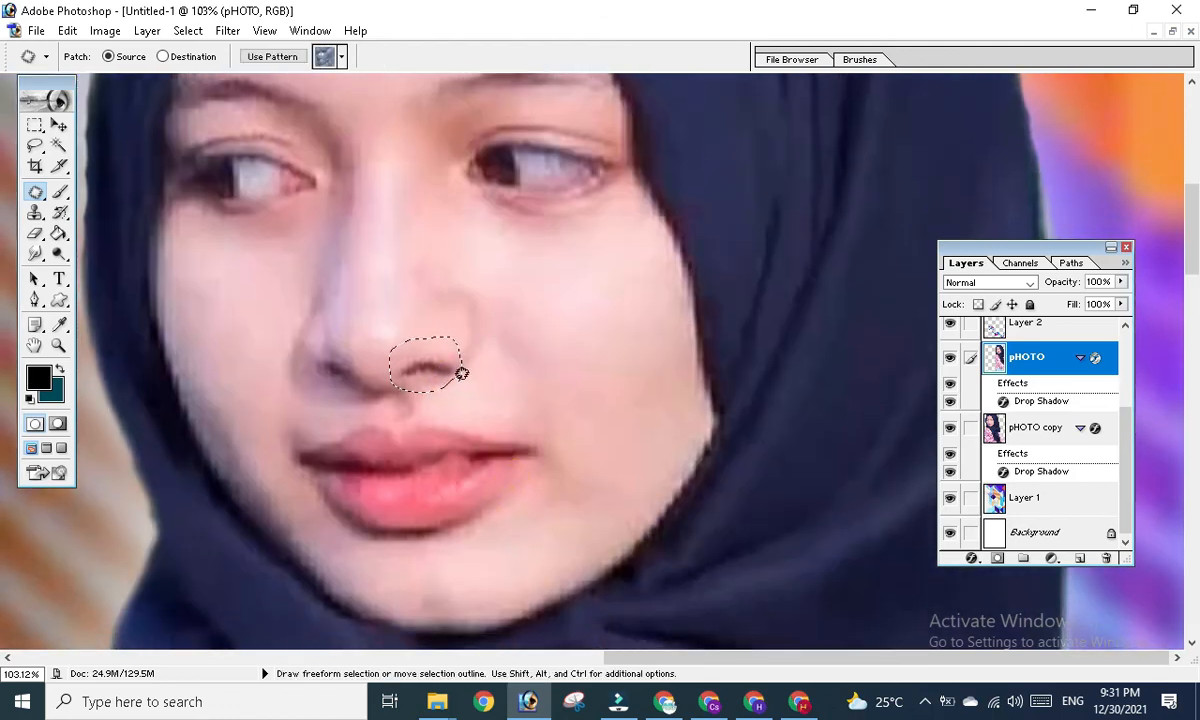
{"action": "left_click_drag", "start_coordinate": [430, 378], "coordinate": [533, 356]}
{"action": "key", "text": "ctrl+d"}
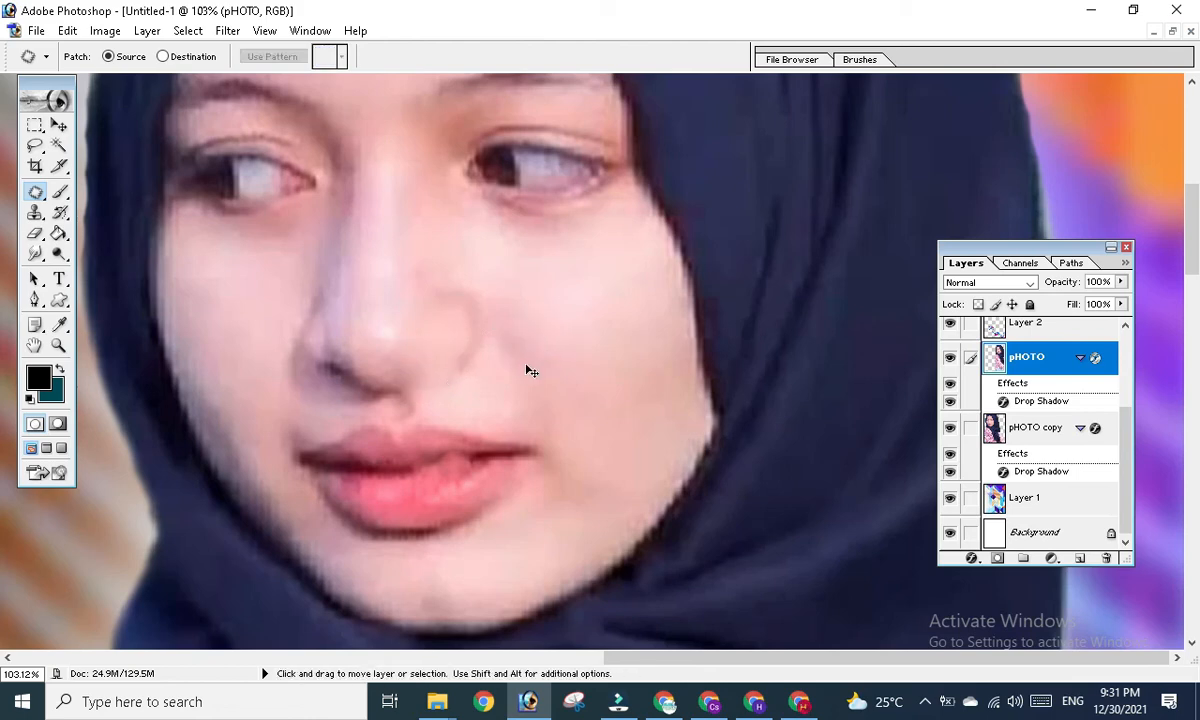
{"action": "key", "text": "ctrl+z"}
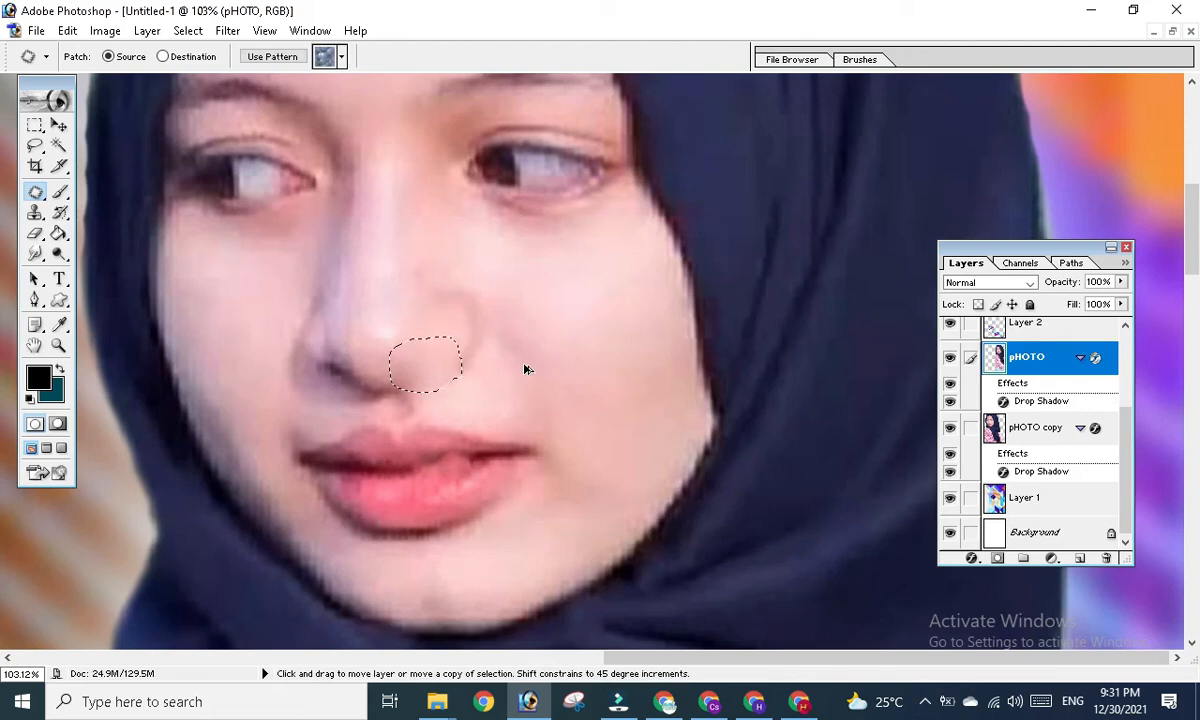
{"action": "left_click", "coordinate": [525, 360]}
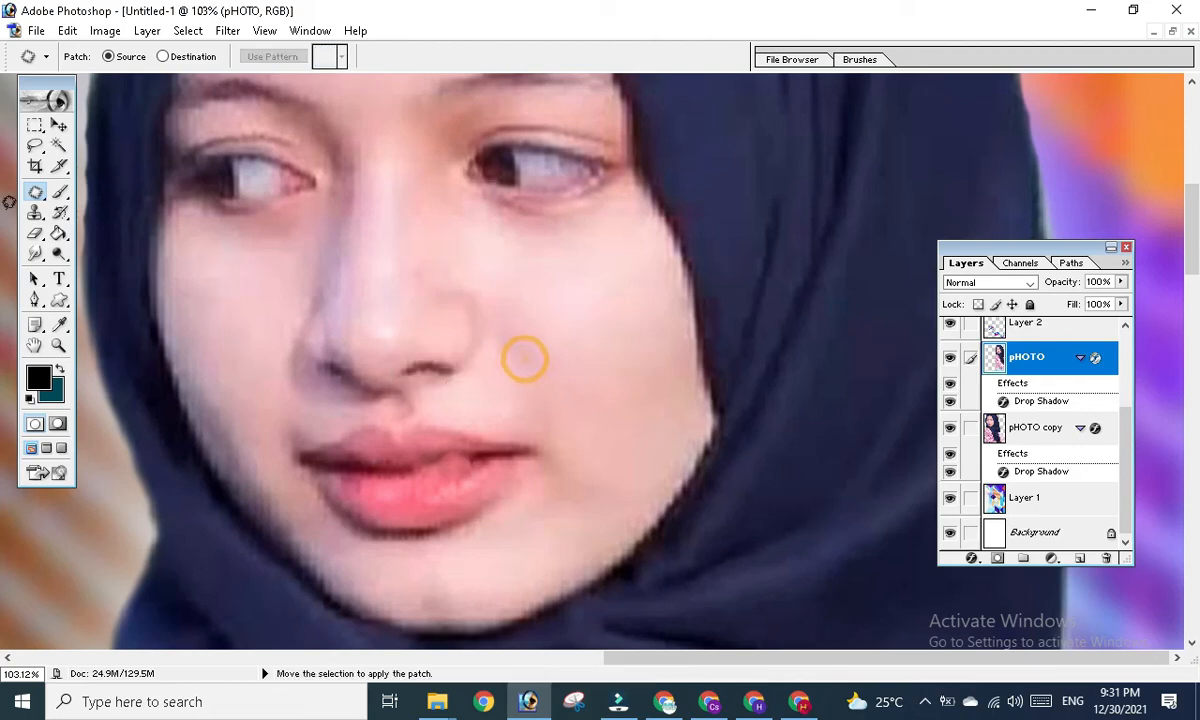
- Switch to the Move tool and examine the retouched face, first within the poster and again up close
{"action": "left_click", "coordinate": [59, 125]}
{"action": "scroll", "coordinate": [189, 173], "scroll_direction": "down", "scroll_amount": 5}
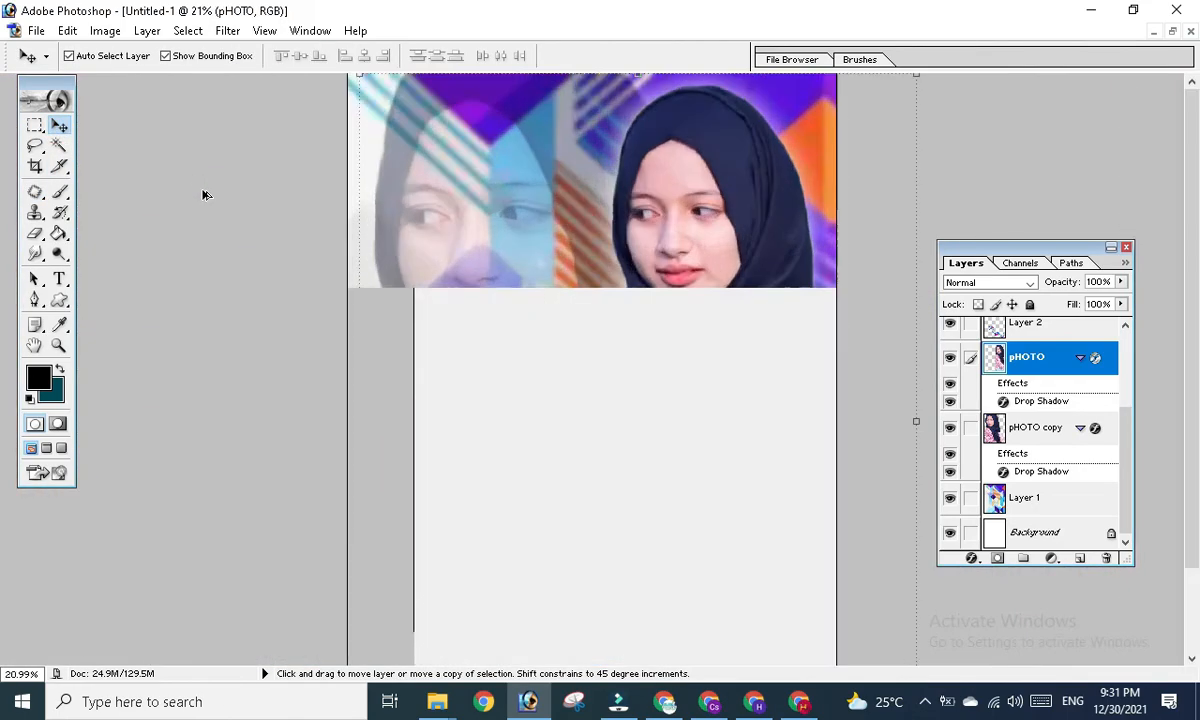
{"action": "scroll", "coordinate": [737, 351], "scroll_direction": "up", "scroll_amount": 4}
{"action": "scroll", "coordinate": [741, 354], "scroll_direction": "down", "scroll_amount": 2}
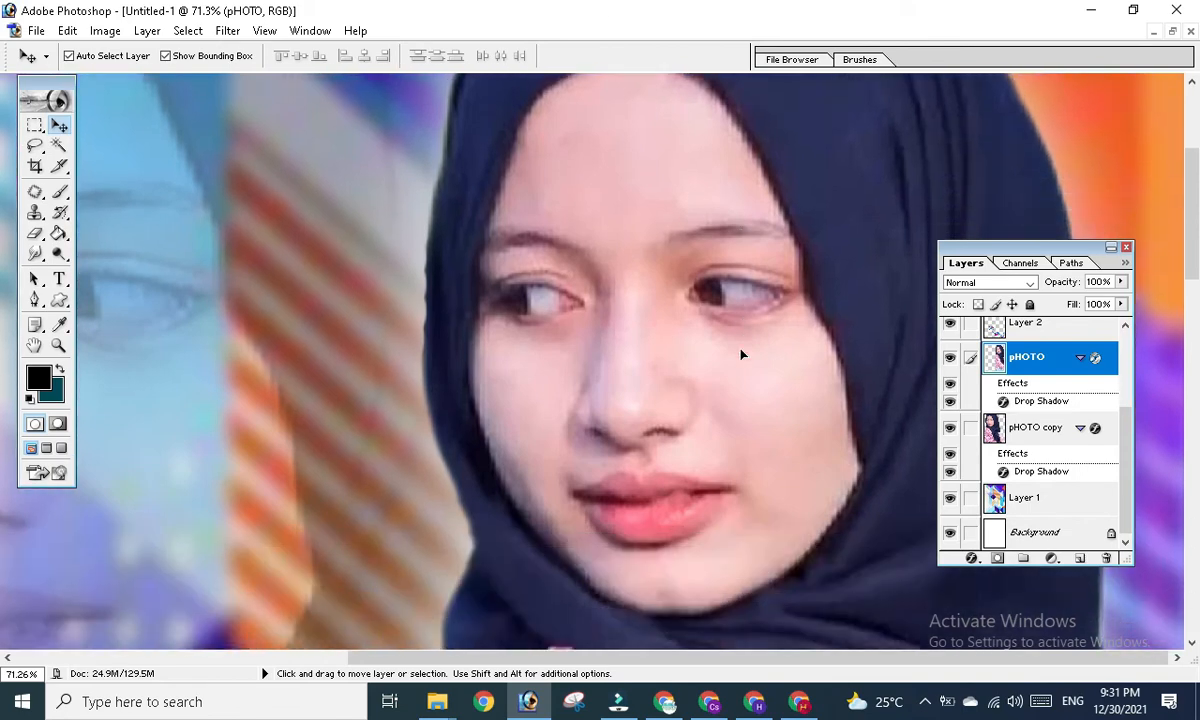
{"action": "scroll", "coordinate": [741, 354], "scroll_direction": "up", "scroll_amount": 2}
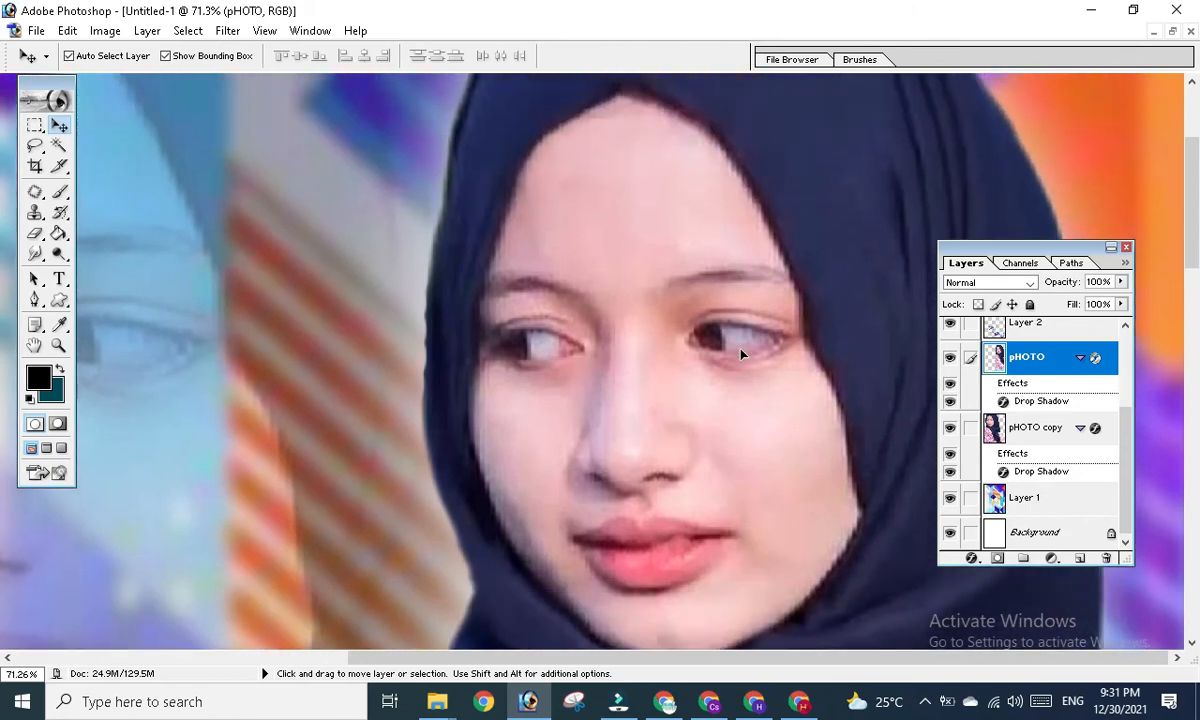
{"action": "scroll", "coordinate": [741, 354], "scroll_direction": "up", "scroll_amount": 1}
{"action": "left_click_drag", "start_coordinate": [758, 348], "coordinate": [504, 268]}
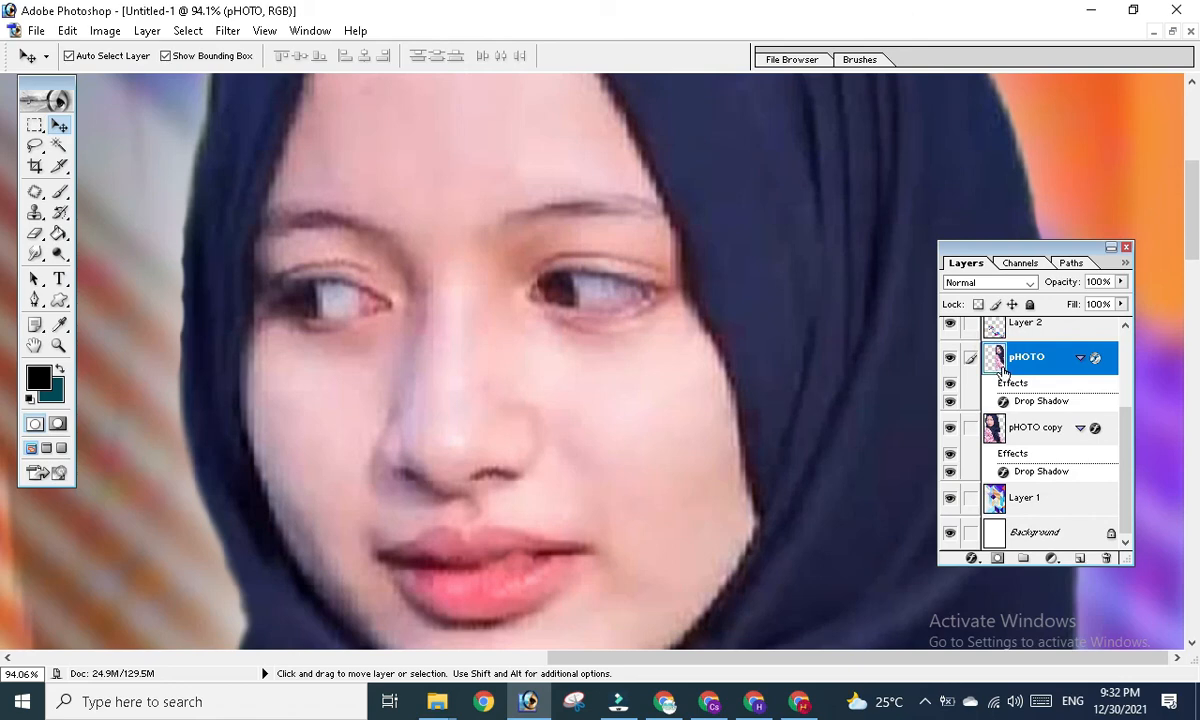
- Duplicate the pHOTO layer within the same document as "pHOTO copy 2"
{"action": "right_click", "coordinate": [997, 364]}
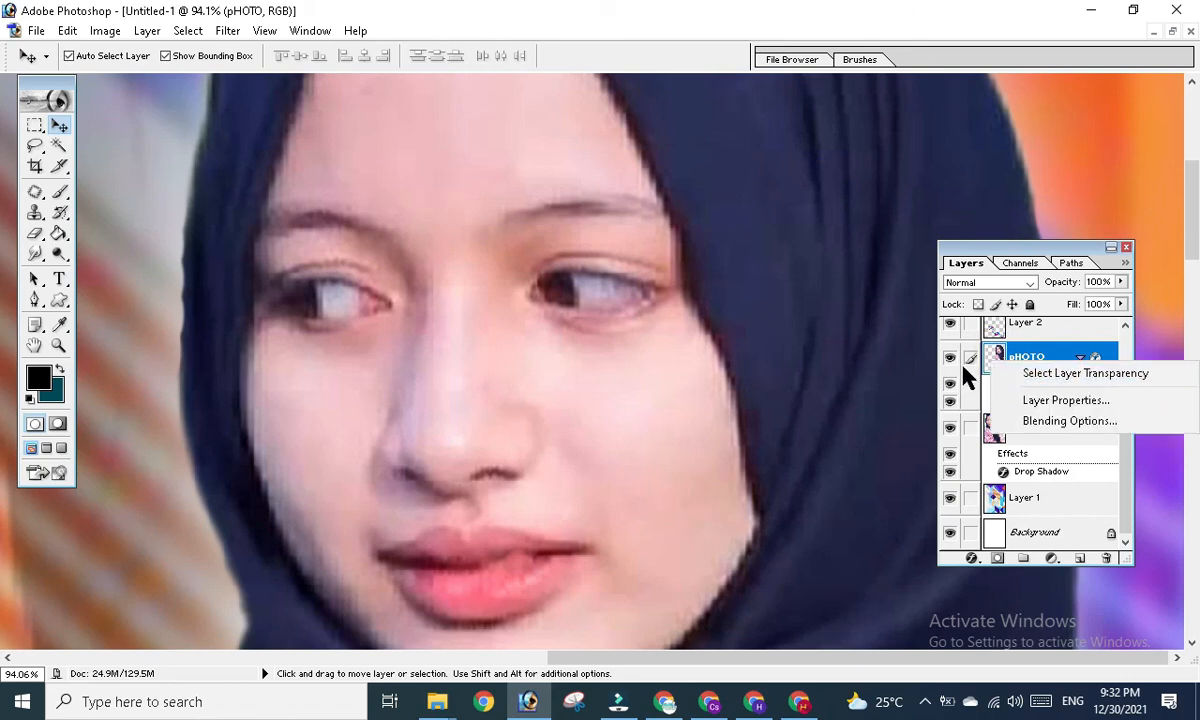
{"action": "left_click", "coordinate": [623, 393]}
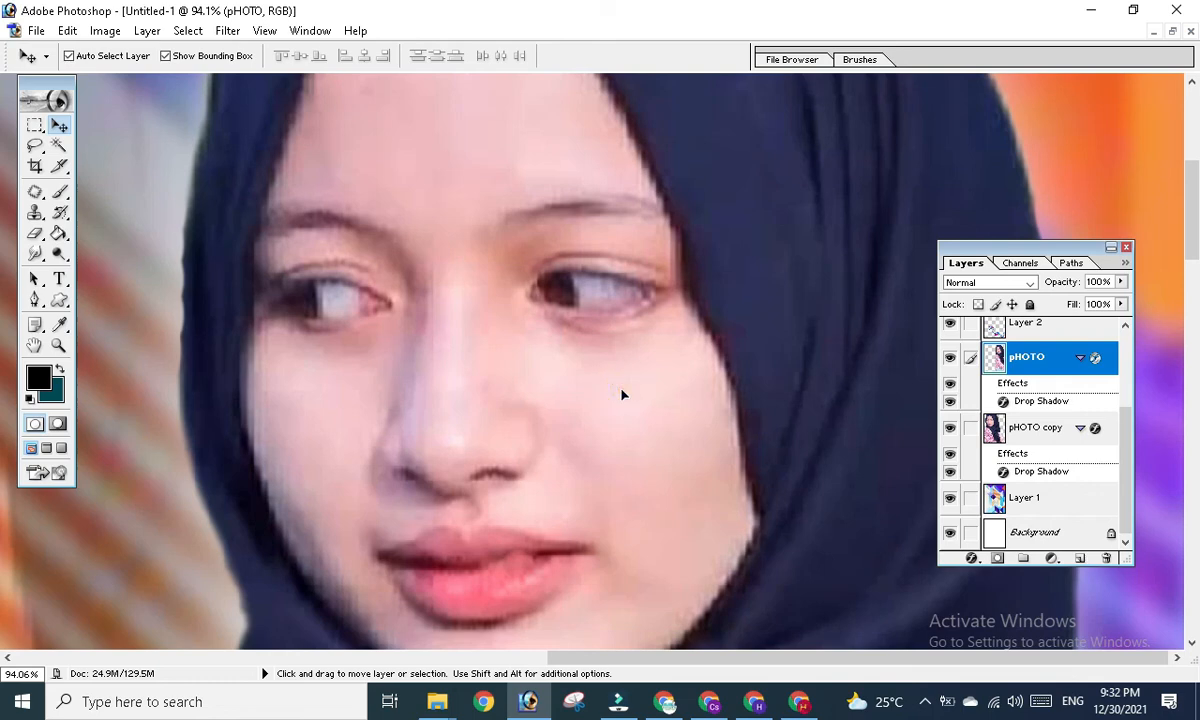
{"action": "left_click", "coordinate": [621, 395]}
{"action": "left_click", "coordinate": [146, 32]}
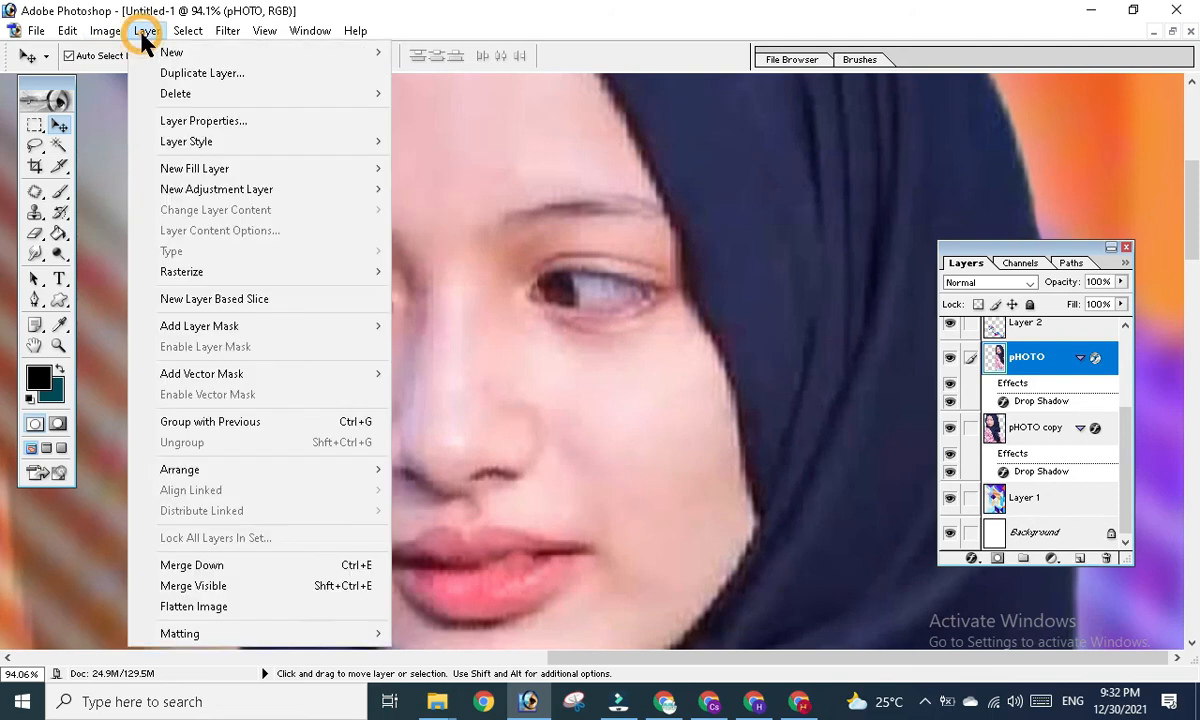
{"action": "left_click", "coordinate": [196, 76]}
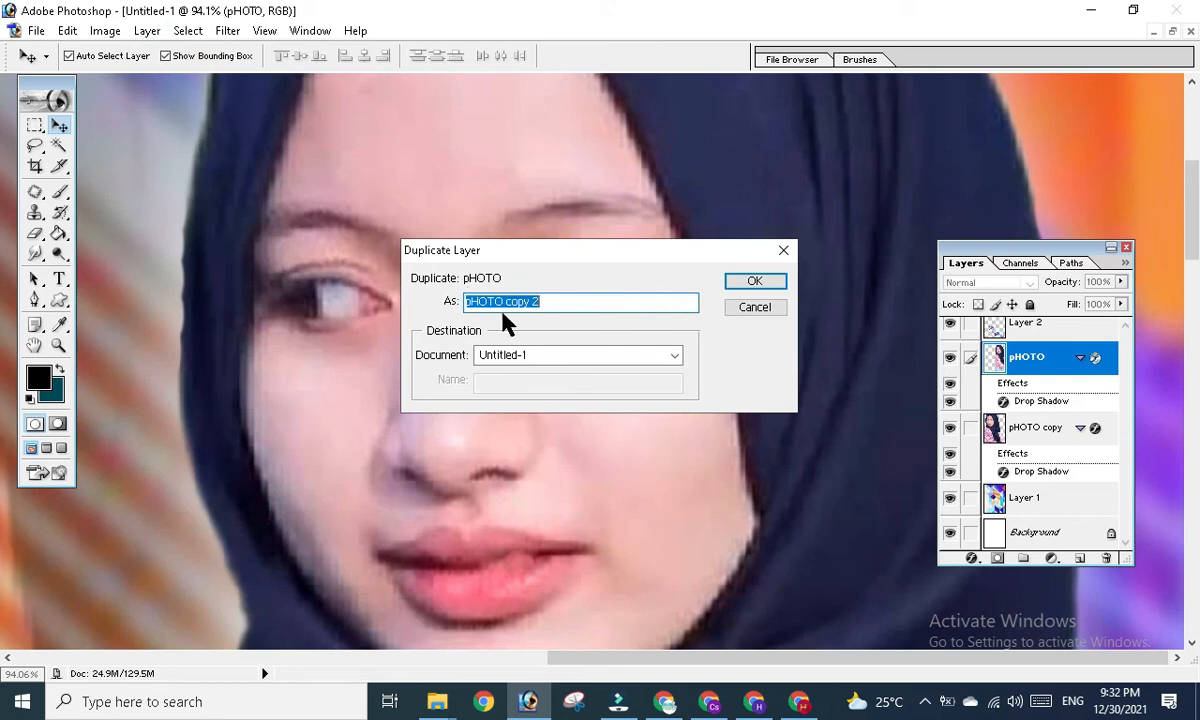
{"action": "left_click", "coordinate": [768, 281]}
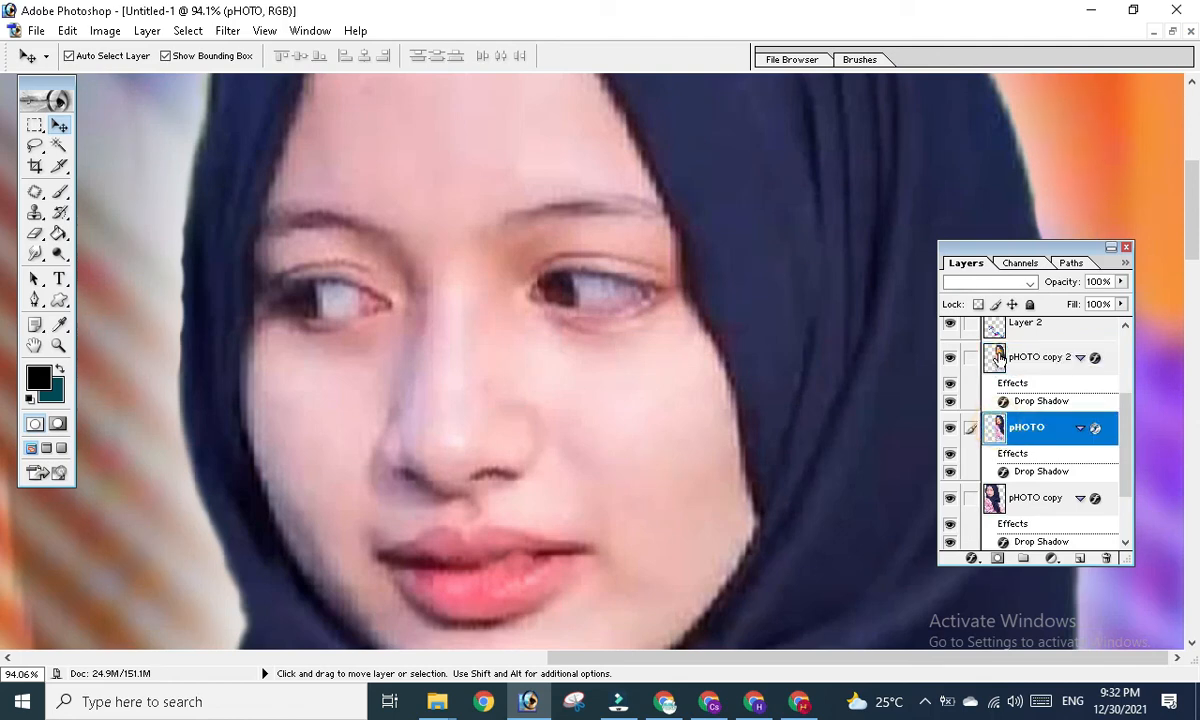
- Select the pHOTO copy 2 layer and soften it with a Gaussian Blur of about 2 pixels radius
{"action": "left_click", "coordinate": [1005, 362]}
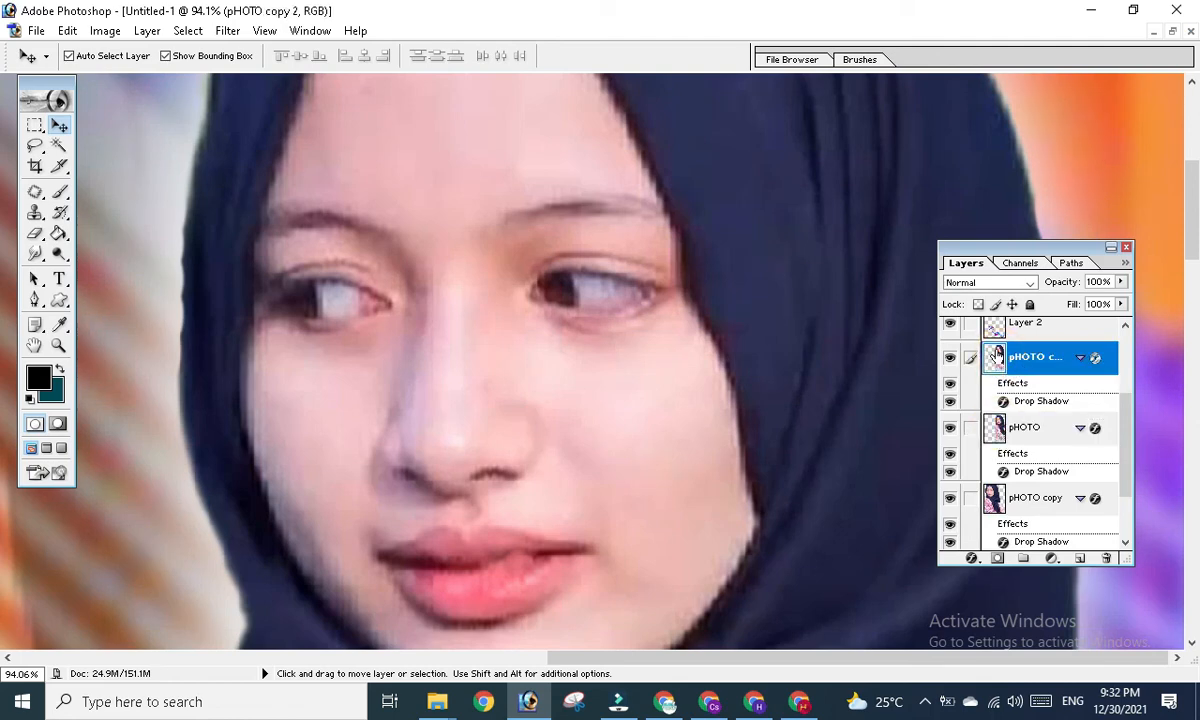
{"action": "left_click", "coordinate": [995, 358]}
{"action": "double_click", "coordinate": [995, 358]}
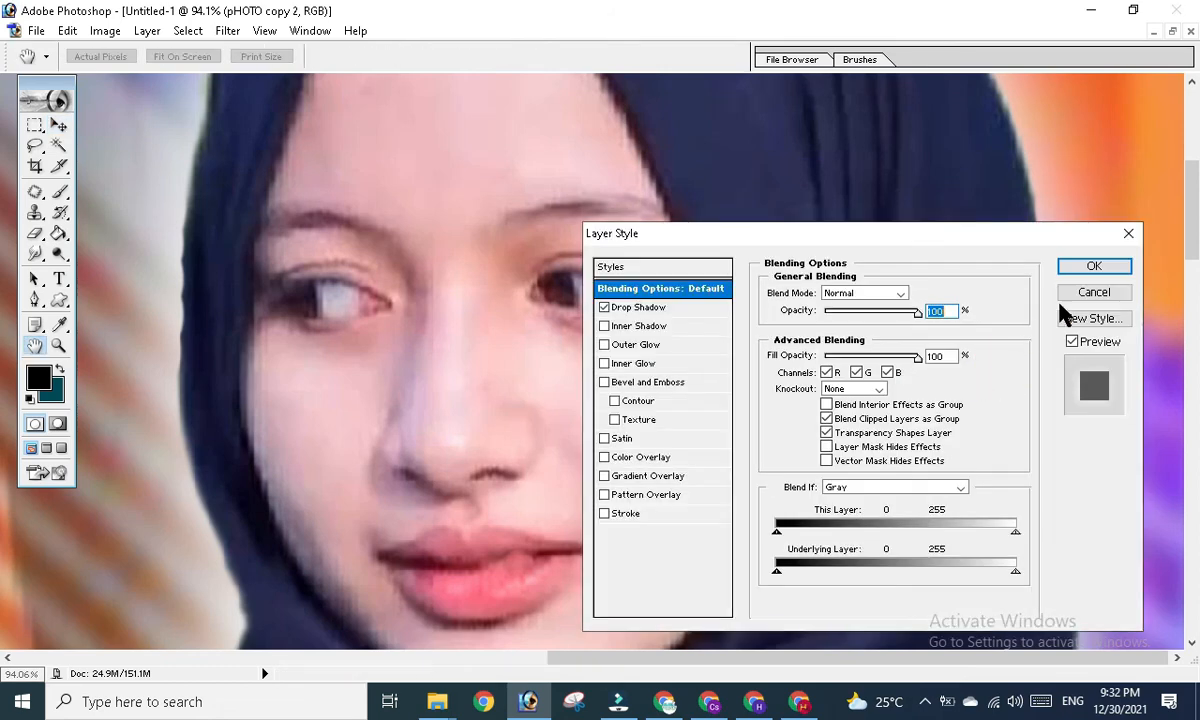
{"action": "left_click", "coordinate": [1094, 265]}
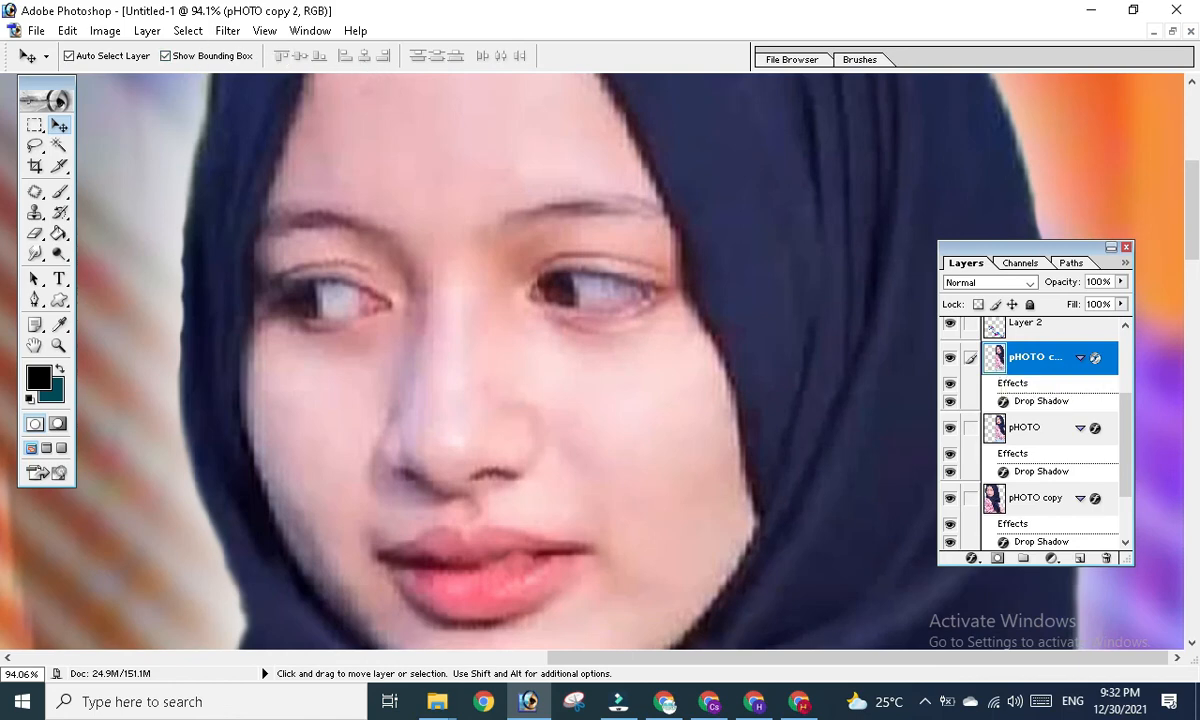
{"action": "left_click", "coordinate": [226, 32]}
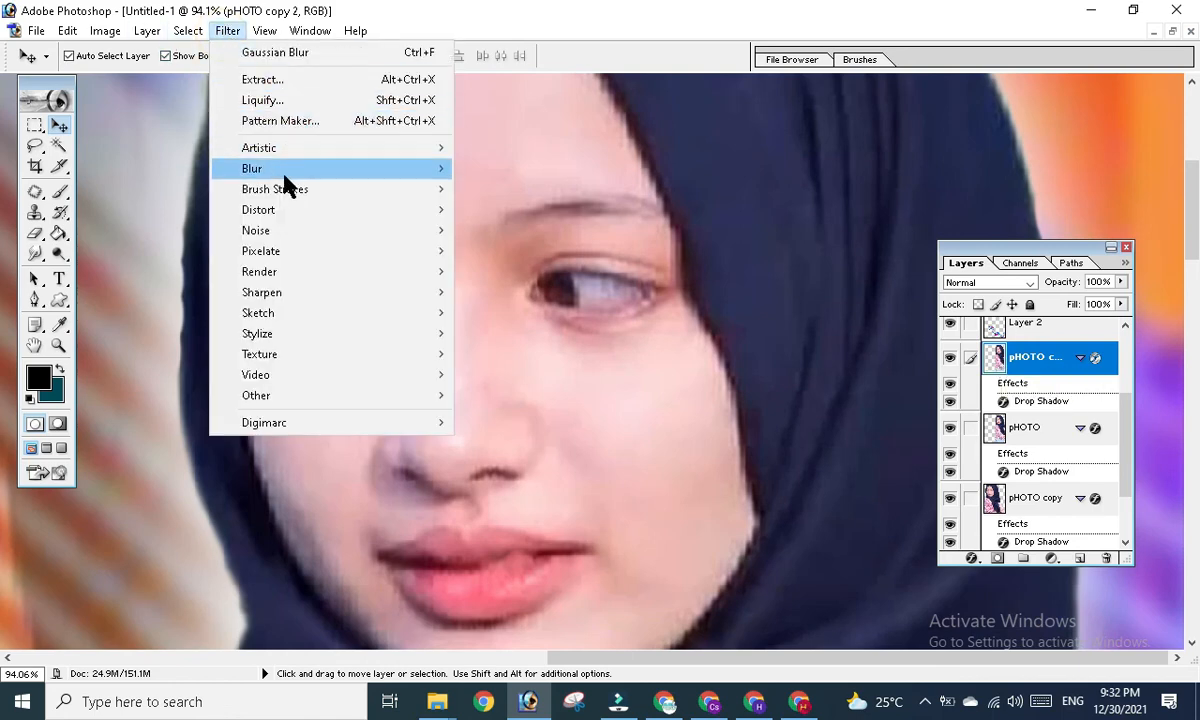
{"action": "mouse_move", "coordinate": [345, 172]}
{"action": "left_click", "coordinate": [540, 208]}
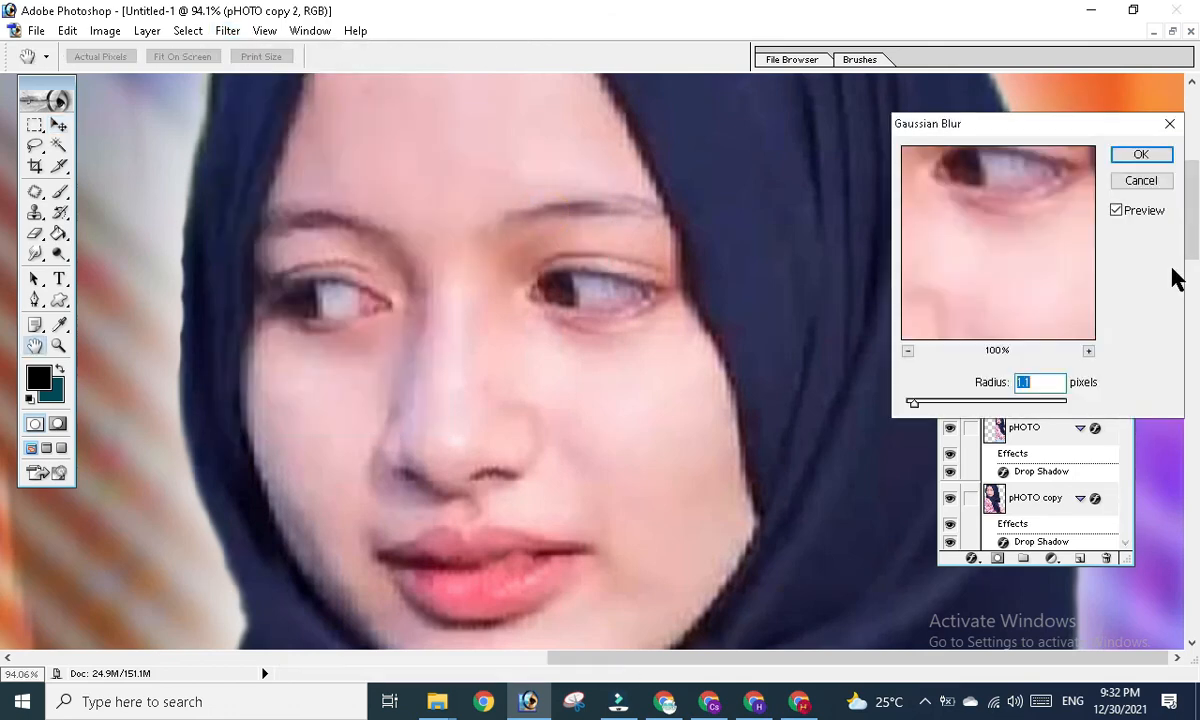
{"action": "mouse_move", "coordinate": [913, 402]}
{"action": "left_mouse_down"}
{"action": "mouse_move", "coordinate": [951, 402]}
{"action": "mouse_move", "coordinate": [923, 406]}
{"action": "left_mouse_up"}
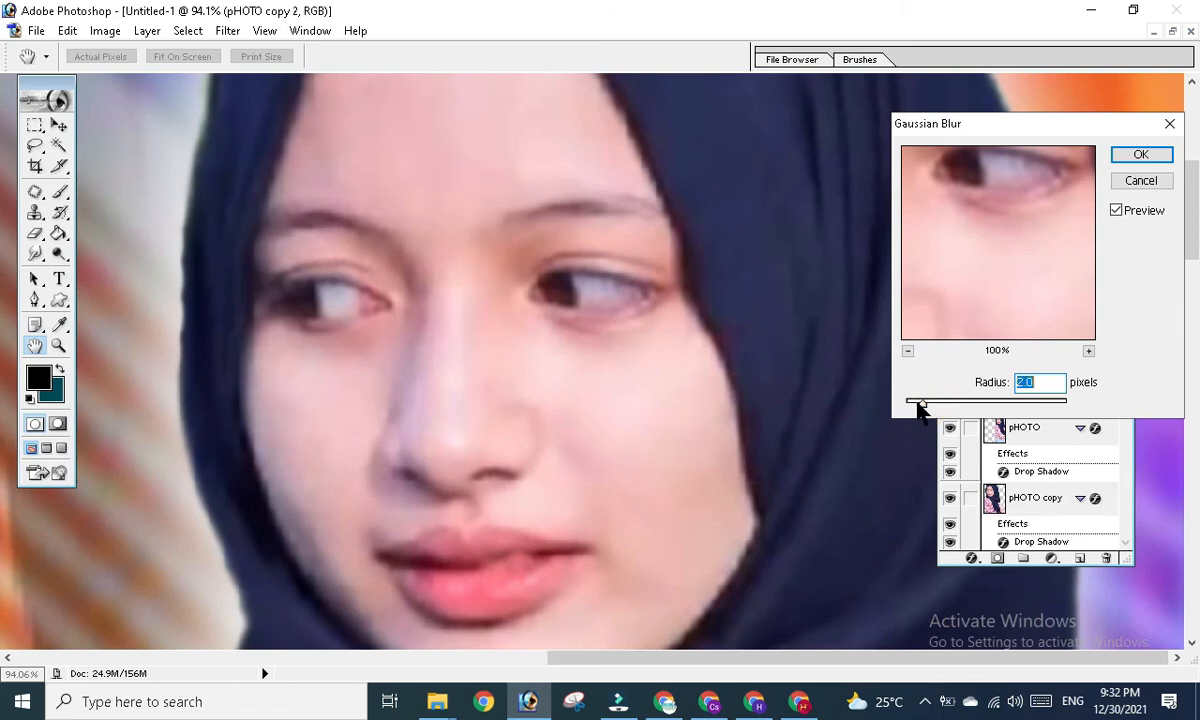
{"action": "left_click_drag", "start_coordinate": [918, 402], "coordinate": [925, 403]}
{"action": "left_click", "coordinate": [1146, 158]}
{"action": "key", "text": "v"}
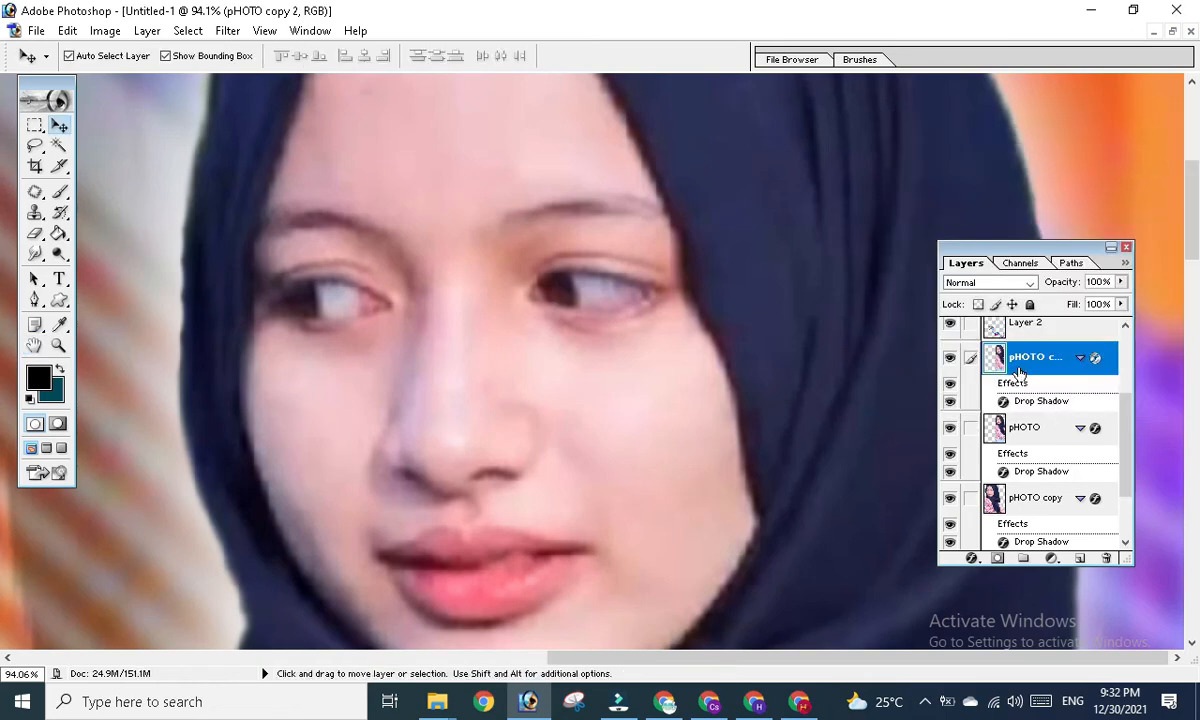
- Ready the Eraser for the pHOTO copy 2 layer with the soft round 17 px brush, enlarged to 71 px
{"action": "scroll", "coordinate": [1036, 388], "scroll_direction": "down", "scroll_amount": 2}
{"action": "scroll", "coordinate": [1017, 372], "scroll_direction": "up", "scroll_amount": 4}
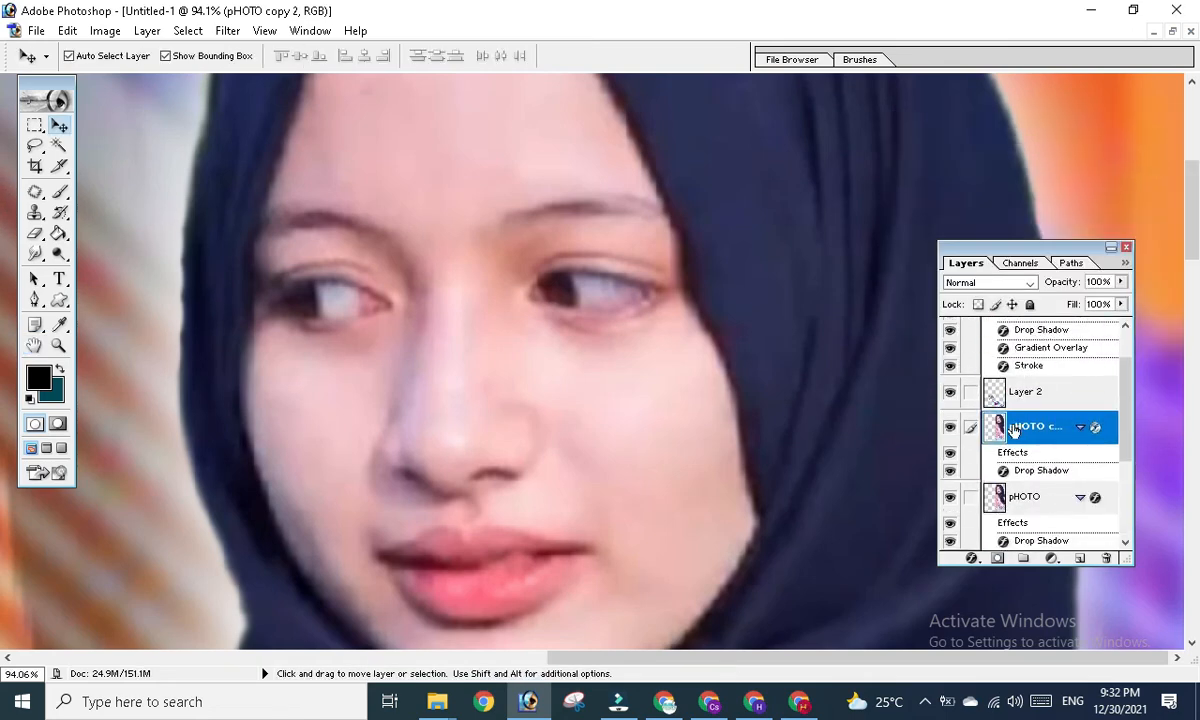
{"action": "left_click", "coordinate": [996, 430]}
{"action": "left_click", "coordinate": [35, 236]}
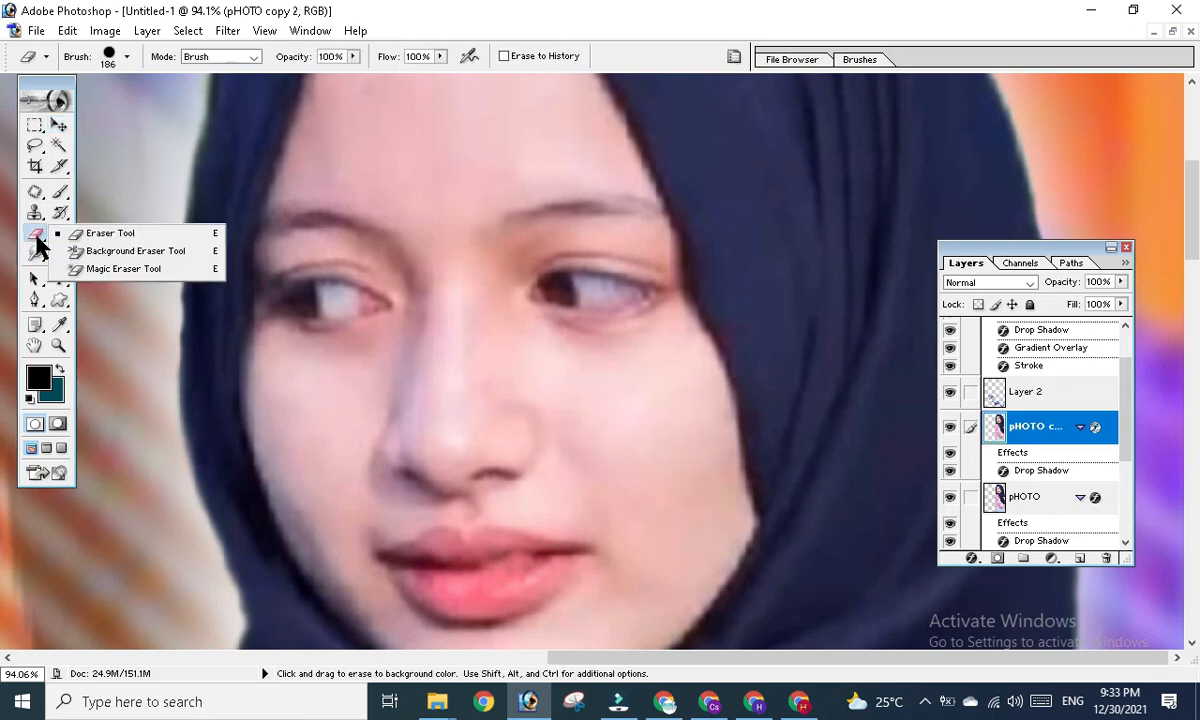
{"action": "left_click", "coordinate": [95, 231]}
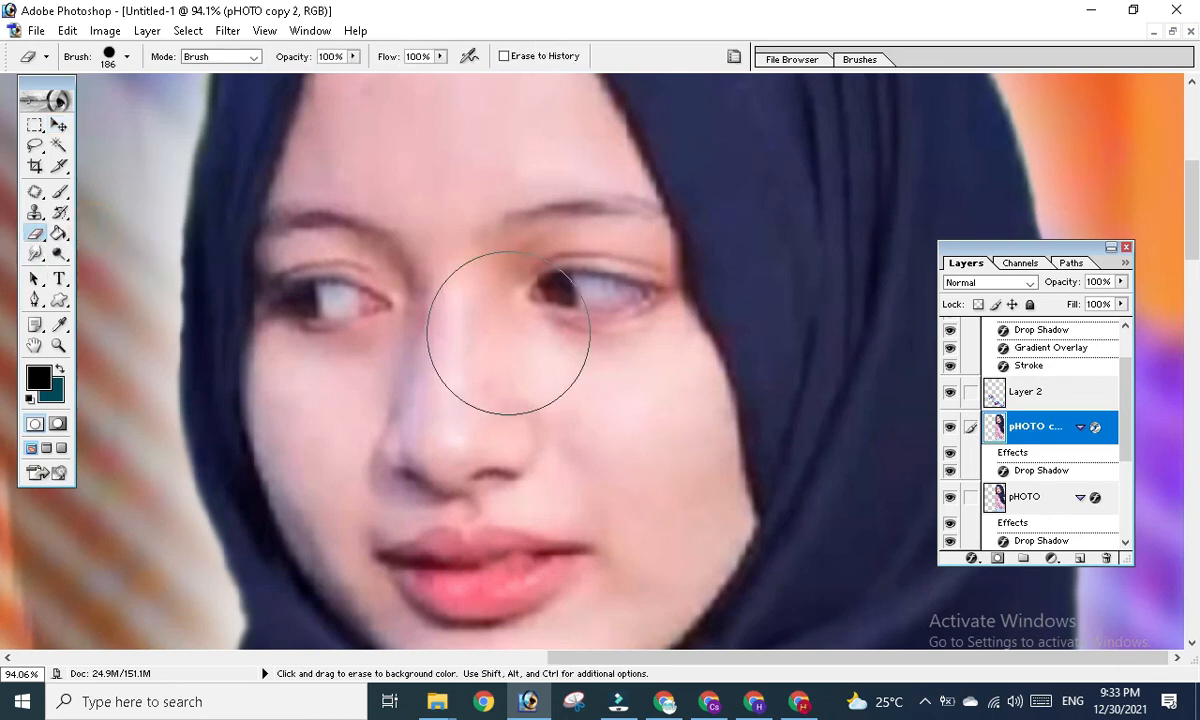
{"action": "right_click", "coordinate": [352, 300]}
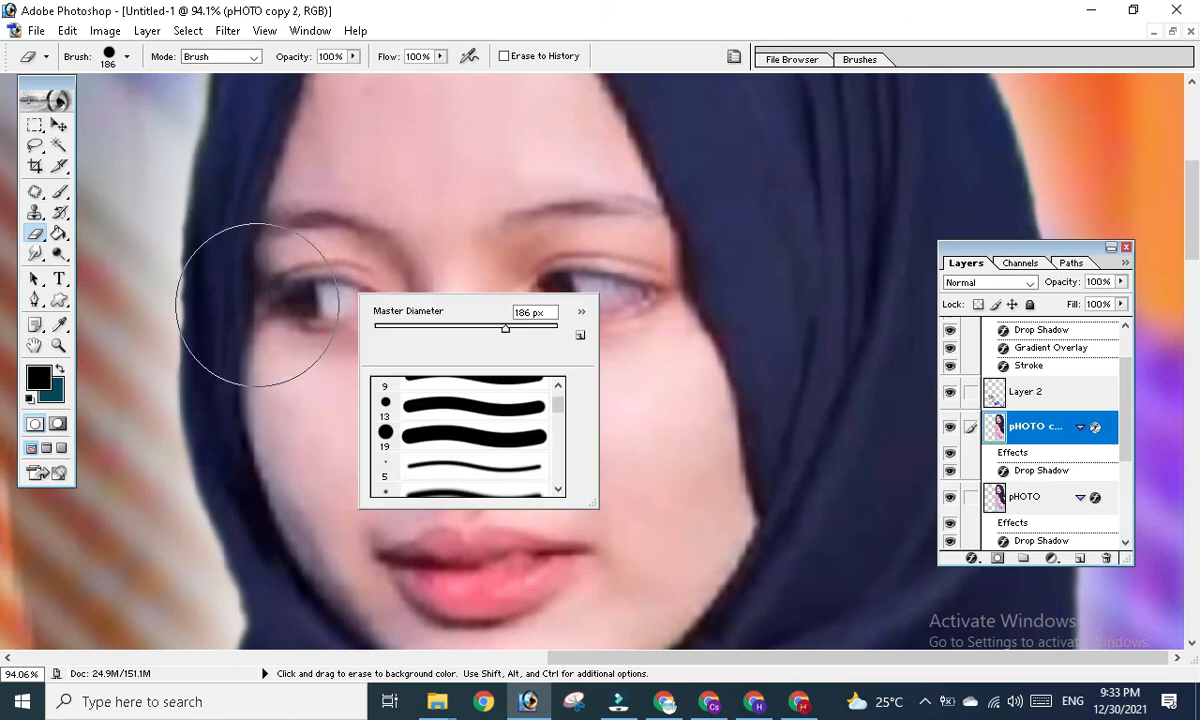
{"action": "scroll", "coordinate": [481, 385], "scroll_direction": "down", "scroll_amount": 5}
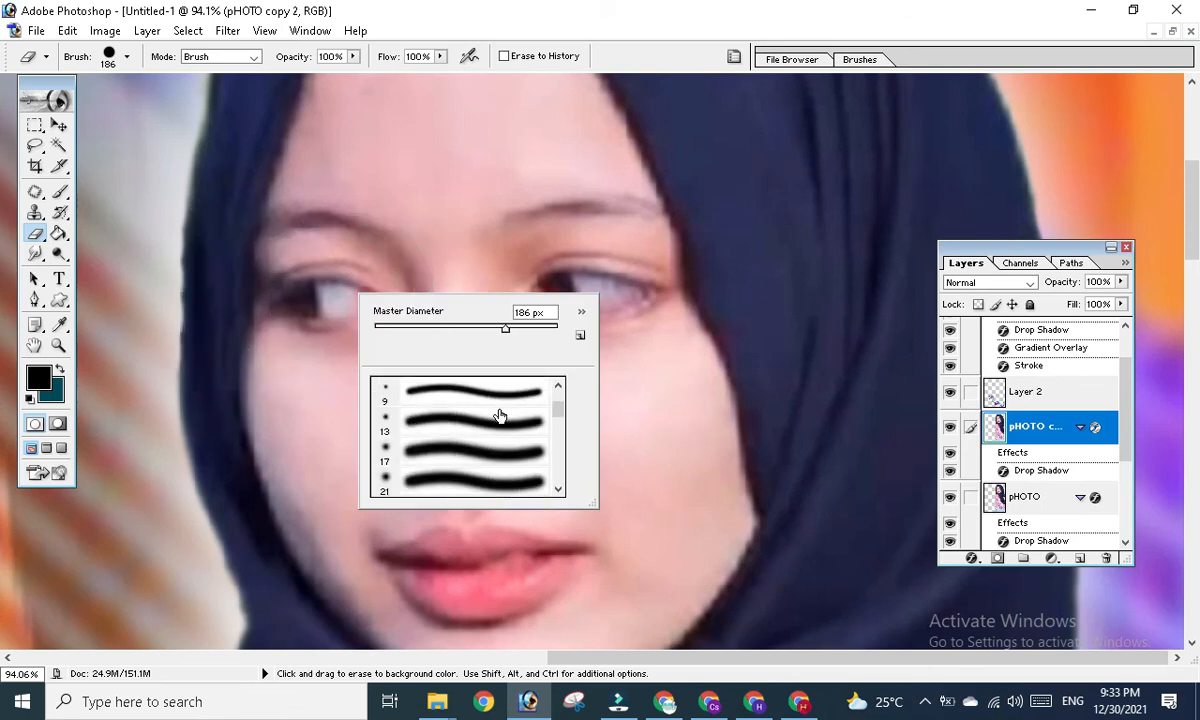
{"action": "scroll", "coordinate": [499, 416], "scroll_direction": "up", "scroll_amount": 1}
{"action": "left_click", "coordinate": [485, 482]}
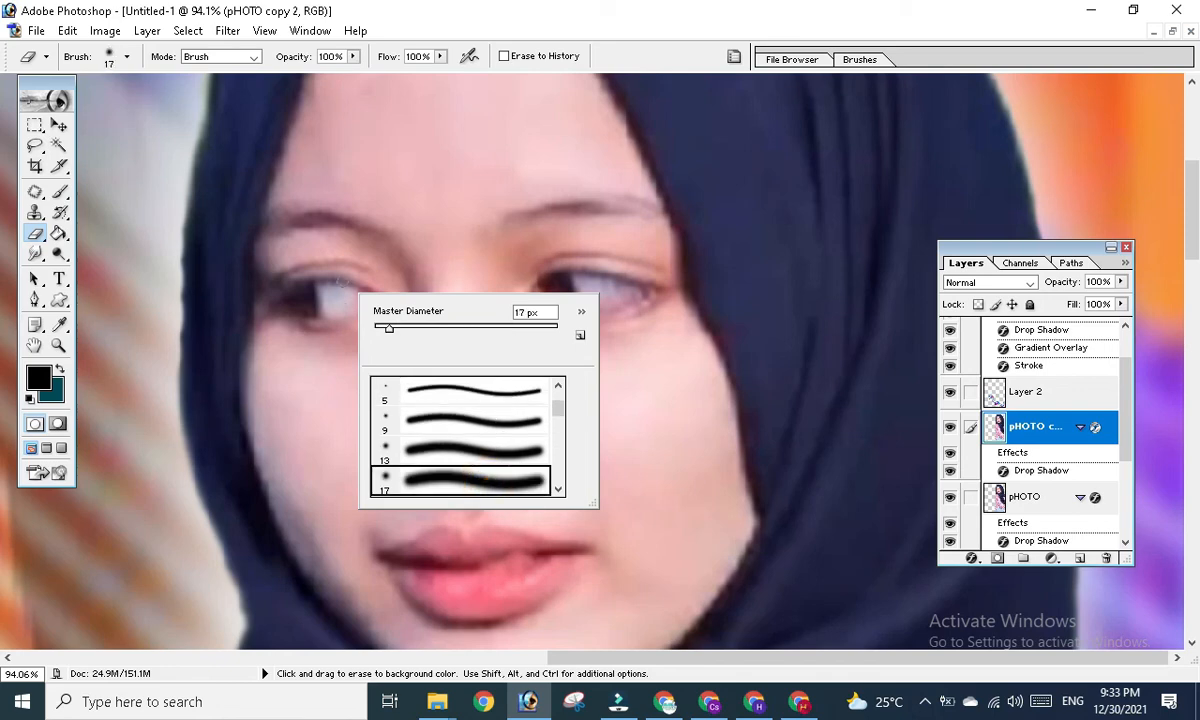
{"action": "left_click_drag", "start_coordinate": [389, 327], "coordinate": [410, 325]}
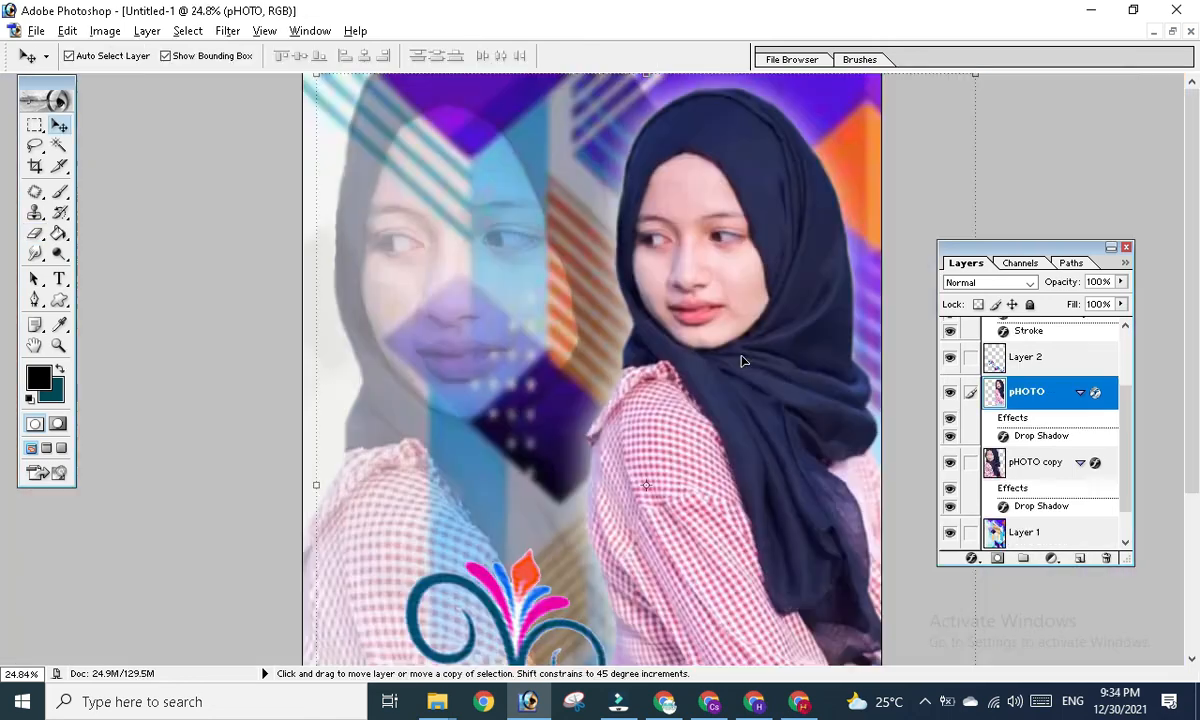
- Select the pHOTO copy layer and erase it with the 71 px Eraser over the original photo's right-hand eye and nose area
{"action": "scroll", "coordinate": [742, 361], "scroll_direction": "up", "scroll_amount": 2}
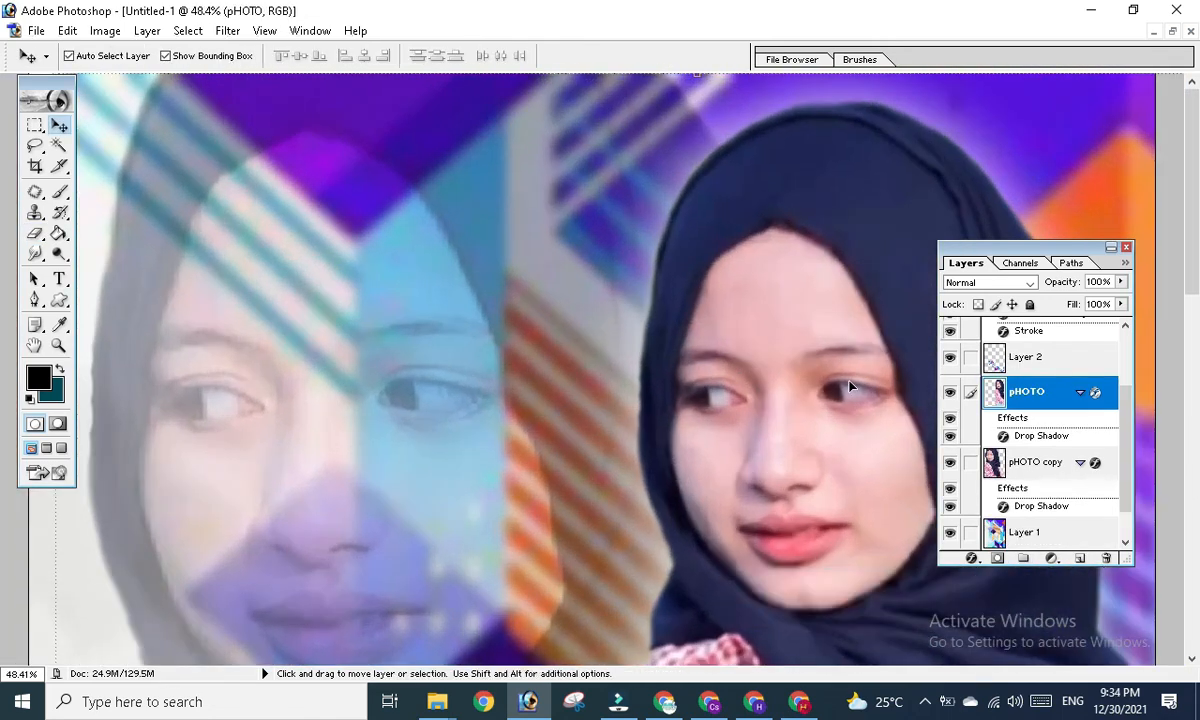
{"action": "scroll", "coordinate": [715, 308], "scroll_direction": "down", "scroll_amount": 3}
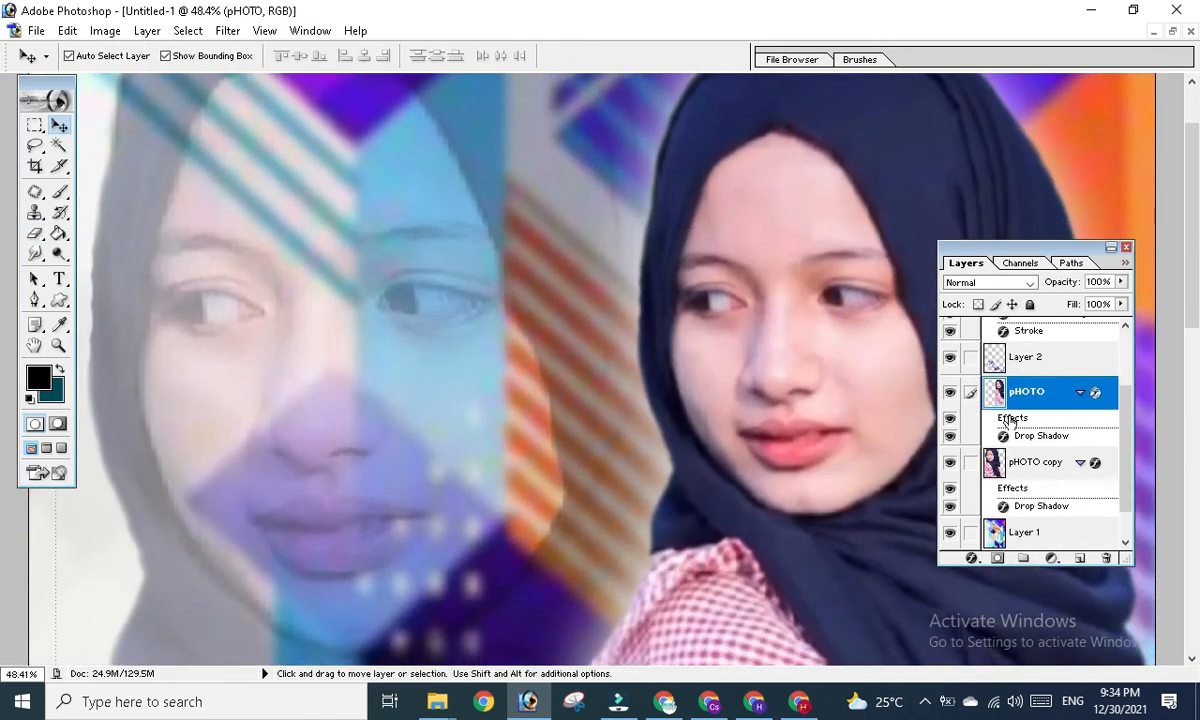
{"action": "left_click", "coordinate": [1030, 462]}
{"action": "left_click", "coordinate": [34, 233]}
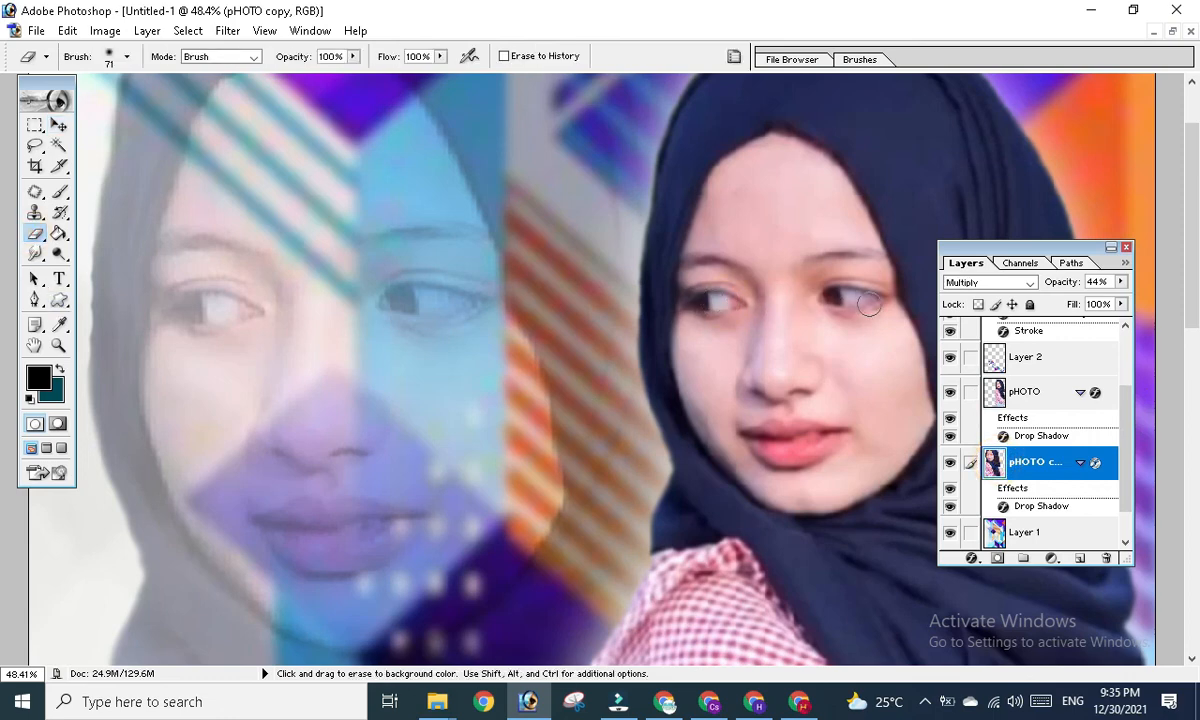
{"action": "left_click_drag", "start_coordinate": [868, 305], "coordinate": [805, 292]}
{"action": "mouse_move", "coordinate": [760, 370]}
{"action": "left_mouse_down"}
{"action": "mouse_move", "coordinate": [812, 443]}
{"action": "mouse_move", "coordinate": [772, 406]}
{"action": "mouse_move", "coordinate": [740, 330]}
{"action": "mouse_move", "coordinate": [763, 389]}
{"action": "mouse_move", "coordinate": [713, 362]}
{"action": "left_mouse_up"}
- Review the whole poster and the retouched face, and select the original photo with the Move tool
{"action": "scroll", "coordinate": [768, 382], "scroll_direction": "down", "scroll_amount": 4}
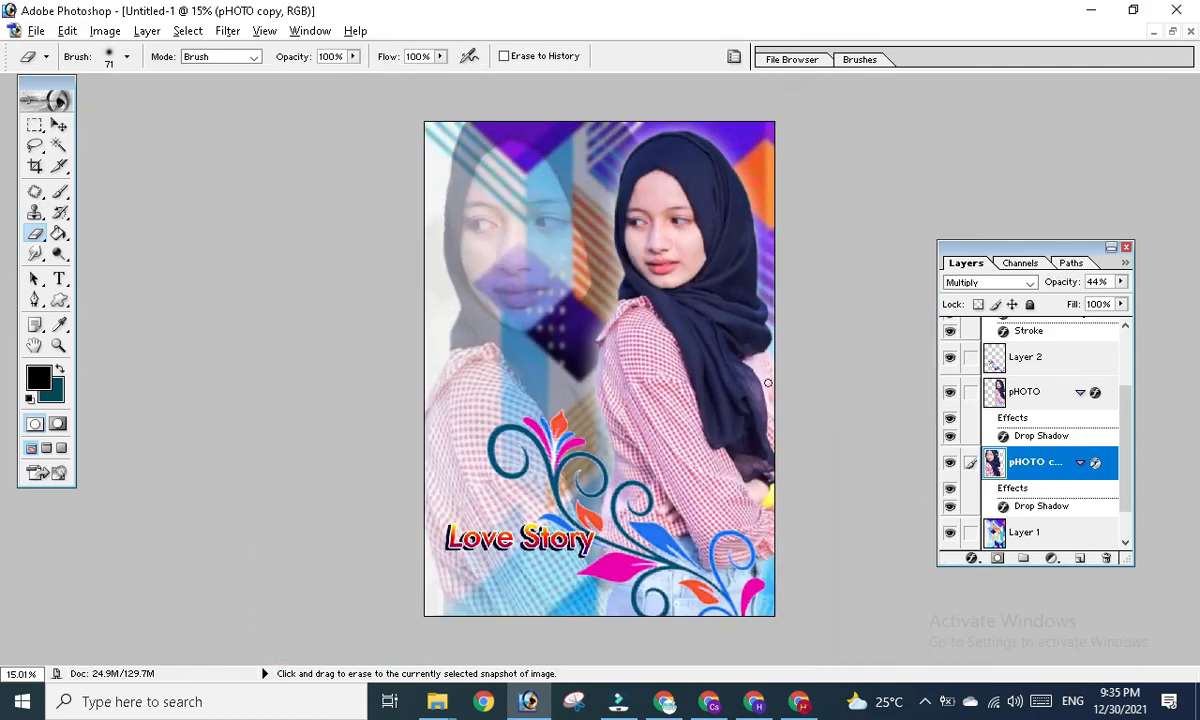
{"action": "scroll", "coordinate": [768, 382], "scroll_direction": "up", "scroll_amount": 3}
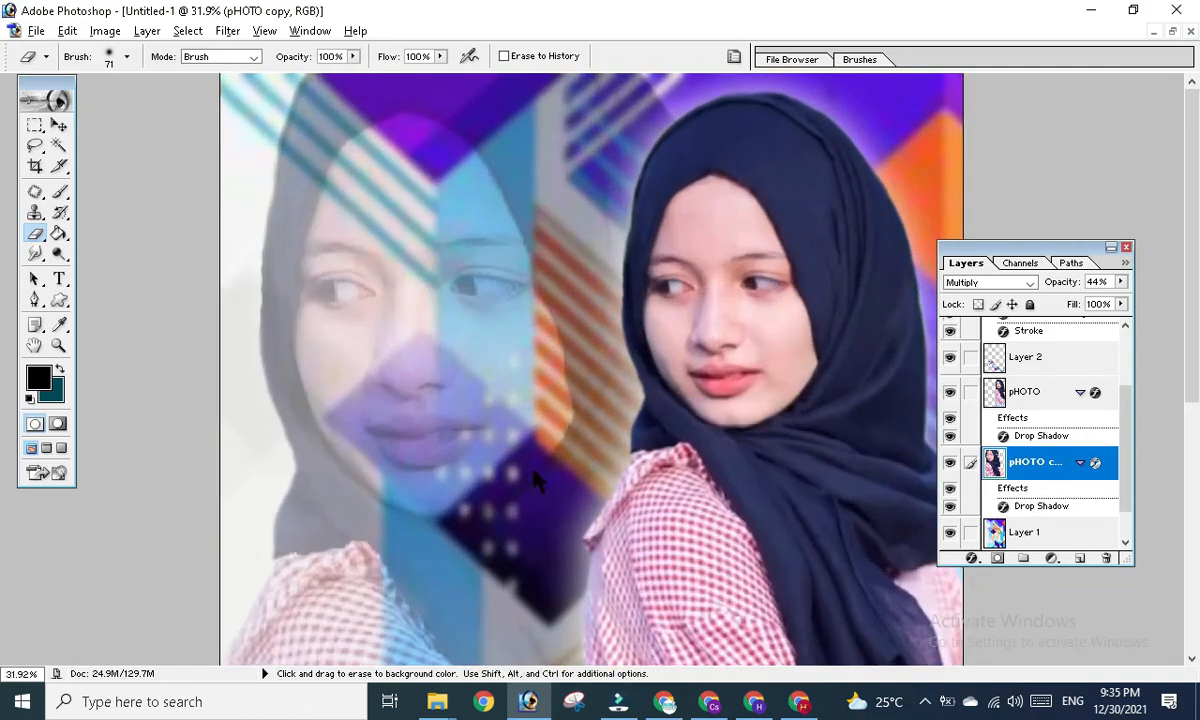
{"action": "left_click", "coordinate": [62, 127]}
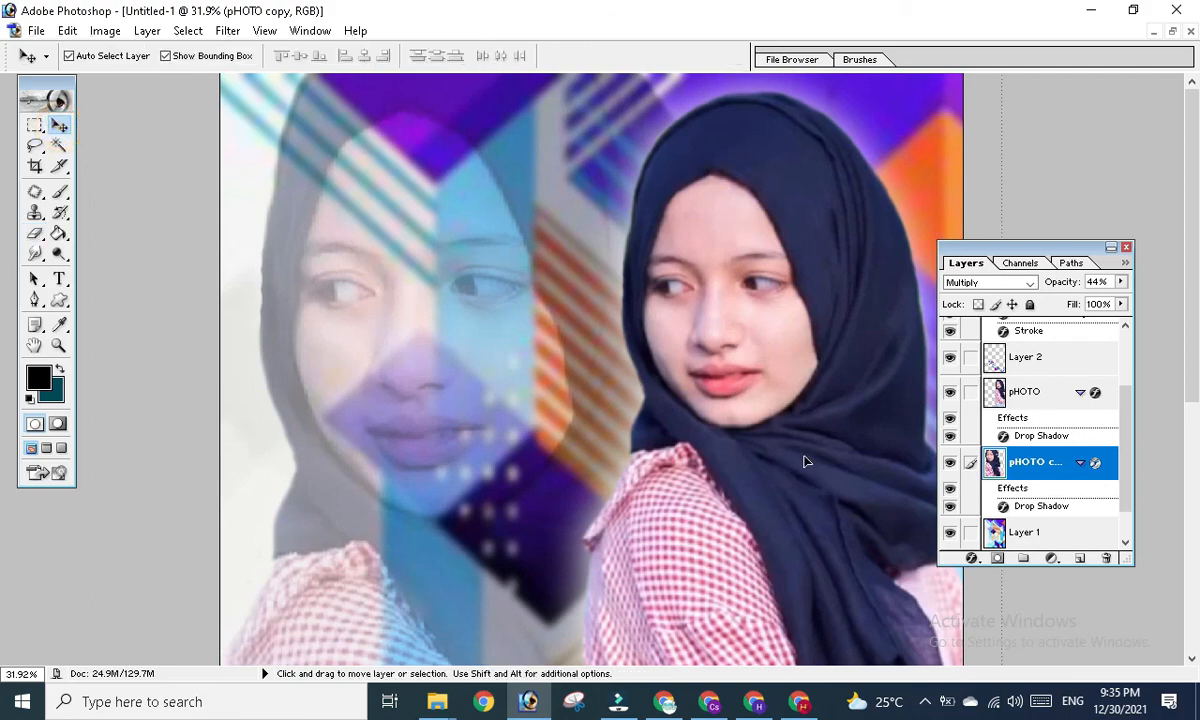
{"action": "left_click", "coordinate": [802, 460]}
{"action": "scroll", "coordinate": [805, 461], "scroll_direction": "down", "scroll_amount": 4}
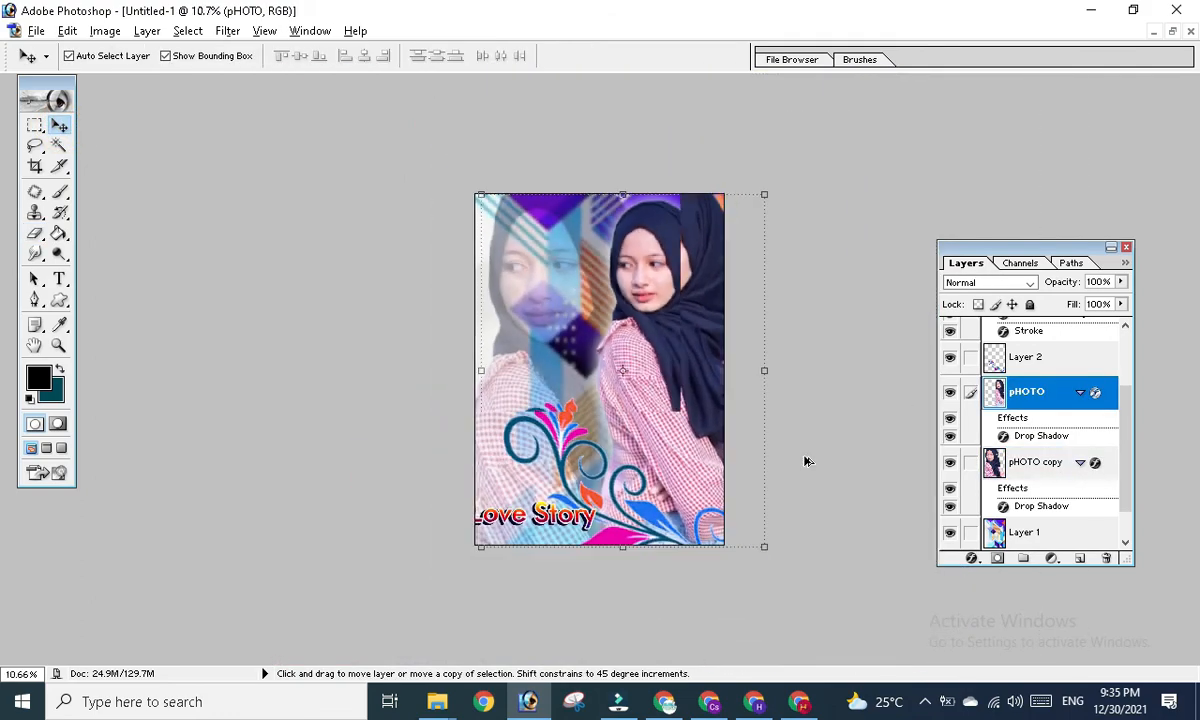
{"action": "scroll", "coordinate": [805, 461], "scroll_direction": "up", "scroll_amount": 3}
{"action": "scroll", "coordinate": [805, 461], "scroll_direction": "up", "scroll_amount": 1}
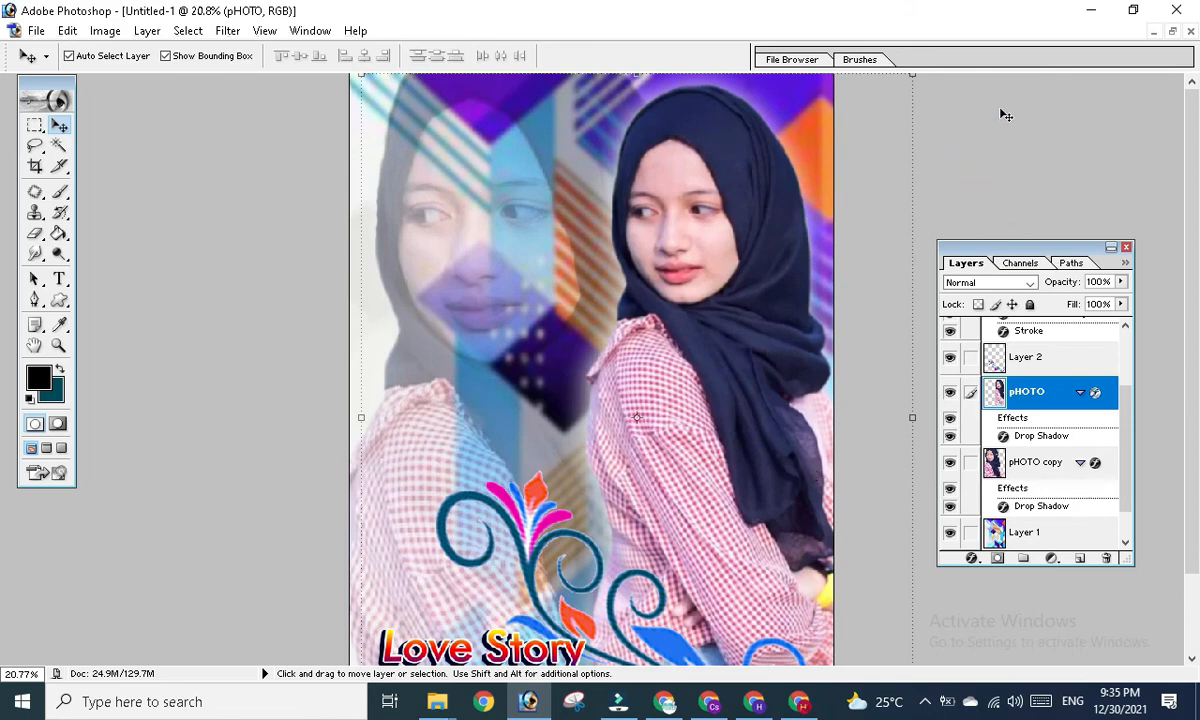
{"action": "scroll", "coordinate": [972, 168], "scroll_direction": "down", "scroll_amount": 2}
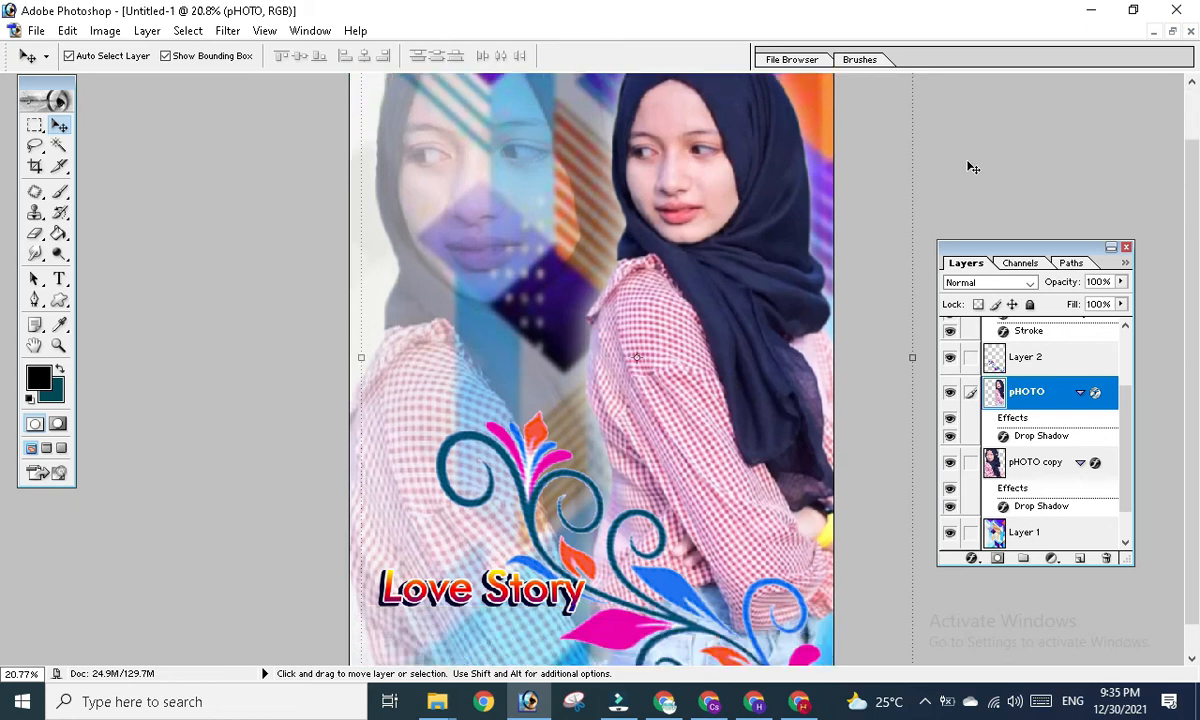
{"action": "scroll", "coordinate": [972, 168], "scroll_direction": "down", "scroll_amount": 1}
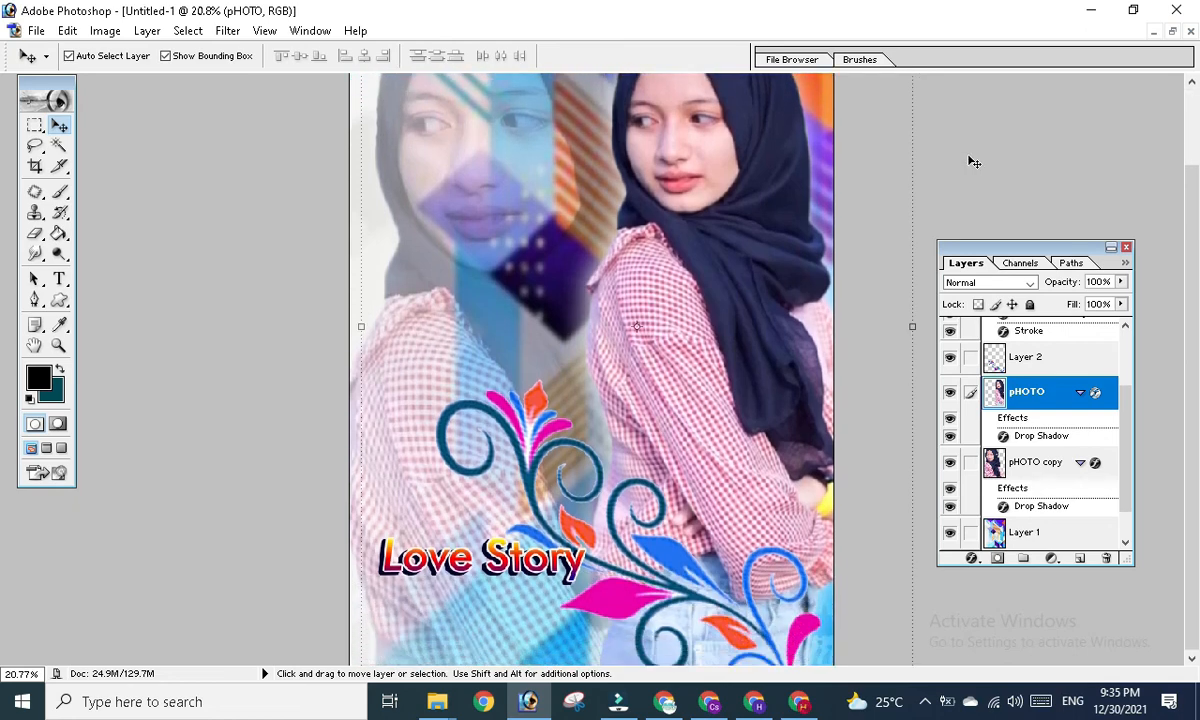
{"action": "scroll", "coordinate": [866, 250], "scroll_direction": "up", "scroll_amount": 3}
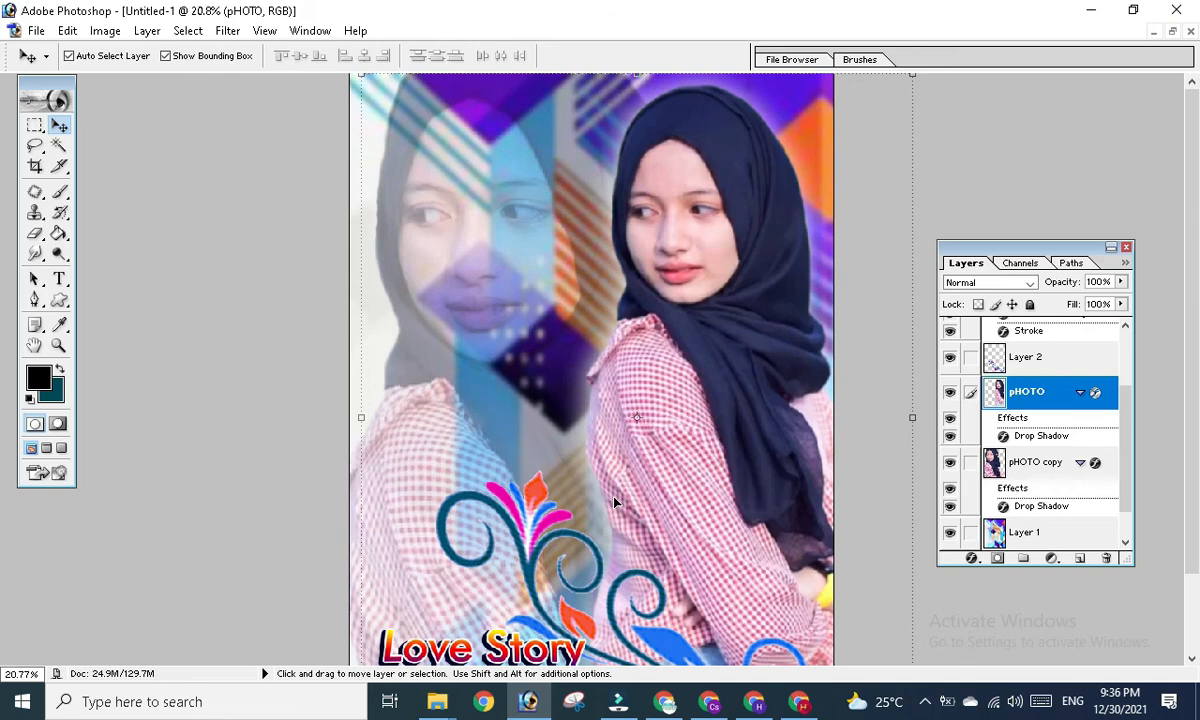
{"action": "scroll", "coordinate": [650, 330], "scroll_direction": "down", "scroll_amount": 3}
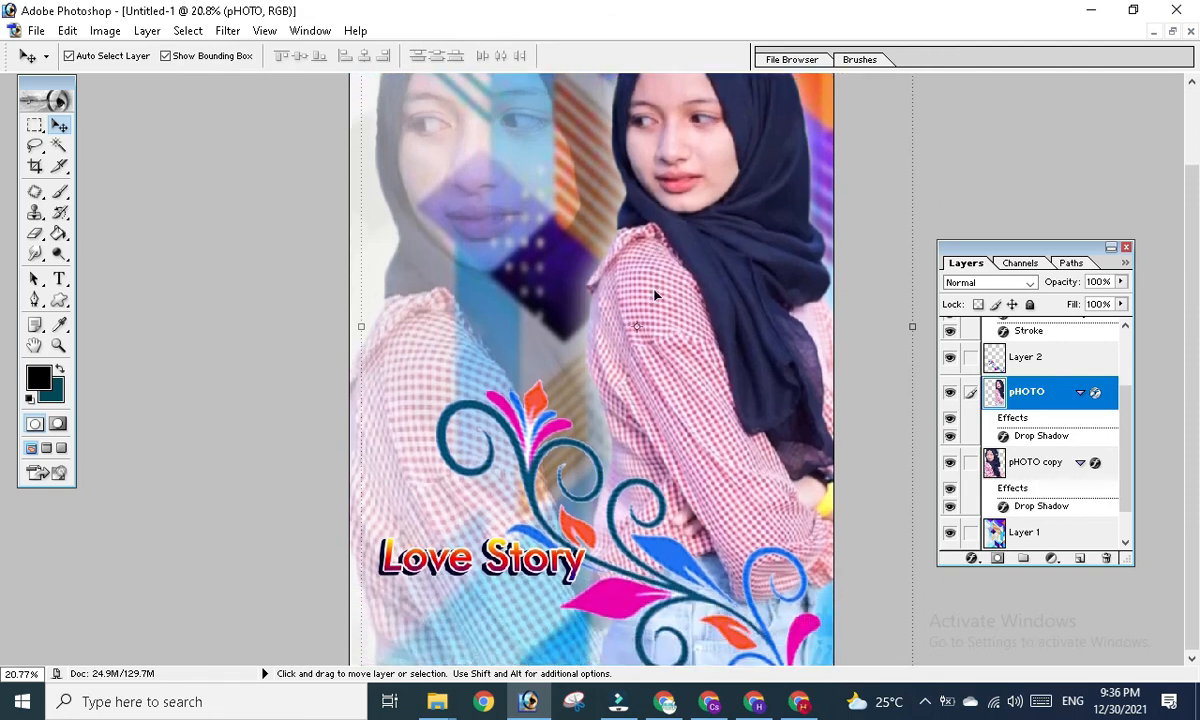
{"action": "scroll", "coordinate": [655, 295], "scroll_direction": "up", "scroll_amount": 3}
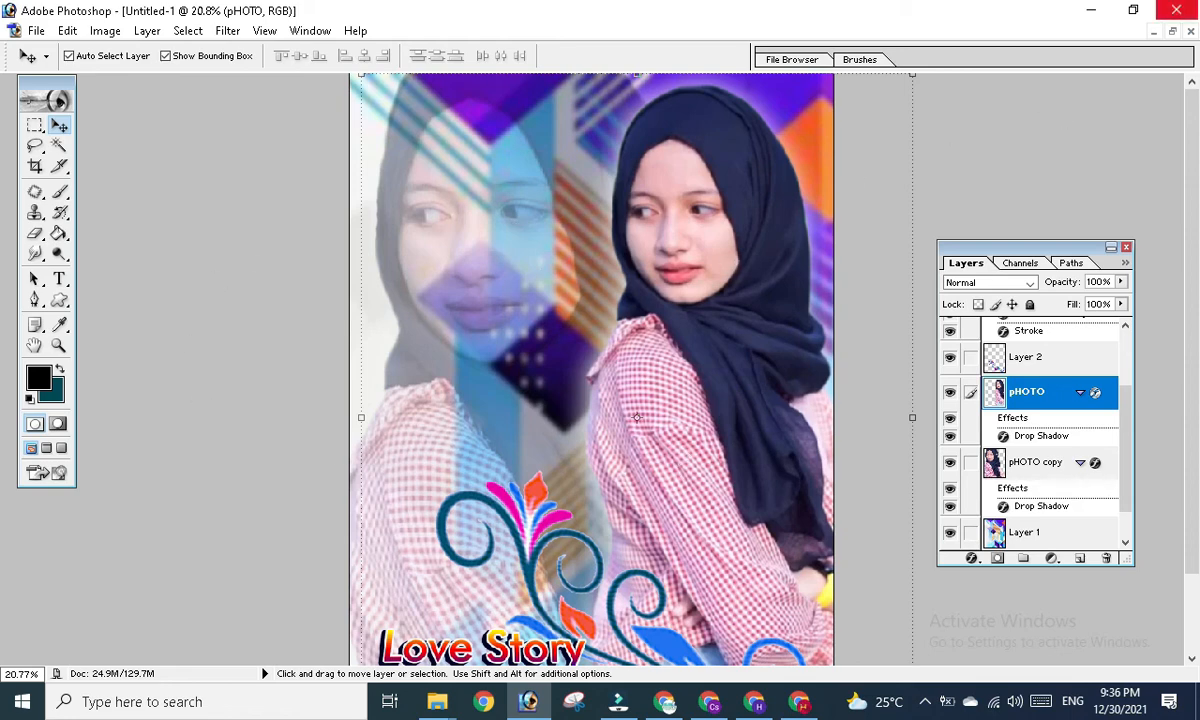
{"action": "left_click", "coordinate": [1091, 10]}
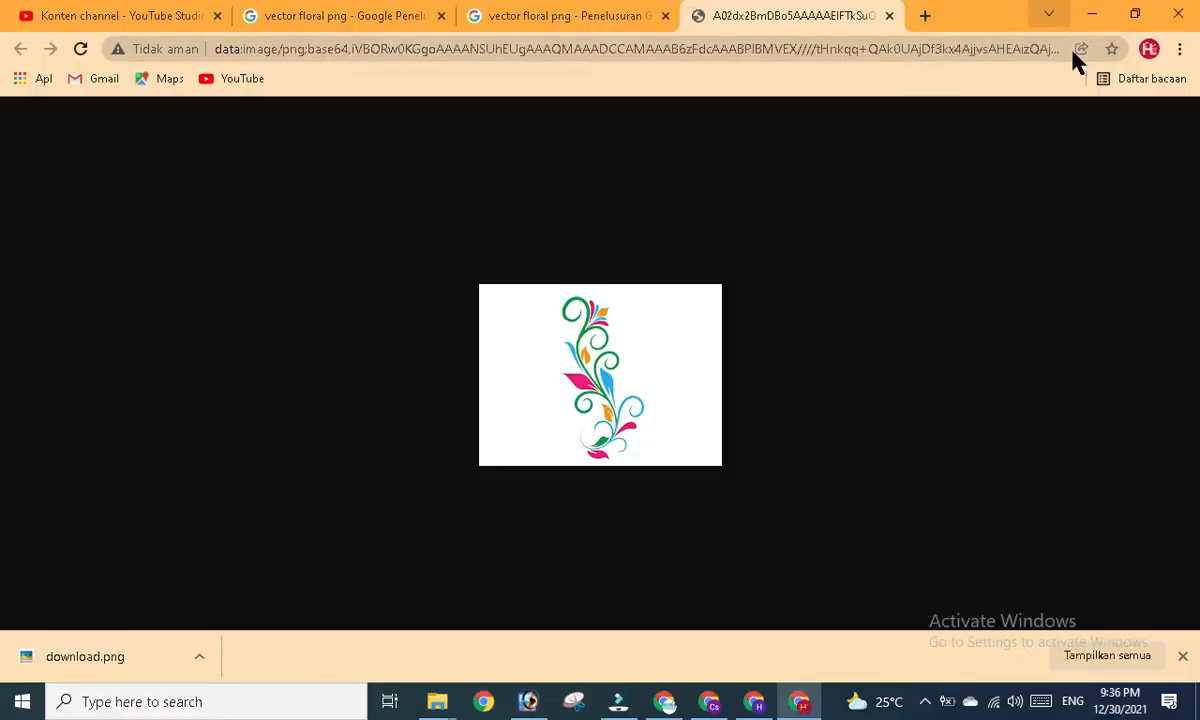
{"action": "left_click", "coordinate": [528, 701]}
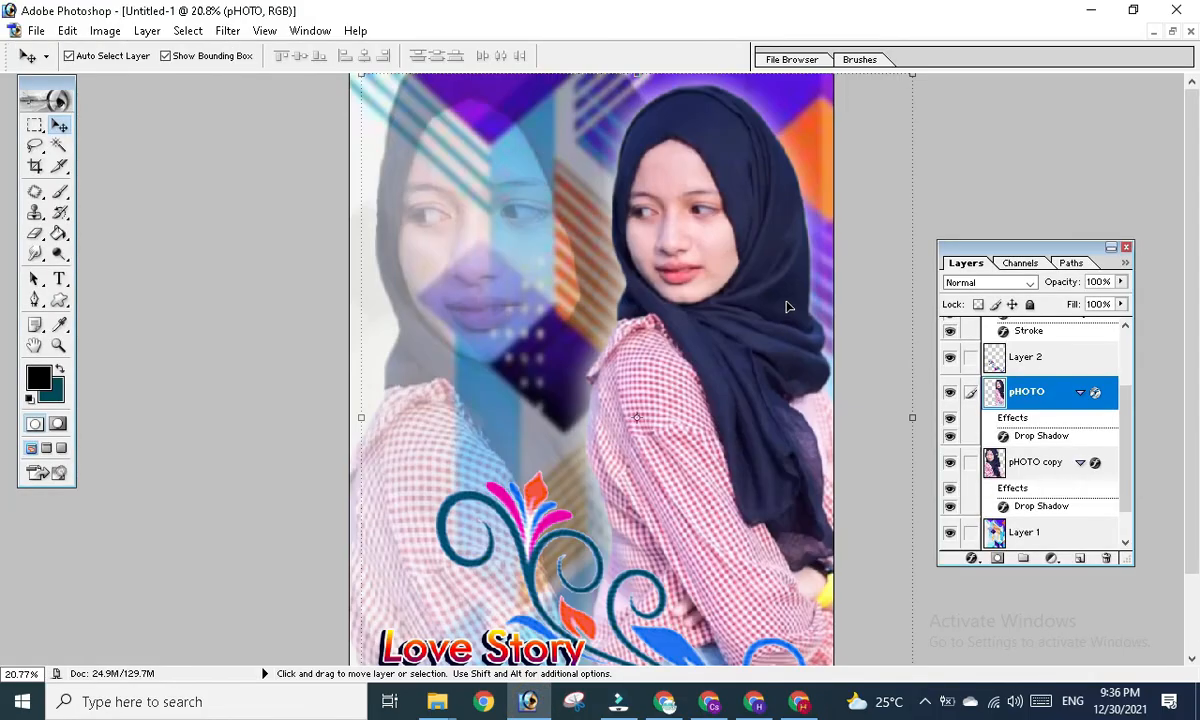